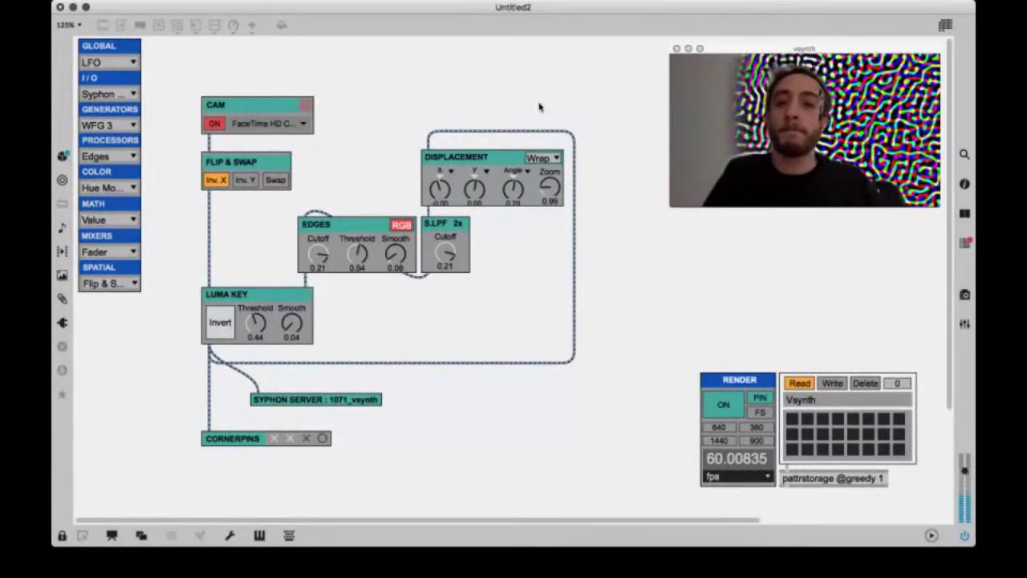
- Unlock the patch for editing and delete the Syphon Server module below the Luma Key
key(super+e)
drag(350, 402, 378, 409)
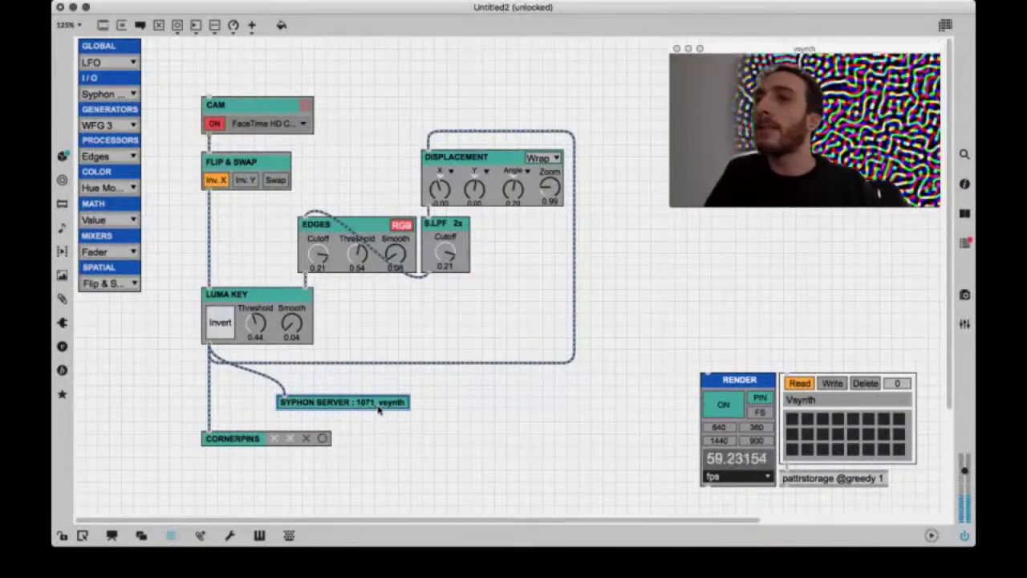
key(BackSpace)
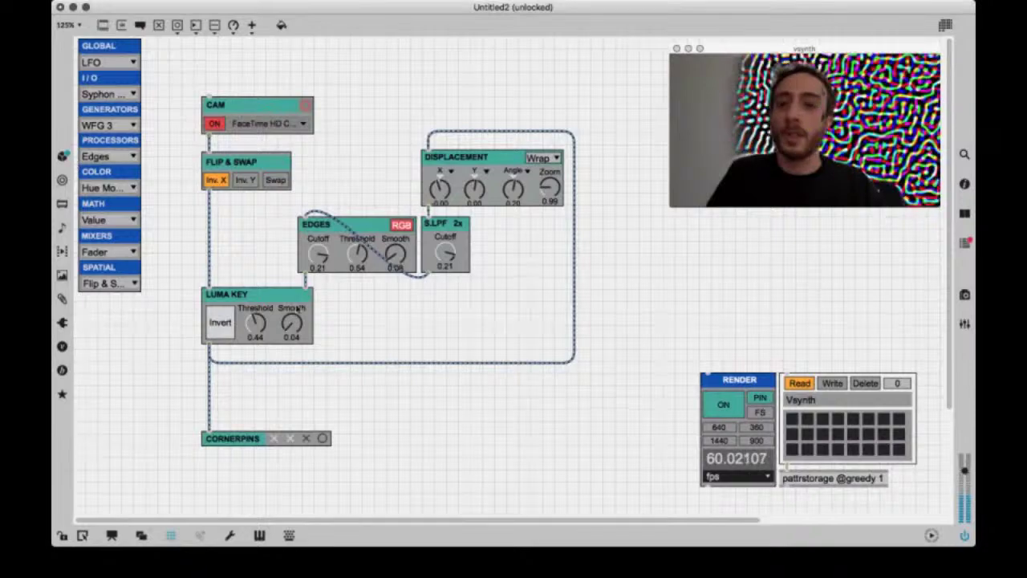
- Move the vsynth output window clear of the Displacement module and adjust the vertical segment of its feedback cable
key(super+equal)
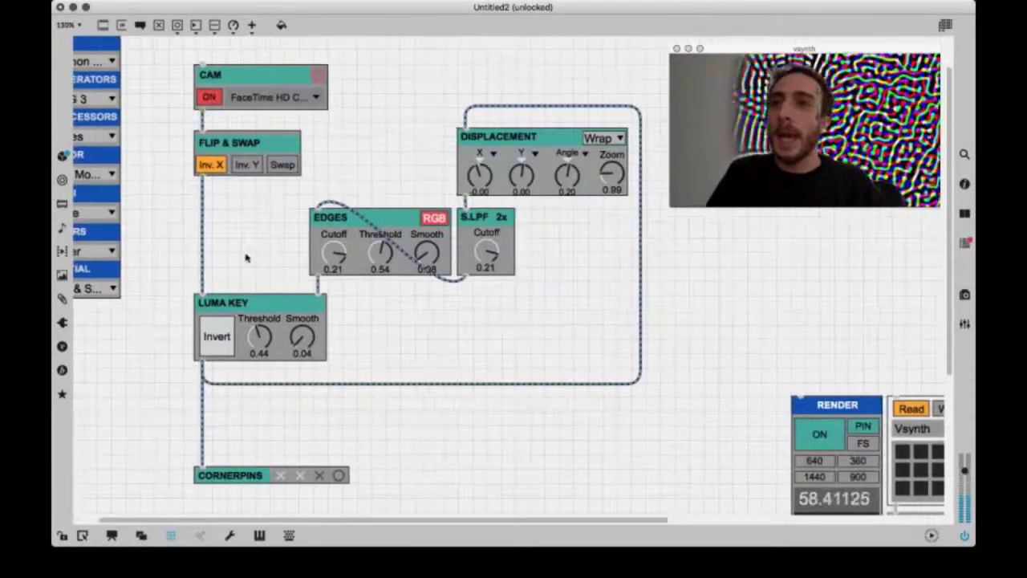
key(super+equal)
scroll(247, 257, up, 2)
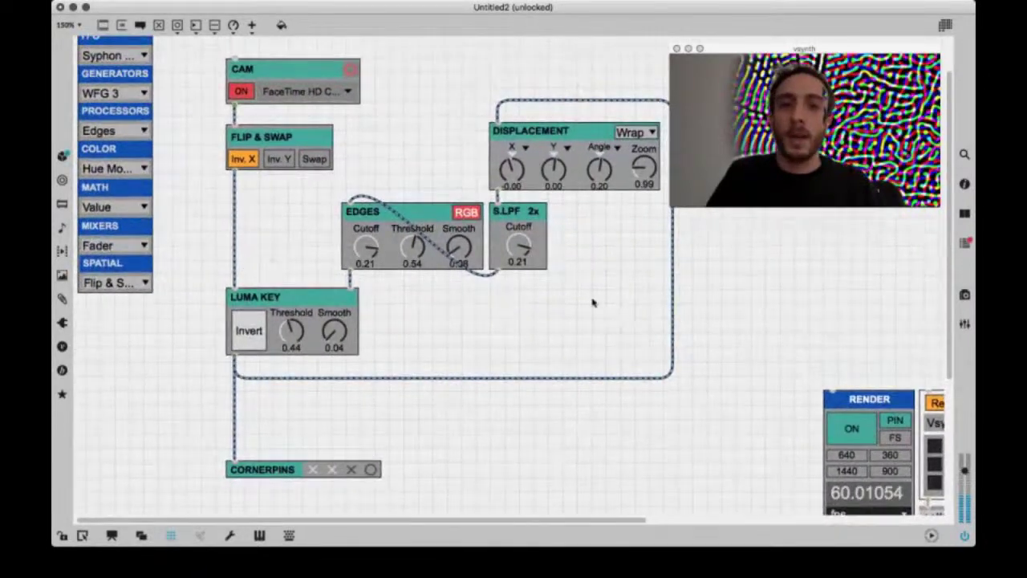
drag(760, 50, 768, 120)
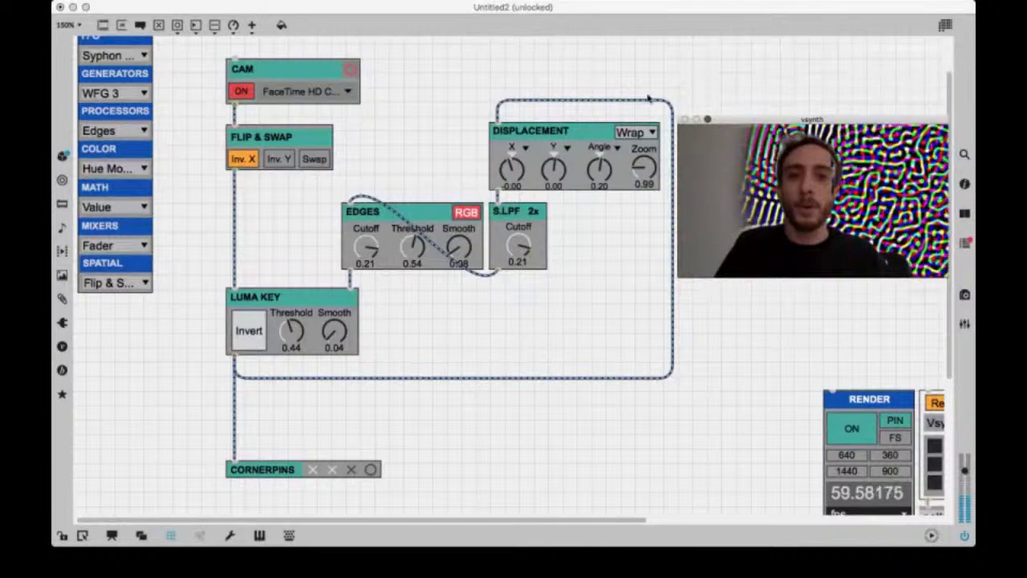
click(672, 224)
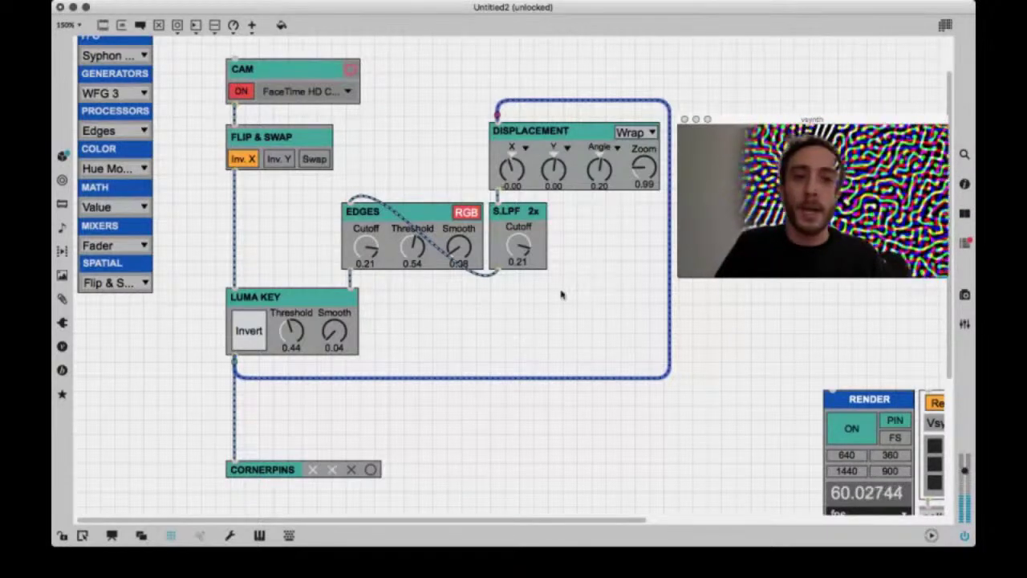
- Lock the patch and set the Luma Key's Threshold to 1.00 and Smooth to 0.00
key(super+e)
drag(287, 335, 289, 231)
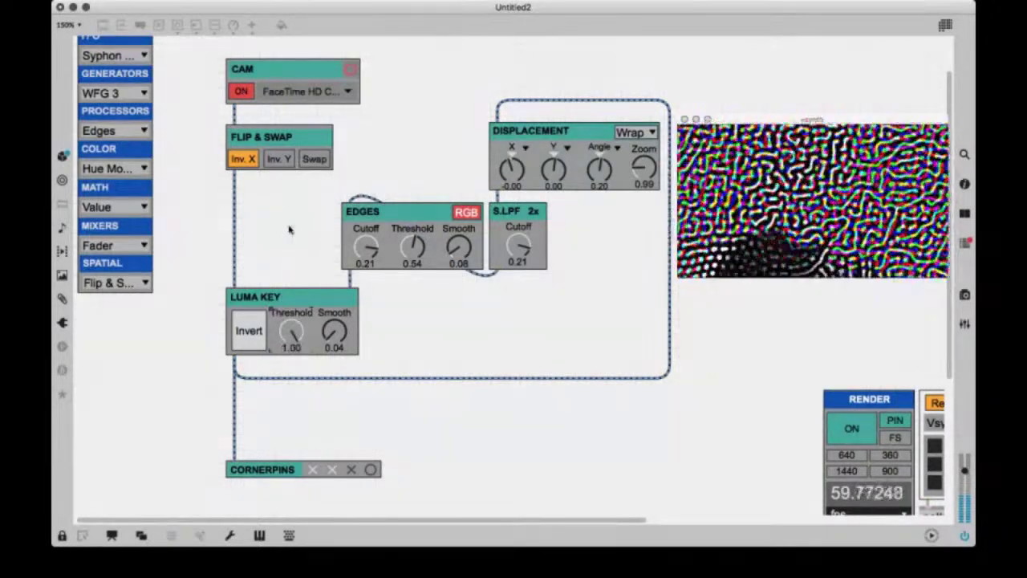
drag(327, 340, 351, 395)
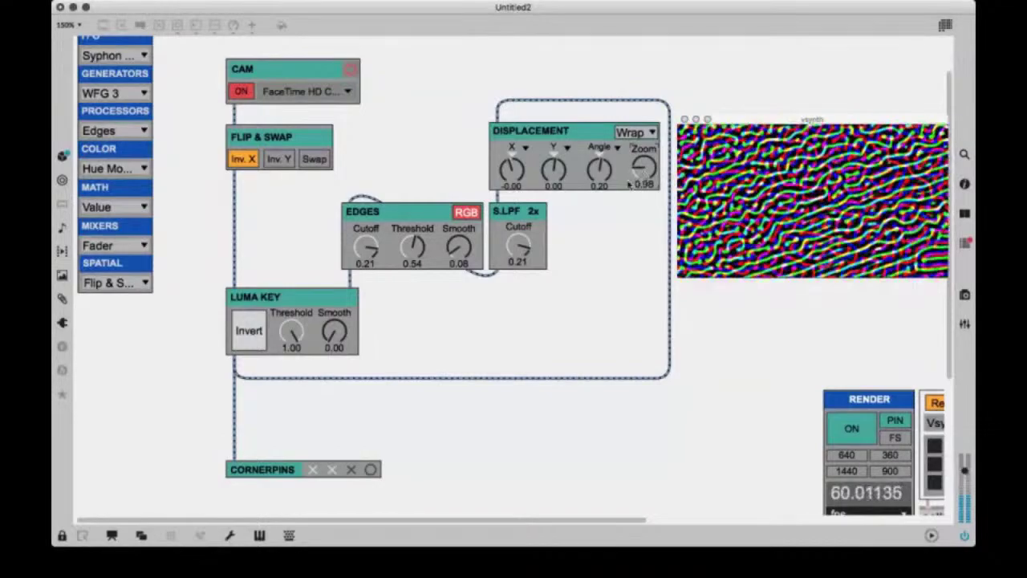
- Set the Displacement module's X to 0.01 and the Luma Key's Threshold to 0.46
mouse_move(512, 169)
mouse_down()
mouse_move(511, 148)
mouse_move(513, 171)
mouse_up()
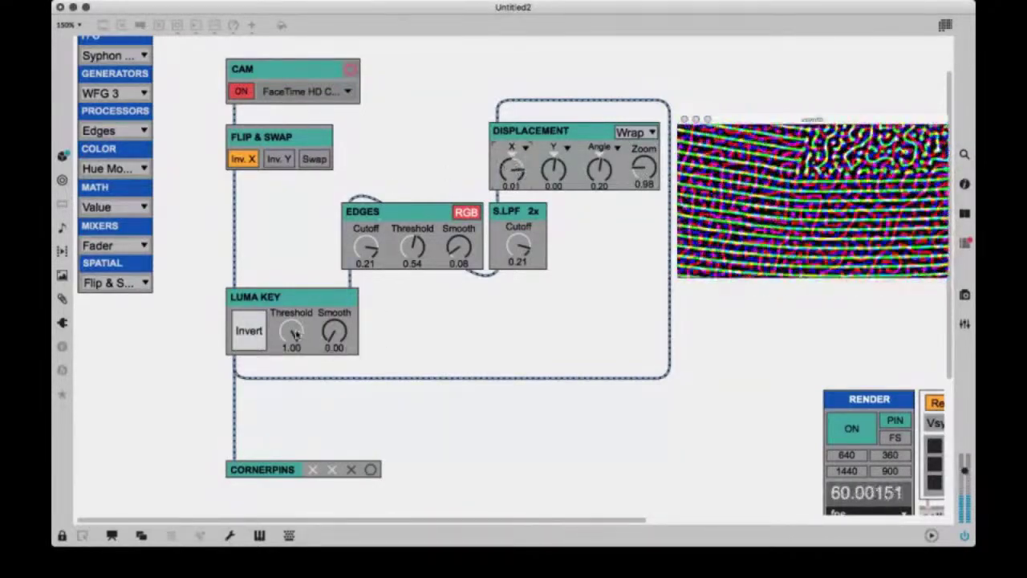
drag(292, 335, 280, 388)
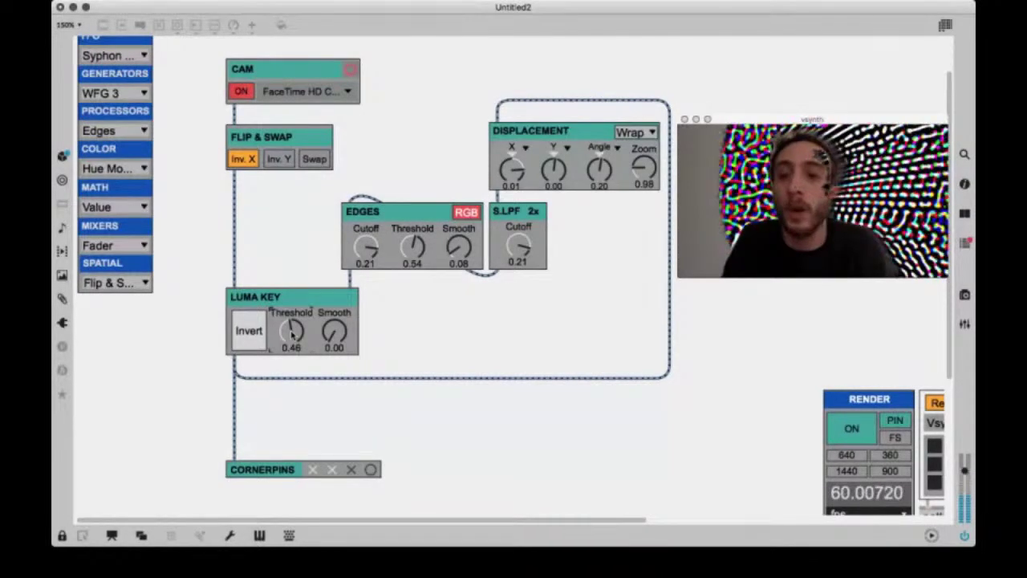
- Return the Displacement module's X to 0.00 and leave the patch unlocked
scroll(135, 314, up, 4)
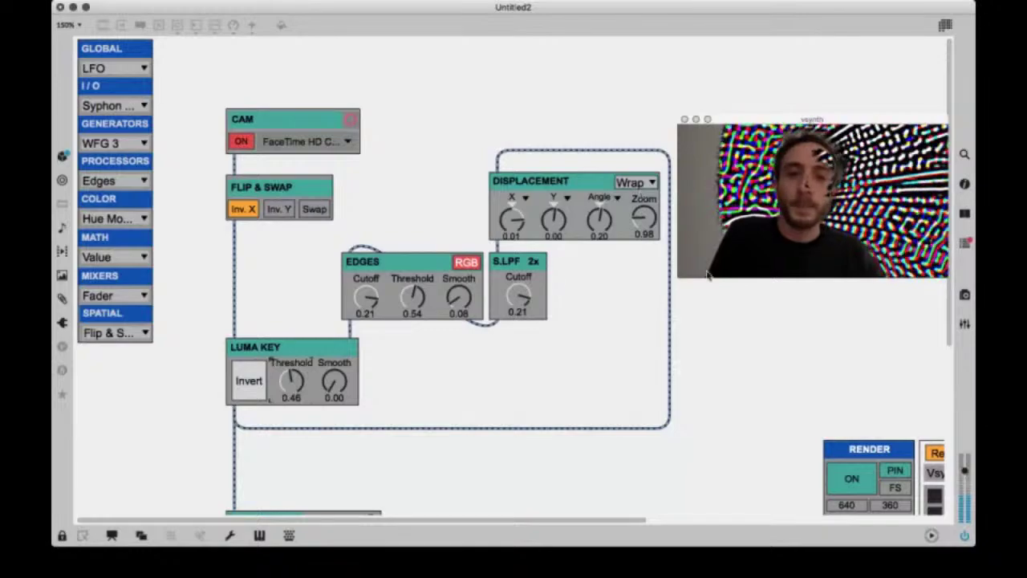
mouse_move(514, 218)
mouse_down()
mouse_move(512, 239)
mouse_move(520, 213)
mouse_up()
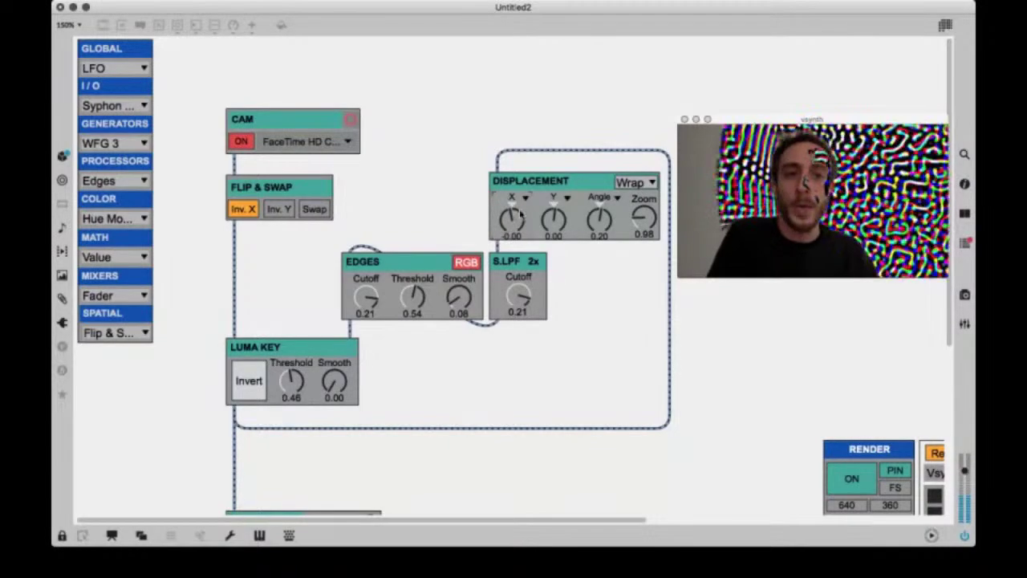
scroll(481, 184, down, 3)
key(super+e)
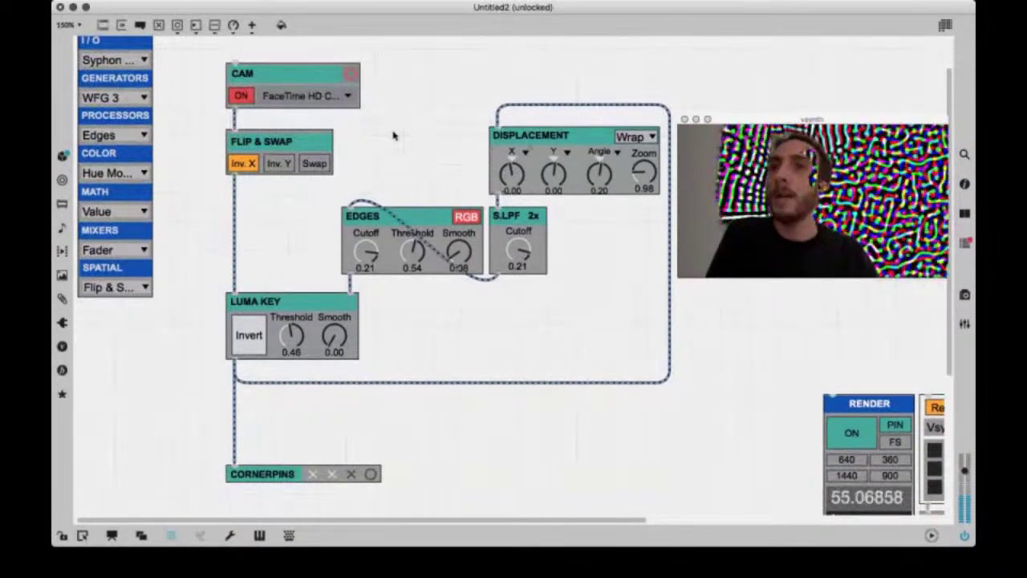
key(super+minus)
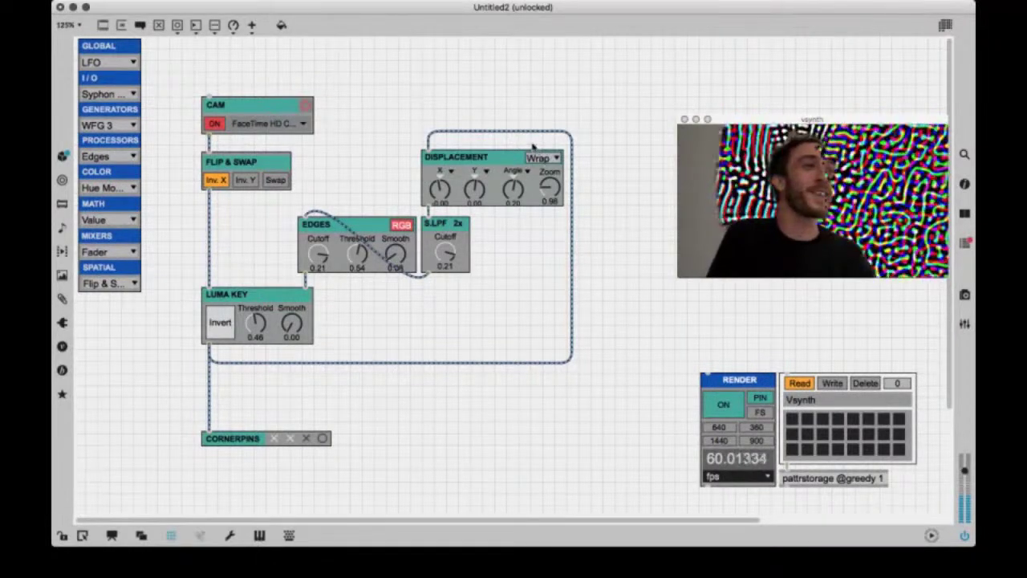
key(super+e)
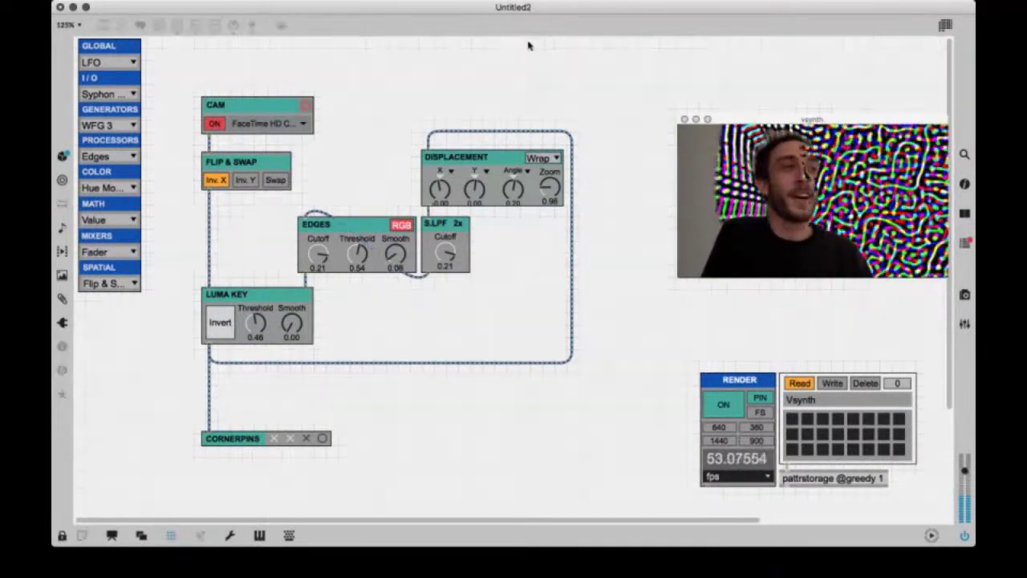
key(super+e)
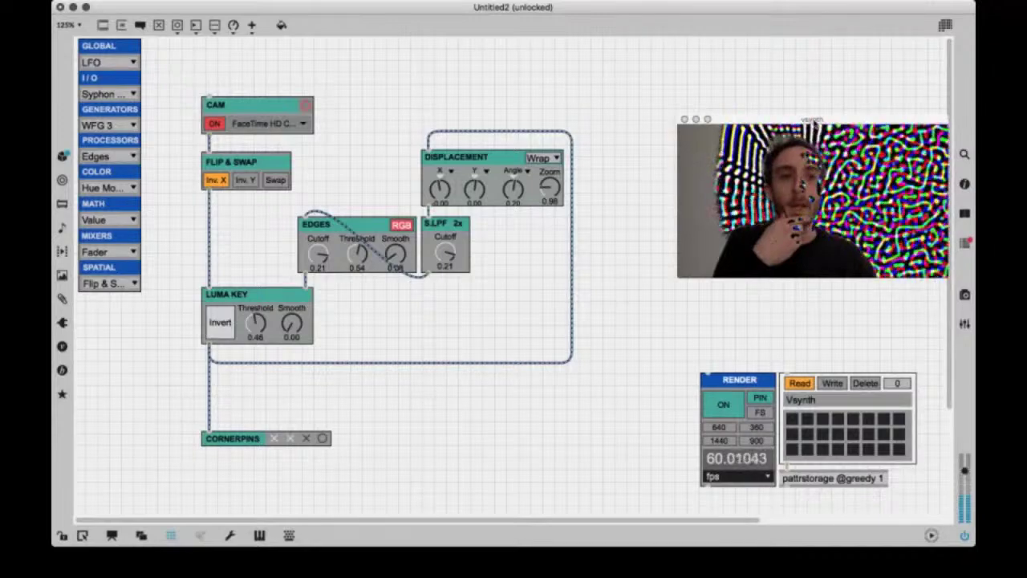
- Move the output window aside, and close the webcam patch and the Vsynth packageC74 folder window
drag(805, 119, 767, 97)
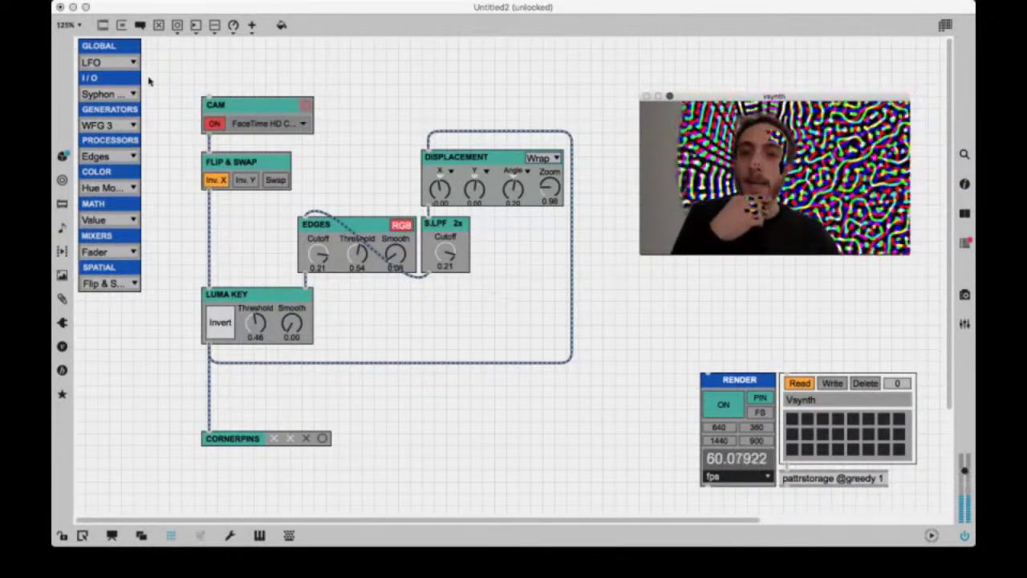
click(59, 7)
click(468, 79)
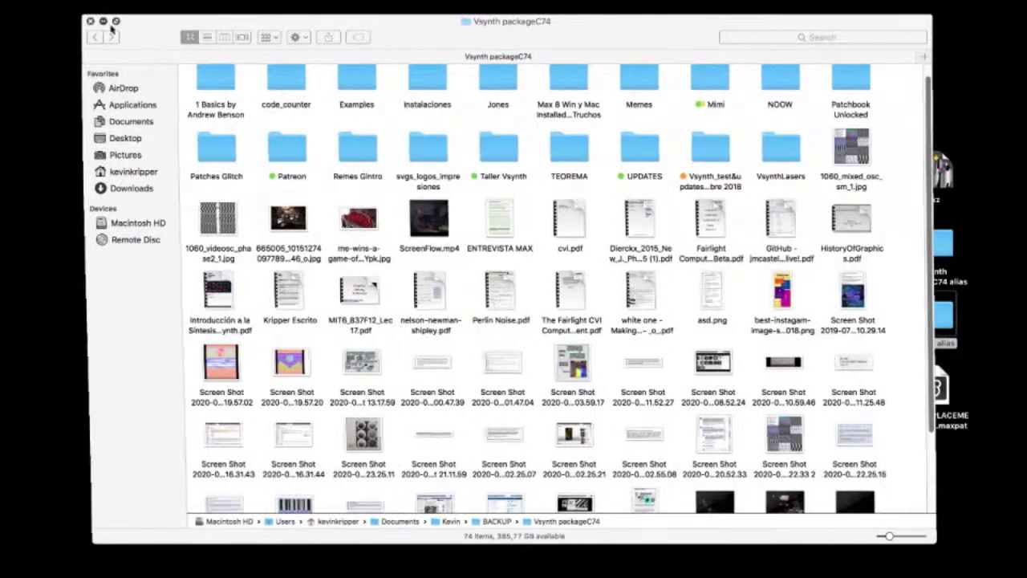
click(91, 22)
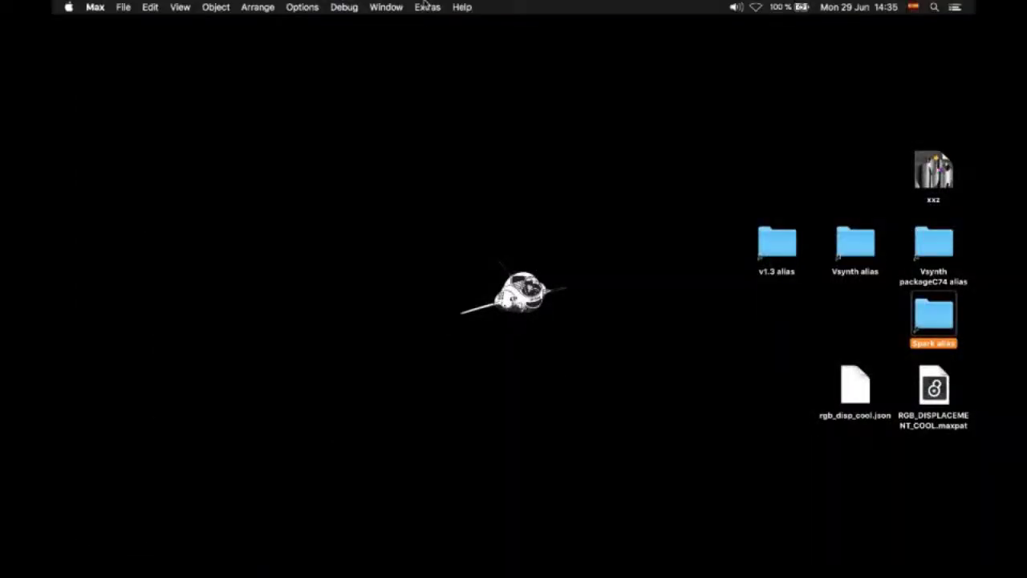
- Open the Vsynth Launcher, pin the vsynth output window and place it just below the launcher
click(426, 6)
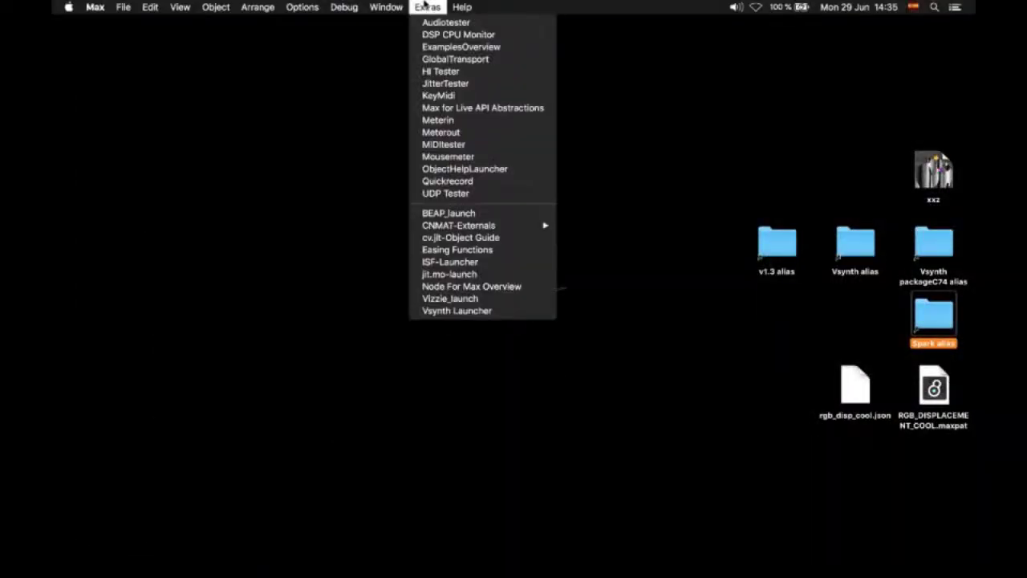
click(474, 312)
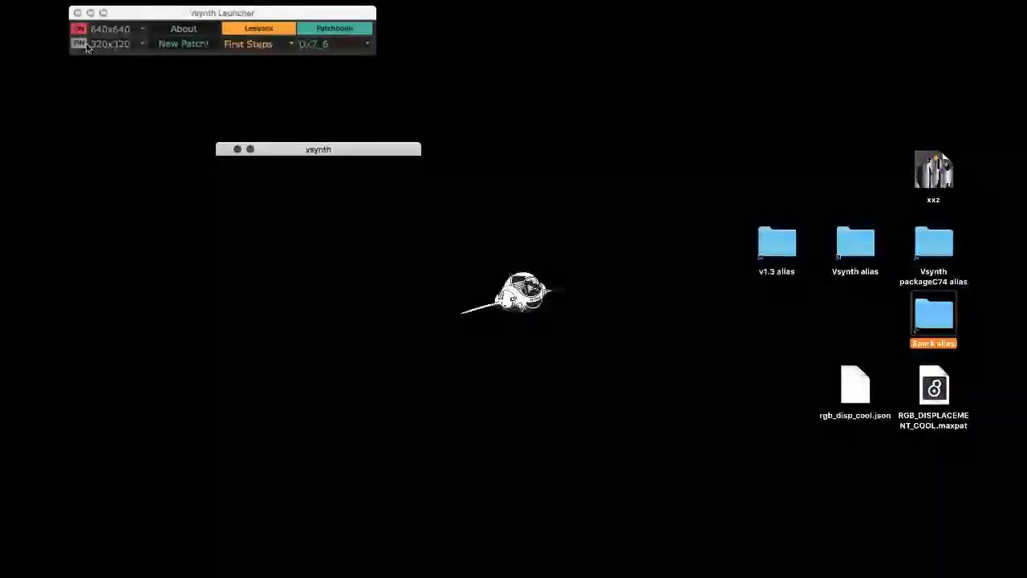
drag(265, 151, 160, 97)
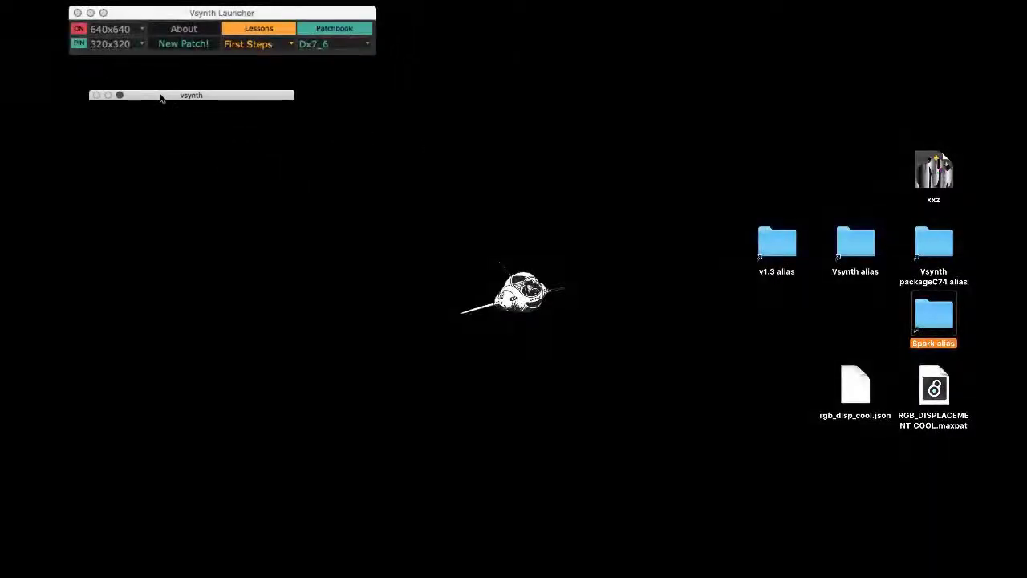
- Open the Vsynth About window to view its demo, and arrange the output and About windows on the desktop
click(194, 33)
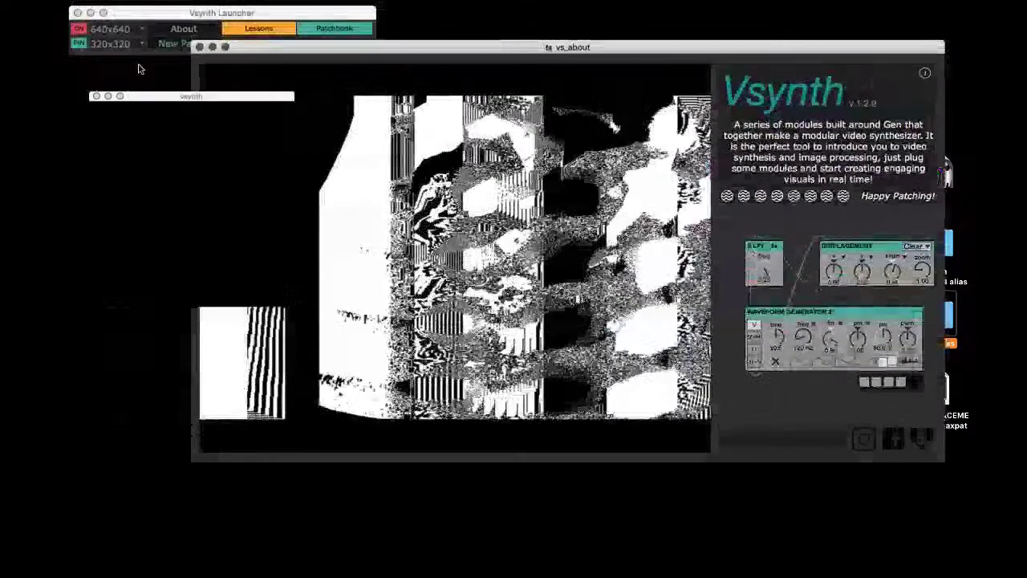
drag(193, 97, 155, 326)
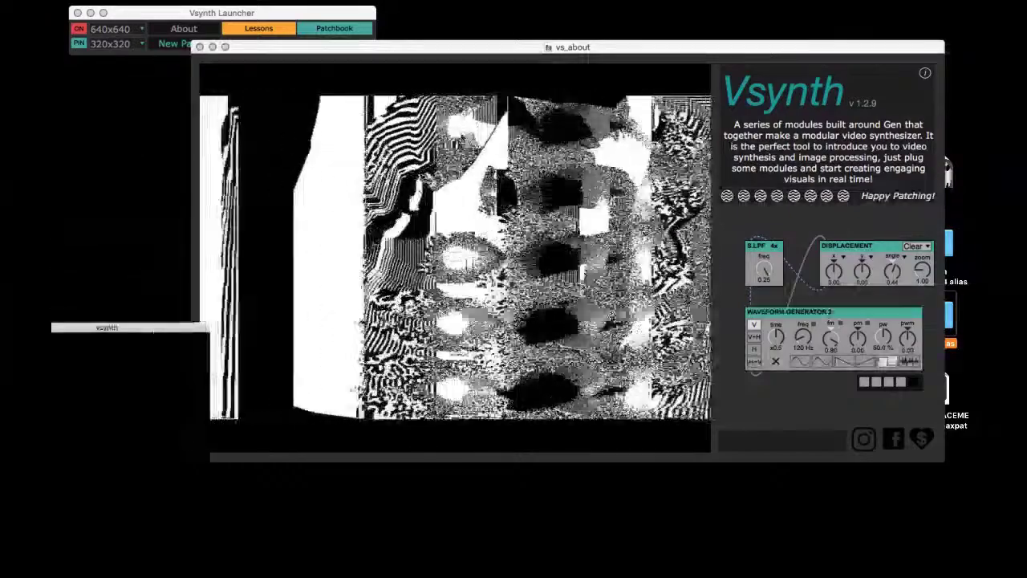
drag(584, 53, 570, 20)
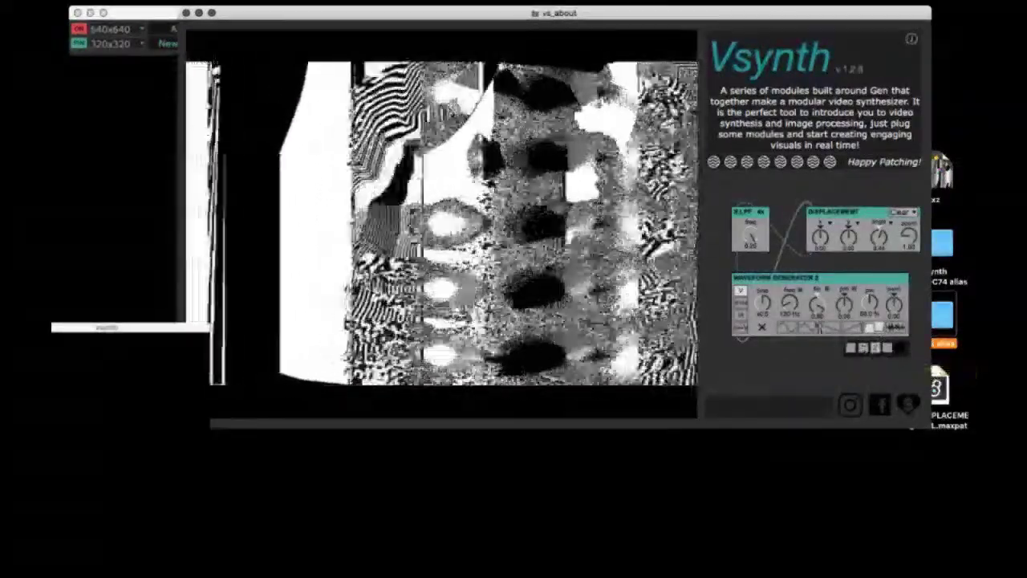
- Switch the About demo's Waveform Generator to a sine wave and adjust the S.LPF frequency
click(788, 329)
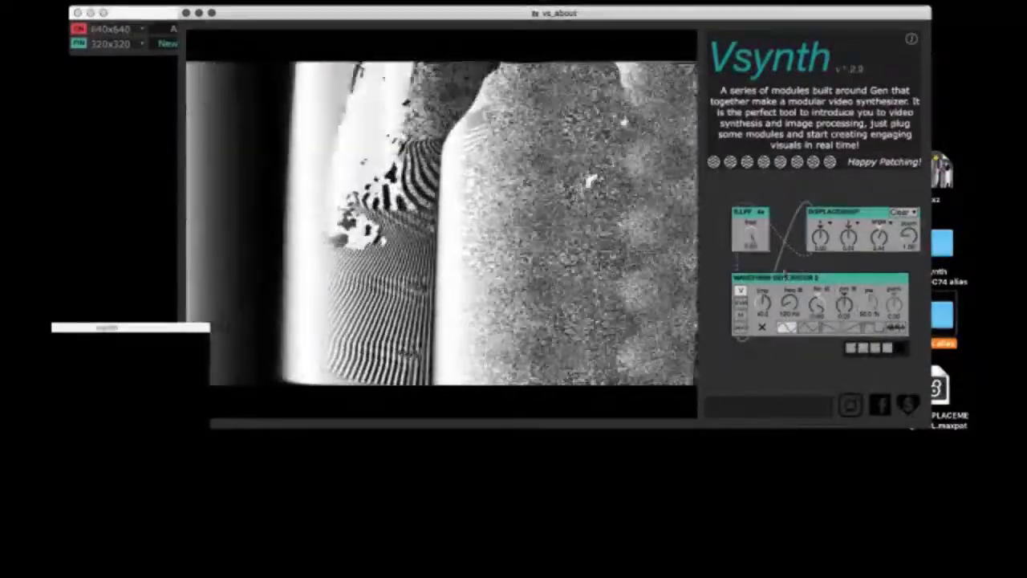
drag(752, 249, 751, 239)
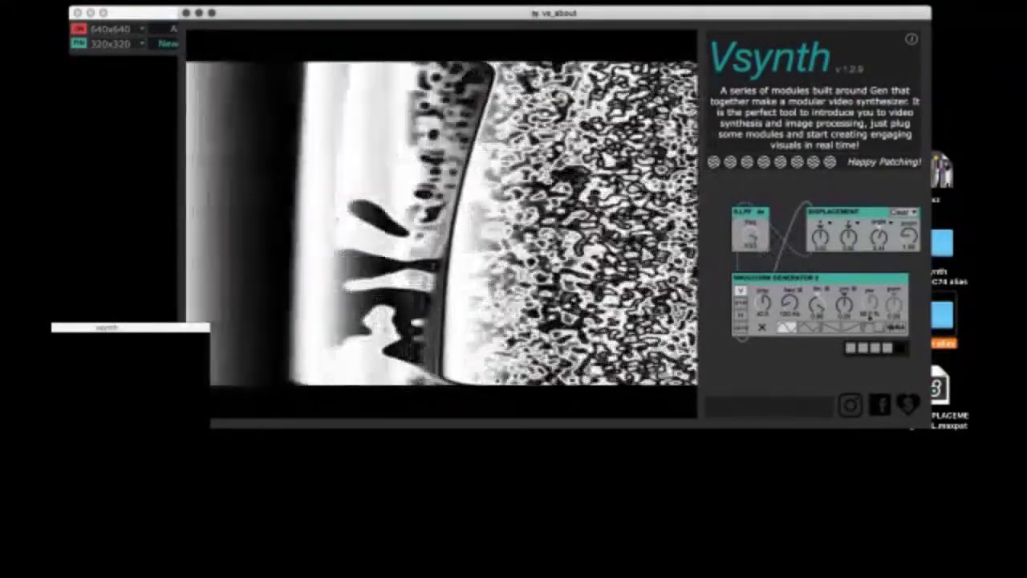
- Recall the third and fourth presets of the About demo, and close the About window
click(876, 348)
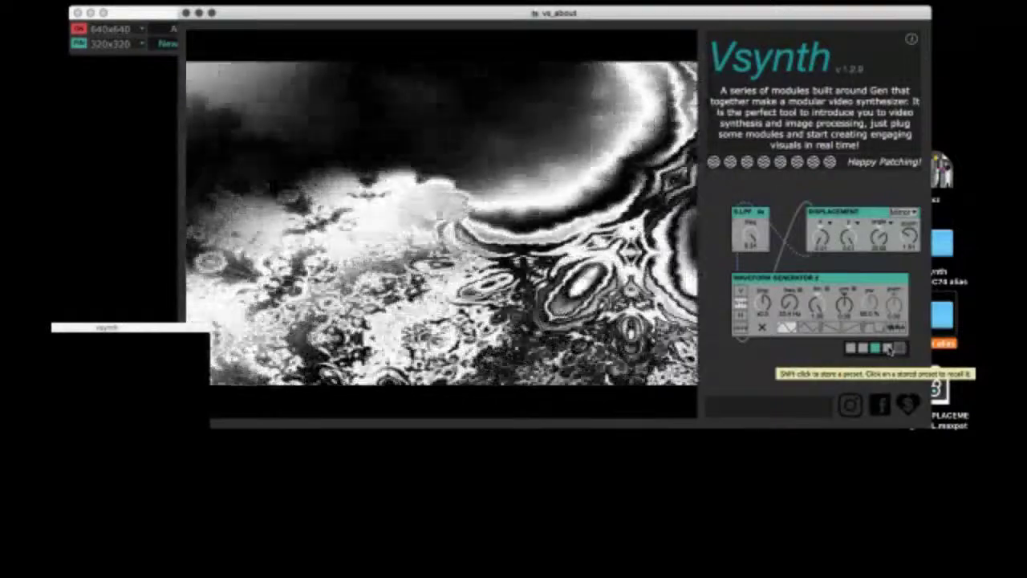
click(888, 348)
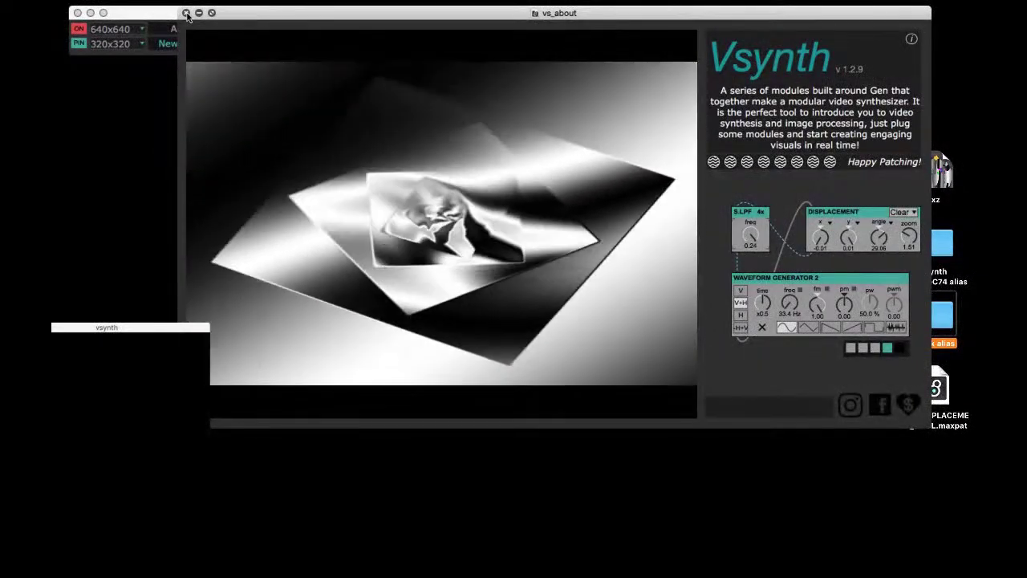
click(186, 13)
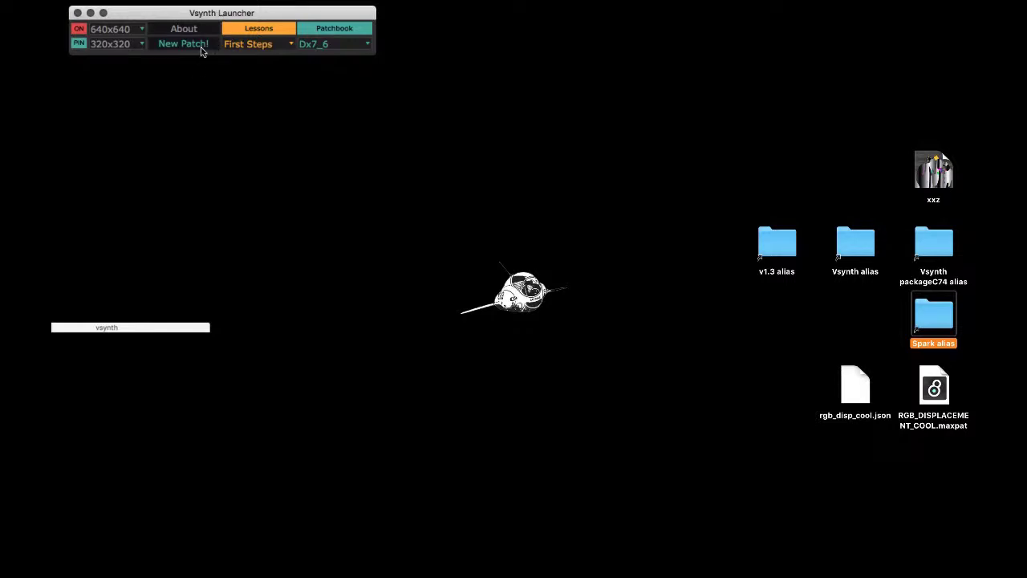
- Create a new Vsynth patch and add a second Waveform Generator feeding the middle inlet of the existing one
click(199, 46)
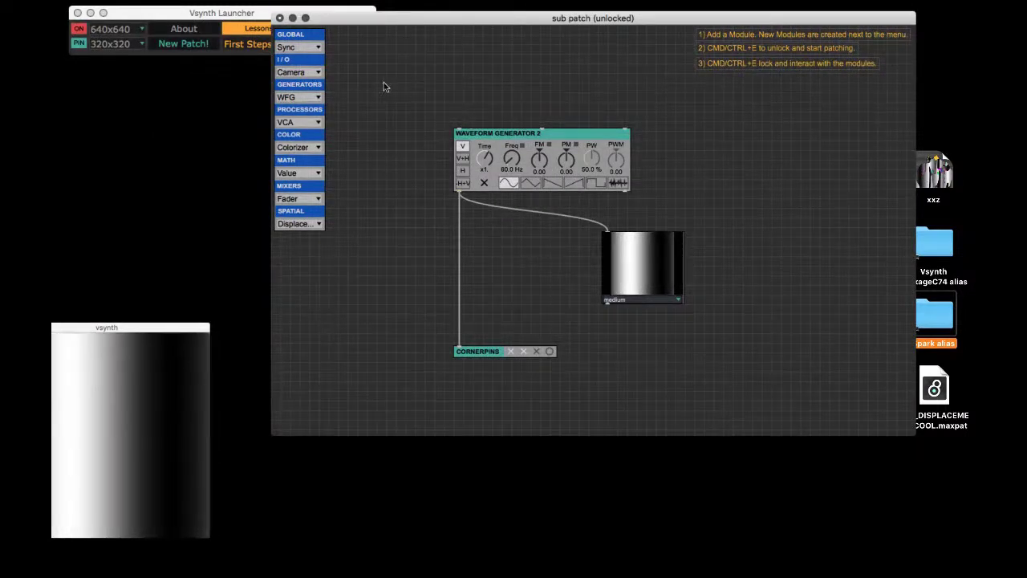
click(298, 122)
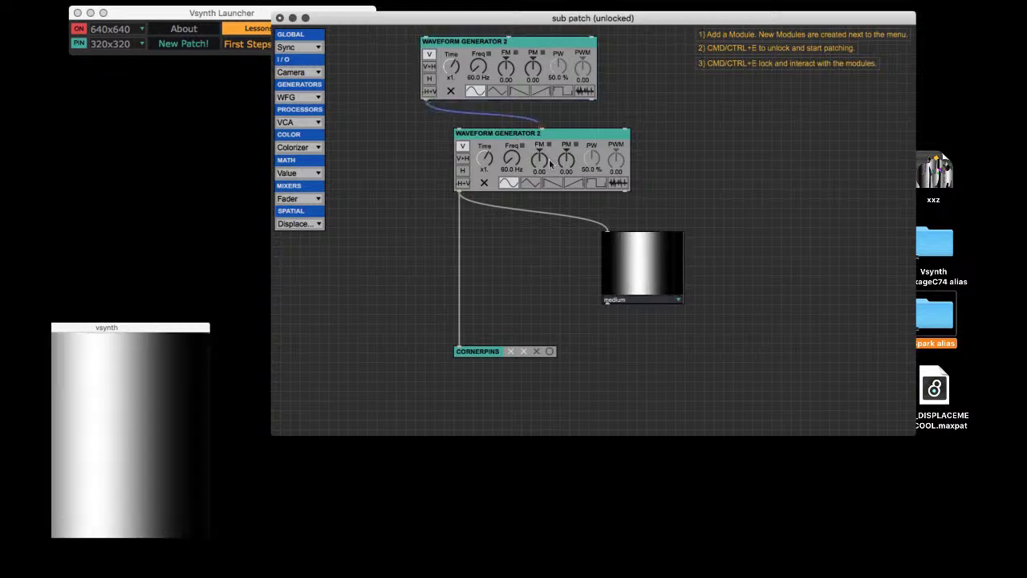
- Set the lower Waveform Generator's PM to 0.80 and the upper generator's orientation to H
drag(565, 161, 564, 141)
click(430, 78)
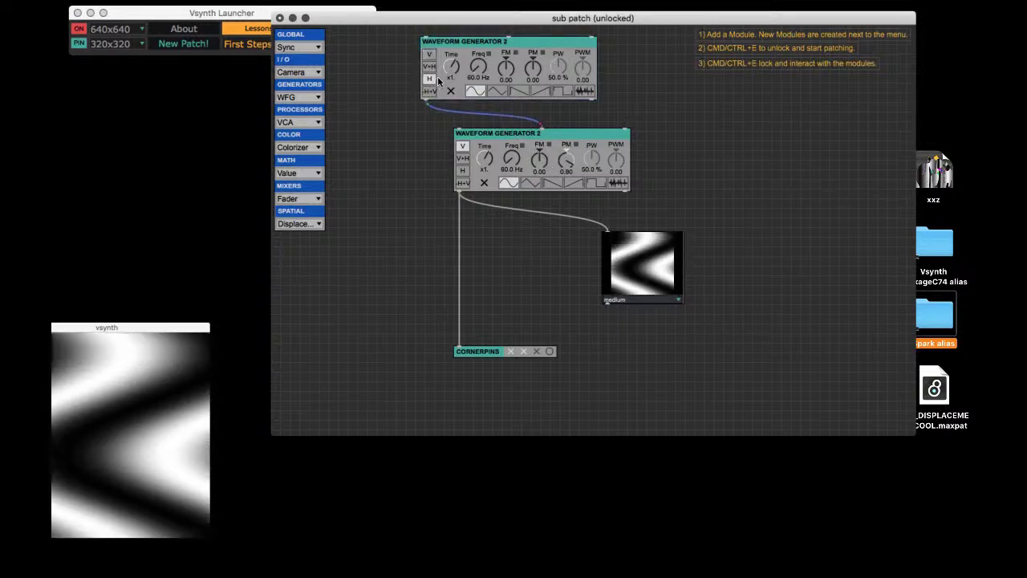
- Keep the upper generator on sine with a frequency of 325 Hz, and set the lower generator's frequency to 341 Hz
click(476, 92)
drag(485, 73, 471, 46)
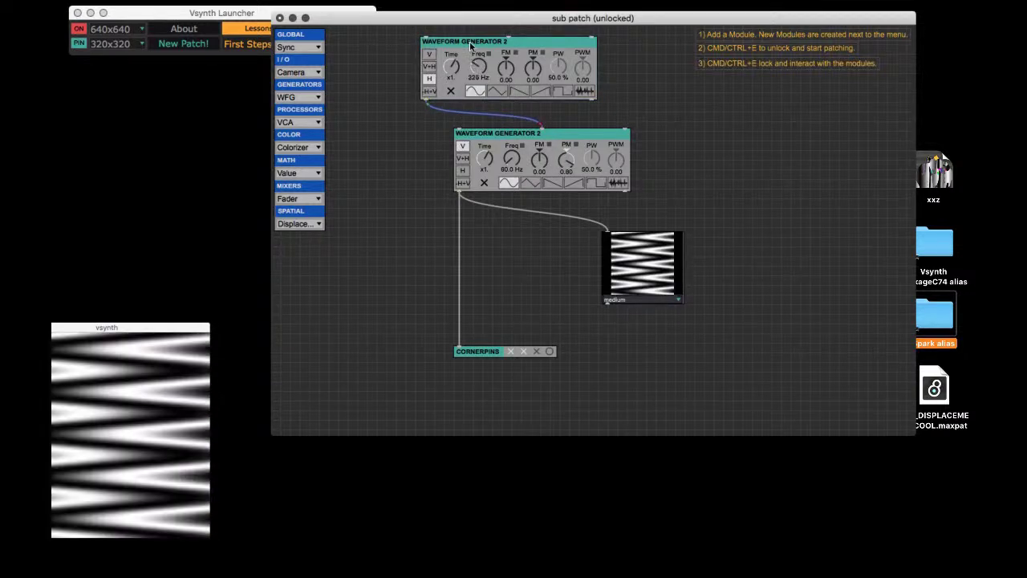
mouse_move(512, 163)
mouse_down()
mouse_move(511, 148)
mouse_move(512, 162)
mouse_up()
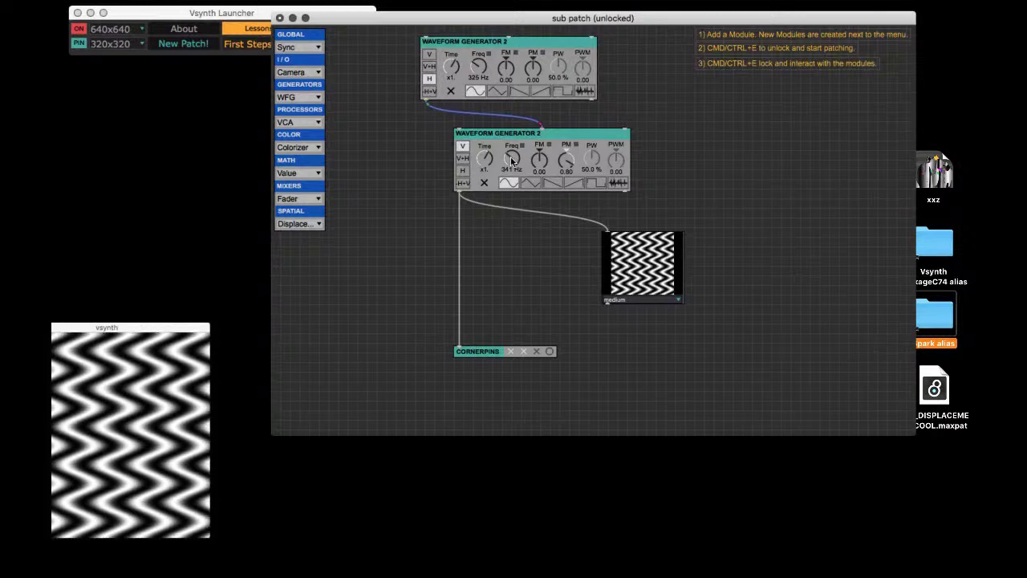
- Move the vsynth output window toward the patch, and close the sub patch without saving its changes
drag(143, 327, 295, 287)
click(369, 158)
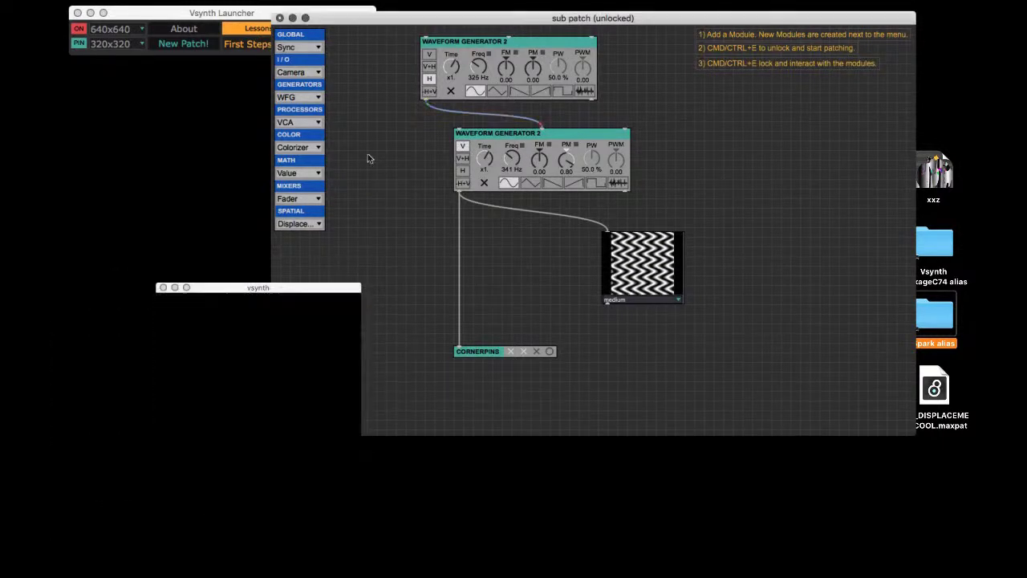
click(279, 17)
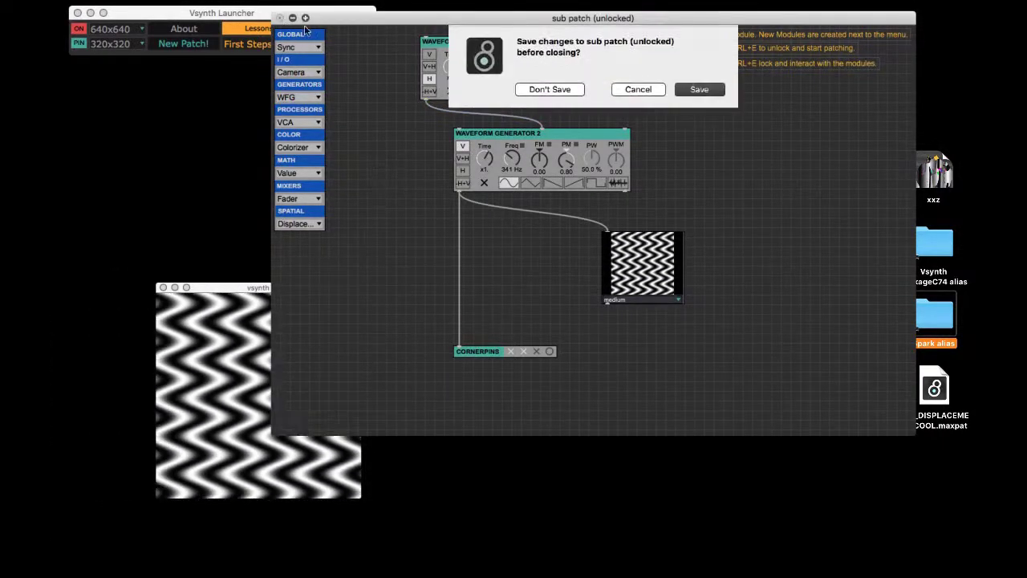
click(549, 89)
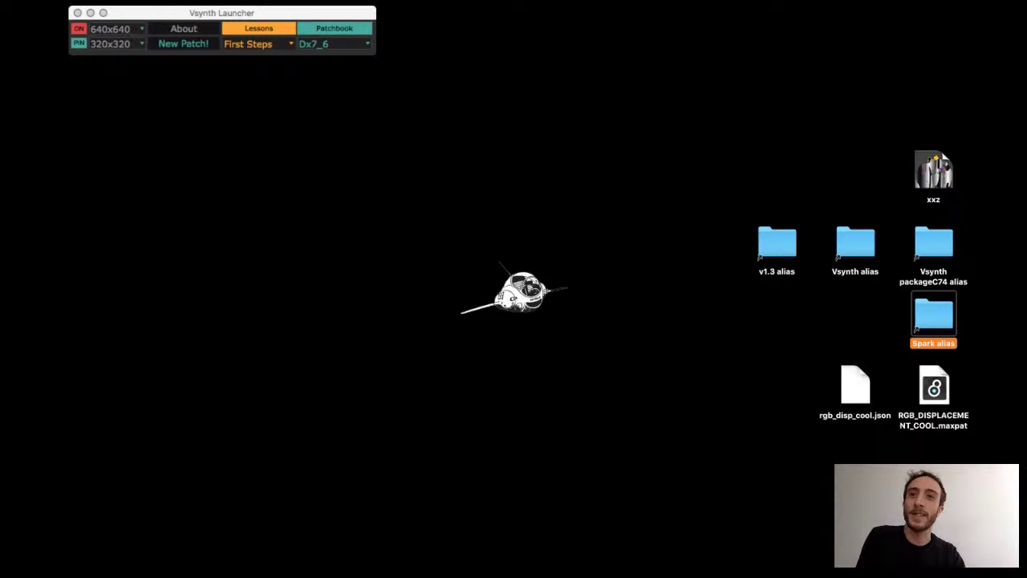
- Browse the launcher's Lessons and Patchbook lists, and open the Dx7_6 patch from the Patchbook
click(222, 29)
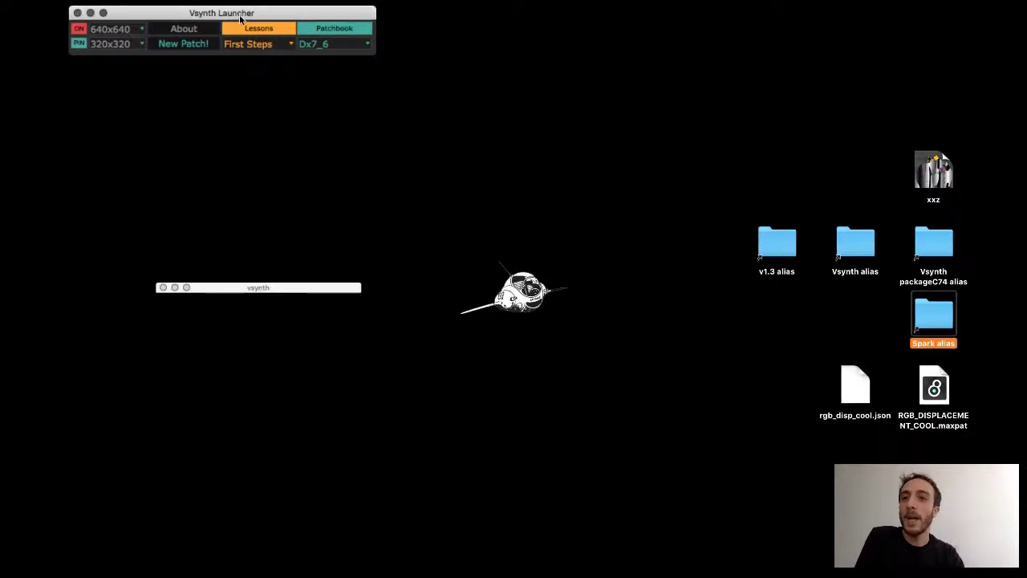
click(268, 45)
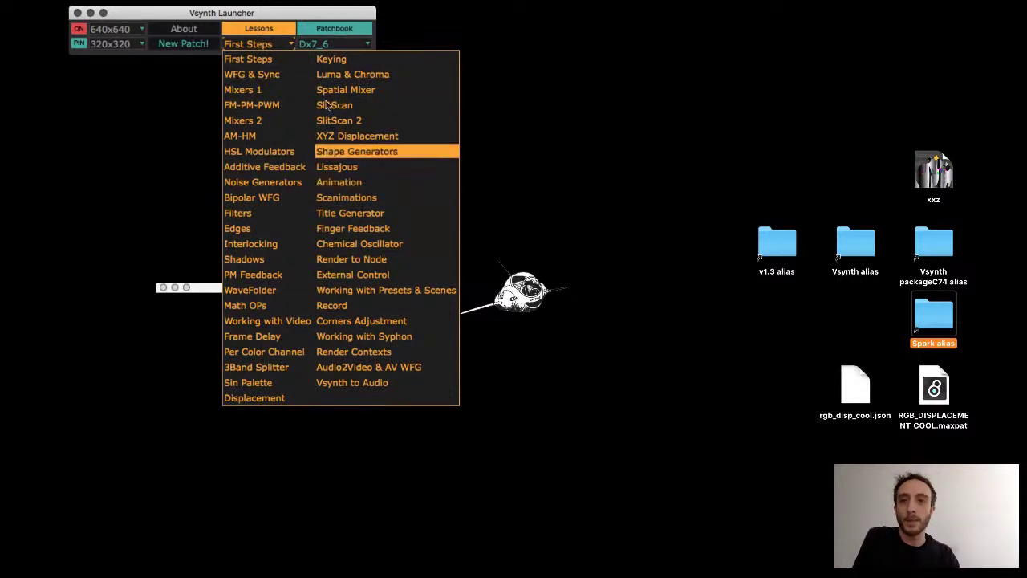
click(329, 45)
click(333, 45)
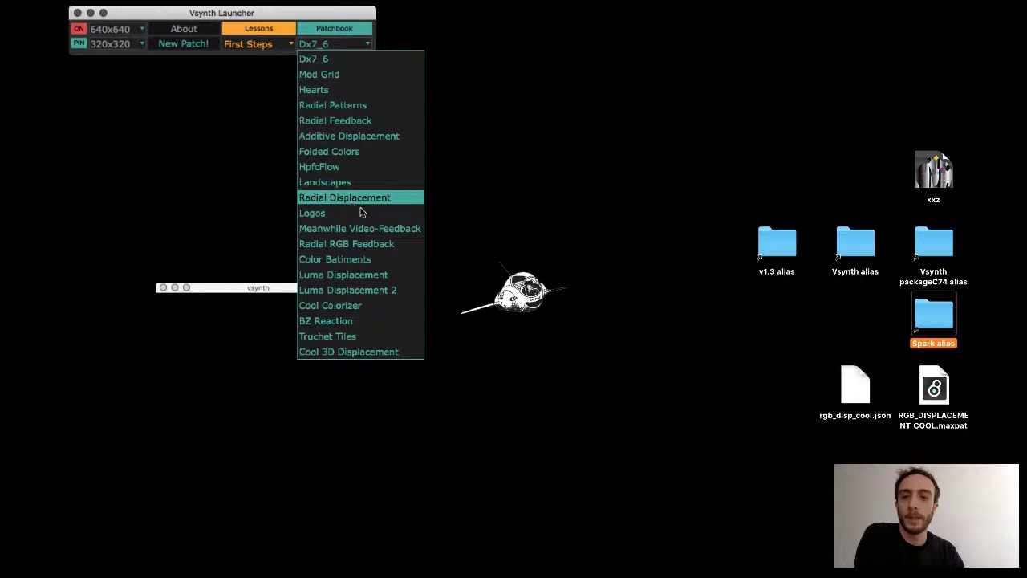
click(362, 59)
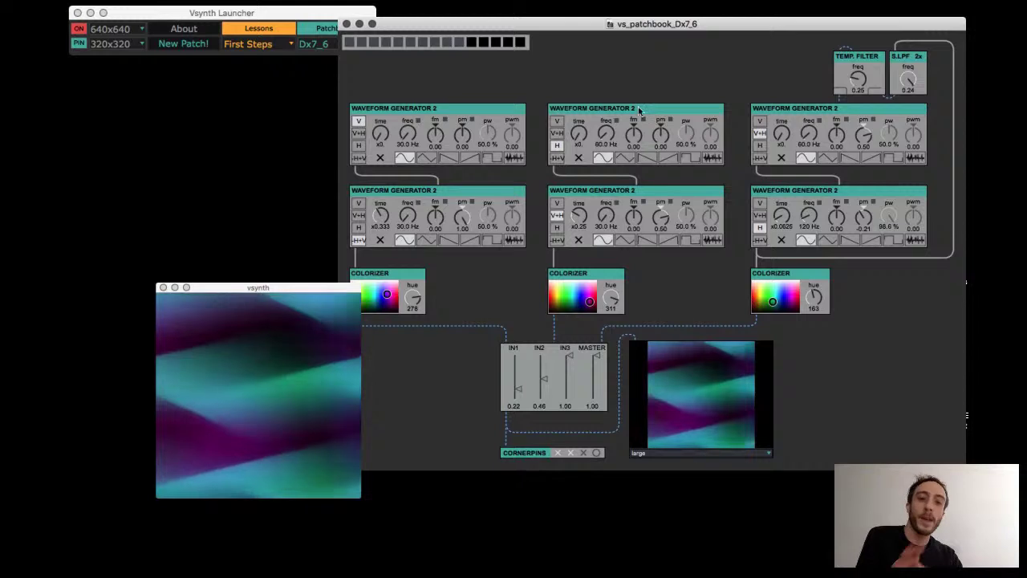
- Arrange the Dx7_6 patch window and the vsynth output window side by side without overlap
drag(650, 28, 640, 36)
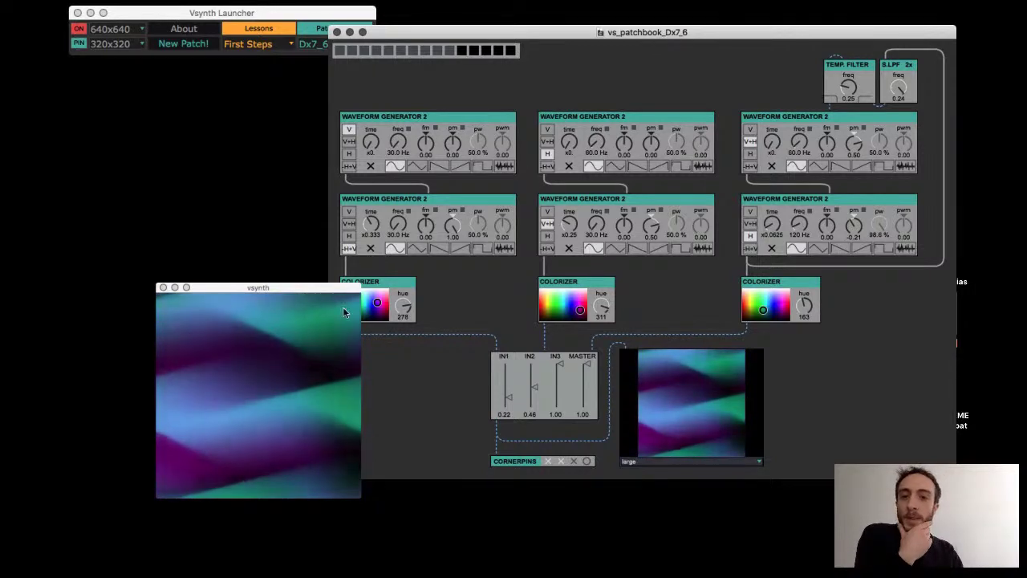
drag(509, 37, 513, 31)
drag(282, 287, 259, 241)
click(377, 347)
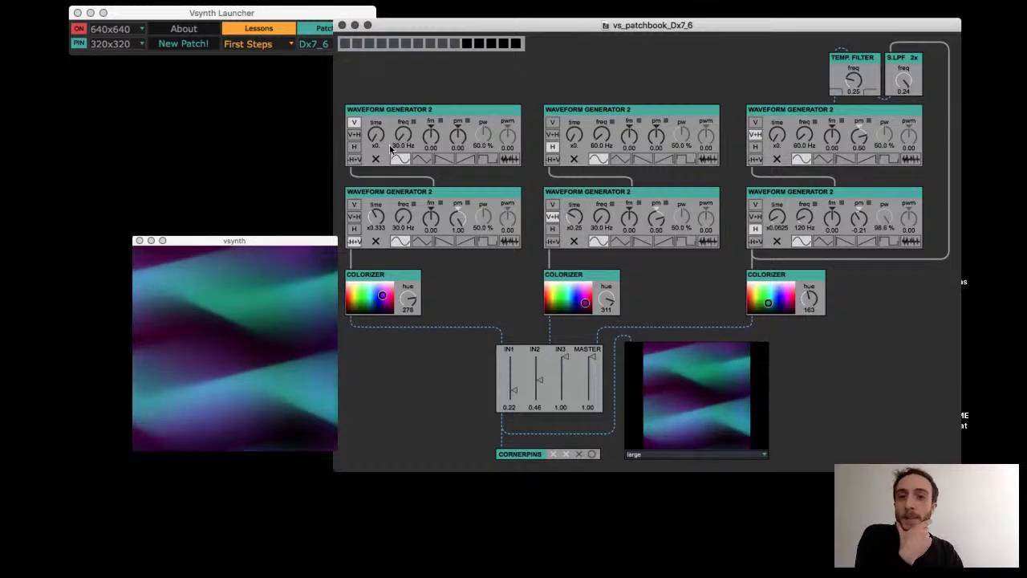
- Switch the Dx7_6 patch between its first and second presets, and recall its third preset
click(356, 45)
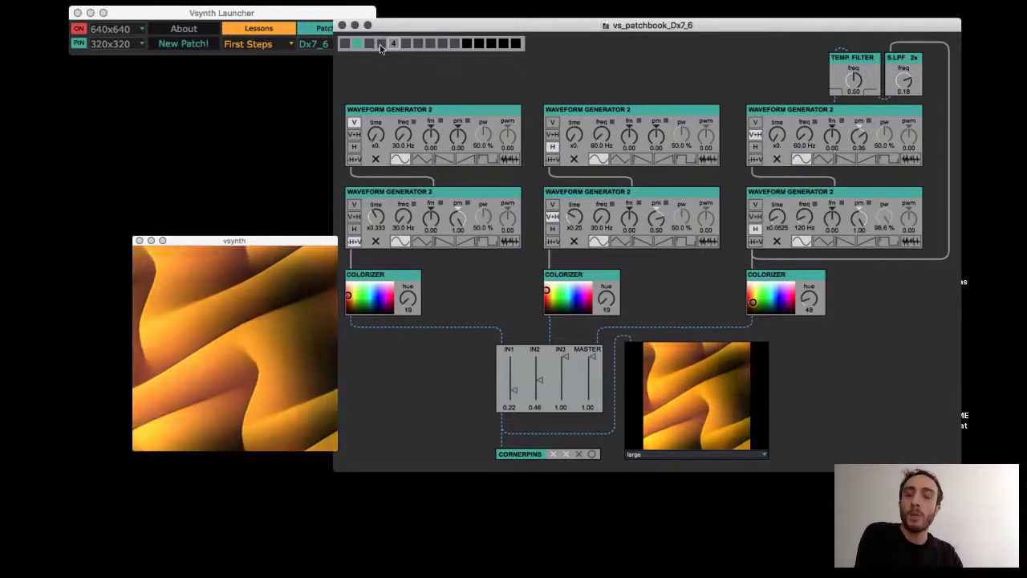
click(345, 44)
click(355, 44)
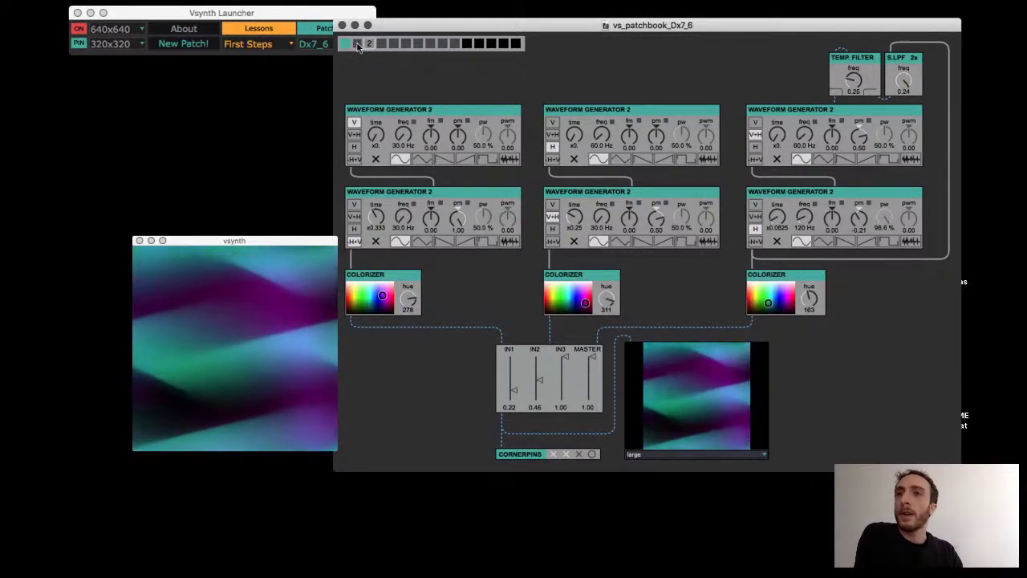
click(368, 46)
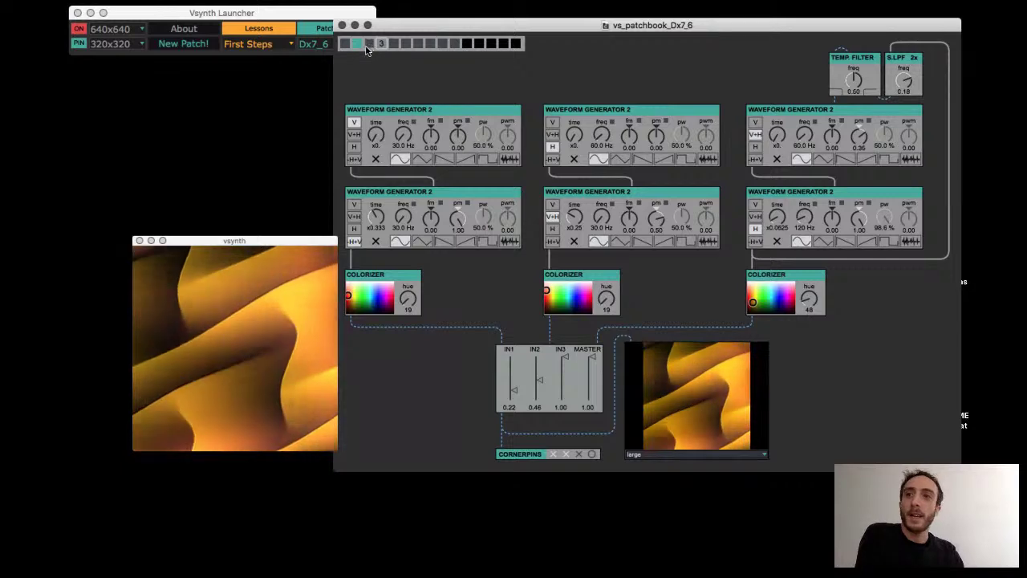
click(361, 46)
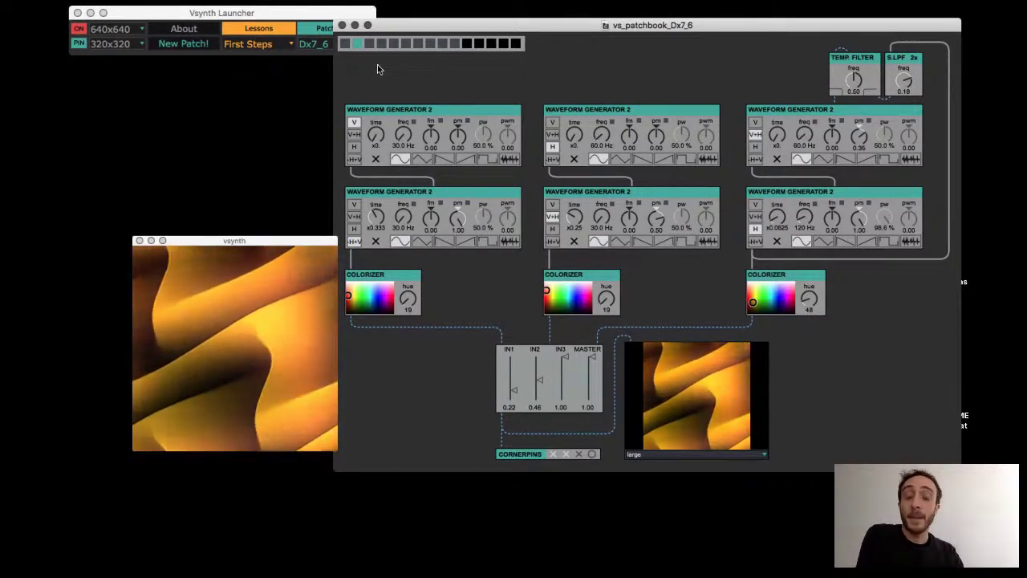
click(369, 44)
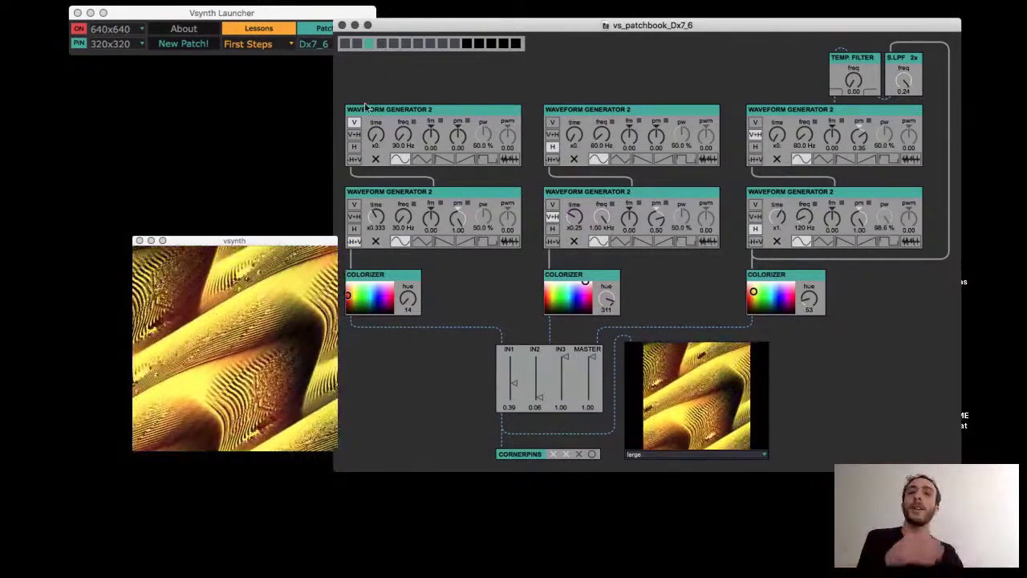
- Recall the fifth, sixth and eighth presets of the Dx7_6 patch, and move the vsynth output window slightly higher
click(393, 45)
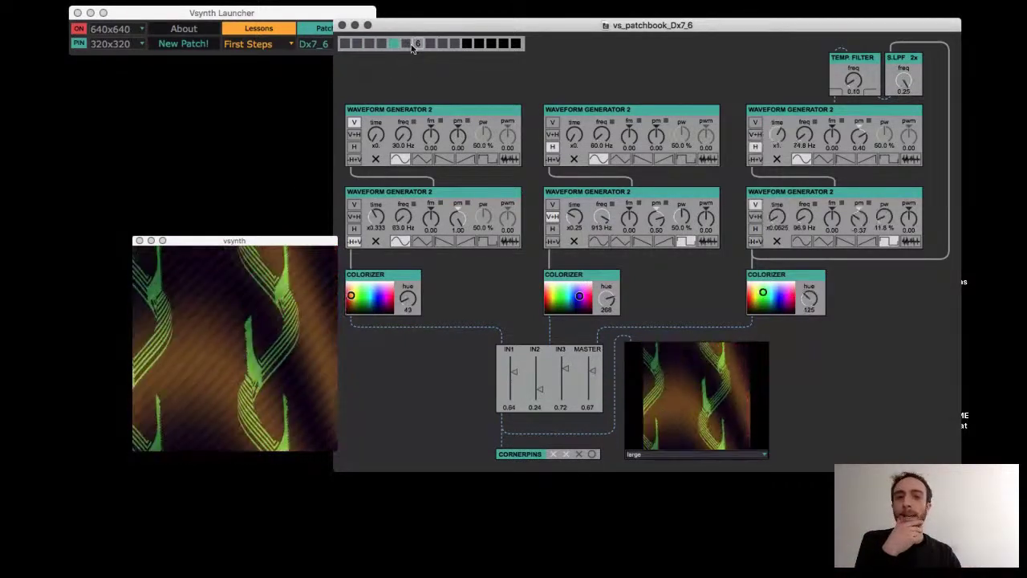
click(407, 45)
click(429, 45)
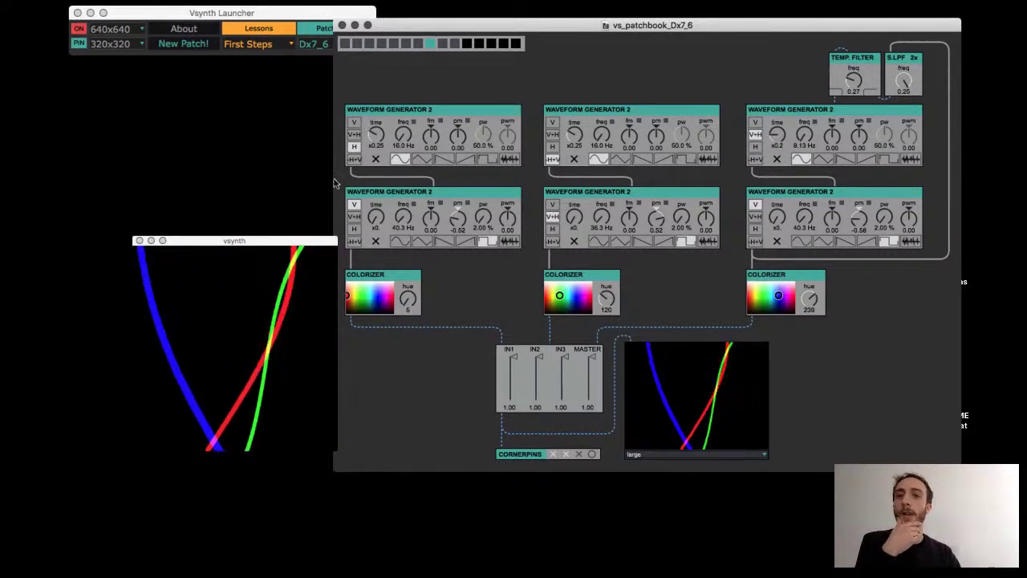
click(278, 240)
drag(269, 218, 280, 211)
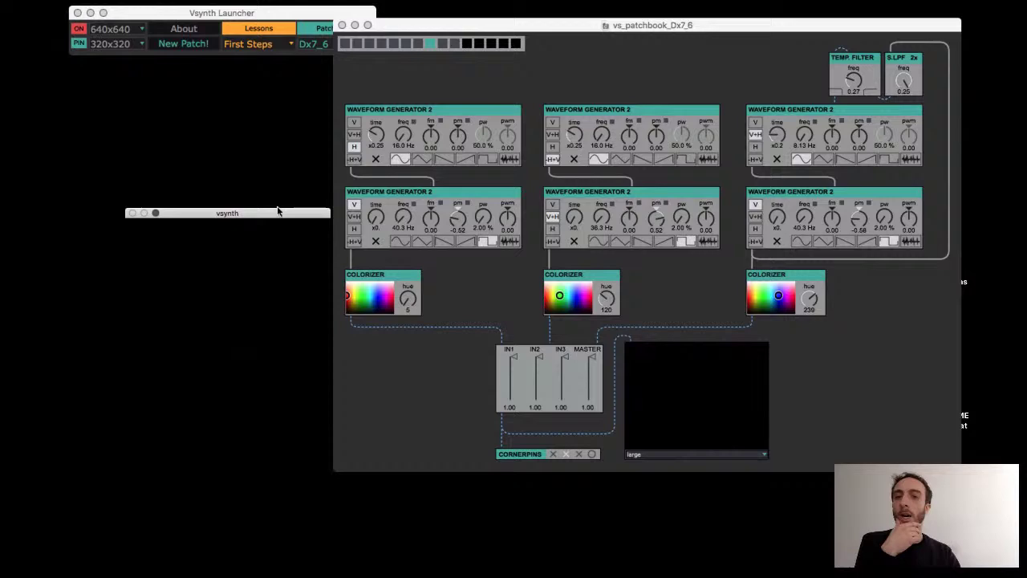
click(496, 72)
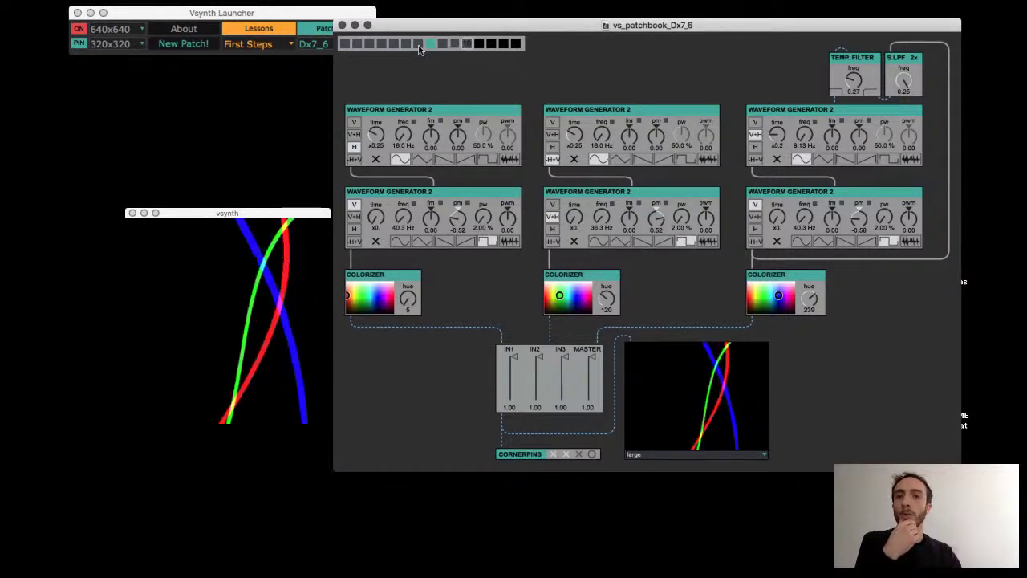
- Recall the third and tenth presets of the Dx7_6 patch, and close the patch
click(368, 44)
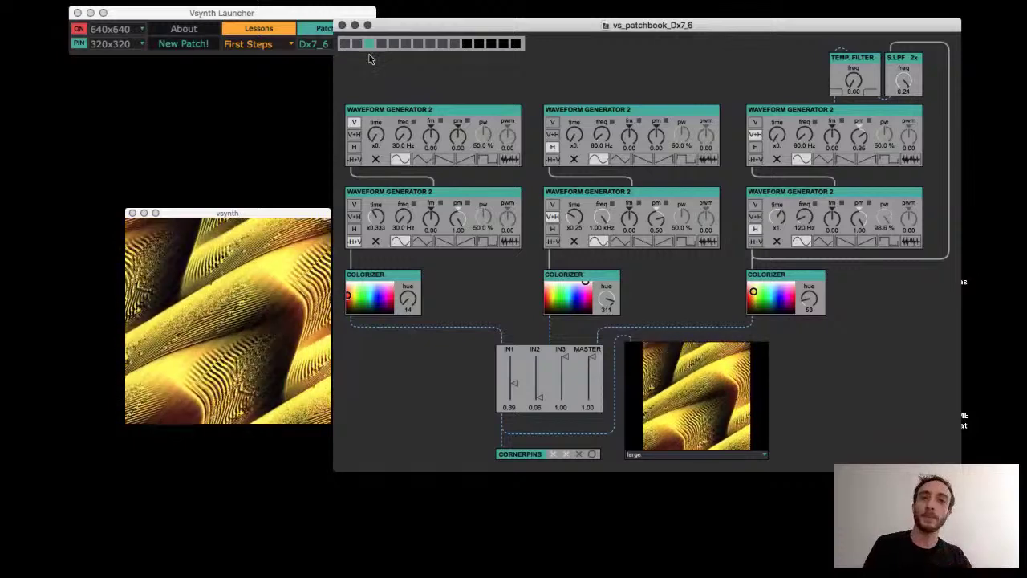
click(455, 43)
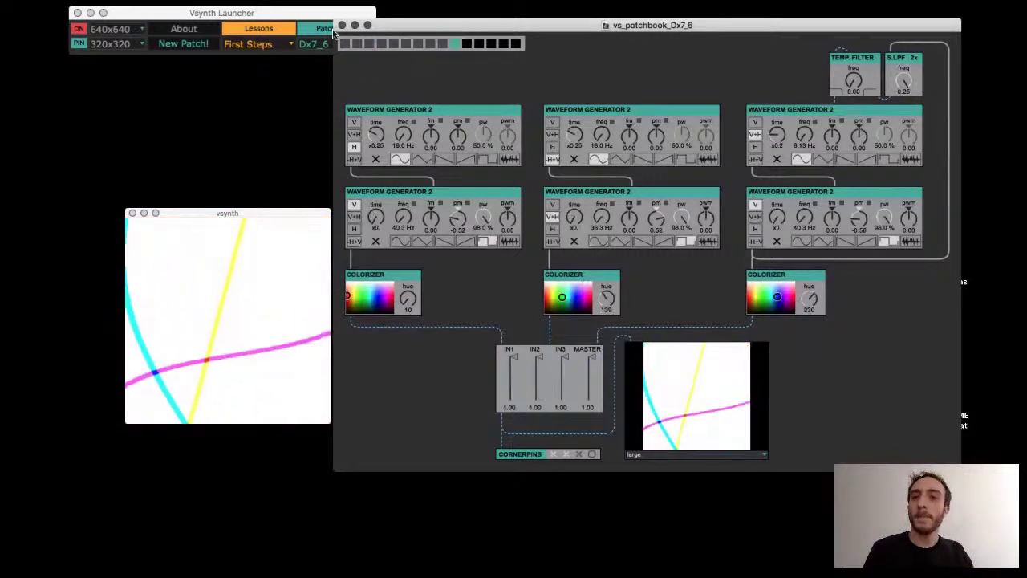
click(342, 25)
- Open the Mod Grid patch from the Patchbook and move its window farther from the output window
click(333, 44)
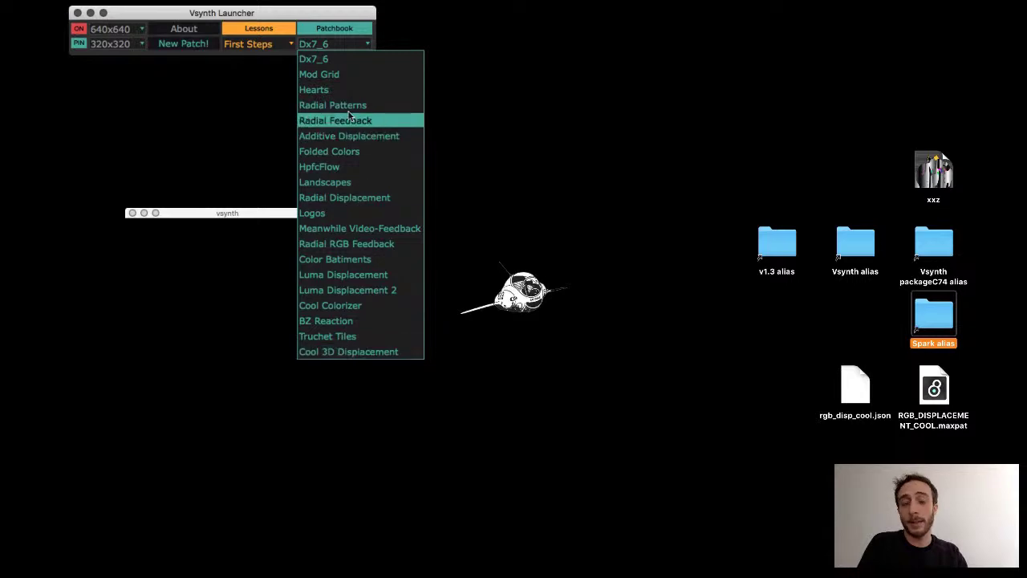
click(347, 84)
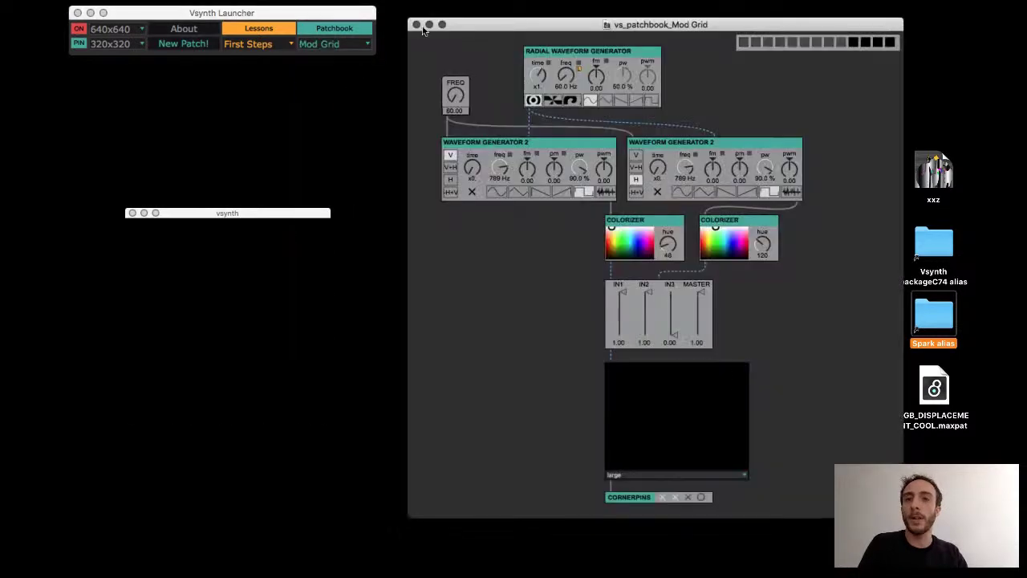
drag(483, 29, 508, 27)
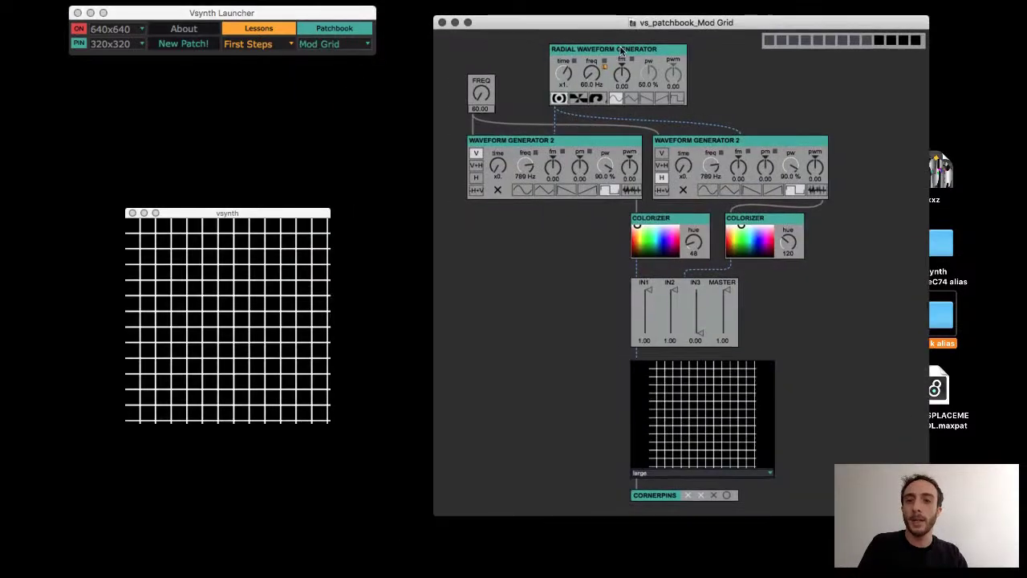
- Recall the second, fifth, seventh, eighth and ninth presets of the Mod Grid patch, and close the patch
click(781, 41)
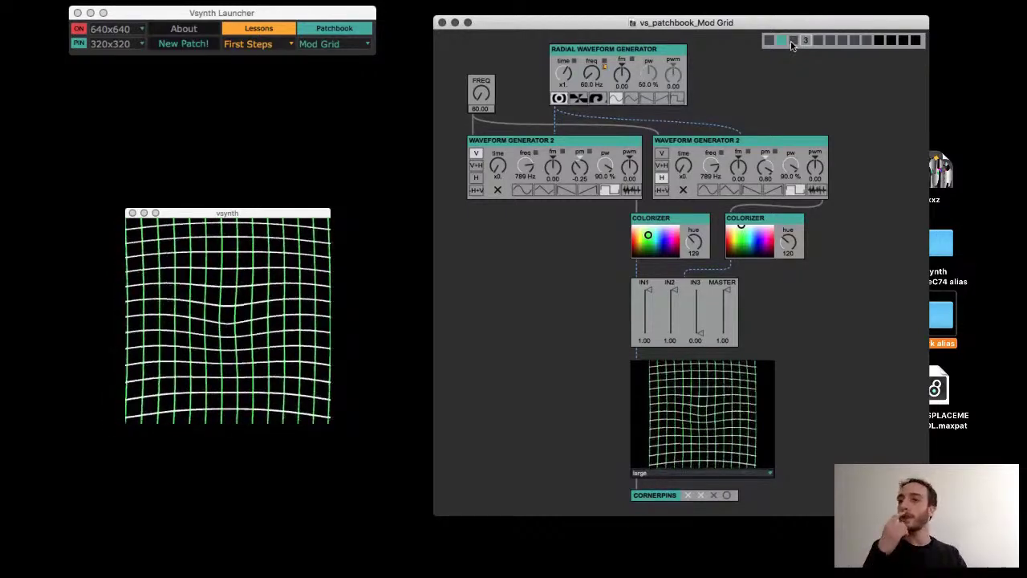
click(817, 41)
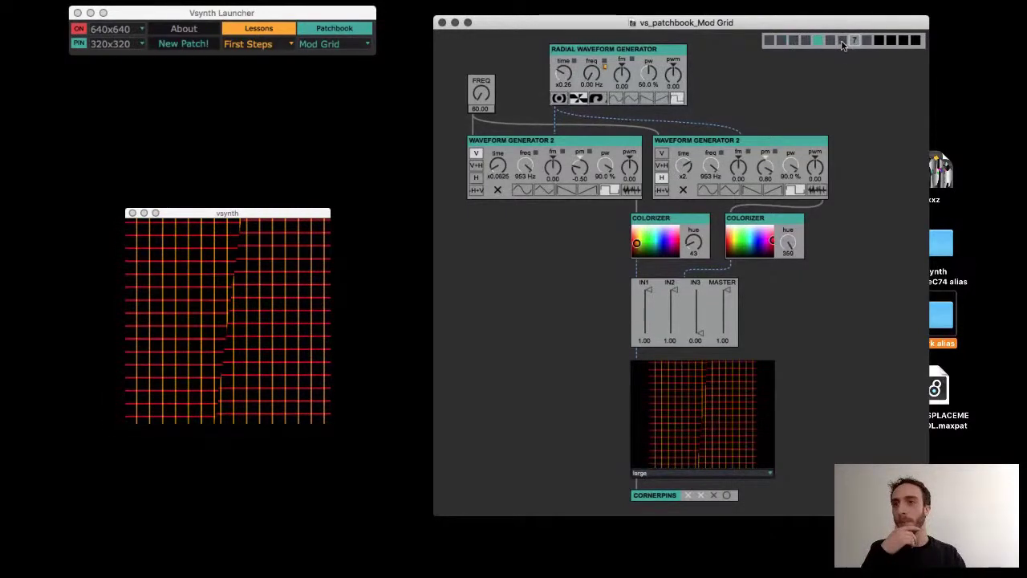
click(841, 41)
click(854, 41)
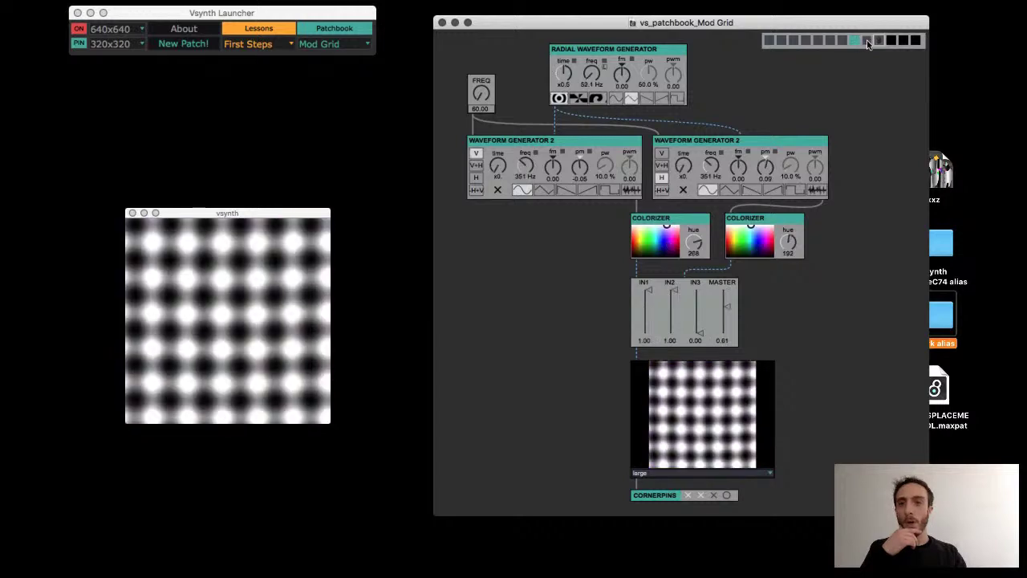
click(868, 42)
click(820, 42)
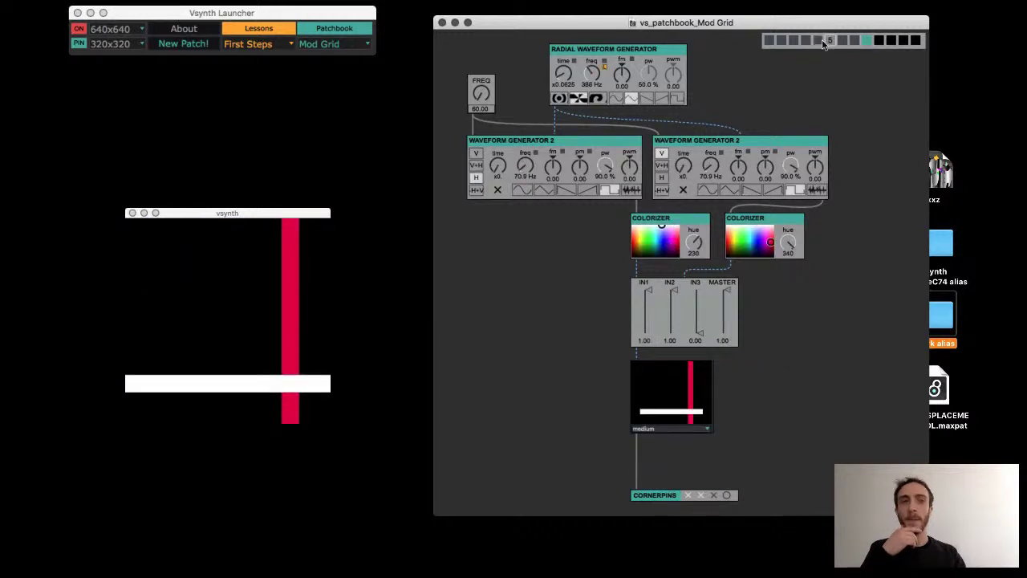
click(441, 23)
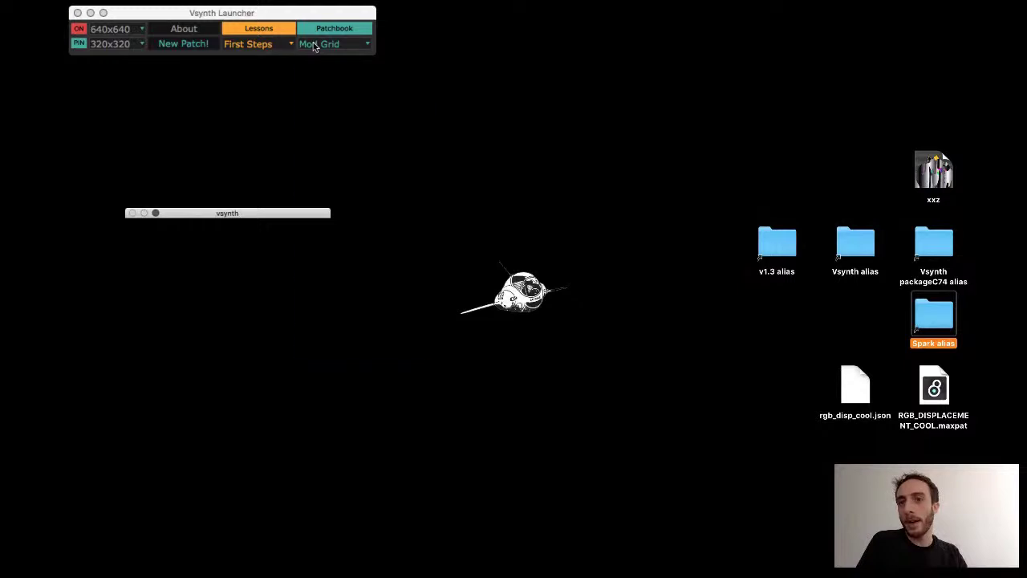
- Open the Hearts patch from the Patchbook and recall its second and fourth presets
click(315, 44)
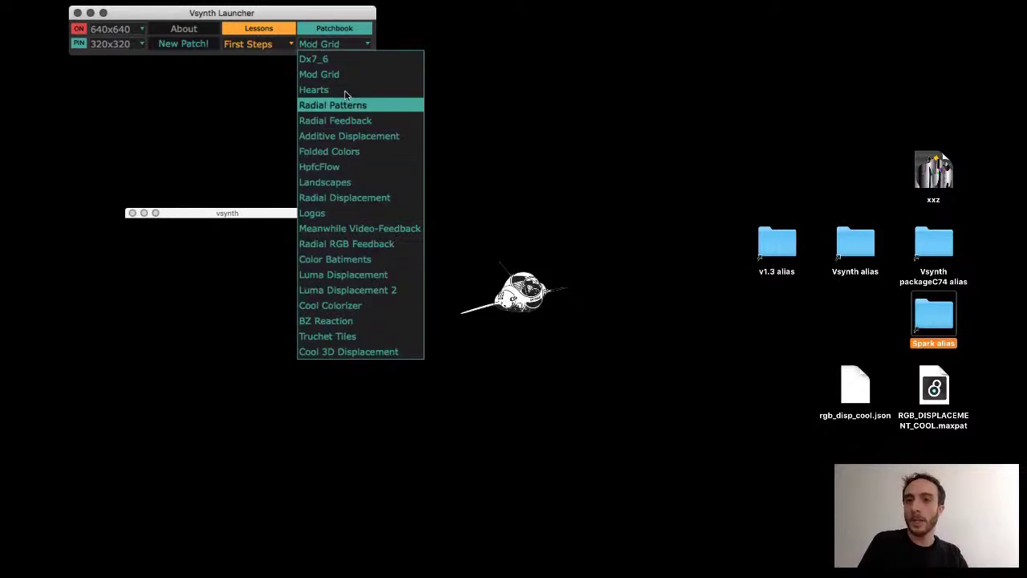
click(345, 93)
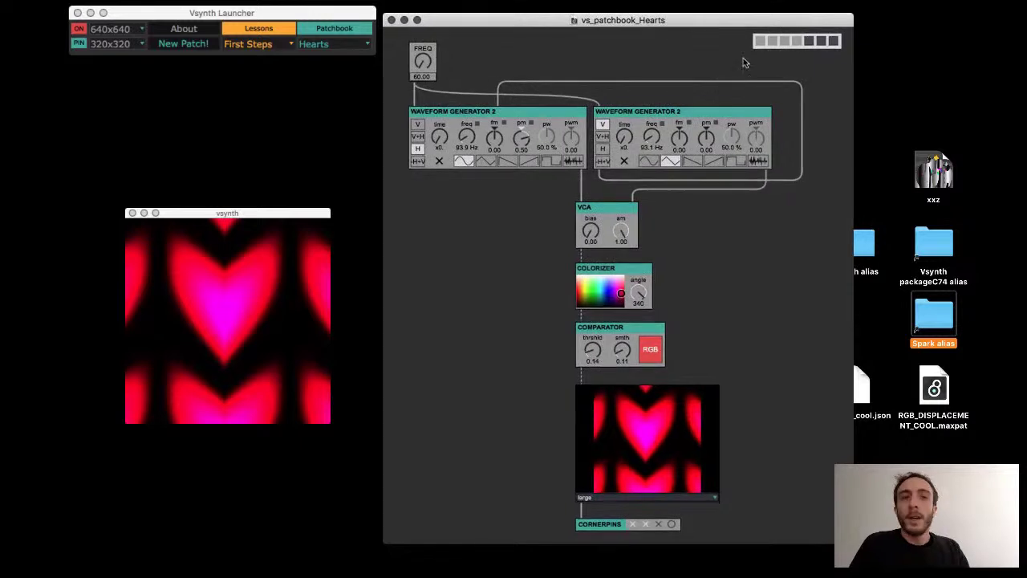
click(771, 41)
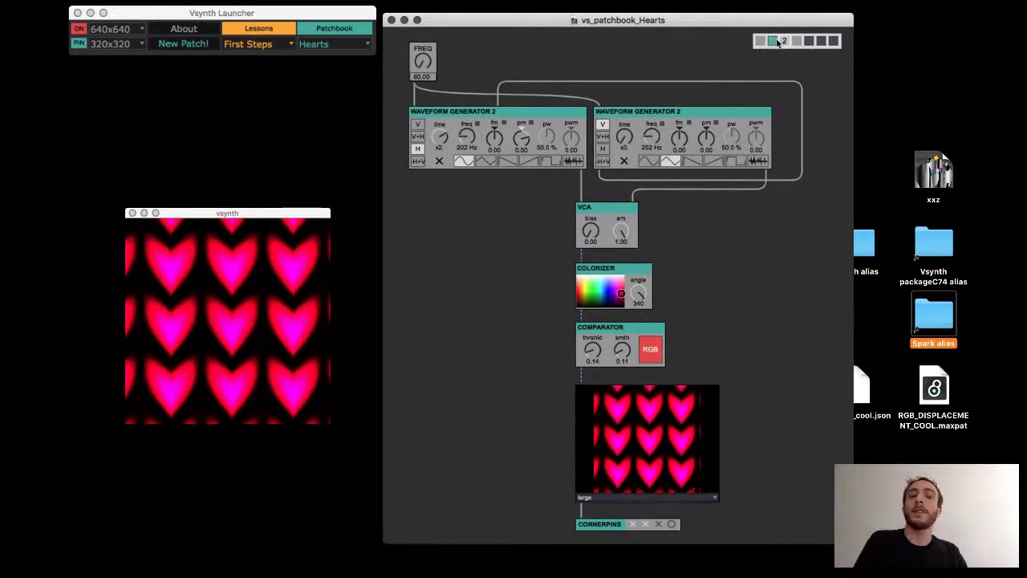
click(784, 41)
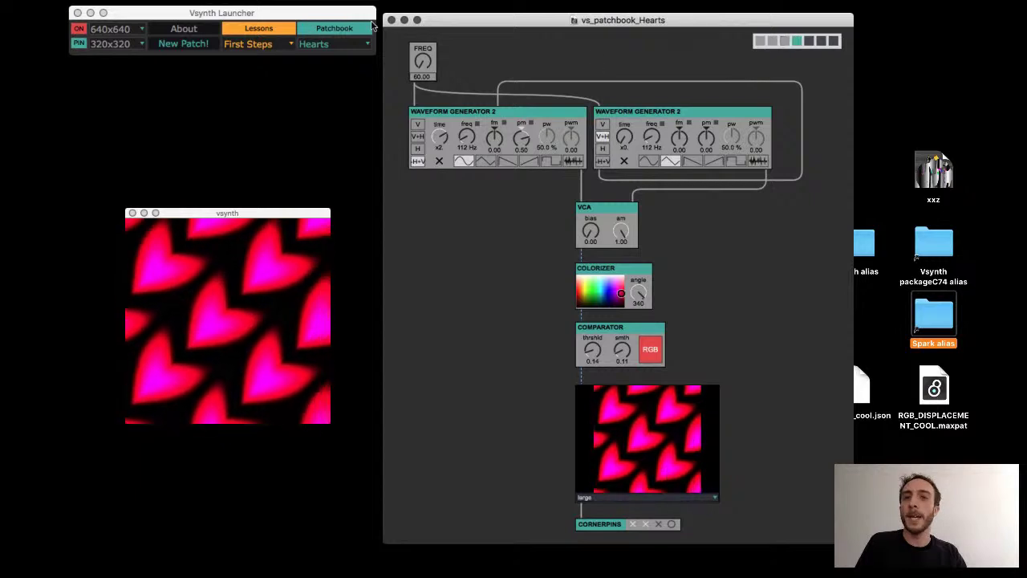
- Replace Hearts with the Folded Colors patch from the Patchbook, and move its window clear of the output window
click(345, 44)
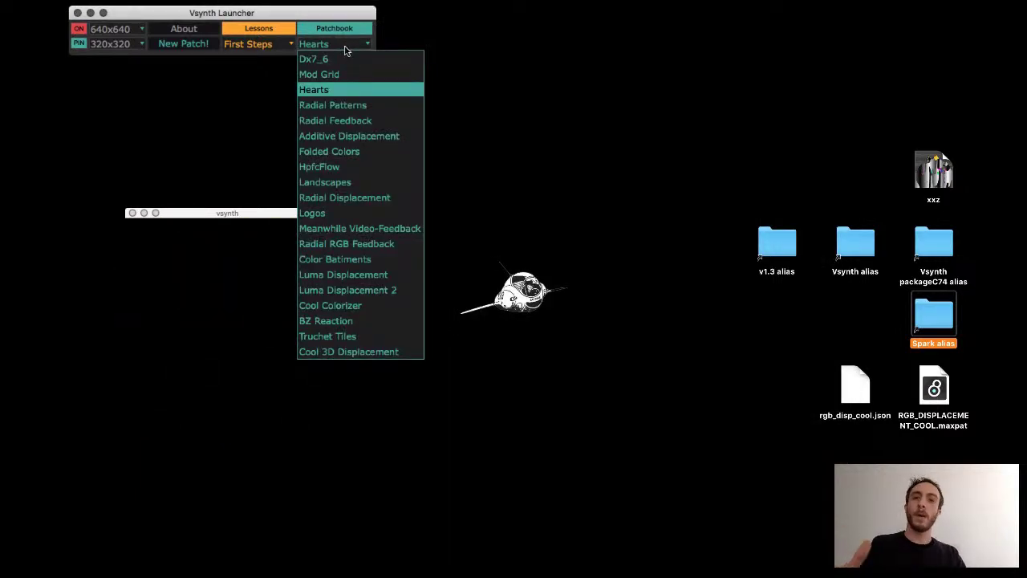
click(362, 152)
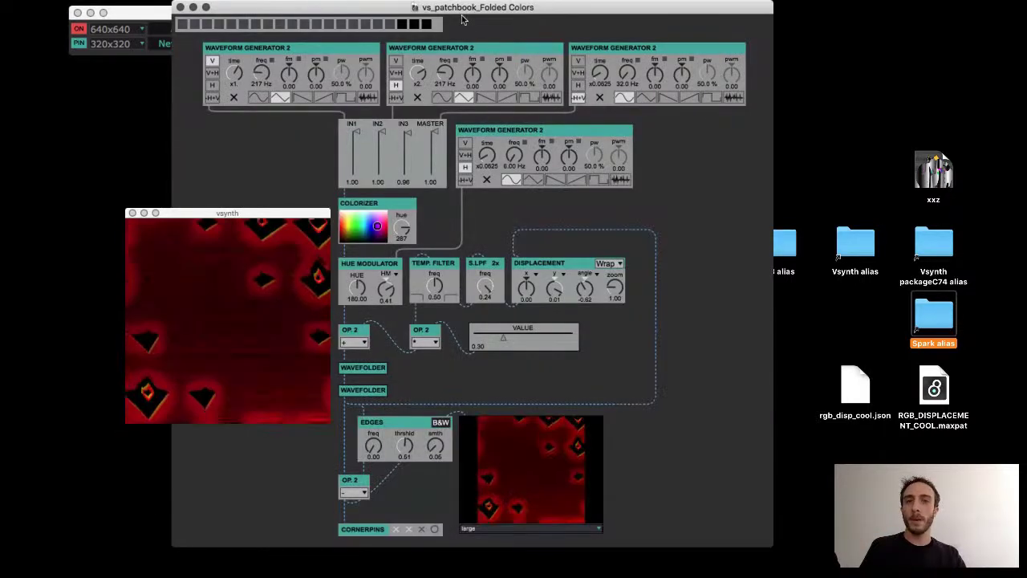
drag(463, 12, 658, 12)
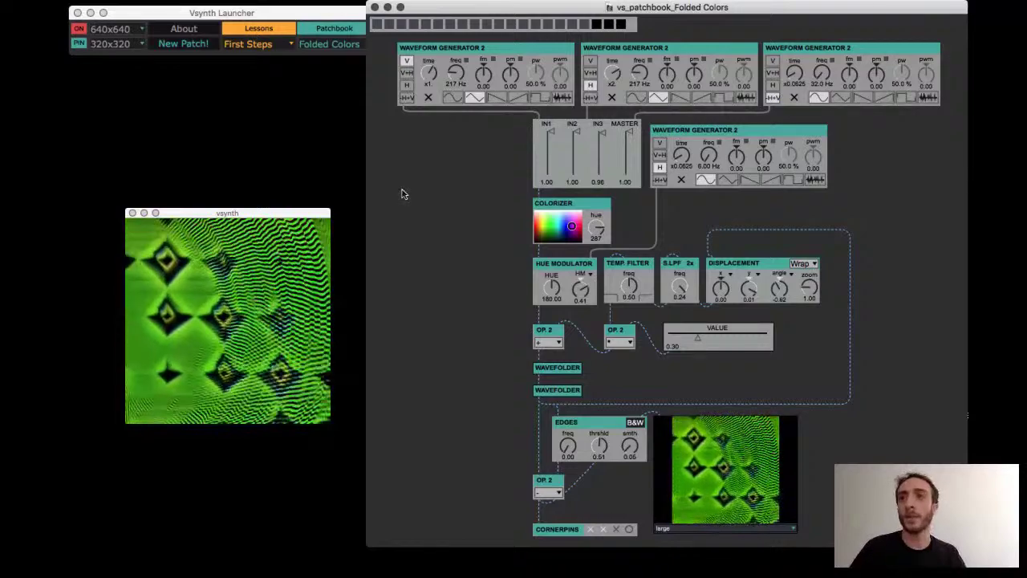
- Recall the second, fifth, eleventh, sixteenth, eighteenth and first presets of the Folded Colors patch, and close the patch
click(390, 25)
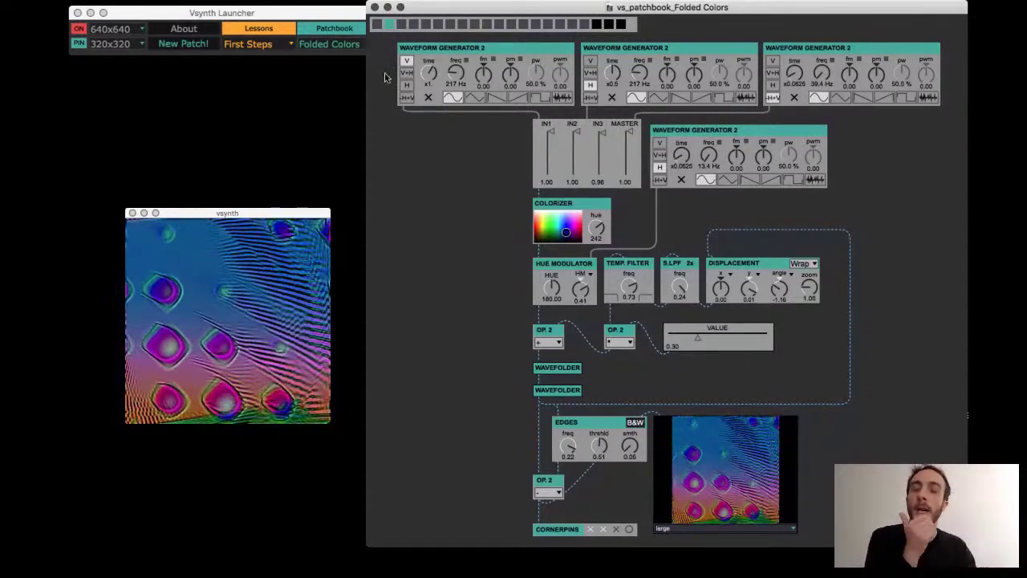
click(425, 25)
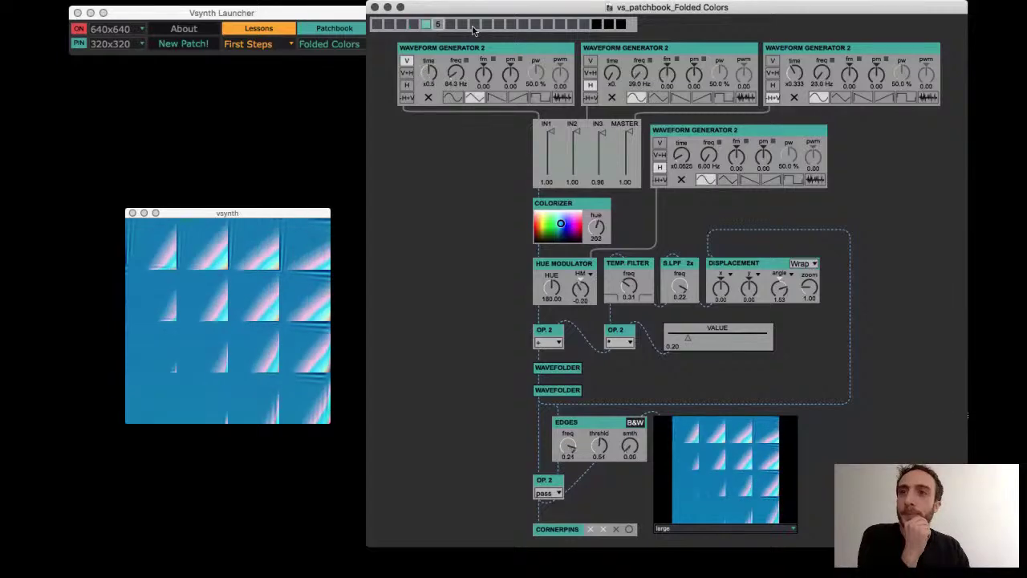
click(498, 25)
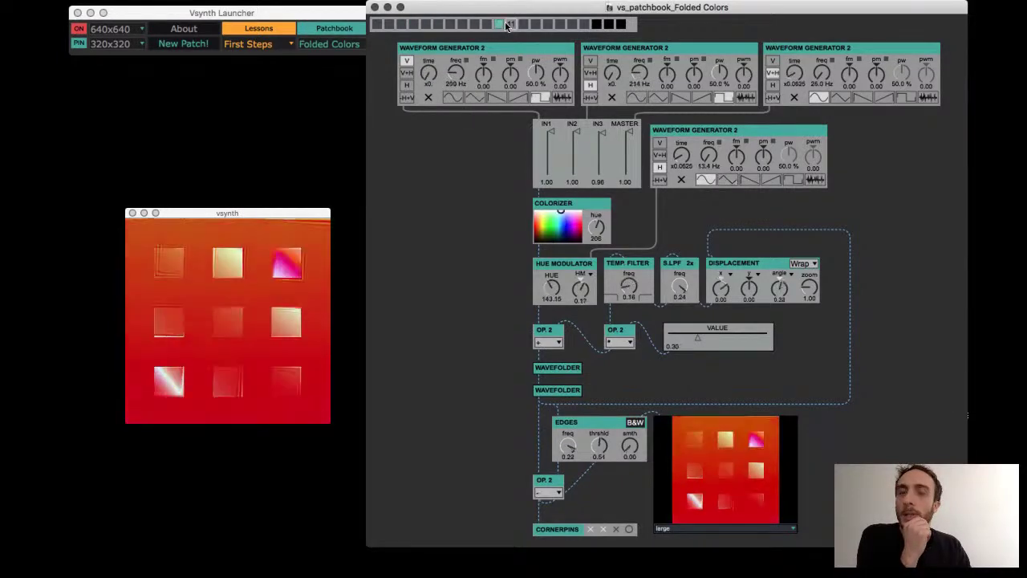
click(559, 25)
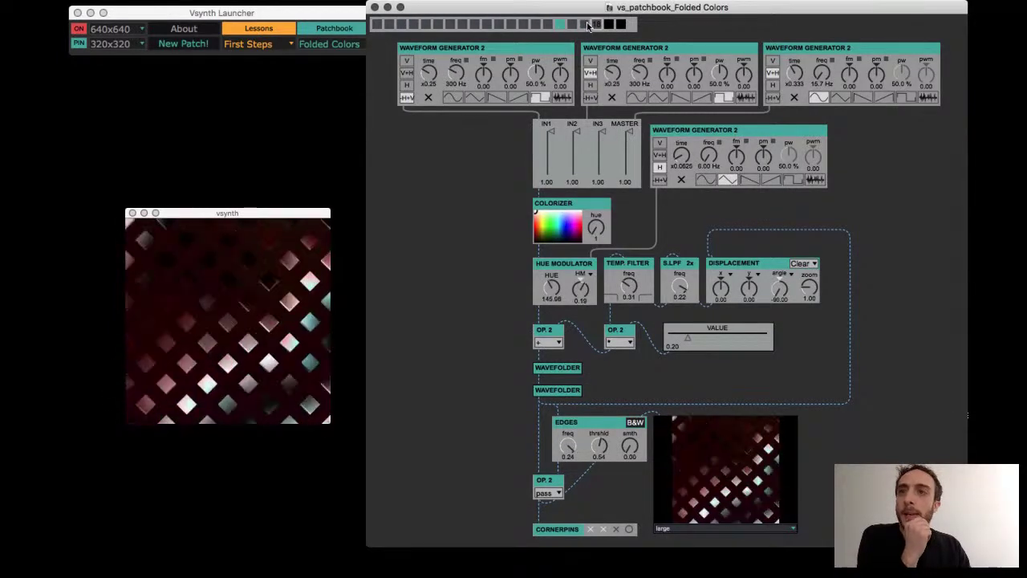
click(587, 25)
click(380, 25)
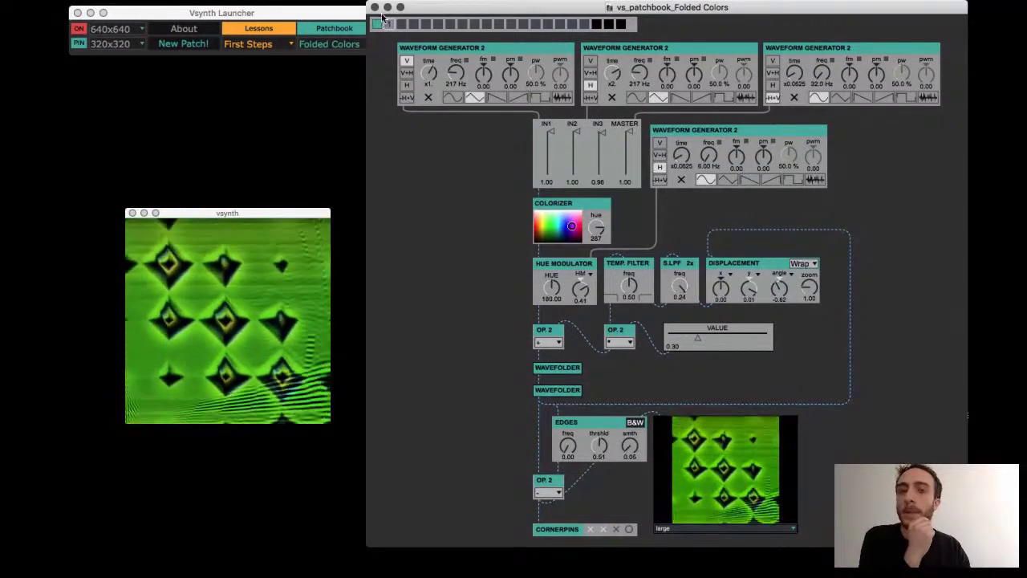
click(374, 7)
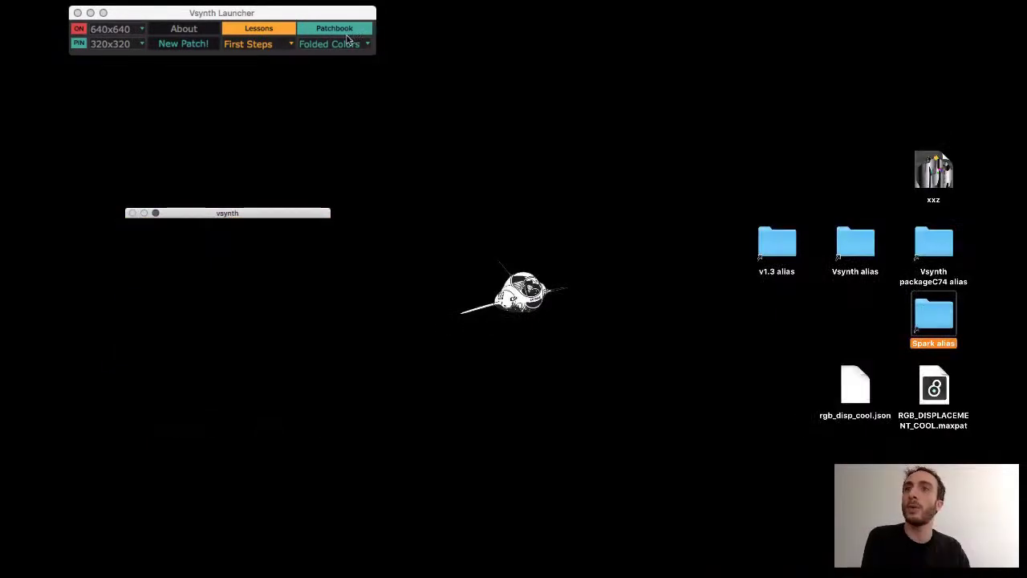
- Open the Luma Displacement patch from the Patchbook and move its window clear of the output window
click(349, 44)
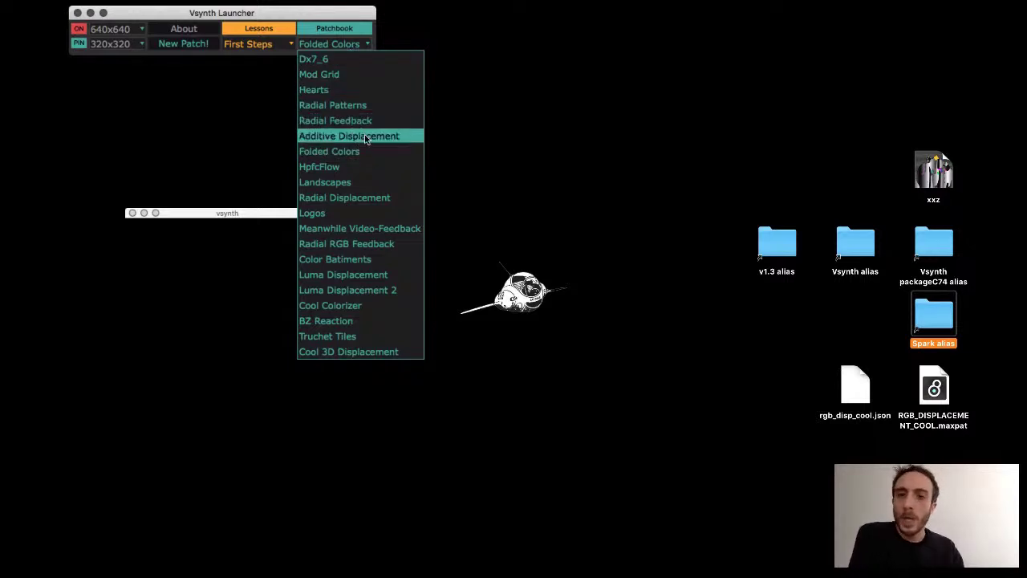
click(365, 275)
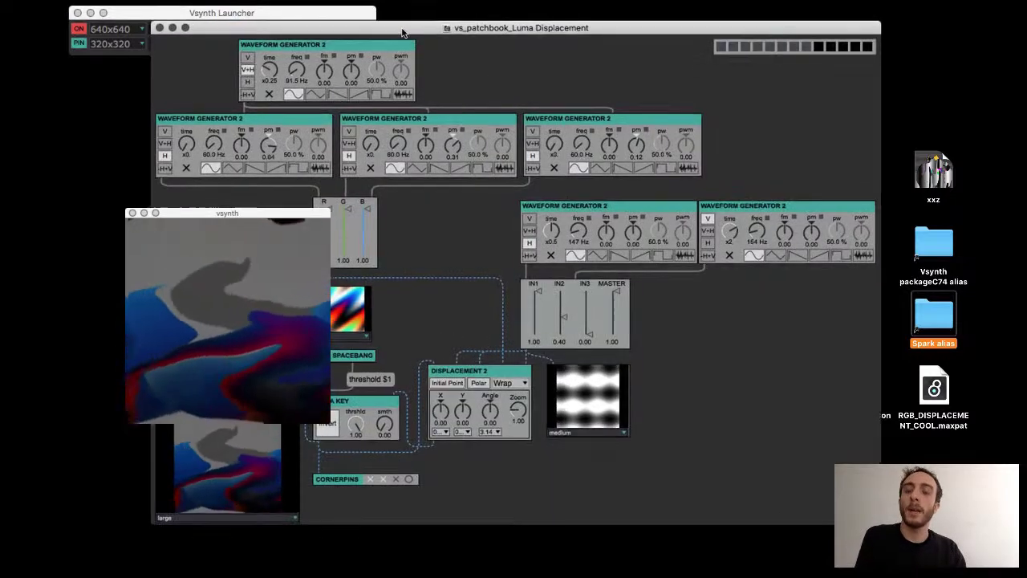
drag(401, 30, 603, 31)
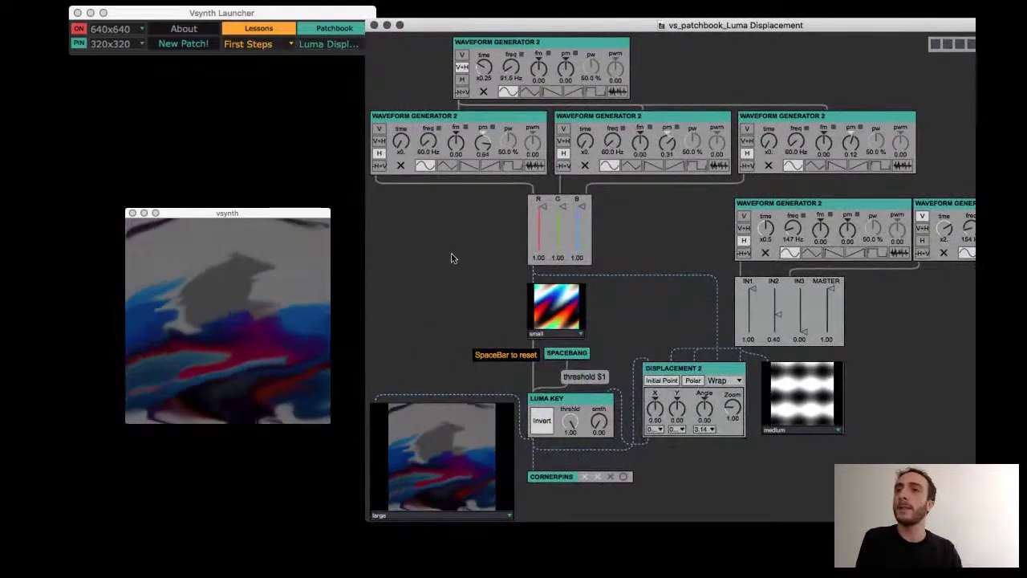
- Reset the feedback image, set Displacement 2 to X 0.01, Y -0.01 and angle 0.30, and switch it to displacement depth
key(space)
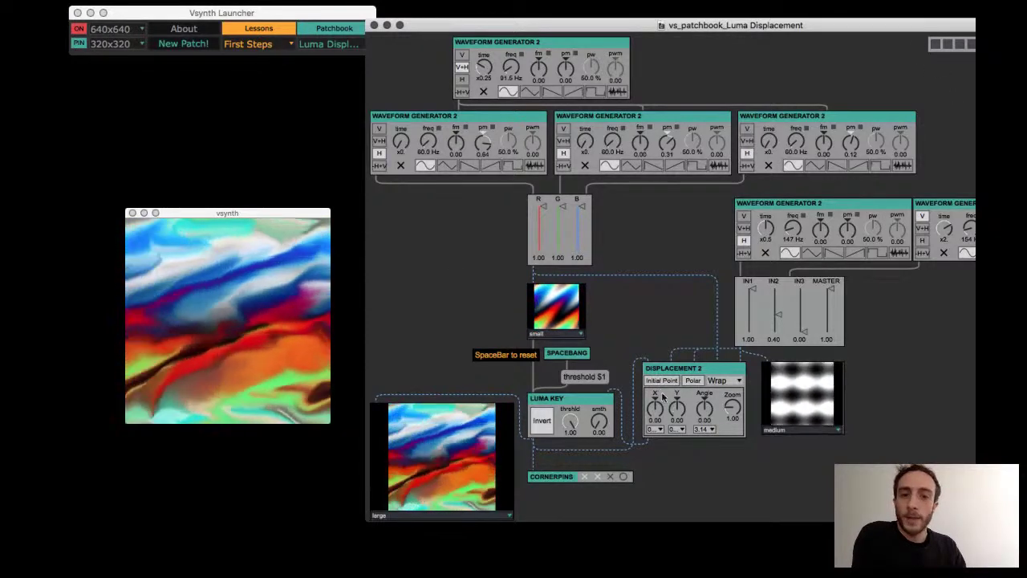
drag(655, 408, 643, 451)
mouse_move(659, 410)
mouse_down()
mouse_move(687, 352)
mouse_move(682, 418)
mouse_move(706, 417)
mouse_move(701, 381)
mouse_move(703, 409)
mouse_move(655, 393)
mouse_up()
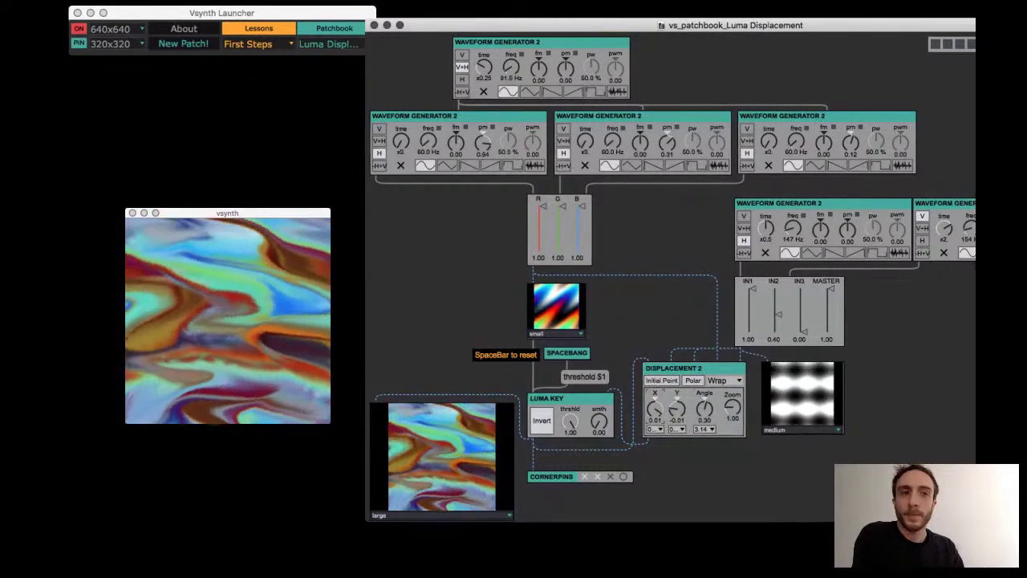
click(661, 380)
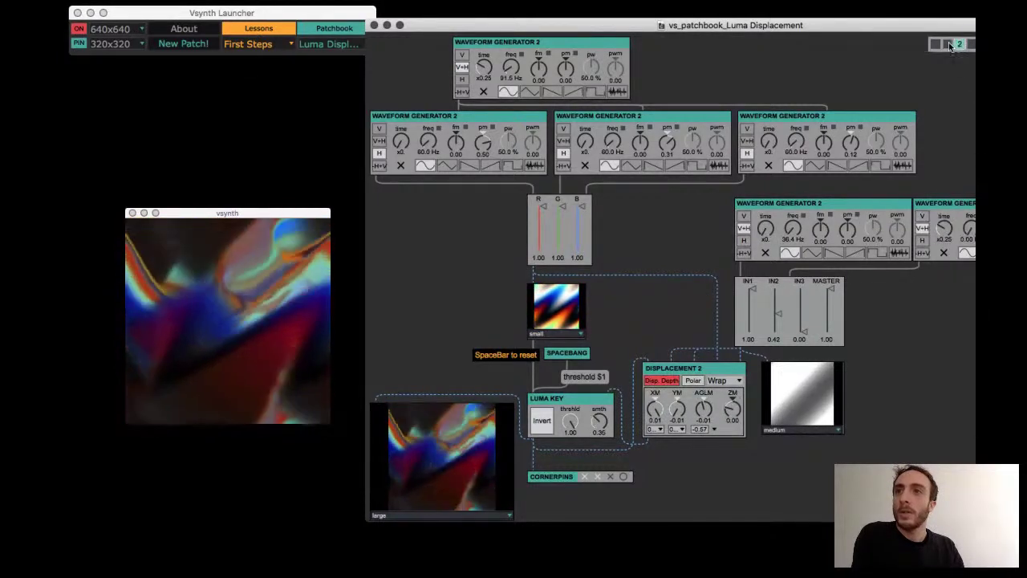
- Move the Luma Displacement window to expose its full preset row, recall the eighth and sixth presets, and close the patch
drag(761, 24, 628, 40)
click(889, 63)
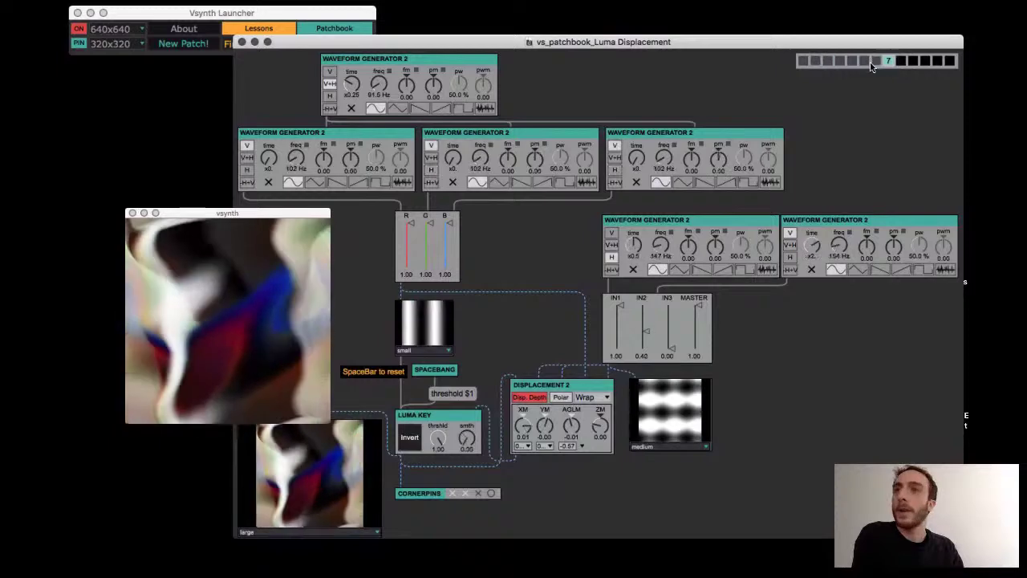
click(865, 62)
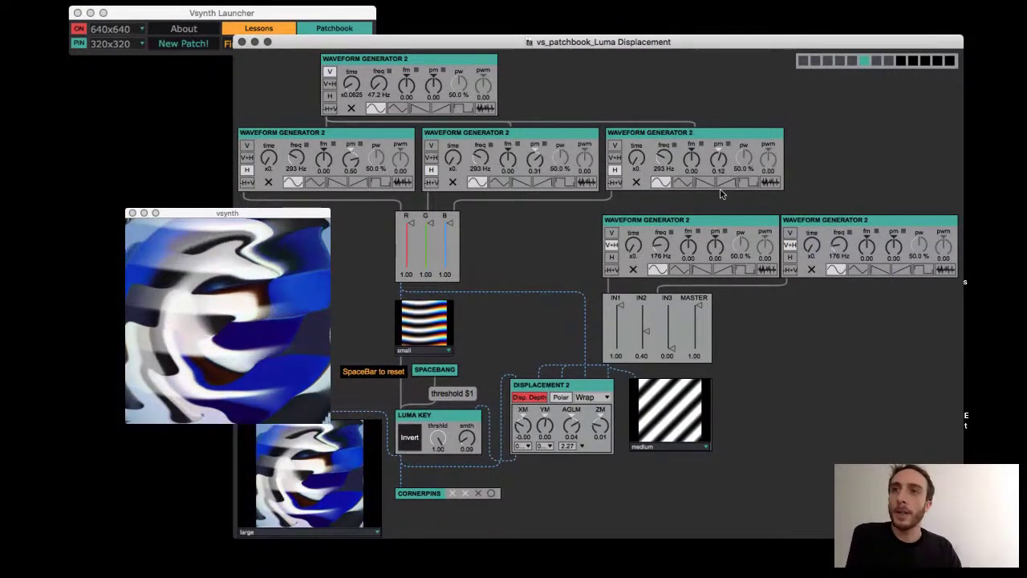
click(242, 42)
- Open the Truchet Tiles patch from the Patchbook and recall its second, fourth, sixth and seventh presets
click(322, 45)
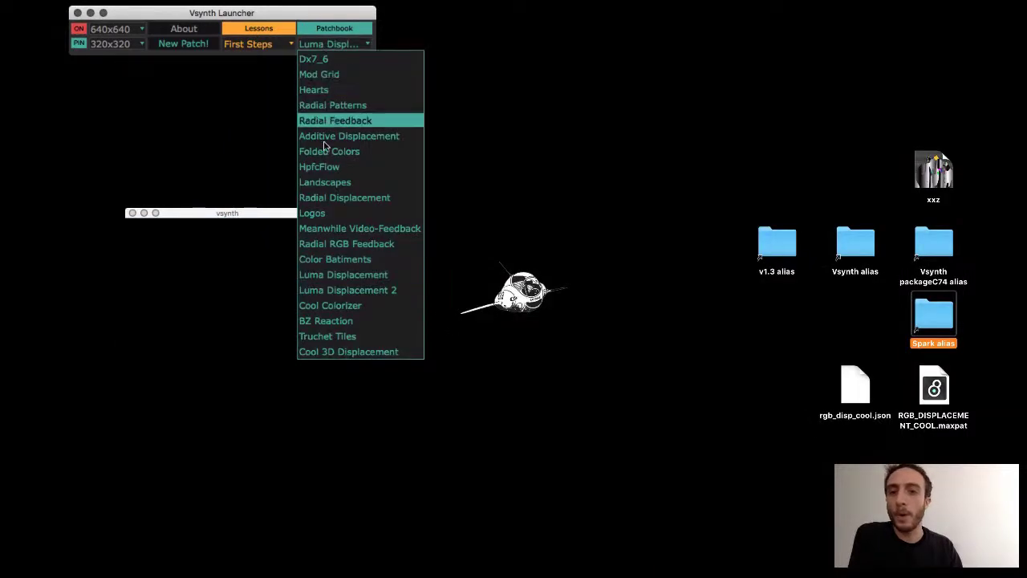
click(350, 336)
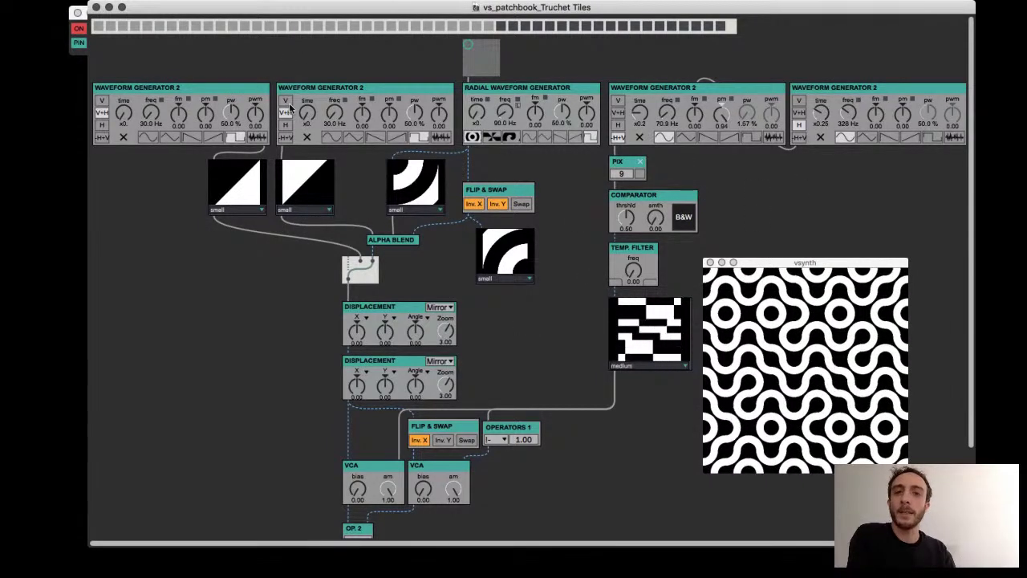
click(110, 26)
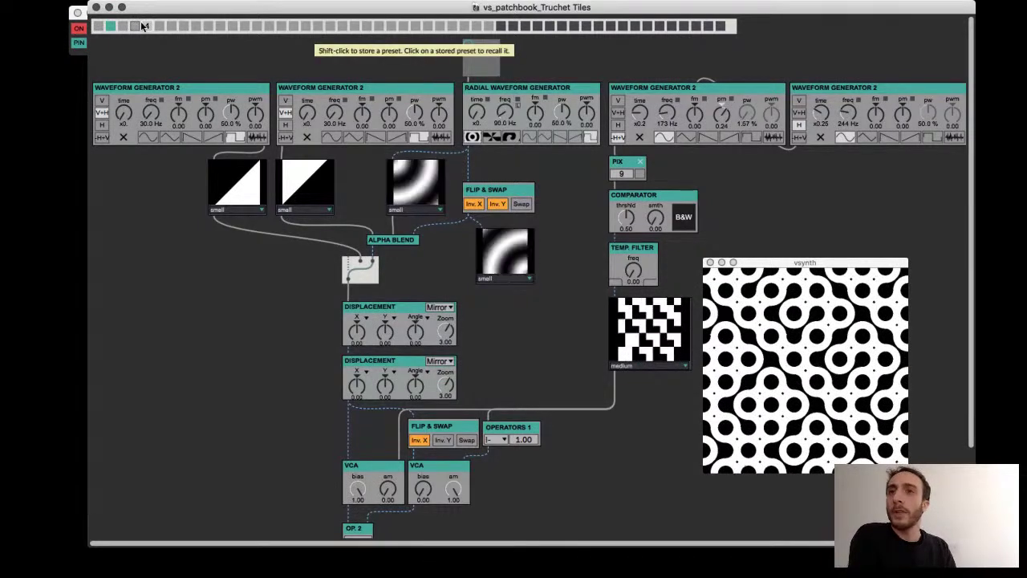
click(139, 26)
click(158, 26)
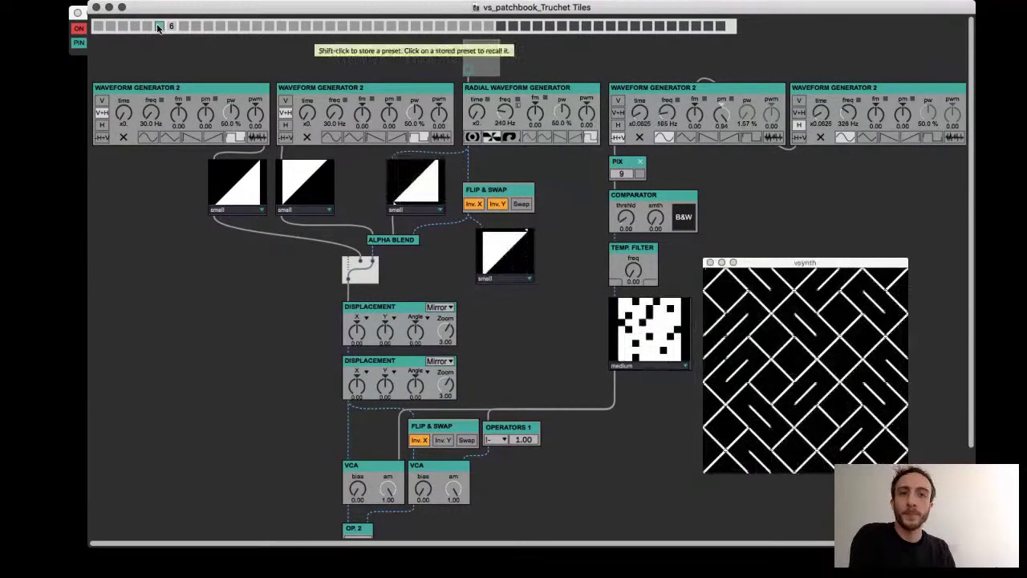
click(170, 26)
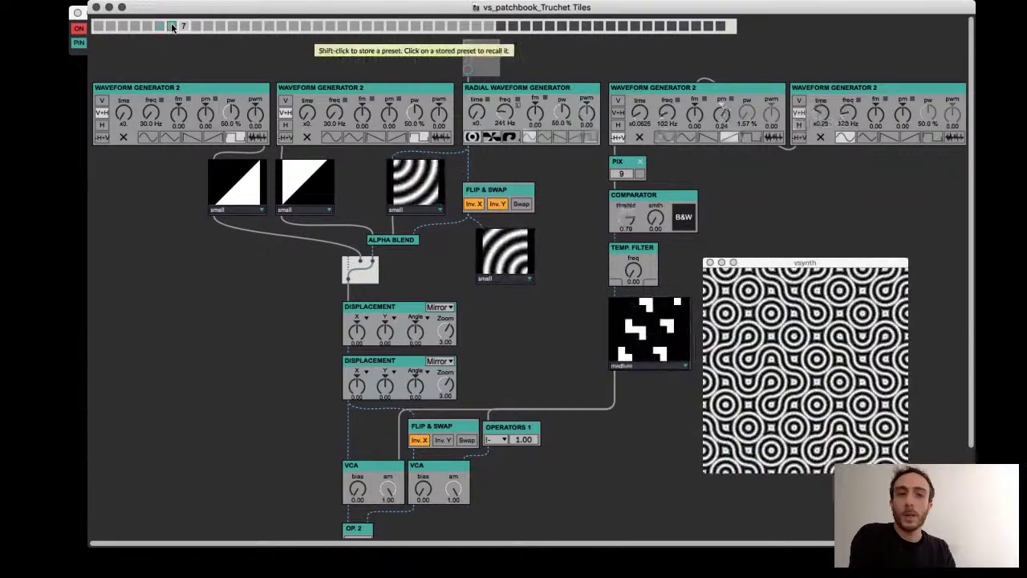
- Recall the eleventh, ninth, eighth, seventh and sixth presets of the Truchet Tiles patch
click(218, 26)
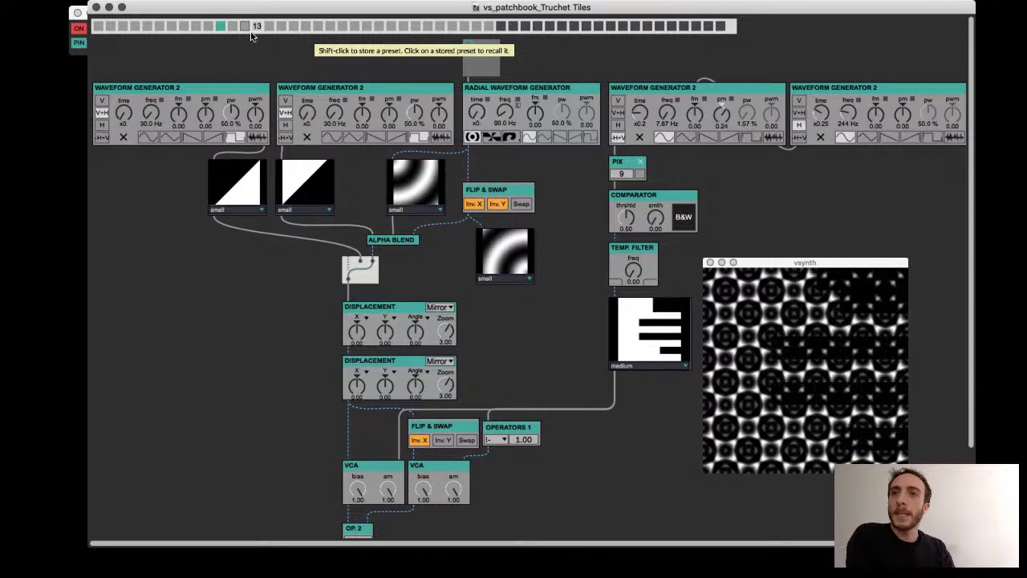
click(195, 27)
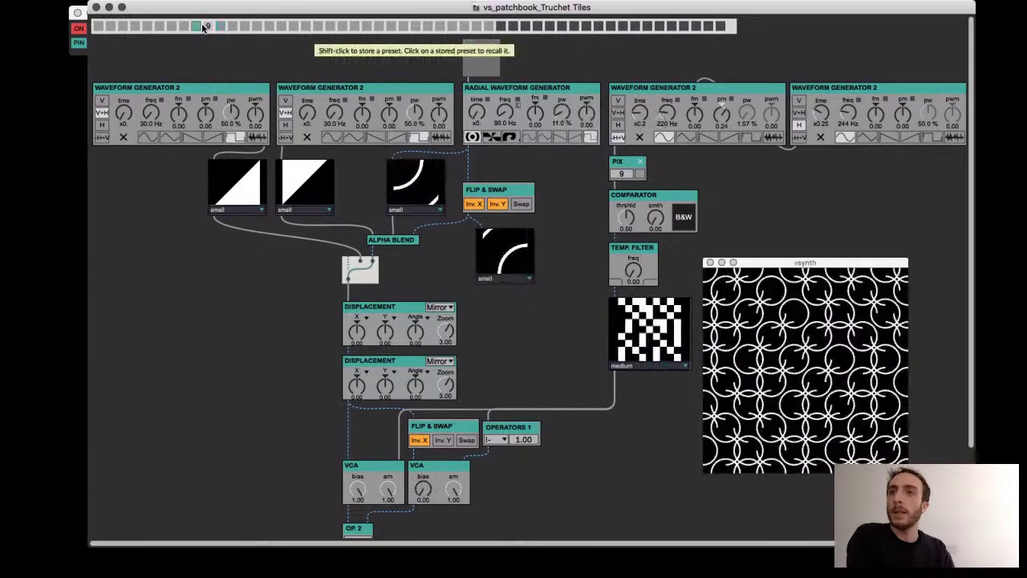
click(179, 27)
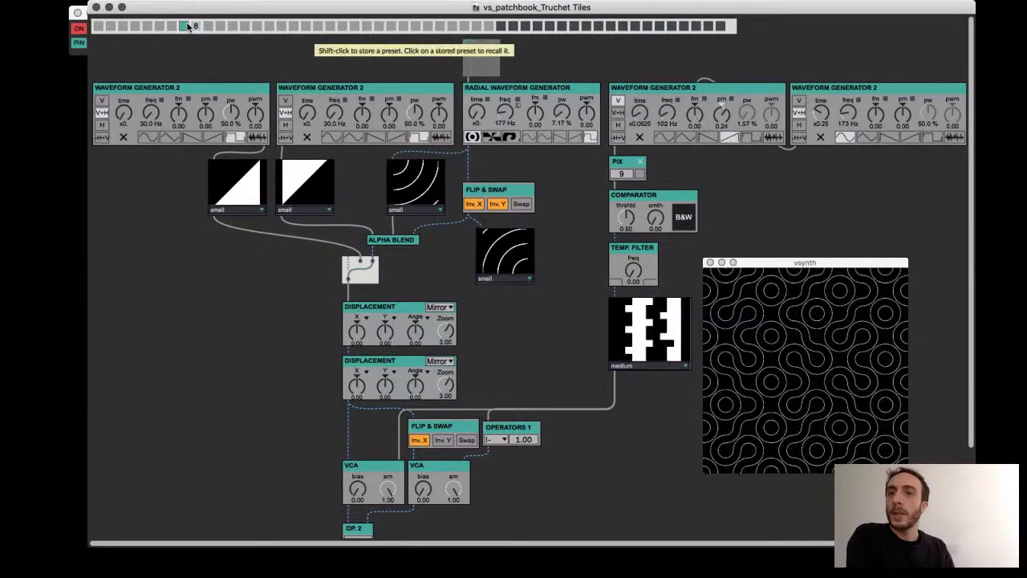
click(168, 26)
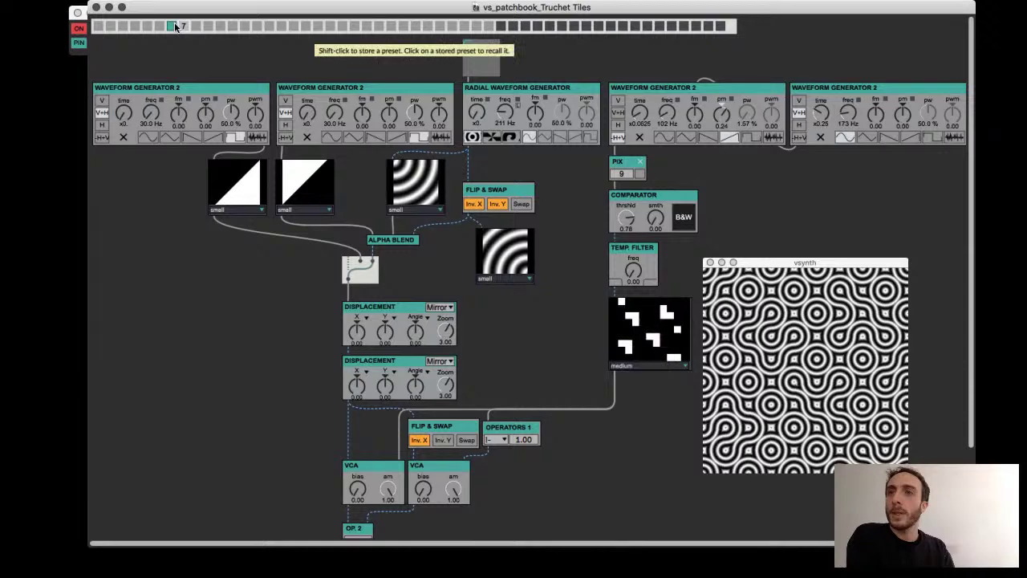
click(167, 27)
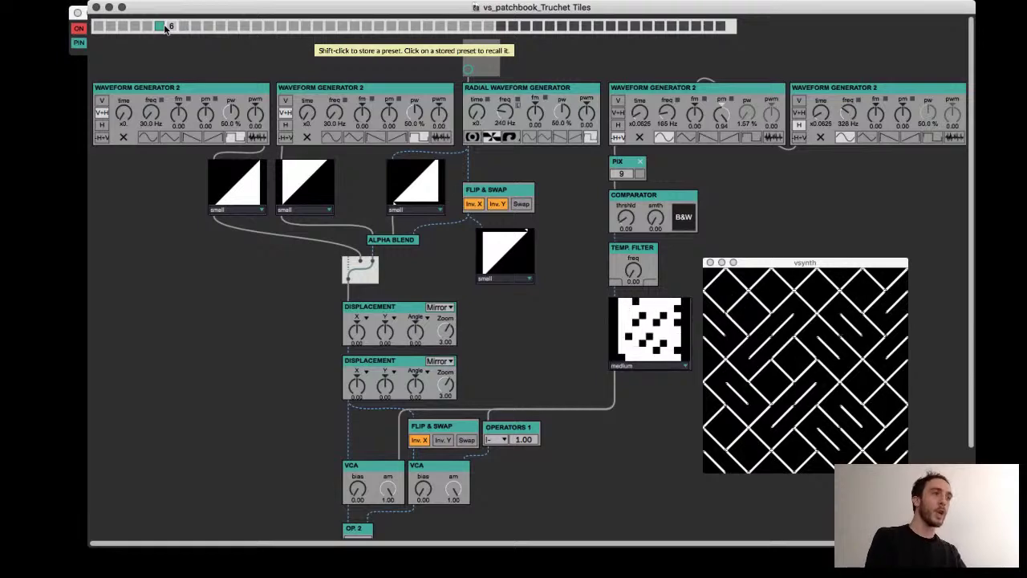
- Recall preset 32 of the Truchet Tiles patch, and move and enlarge the vsynth output window
click(475, 26)
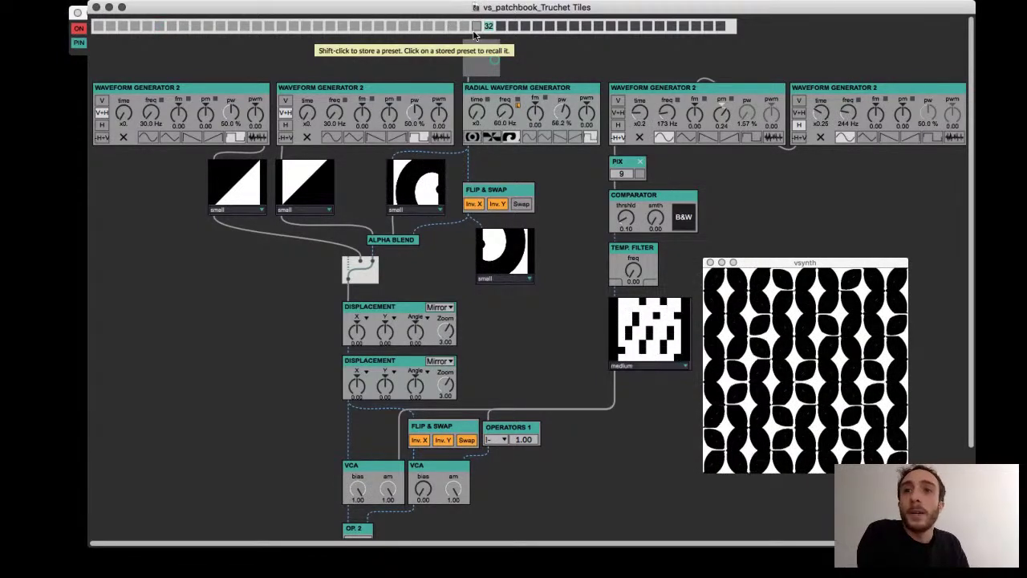
drag(840, 261, 885, 155)
drag(749, 367, 634, 494)
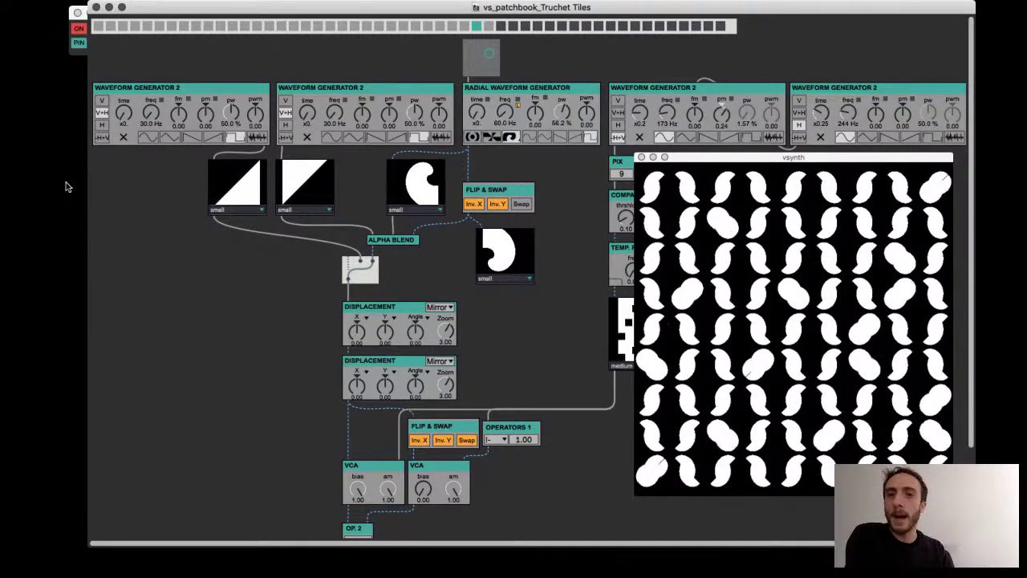
- Move the Truchet Tiles window clear of the launcher and close the patch
key(super+w)
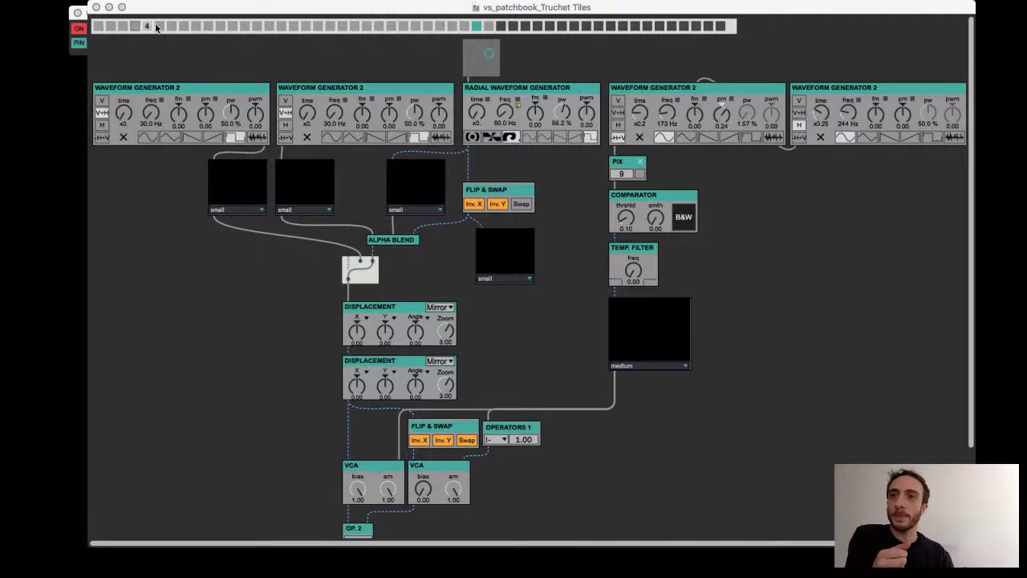
drag(183, 8, 290, 79)
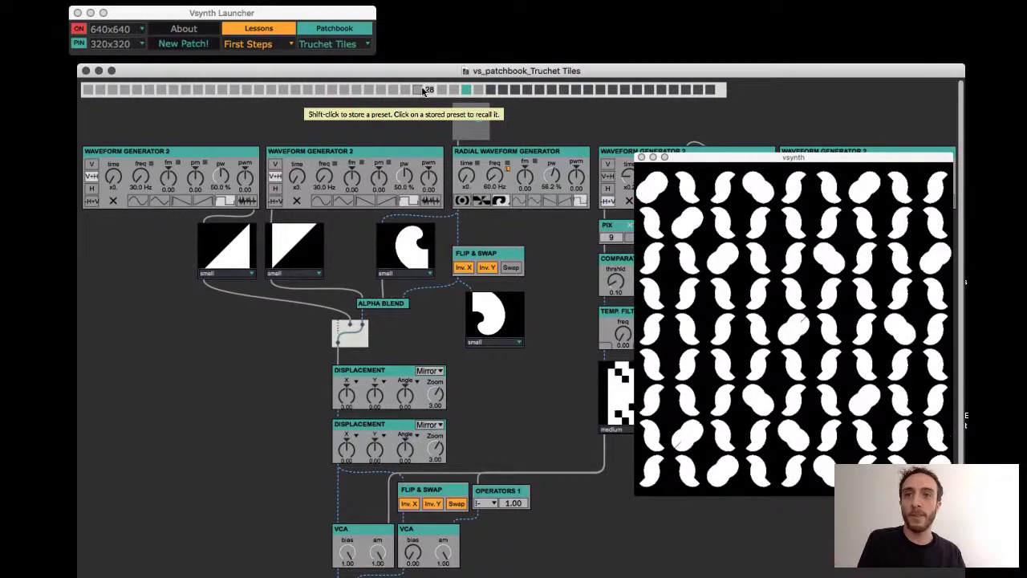
click(85, 72)
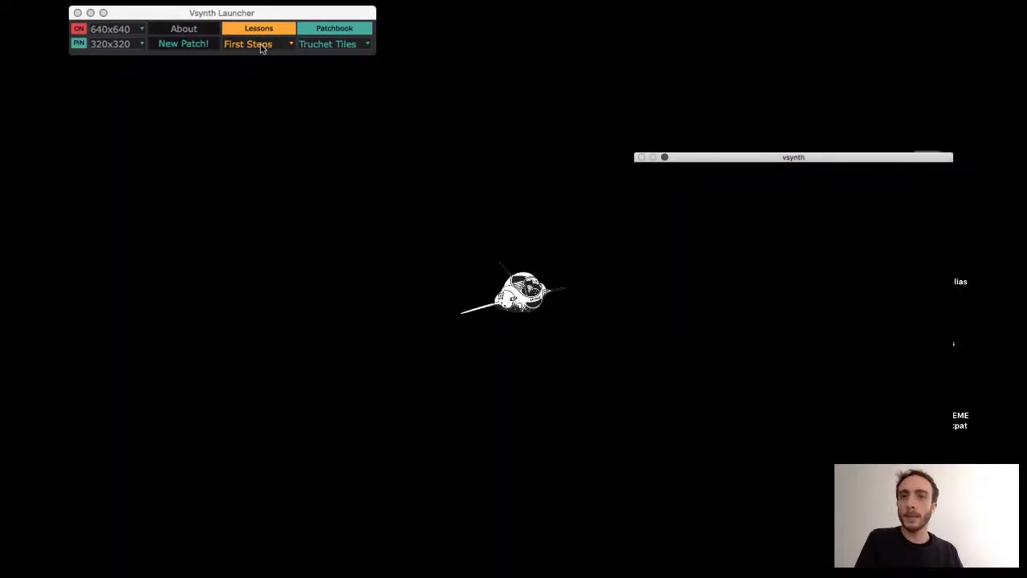
- Open the Mixers 1 lesson and arrange its window and the output window so the modules and presets are uncovered
click(262, 45)
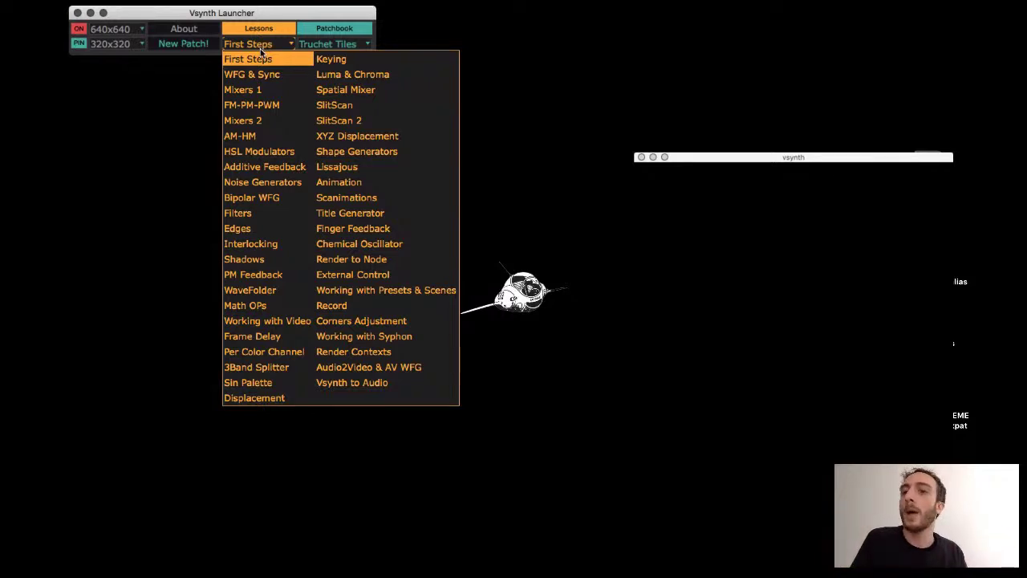
click(273, 91)
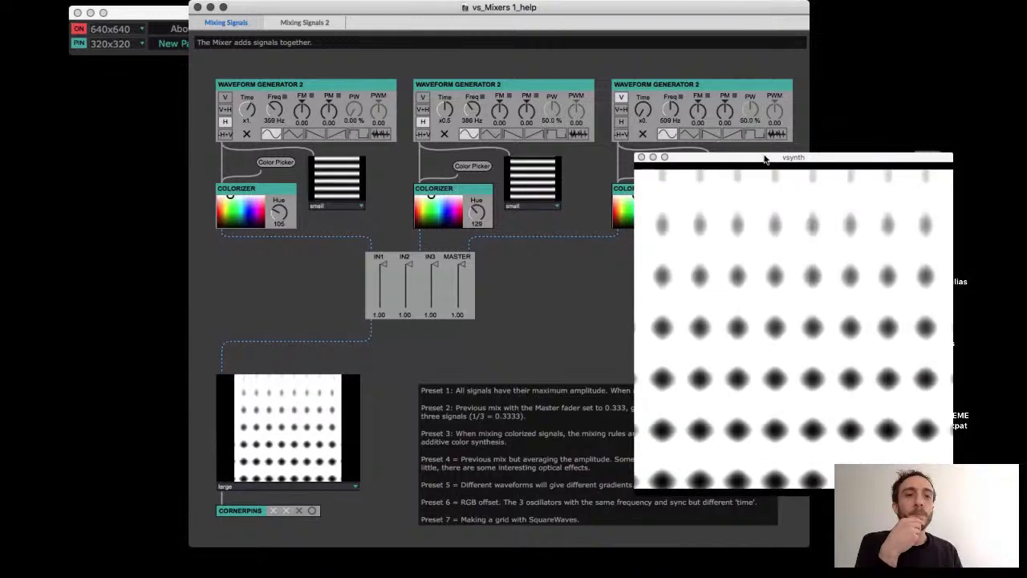
drag(759, 158, 759, 42)
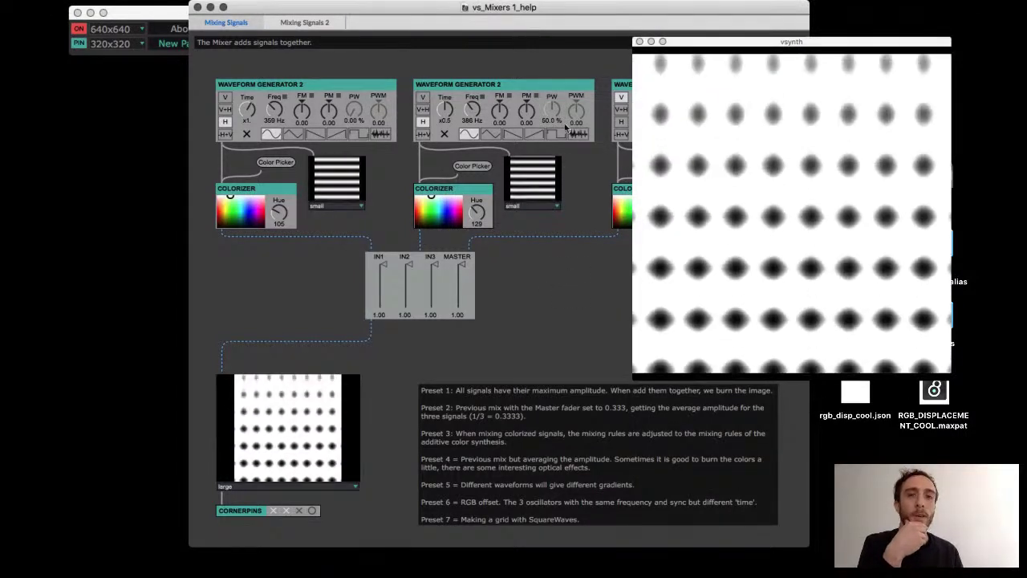
drag(561, 7, 440, 7)
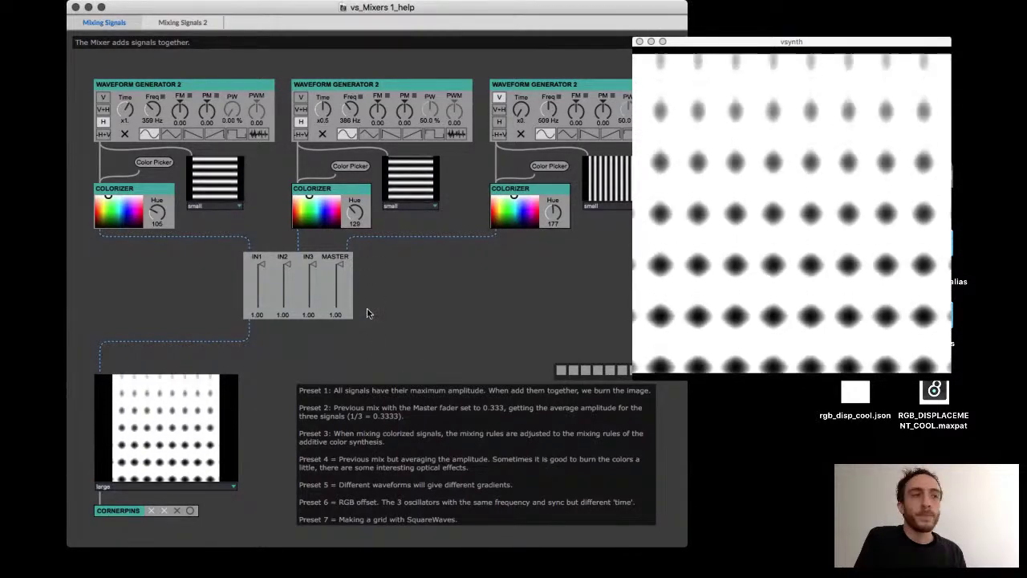
drag(761, 44, 778, 37)
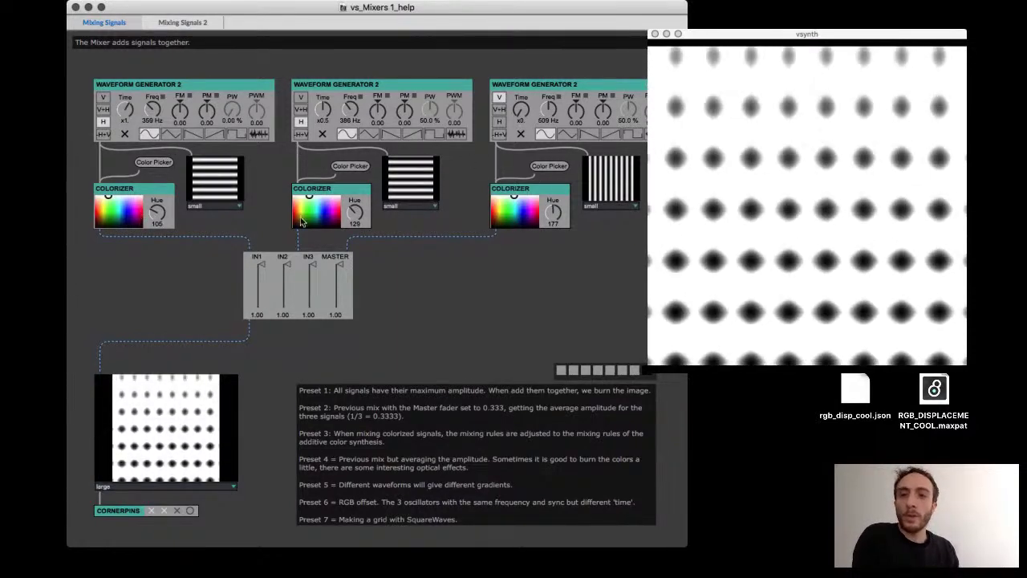
- Color the three mixed signals by setting the Colorizer hues to 34, 153 and 350
drag(82, 216, 88, 213)
drag(519, 218, 538, 213)
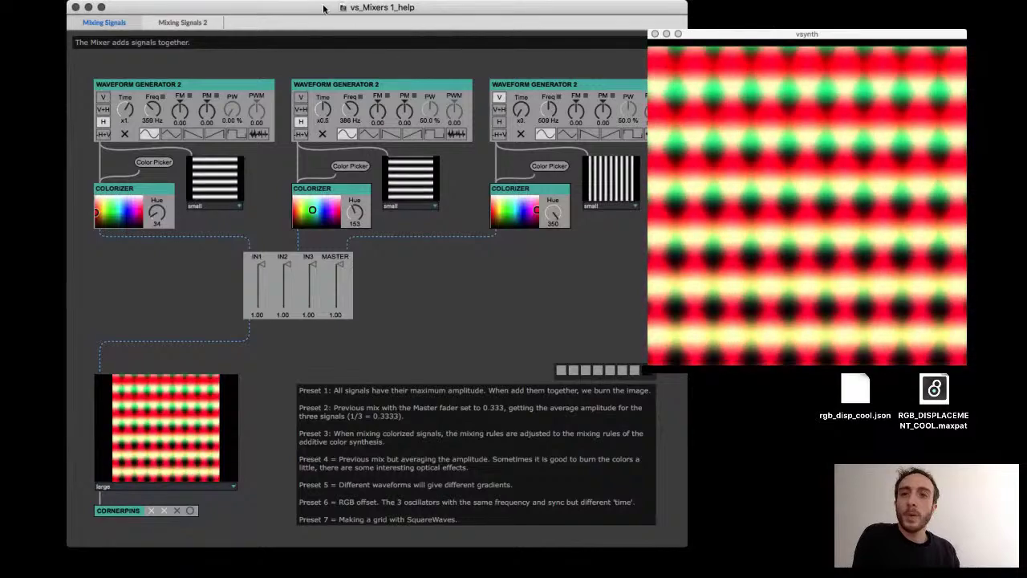
- Move the Mixers 1 lesson window clear of the Vsynth Launcher and create a new patch
drag(326, 7, 527, 7)
click(133, 155)
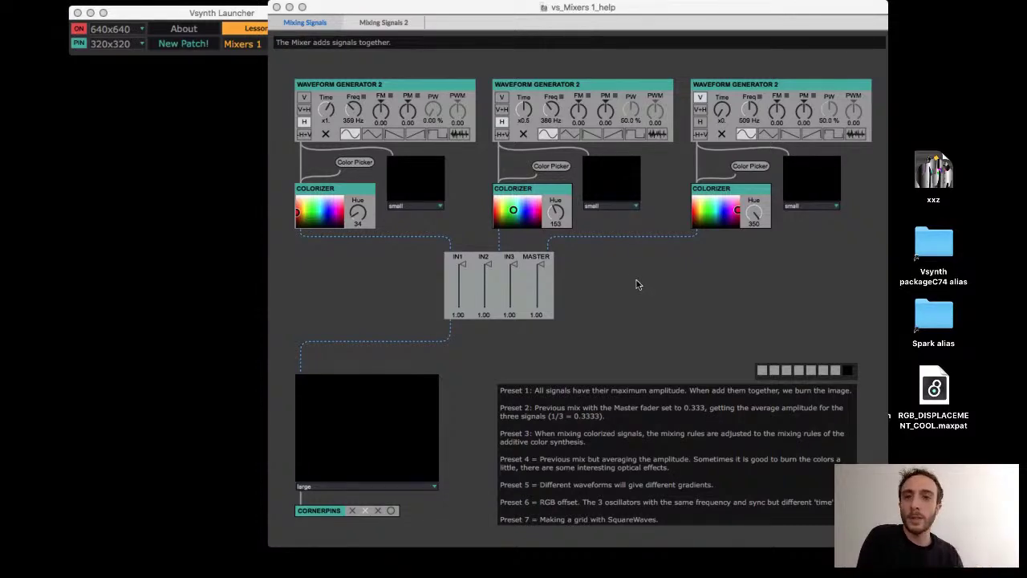
click(195, 45)
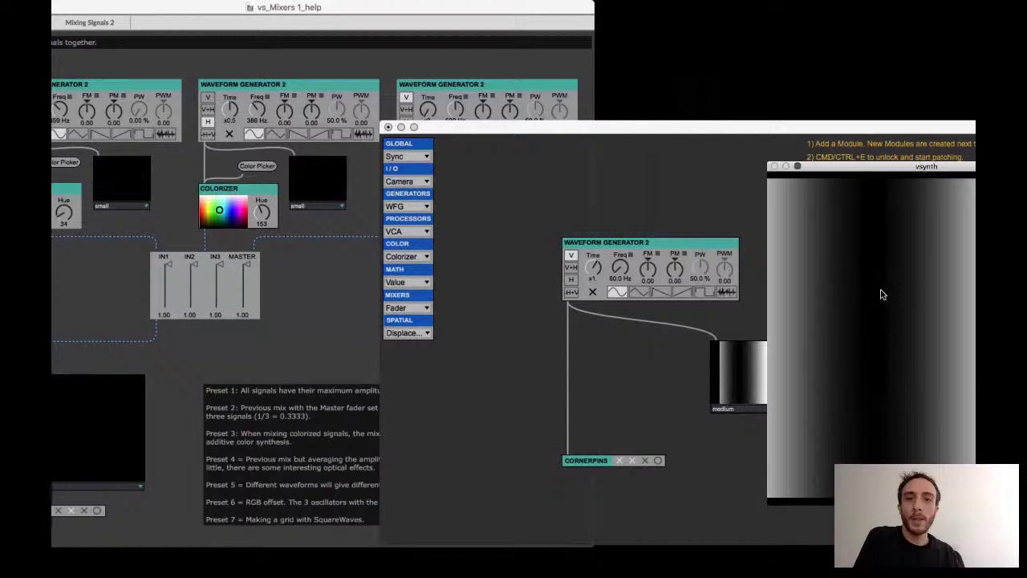
- Duplicate the Waveform Generator twice to make a row of three, and delete the preview and the cable to Cornerpins
click(613, 172)
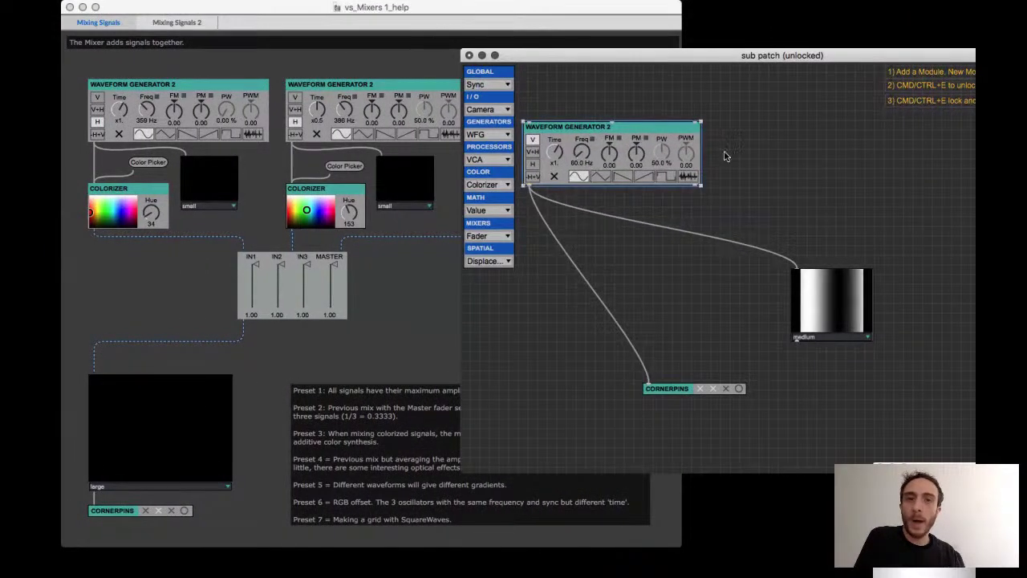
key(super+d)
key(super+d)
drag(954, 164, 943, 169)
click(843, 300)
key(BackSpace)
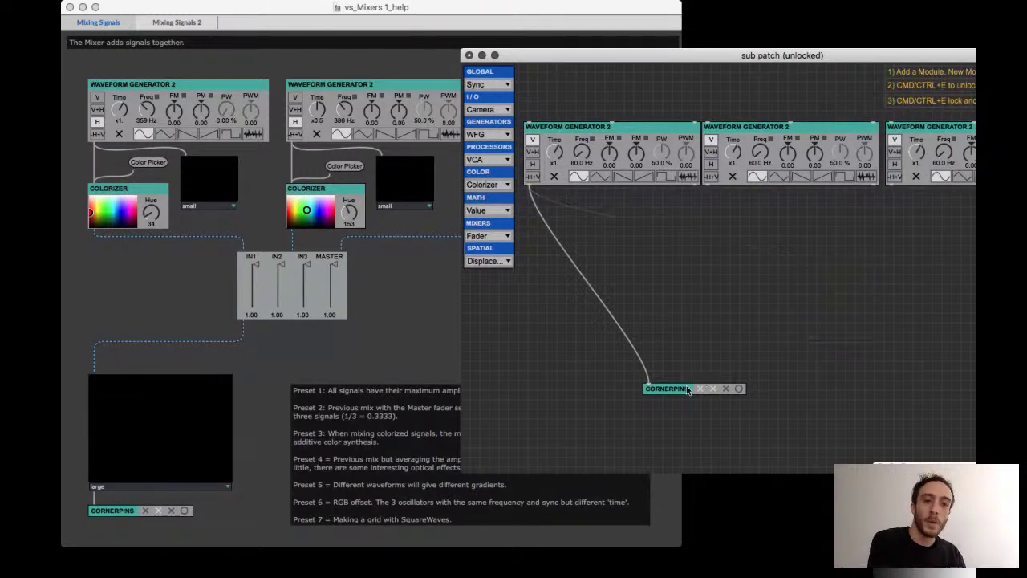
click(642, 369)
key(BackSpace)
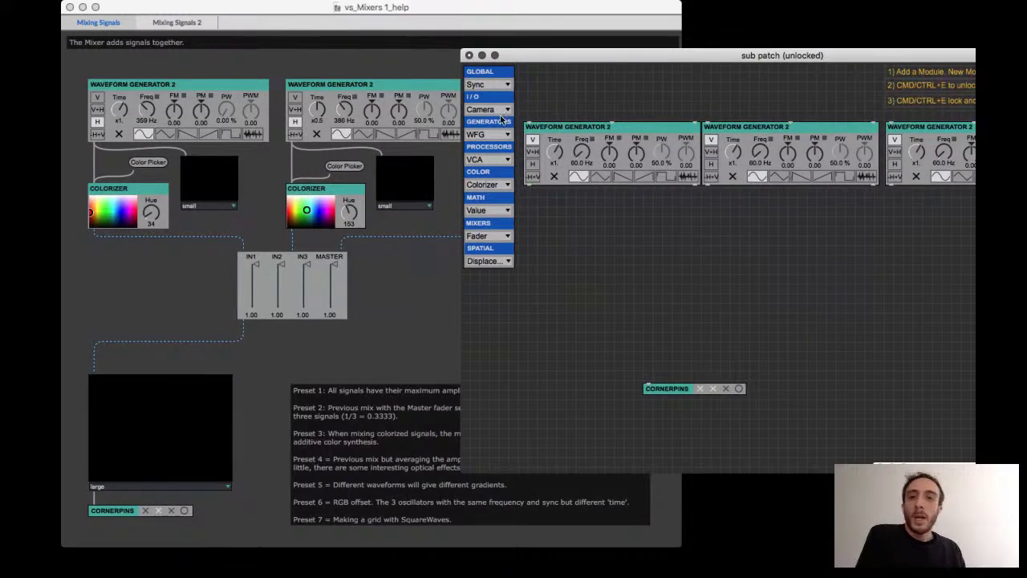
- Add a Colorizer, and place a copy under each of the three Waveform Generators, connected to its output
click(488, 185)
click(491, 201)
click(589, 259)
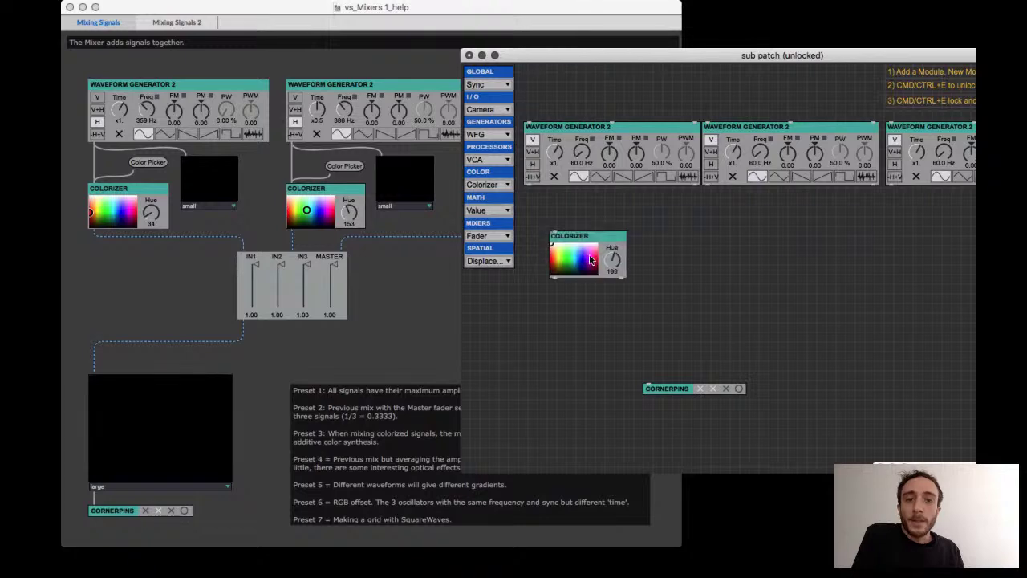
drag(530, 183, 539, 208)
drag(533, 55, 272, 35)
key(super+v)
drag(446, 169, 462, 189)
key(super+v)
drag(631, 166, 663, 207)
- Add an Add. Mixer 3, and wire the three Colorizers into its inputs and its output to Cornerpins
click(224, 217)
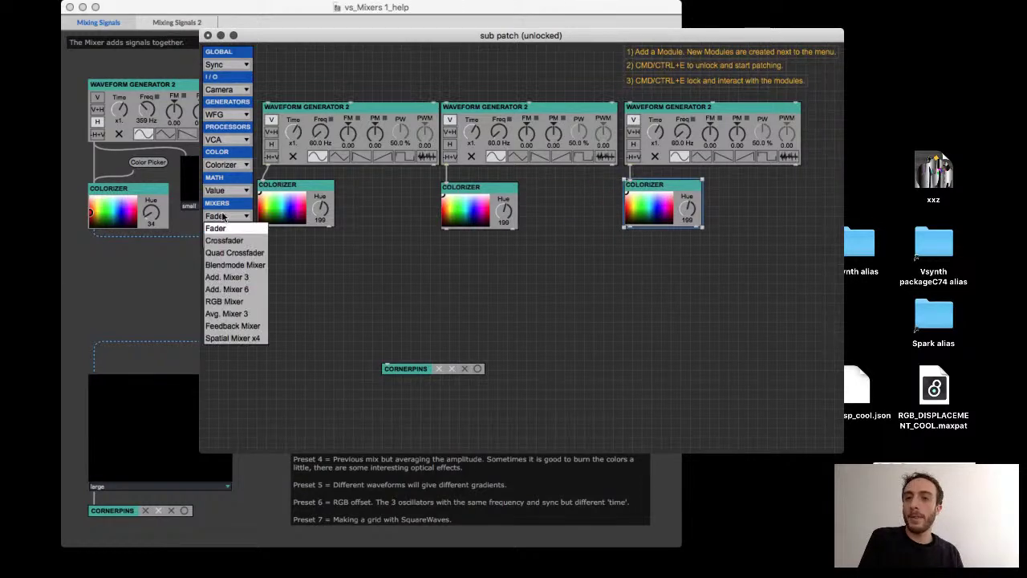
click(233, 277)
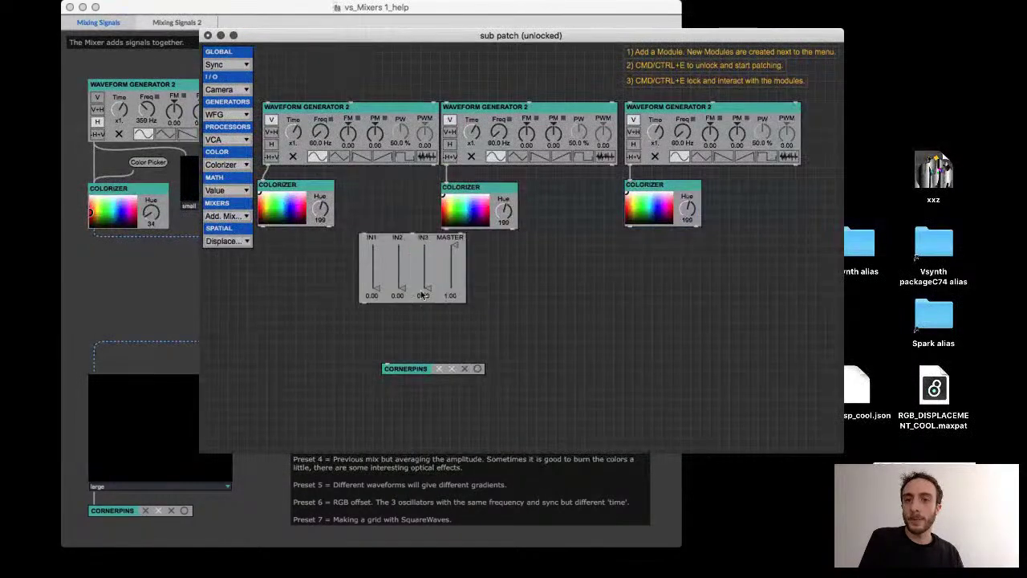
drag(263, 228, 361, 260)
drag(444, 228, 627, 228)
drag(369, 305, 386, 367)
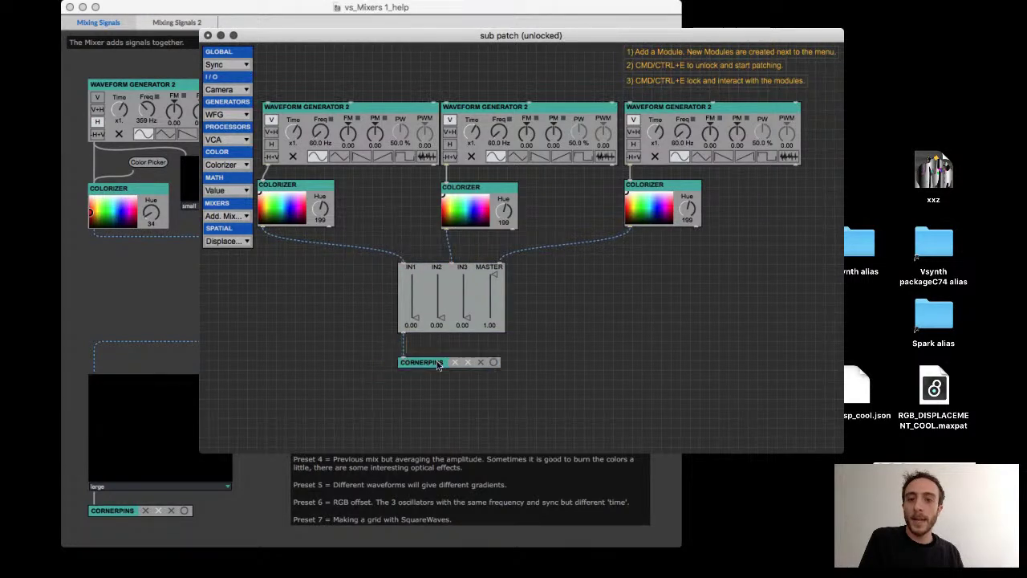
- Bring the Mixers 1 lesson forward and recall its presets 2, 3, 4 and 5 in turn
click(159, 290)
drag(449, 7, 601, 6)
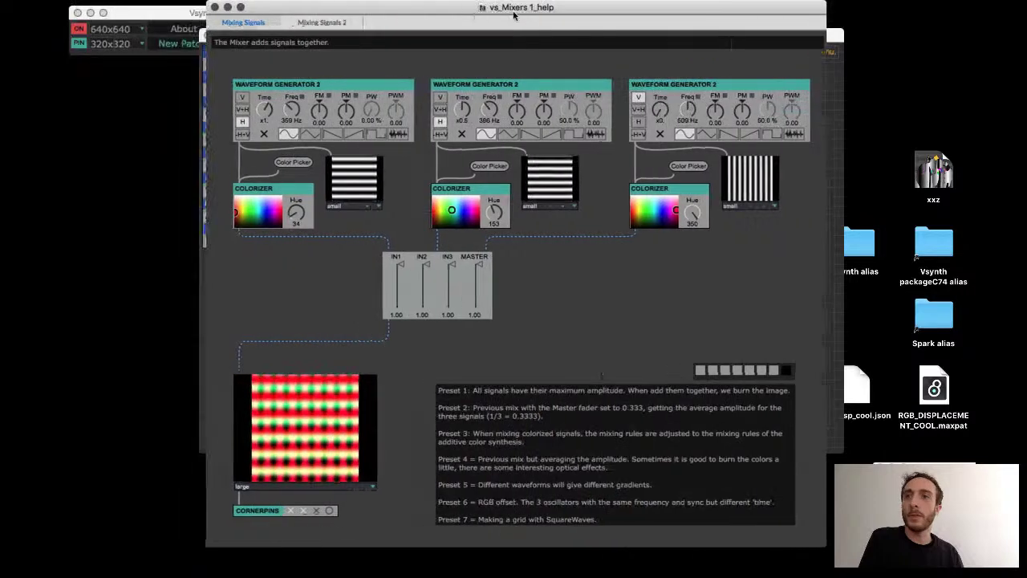
click(719, 371)
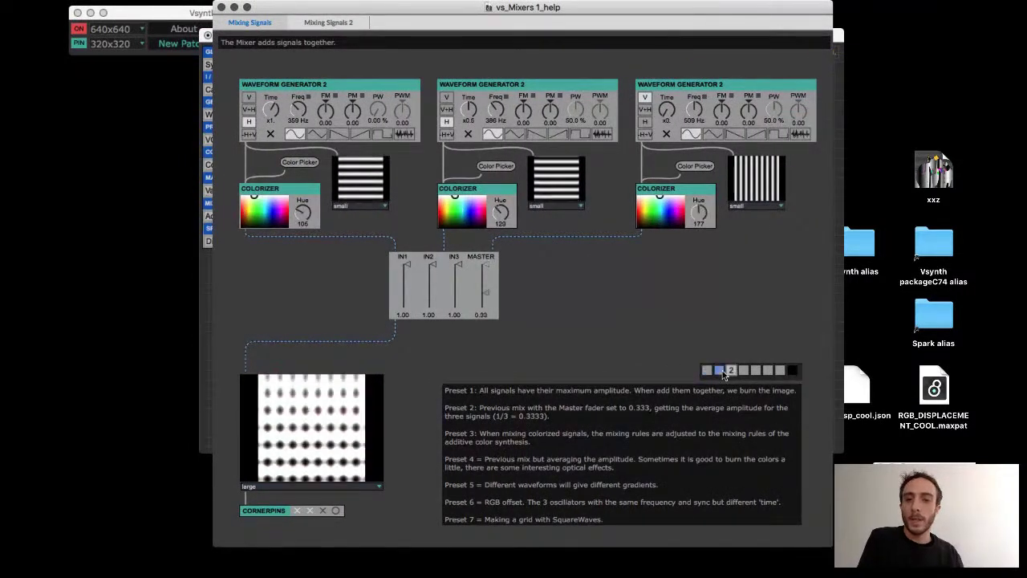
click(731, 371)
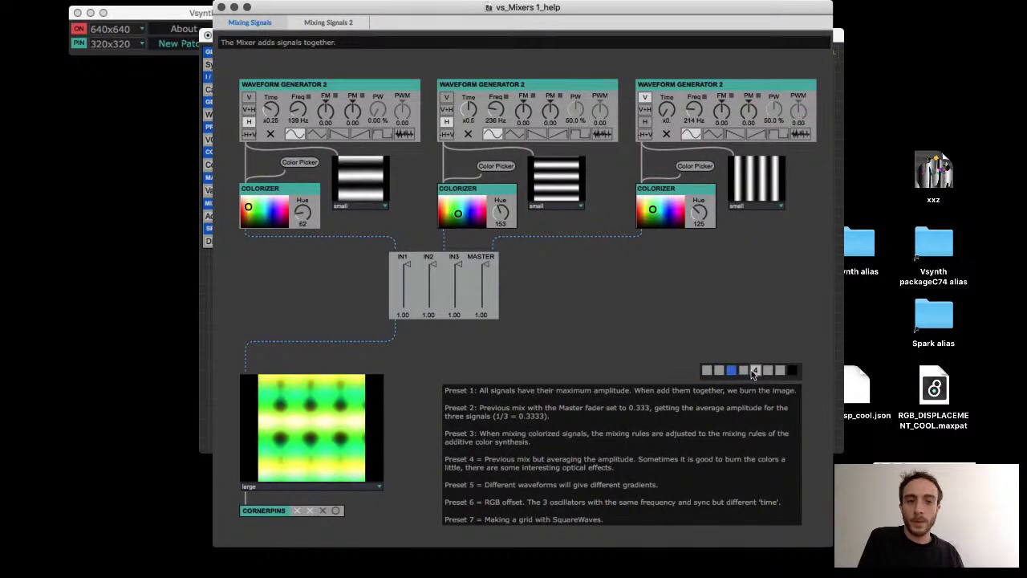
click(743, 371)
click(756, 370)
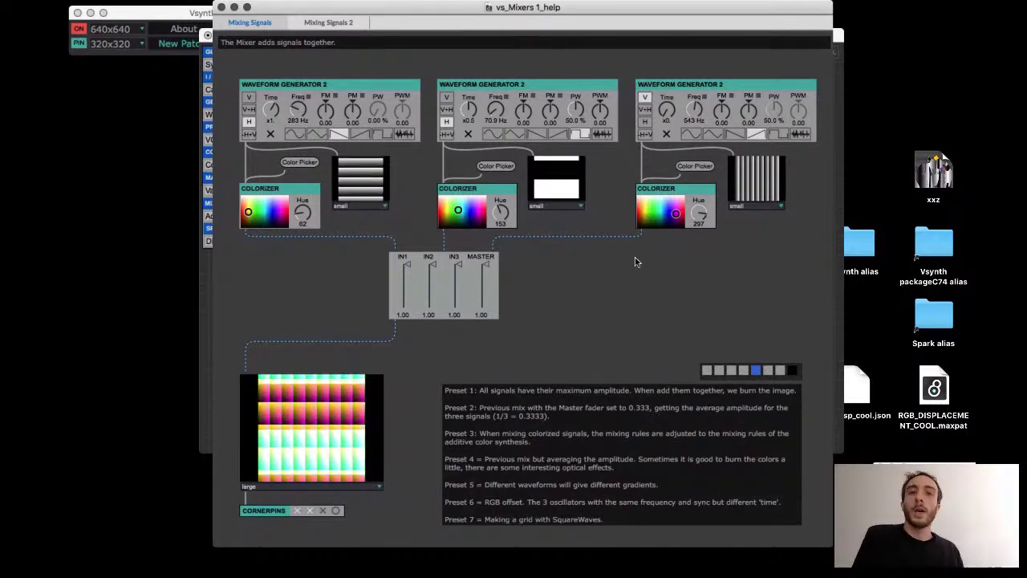
drag(537, 14, 443, 14)
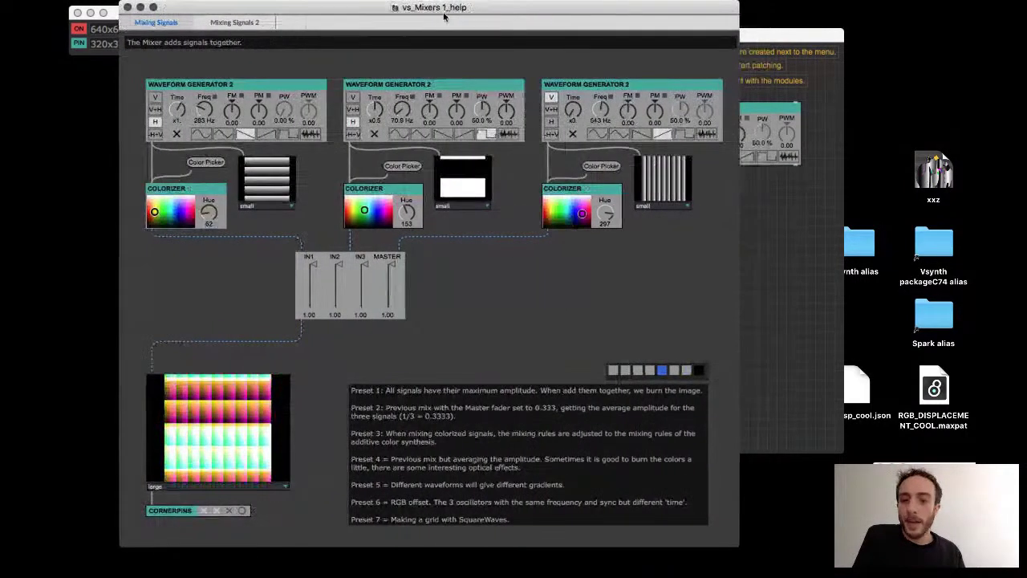
click(662, 370)
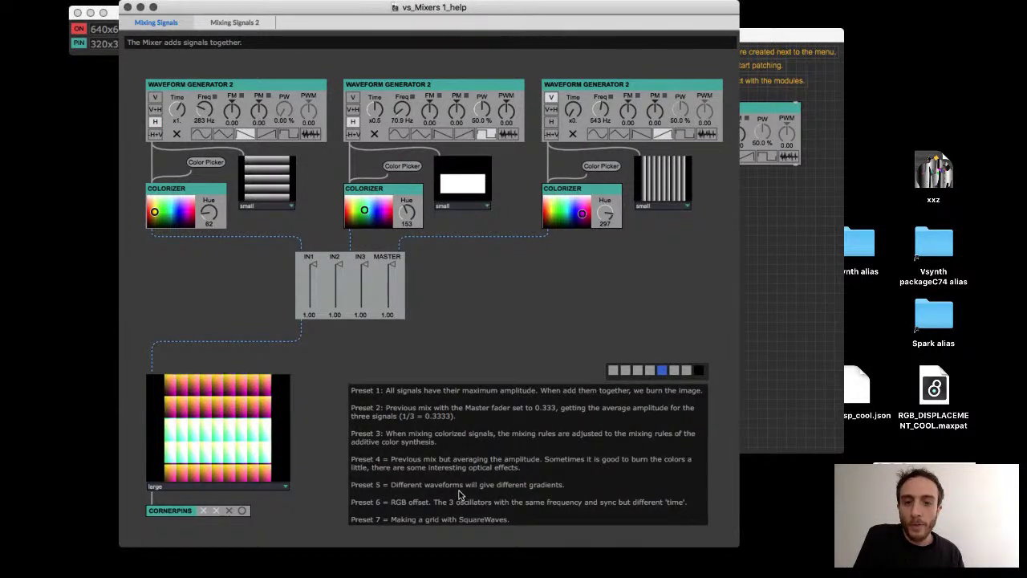
- Set the sub patch's generators to 283 Hz falling ramp, horizontal 71 Hz square at time x0.5, and 543 Hz rising ramp
click(765, 233)
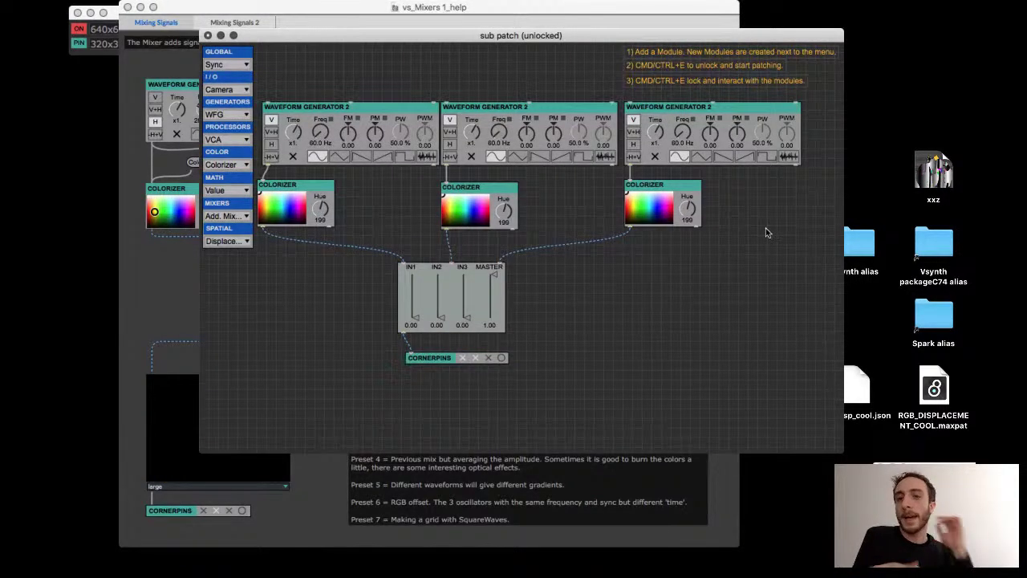
drag(523, 34, 718, 102)
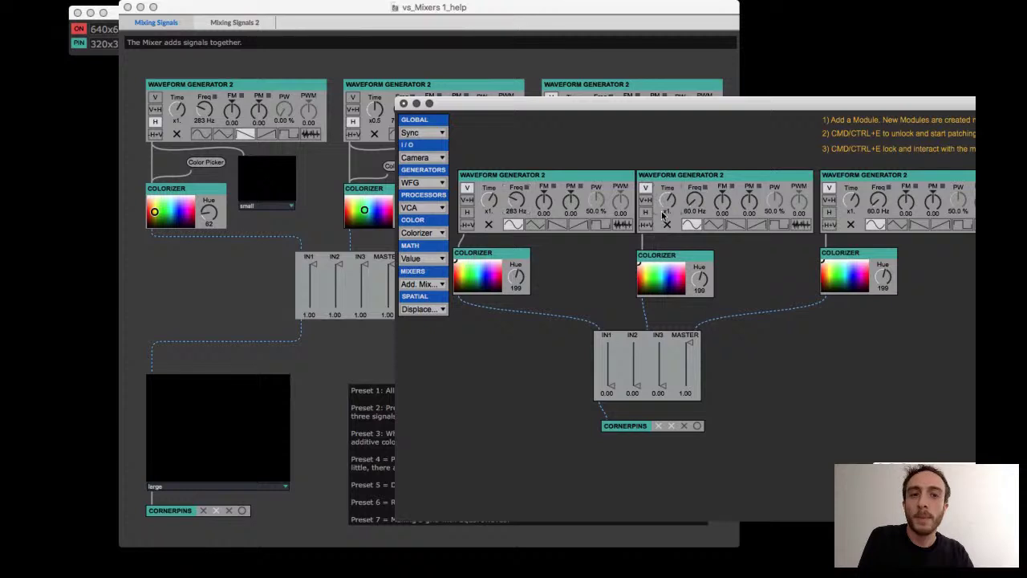
click(558, 227)
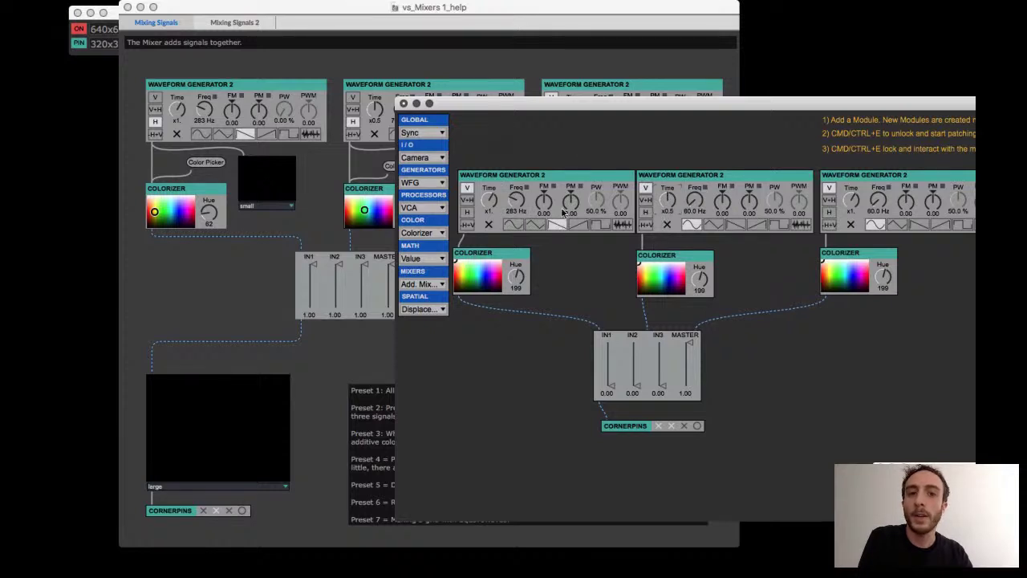
drag(629, 105, 564, 157)
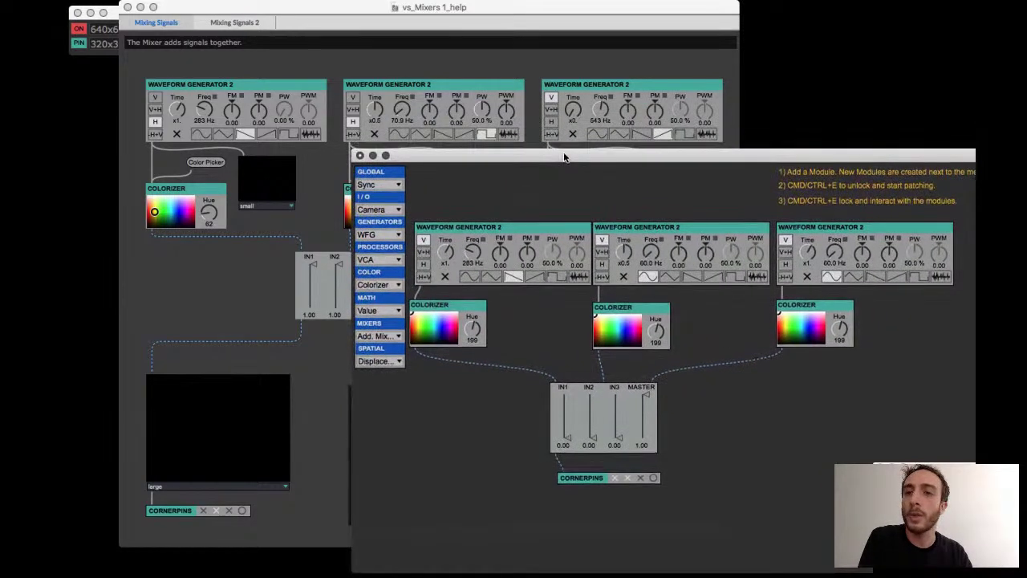
click(732, 277)
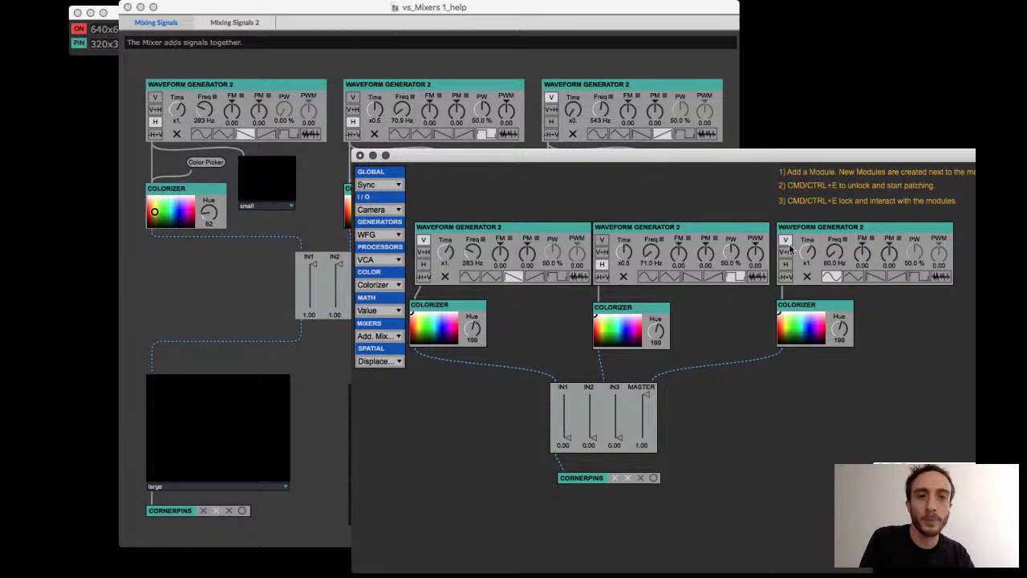
click(894, 277)
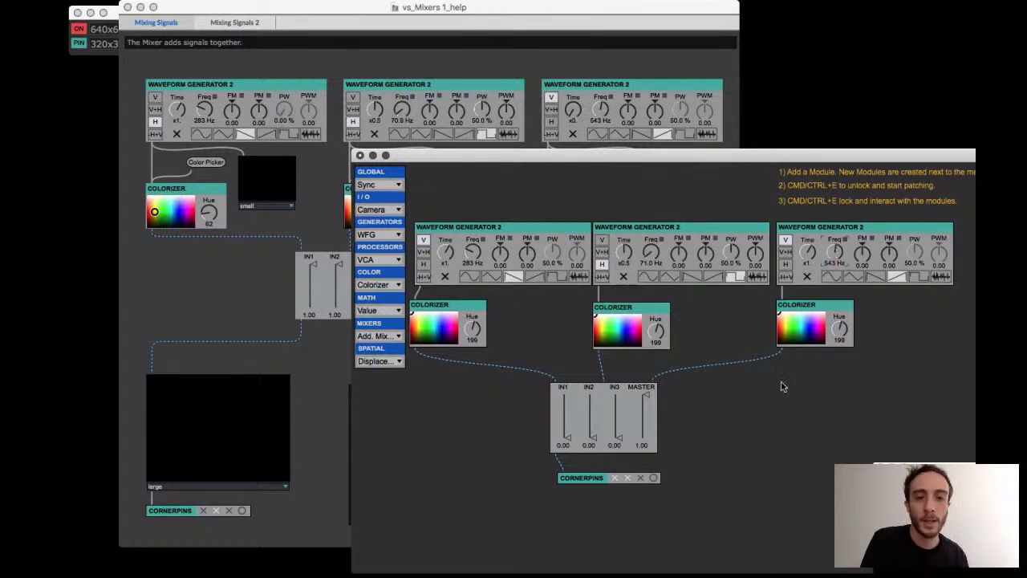
- Bring the vsynth output window into view beside the patch and raise the mixer's IN1, IN2 and IN3 faders to 1.00
drag(933, 458, 195, 33)
drag(513, 158, 595, 90)
drag(649, 370, 644, 274)
drag(674, 358, 667, 264)
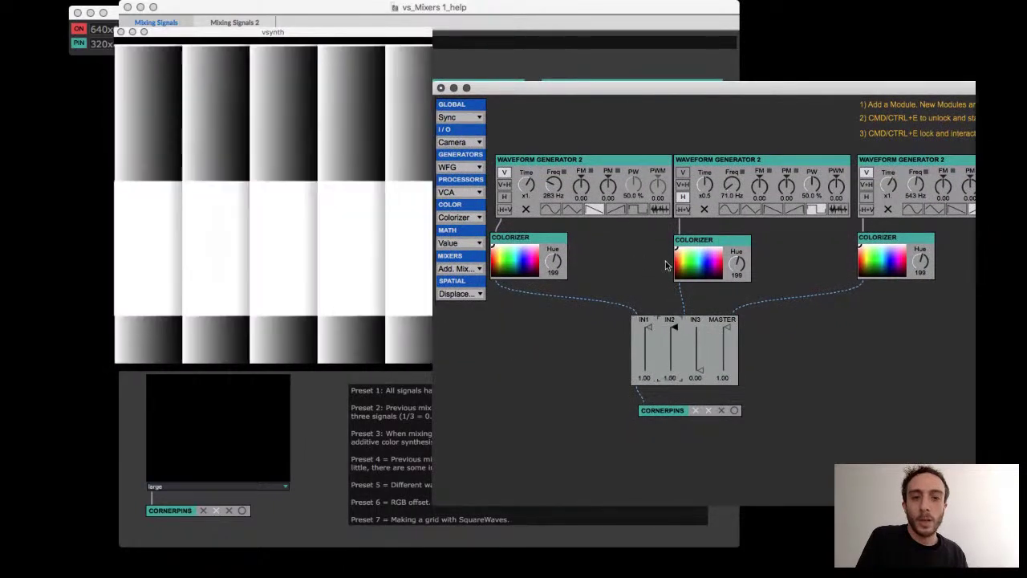
drag(693, 353, 692, 301)
- Move the output window off the lesson's modules and set the sub patch's Colorizer hues to 57, 144 and 283
drag(330, 35, 442, 347)
click(302, 280)
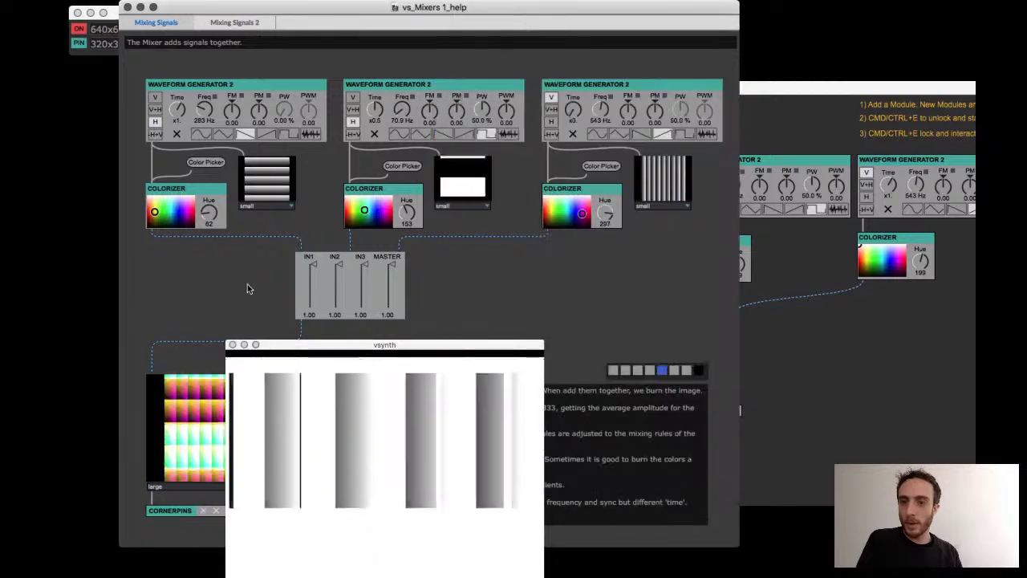
drag(368, 354, 558, 466)
click(791, 360)
click(498, 268)
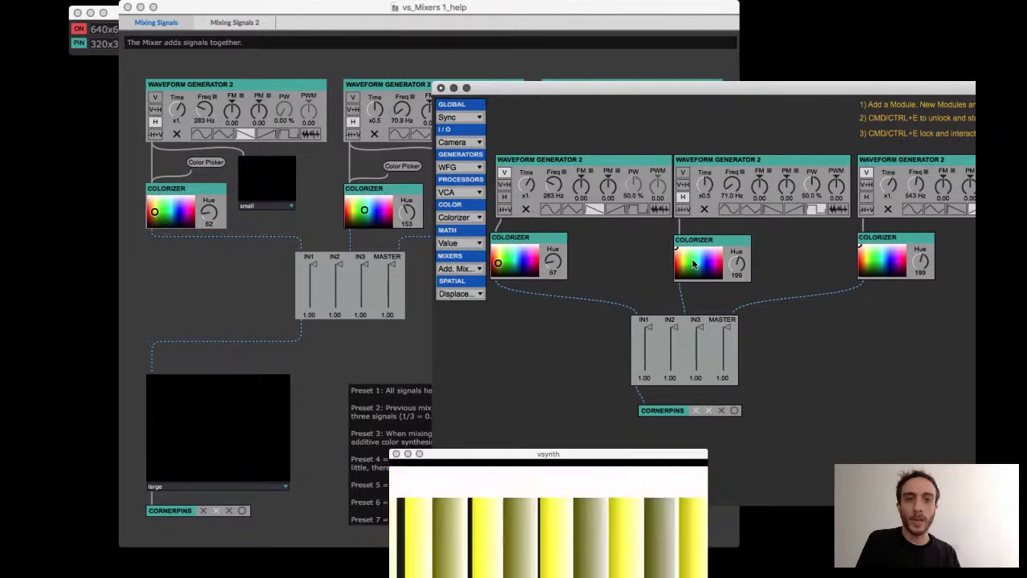
drag(596, 87, 482, 48)
click(778, 215)
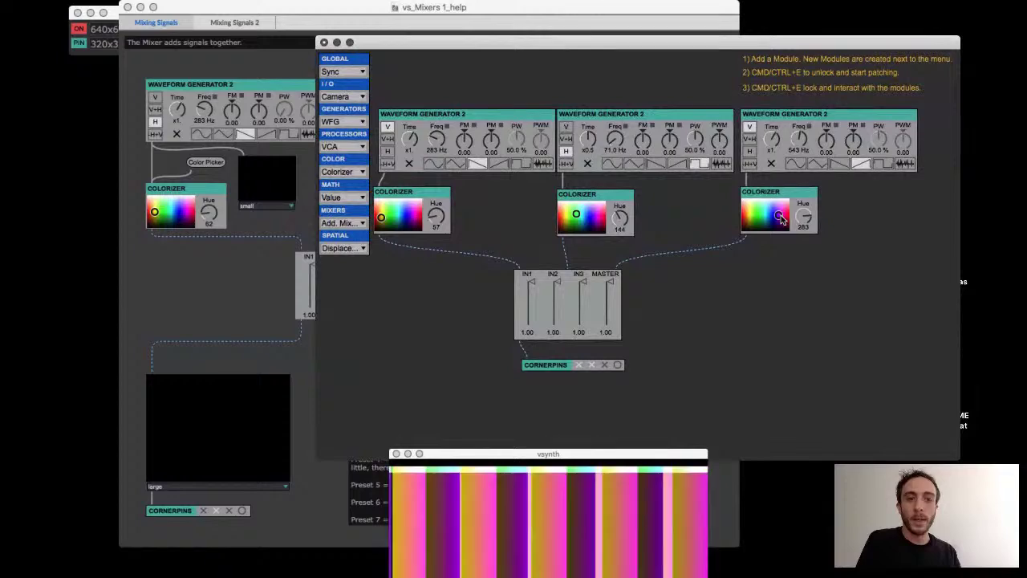
- Uncover the lesson's generators for comparison and switch the sub patch's first Waveform Generator to H
drag(423, 42, 486, 160)
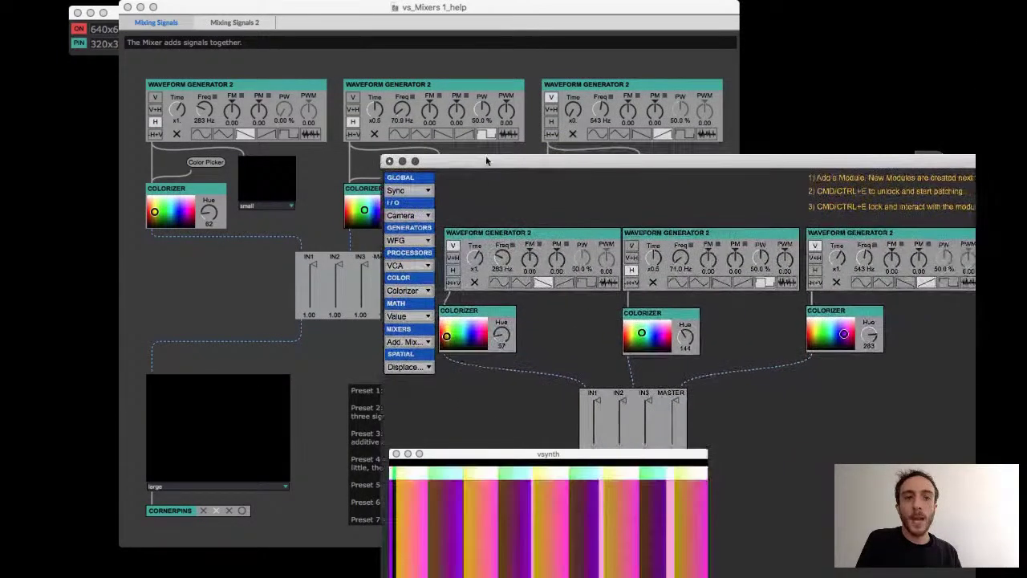
click(229, 273)
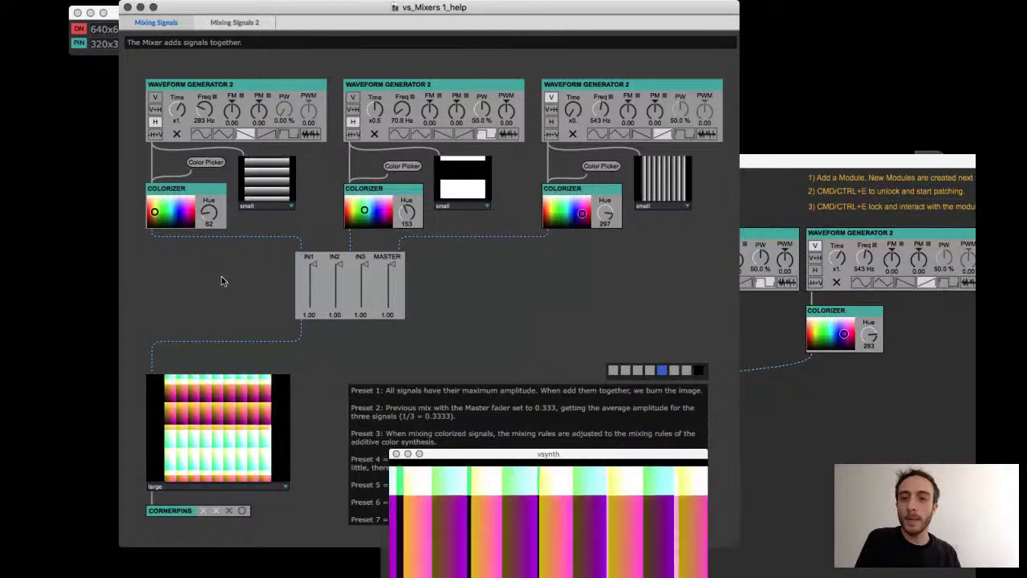
click(861, 425)
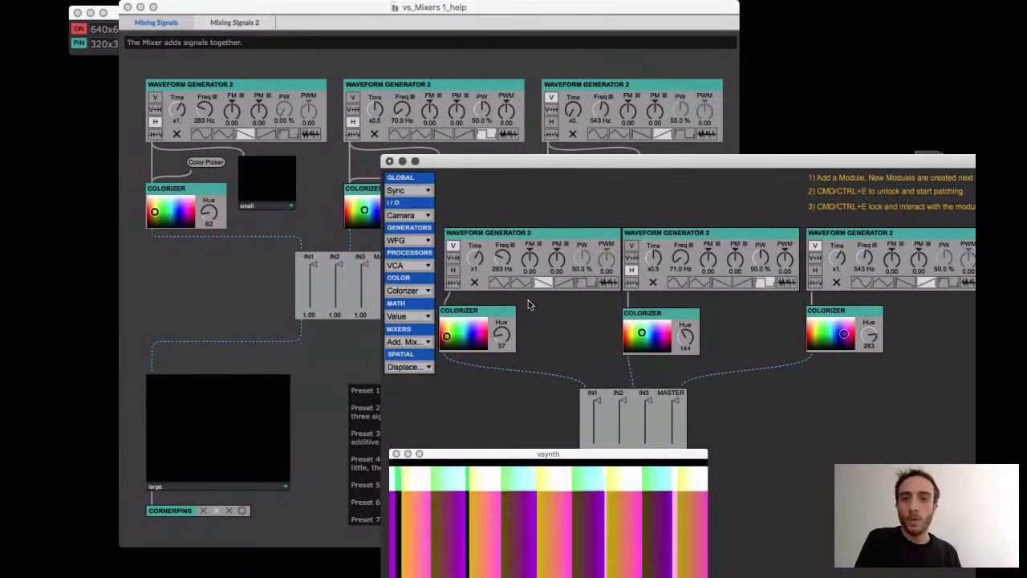
click(452, 270)
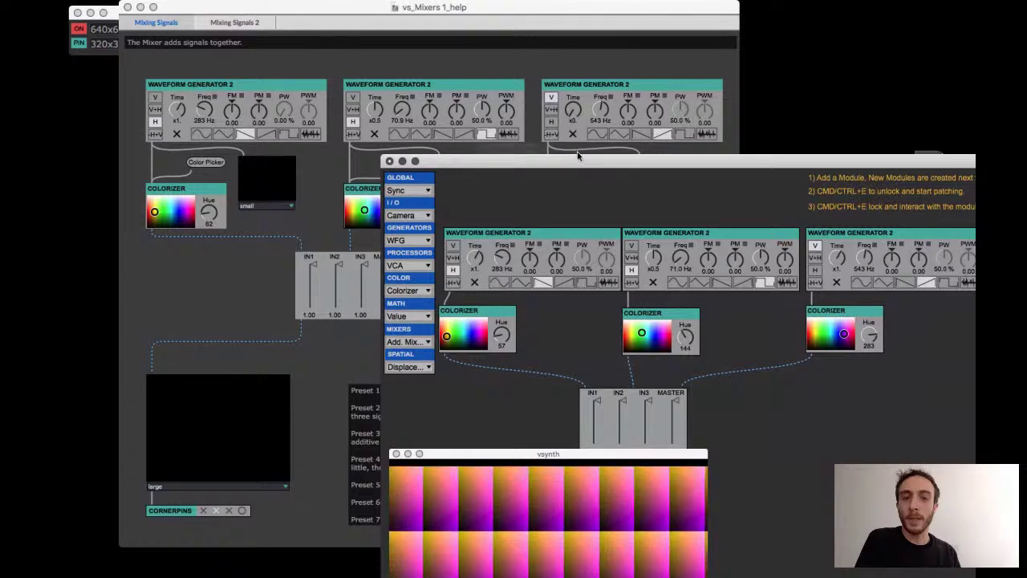
- Reposition the output window and compare the sub patch's output with the lesson's preset 5 mix
click(577, 151)
click(790, 277)
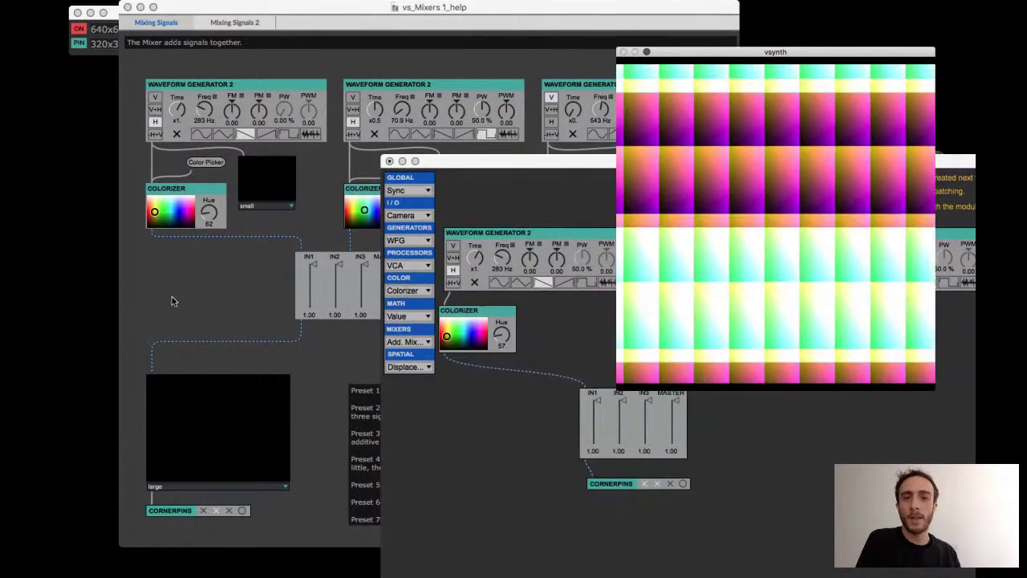
click(172, 296)
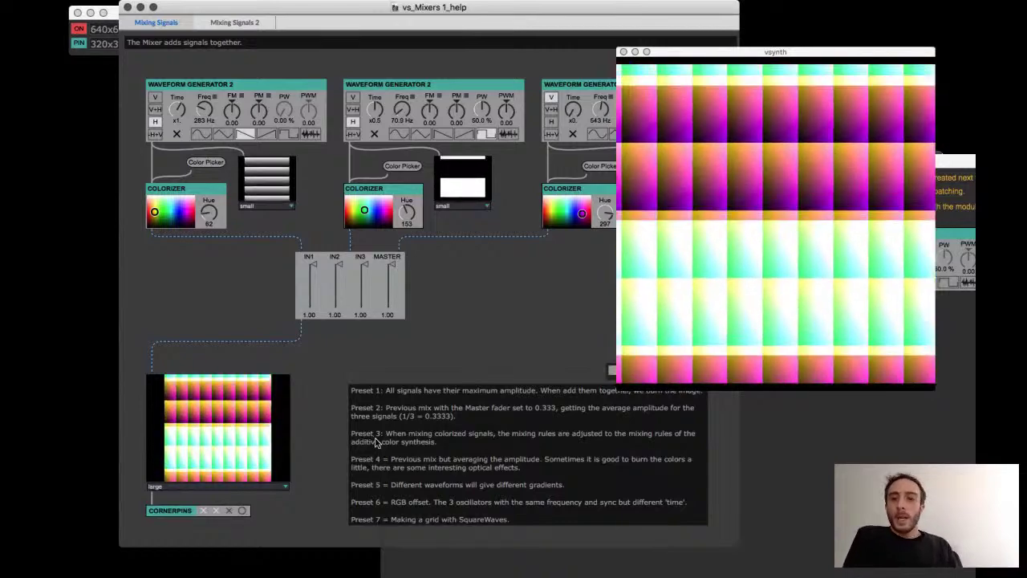
click(401, 560)
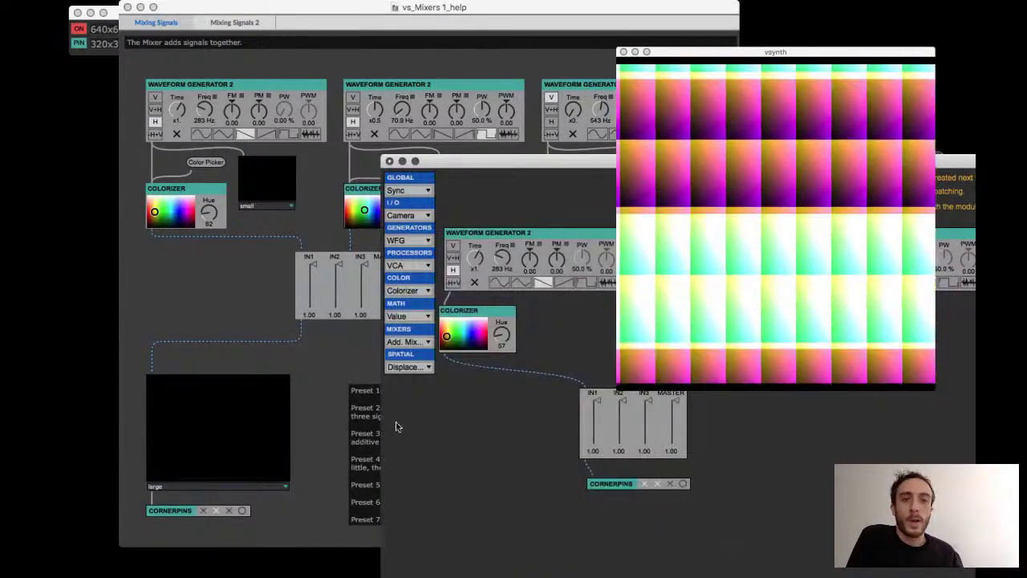
click(289, 361)
key(Escape)
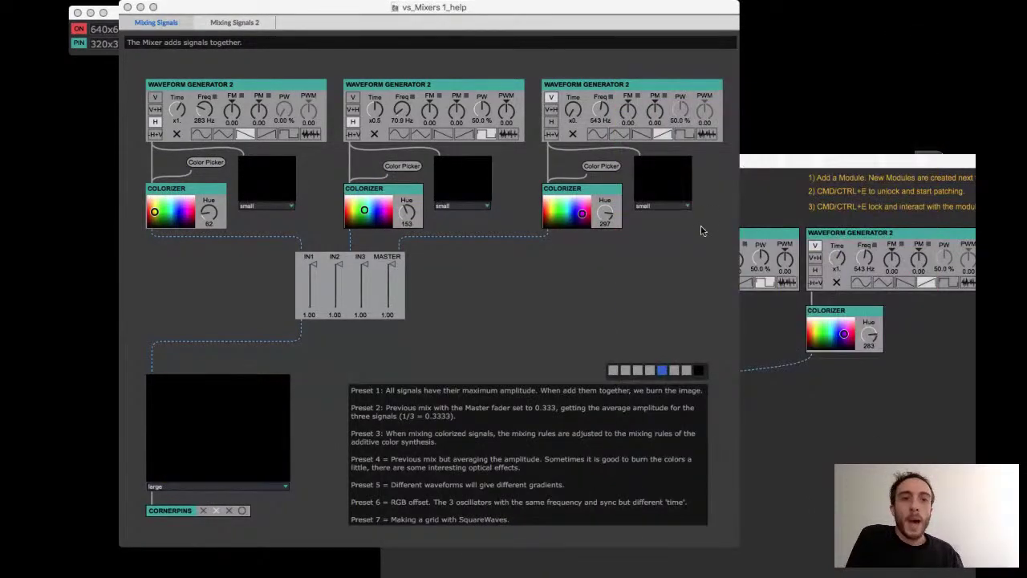
key(Escape)
- Move the sub patch window so all its modules are uncovered, and align the first Colorizer under its generator
click(885, 425)
drag(525, 160, 294, 57)
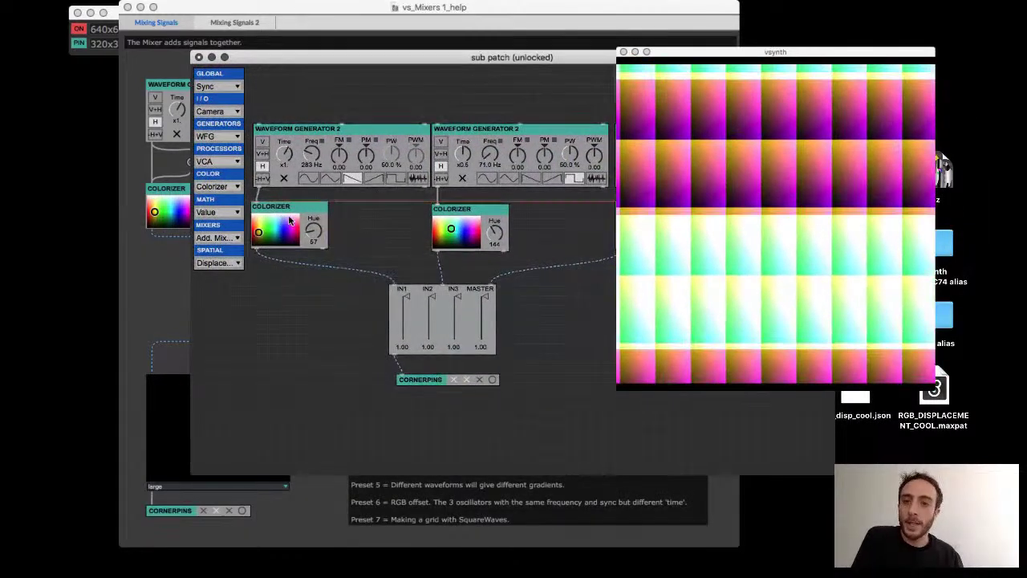
drag(290, 219, 293, 221)
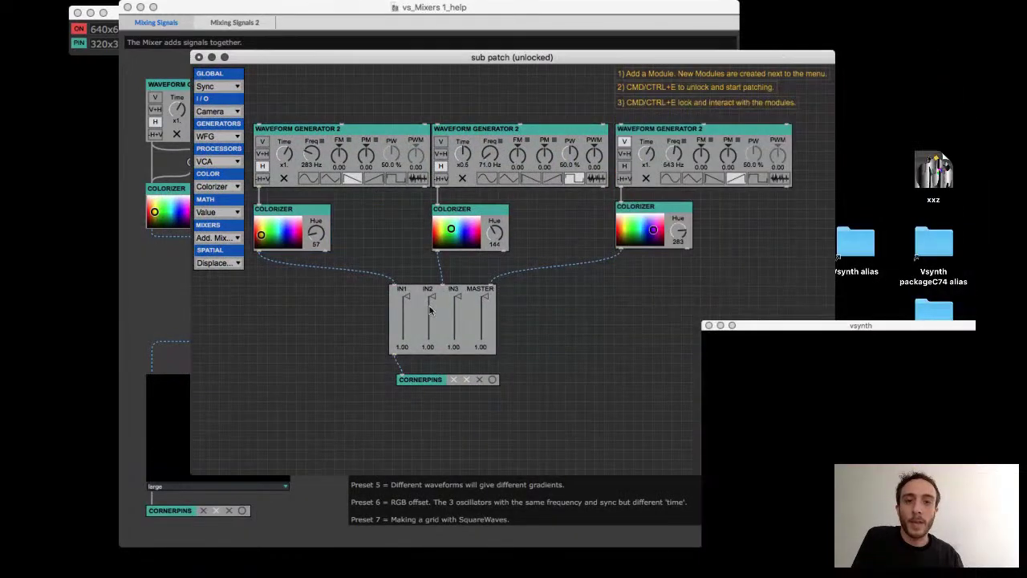
- Straighten the sub patch's mixer and Cornerpins under the Colorizers and close the sub patch without saving
drag(430, 311, 425, 309)
drag(420, 385, 410, 389)
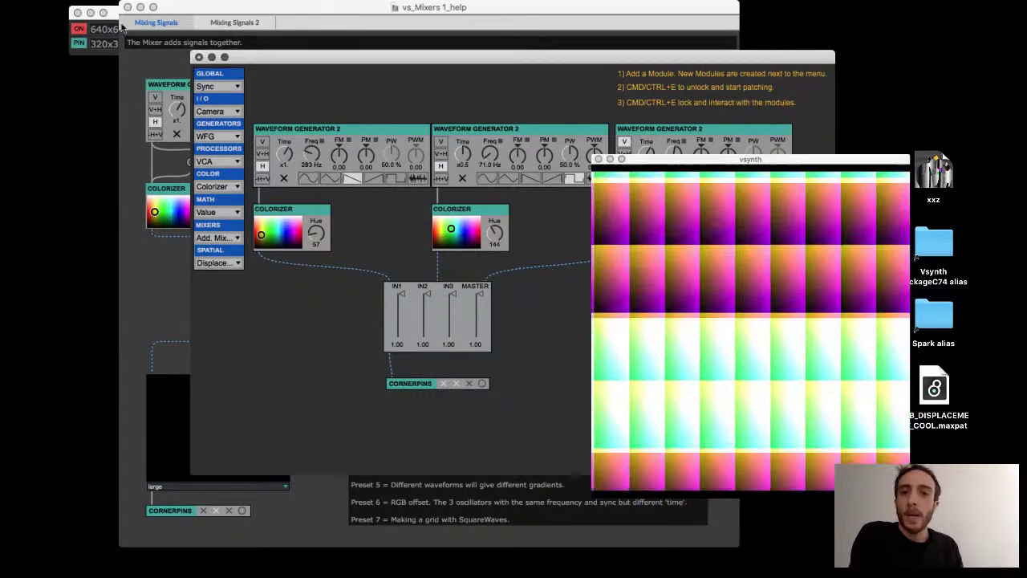
key(super+w)
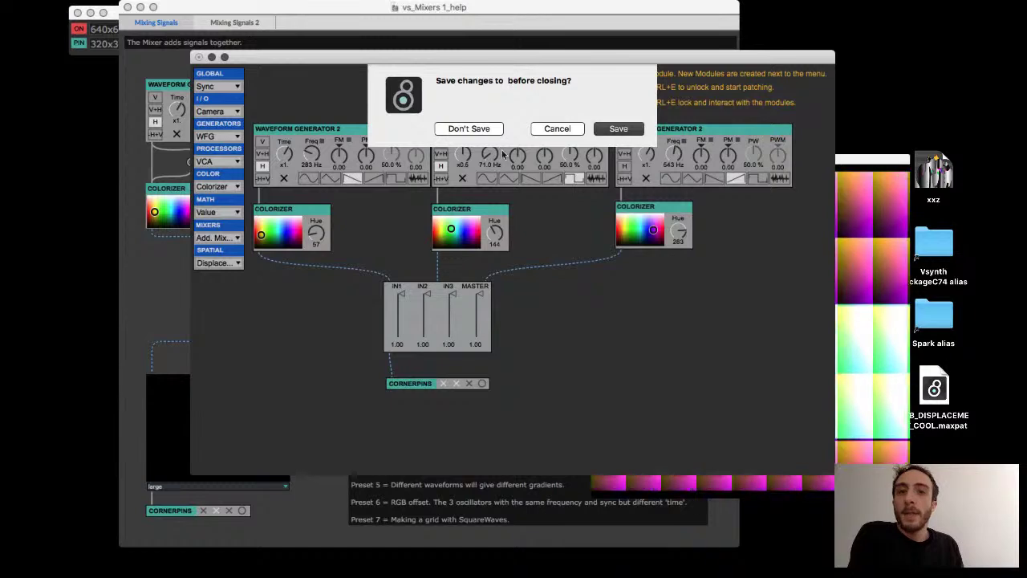
click(468, 128)
- View preset 3 on the Mixers 1 lesson's Mixing Signals 2 page and close the lesson
click(259, 24)
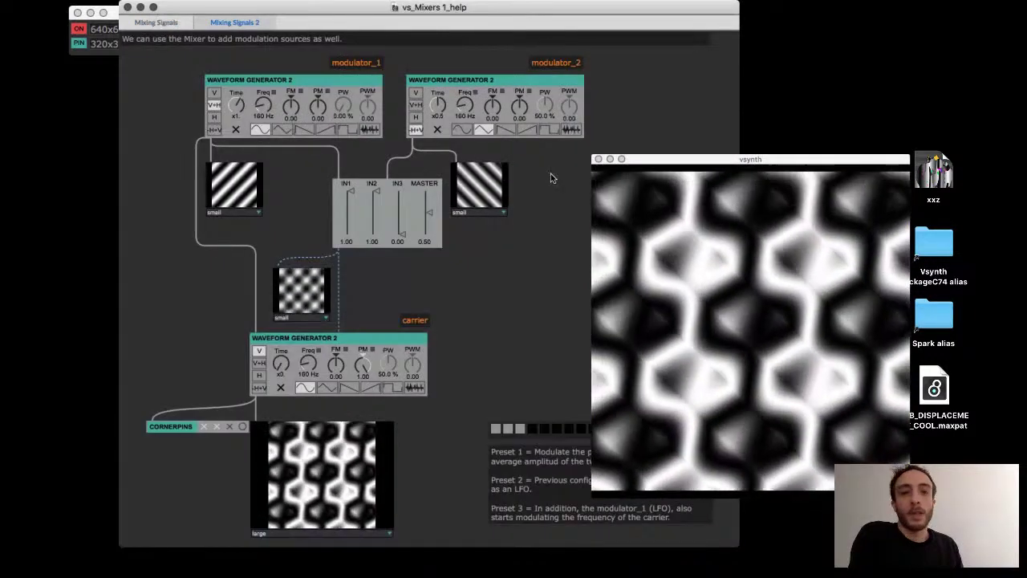
click(520, 429)
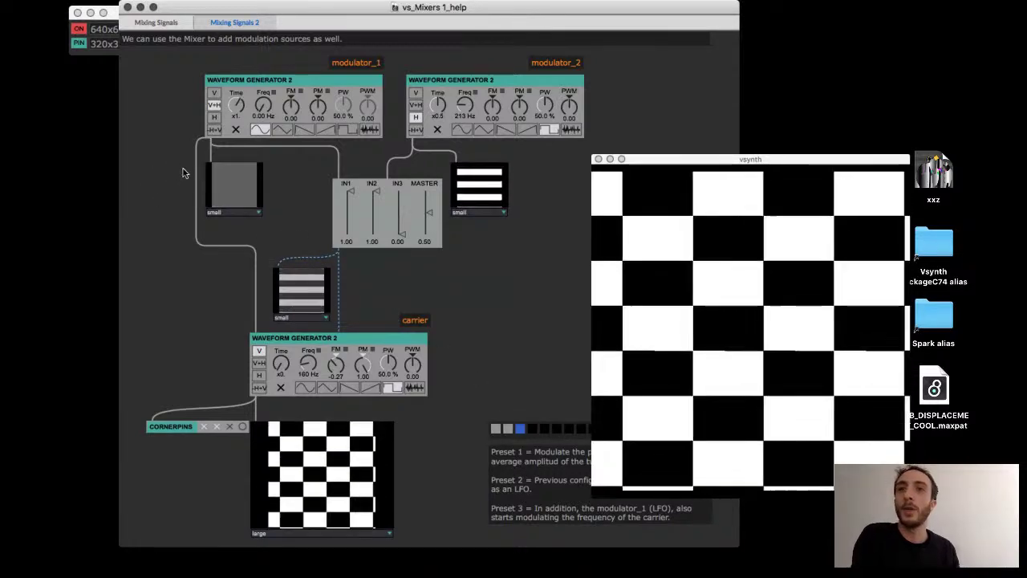
click(127, 7)
- Open the SlitScan lesson, move its window below the launcher and turn its camera on
click(251, 46)
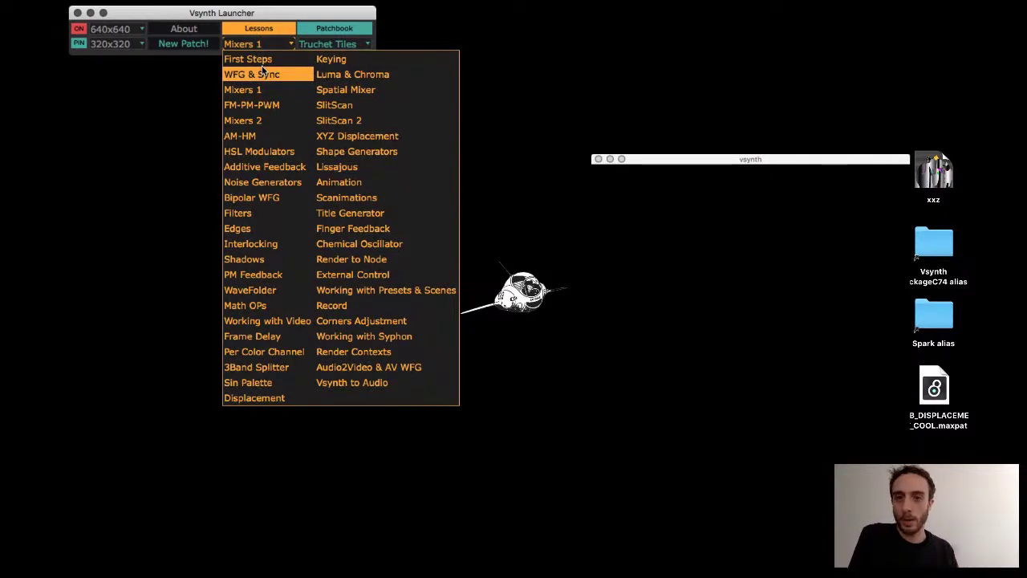
click(350, 110)
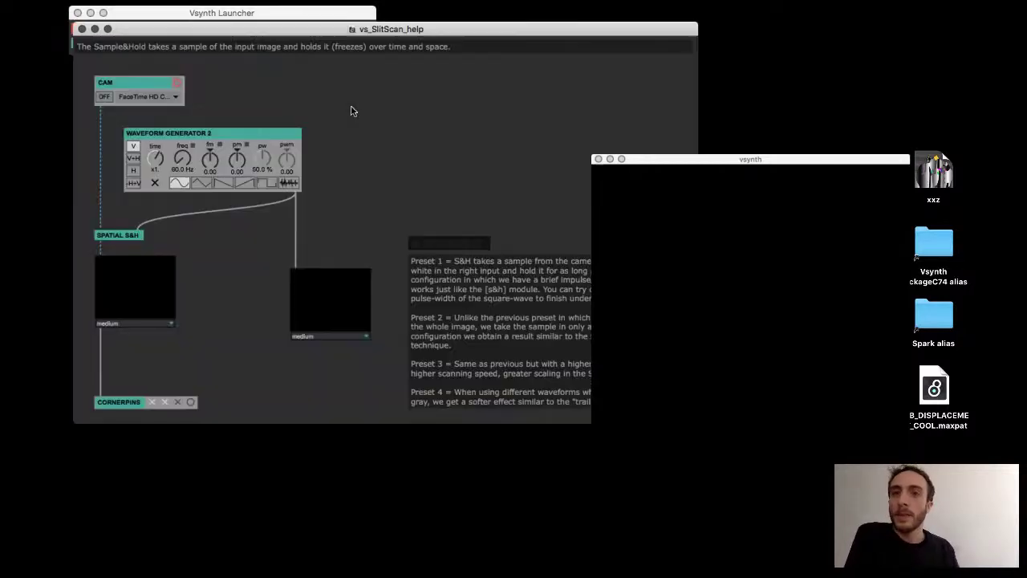
drag(434, 79, 304, 74)
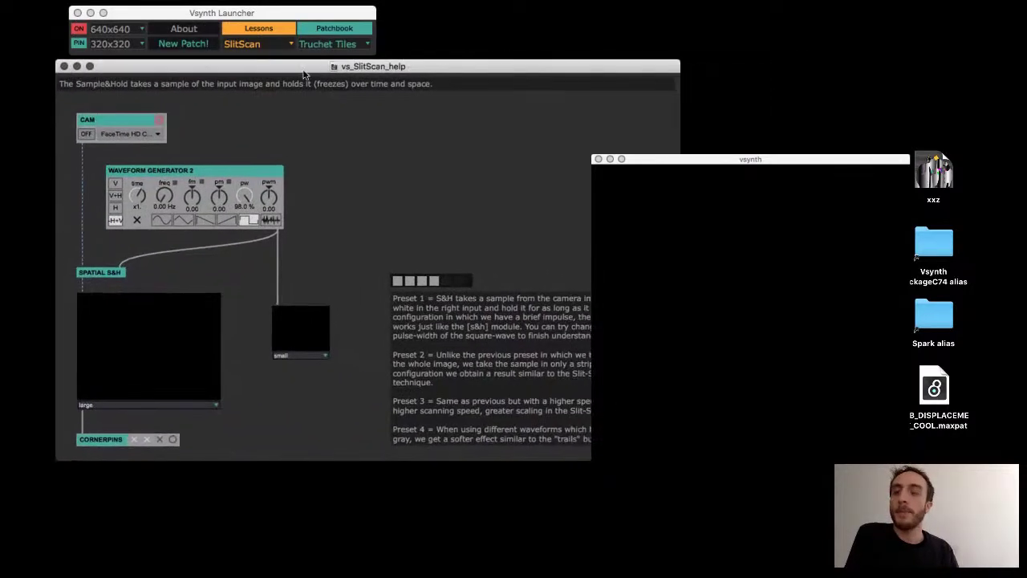
click(86, 134)
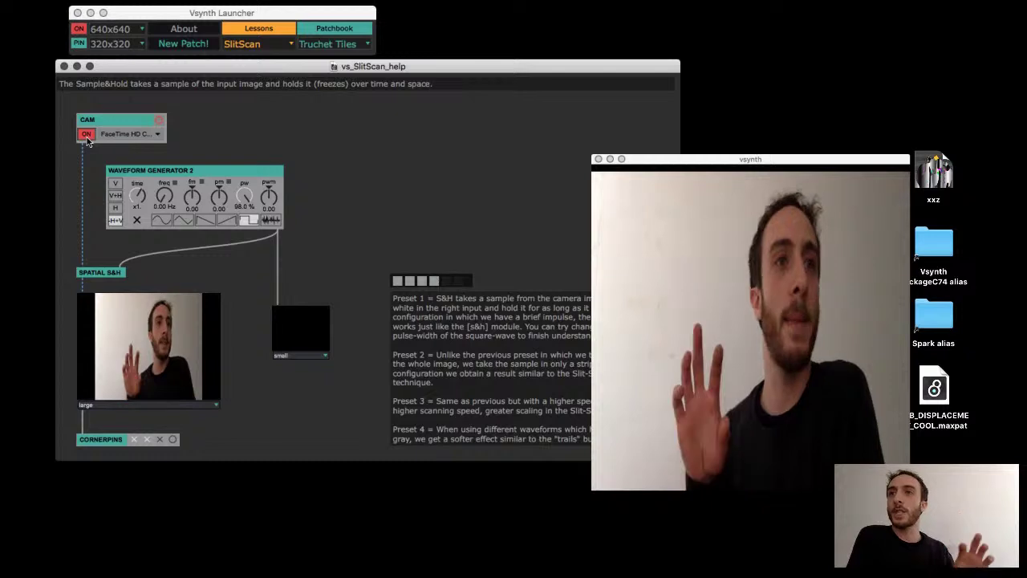
- Set the Waveform Generator's pulse width to 89.3 % and its preview display to medium
click(296, 358)
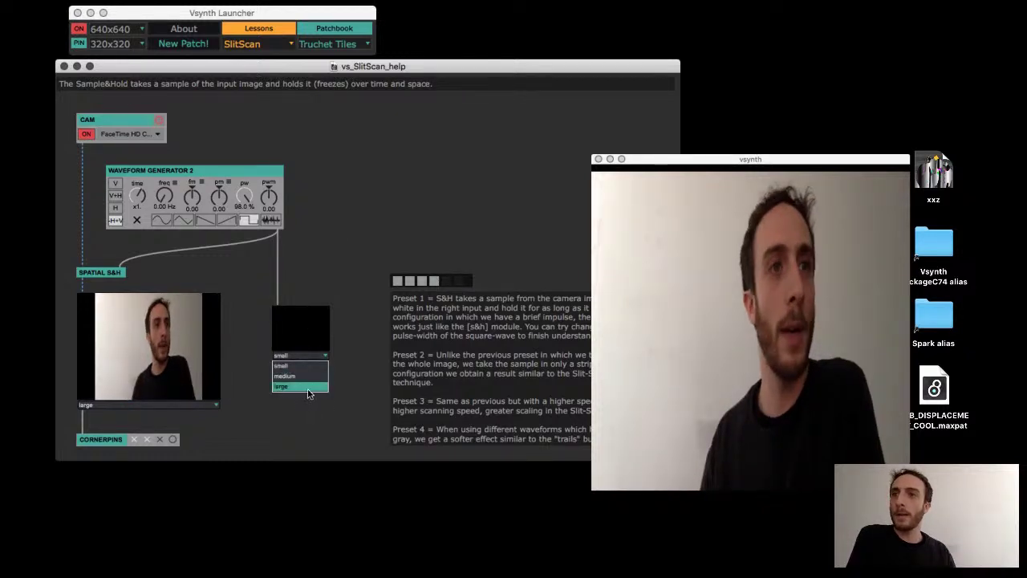
click(309, 391)
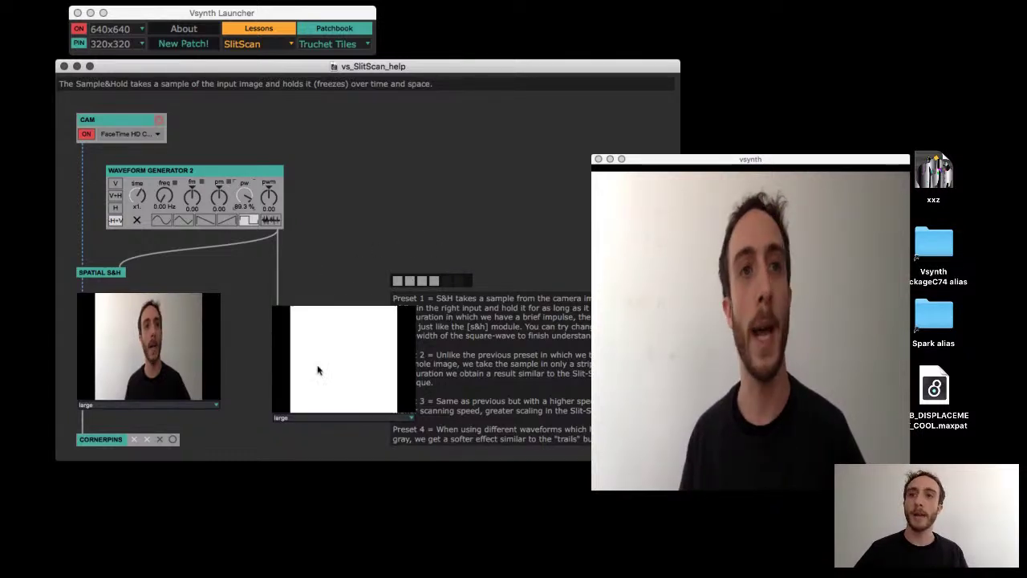
click(317, 418)
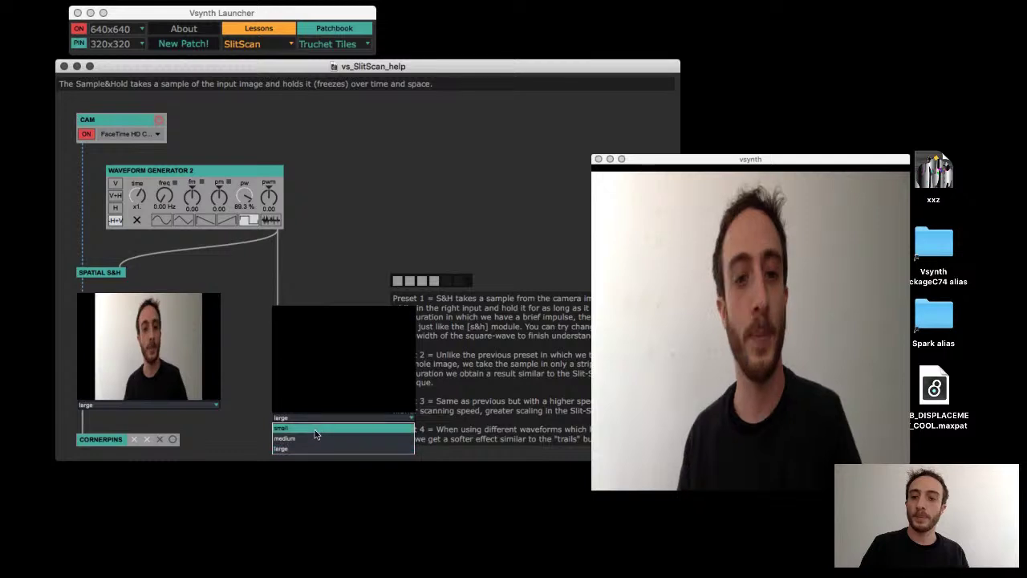
click(314, 438)
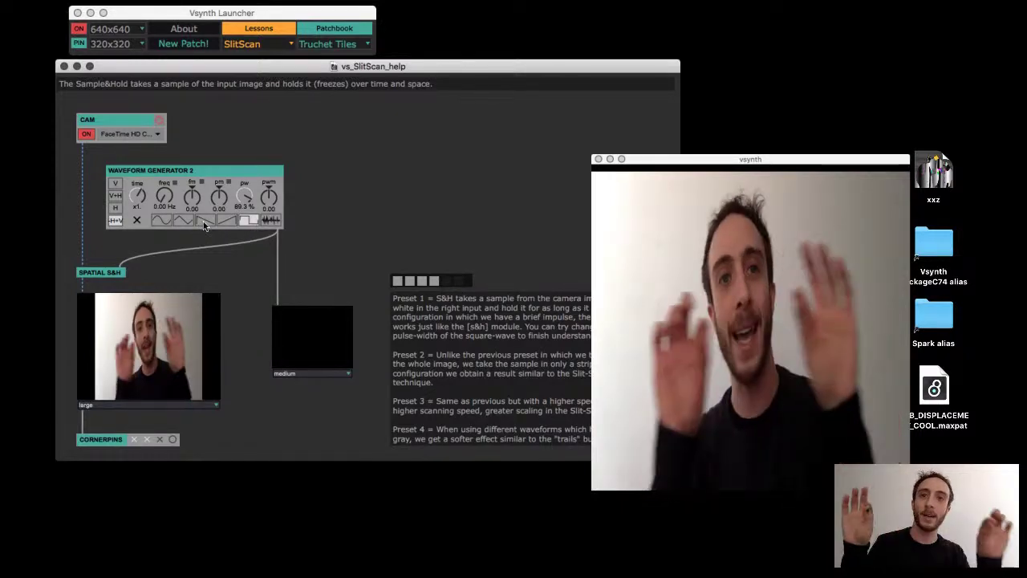
- Set the Waveform Generator to H at 57.8 Hz, pulse width 98.8 % and time x0.25, with its preview display at large
drag(163, 200, 165, 157)
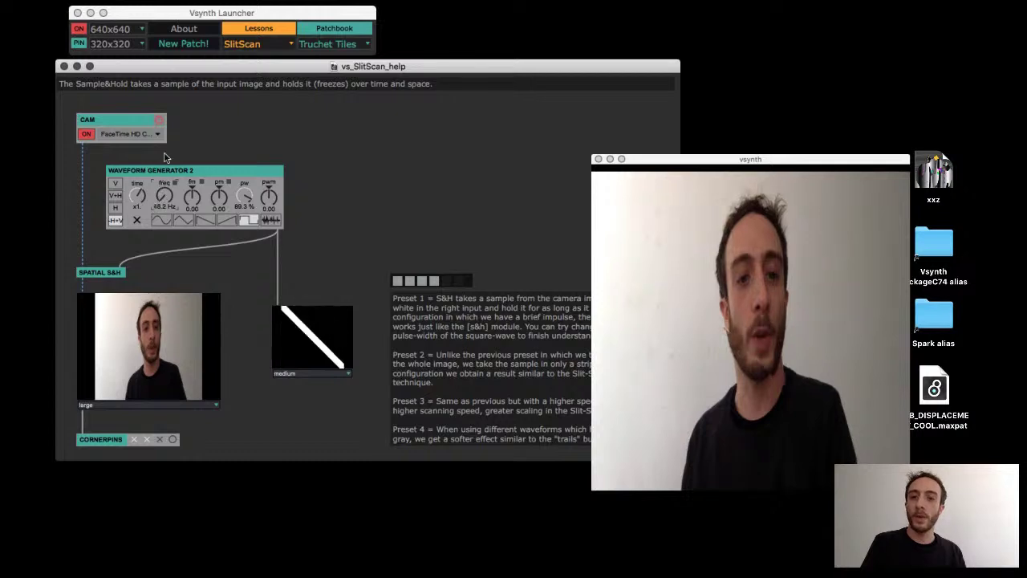
click(116, 207)
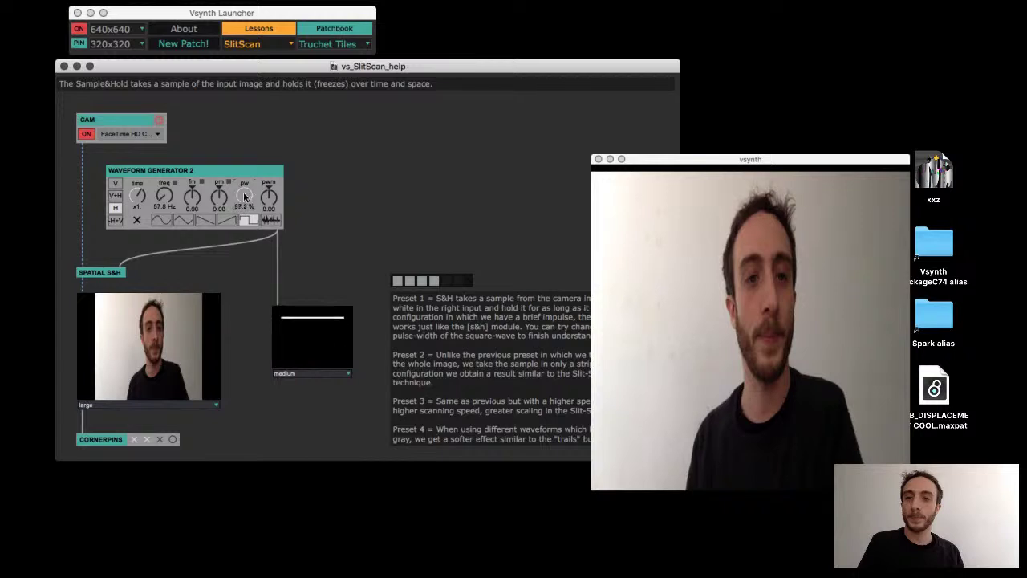
drag(245, 196, 245, 202)
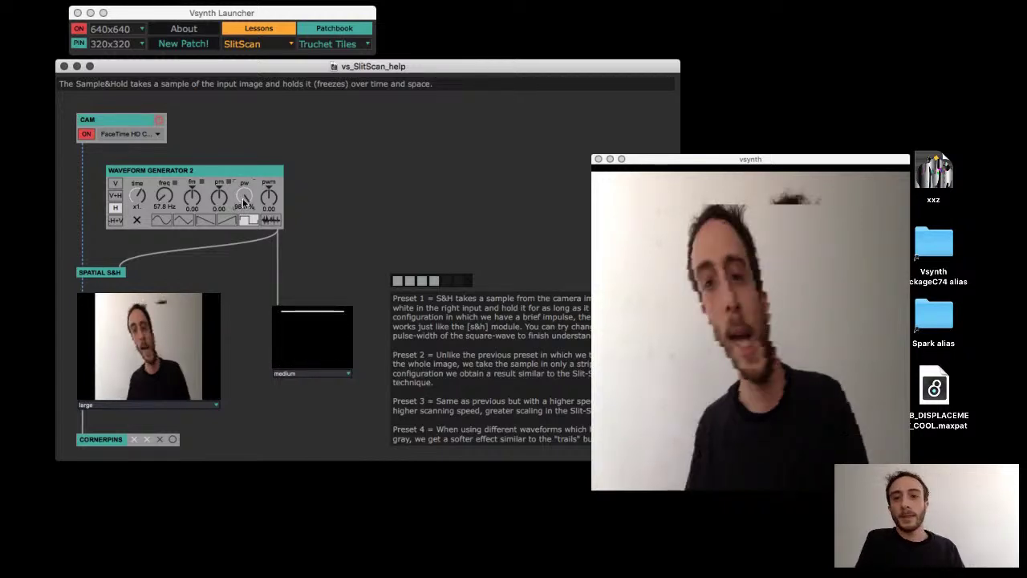
drag(137, 197, 137, 224)
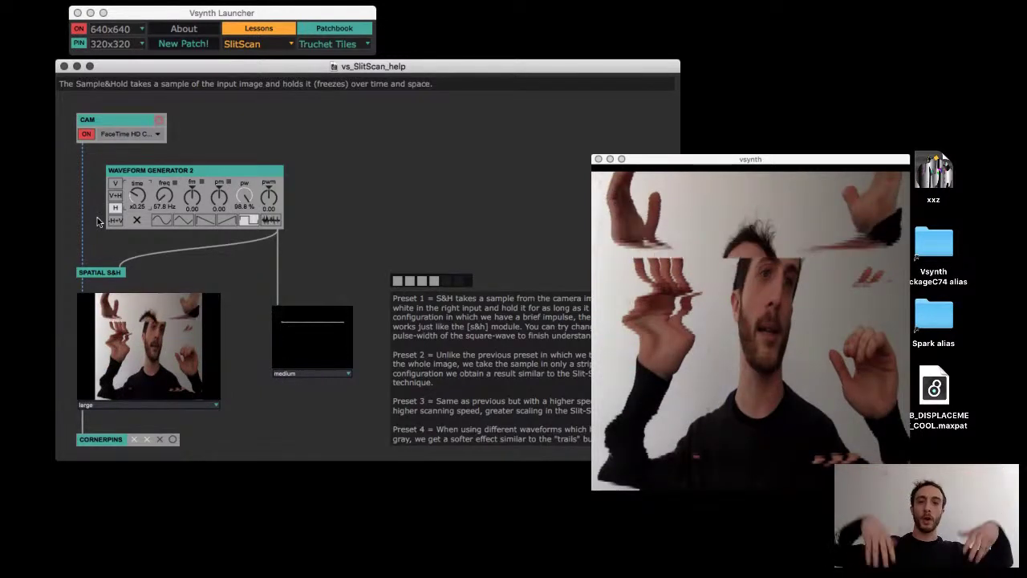
click(325, 373)
click(320, 410)
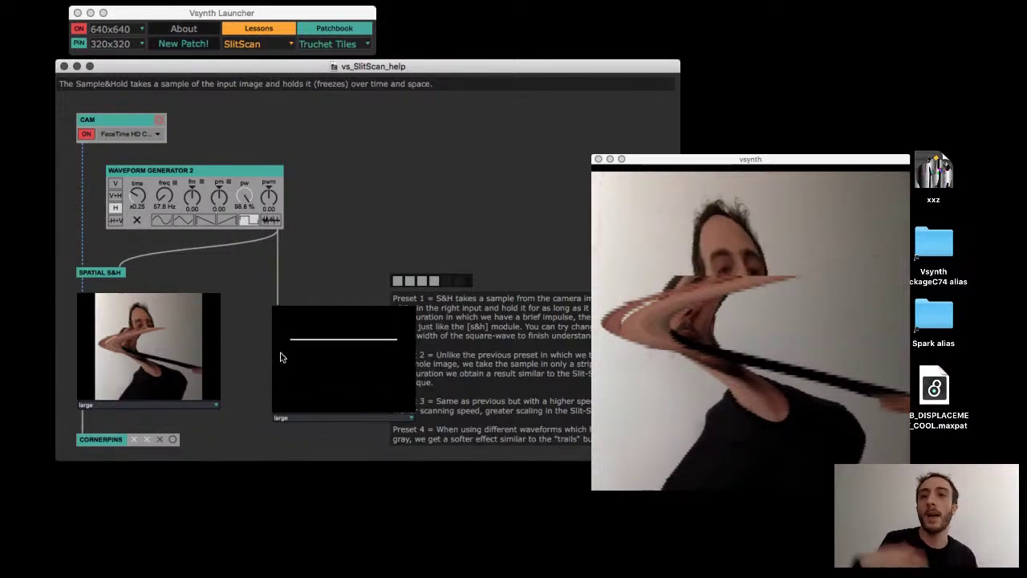
- Close the SlitScan lesson and open the Finger Feedback lesson
click(64, 66)
click(257, 44)
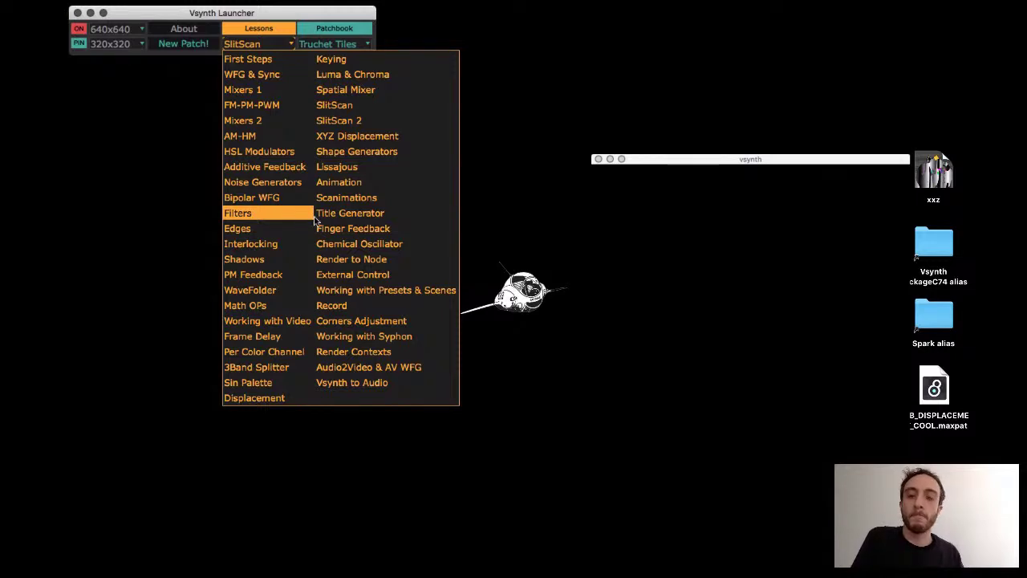
click(334, 241)
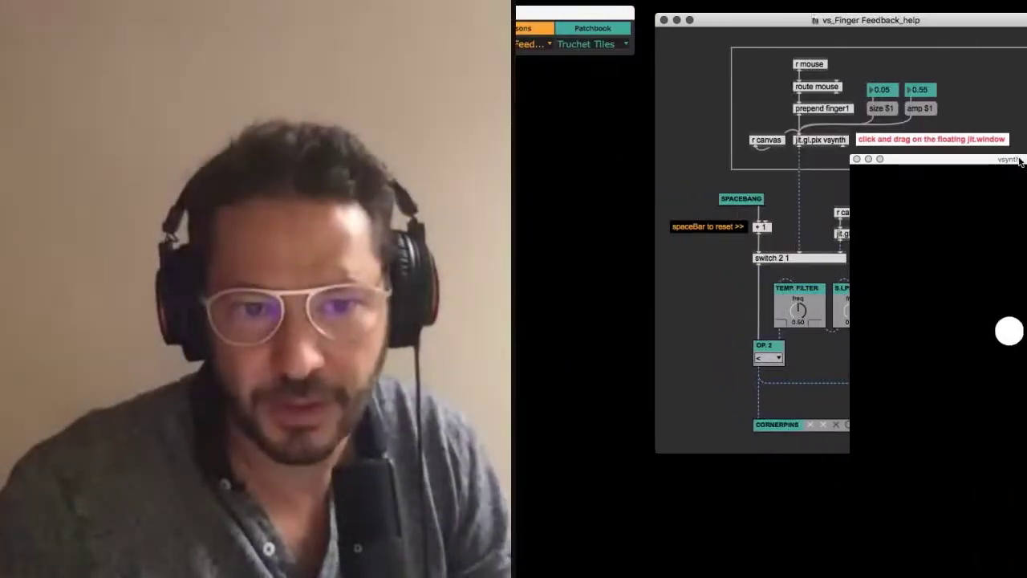
- Place the output and Finger Feedback windows side by side and draw on the output to grow a feedback pattern
drag(1012, 159, 587, 78)
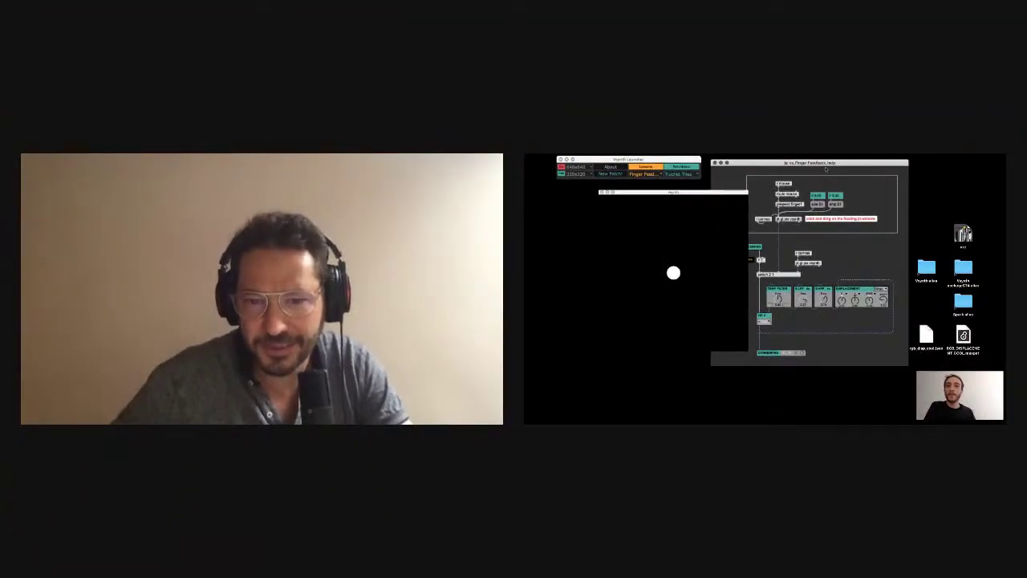
drag(826, 169, 861, 172)
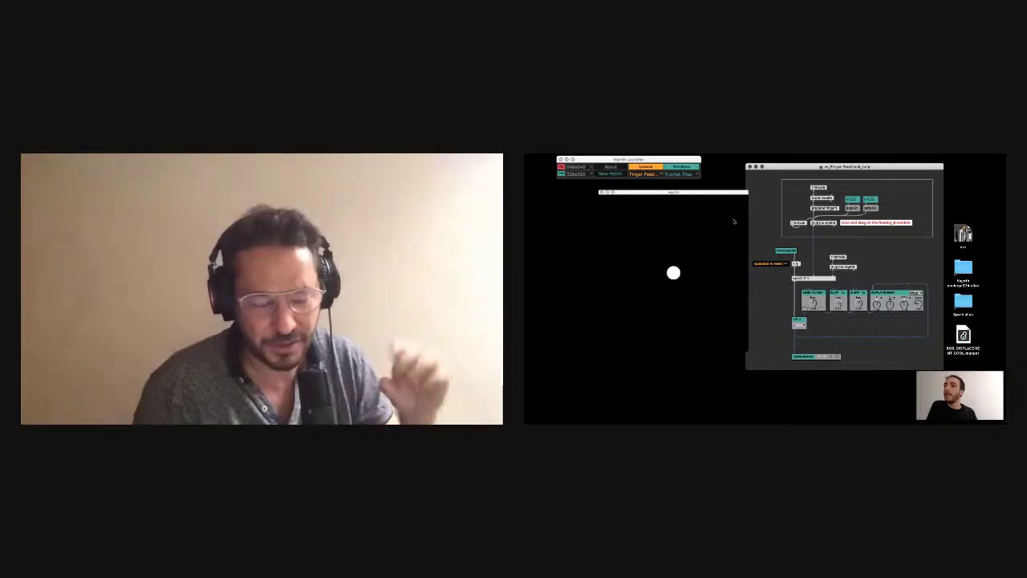
drag(672, 255, 632, 242)
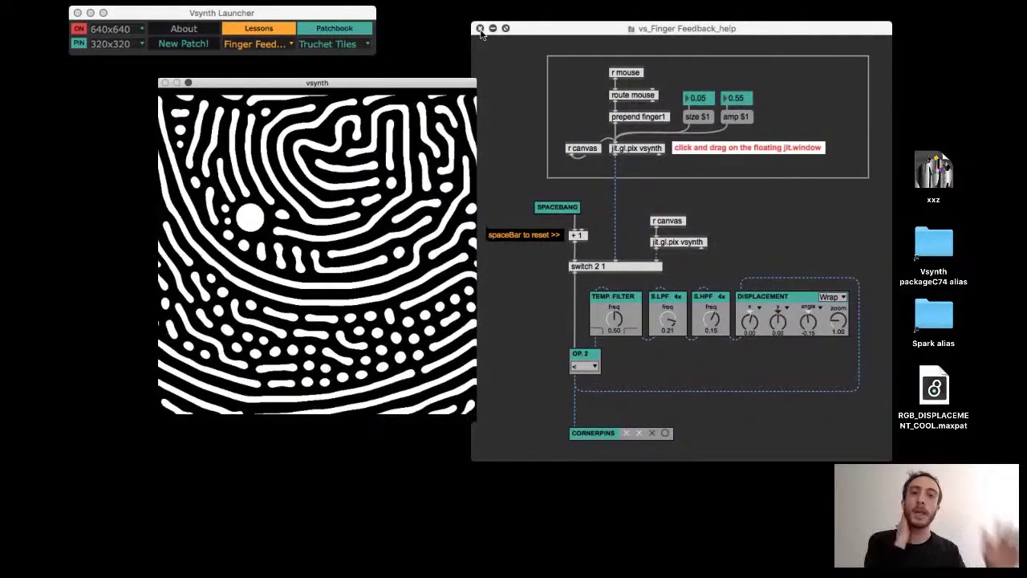
- Close the Finger Feedback lesson and open the PM Feedback lesson
click(480, 28)
click(268, 44)
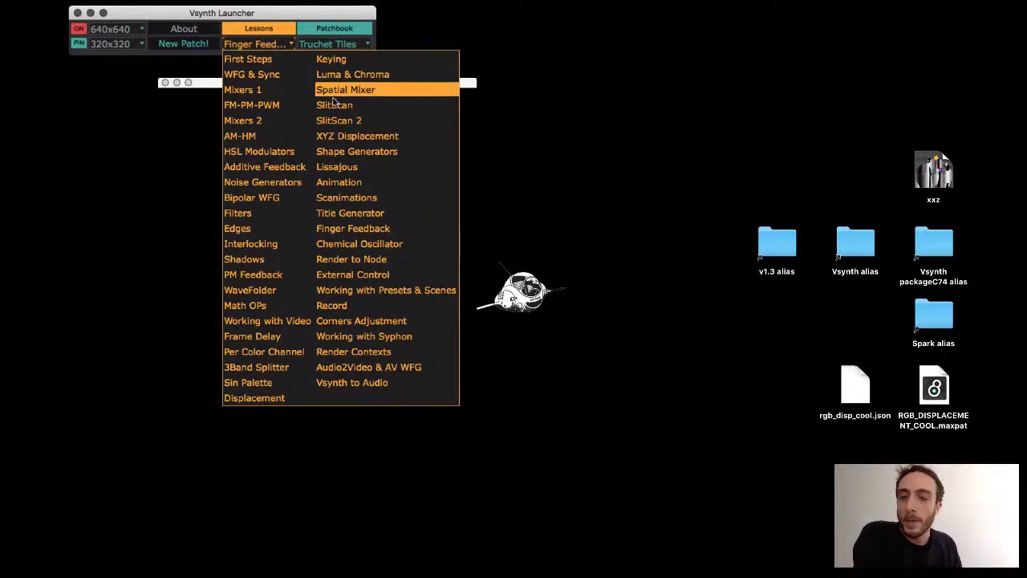
click(274, 276)
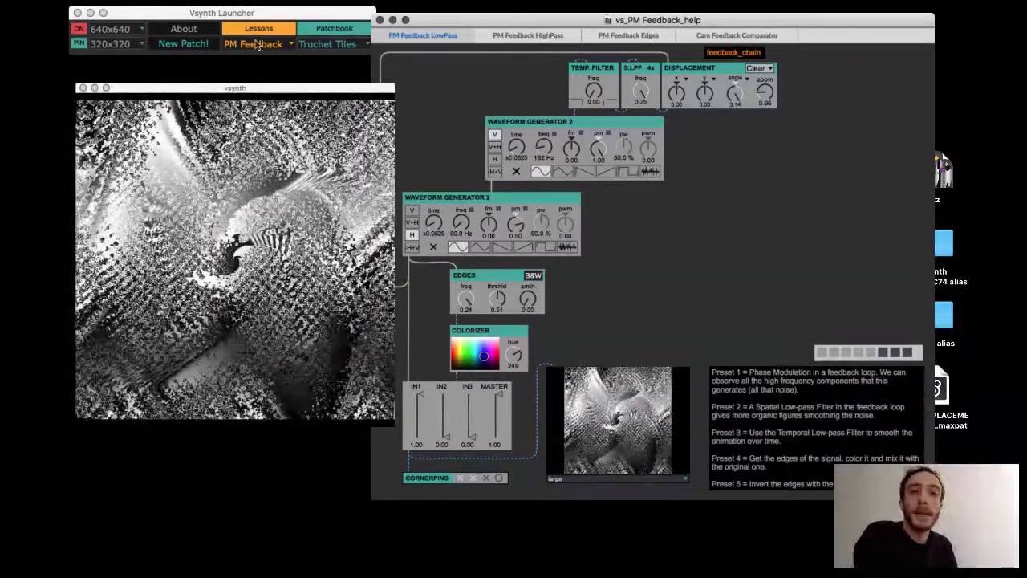
- View the PM Feedback HighPass and Cam Feedback Comparator pages and close the lesson
click(523, 36)
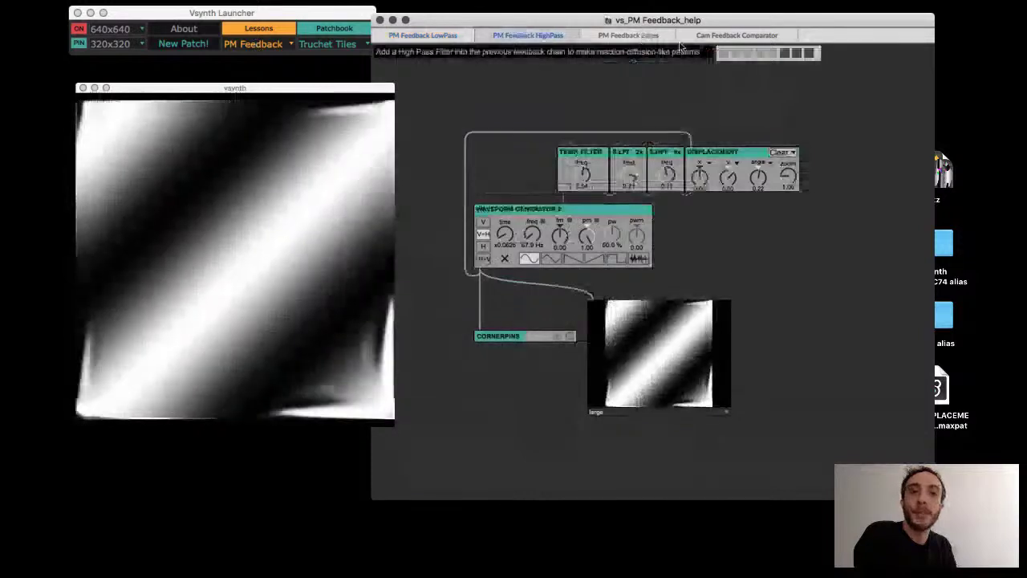
click(716, 39)
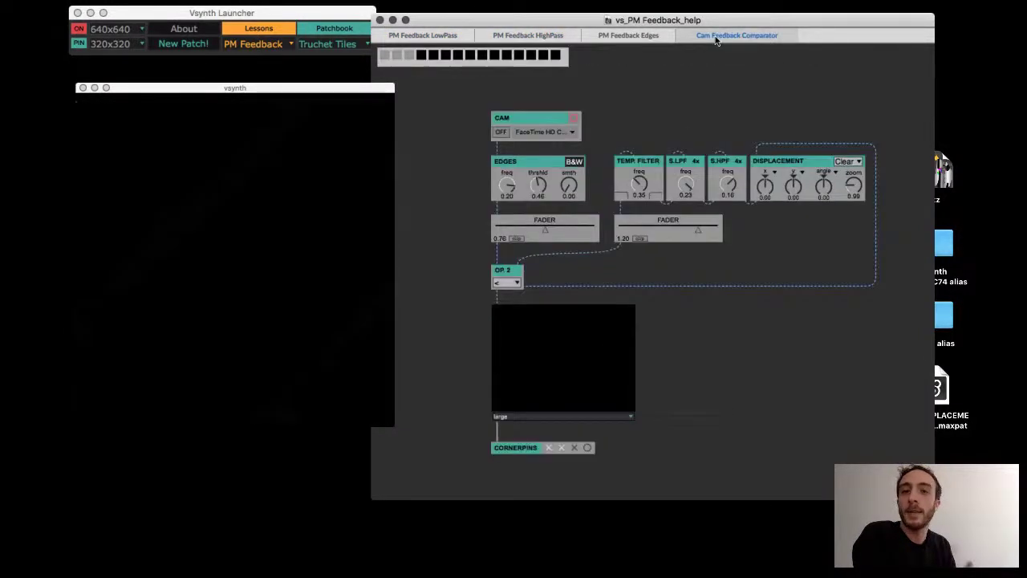
click(379, 20)
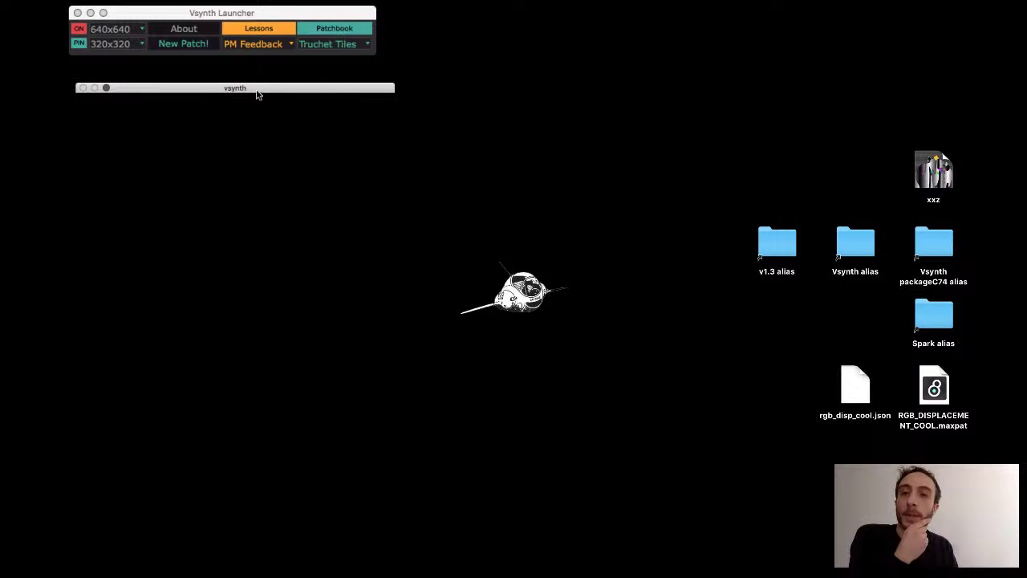
- Look over the launcher's Lessons and Patchbook lists and close the Vsynth Launcher
click(148, 20)
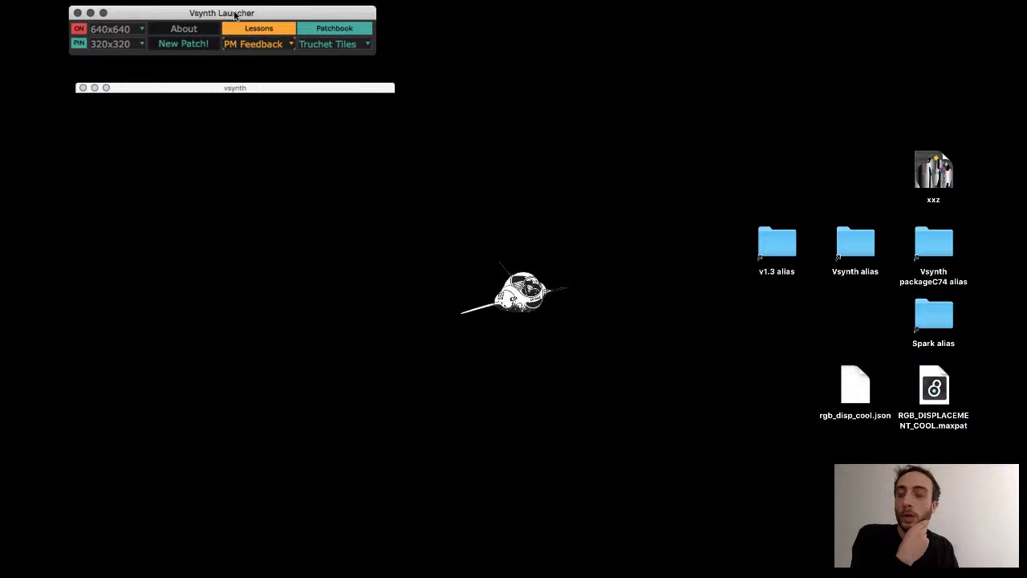
click(262, 45)
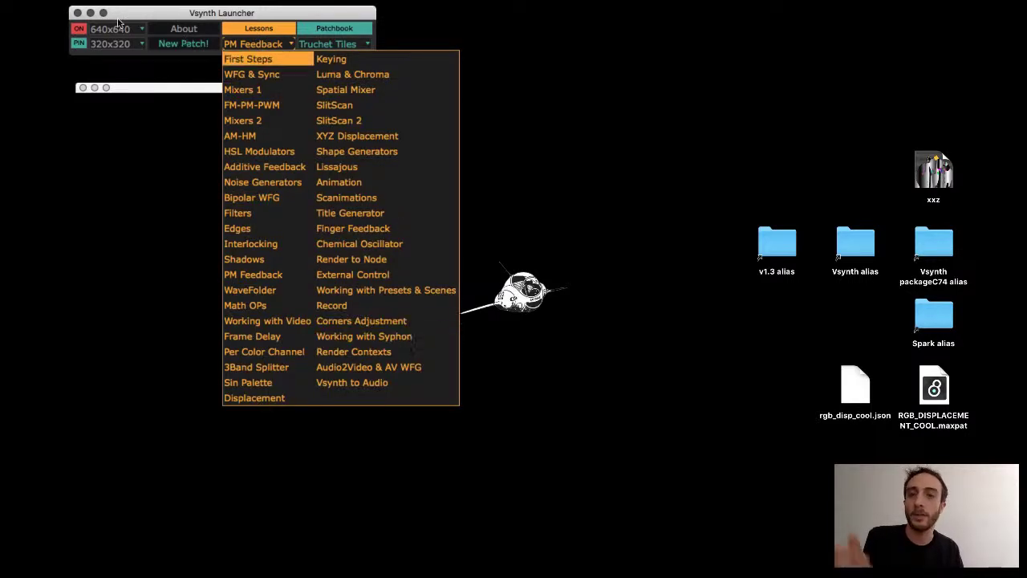
click(313, 45)
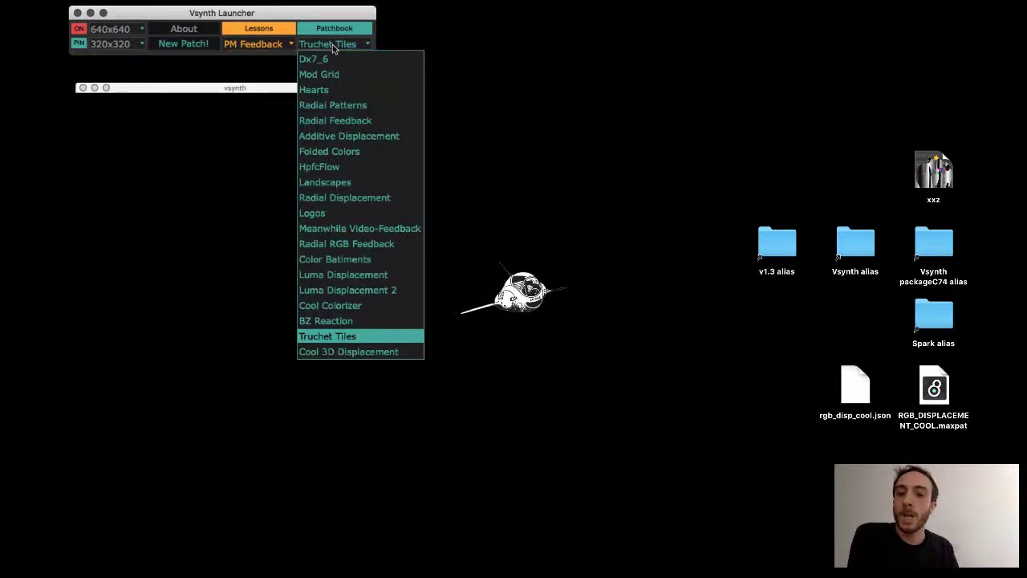
click(126, 6)
click(78, 14)
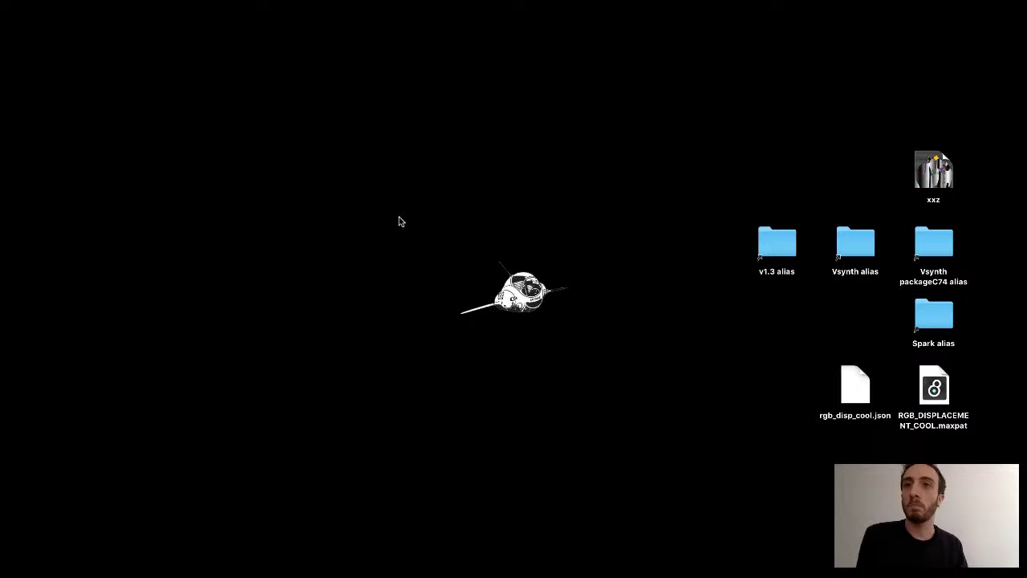
- Switch to Max with a blank patcher, enlarge its window and show the grid
mouse_move(596, 571)
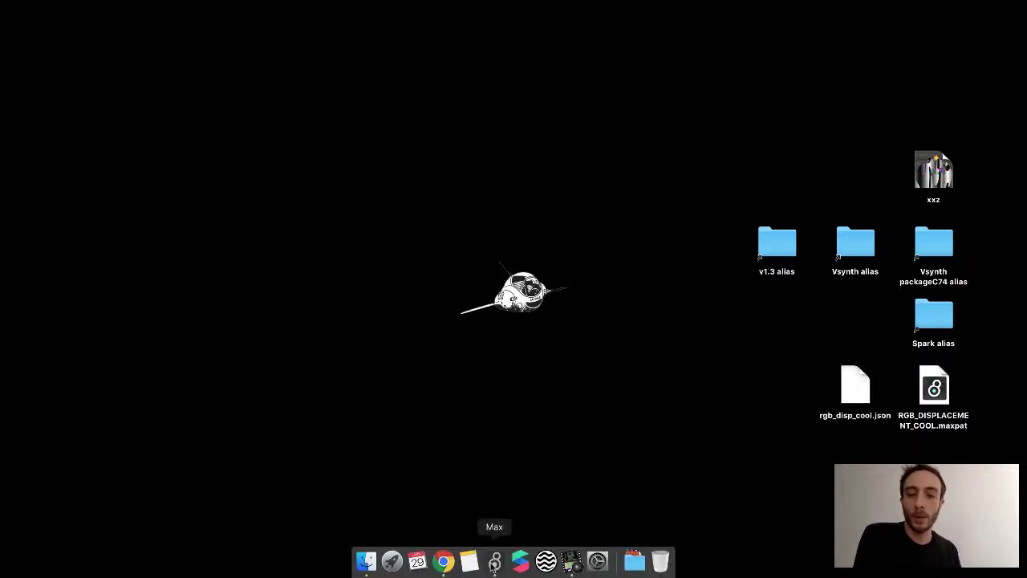
click(494, 563)
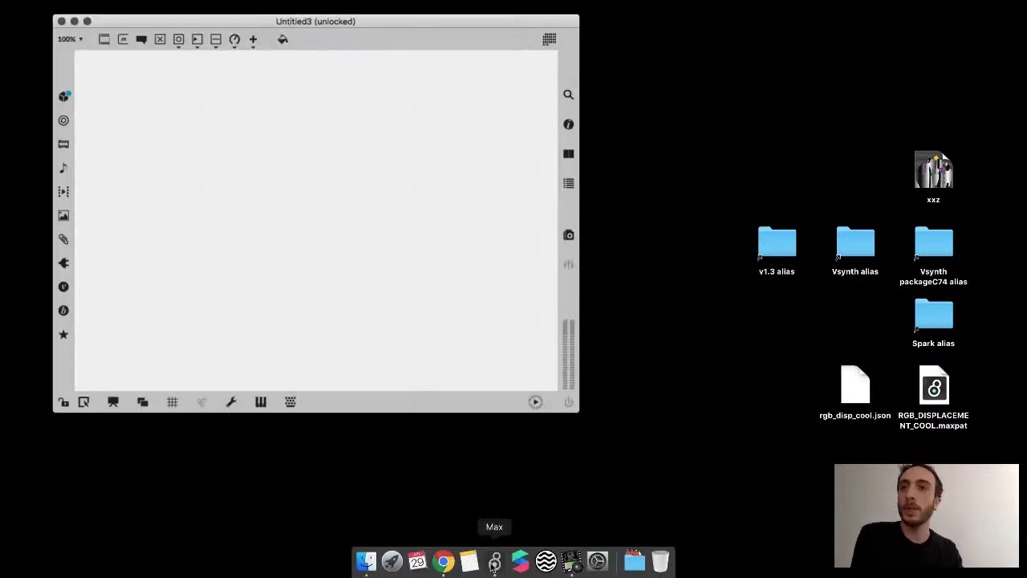
click(88, 22)
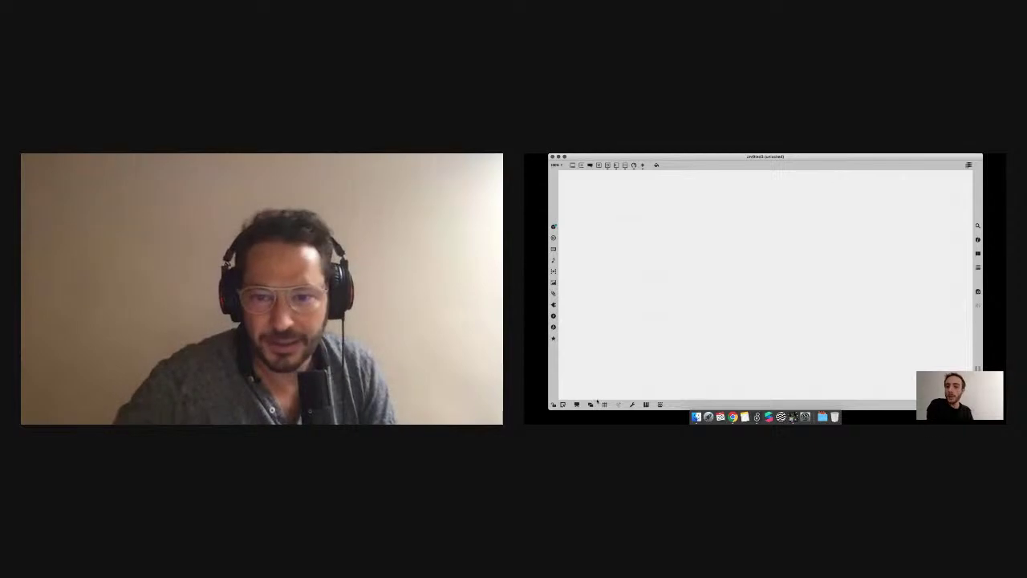
click(604, 404)
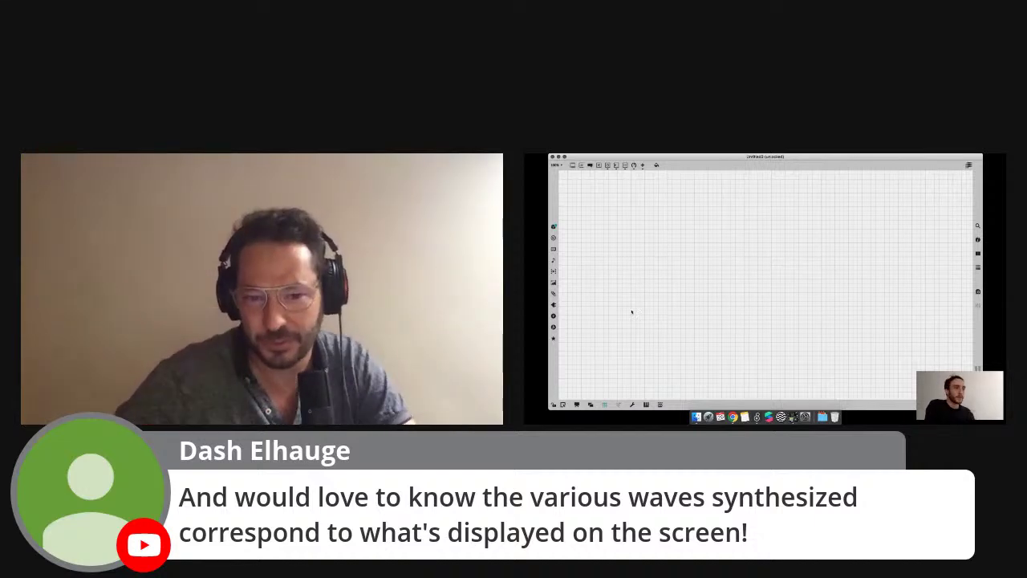
- Insert the Vsynth starter modules into the blank patch and arrange the module menus, signal chain, Render controls and preview window
right_click(597, 226)
mouse_move(633, 278)
mouse_move(690, 296)
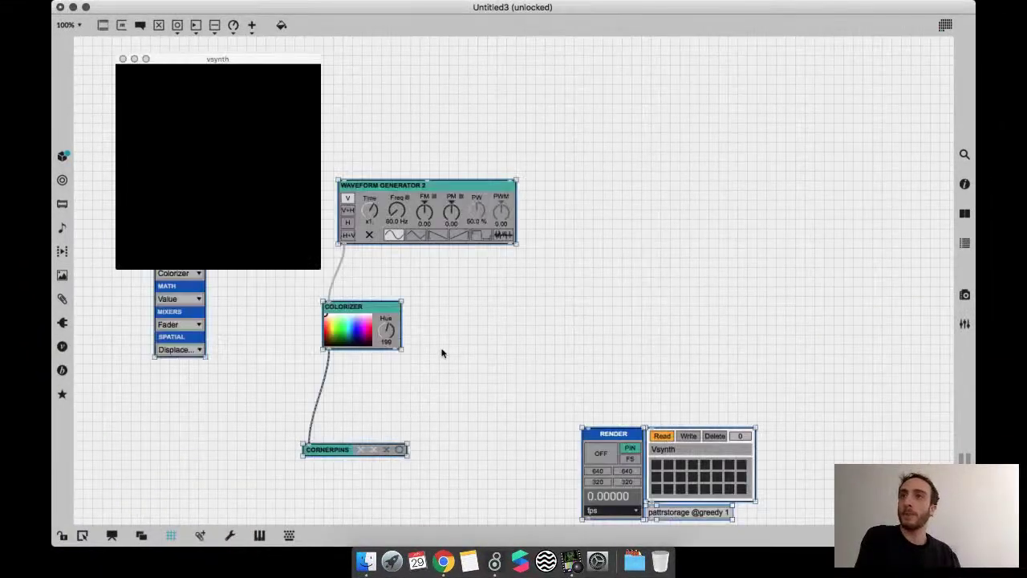
drag(168, 314, 90, 202)
drag(252, 61, 864, 46)
drag(480, 320, 526, 289)
drag(518, 389, 676, 441)
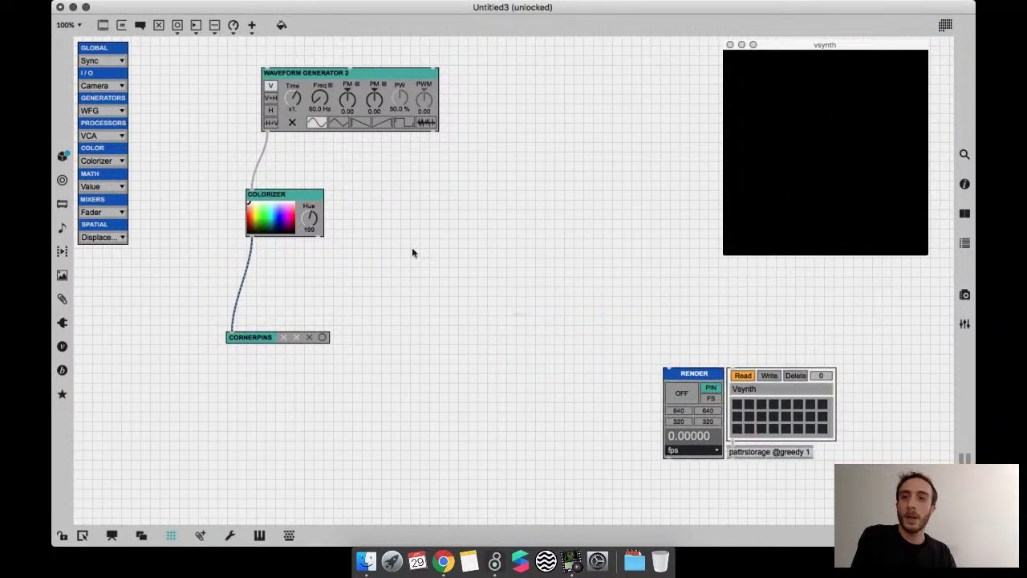
click(118, 95)
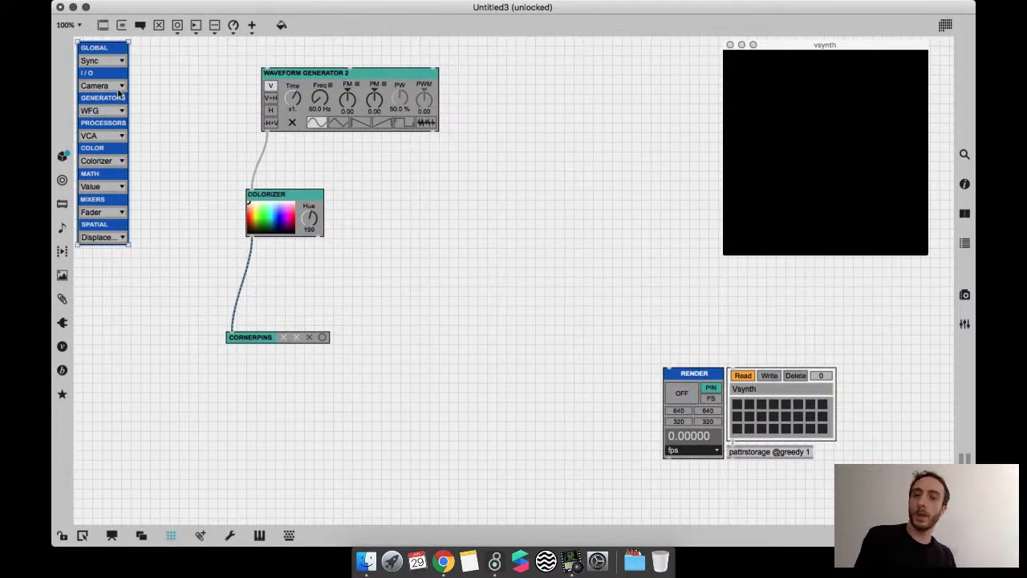
click(118, 86)
click(186, 117)
click(116, 137)
click(149, 146)
- Align the Waveform Generator 2, Colorizer and Cornerpins modules in one vertical column with straight patch cords
drag(335, 85, 314, 97)
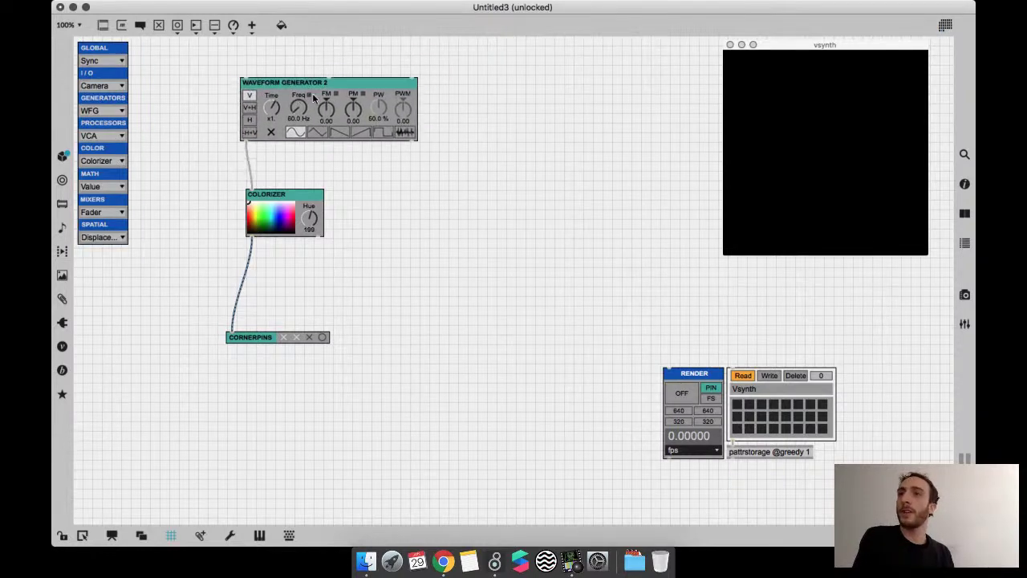
click(485, 219)
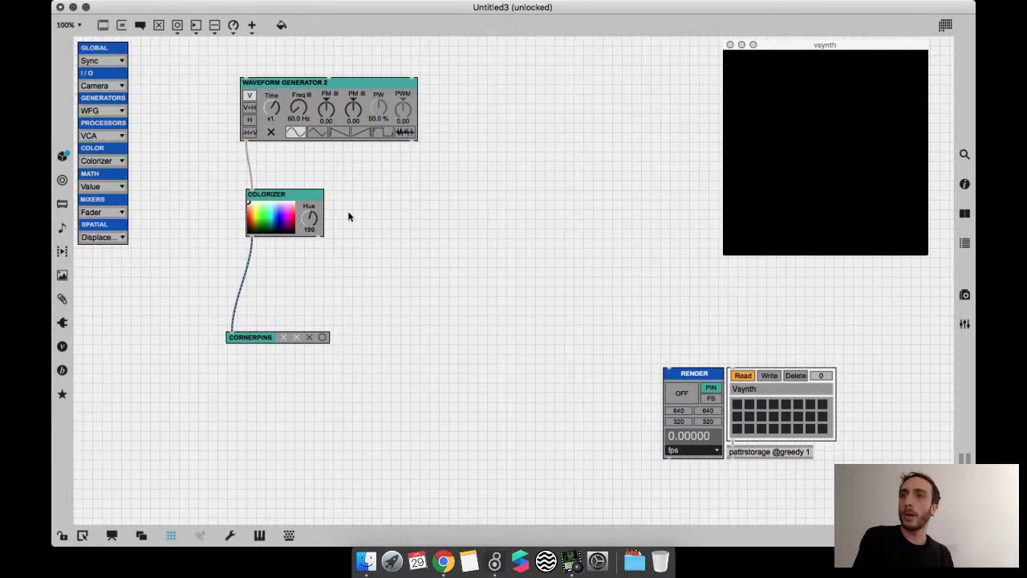
drag(295, 224, 291, 247)
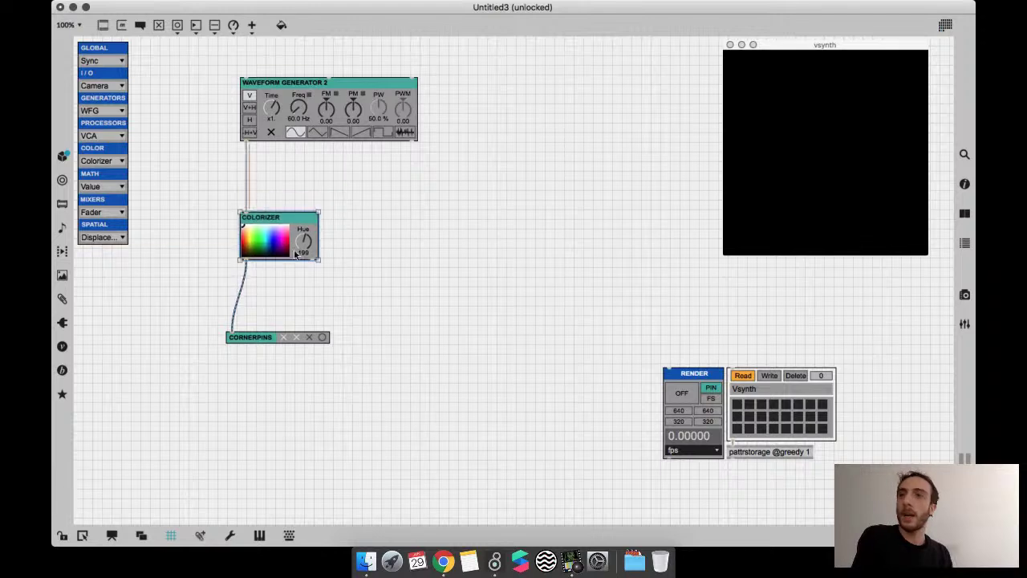
click(300, 340)
key(super+equal)
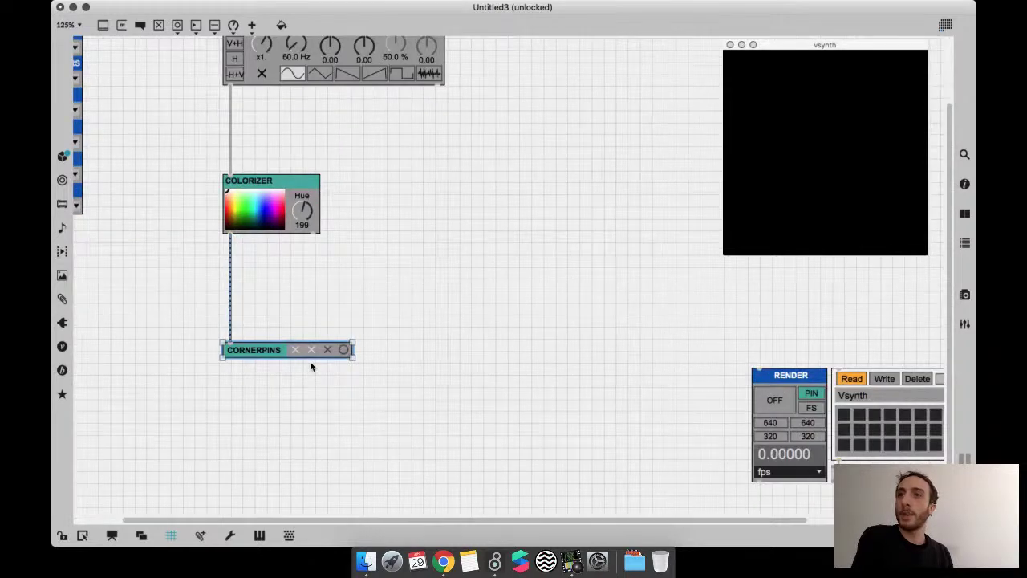
key(super+equal)
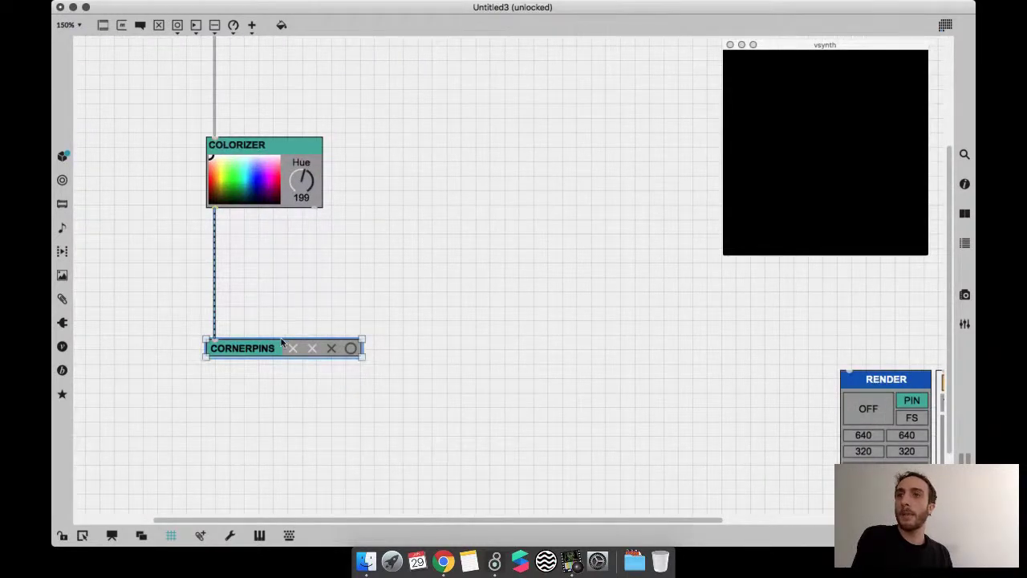
- Shift the preset storage with its pattrstorage object and the Render module a little further away from the signal chain
click(797, 75)
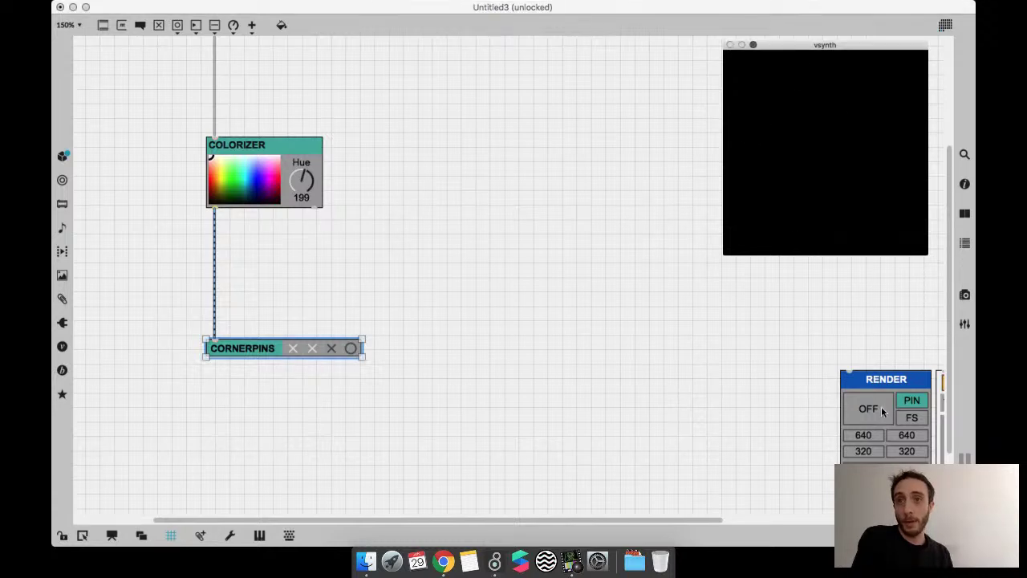
click(427, 232)
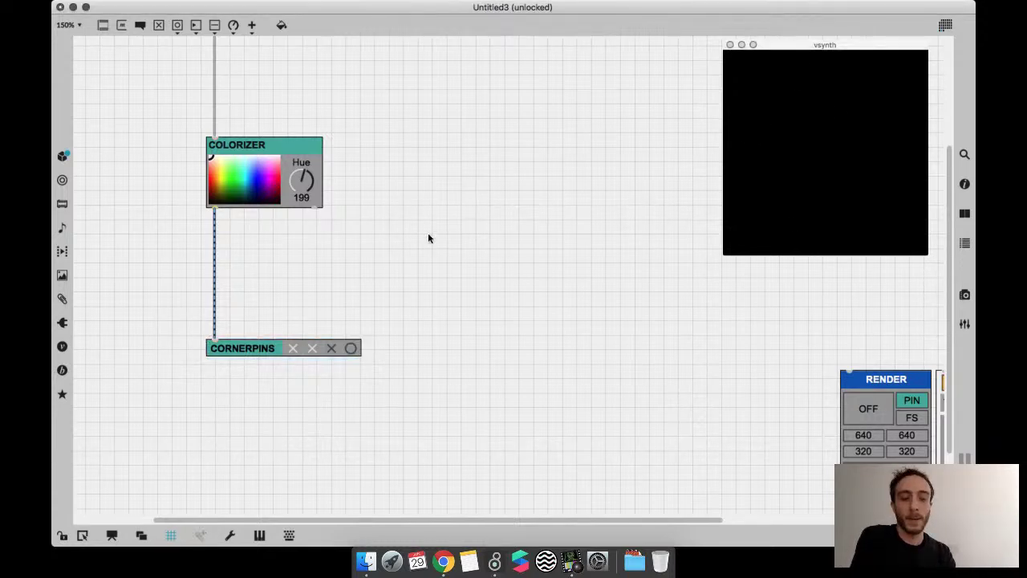
key(super+minus)
scroll(449, 249, right, 2)
scroll(449, 249, up, 1)
click(819, 401)
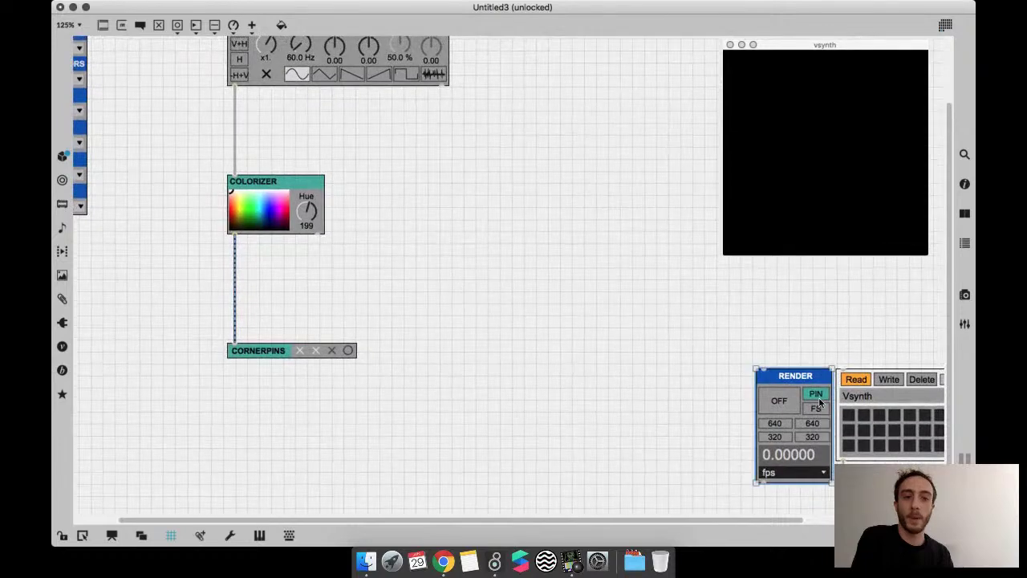
key(super+minus)
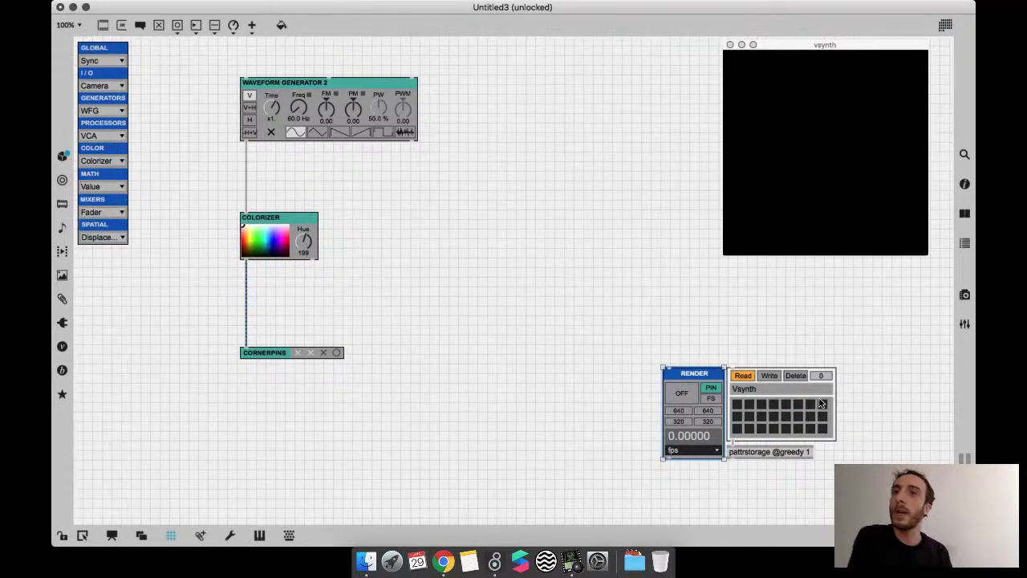
drag(792, 335, 784, 451)
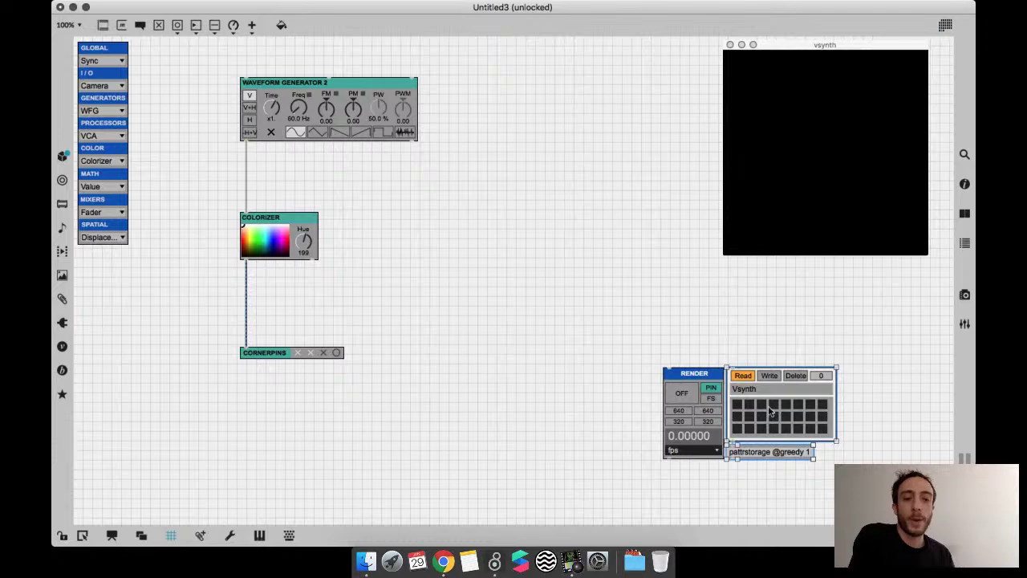
drag(769, 411, 805, 409)
drag(695, 409, 727, 409)
click(734, 334)
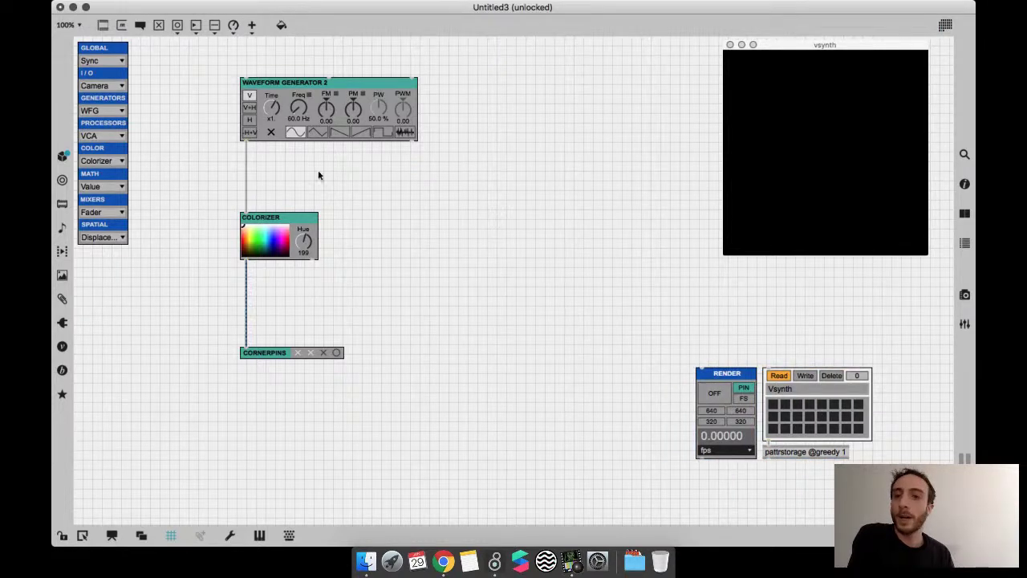
- Delete the Colorizer, connect Waveform Generator 2 directly to Cornerpins, and move the generator down
click(292, 243)
key(BackSpace)
drag(243, 141, 246, 353)
drag(305, 131, 305, 179)
- Lock the patch, turn rendering on and enlarge the vsynth preview window
key(super+e)
click(714, 392)
drag(722, 257, 662, 301)
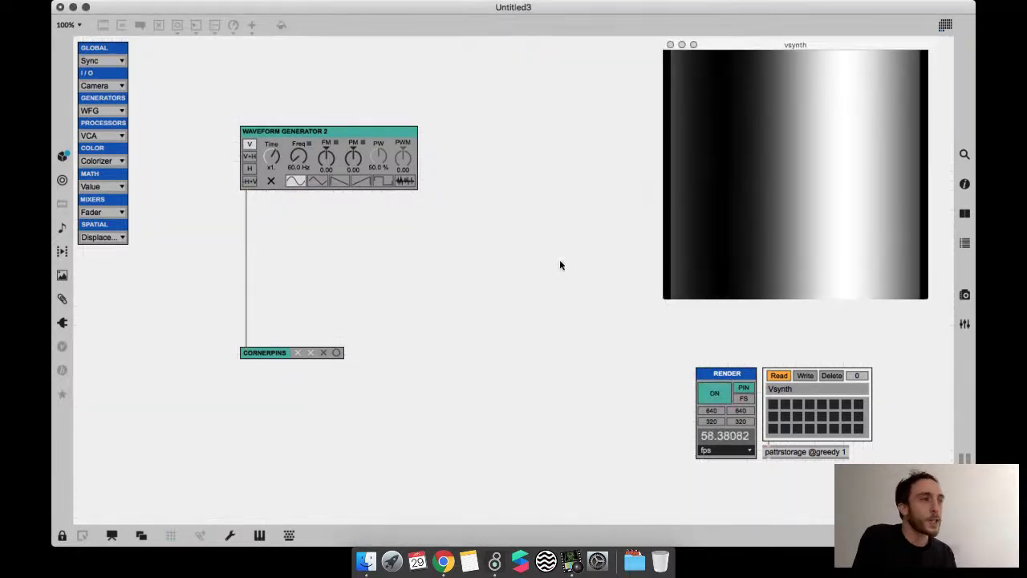
- Set Waveform Generator 2's Time to x0 and its frequency to 205 Hz
key(super+e)
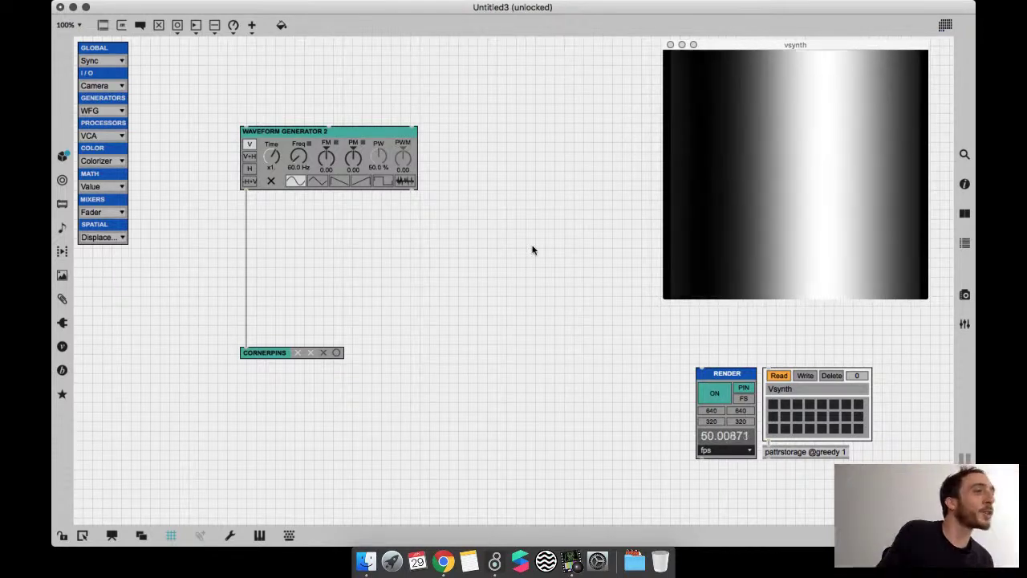
drag(298, 157, 367, 65)
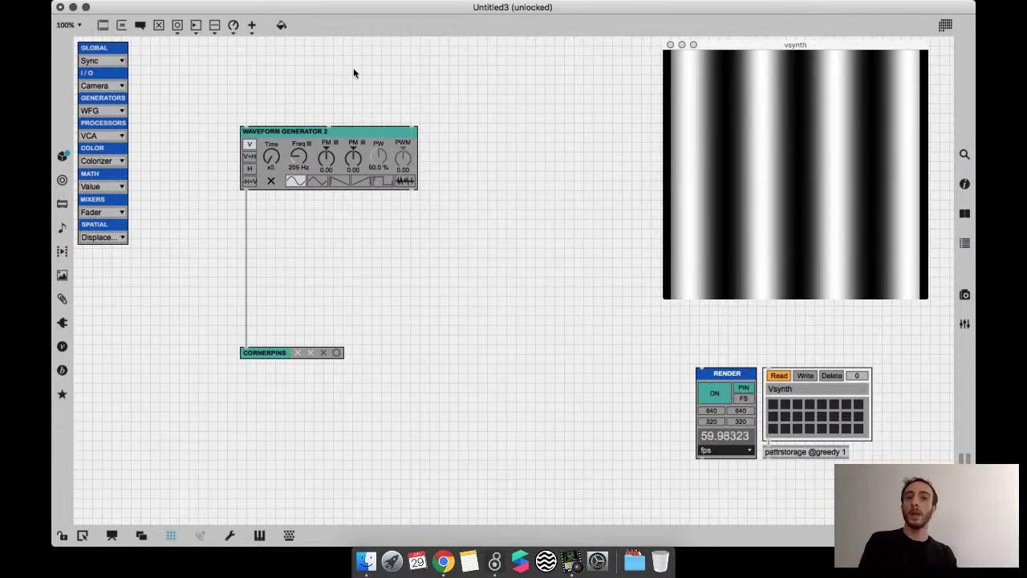
- Add a Scope module below Waveform Generator 2 and connect the generator's output to it
click(122, 63)
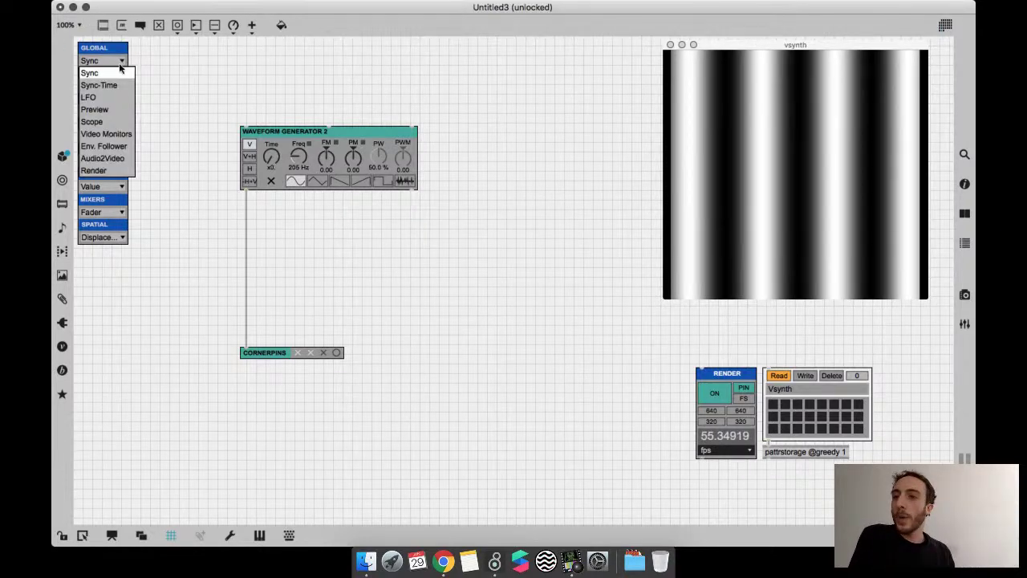
click(120, 121)
drag(201, 101, 340, 268)
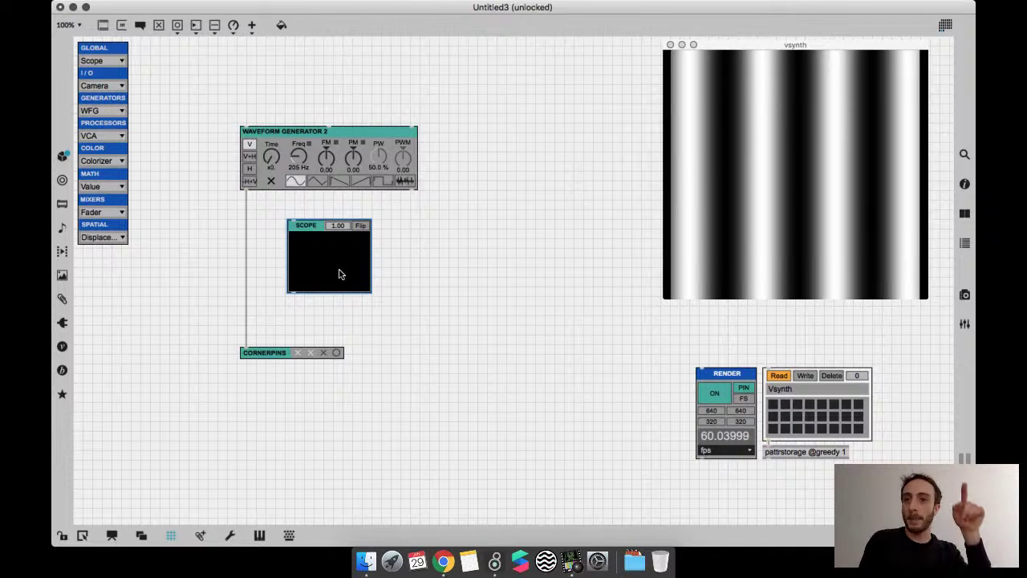
drag(243, 191, 311, 254)
- Lock the patch and lower the sine wave's frequency to 124 Hz
key(super+e)
drag(298, 157, 296, 167)
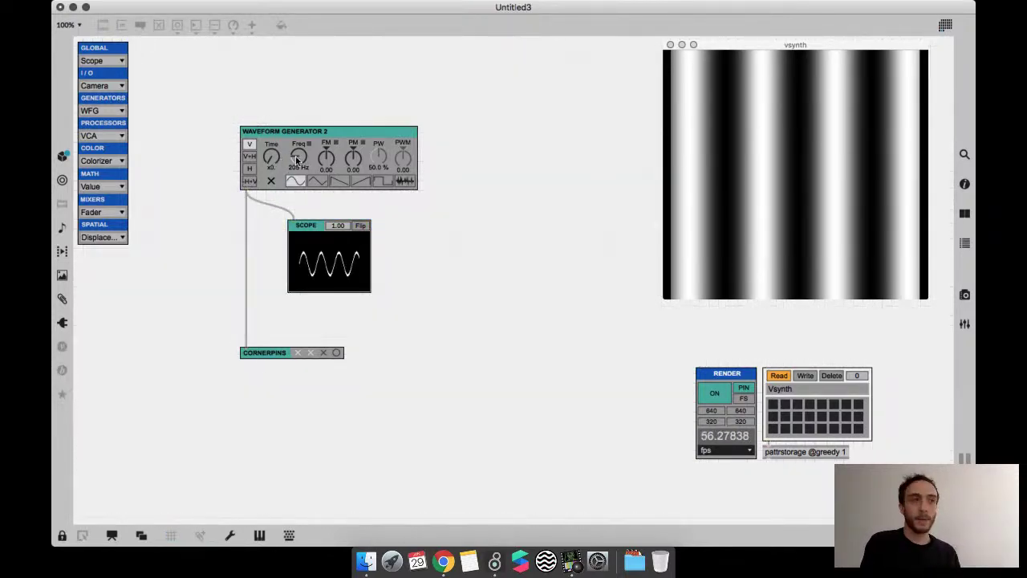
drag(297, 168, 298, 163)
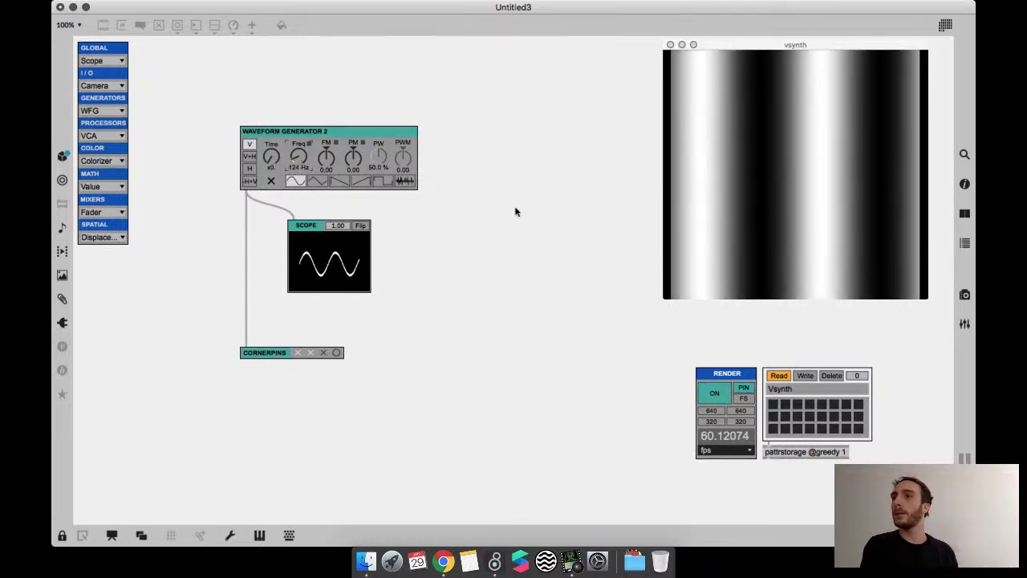
- Unlock the patch, move Cornerpins up closer to the Scope and nudge the preview window, with the modules enlarged to 150%
key(super+e)
scroll(516, 213, up, 5)
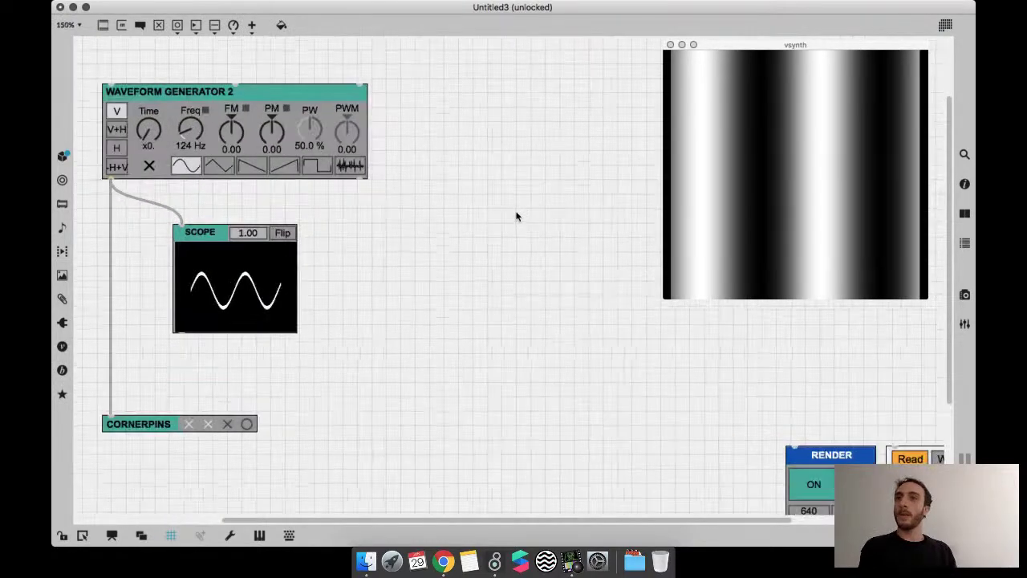
scroll(516, 214, left, 4)
scroll(516, 213, up, 3)
scroll(516, 215, left, 5)
scroll(516, 215, down, 3)
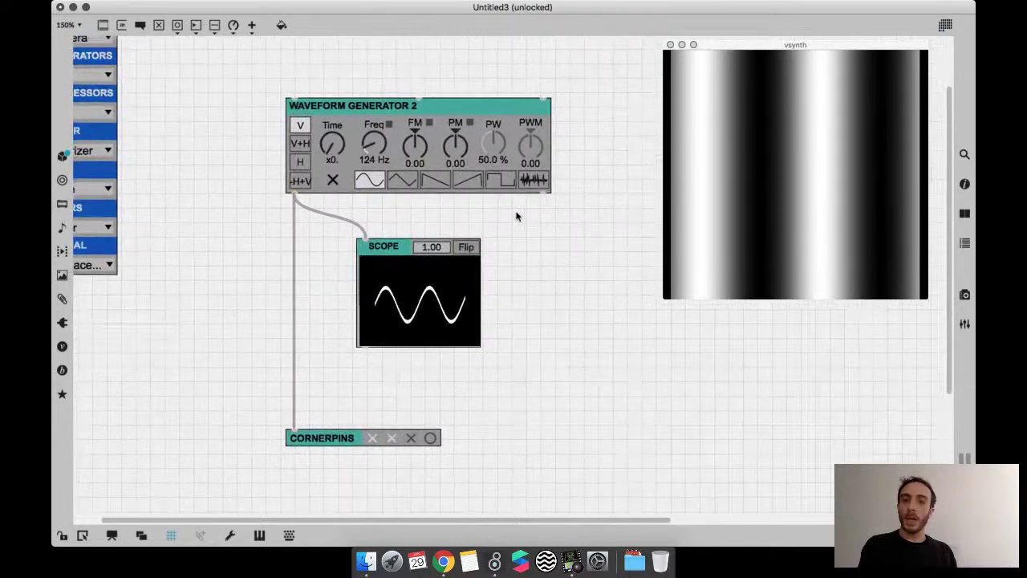
scroll(516, 215, up, 5)
scroll(515, 215, left, 2)
drag(450, 507, 460, 453)
drag(565, 470, 396, 198)
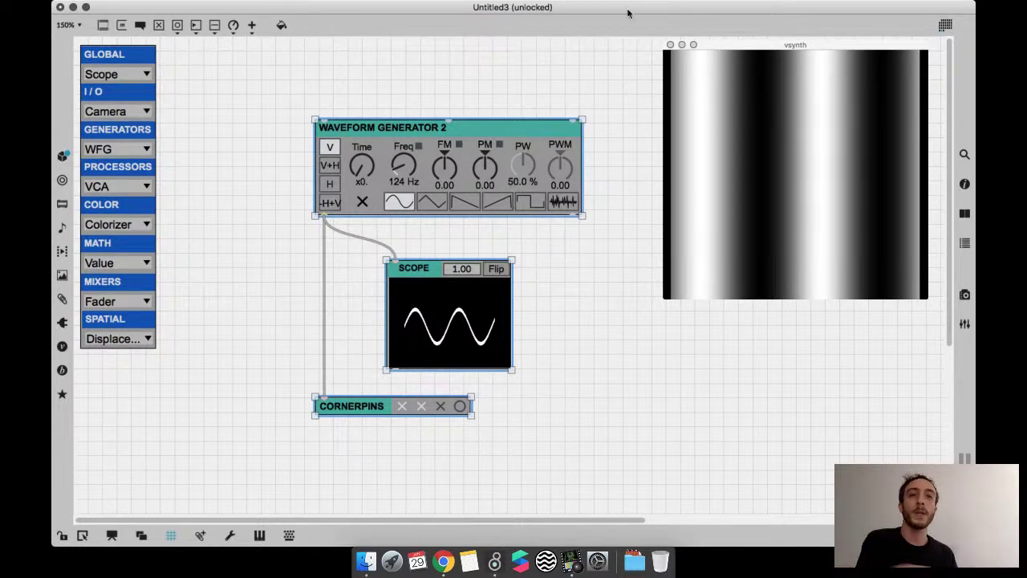
mouse_move(761, 49)
mouse_down()
mouse_move(733, 49)
mouse_move(768, 64)
mouse_move(761, 54)
mouse_up()
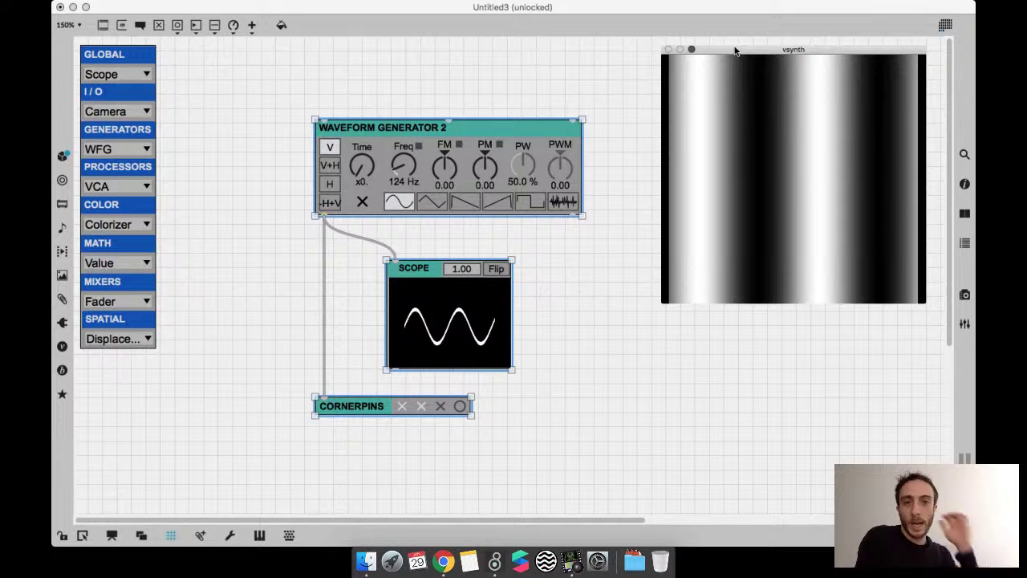
- Lock the patch and vary the sine wave's frequency through 164, 100 and 454 Hz, ending at 84.1 Hz
key(super+e)
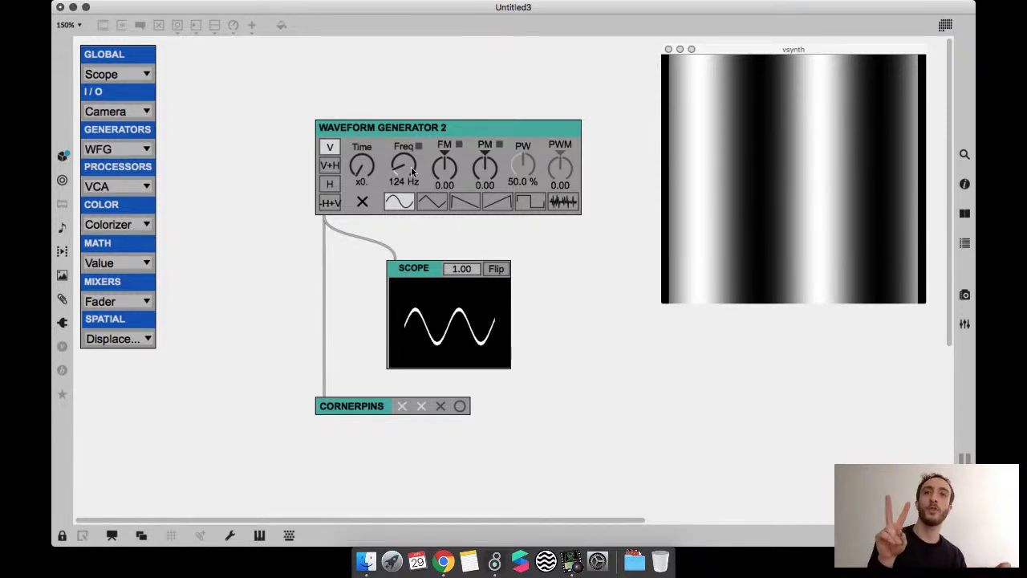
drag(403, 160, 404, 163)
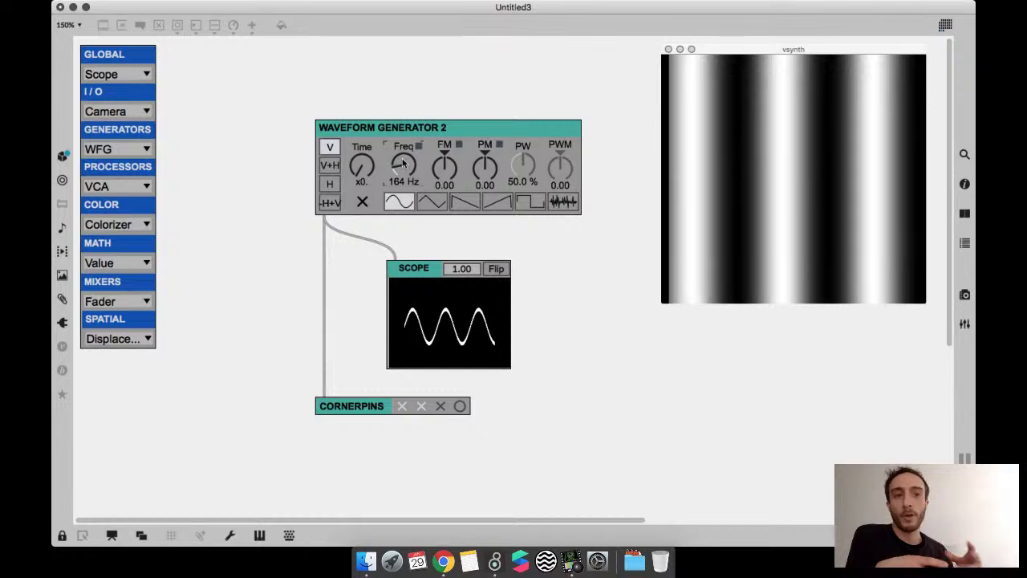
drag(403, 163, 410, 165)
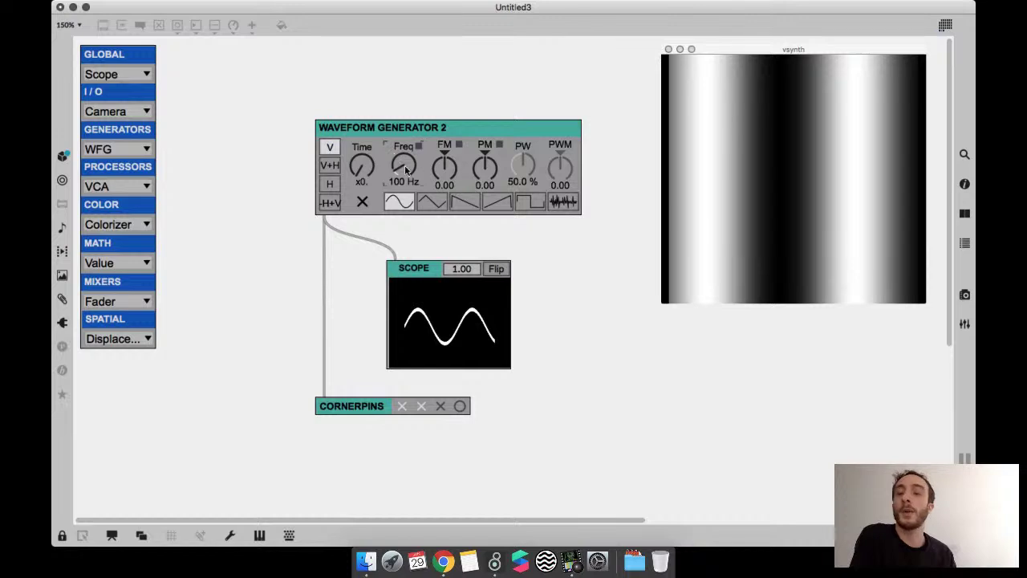
drag(402, 168, 388, 131)
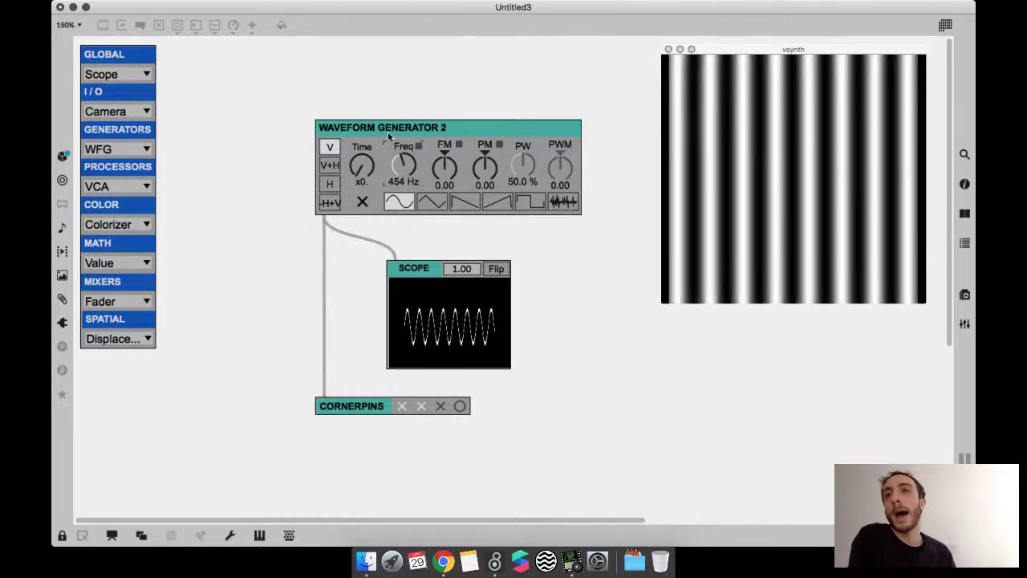
drag(388, 132, 396, 165)
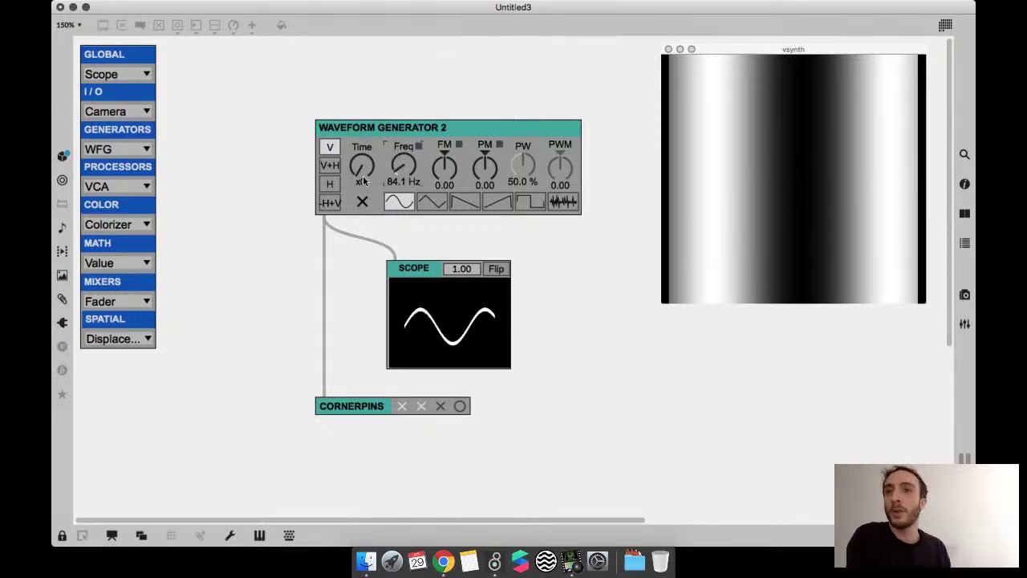
- Animate the sine wave with Time at x1 and 148 Hz, and return it to x0 and 100 Hz
mouse_move(363, 182)
mouse_down()
mouse_move(350, 110)
mouse_move(359, 166)
mouse_up()
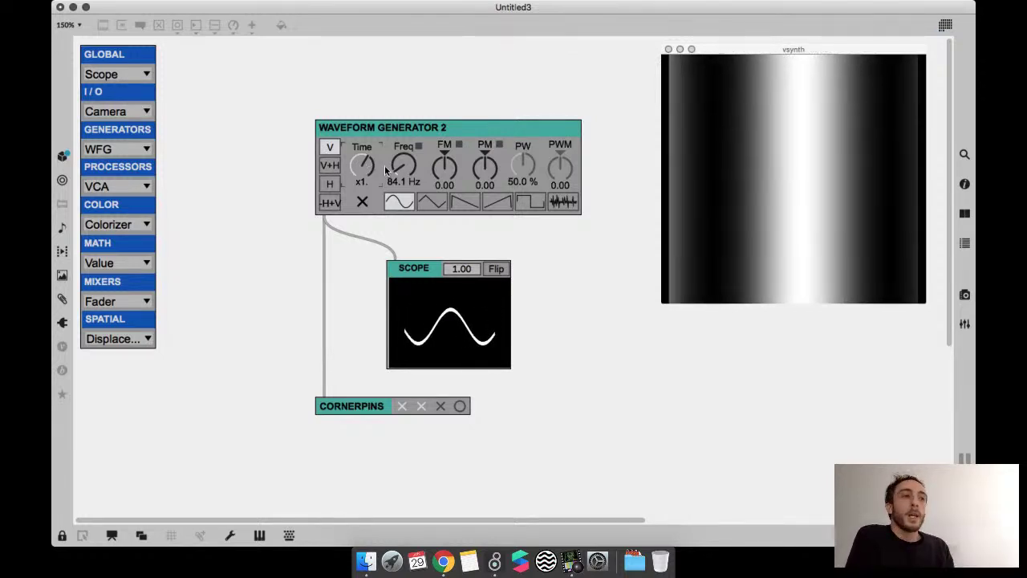
drag(398, 174, 401, 165)
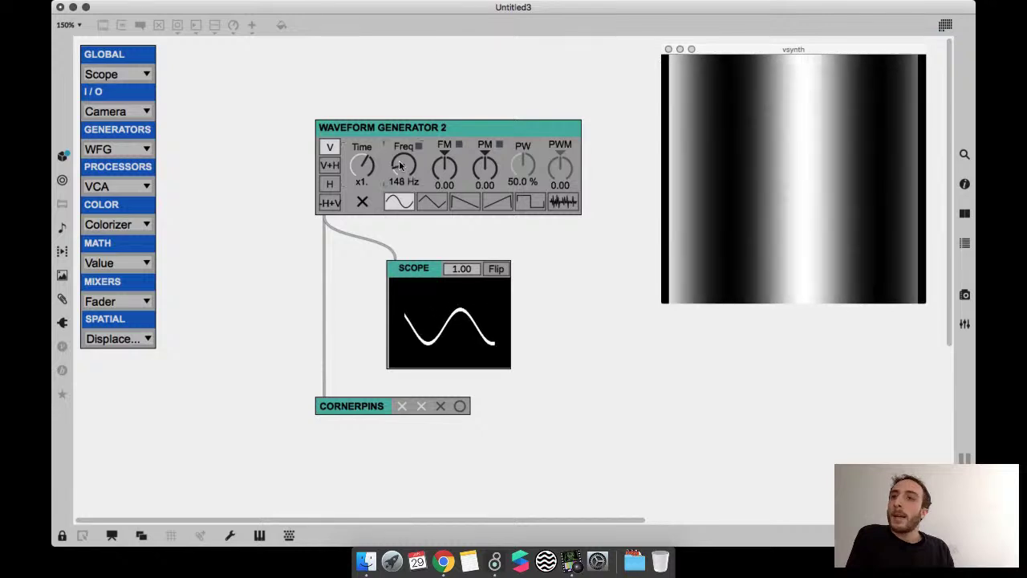
drag(408, 173, 406, 200)
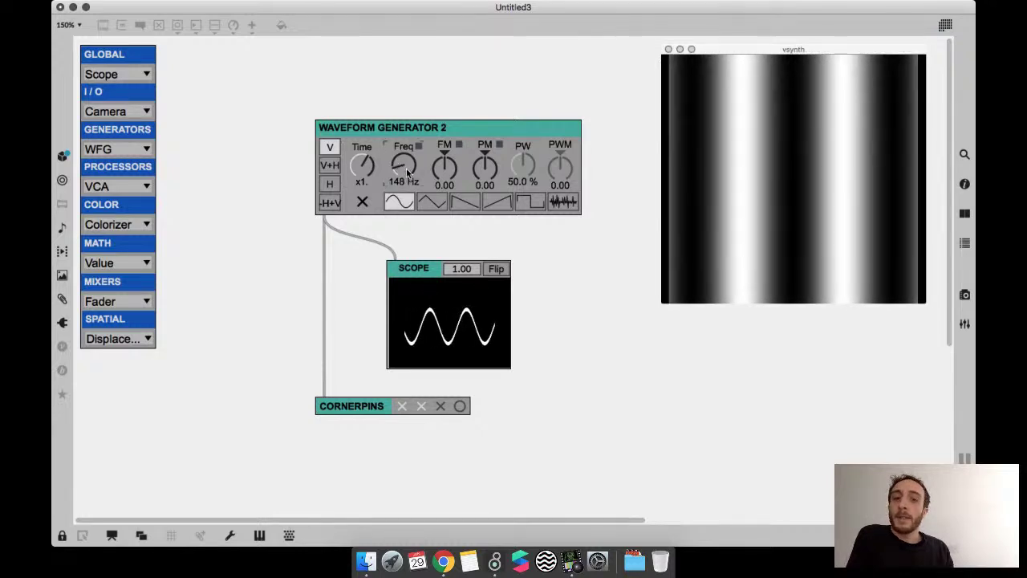
- Switch the generator to the triangle waveform and set its frequency to 156 Hz
click(431, 201)
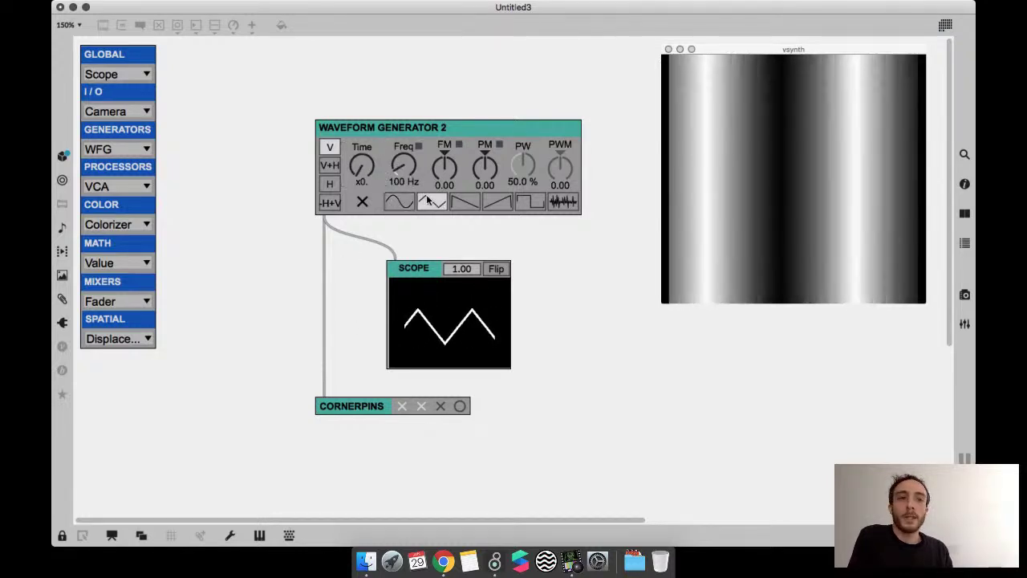
drag(421, 186, 406, 165)
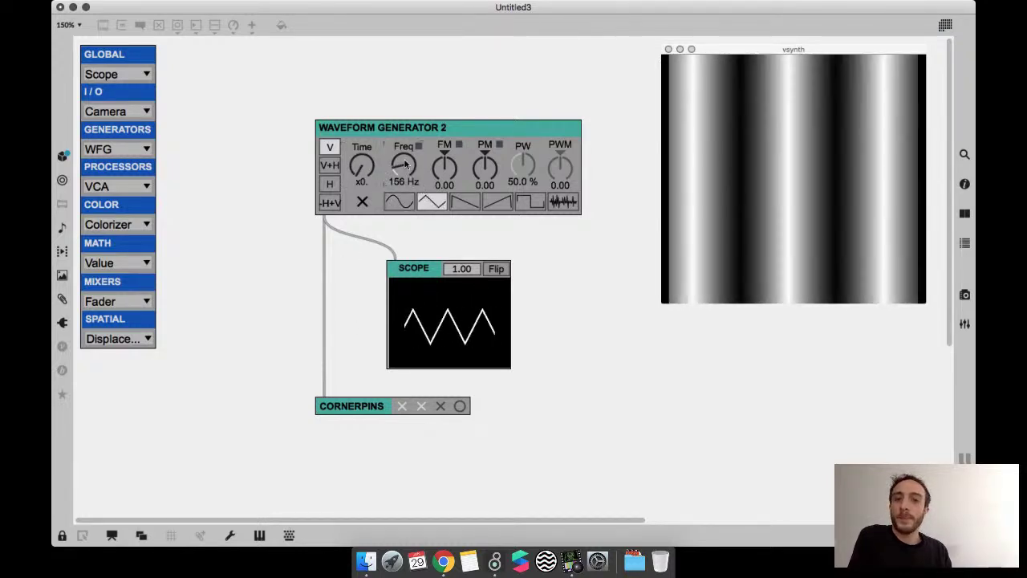
- Try both sawtooth waveforms on Waveform Generator 2, set its frequency to 132 Hz, and switch it to the square wave
click(462, 200)
mouse_move(403, 166)
mouse_down()
mouse_move(428, 184)
mouse_move(406, 164)
mouse_up()
click(495, 205)
click(526, 202)
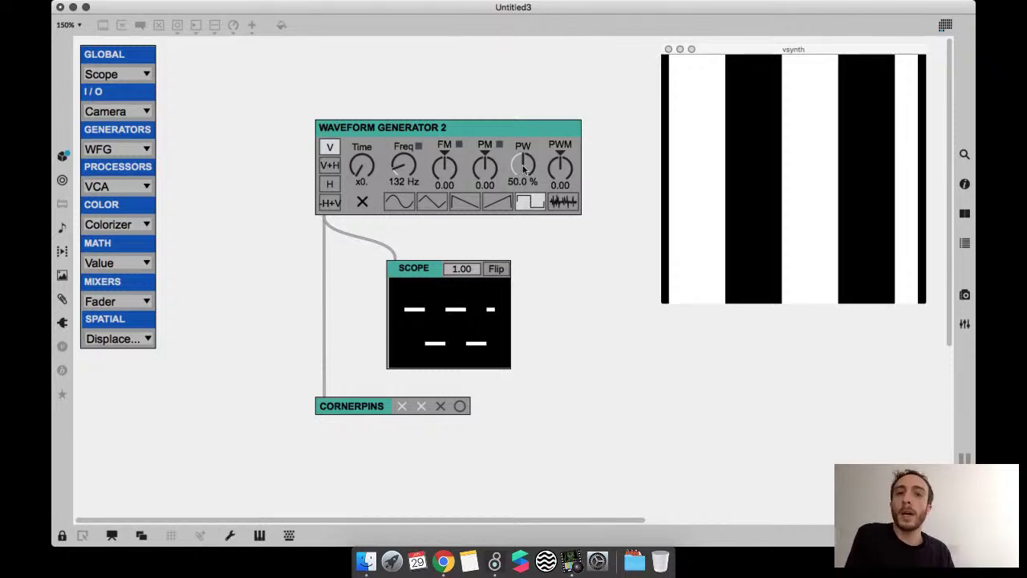
- Vary the square wave's pulse width and return it to 50.0%, and switch the generator to the noise waveform
mouse_move(529, 167)
mouse_down()
mouse_move(533, 125)
mouse_move(524, 205)
mouse_move(539, 148)
mouse_move(530, 166)
mouse_move(530, 158)
mouse_up()
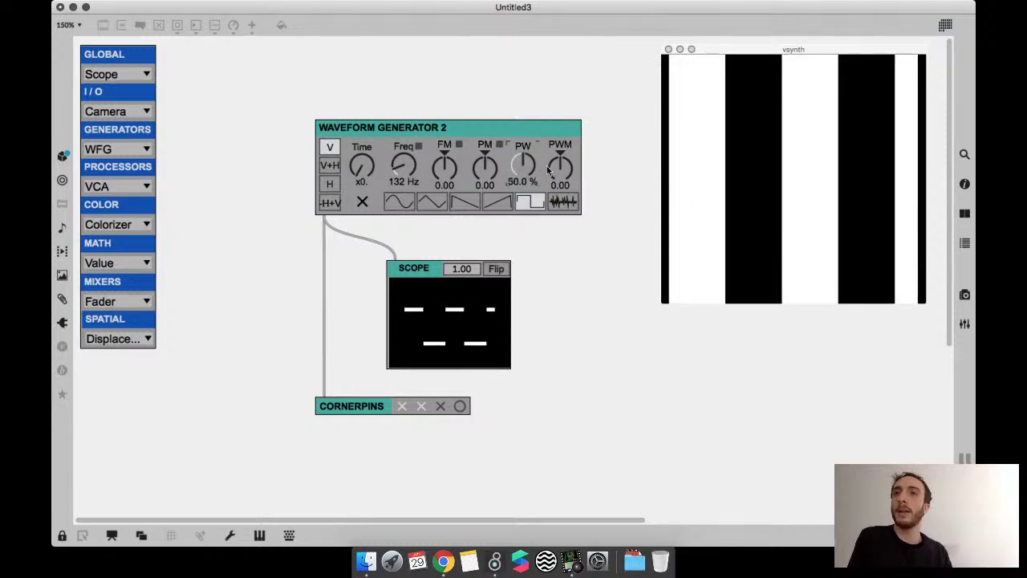
drag(762, 53, 752, 55)
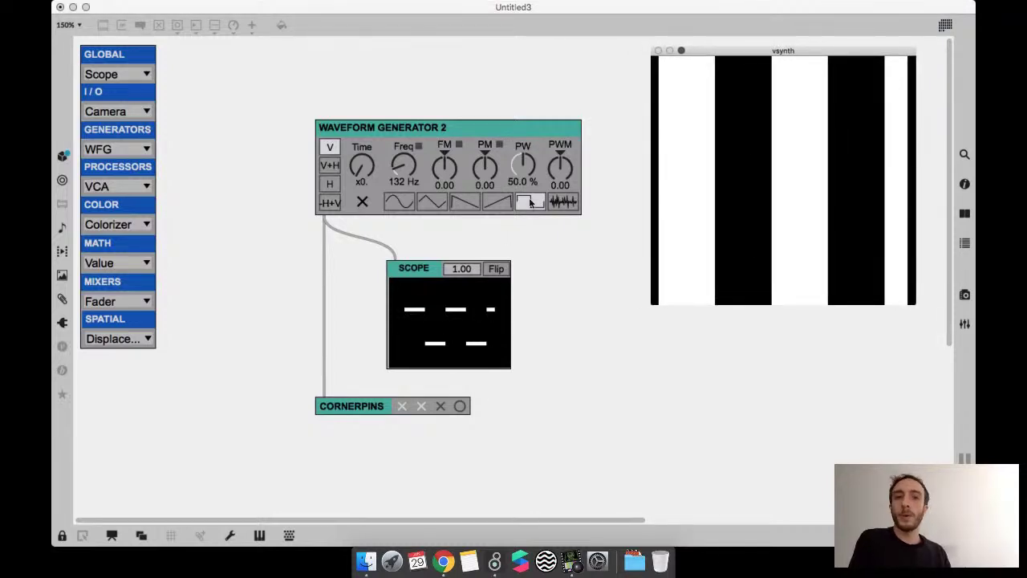
mouse_move(528, 168)
mouse_down()
mouse_move(524, 153)
mouse_move(524, 187)
mouse_move(525, 168)
mouse_up()
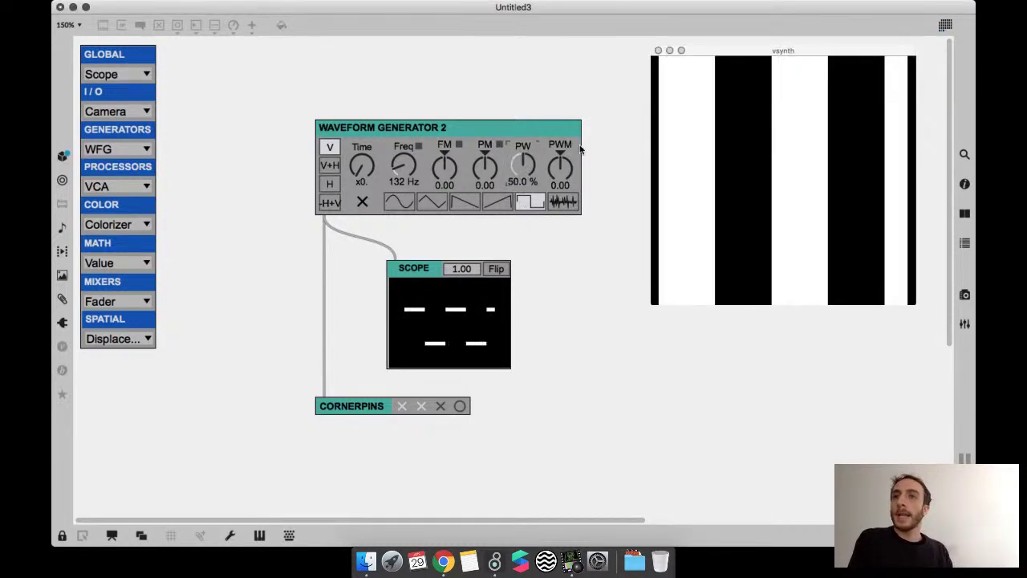
click(566, 206)
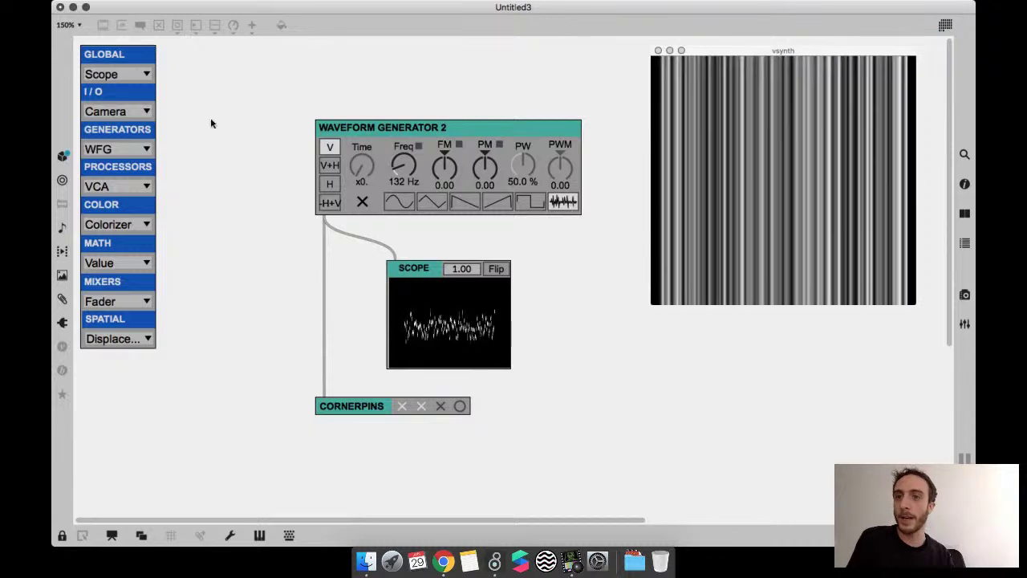
- Add a White Noise module beside the generator, try it as the source for the Scope and Cornerpins, and undo the rerouting
click(138, 150)
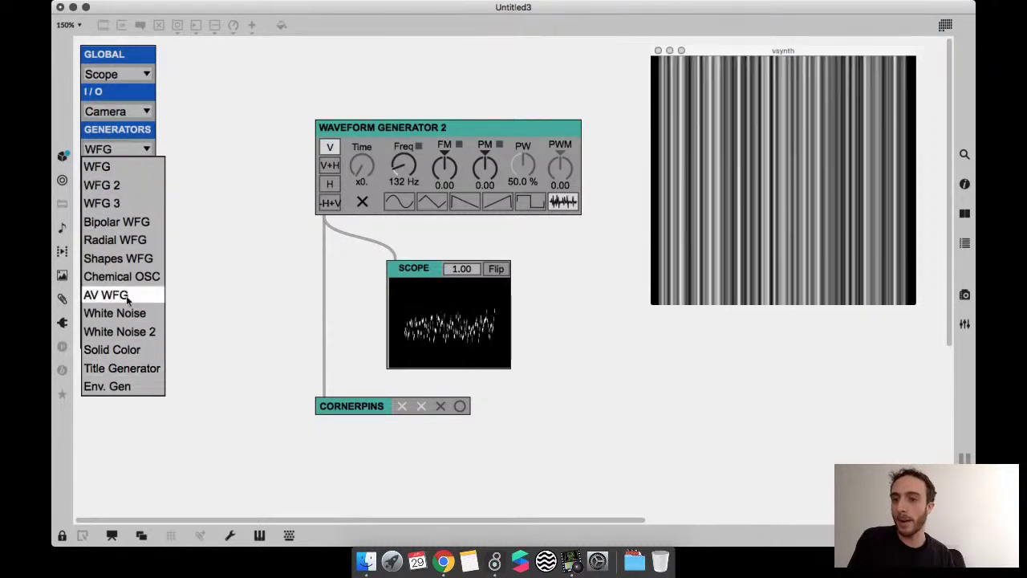
click(115, 317)
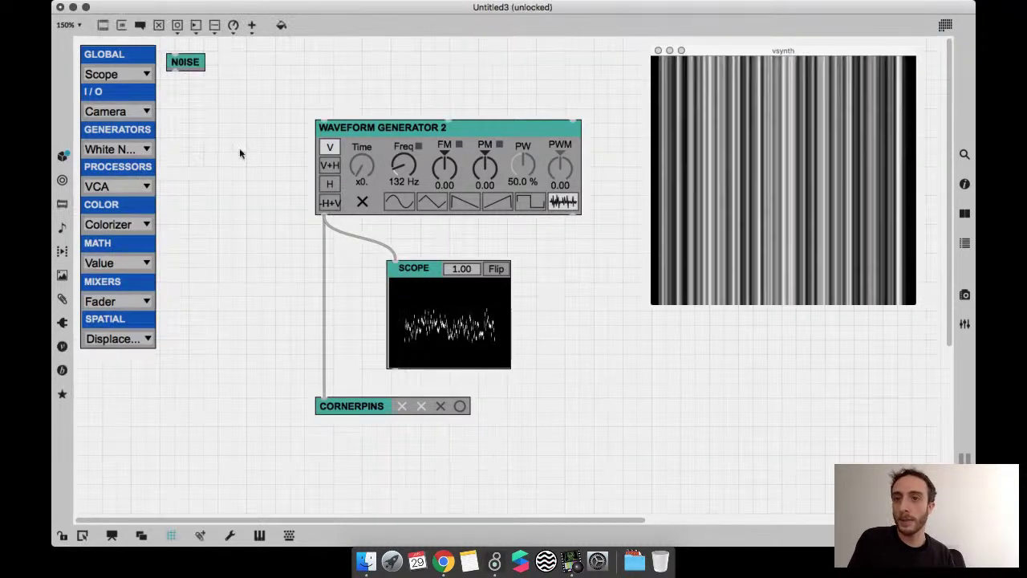
drag(324, 215, 230, 165)
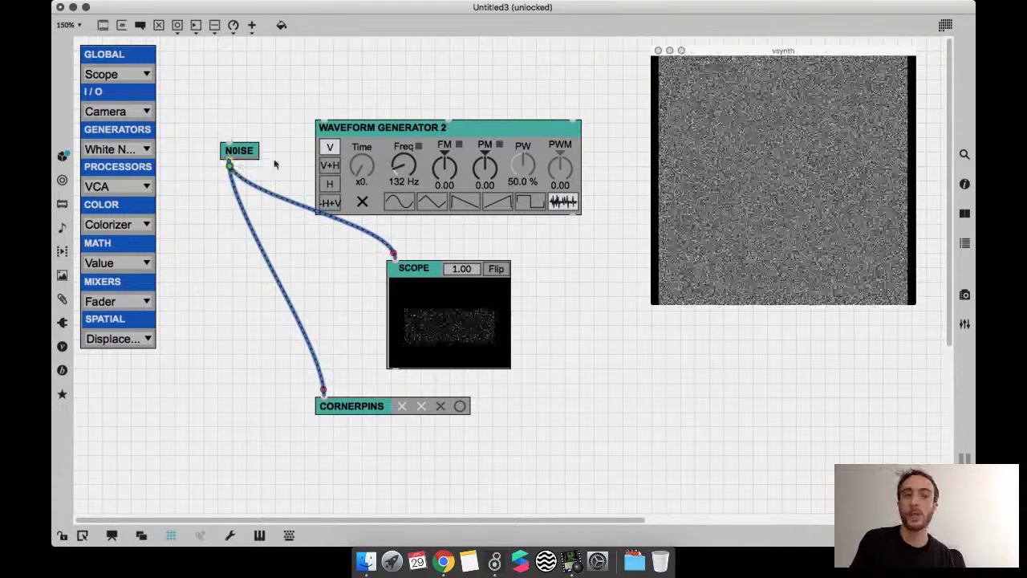
key(super+z)
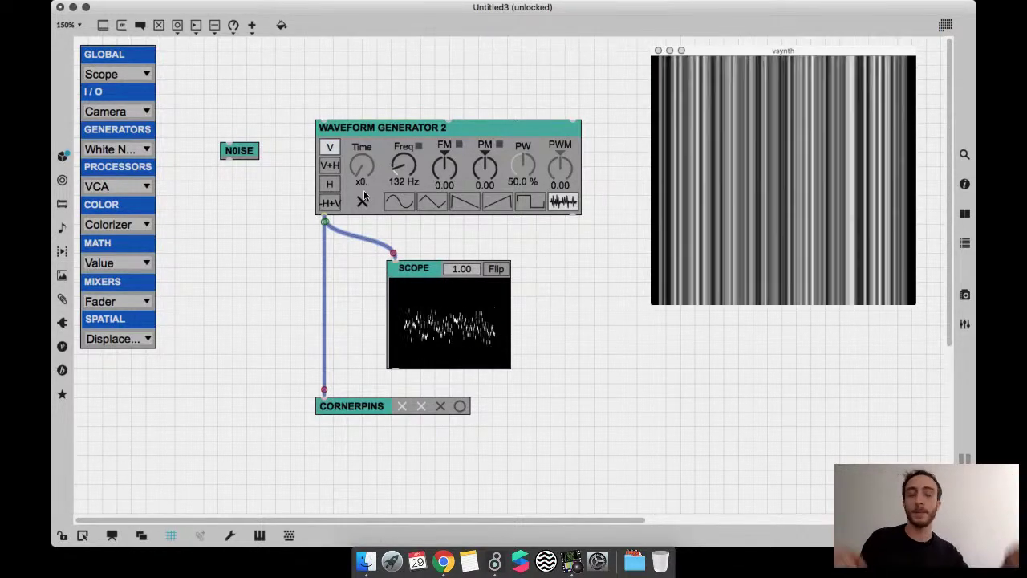
- Try the V+H and H orientations, return to V, switch to the sine wave at 148 Hz, and lock the patch
click(330, 165)
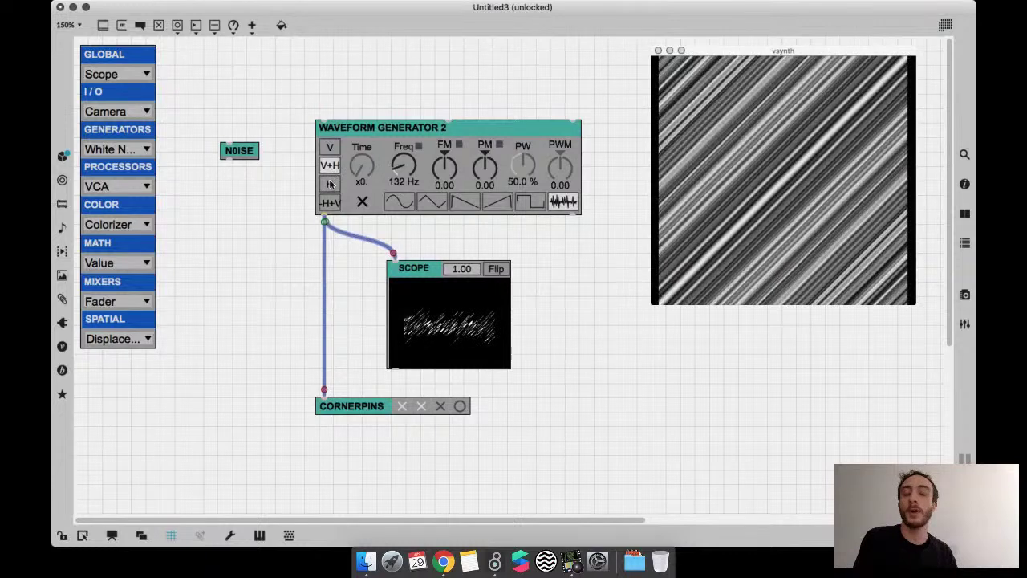
click(329, 184)
click(329, 147)
mouse_move(403, 168)
mouse_down()
mouse_move(397, 181)
mouse_move(403, 156)
mouse_up()
click(399, 201)
key(super+e)
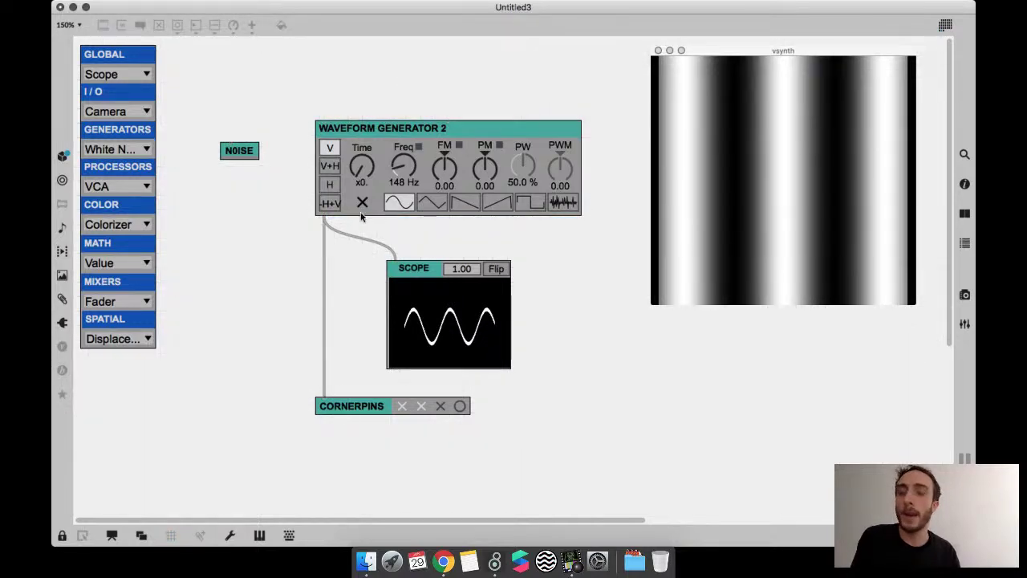
- Vary the sine wave's frequency through 76.1 and 156 Hz, ending at 116 Hz with Time at x0
drag(403, 174, 403, 179)
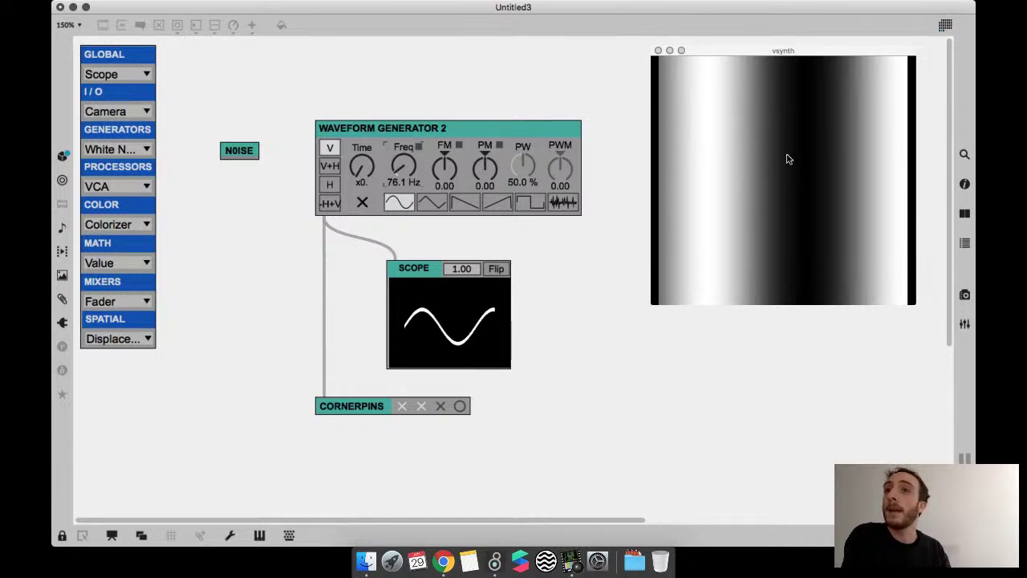
drag(405, 167, 404, 163)
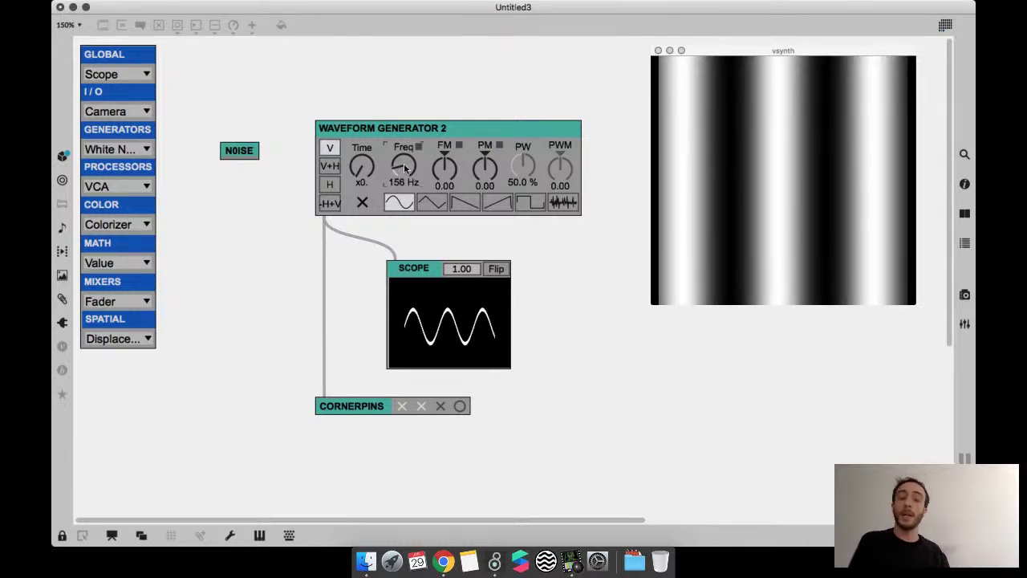
drag(362, 170, 405, 171)
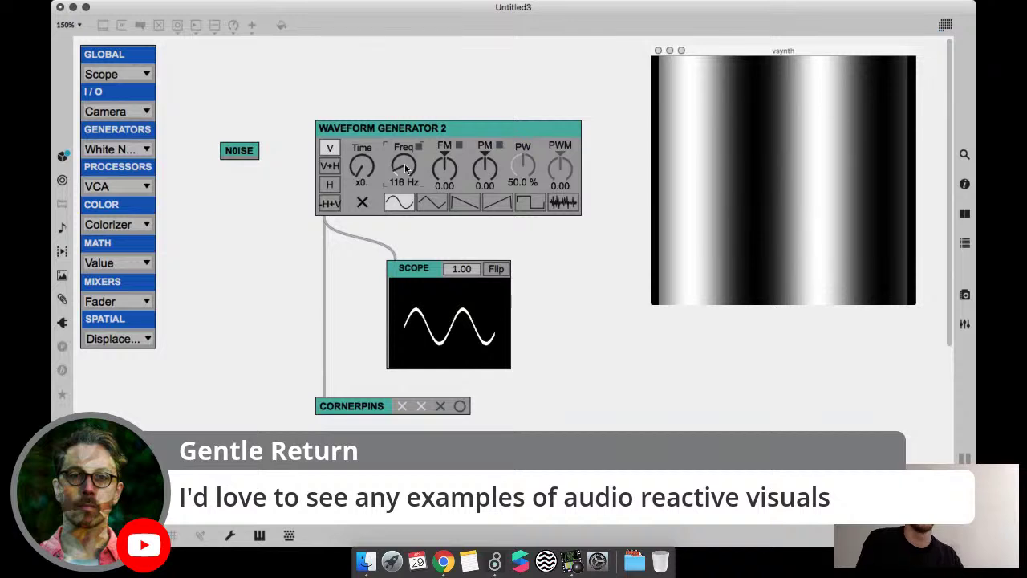
right_click(452, 114)
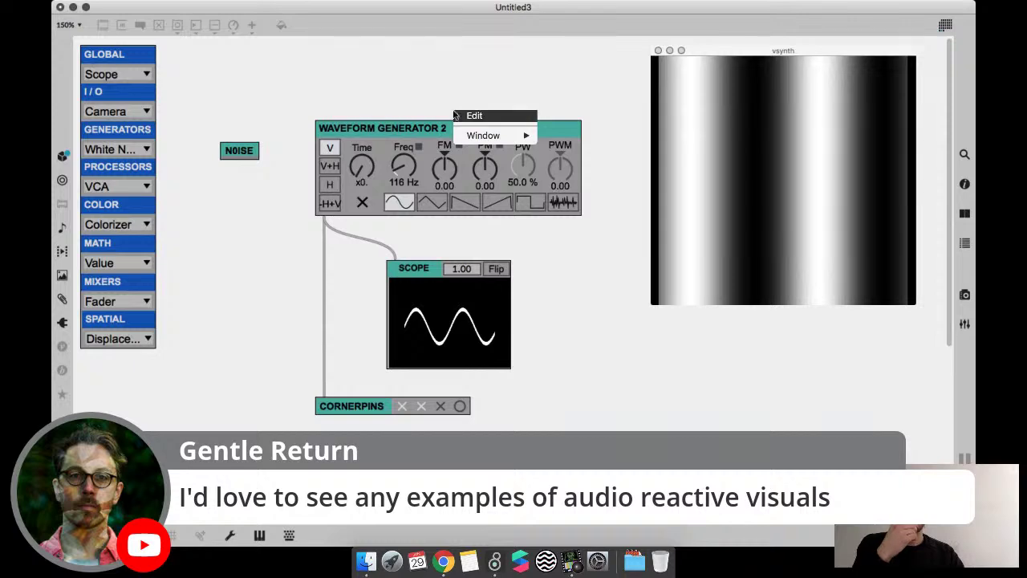
click(546, 262)
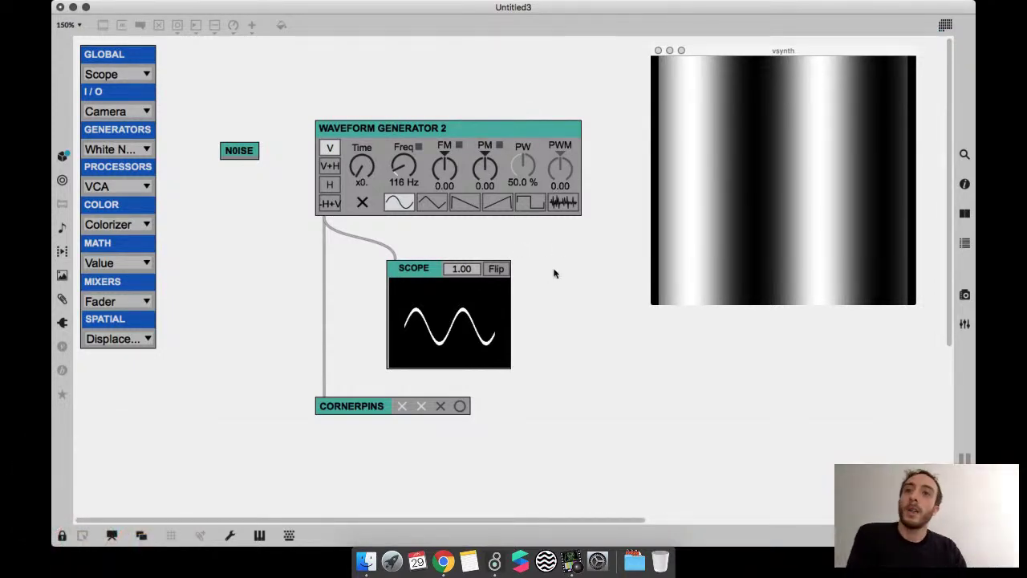
key(super+e)
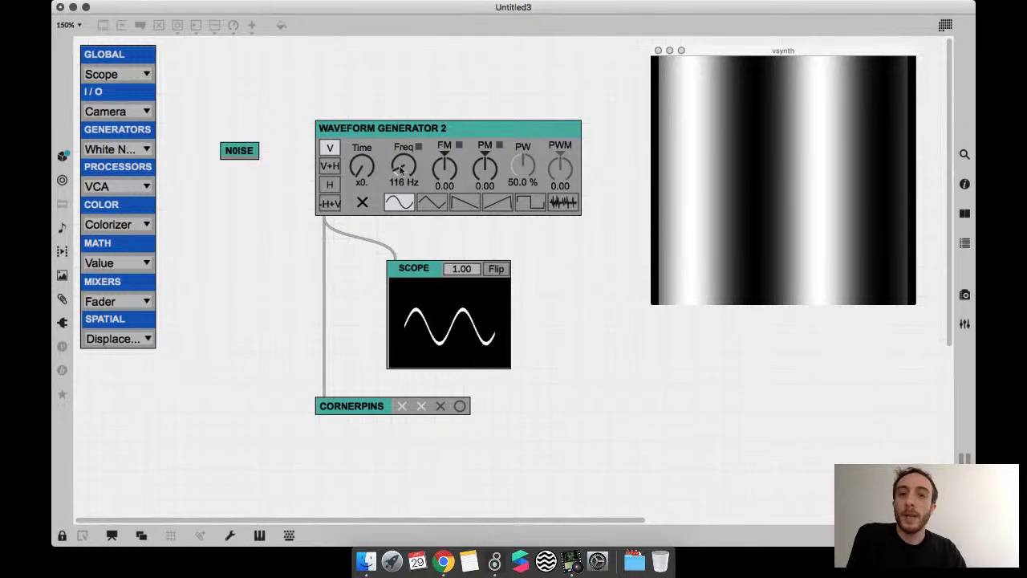
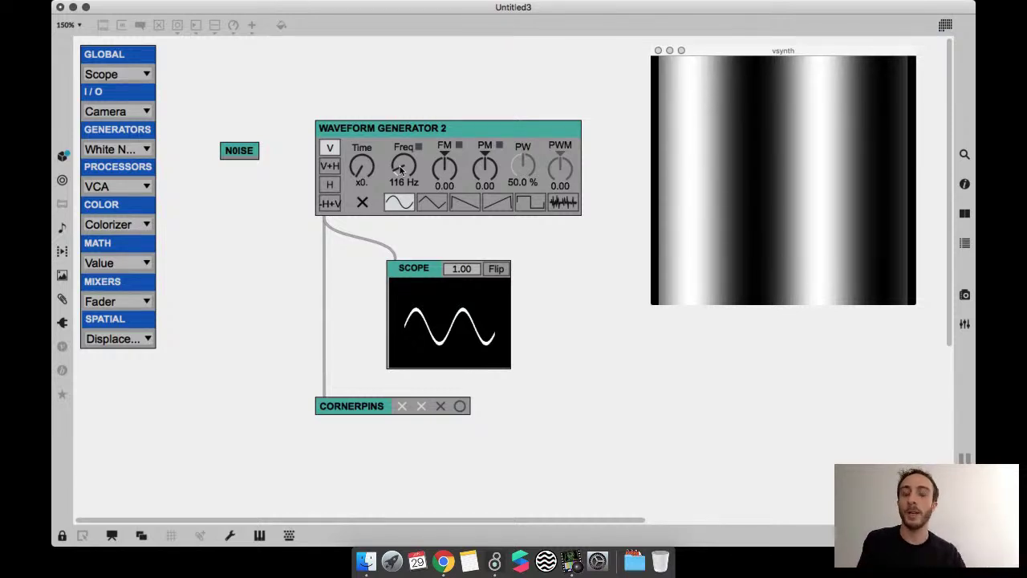
- Animate the sine wave with Time at x2, set the frequency to 124 Hz, and return Time to x0
drag(361, 171, 362, 169)
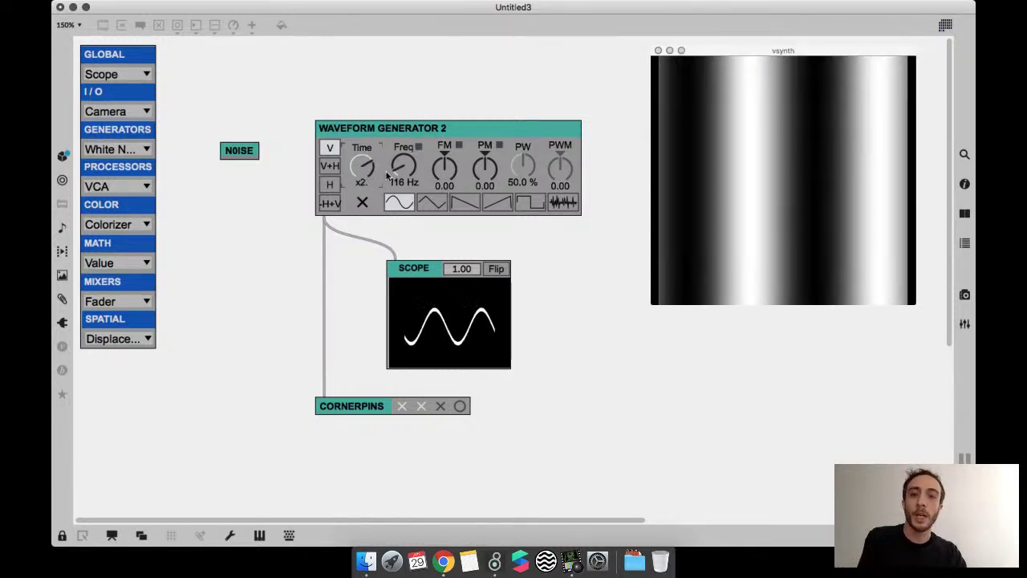
mouse_move(405, 174)
mouse_down()
mouse_move(414, 170)
mouse_move(412, 192)
mouse_up()
drag(368, 166, 376, 290)
- Unlock the patch, add a WFG 3 module, and rearrange Waveform Generator 2 and Noise to make room for it
key(super+e)
drag(382, 203, 388, 160)
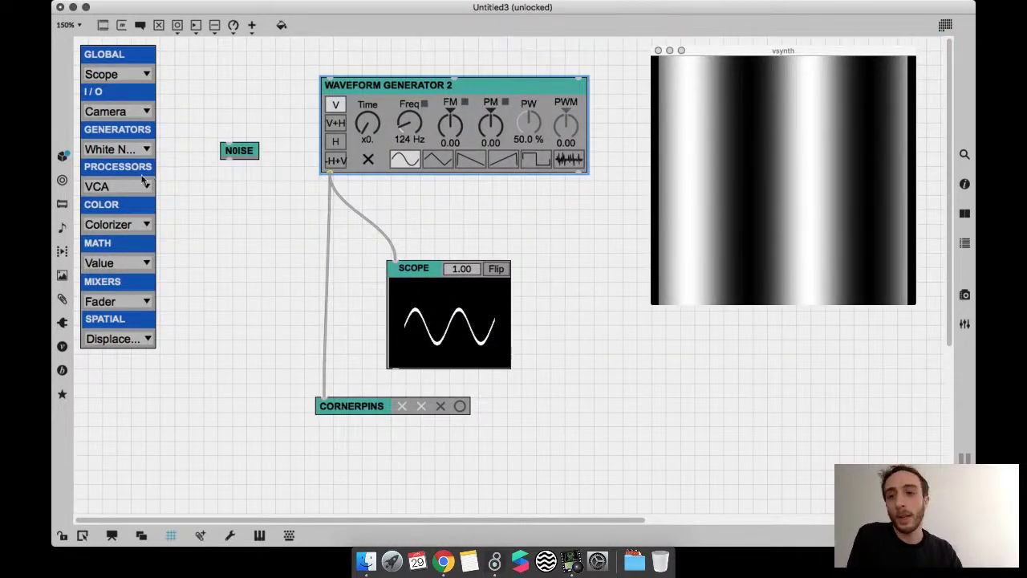
click(129, 151)
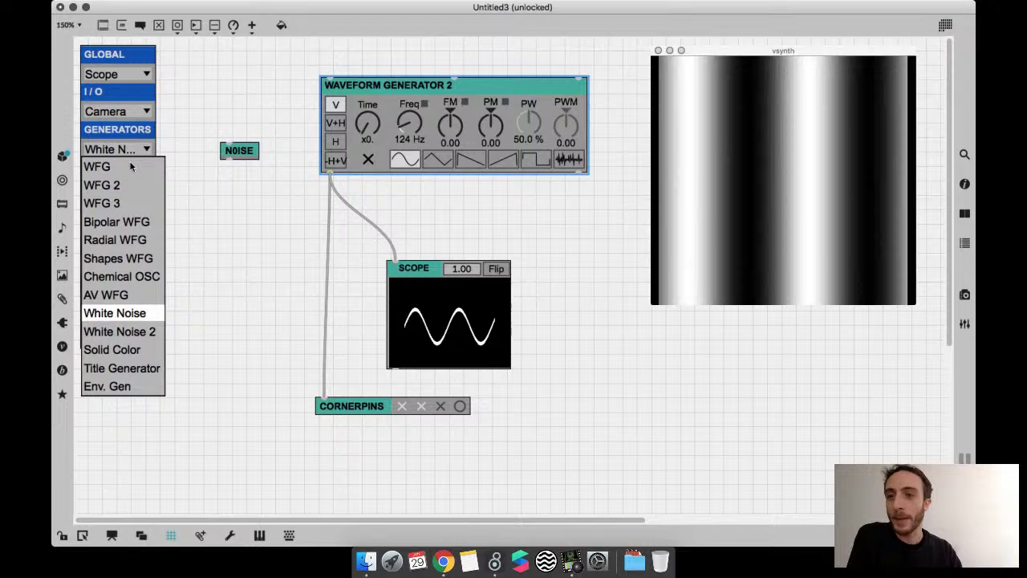
click(133, 202)
drag(238, 150, 565, 201)
drag(449, 85, 513, 76)
drag(321, 129, 361, 144)
drag(403, 112, 393, 120)
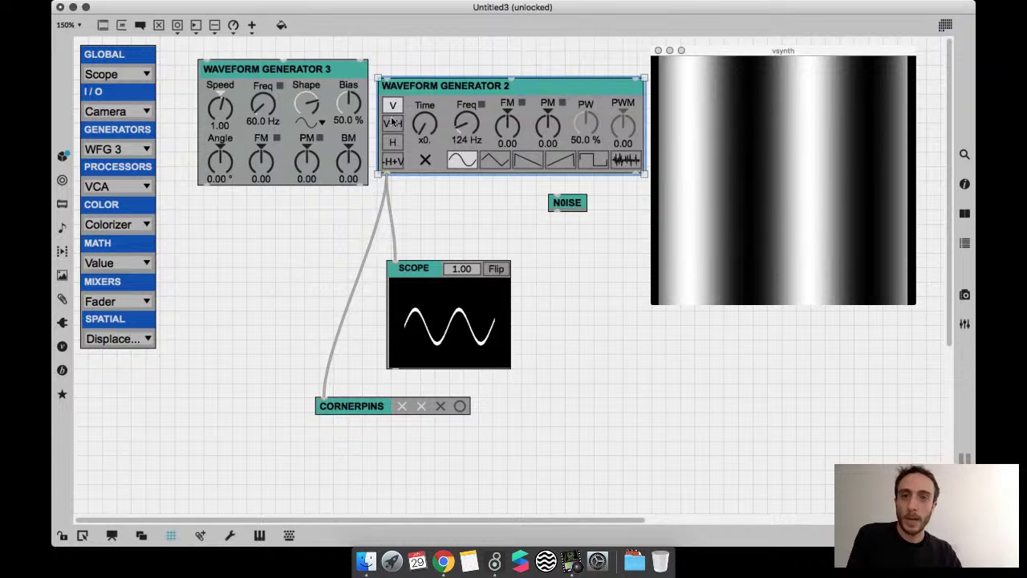
- Reroute the Scope and Cornerpins cables from Waveform Generator 2 to the output of Waveform Generator 3
click(379, 189)
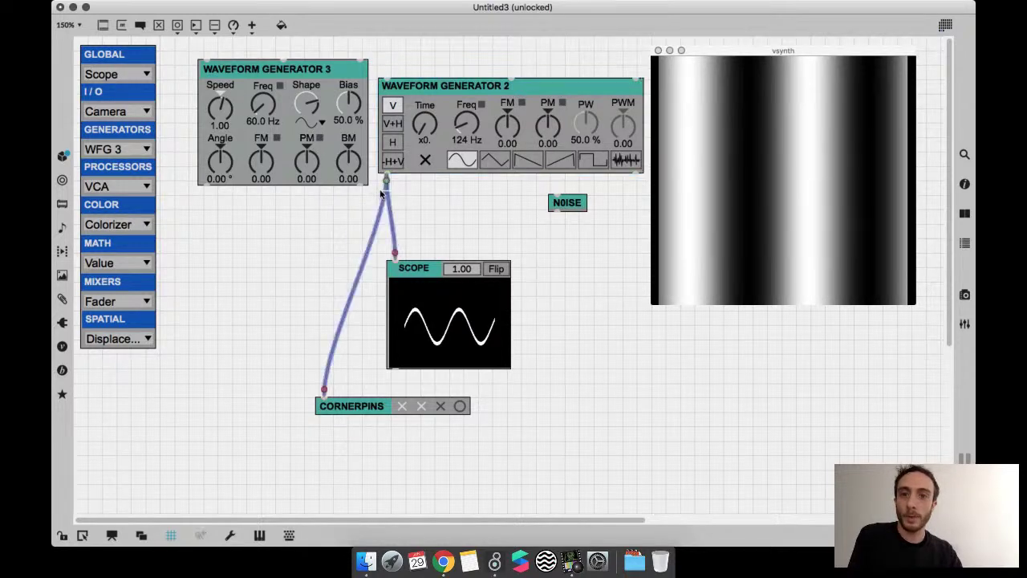
drag(387, 175, 207, 187)
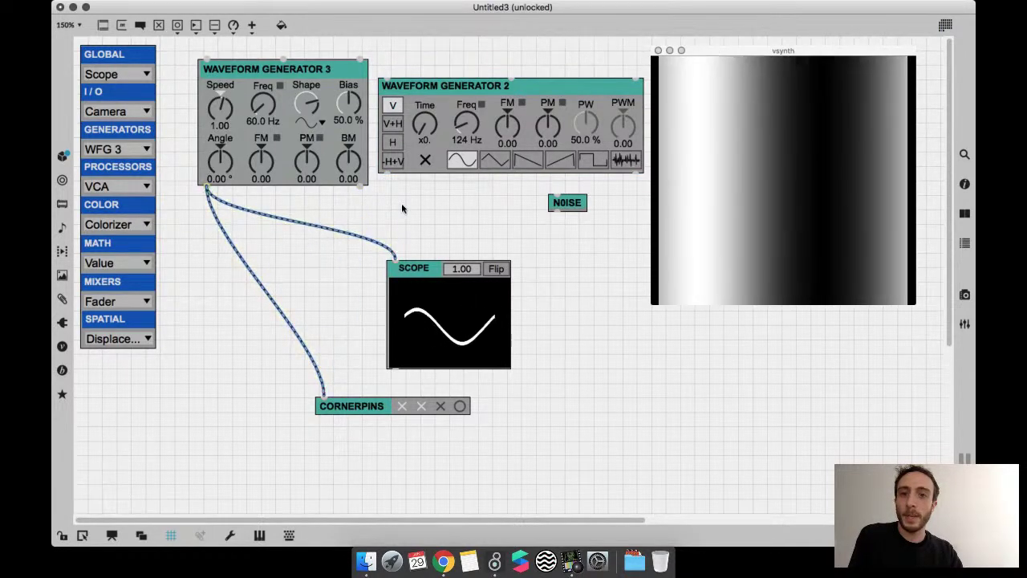
- Lock the patch, sweep Waveform Generator 3's shape through the sawtooth, and set it to a square wave at 197 Hz
key(super+e)
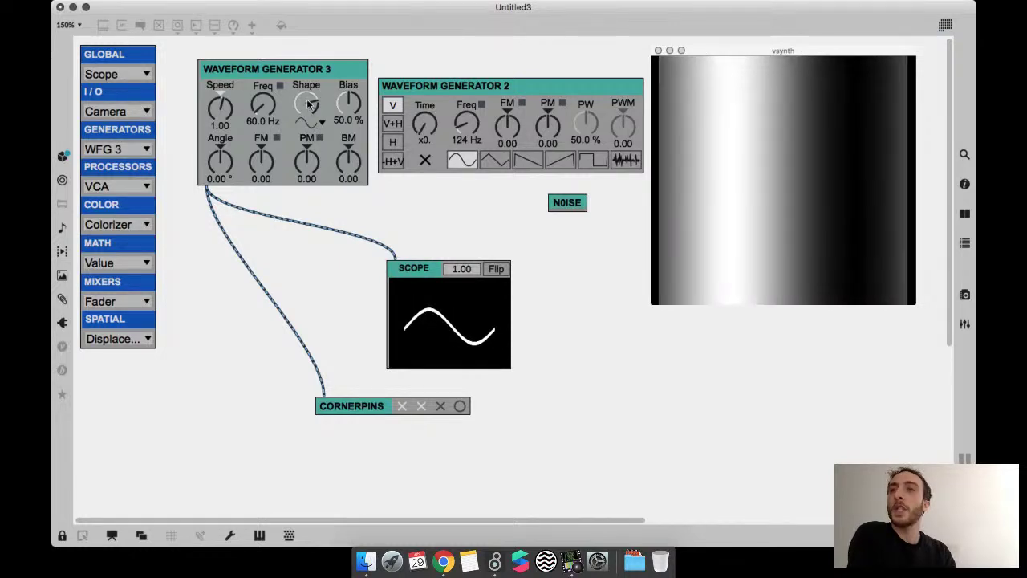
drag(309, 104, 314, 191)
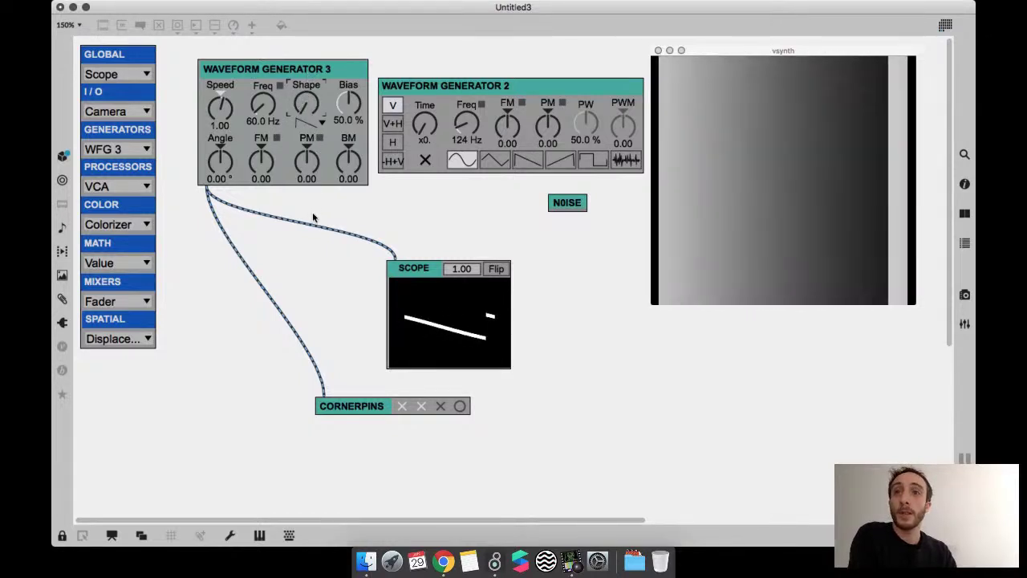
drag(271, 98, 310, 122)
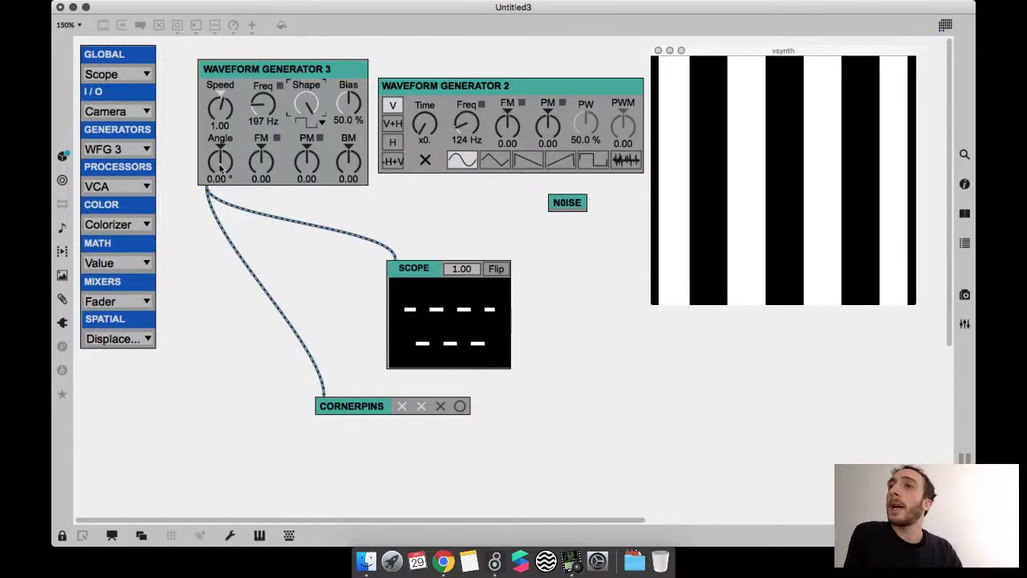
- Set Waveform Generator 3's angle to -5.67° to tilt the stripes, and leave the patch unlocked
key(super+e)
key(super+=)
key(super+=)
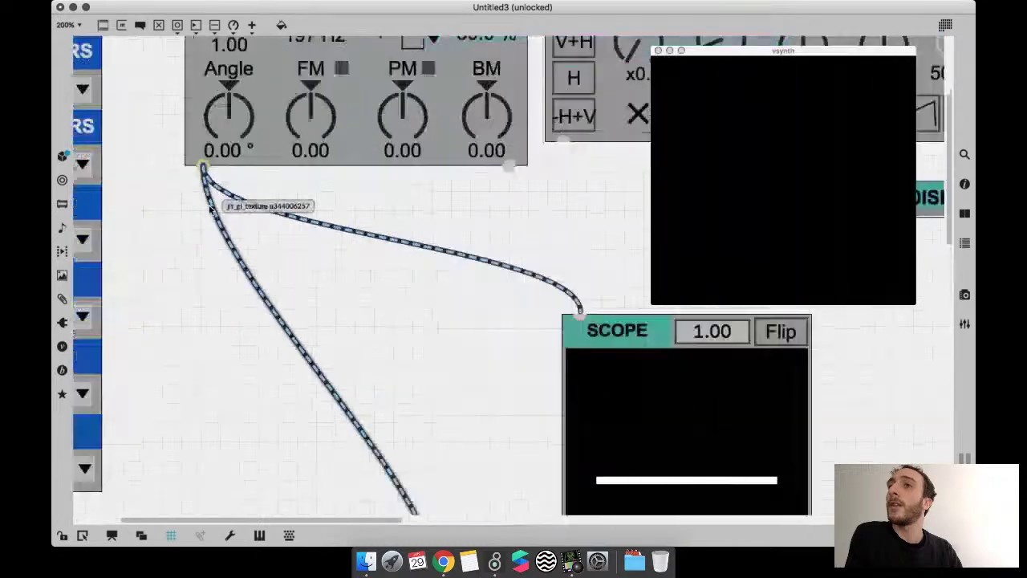
scroll(213, 210, up, 5)
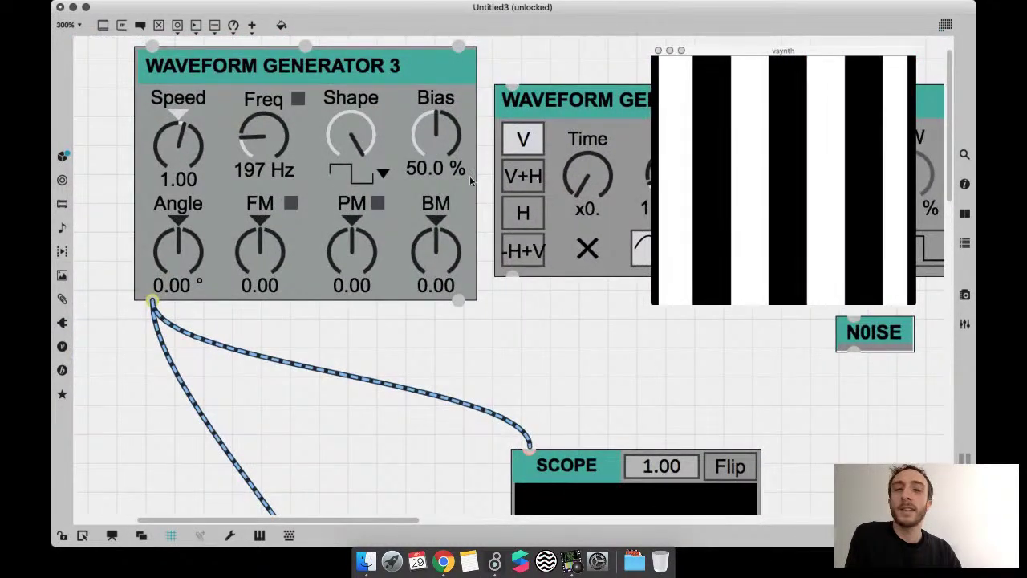
key(super+e)
mouse_move(177, 250)
mouse_down()
mouse_move(182, 213)
mouse_move(186, 251)
mouse_up()
key(super+e)
key(super+minus)
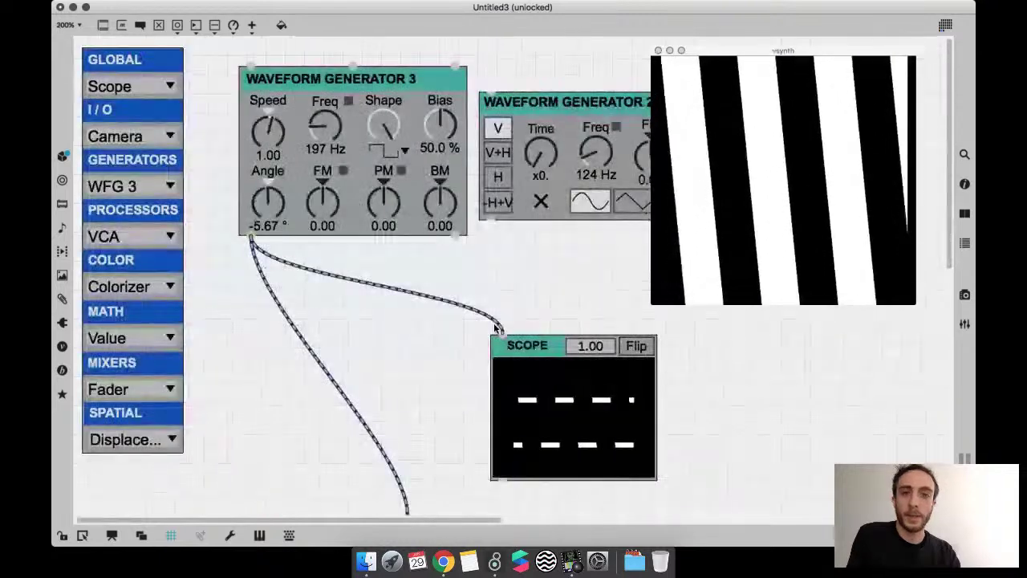
key(super+minus)
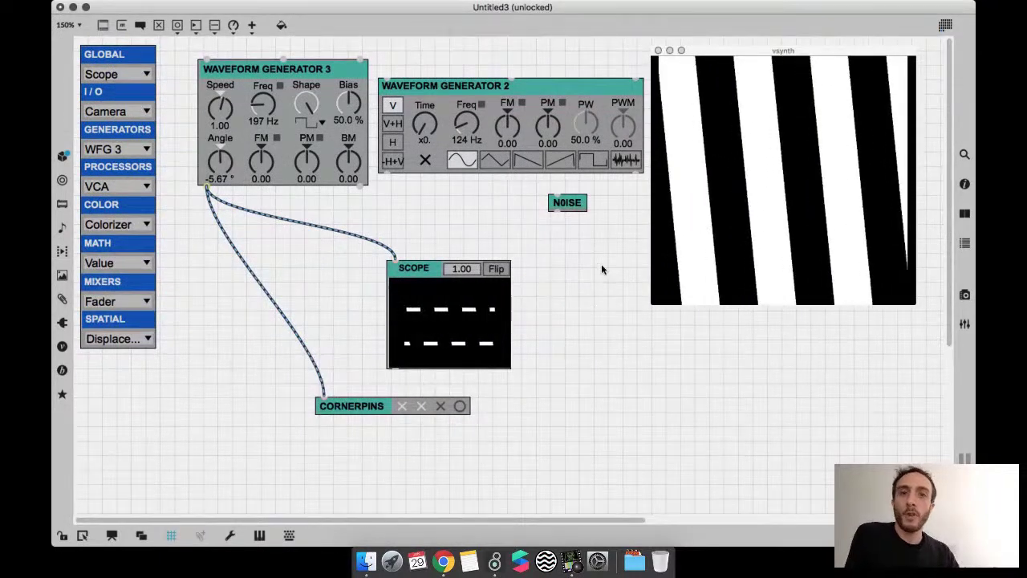
- Delete both waveform generators, Noise and the Scope, and place an AV WFG module above Cornerpins
drag(592, 298, 305, 108)
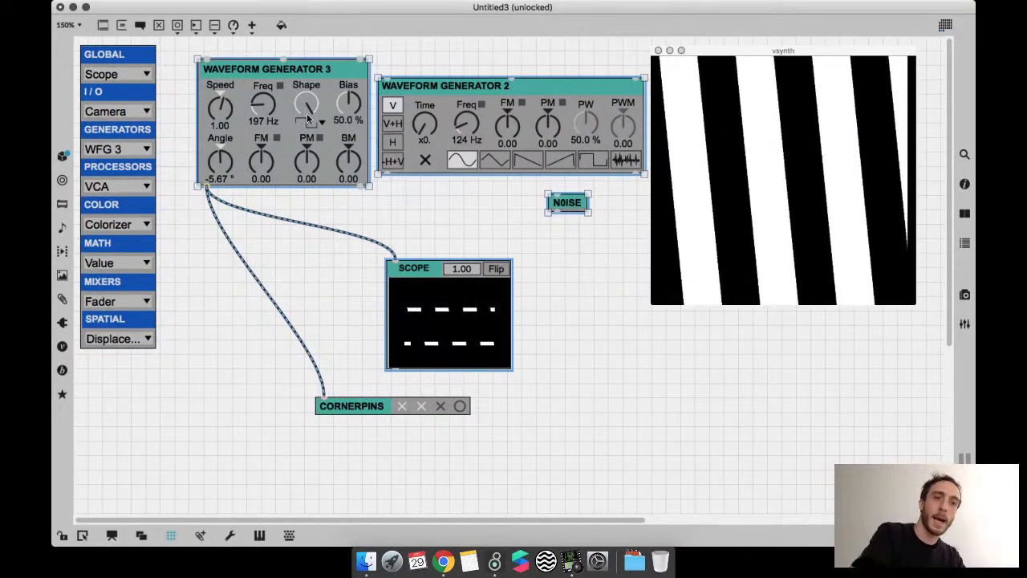
key(BackSpace)
click(128, 151)
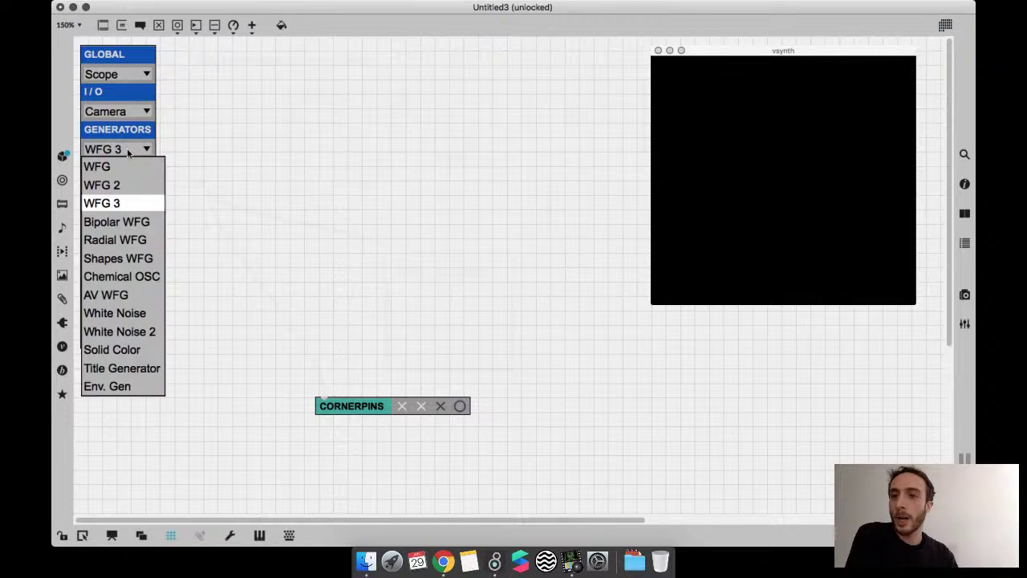
click(134, 299)
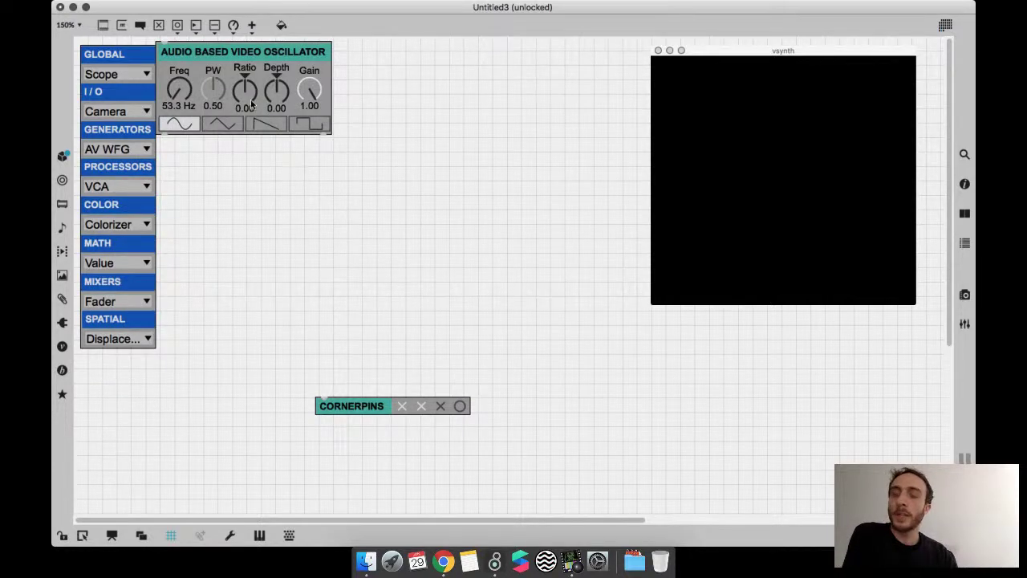
drag(249, 107, 386, 140)
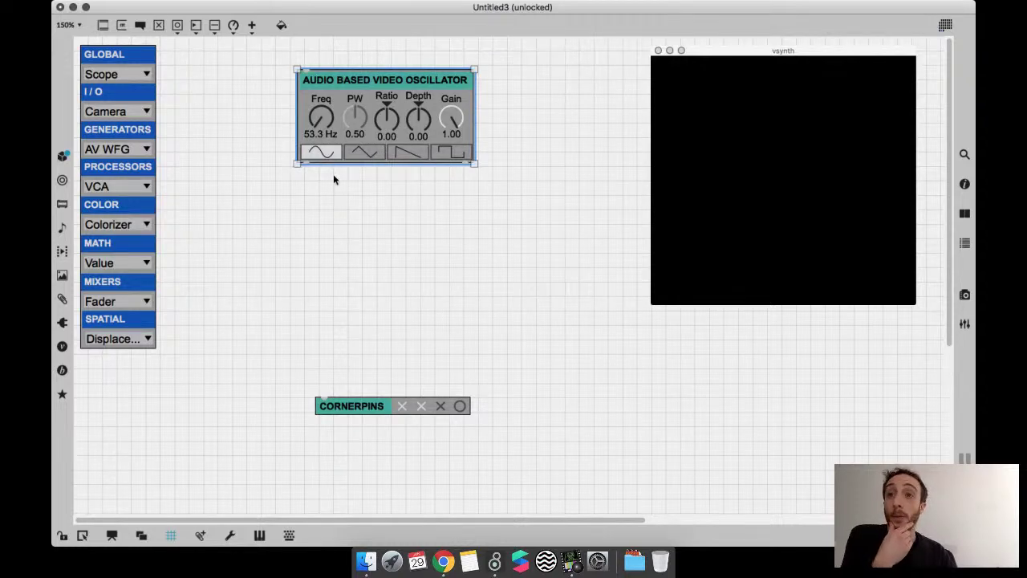
- Connect the audio based video oscillator's output to Cornerpins, move the oscillator slightly down and lock the patch
drag(306, 162, 325, 409)
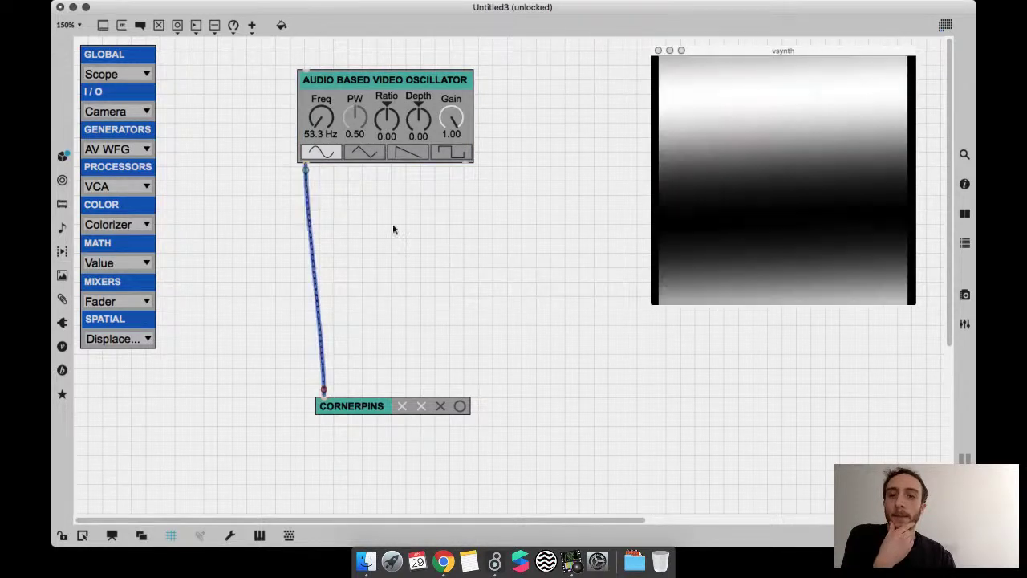
drag(392, 133, 389, 176)
key(super+e)
- Sweep the audio based video oscillator's frequency through 187 Hz and 120 Hz, ending at 1.60 kHz
drag(320, 169, 318, 164)
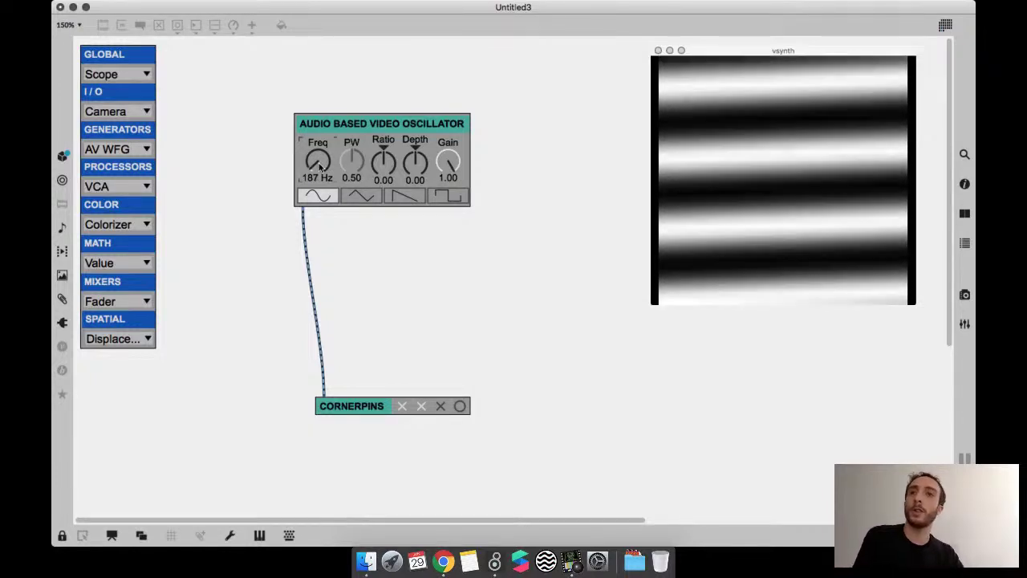
mouse_move(320, 166)
mouse_down()
mouse_move(320, 182)
mouse_move(319, 163)
mouse_move(317, 174)
mouse_up()
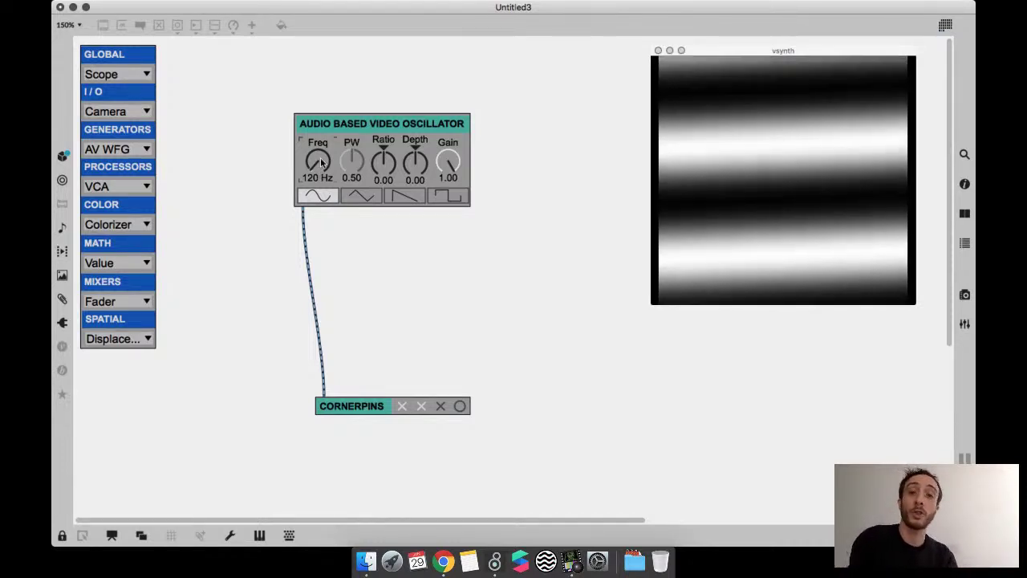
mouse_move(317, 161)
mouse_down()
mouse_move(312, 87)
mouse_move(321, 163)
mouse_up()
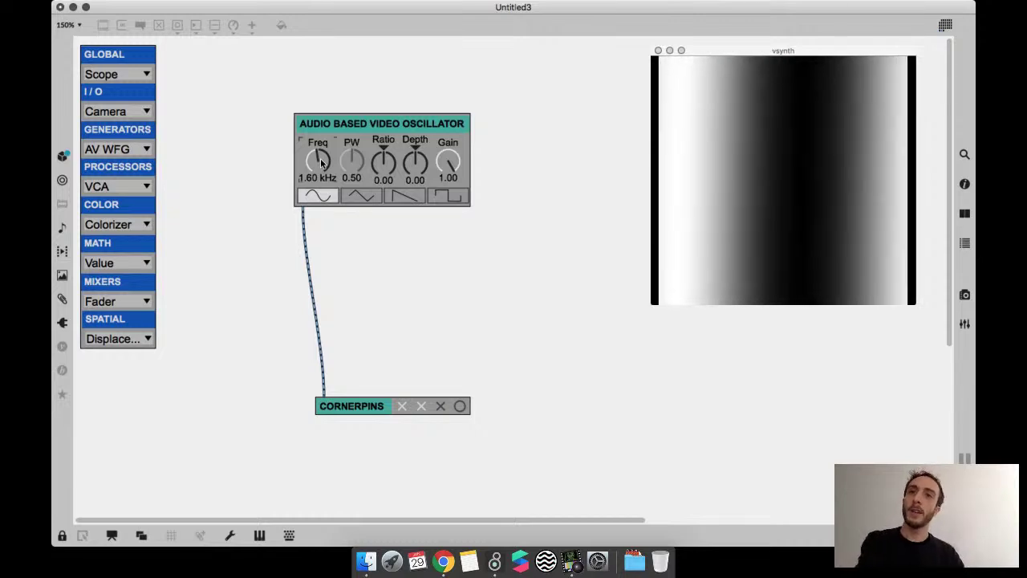
- Unlock the patch, delete the audio based video oscillator, and move Cornerpins further down
key(super+e)
click(367, 183)
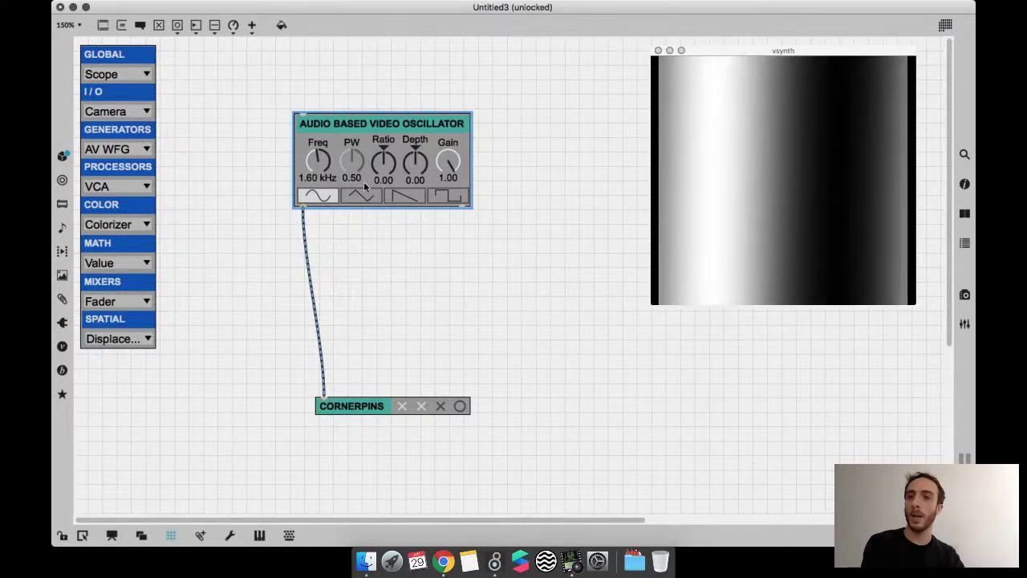
key(BackSpace)
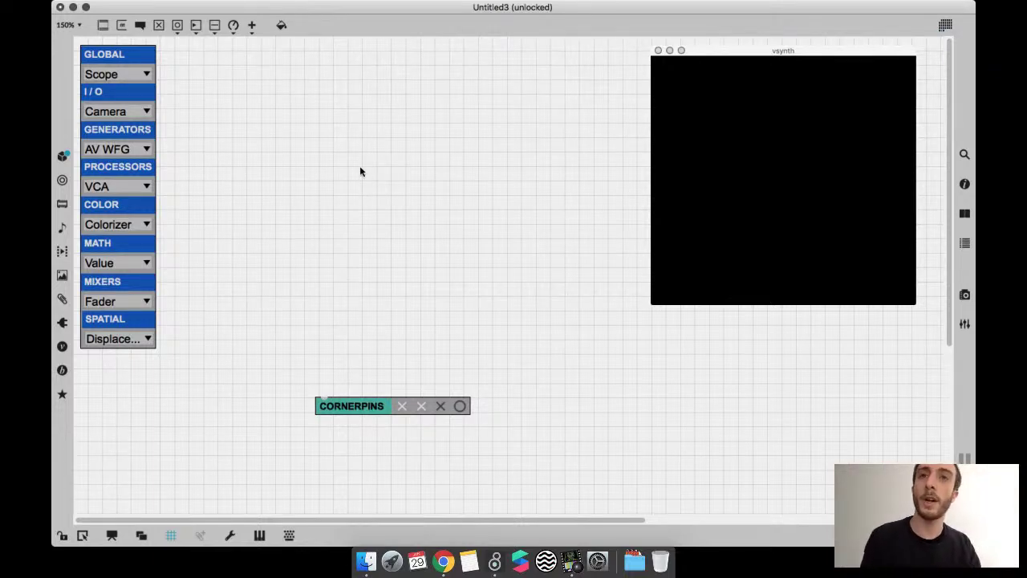
drag(372, 408, 373, 469)
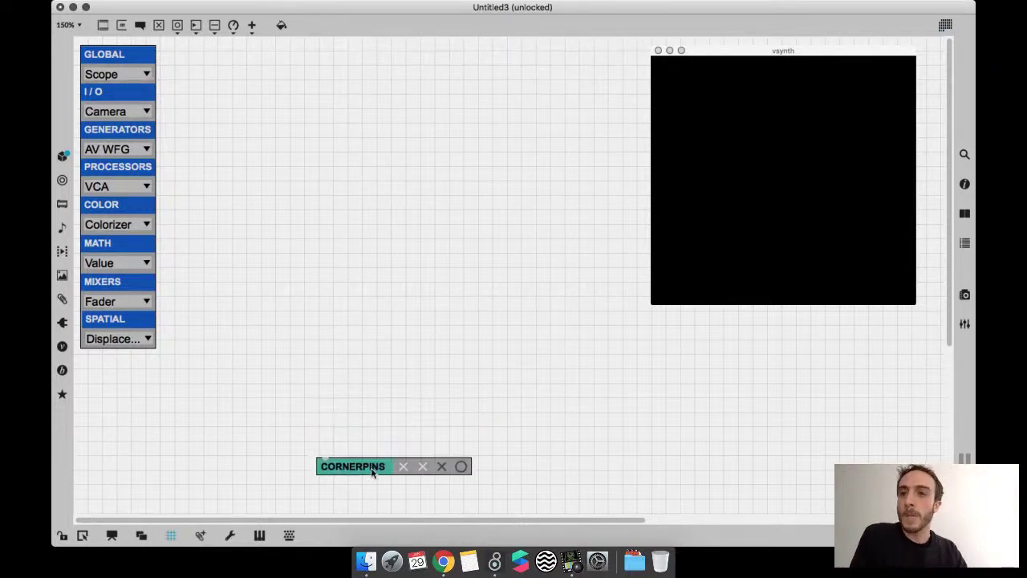
drag(116, 170, 114, 166)
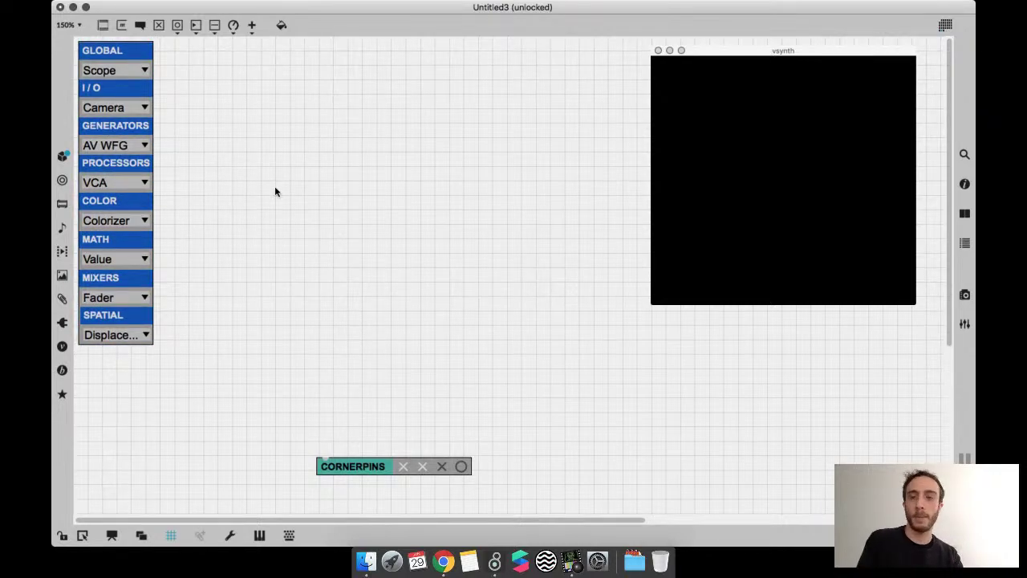
- Place a Shapes WFG module above Cornerpins and connect its output to the Cornerpins input
key(super+minus)
scroll(778, 437, down, 5)
scroll(778, 437, right, 4)
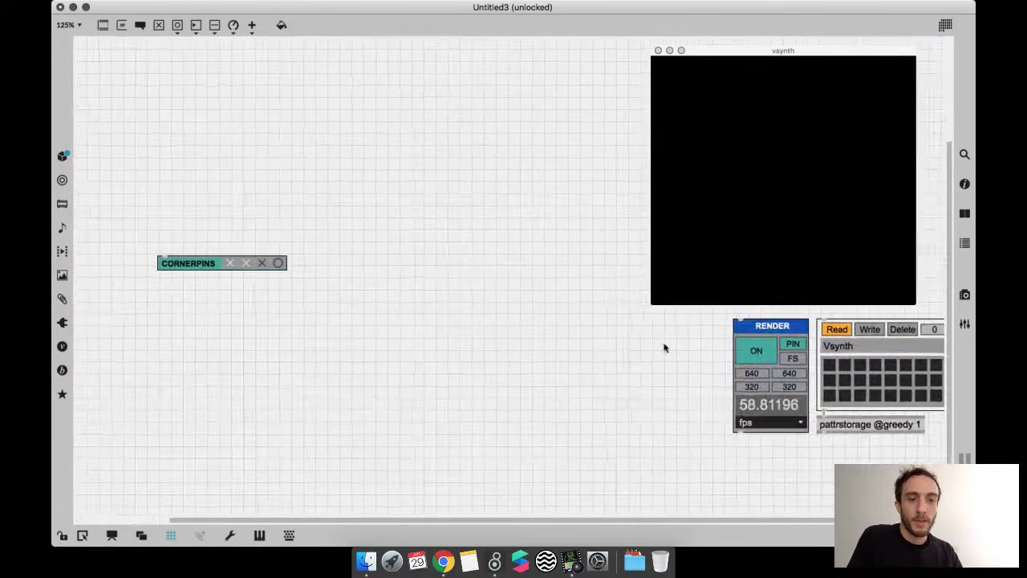
scroll(714, 385, up, 5)
scroll(714, 385, left, 4)
scroll(722, 411, up, 2)
scroll(561, 385, left, 1)
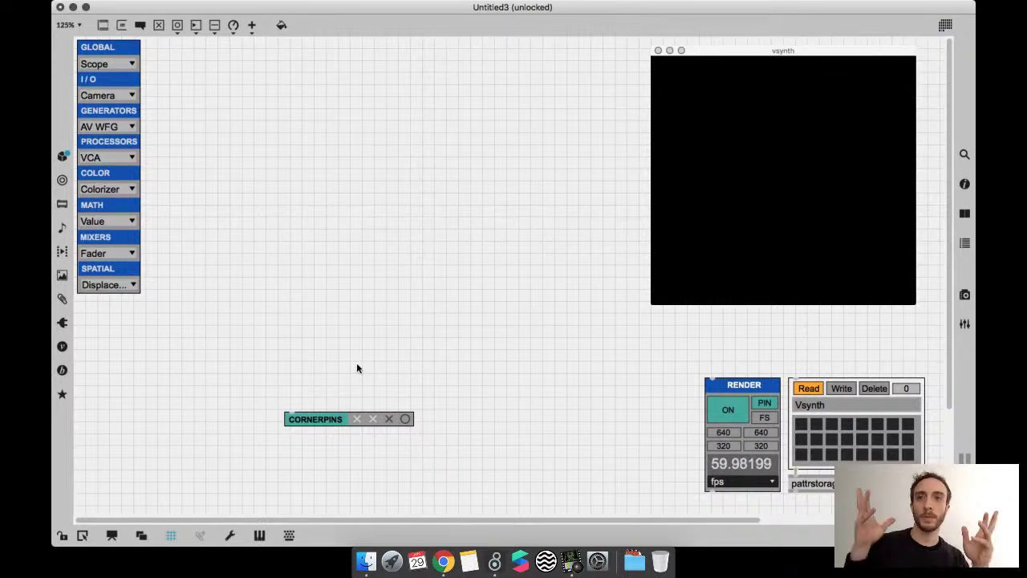
click(99, 127)
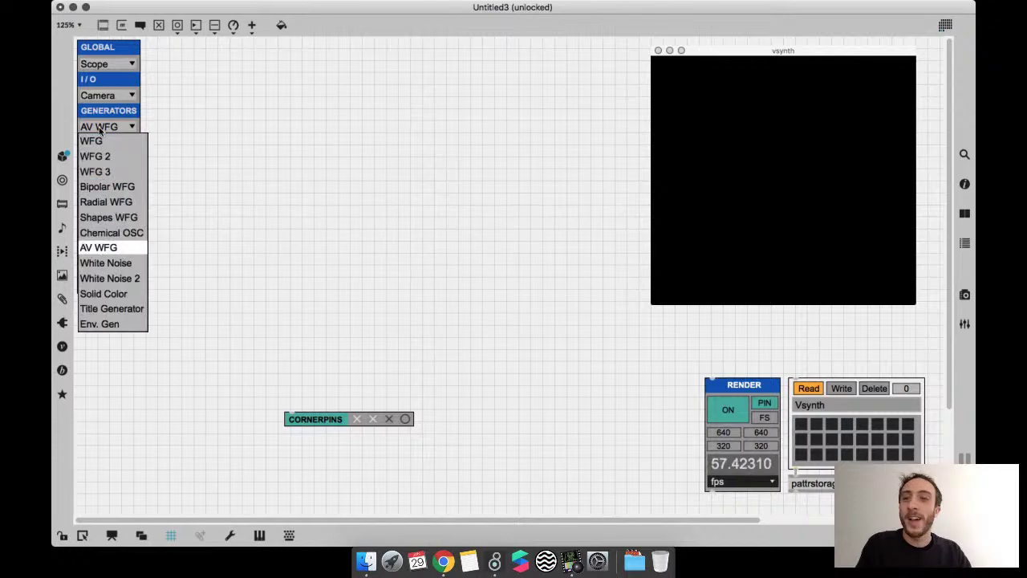
click(130, 218)
drag(285, 74, 395, 112)
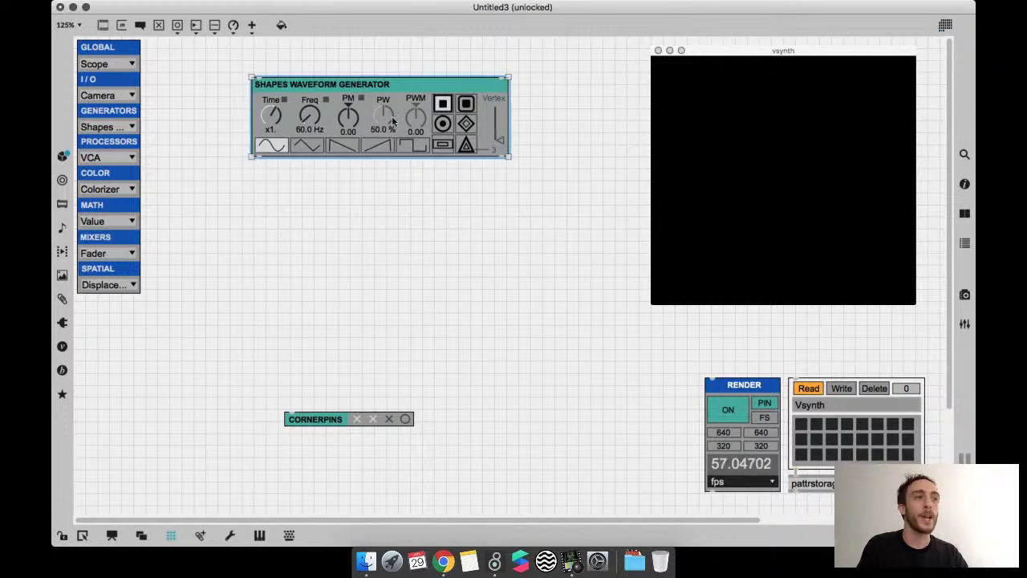
drag(259, 156, 292, 412)
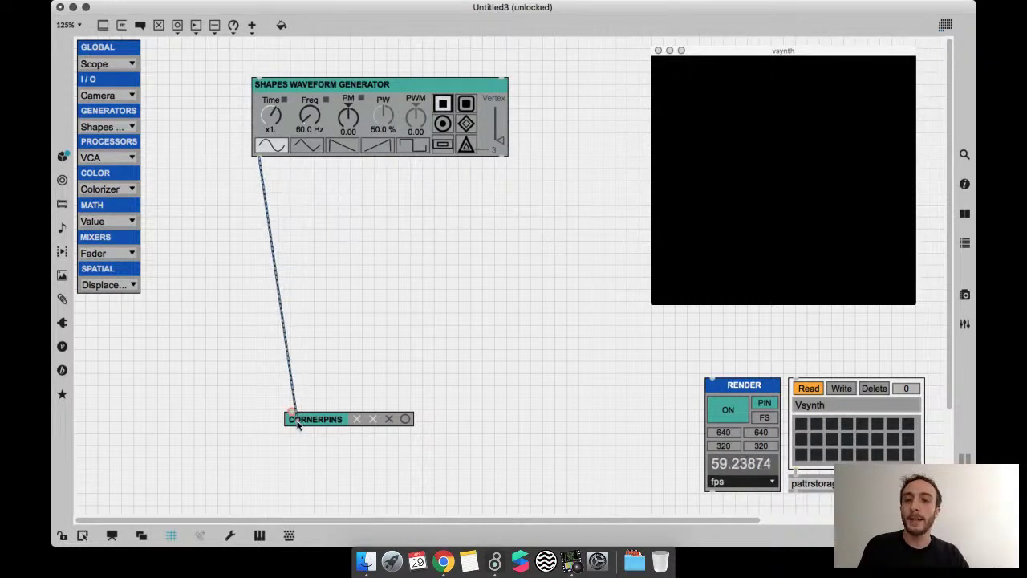
- Lock the patch, set the Shapes Waveform Generator's frequency to 381 Hz, and try its shapes, ending on the triangle
key(super+e)
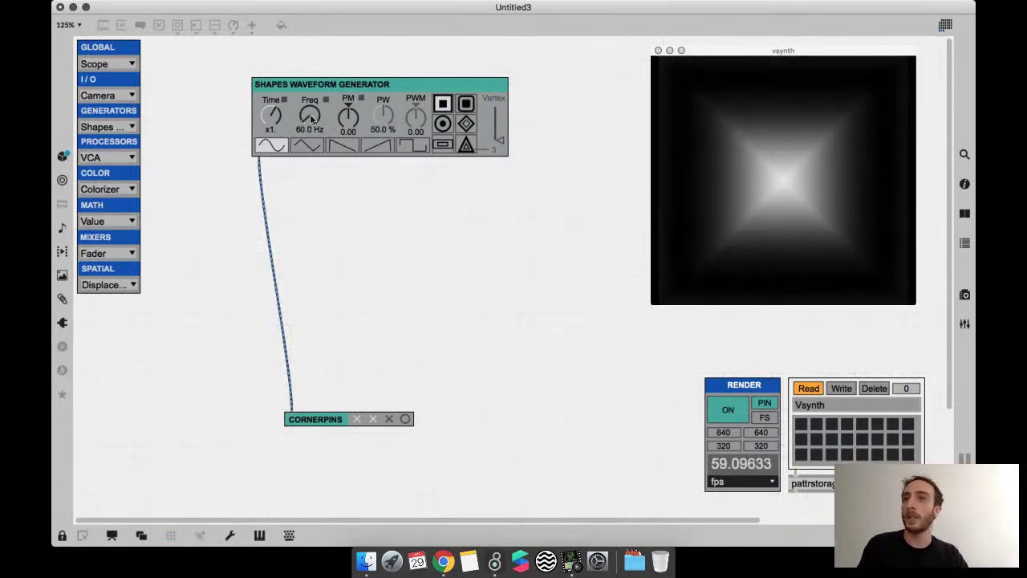
drag(312, 115, 312, 115)
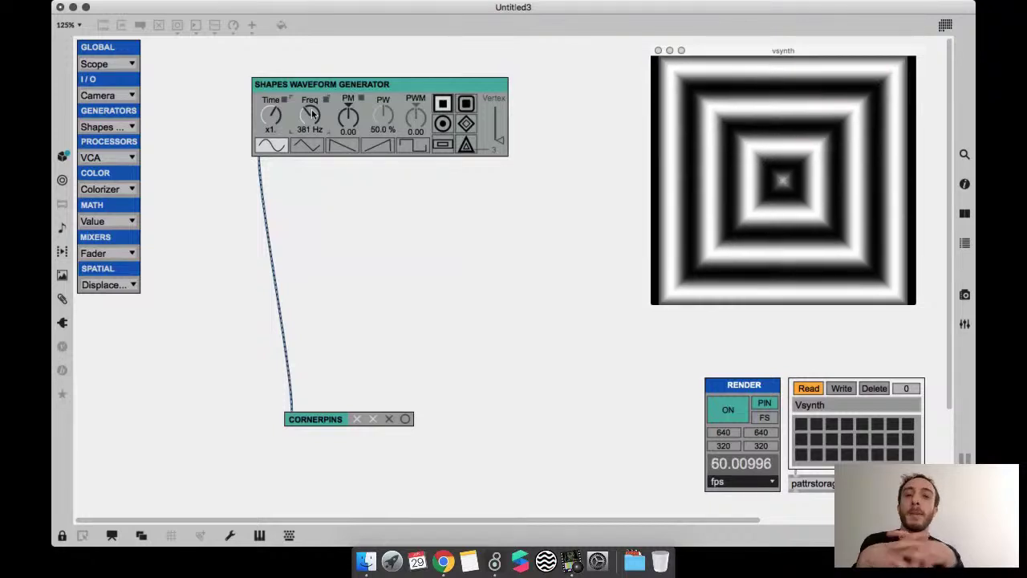
click(465, 106)
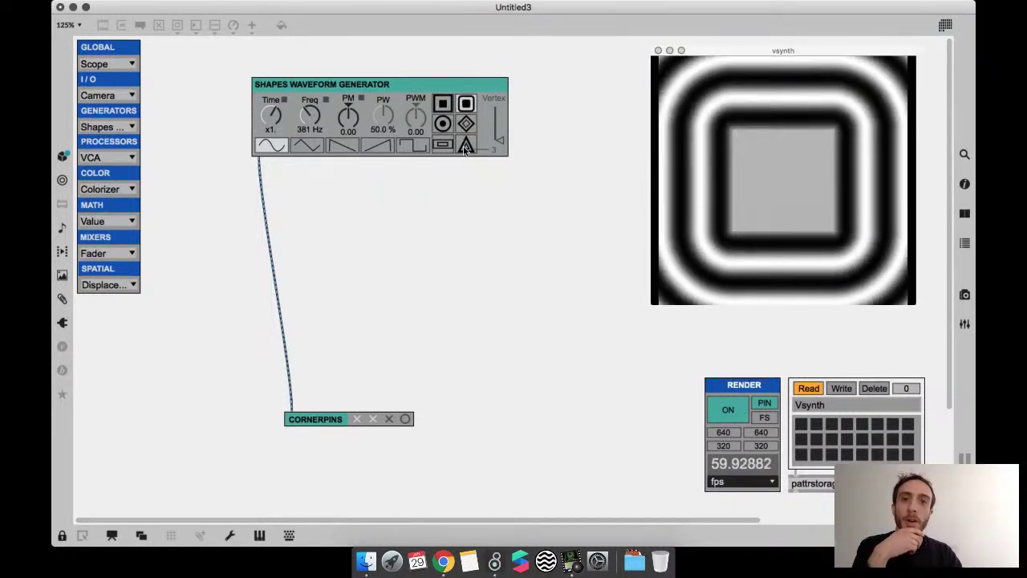
click(465, 146)
click(442, 144)
click(466, 123)
click(465, 146)
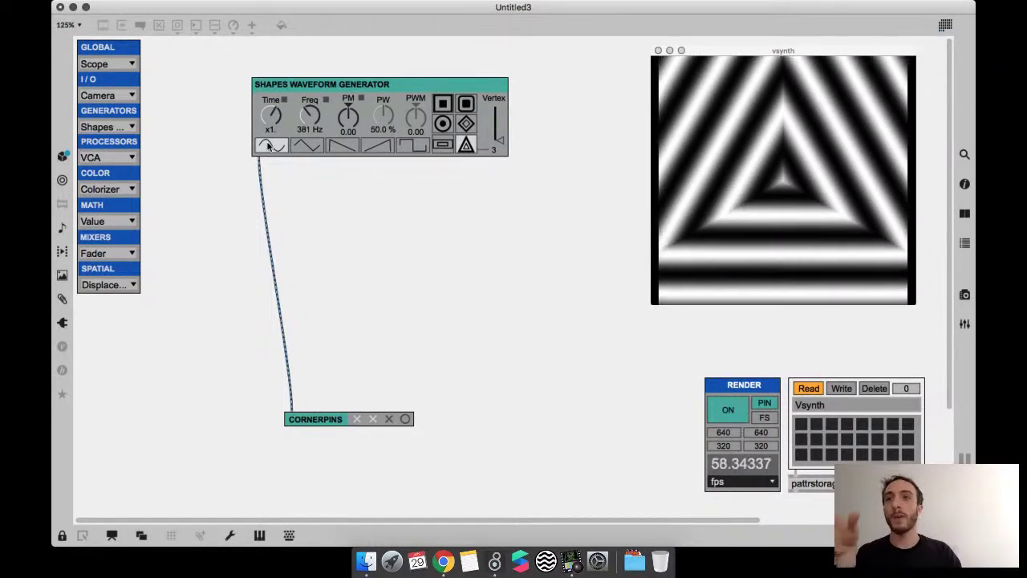
- Try the square and rising ramp waveforms, select the falling sawtooth, and set Time to x0 to freeze the pattern
click(416, 147)
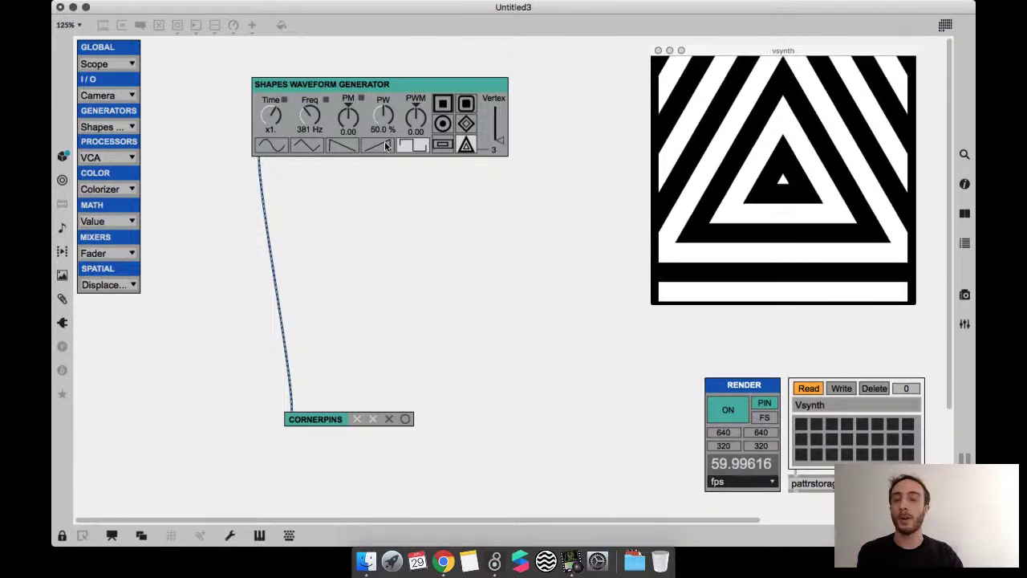
click(377, 145)
click(343, 146)
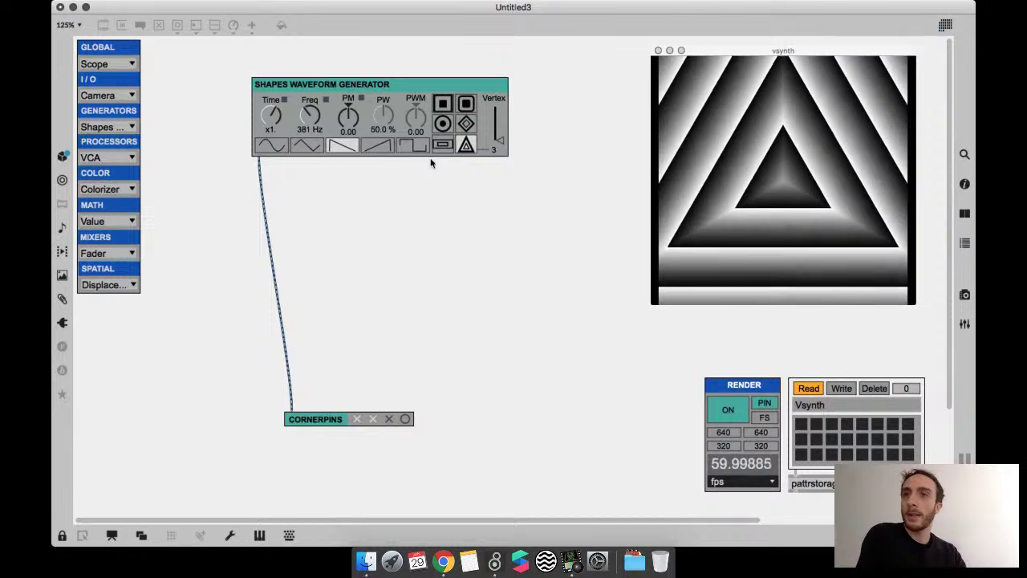
key(super+e)
key(super+e)
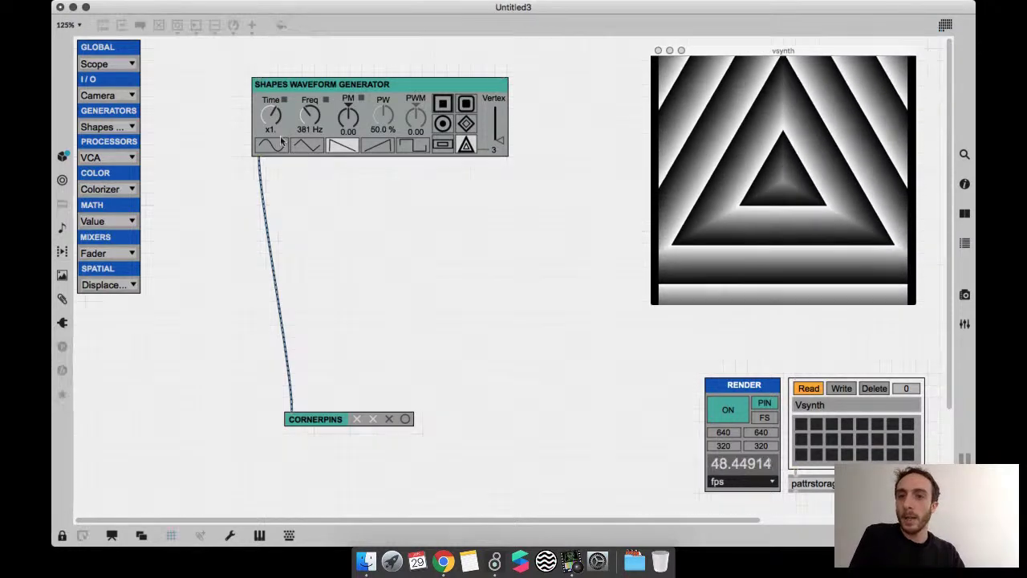
drag(273, 115, 272, 299)
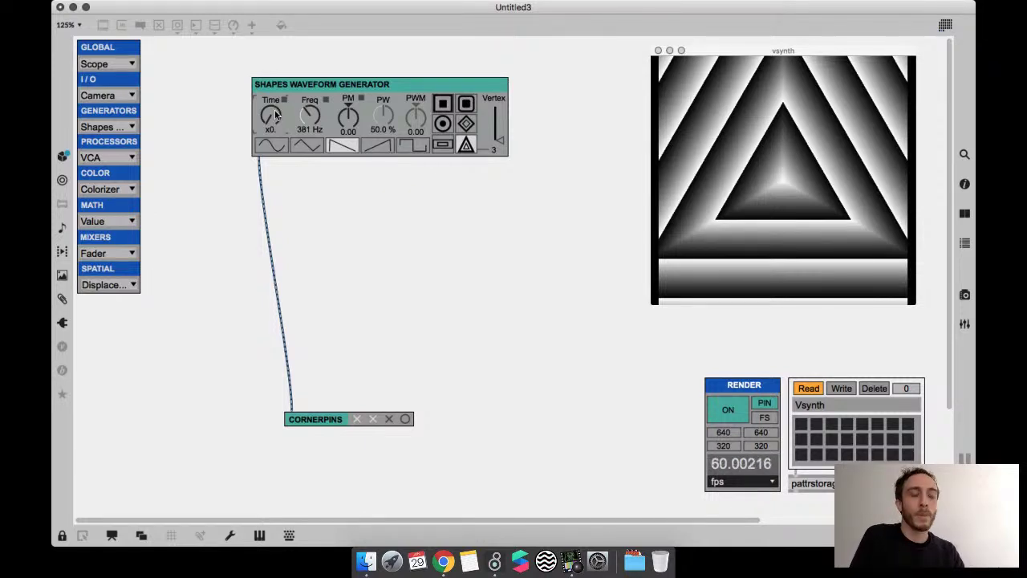
- Compare the square and rising ramp waveforms on the frozen triangle pattern, ending on the square wave
click(404, 147)
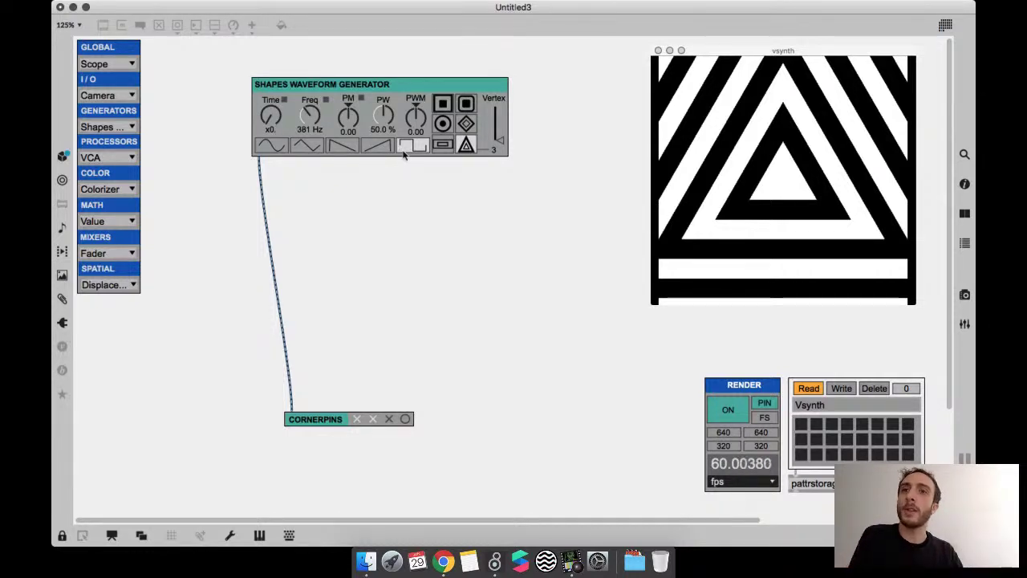
click(377, 146)
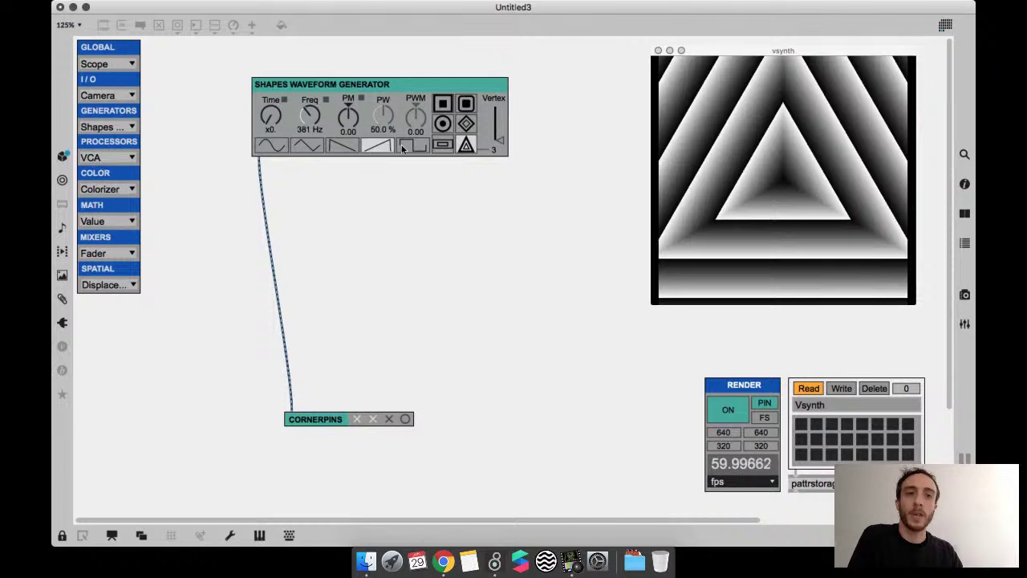
click(402, 148)
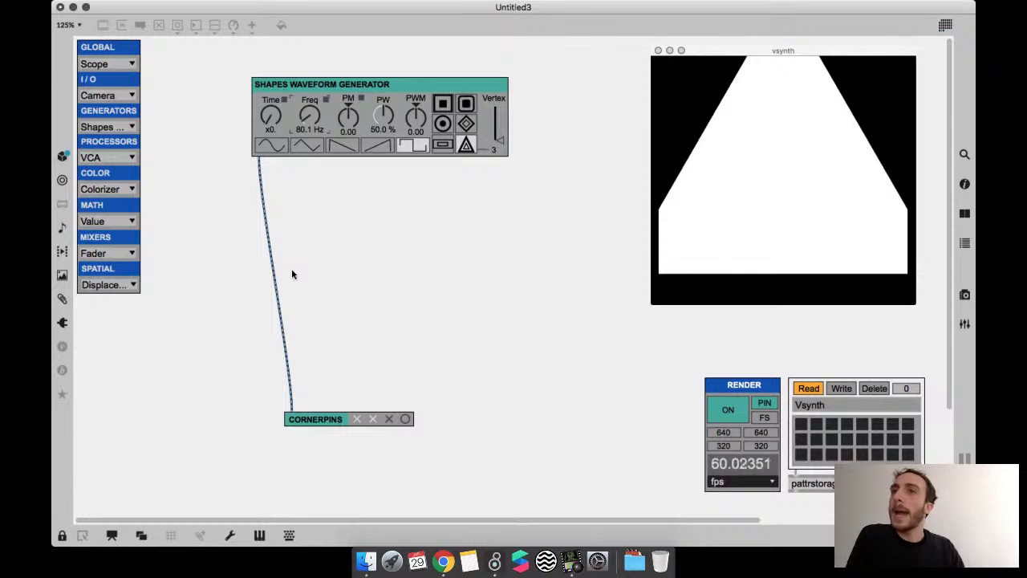
- Set the Shapes Waveform Generator's frequency to 30.0 Hz and its pulse width to 43.9 %
mouse_move(308, 115)
mouse_down()
mouse_move(296, 50)
mouse_move(300, 199)
mouse_move(305, 115)
mouse_up()
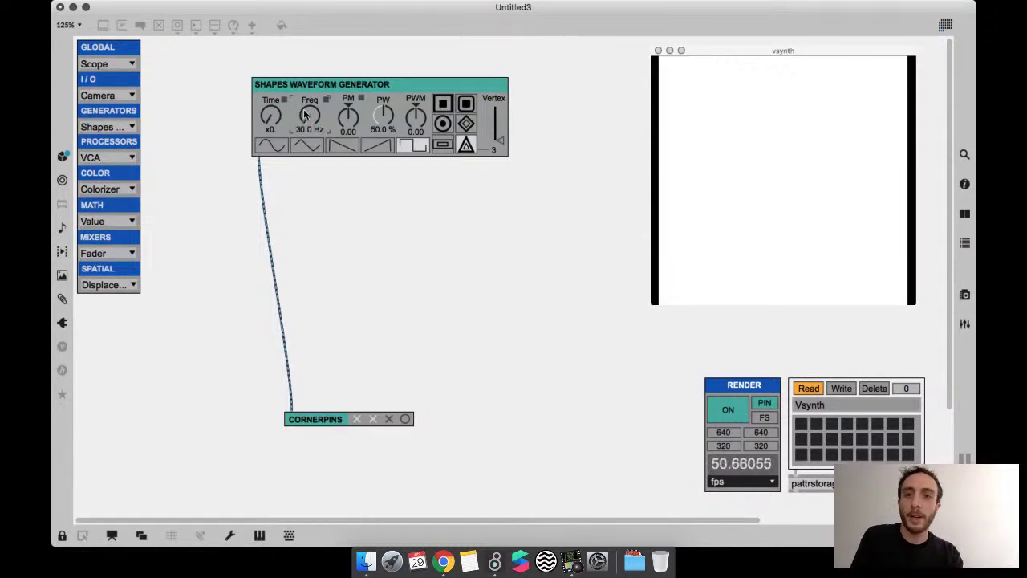
drag(391, 114, 385, 89)
drag(385, 42, 383, 18)
- Unlock the patch and move the Shapes Waveform Generator down and slightly right to free space above it
key(super+e)
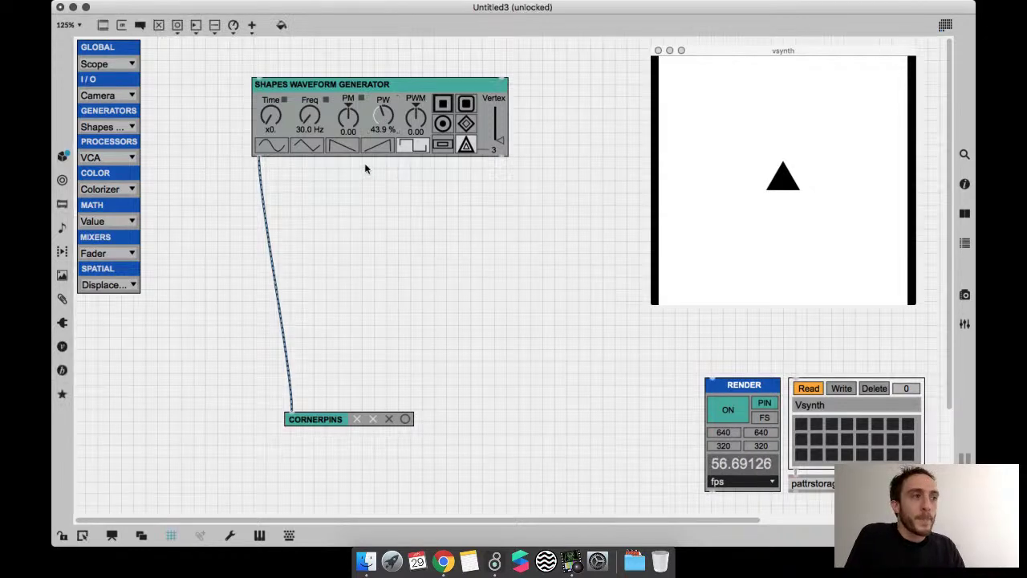
drag(320, 83, 321, 106)
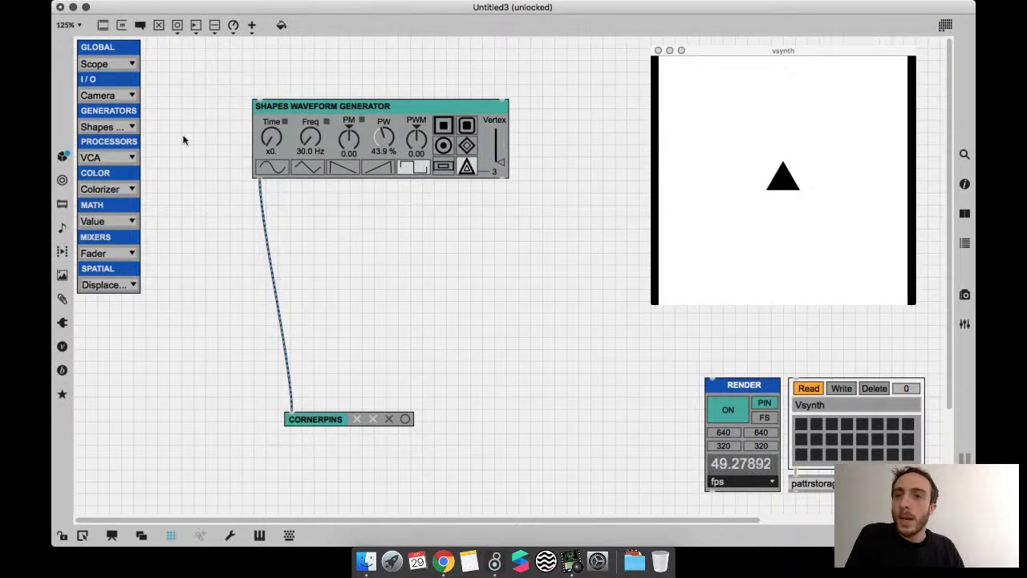
drag(284, 152, 291, 134)
drag(431, 144, 408, 233)
- Add an LFO above the Shapes Waveform Generator and connect its first output to the generator's last input, above Vertex
click(108, 64)
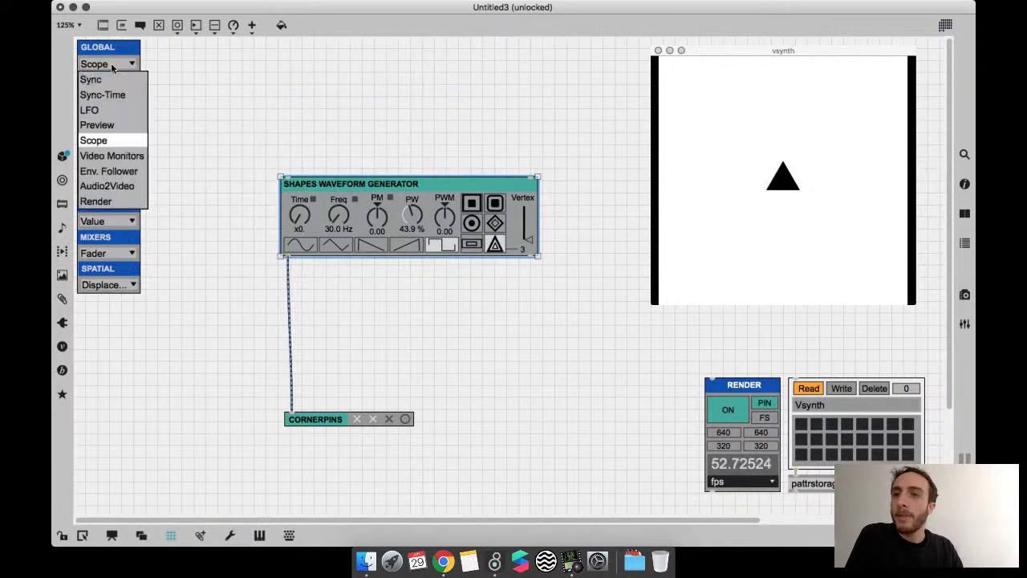
click(115, 110)
drag(166, 81, 542, 91)
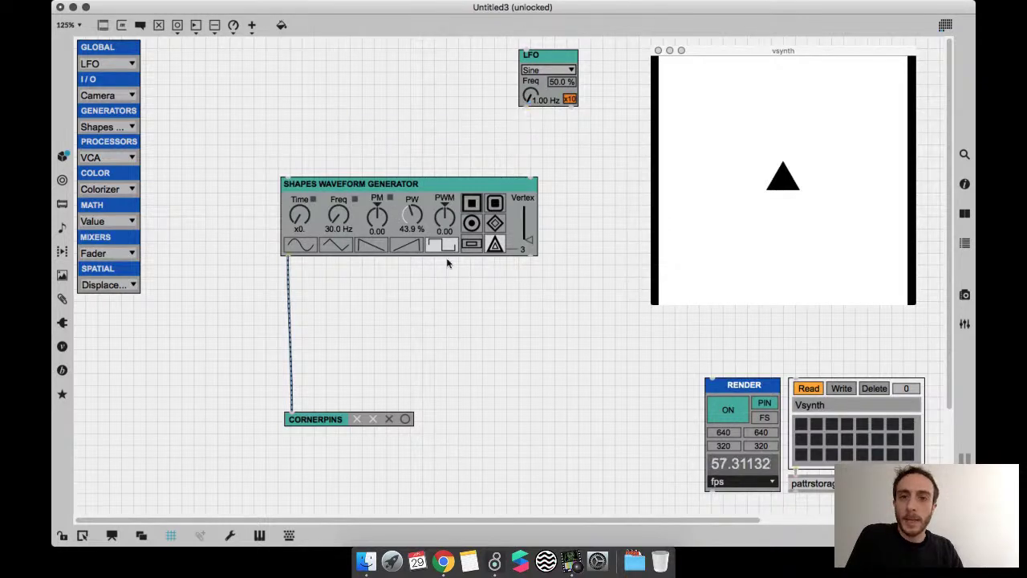
drag(524, 104, 529, 179)
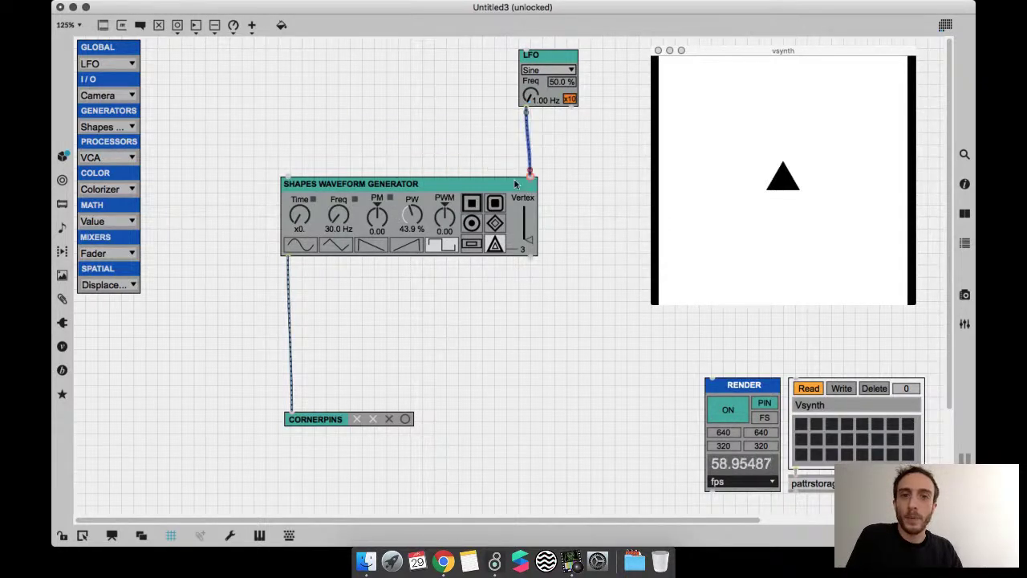
- Add a small Preview module beside the LFO and wire it to the LFO's output
key(super+e)
click(105, 65)
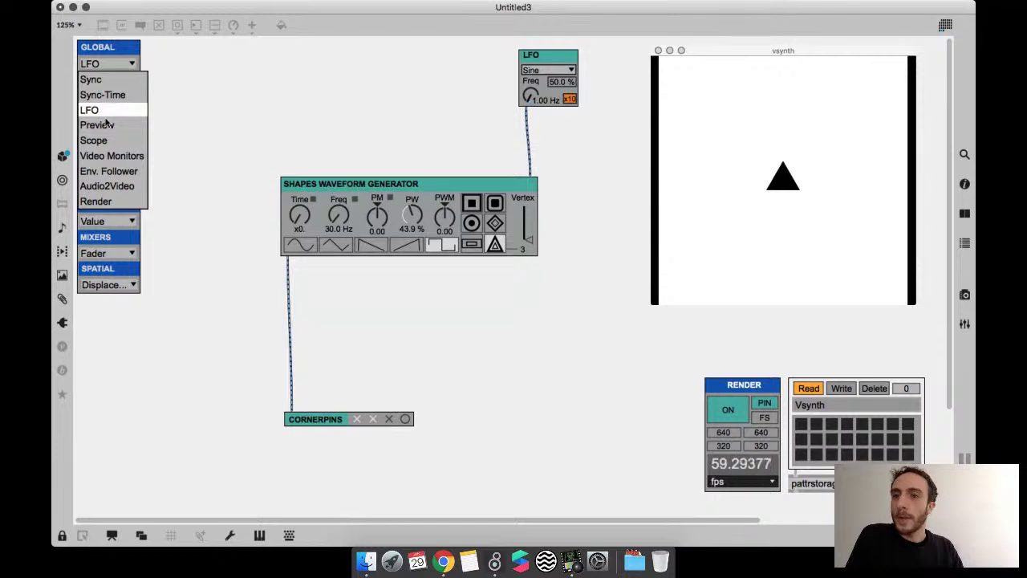
click(110, 125)
click(229, 126)
click(200, 141)
key(super+e)
drag(167, 73, 451, 94)
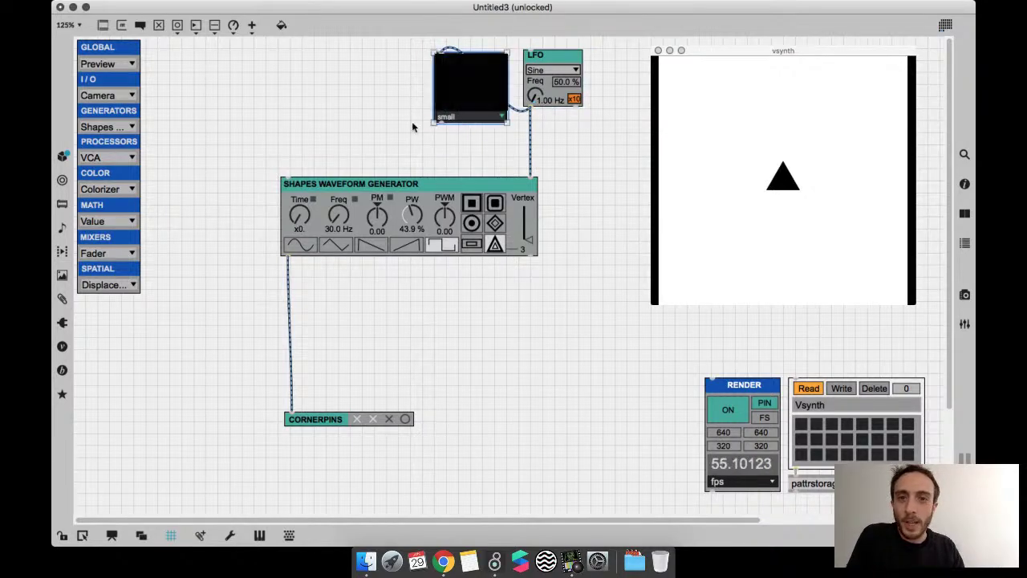
- Add a Scope beside the Preview and feed it from the LFO's output
click(122, 65)
click(128, 140)
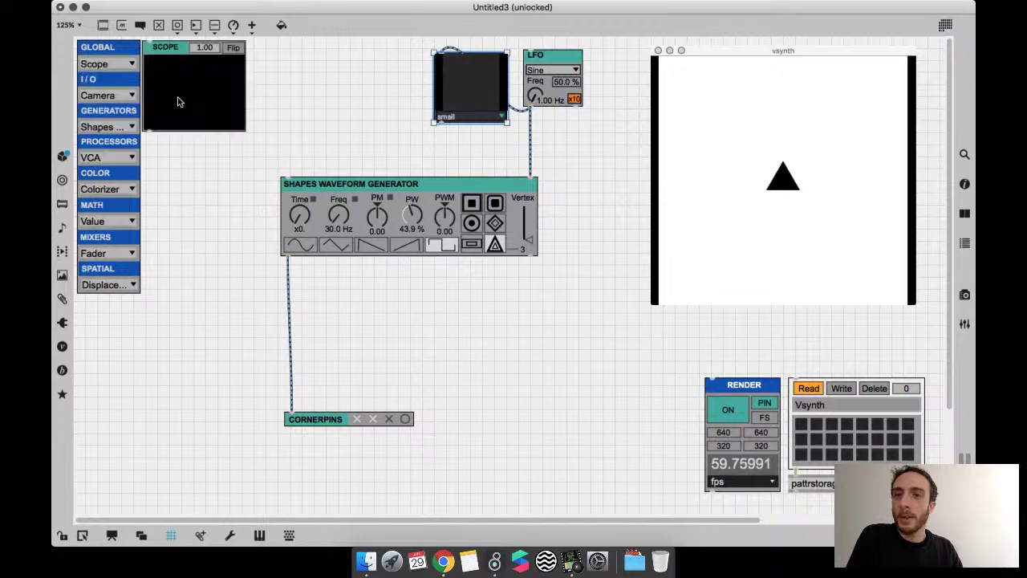
drag(183, 96, 362, 107)
drag(519, 110, 350, 79)
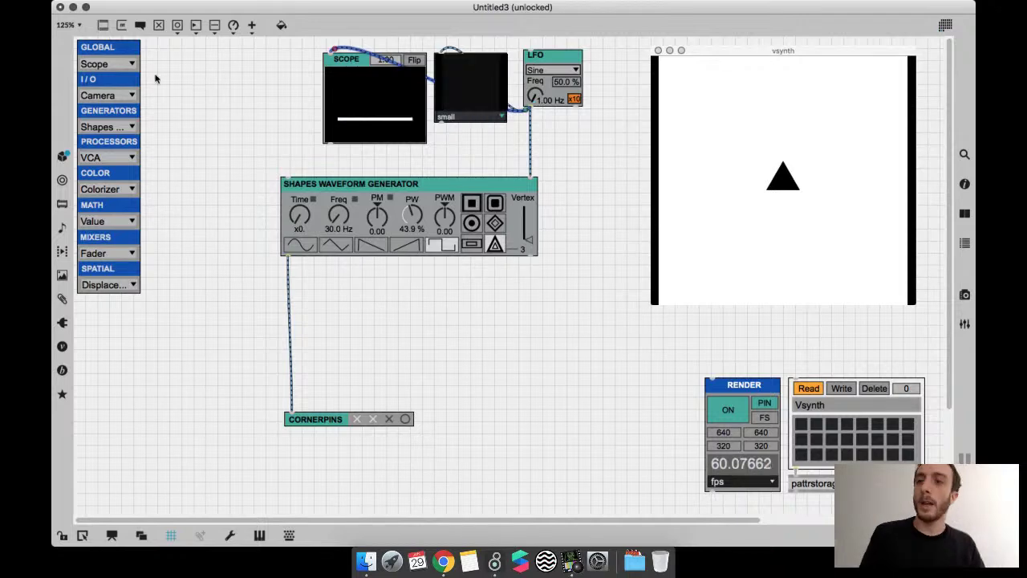
- Add a WFG 2 module near Cornerpins, reroute the Cornerpins cable from the Shapes Waveform Generator to it, and lock the patch
click(118, 127)
click(96, 154)
drag(473, 339, 506, 384)
click(290, 277)
drag(289, 263, 460, 388)
drag(532, 331, 591, 277)
key(super+e)
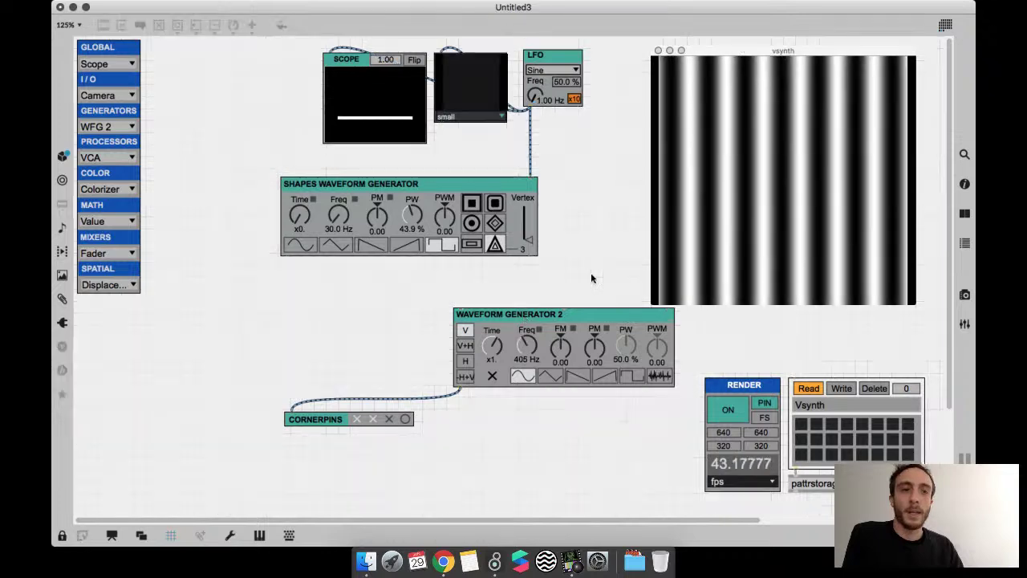
- Set Waveform Generator 2's frequency to 0 Hz with Time at x1, and shift the vsynth output window slightly
drag(492, 345, 488, 294)
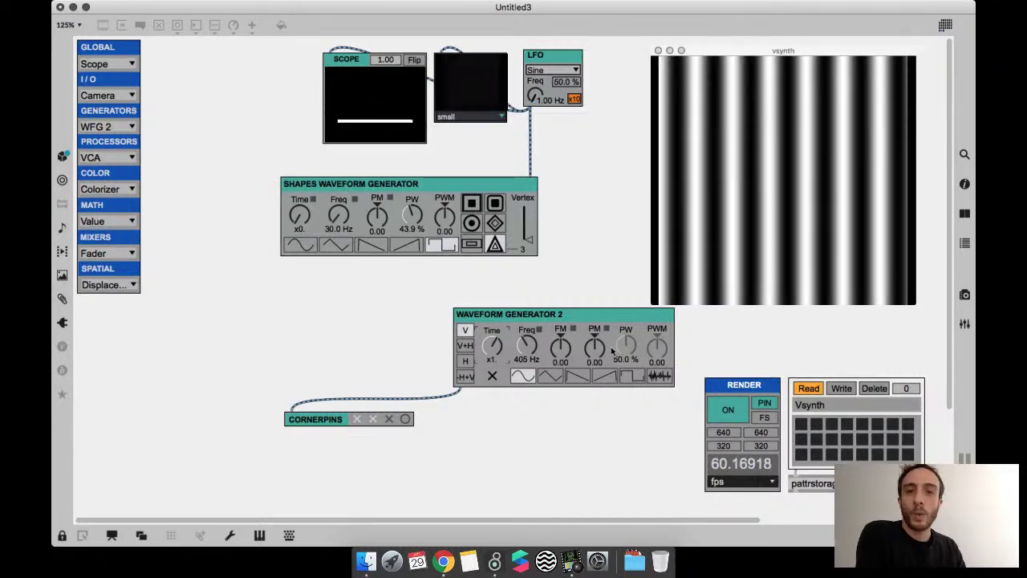
drag(528, 347, 514, 390)
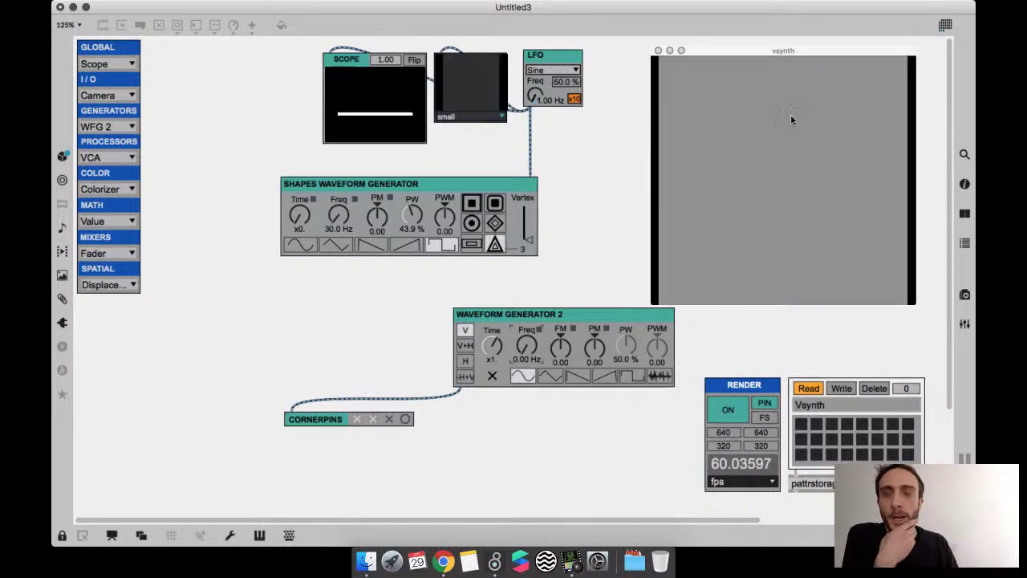
click(802, 50)
drag(803, 50, 807, 47)
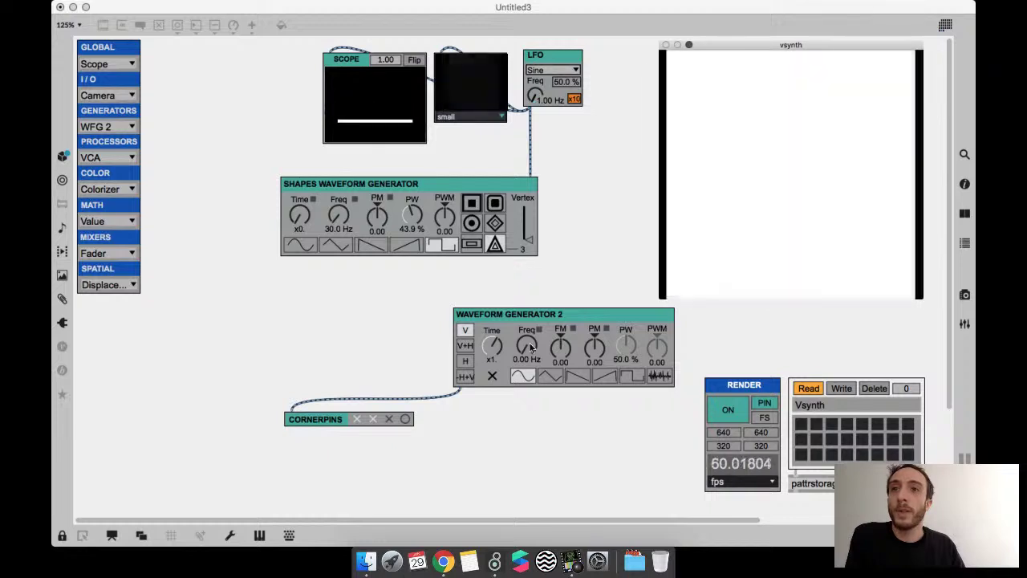
- Try Waveform Generator 2 at 185 Hz with Time at x0, and return its frequency to 0 Hz
drag(529, 345, 528, 321)
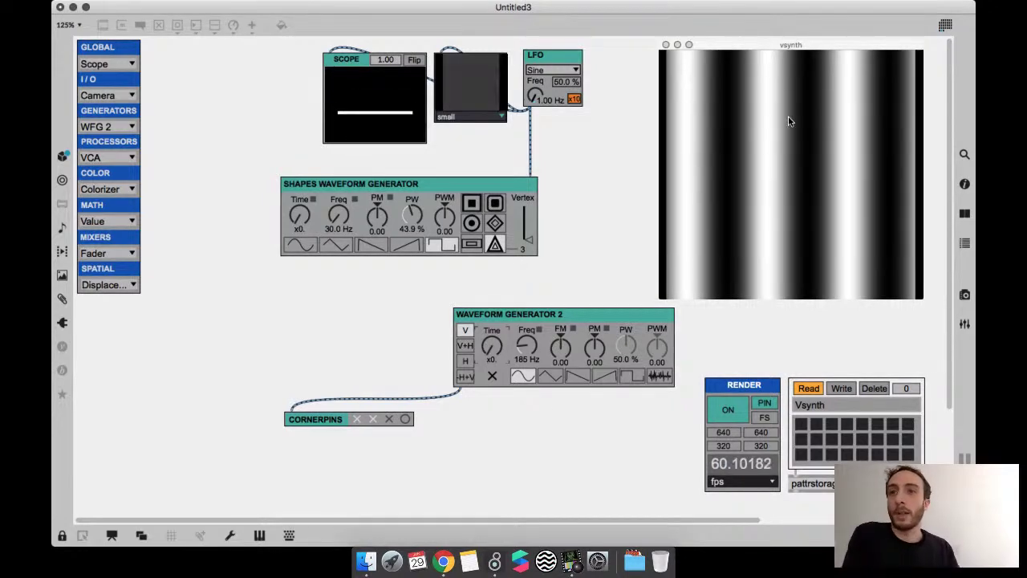
click(810, 83)
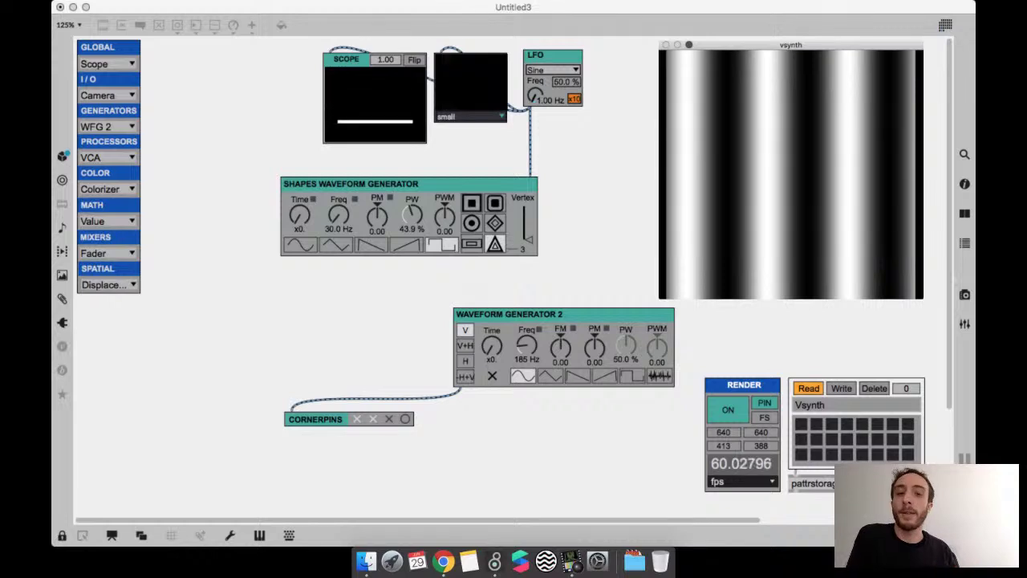
drag(527, 345, 526, 435)
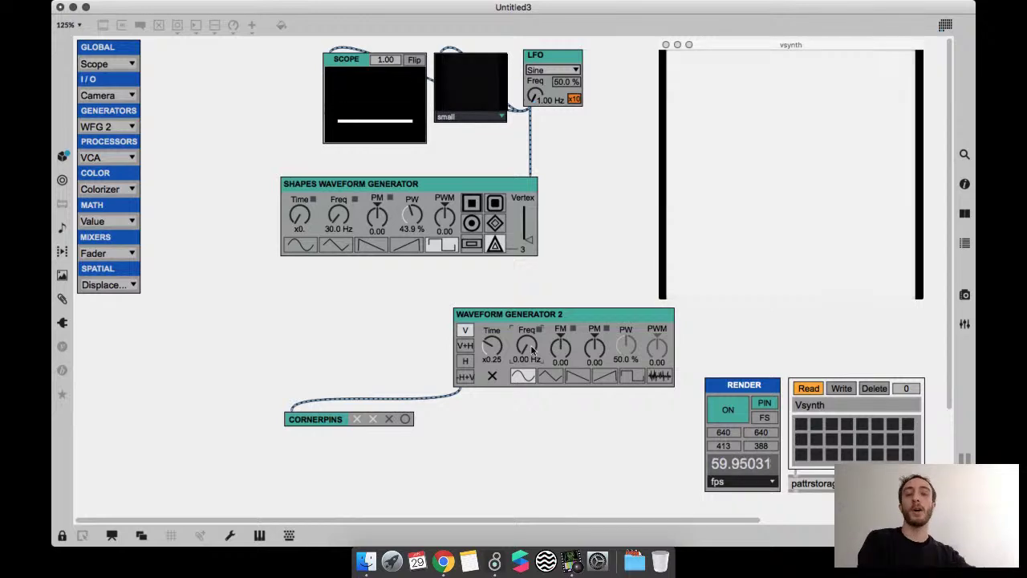
- Place Waveform Generator 2 directly above Cornerpins and set its Time to x0 and frequency to 201 Hz
drag(497, 345, 373, 388)
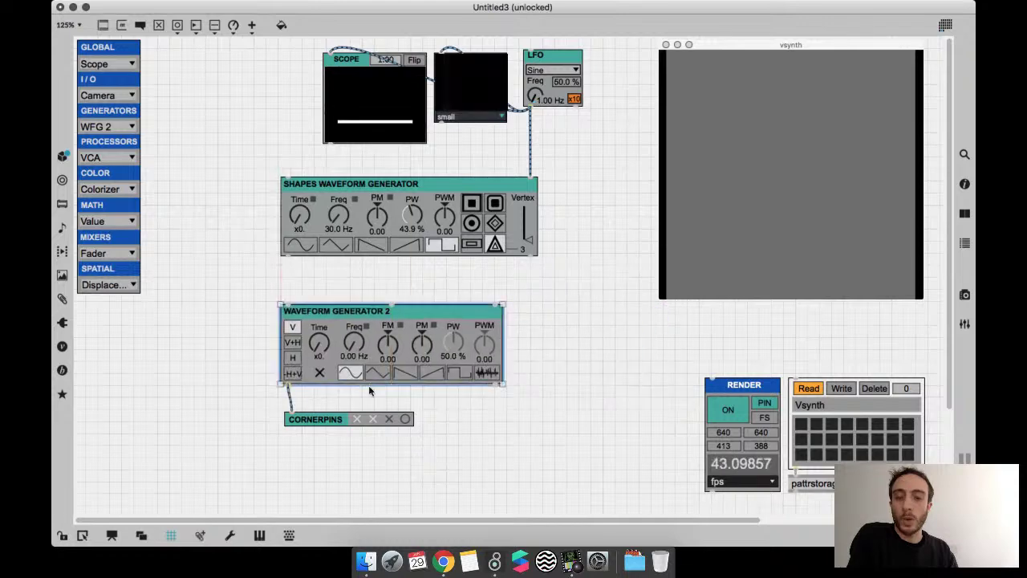
drag(354, 343, 358, 365)
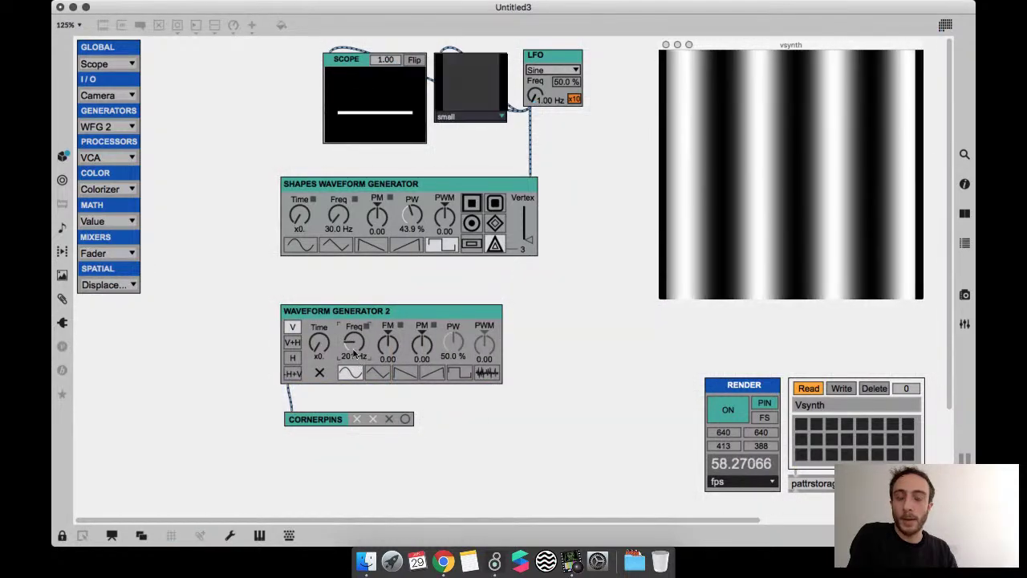
- Unlock the patch and move Waveform Generator 2 and Cornerpins down to free space beneath the Shapes Waveform Generator
key(super+e)
drag(461, 461, 321, 379)
drag(399, 423, 396, 500)
drag(407, 406, 407, 440)
click(431, 340)
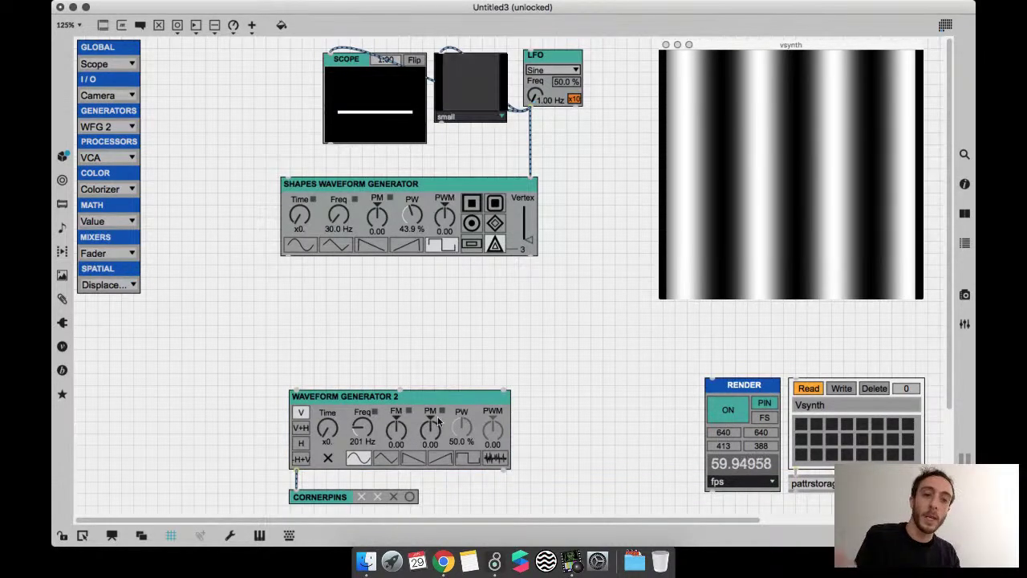
- Duplicate Waveform Generator 2 above the original and wire its output to a copy of the small Preview placed beside it
alt+drag(418, 446, 411, 344)
alt+drag(463, 100, 223, 455)
drag(289, 366, 247, 409)
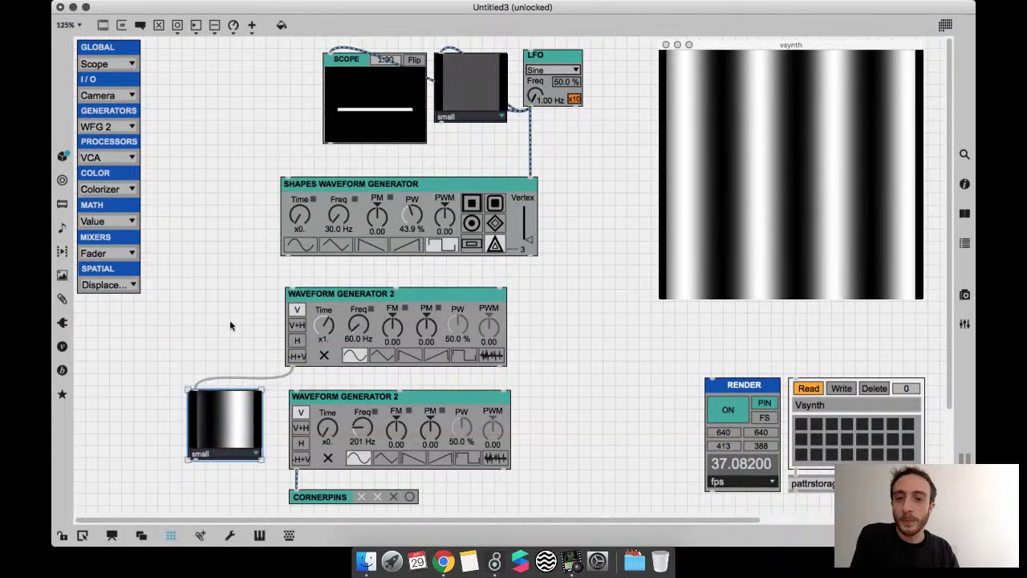
- Set the upper generator's frequency to 0 Hz and connect its output to the lower generator's frequency modulation input, aligning the two modules
key(super+e)
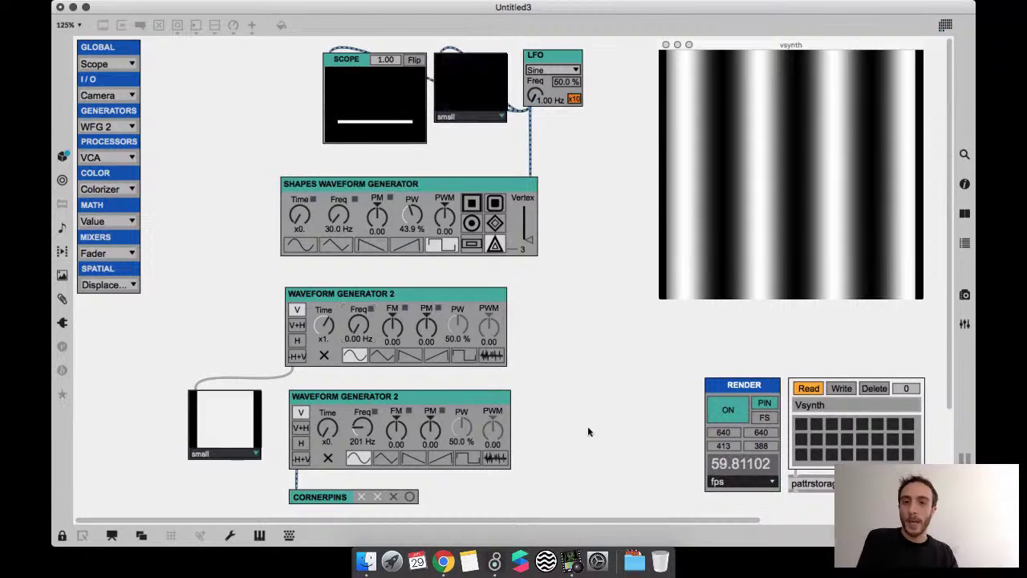
key(super+e)
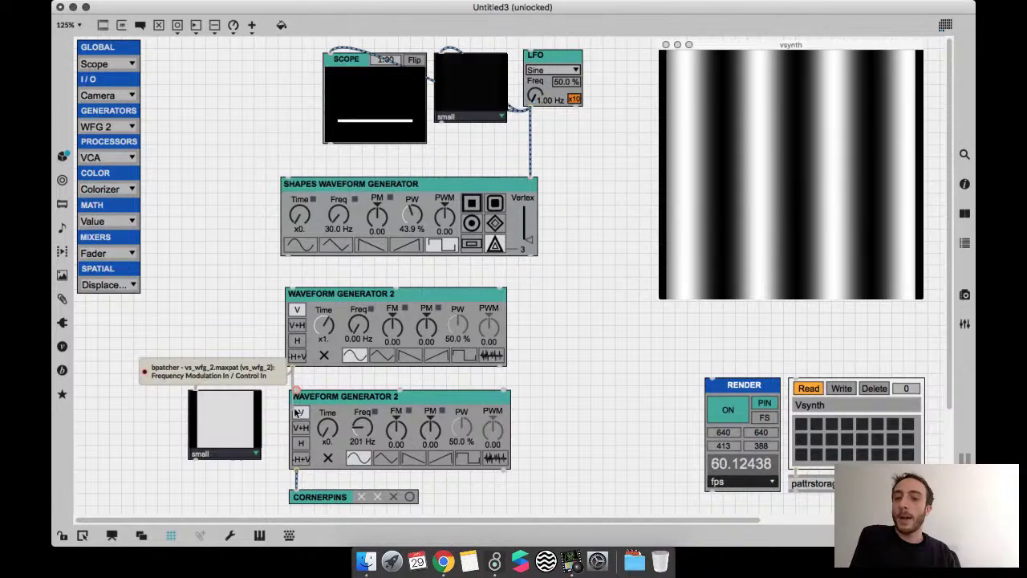
drag(299, 370, 303, 358)
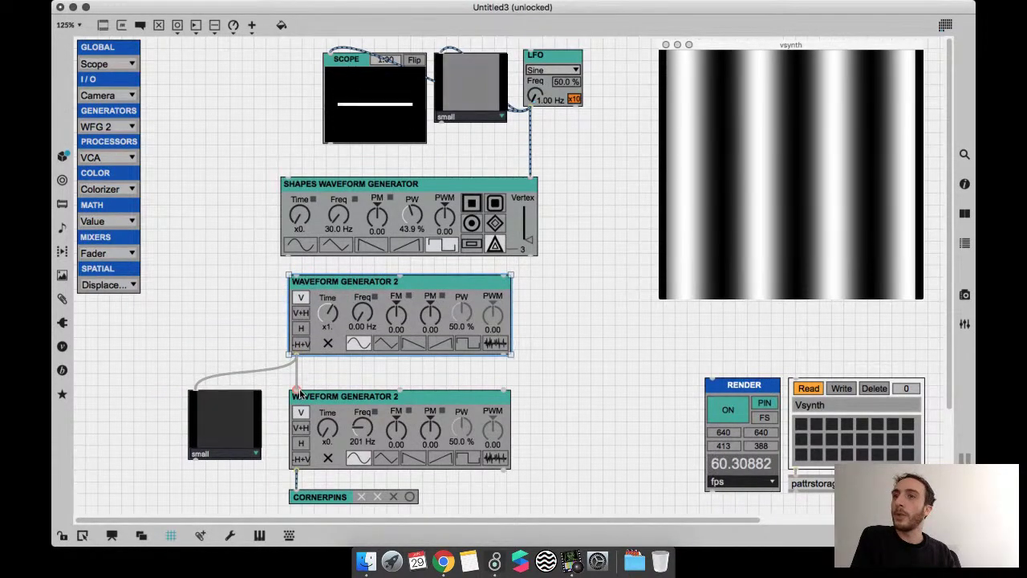
- Lock the patch and set the lower generator's frequency to 60 Hz and its FM amount to 1.00
key(super+equal)
key(super+equal)
key(super+equal)
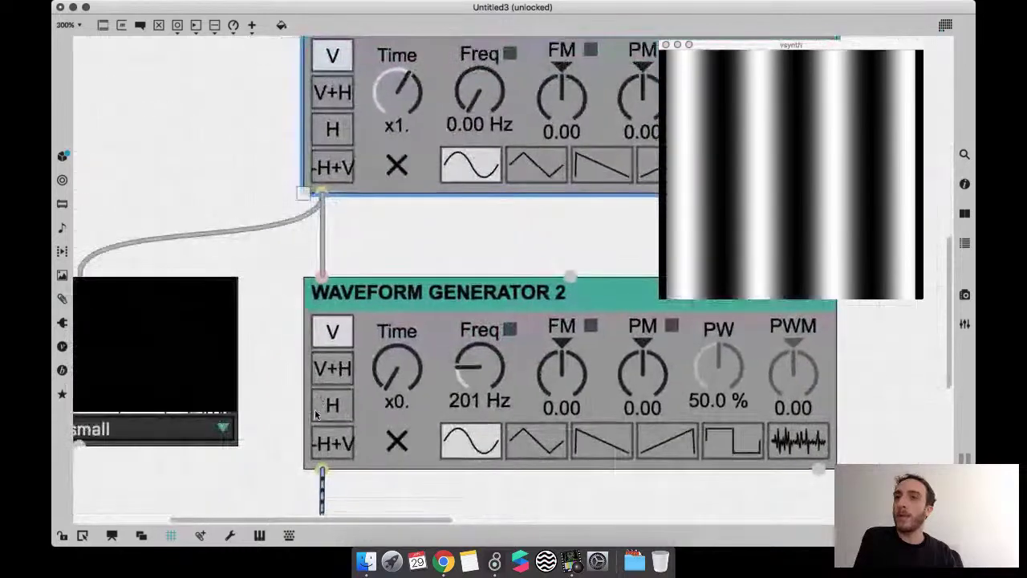
scroll(316, 415, left, 2)
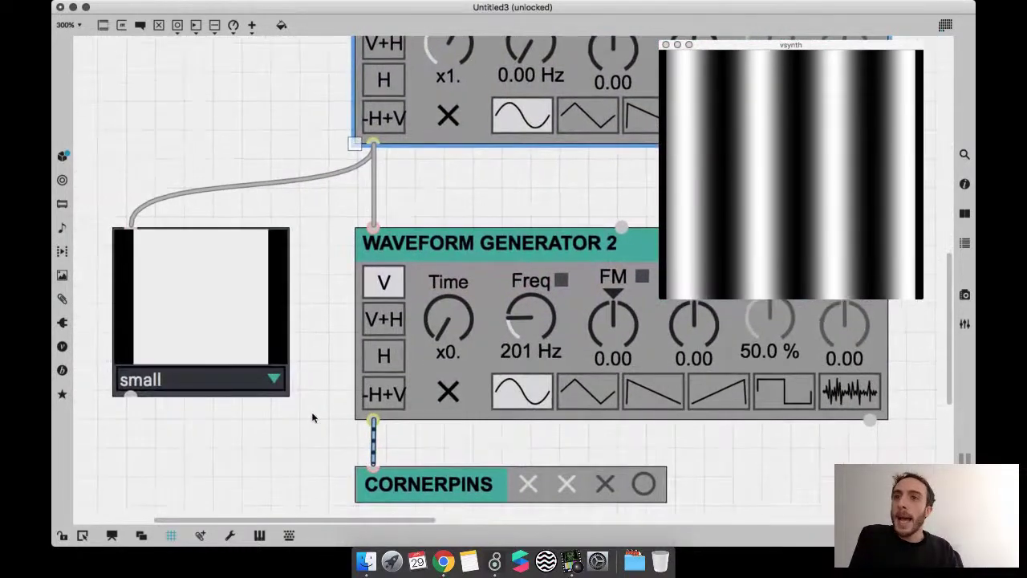
key(super+e)
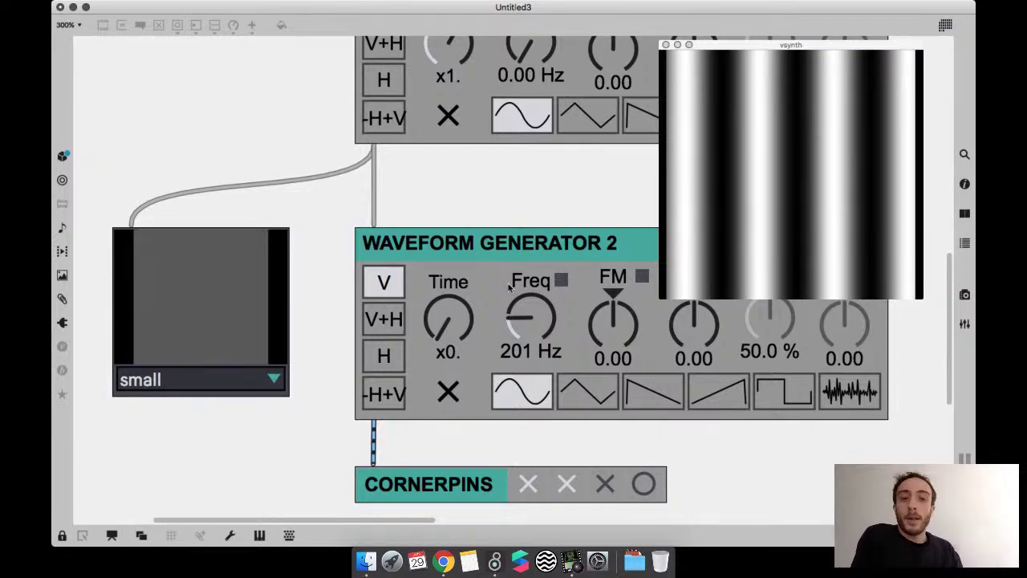
mouse_move(527, 320)
mouse_down()
mouse_move(531, 339)
mouse_move(533, 327)
mouse_up()
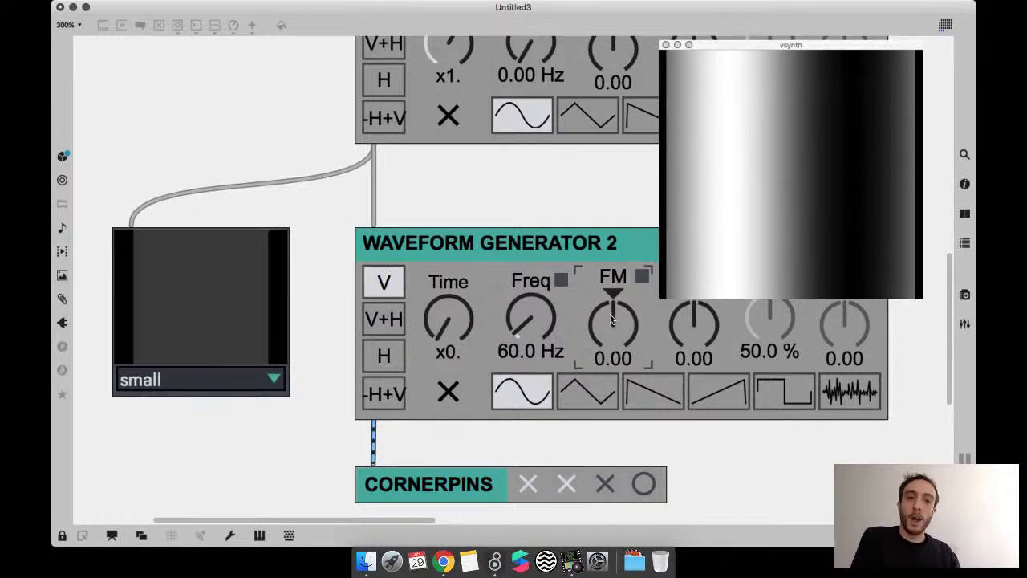
drag(612, 322, 619, 265)
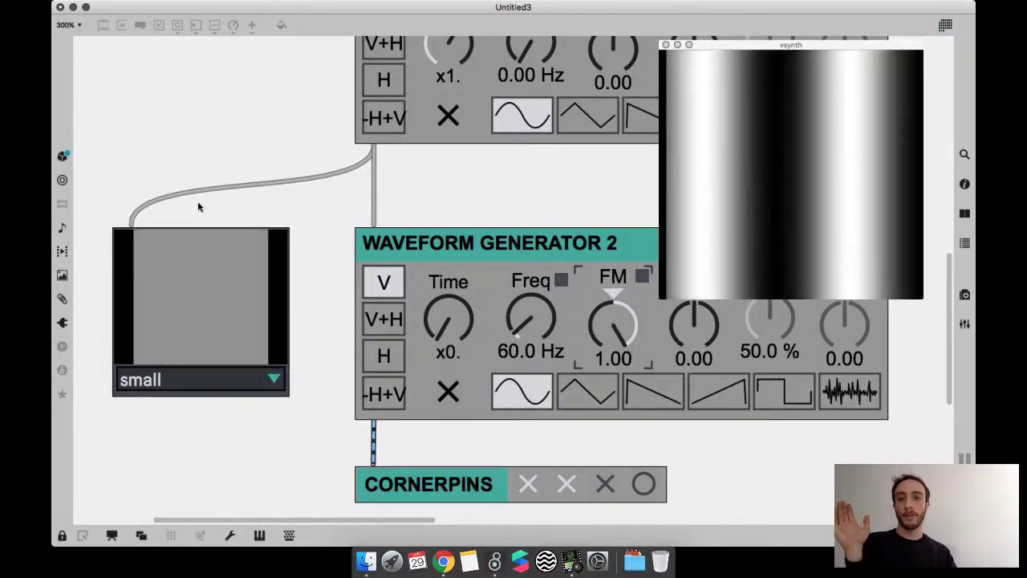
- Try the lower generator's FM amount at 3.68 with its range toggle on, and restore it to 1.00 with the toggle off
scroll(433, 180, up, 1)
drag(447, 72, 447, 55)
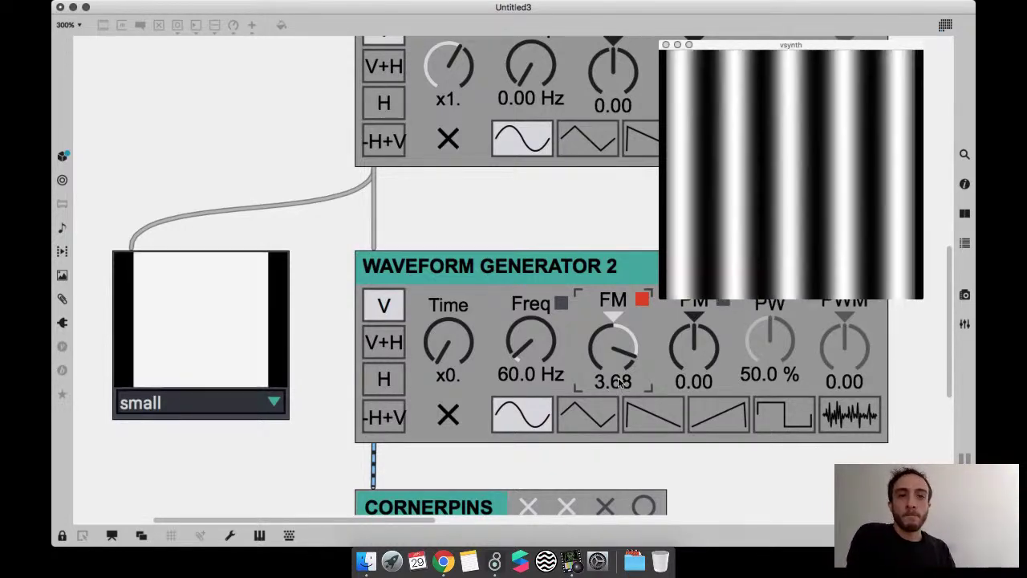
click(642, 299)
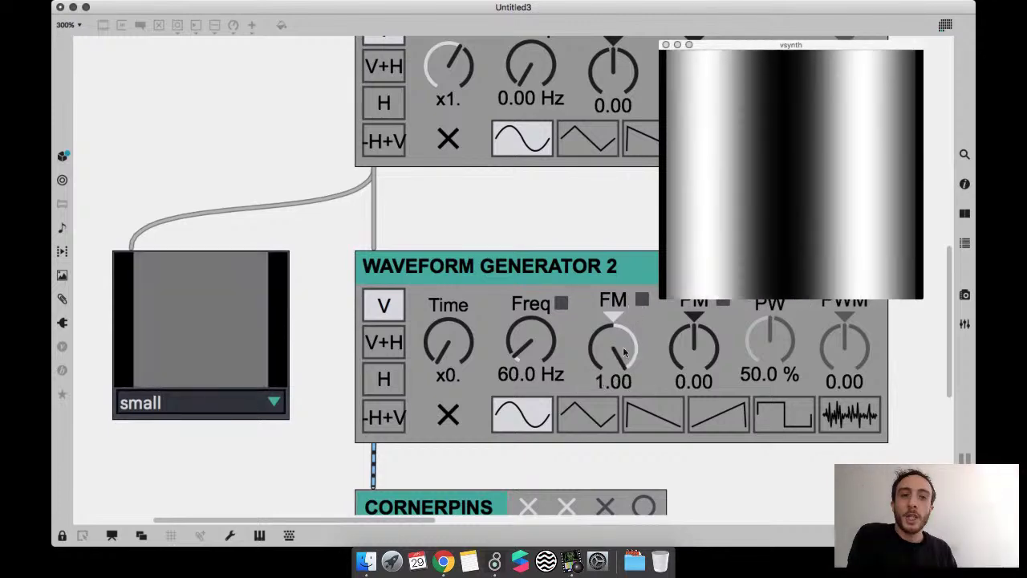
- Switch the upper generator to H with a frequency of 209 Hz, and set the lower generator's frequency to 205 Hz
scroll(515, 241, up, 1)
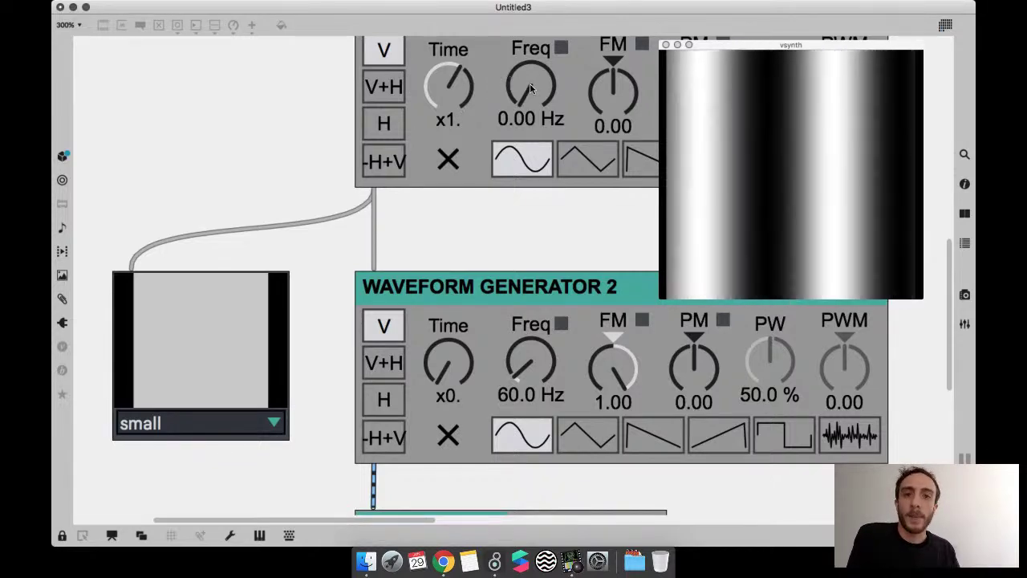
mouse_move(528, 88)
mouse_down()
mouse_move(524, 69)
mouse_move(528, 88)
mouse_up()
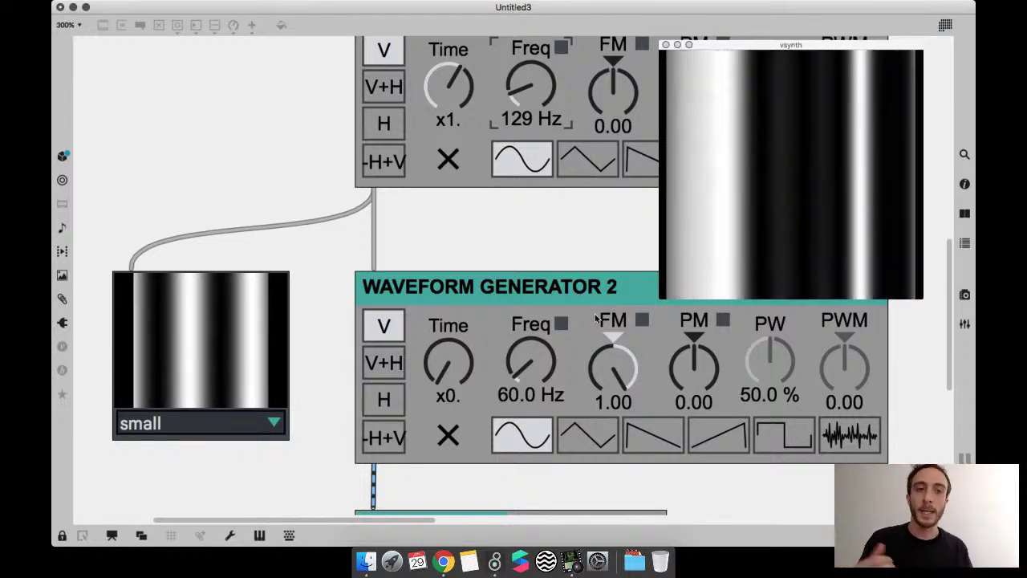
click(385, 124)
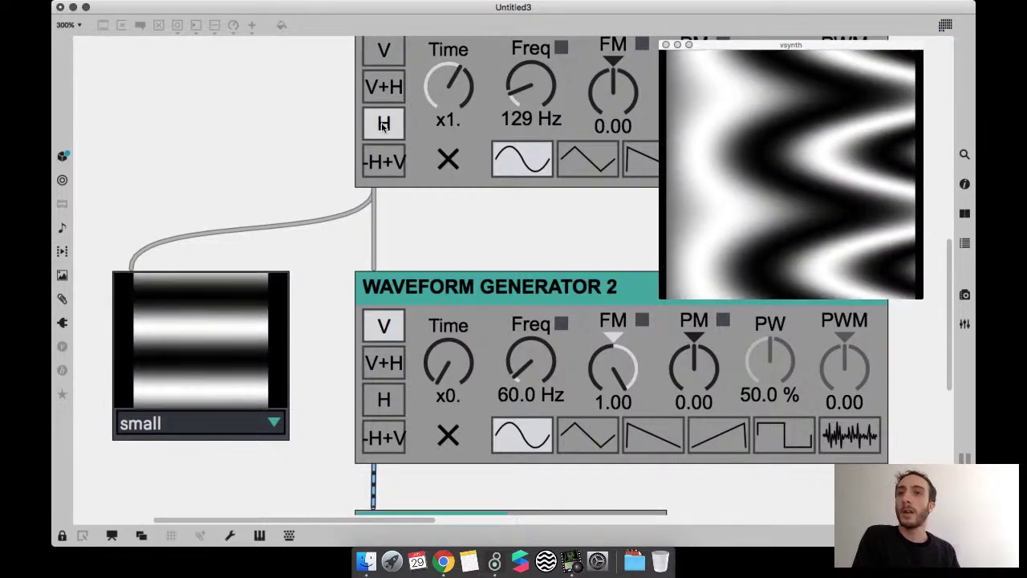
drag(531, 363, 530, 305)
drag(519, 90, 519, 61)
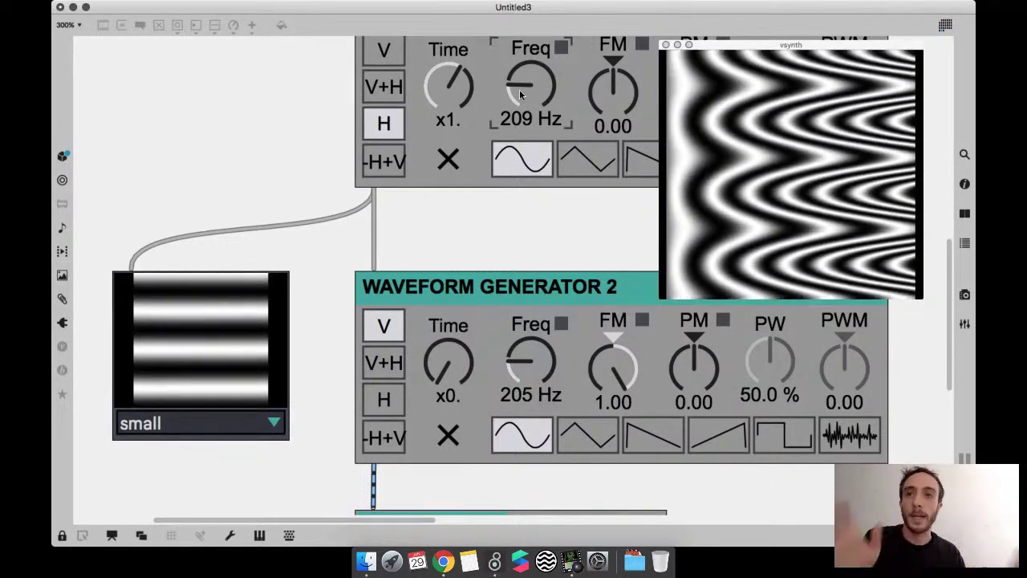
- Give the lower generator a square waveform and reroute the upper generator's cable from its FM input to its PWM input
key(super+minus)
key(super+minus)
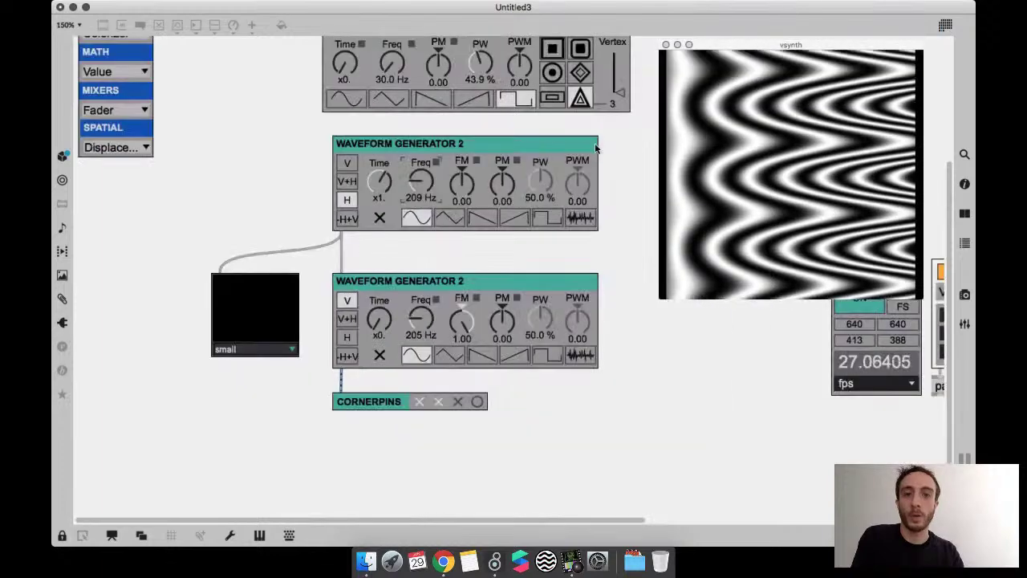
scroll(595, 148, up, 10)
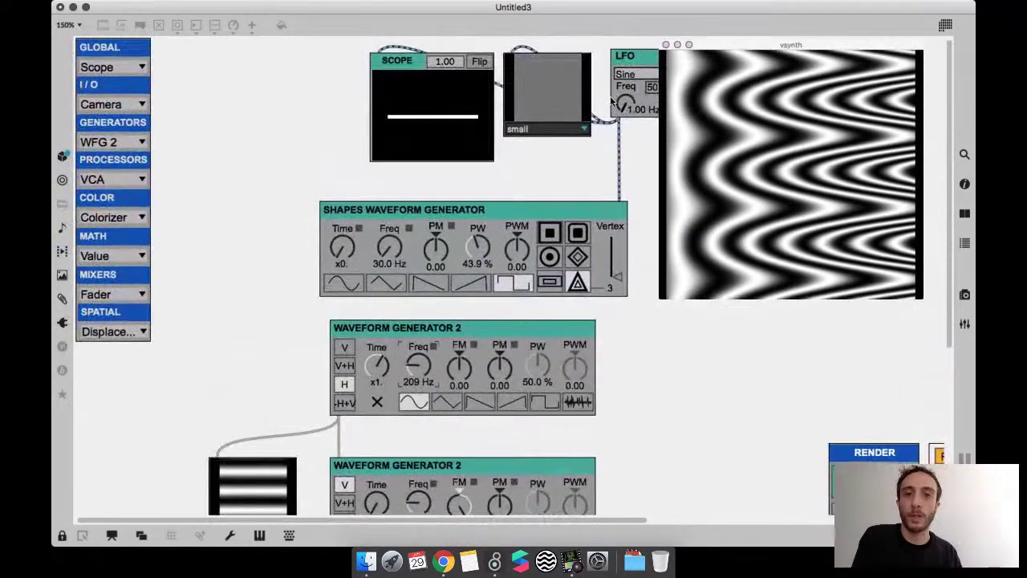
scroll(498, 169, down, 3)
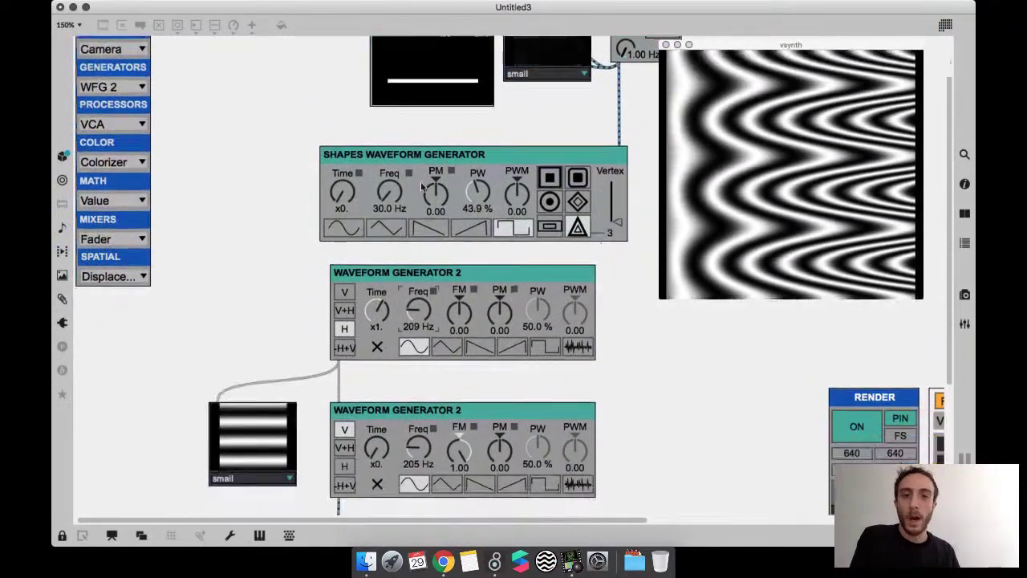
scroll(596, 244, down, 5)
key(super+e)
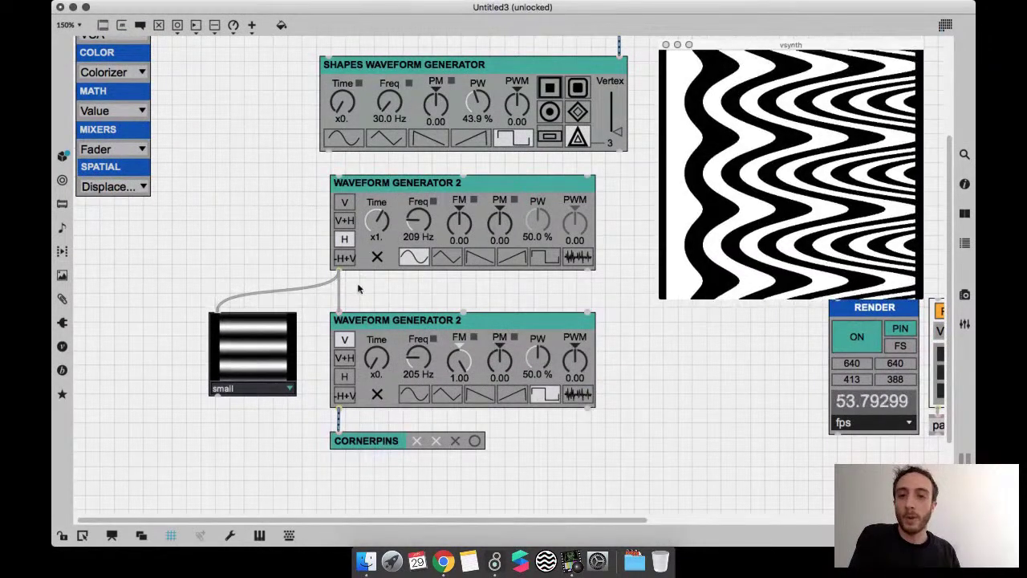
drag(520, 270, 570, 307)
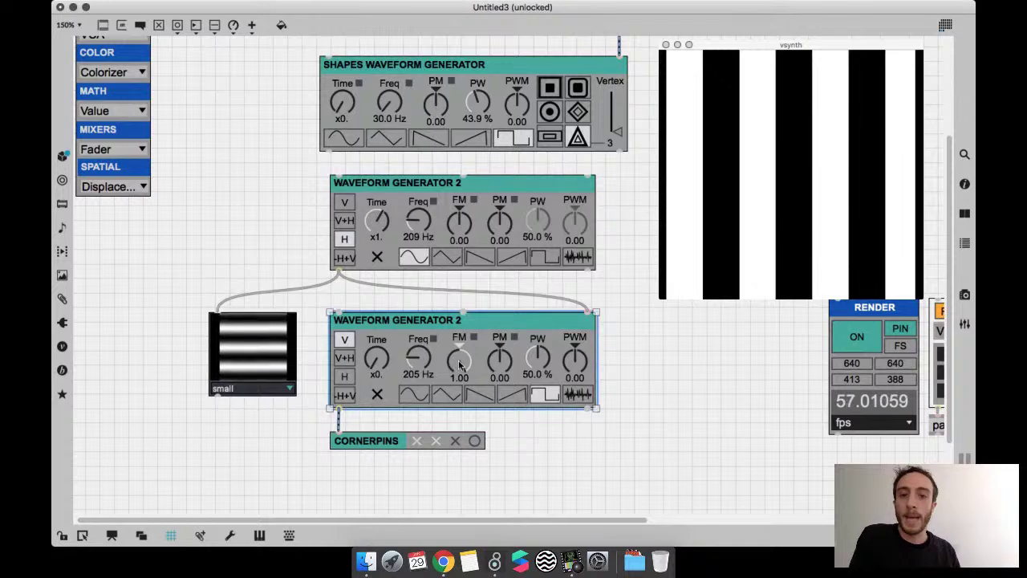
- Set the upper generator's frequency to 0 Hz, and the lower generator's FM to 0.00 and PWM to 0.50
key(super+e)
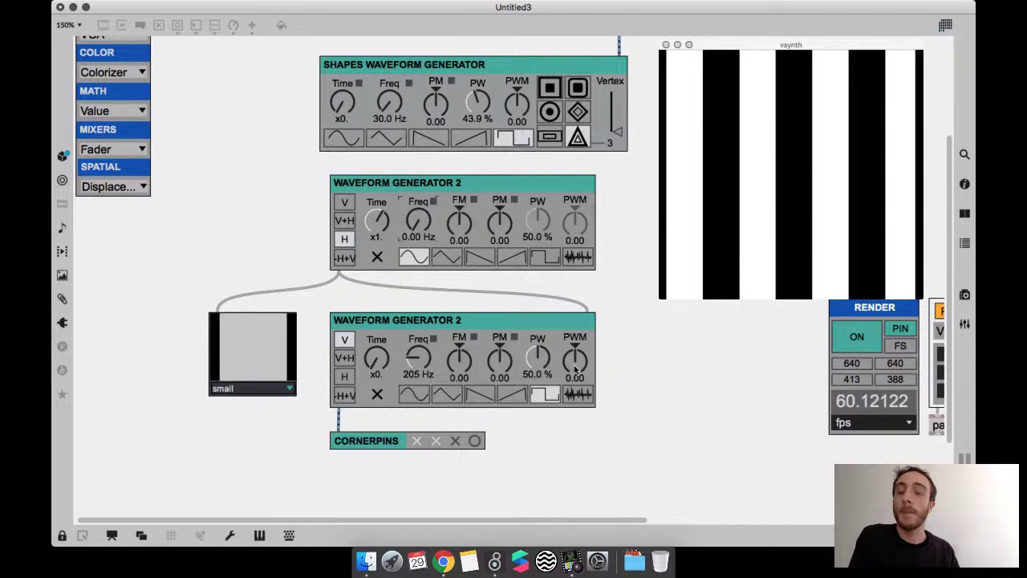
drag(575, 361, 577, 315)
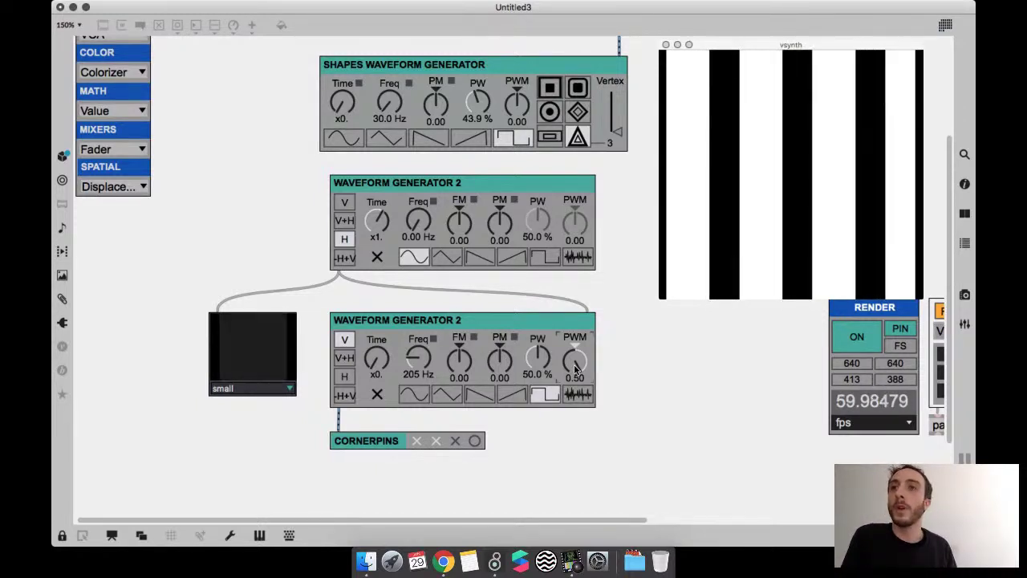
- Unlock the patch and delete both Waveform Generator 2 modules along with their small Preview
key(super+e)
drag(649, 391, 287, 232)
key(BackSpace)
- Connect the Shapes Waveform Generator's output to Cornerpins and move Cornerpins directly beneath it
scroll(288, 233, up, 4)
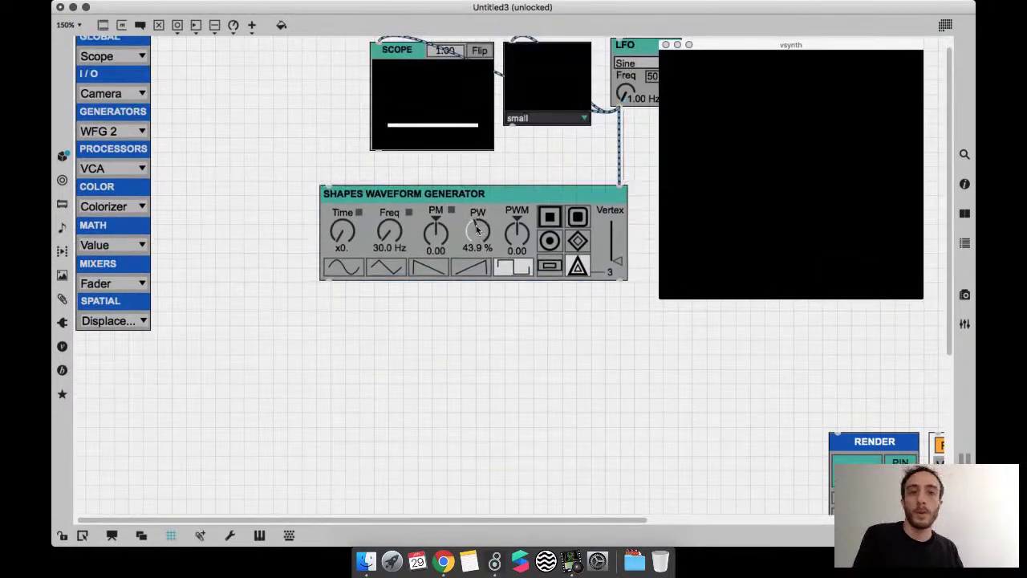
scroll(366, 313, down, 2)
drag(328, 206, 350, 509)
drag(350, 509, 333, 245)
scroll(628, 294, up, 3)
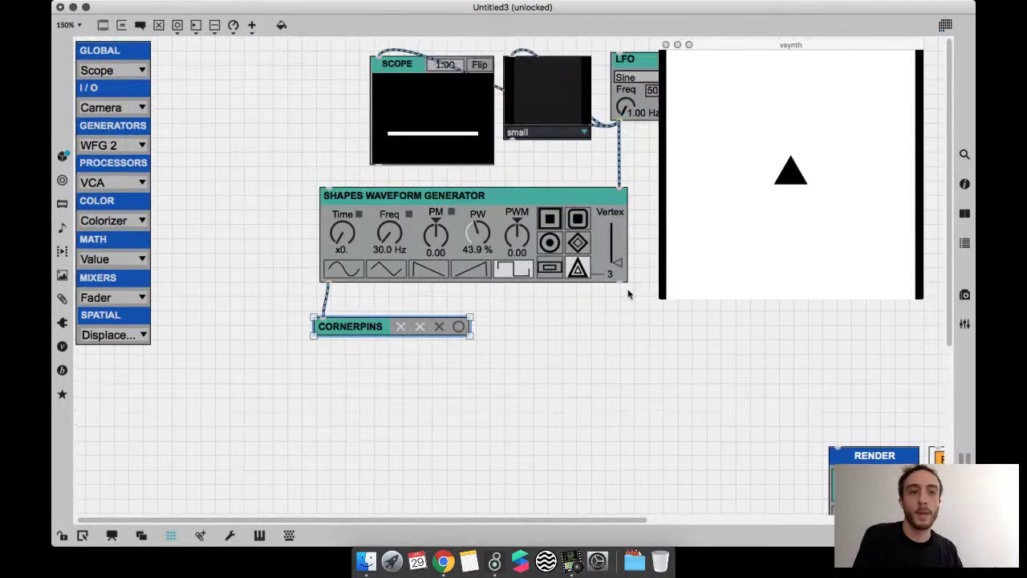
- Lock the patch and set the Shapes Waveform Generator's PWM amount to -0.12
scroll(634, 296, right, 5)
scroll(641, 298, left, 1)
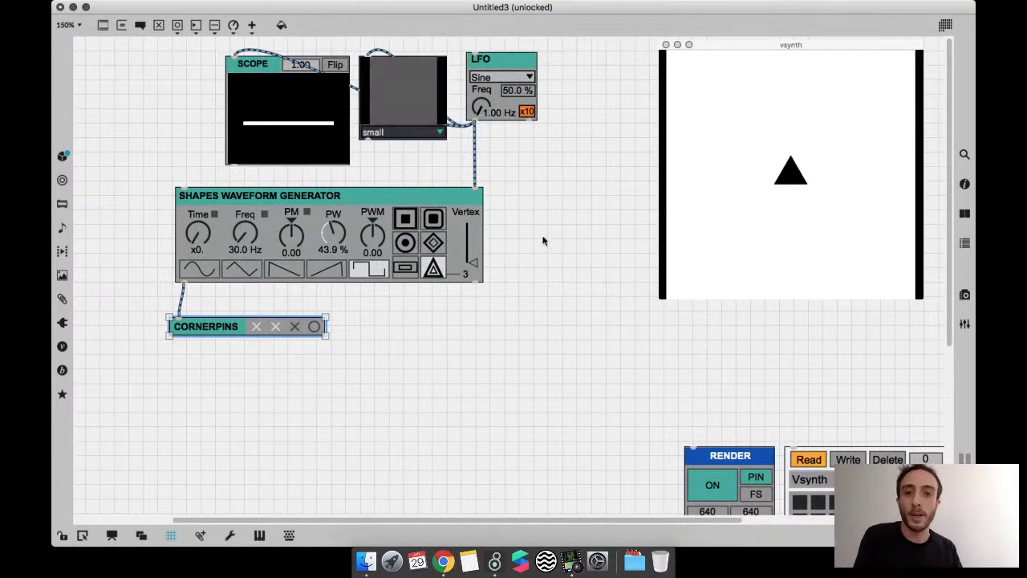
key(super+e)
drag(372, 235, 374, 245)
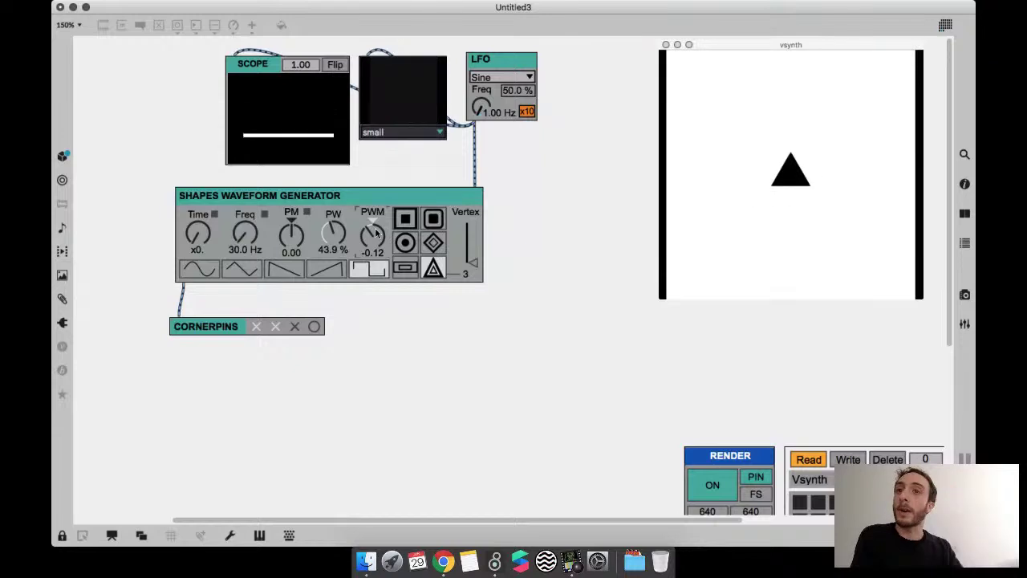
- Set the LFO's waveform to S&H and its frequency to 7.30 Hz
click(504, 77)
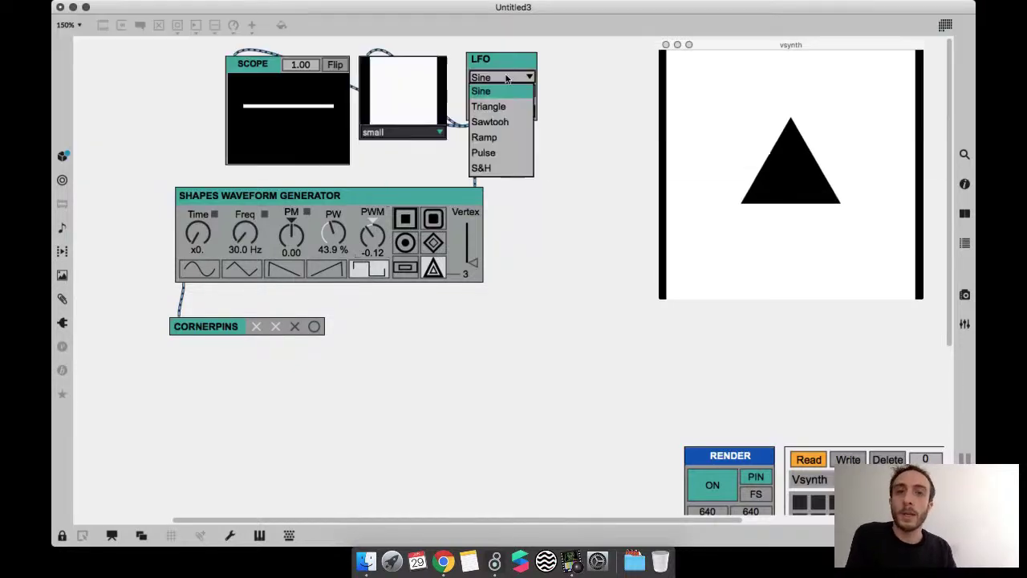
click(496, 174)
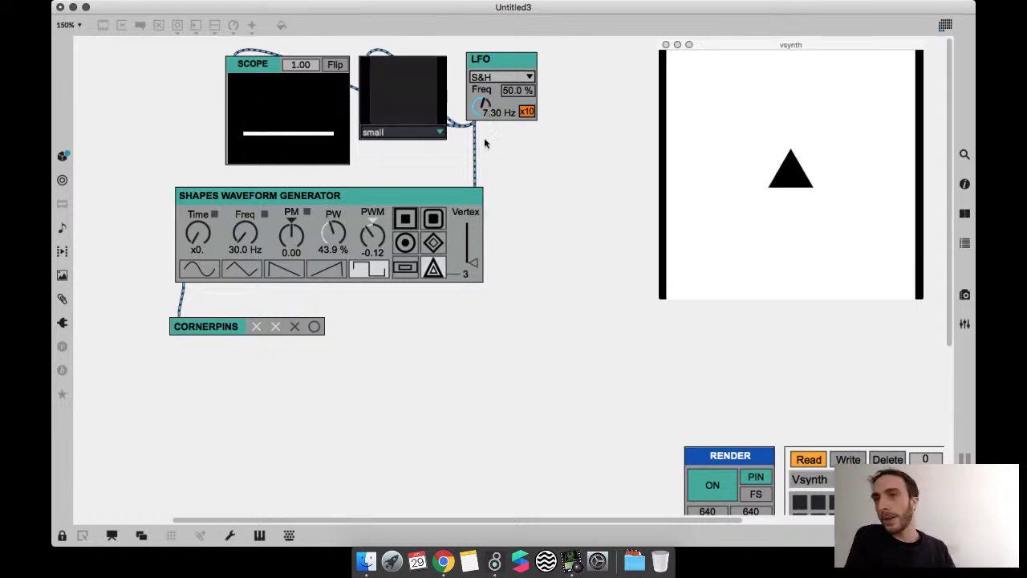
- Unlock the patch, shift the vsynth window clear of the LFO, and lower the Shapes Waveform Generator with Cornerpins to open space beneath the LFO
key(super+e)
drag(472, 387, 241, 241)
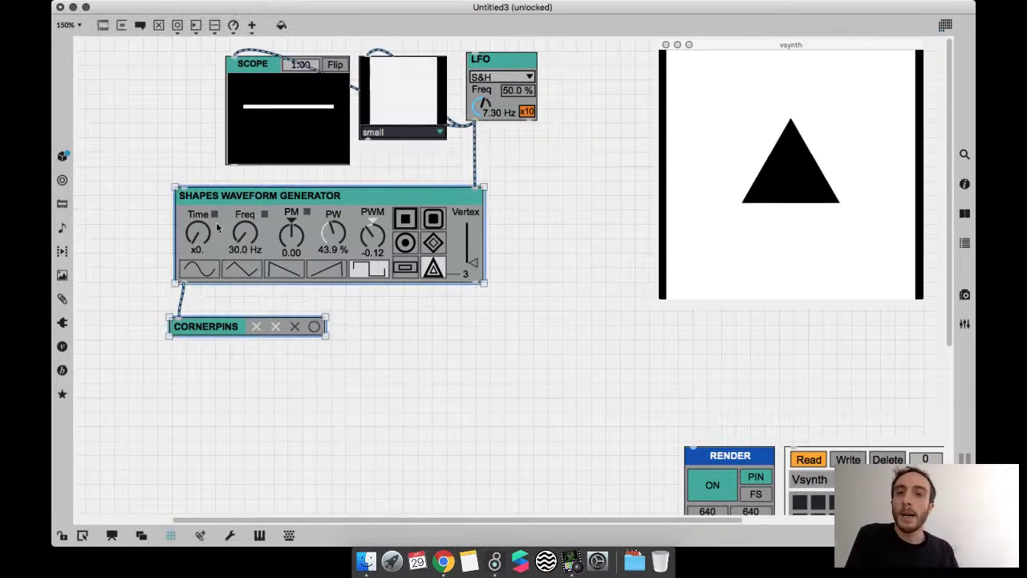
scroll(482, 241, left, 5)
drag(786, 44, 827, 160)
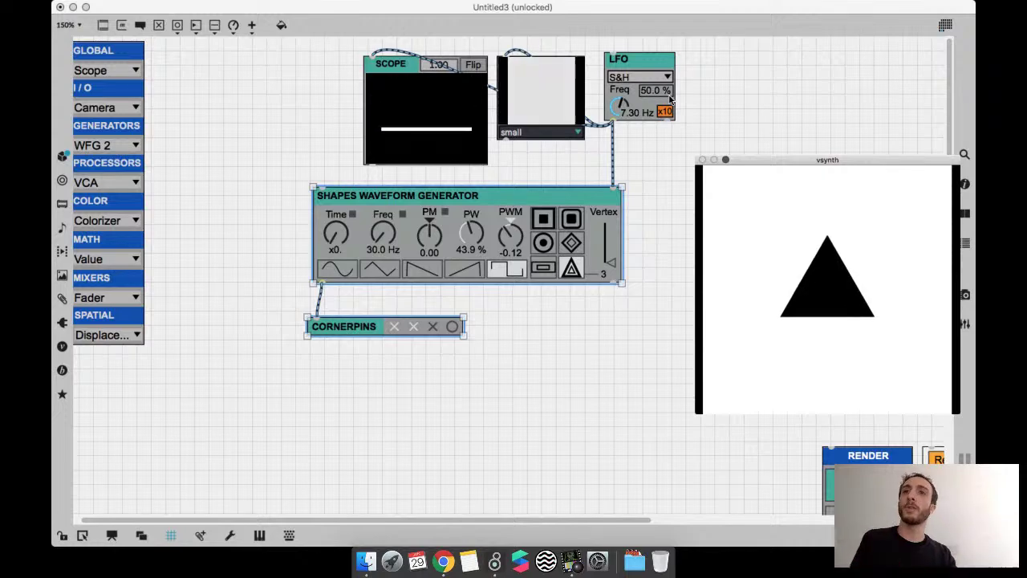
drag(488, 380, 394, 280)
drag(482, 195, 481, 272)
click(483, 205)
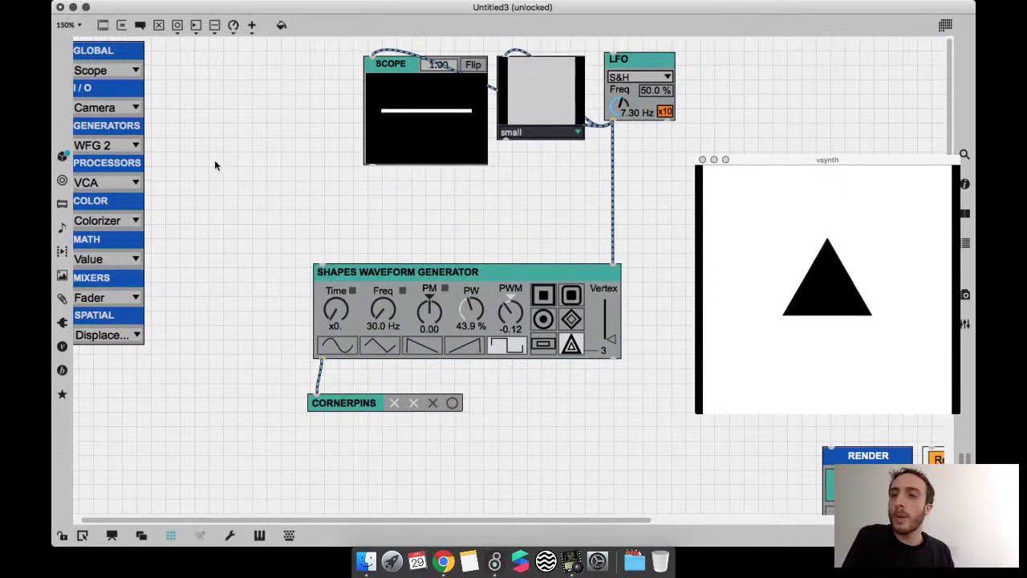
- Insert a Temporal Filter between the LFO and the Shapes Waveform Generator, and set its cutoff to 0.70
scroll(200, 163, left, 1)
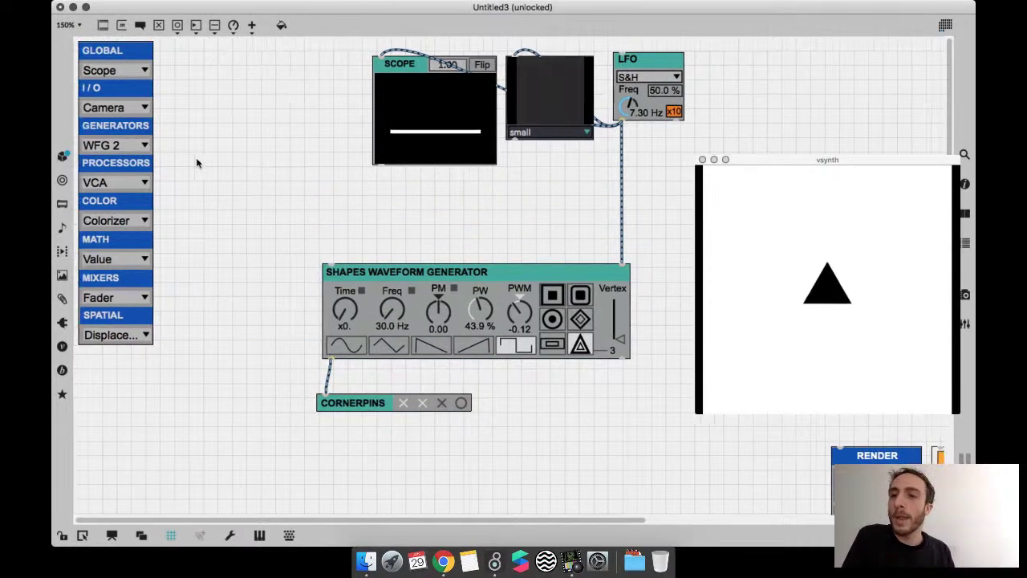
click(129, 183)
click(121, 292)
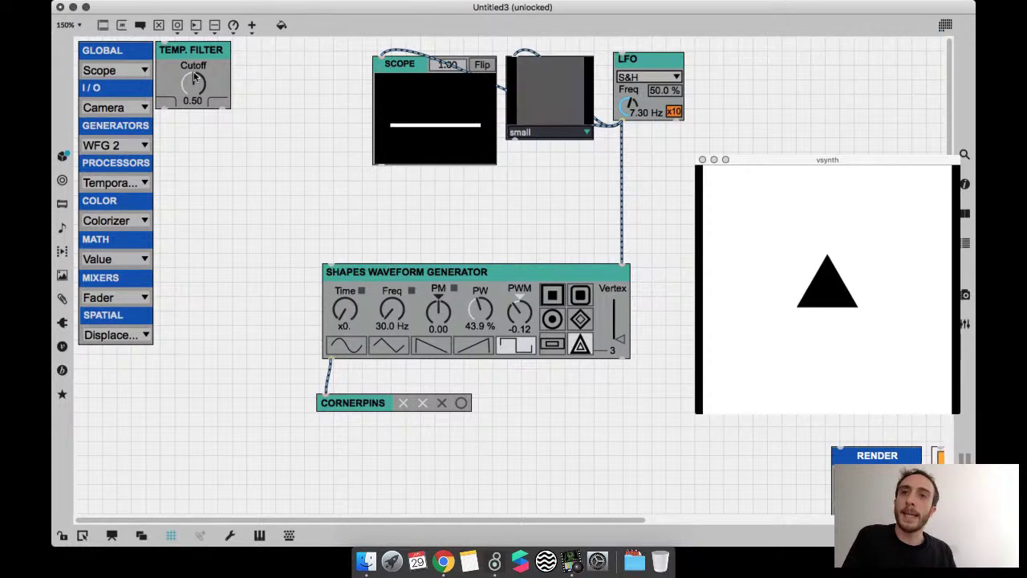
drag(194, 76, 653, 191)
click(738, 137)
key(super+e)
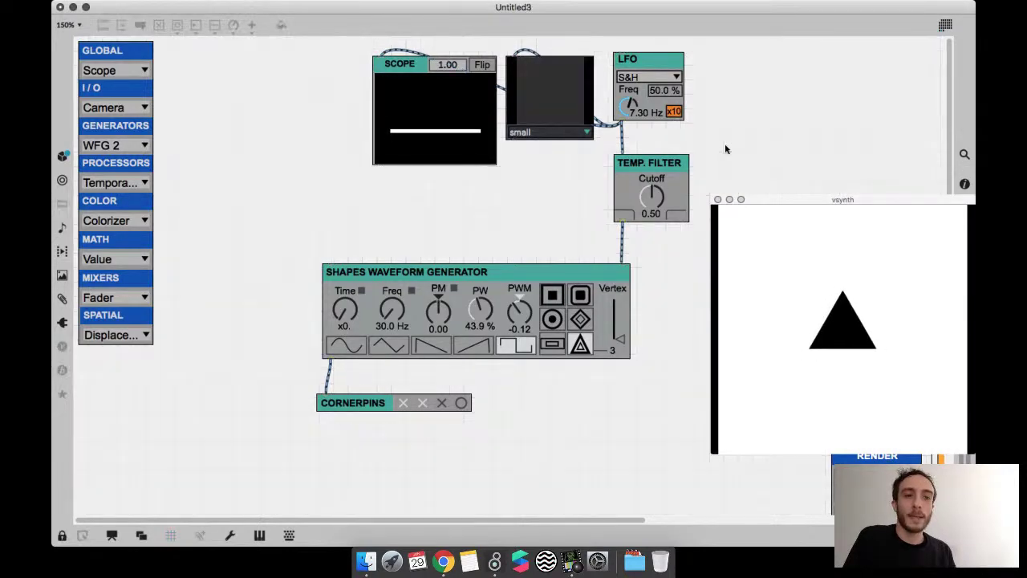
drag(658, 193, 654, 185)
- Paste another Scope and Preview above the lowered Shapes Waveform Generator and feed both from the Temporal Filter's output
key(super+e)
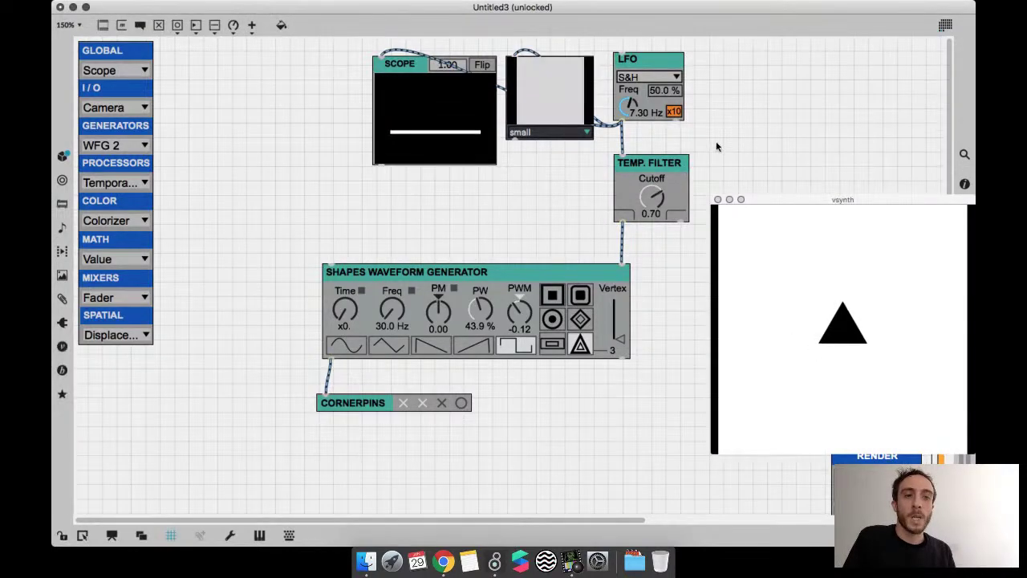
key(super+v)
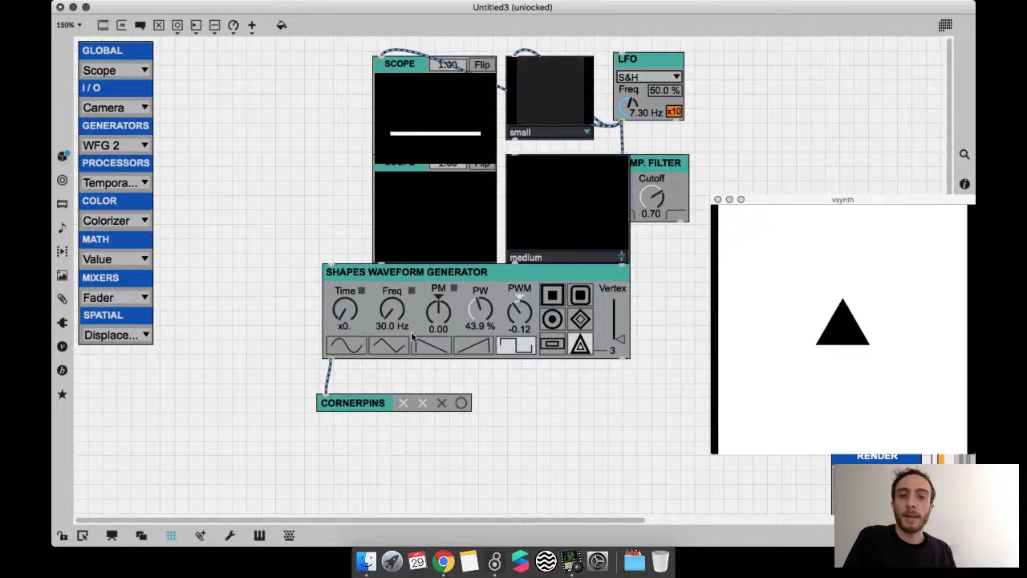
drag(412, 337, 418, 441)
drag(491, 169, 436, 243)
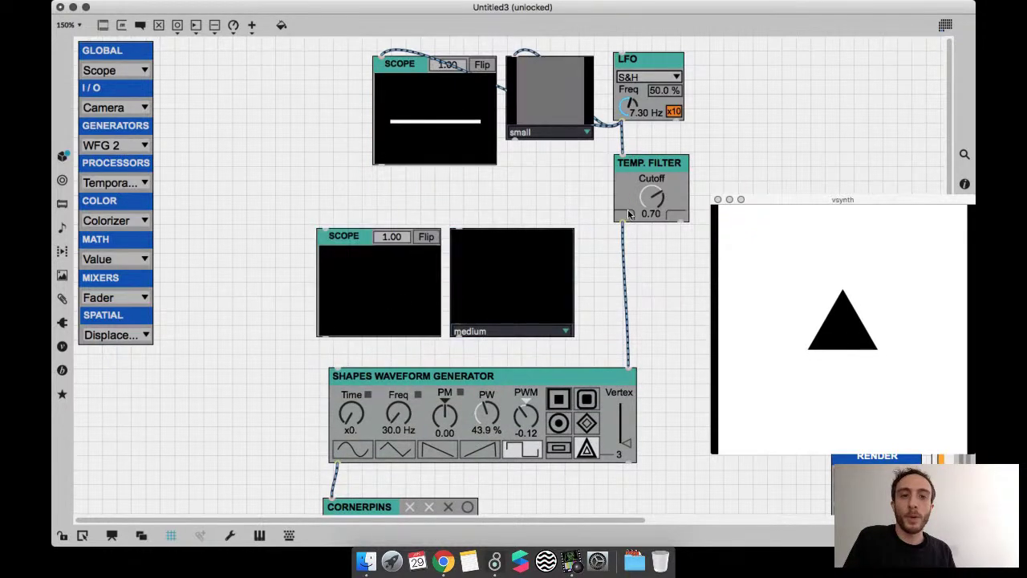
shift+click(460, 228)
shift+click(326, 229)
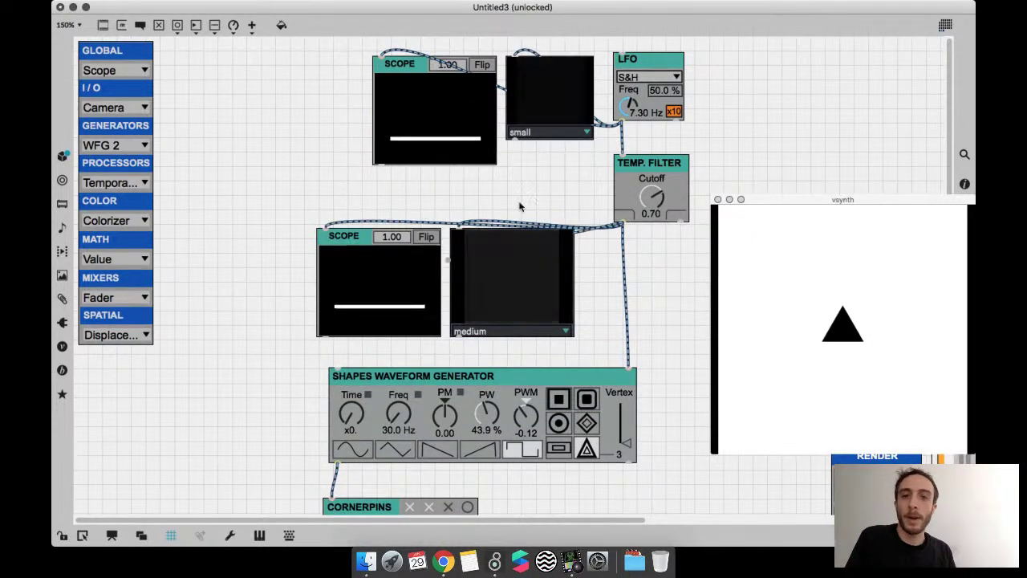
- Set the LFO's Preview to medium size and align it and its Scope directly above the filtered pair
click(544, 164)
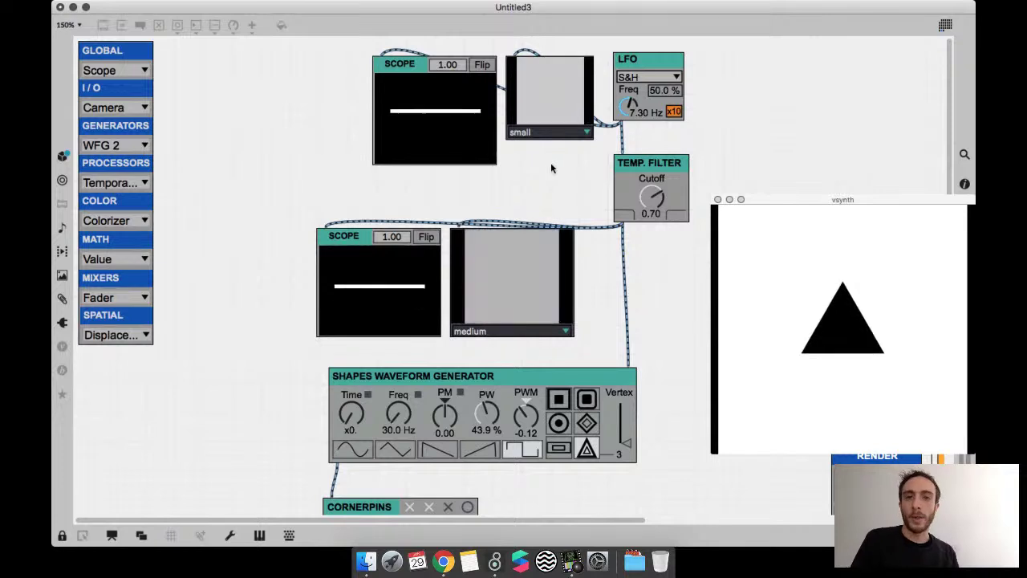
click(550, 132)
click(551, 162)
shift+click(457, 112)
drag(456, 112, 405, 173)
- Lock the patch and set the Temporal Filter's cutoff to 0.86
key(super+e)
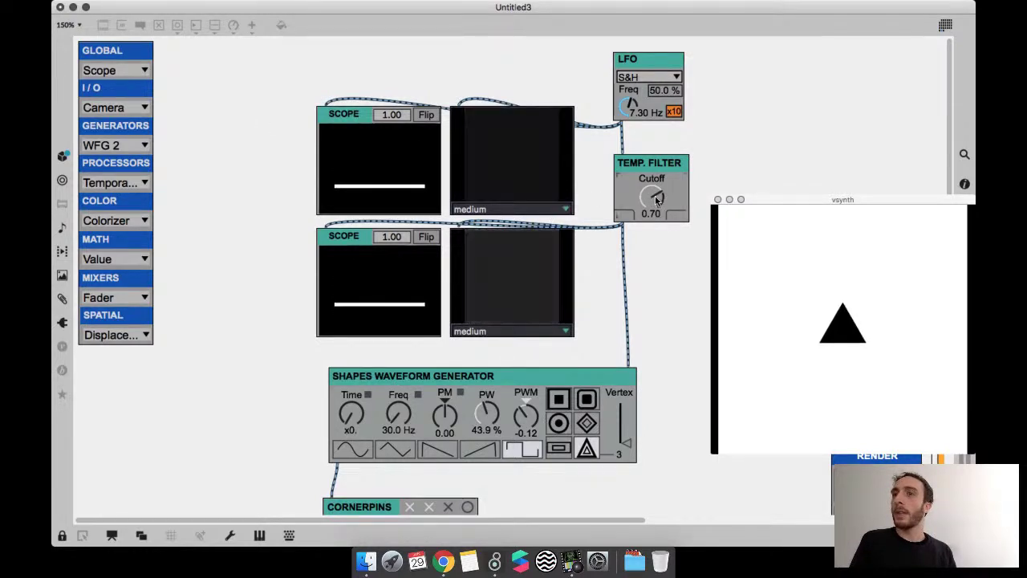
drag(654, 197, 654, 190)
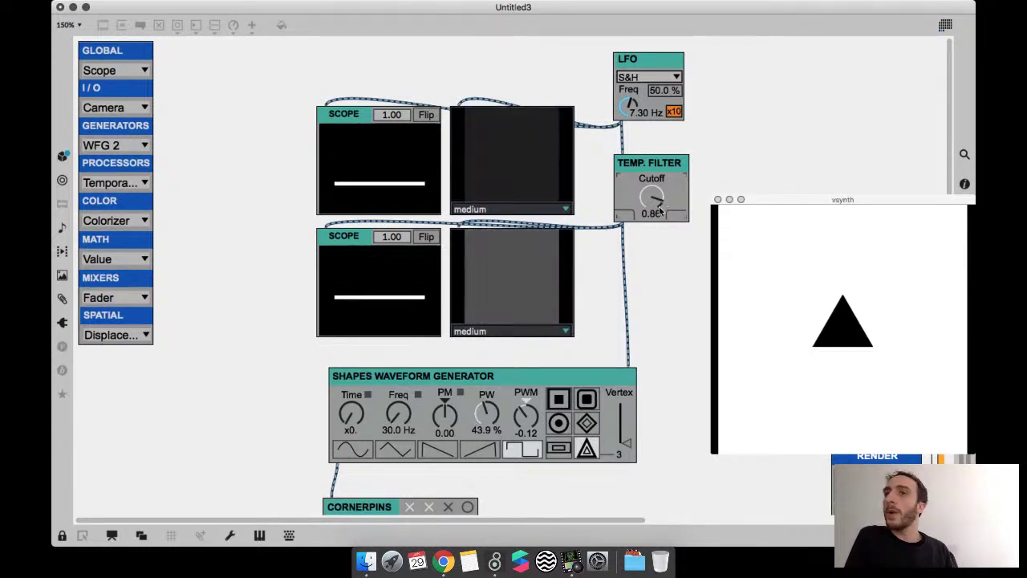
- Unlock the patch and delete both Scopes and both Previews
key(super+e)
drag(558, 356, 332, 160)
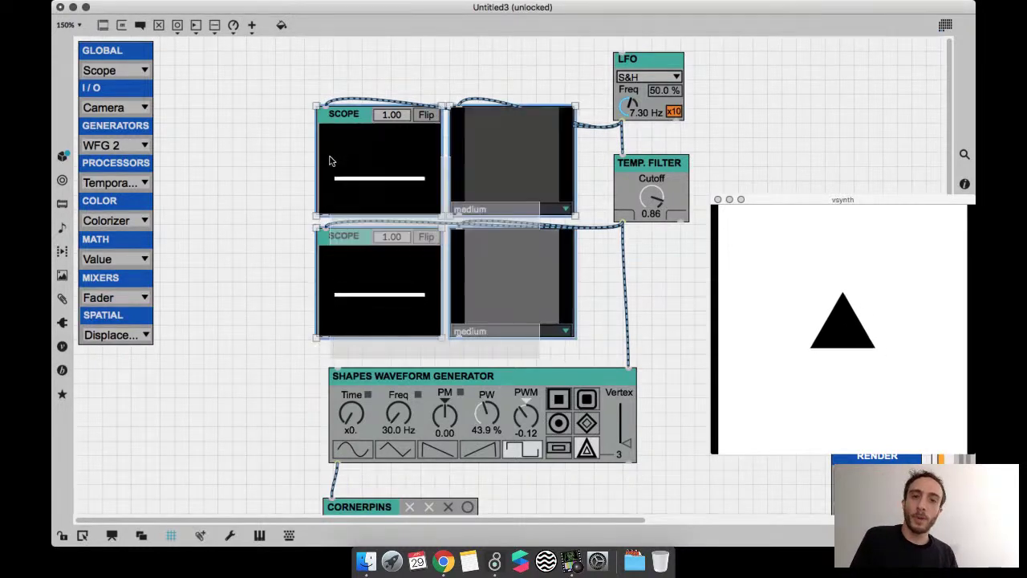
key(Delete)
- Stack the LFO and Temporal Filter closely above the Shapes Waveform Generator, then raise Cornerpins and reposition the vsynth window beside them
drag(479, 377, 476, 243)
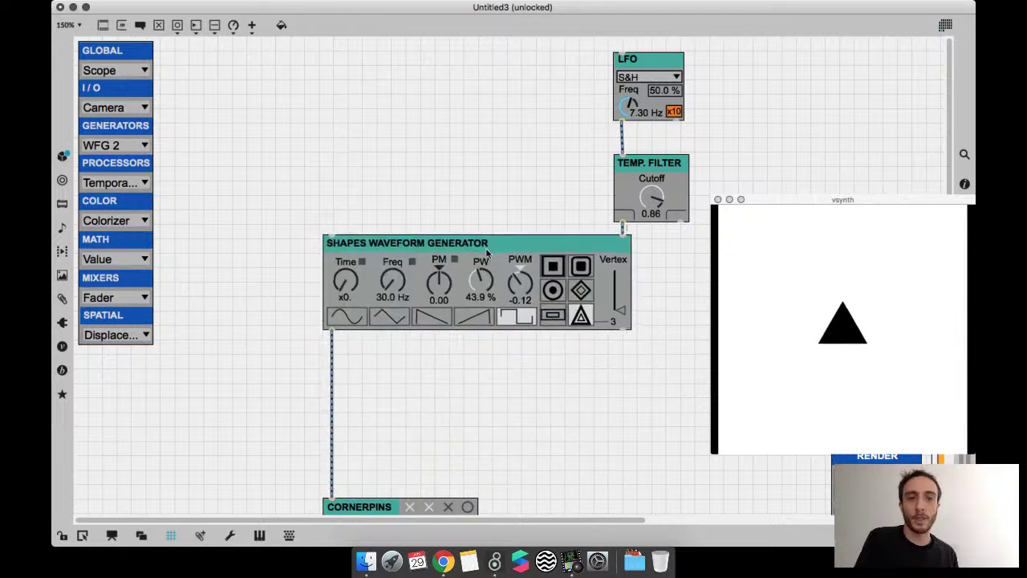
drag(641, 92, 642, 117)
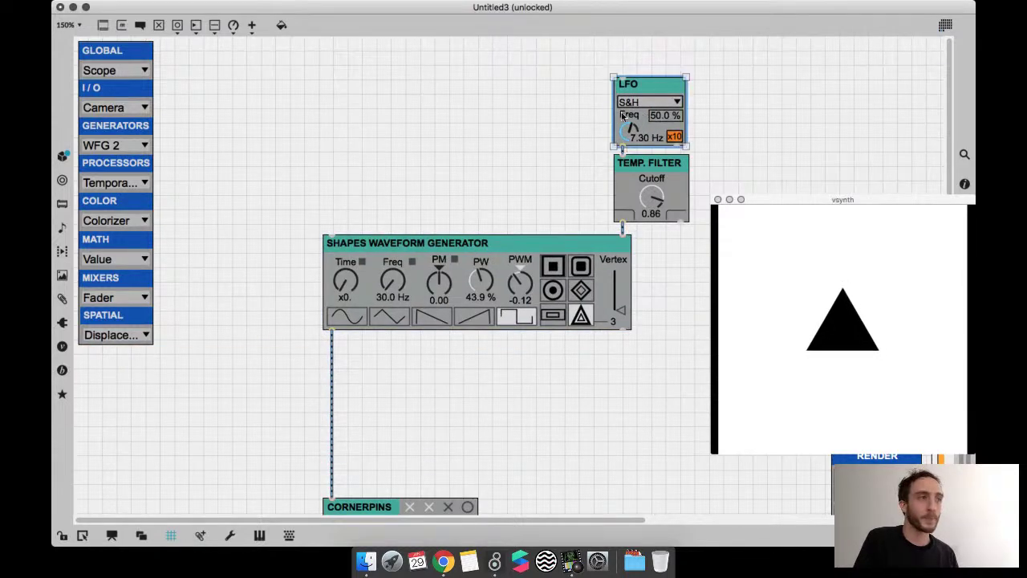
scroll(621, 189, down, 3)
scroll(662, 207, up, 3)
drag(569, 142, 629, 241)
drag(538, 235, 535, 200)
click(516, 329)
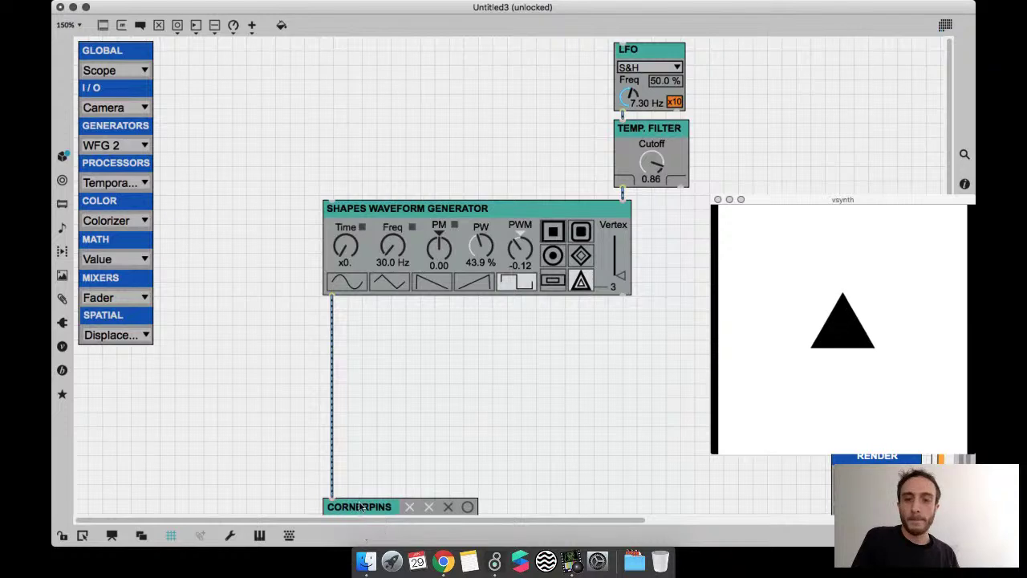
drag(360, 507, 360, 456)
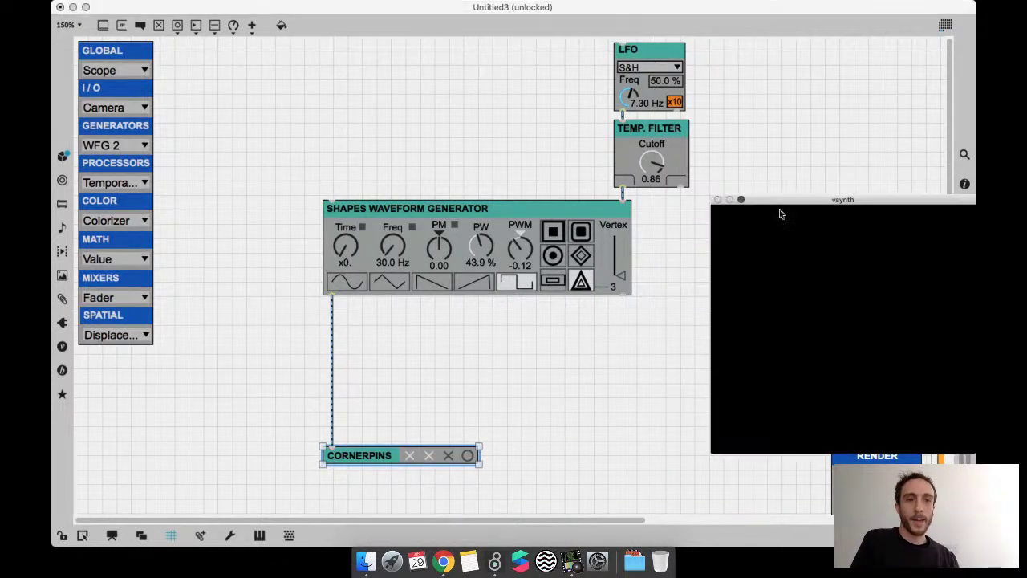
drag(767, 200, 726, 229)
click(486, 351)
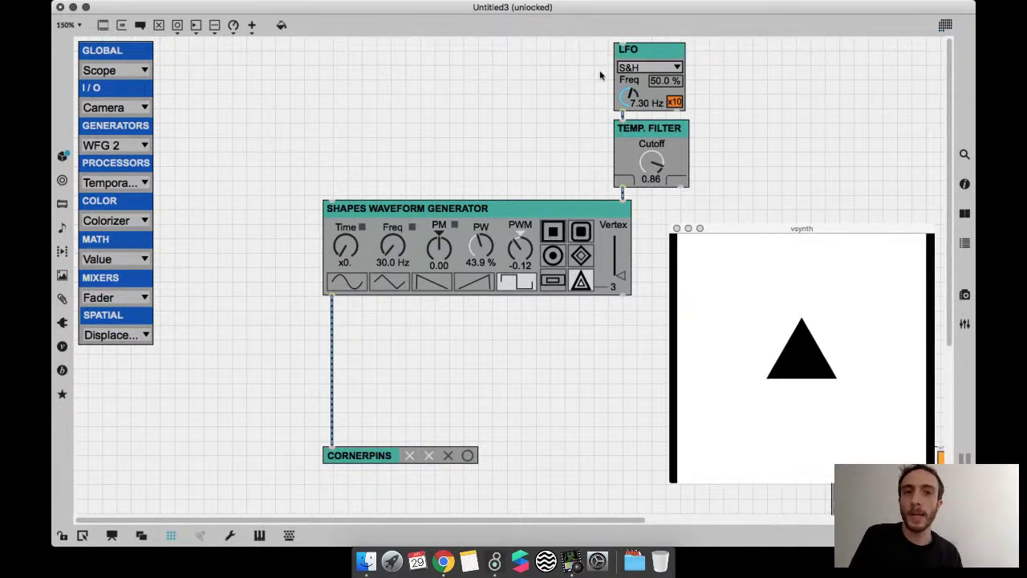
- Add a separate Sine LFO in the empty area above and to the left of the Shapes Waveform Generator
drag(641, 77, 269, 89)
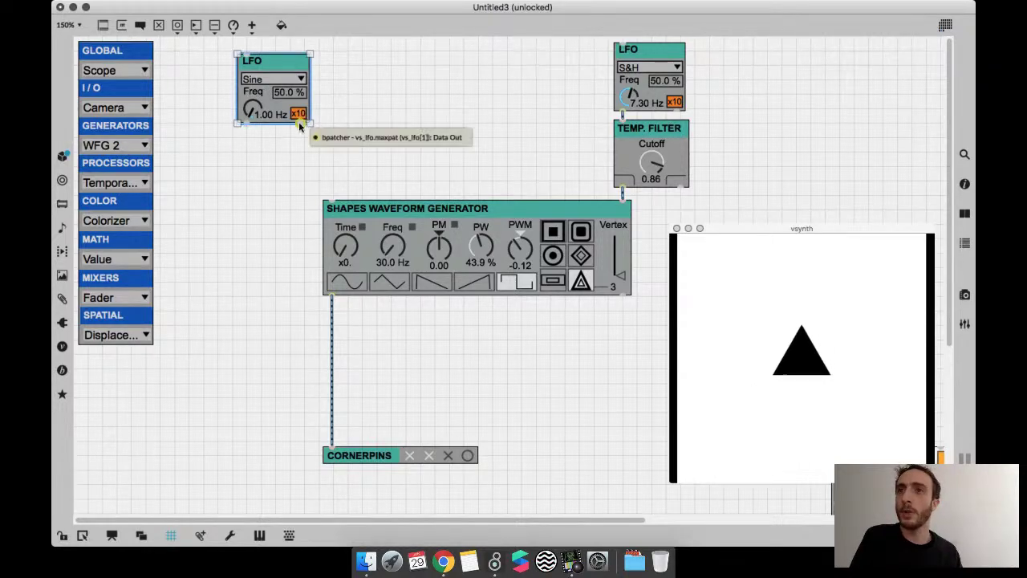
click(127, 72)
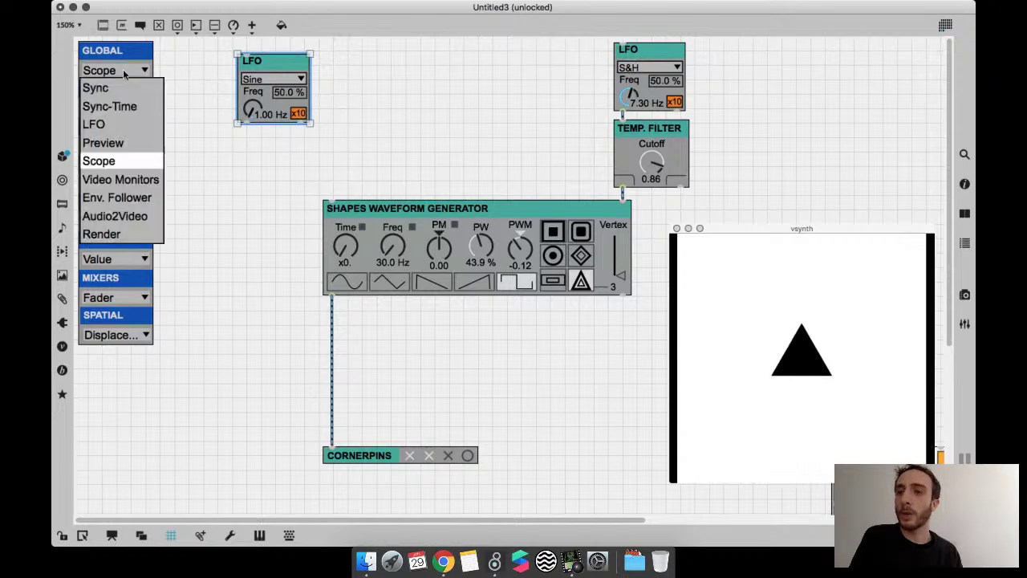
click(125, 123)
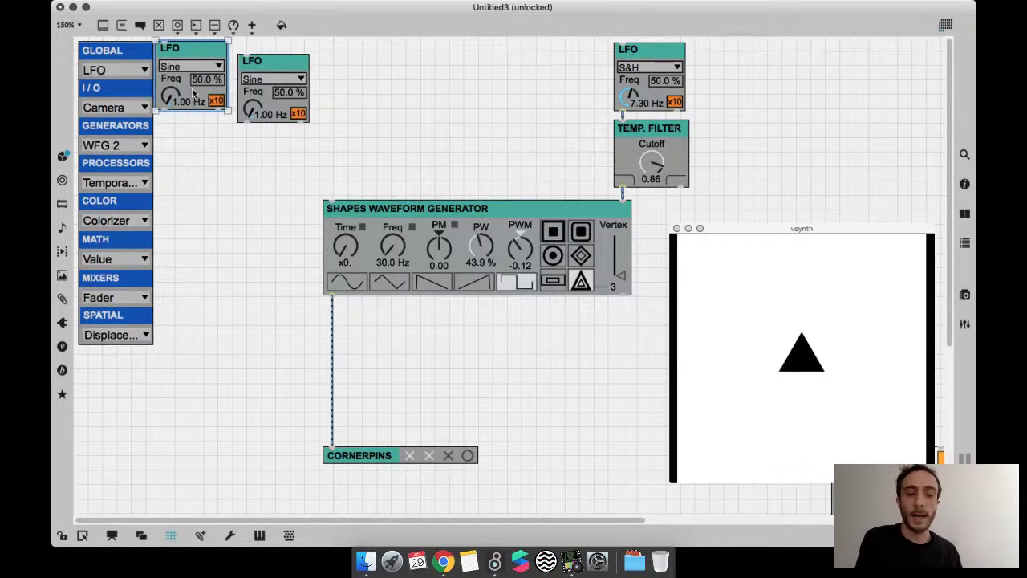
- Add a medium Preview beneath the new Sine LFO and connect the LFO's video output to it
click(120, 70)
click(145, 107)
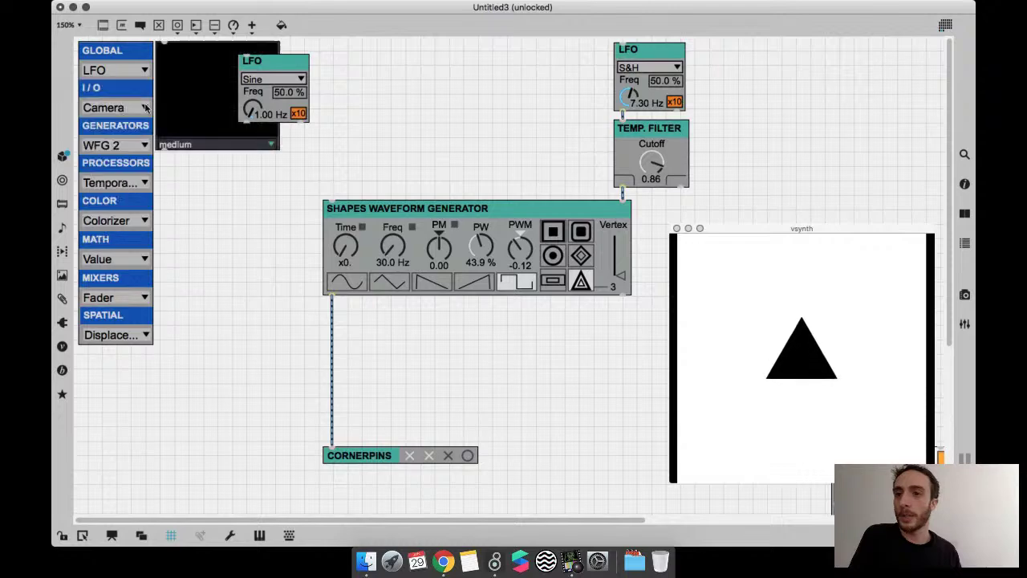
drag(211, 123, 271, 257)
drag(247, 122, 223, 175)
mouse_move(261, 241)
mouse_down()
mouse_move(198, 216)
mouse_move(249, 230)
mouse_up()
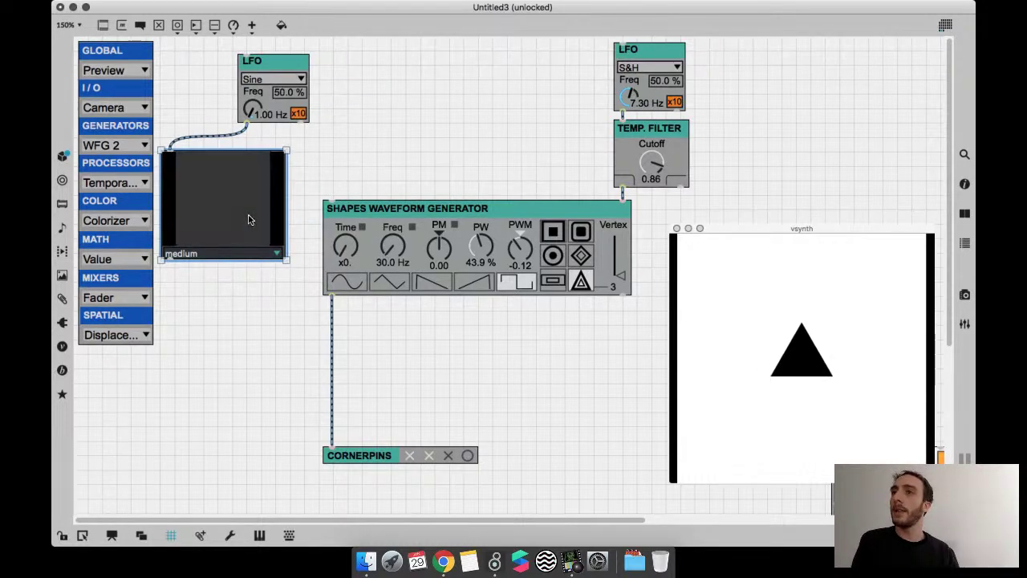
click(312, 150)
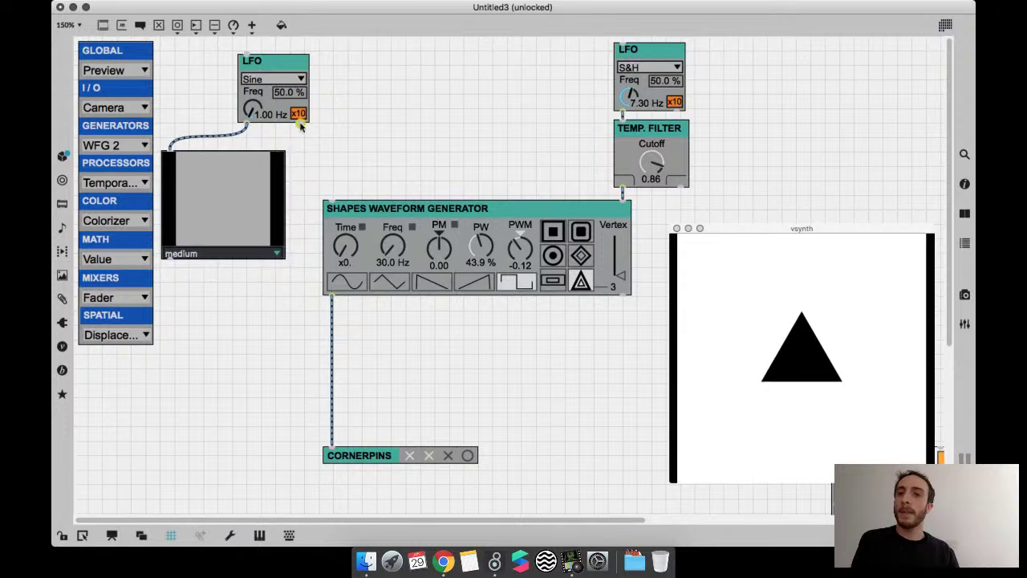
- Connect the Sine LFO's data output to a message box and to a vs_data_scope pasted from the Vsynth Xtras, placed beside the box
drag(305, 128, 339, 152)
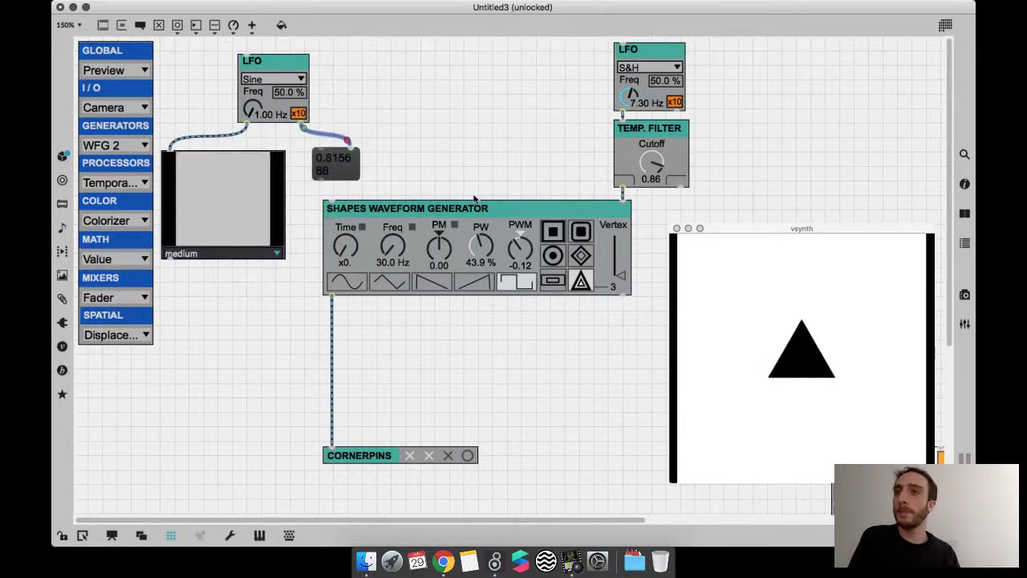
right_click(414, 88)
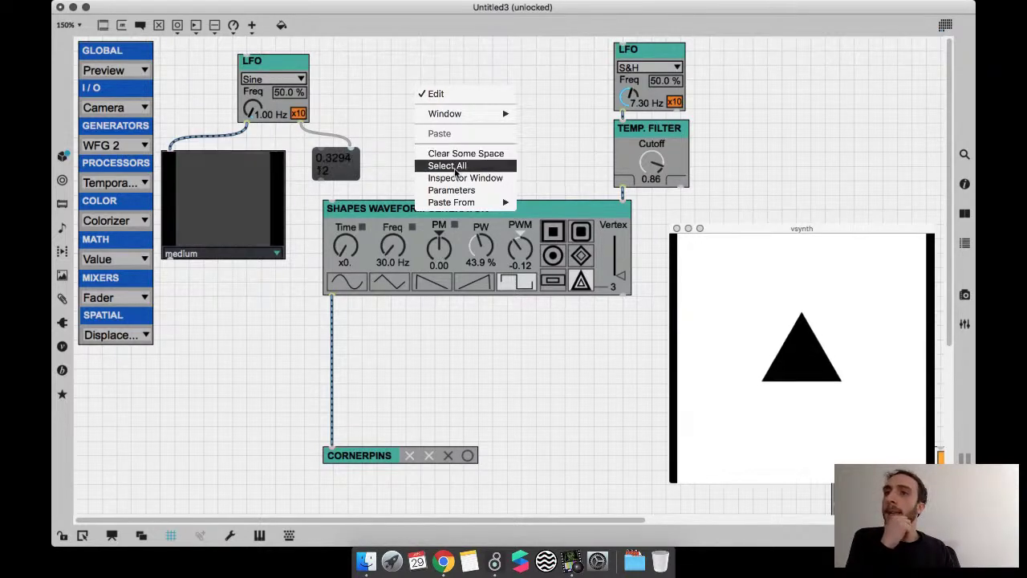
mouse_move(461, 202)
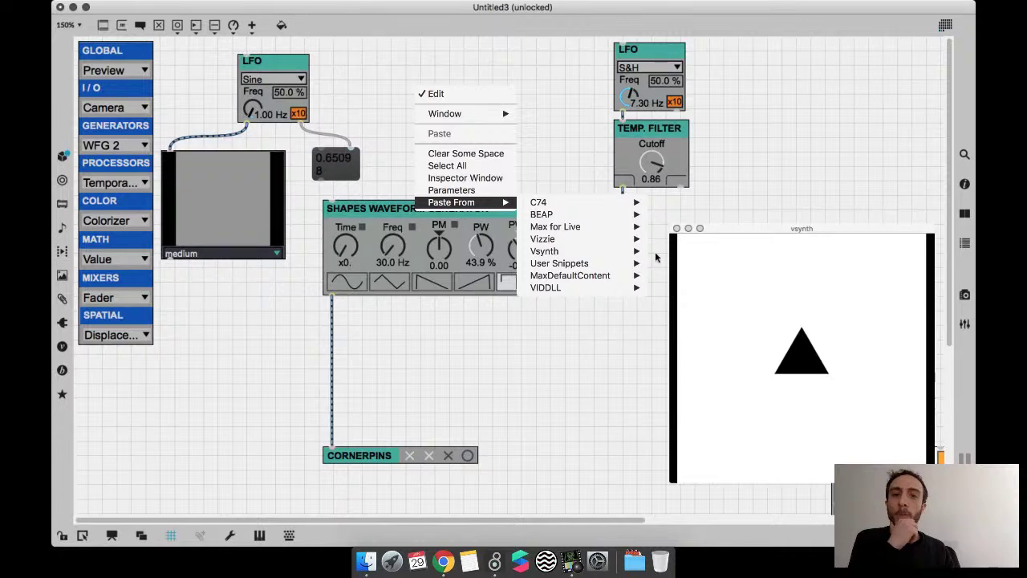
mouse_move(586, 252)
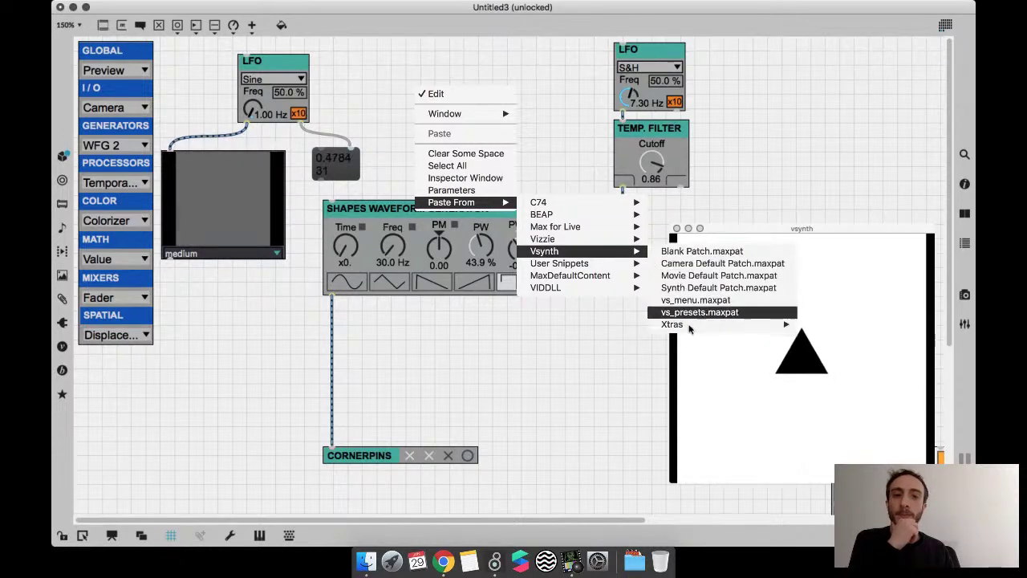
mouse_move(690, 326)
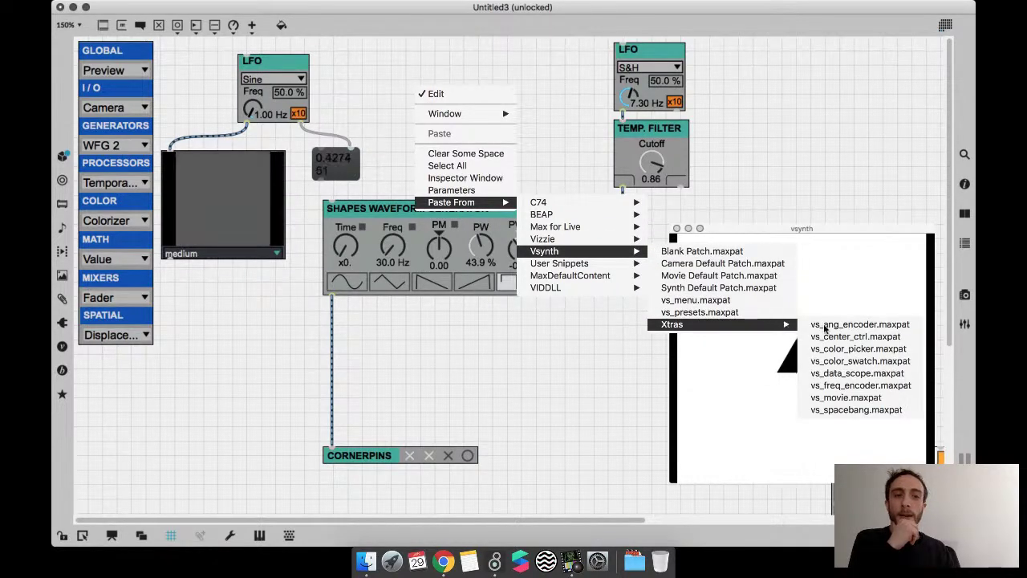
click(849, 373)
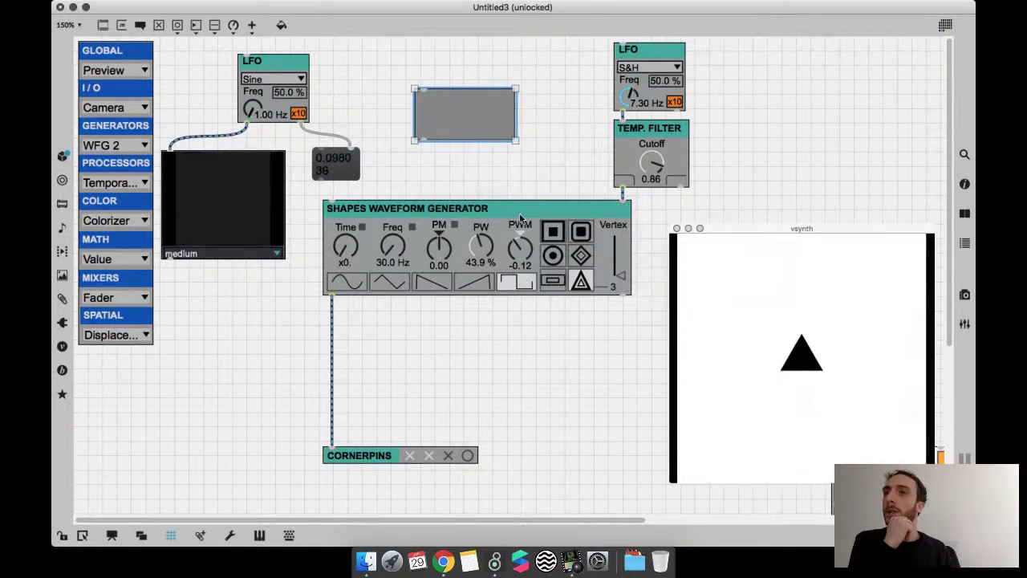
drag(305, 123, 417, 85)
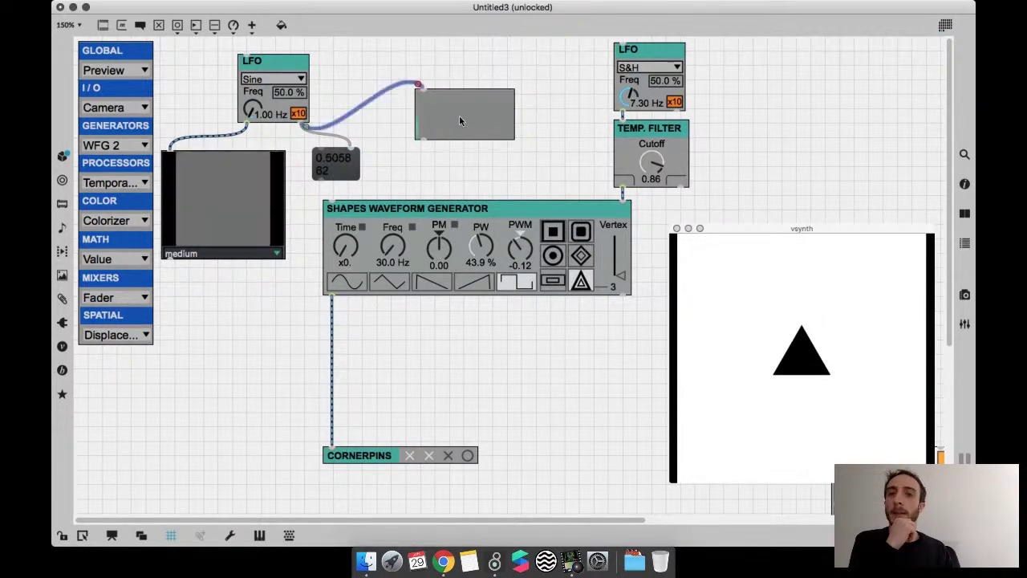
drag(460, 121, 399, 140)
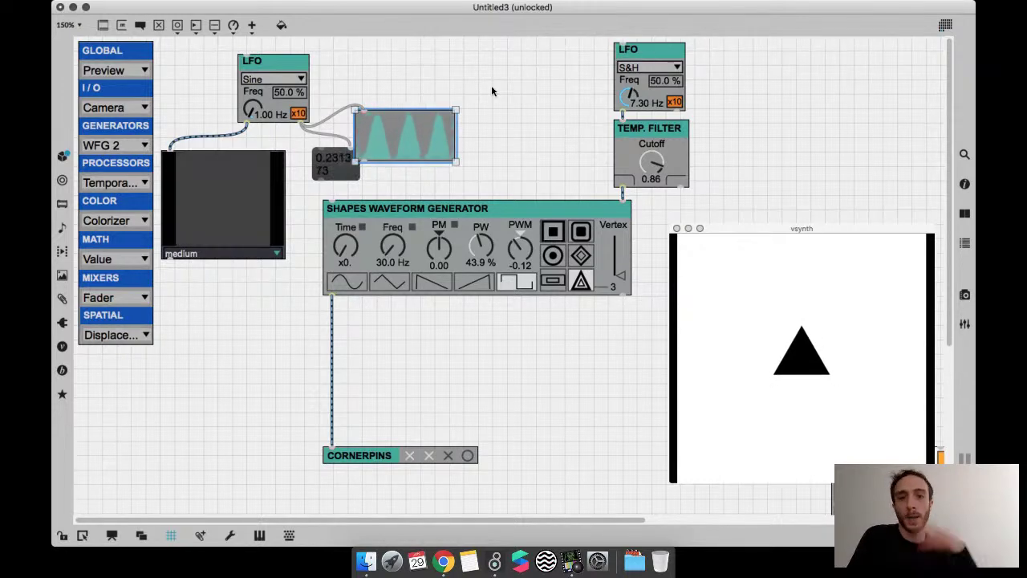
- Move the vs_data_scope closer to the S&H LFO and rewire it from the Sine LFO to the S&H LFO's data output
click(273, 80)
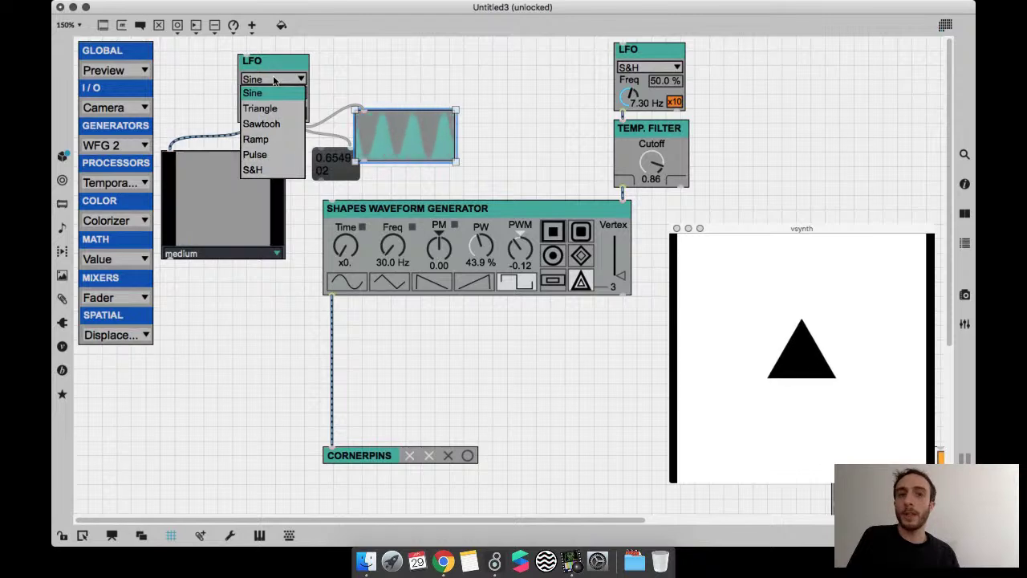
click(360, 51)
drag(401, 132, 470, 113)
click(369, 102)
drag(337, 129, 673, 112)
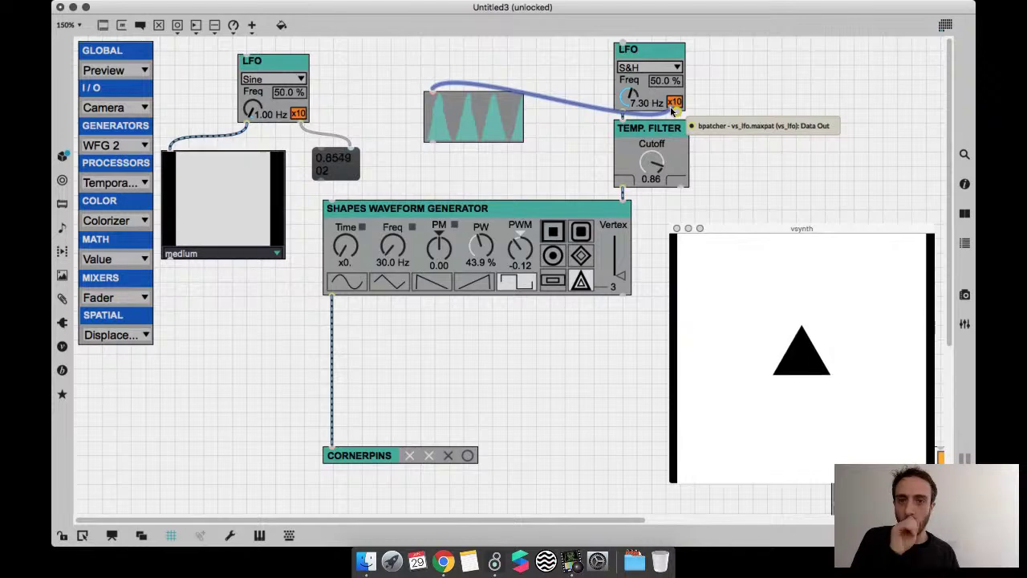
click(787, 100)
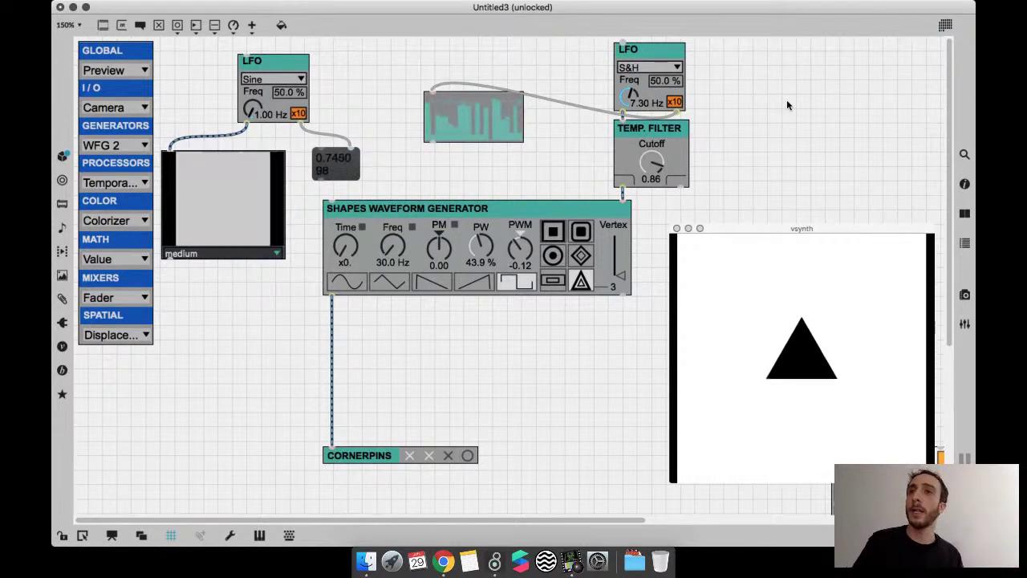
- Delete the vs_data_scope and the medium Preview, and place the message box directly beneath the Sine LFO
click(482, 116)
key(BackSpace)
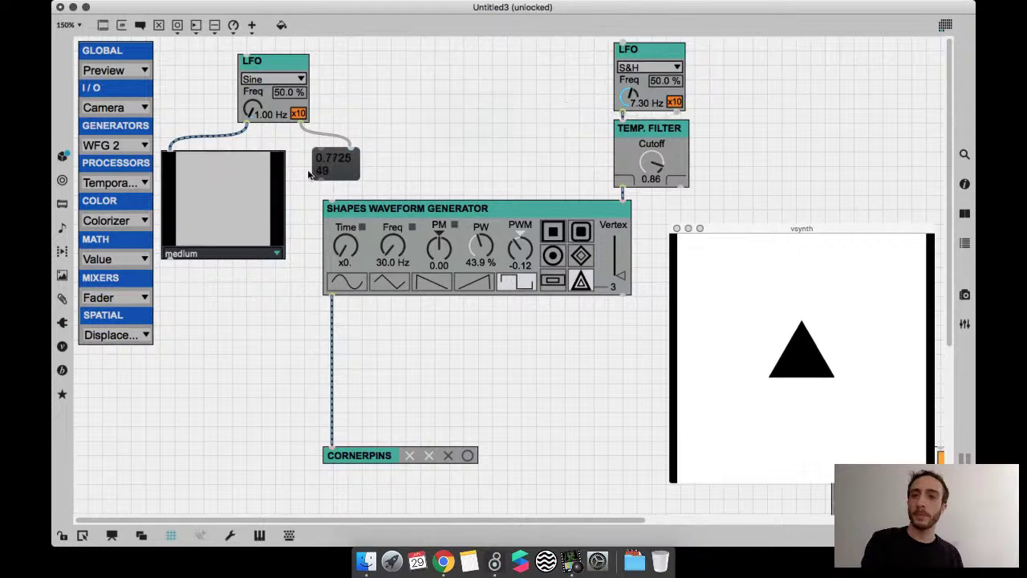
click(256, 179)
key(BackSpace)
drag(328, 156, 300, 153)
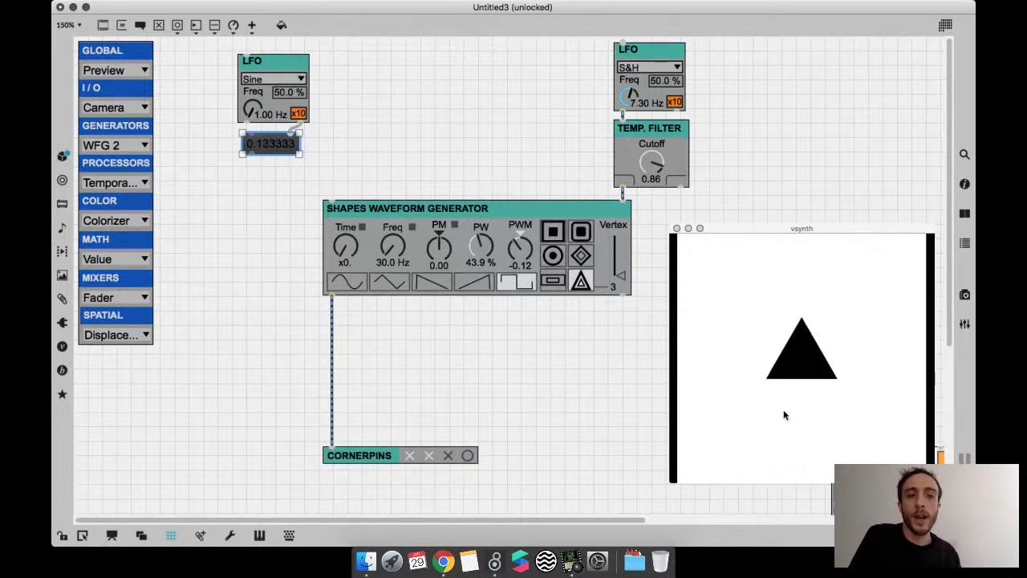
- Add a Displacement module and insert it between the Shapes Waveform Generator and Cornerpins
click(124, 351)
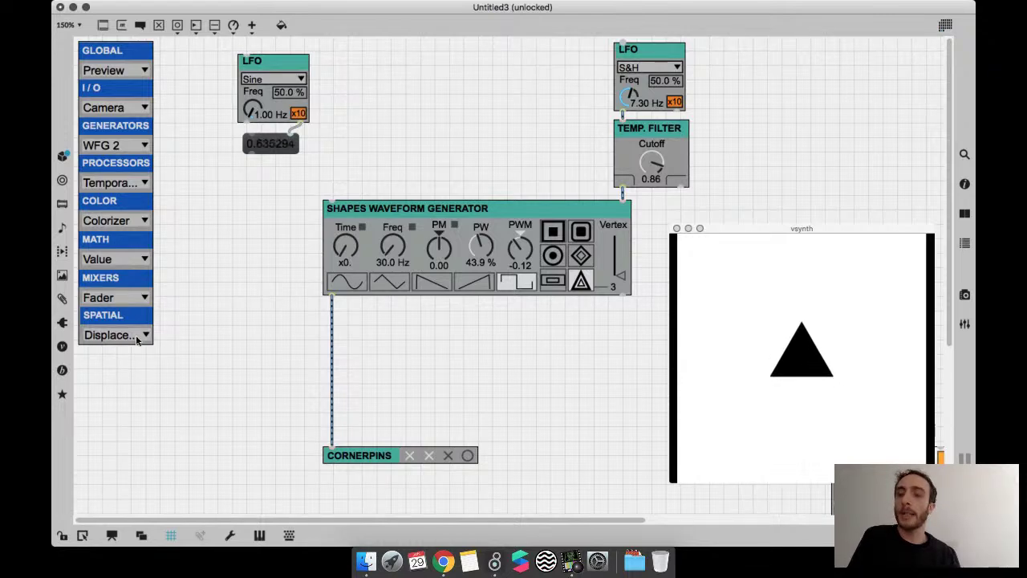
click(138, 335)
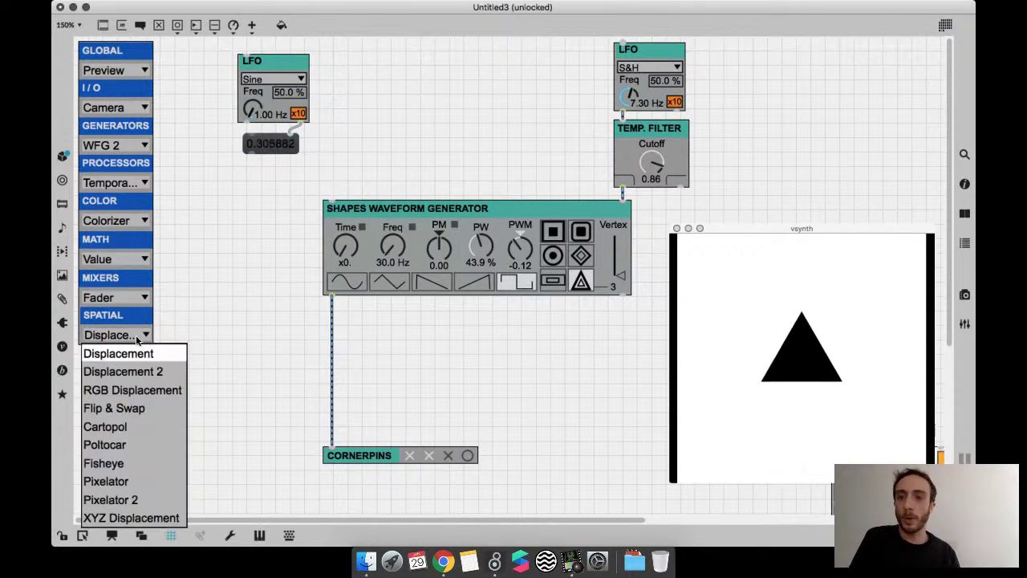
click(140, 353)
drag(176, 69, 340, 345)
- Lock the patch, try the Displacement's X and Angle controls on the triangle, and reset them to 0.00
key(super+e)
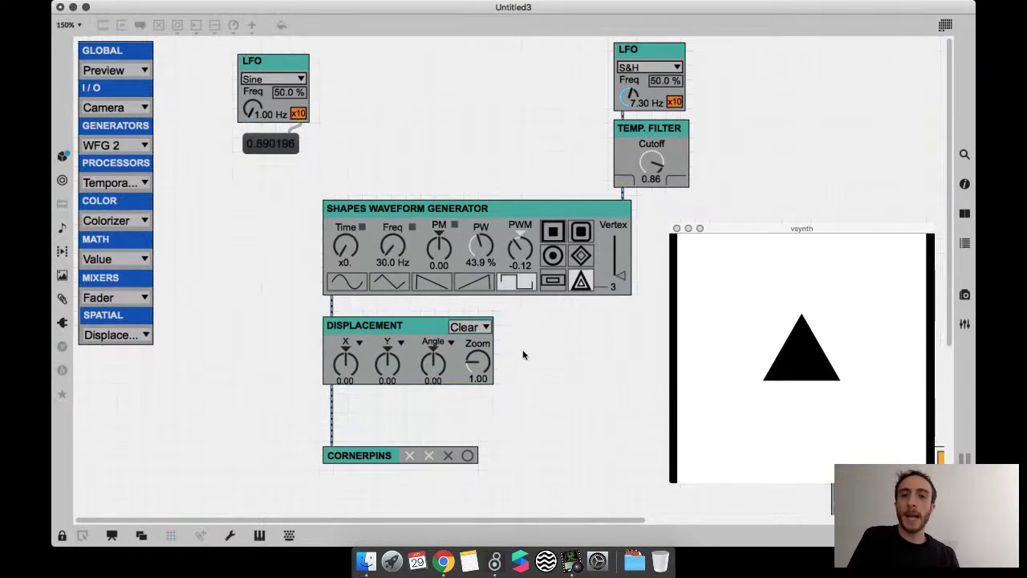
drag(346, 359, 353, 367)
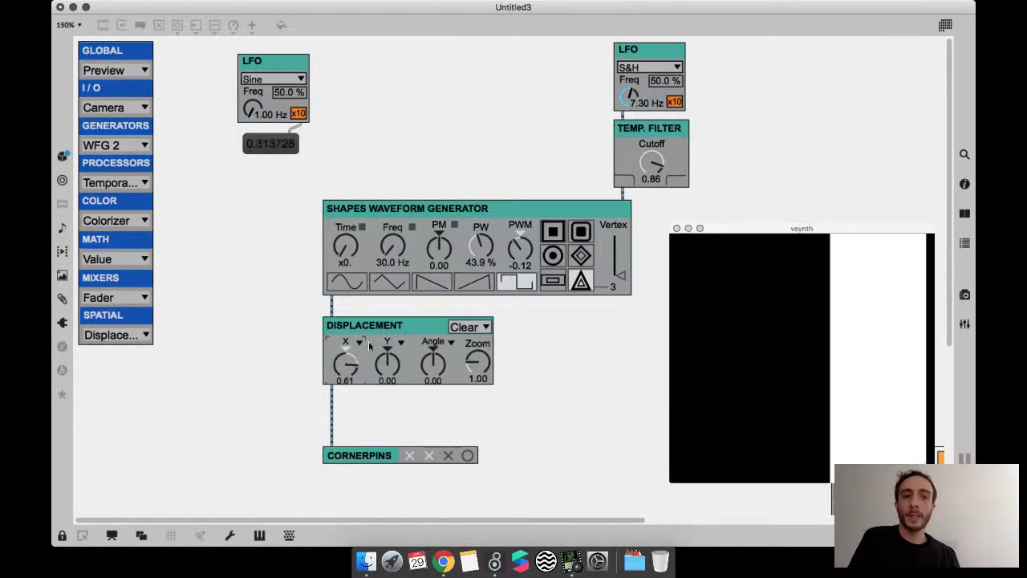
drag(477, 365, 455, 366)
double_click(477, 365)
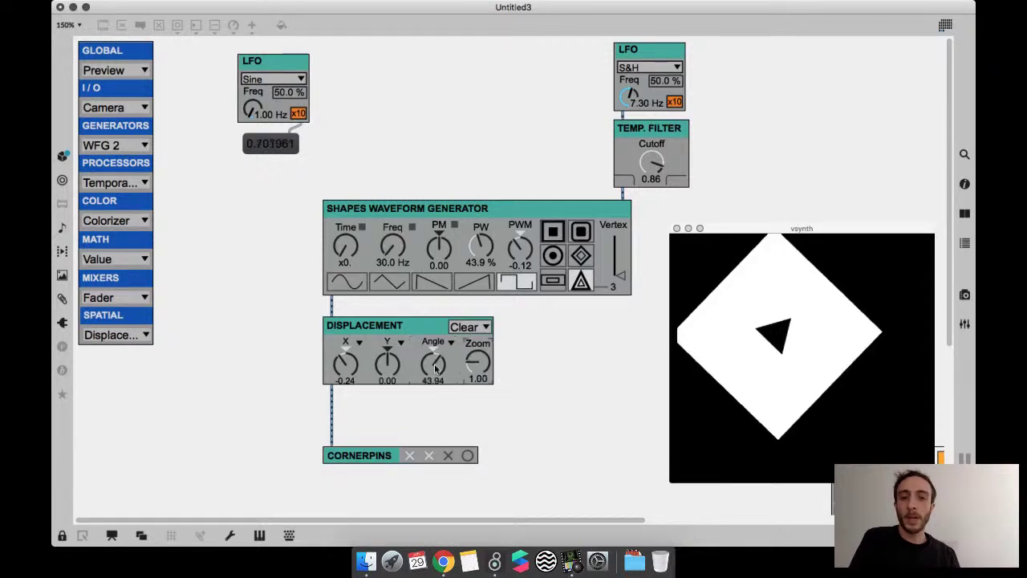
double_click(438, 367)
double_click(344, 365)
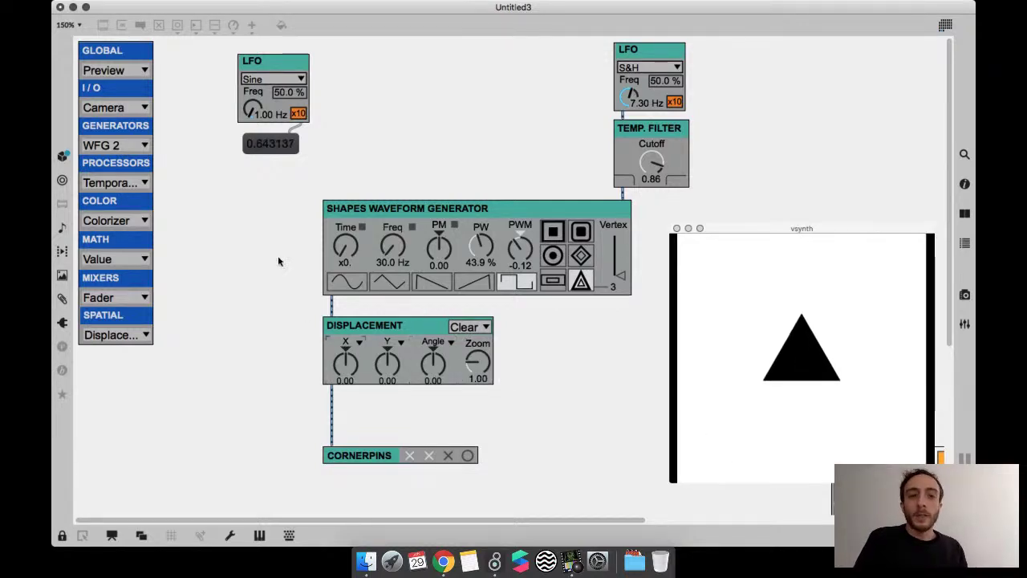
- Unlock the patch, align the message box under the Sine LFO's data output, and add a "scale 0. 1. 0. 360." object beside it
key(super+e)
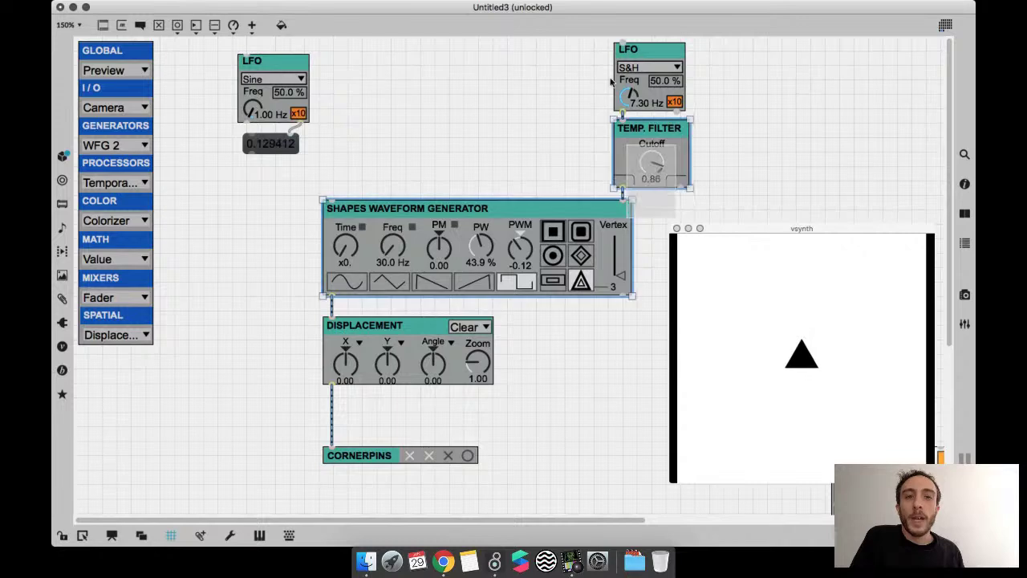
drag(288, 144, 298, 152)
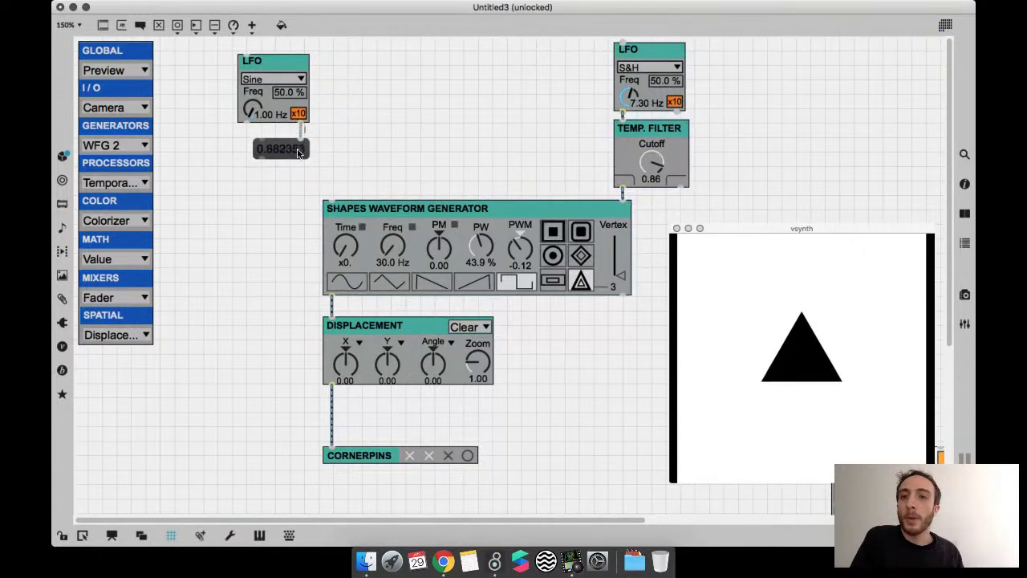
click(339, 143)
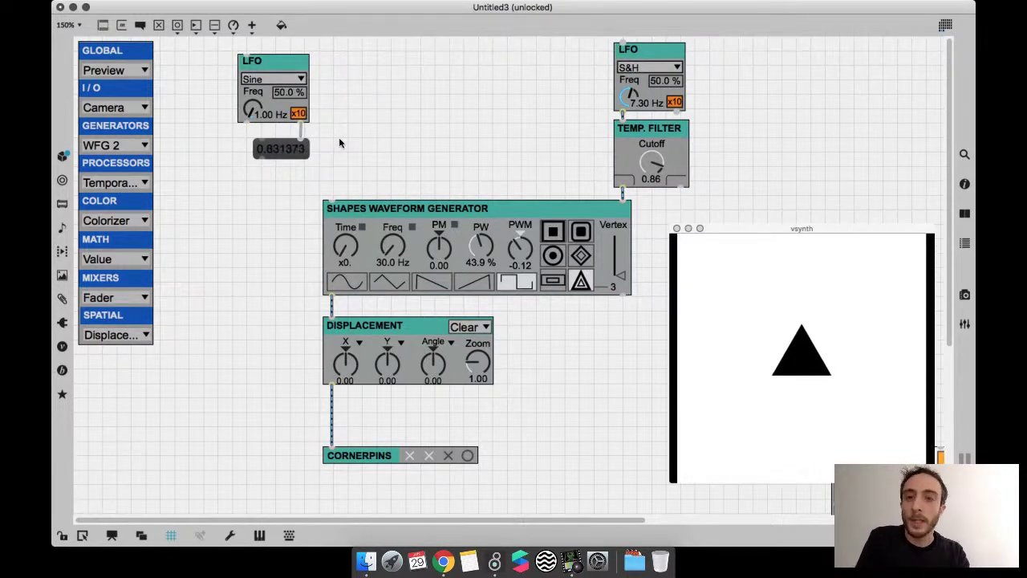
text(nscale )
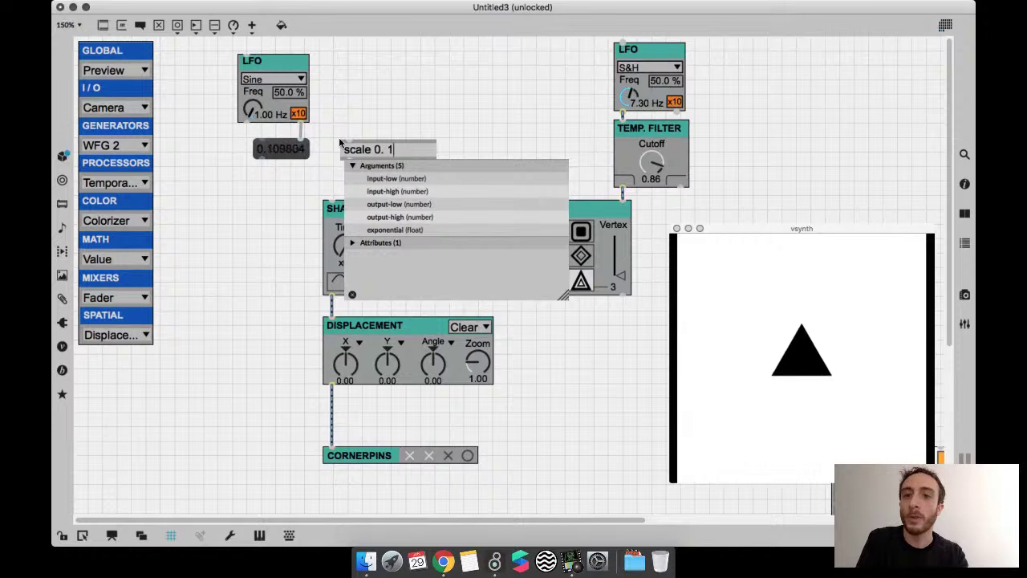
text(0. 1. 0. 360.)
key(Return)
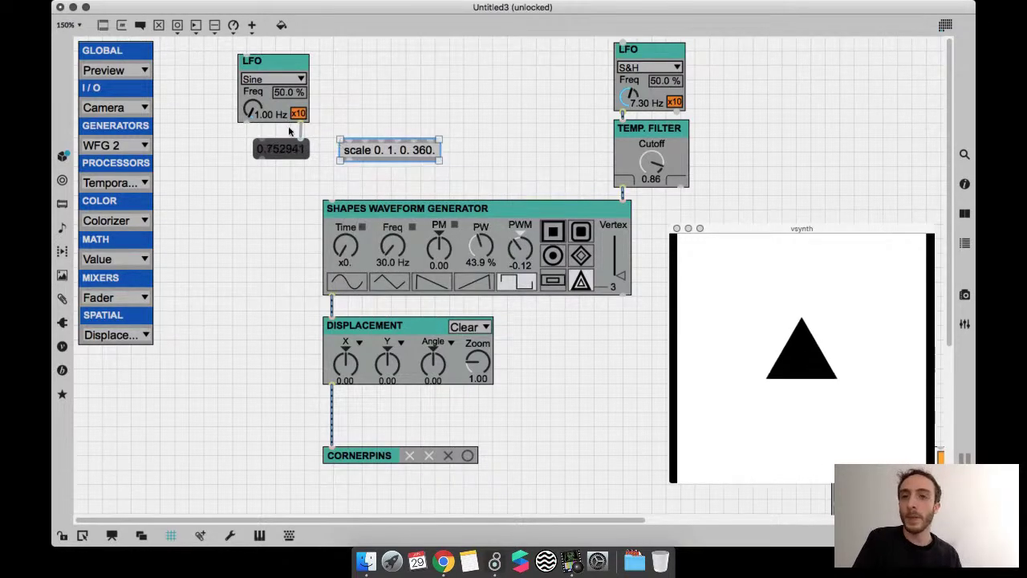
- Replace the number box under the Sine LFO with the scale object and move the shapes chain to leave both beside Displacement
click(282, 154)
key(BackSpace)
drag(349, 150, 312, 142)
drag(259, 90, 187, 288)
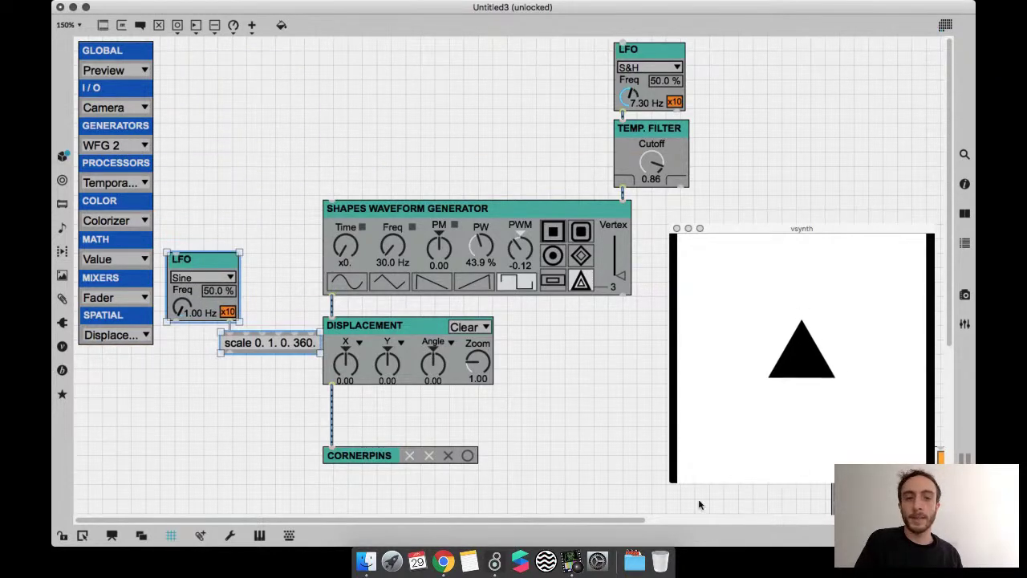
drag(675, 495, 356, 68)
drag(345, 211, 418, 221)
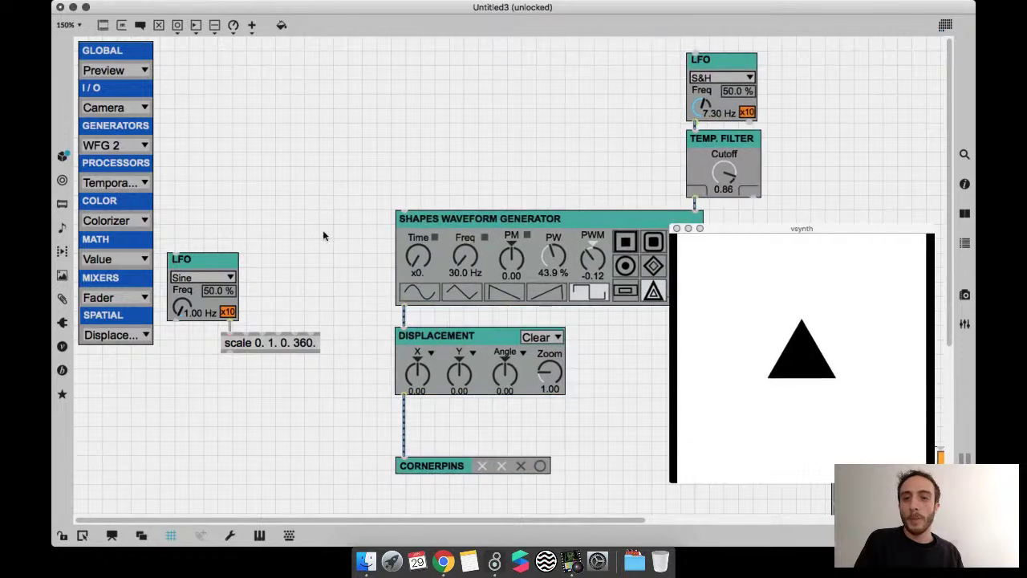
- Replace the angle message box with a "prepend angle" object connected below the scale 0. 1. 0. 360. object
text(prepend angle)
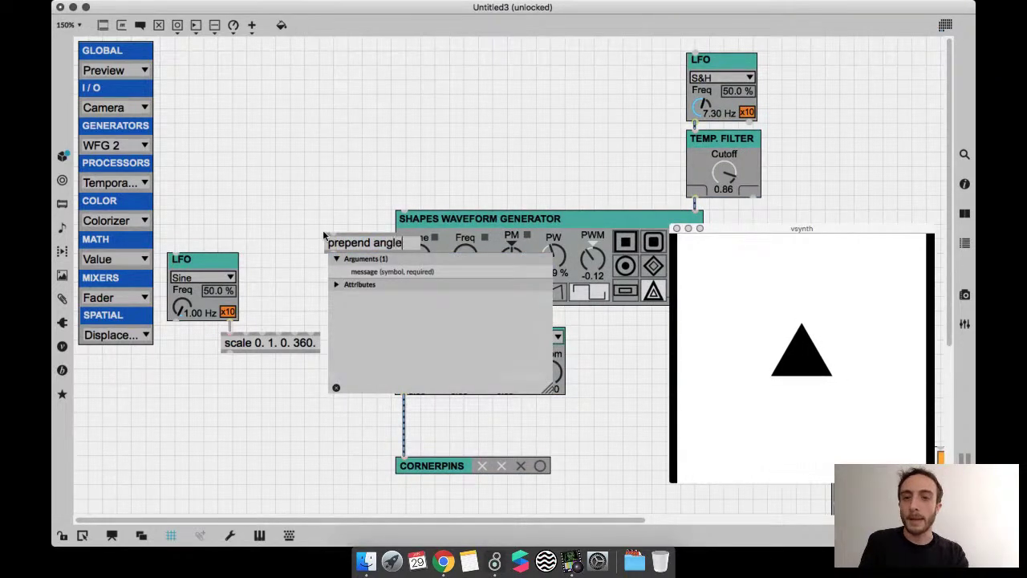
key(Return)
drag(360, 249, 250, 415)
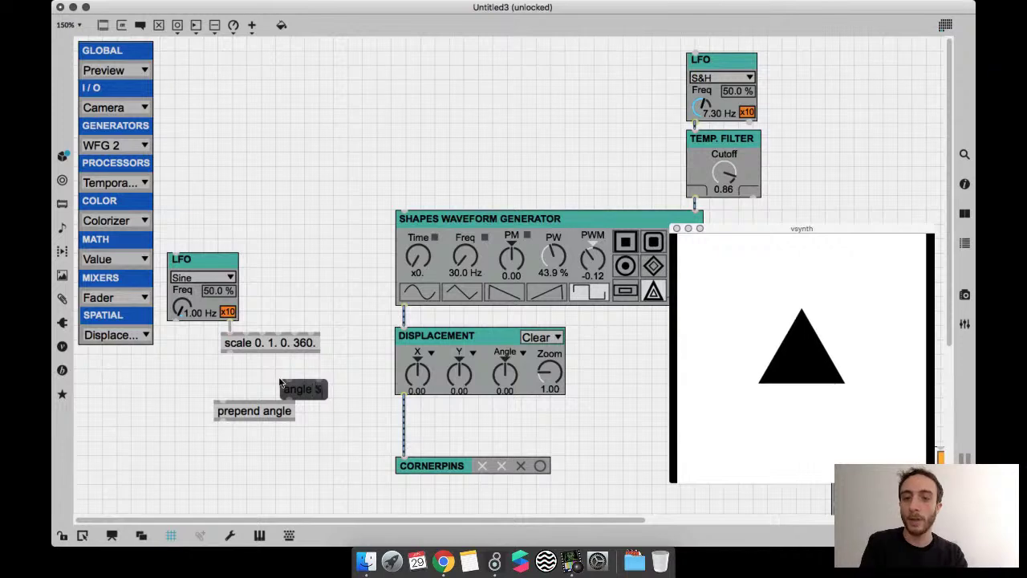
key(BackSpace)
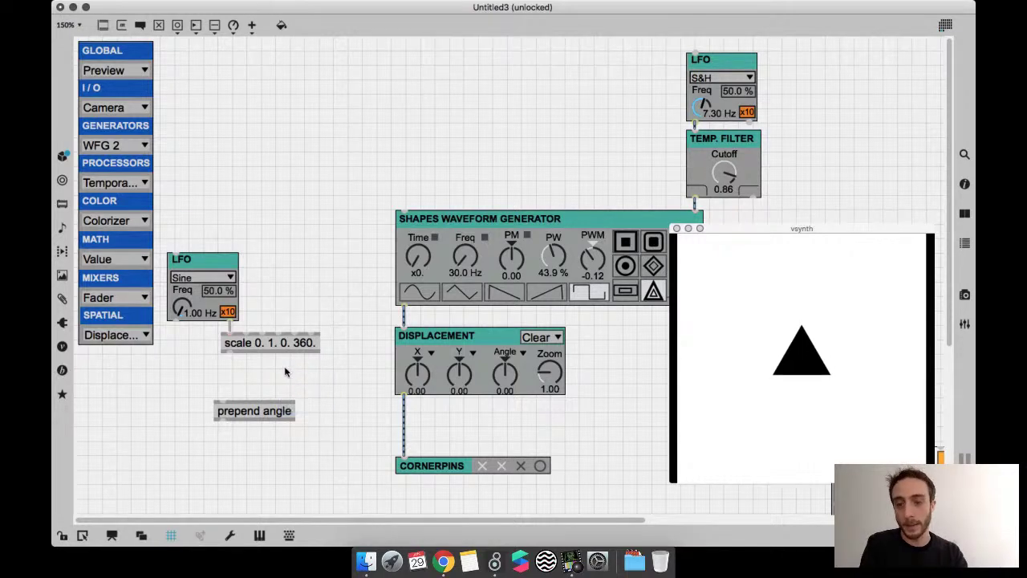
drag(232, 416, 237, 382)
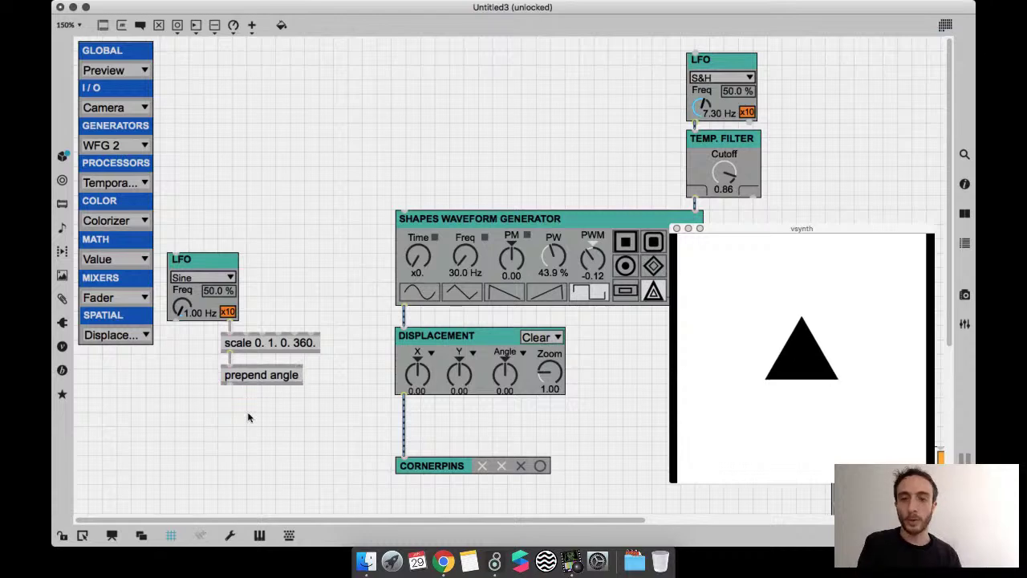
- Move the Sine LFO group closer to the chain and connect the prepend angle output to Displacement's texture/control input
drag(224, 201, 273, 429)
drag(278, 376, 325, 341)
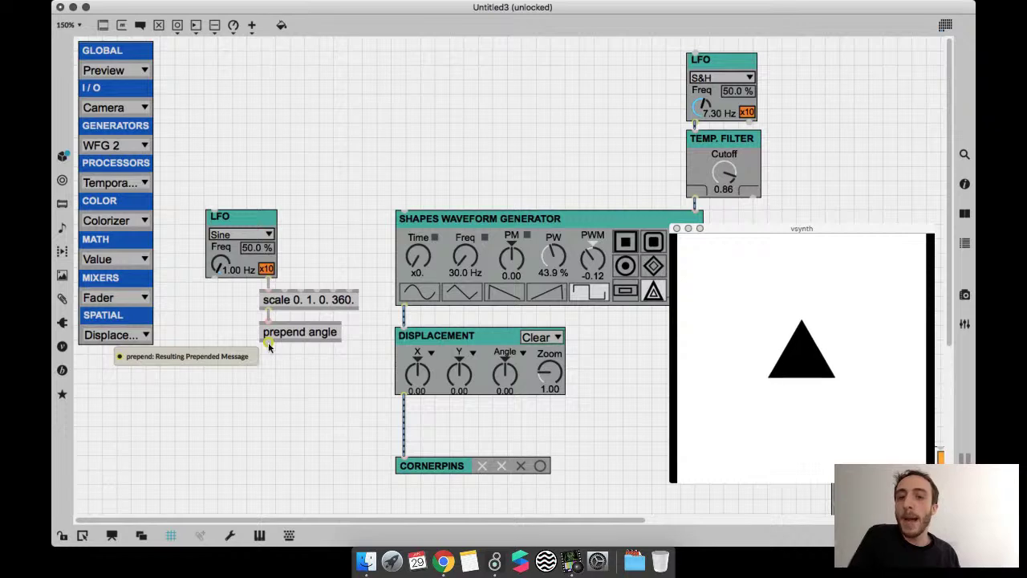
drag(268, 345, 396, 337)
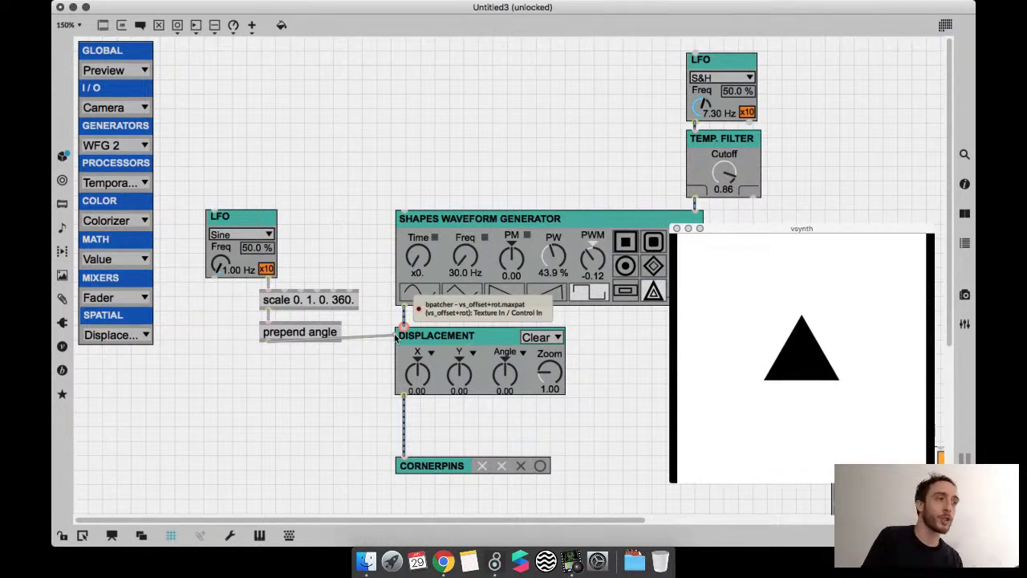
mouse_move(397, 337)
mouse_down()
mouse_move(370, 278)
mouse_move(399, 321)
mouse_up()
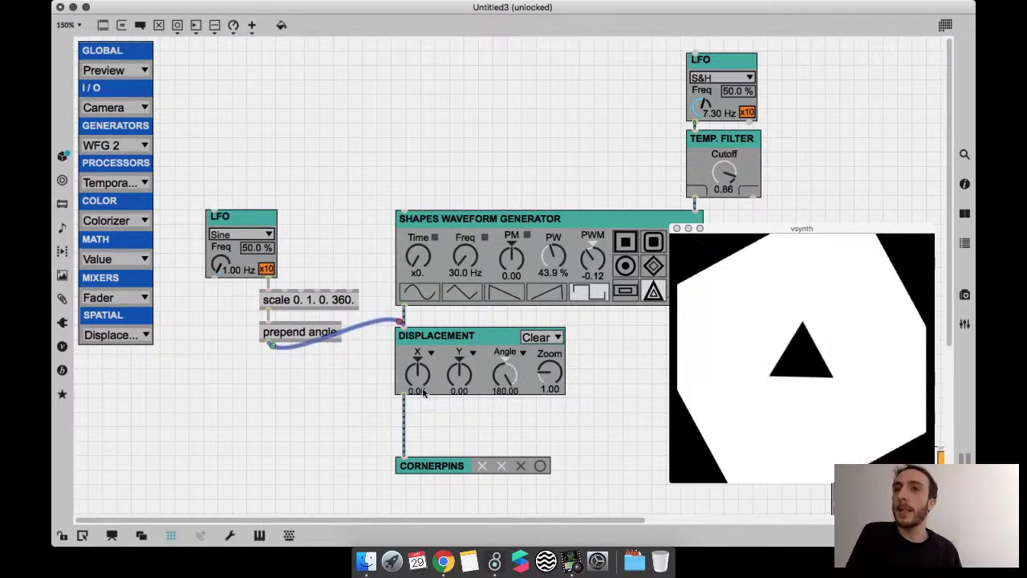
- Lock the patch and set the LFO driving the angle to a Ramp waveform at 0.27 Hz in the x1 range
key(super+e)
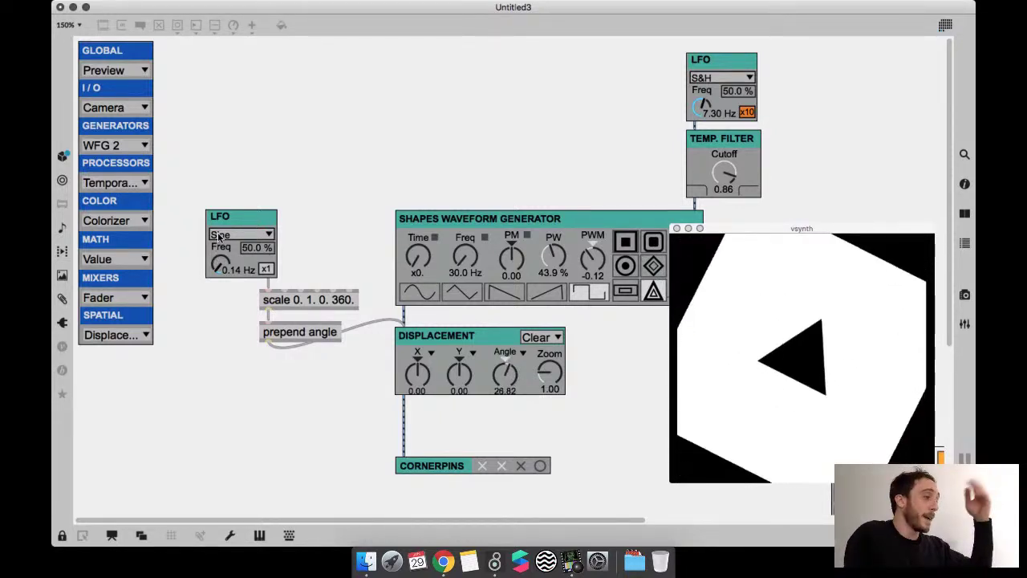
click(218, 235)
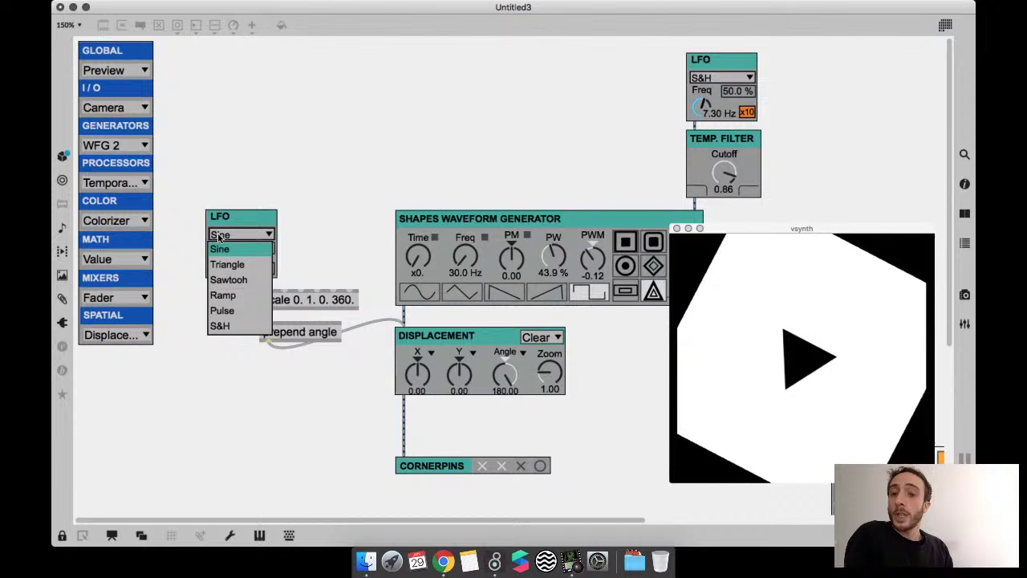
click(225, 296)
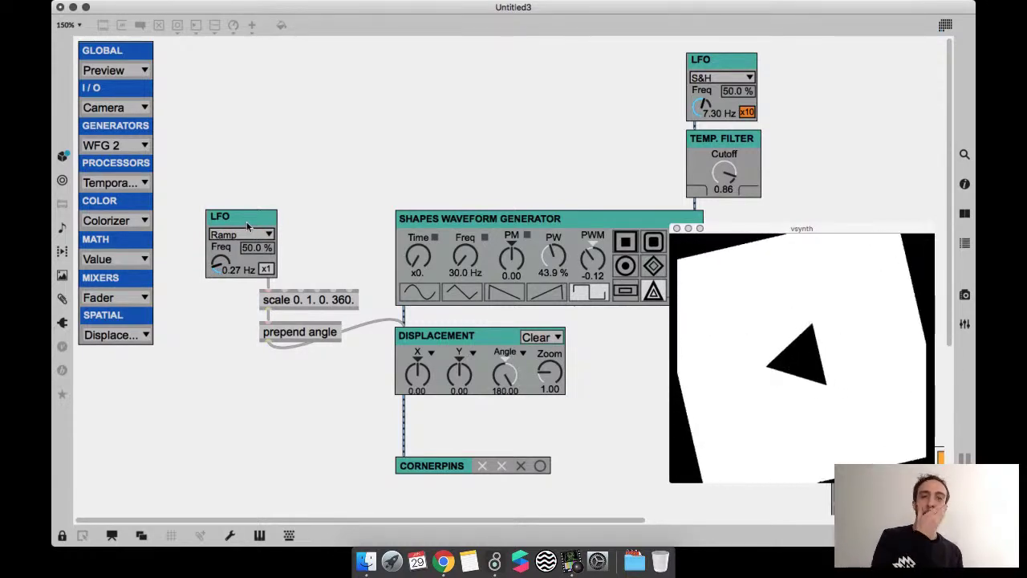
- Set the Displacement module's edge mode to Wrap
click(536, 337)
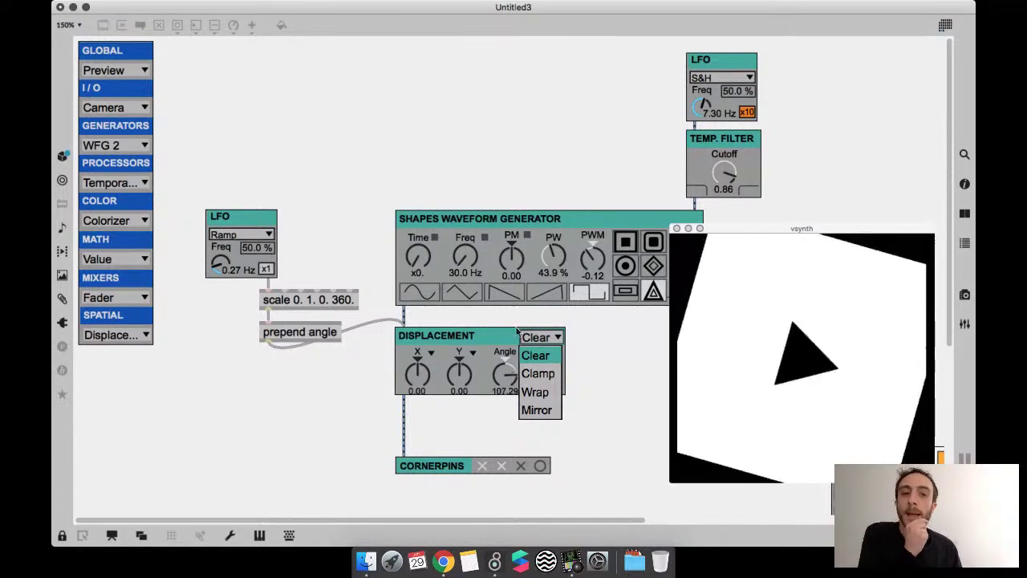
click(535, 391)
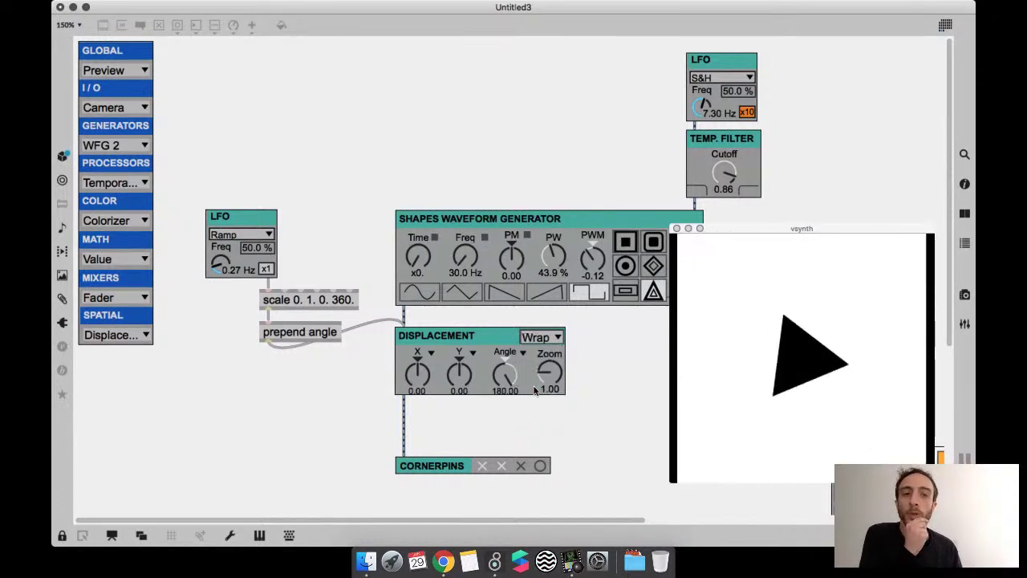
click(591, 295)
- Unlock the patch, make room between Displacement and Cornerpins, and place the vsynth preview window clear of the modules
key(super+e)
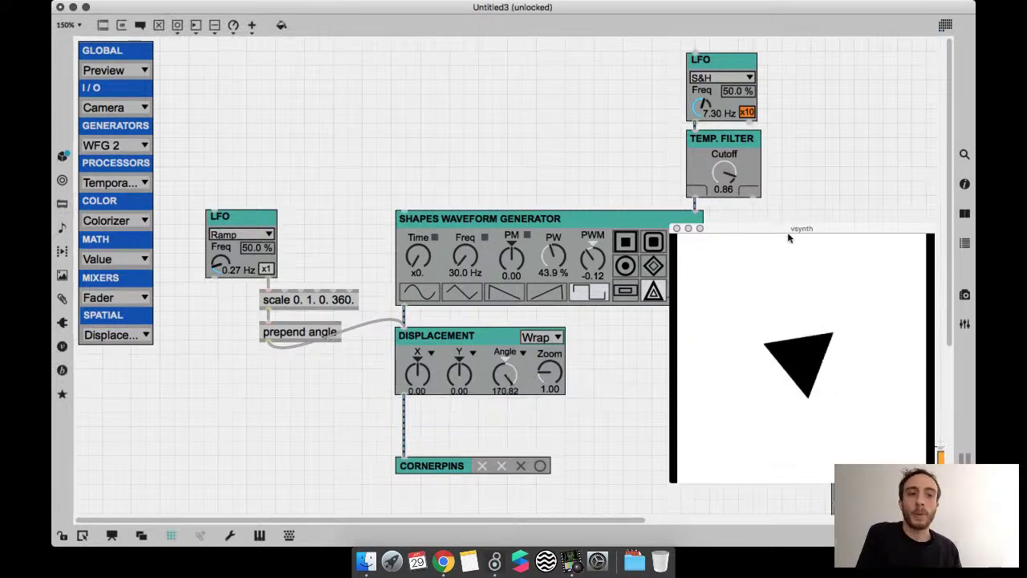
drag(779, 230, 869, 243)
drag(717, 413, 241, 112)
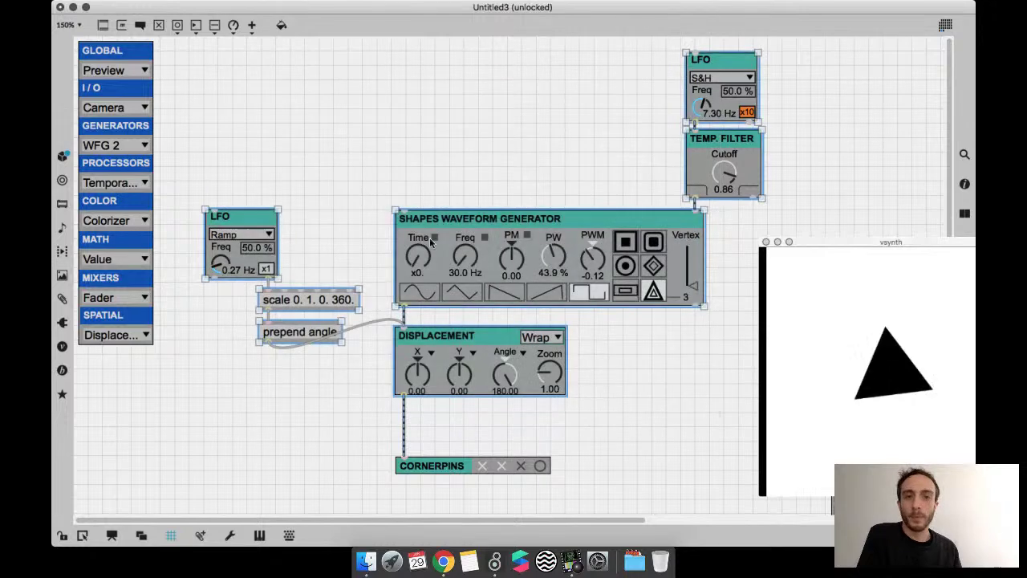
drag(436, 238, 436, 219)
key(super+minus)
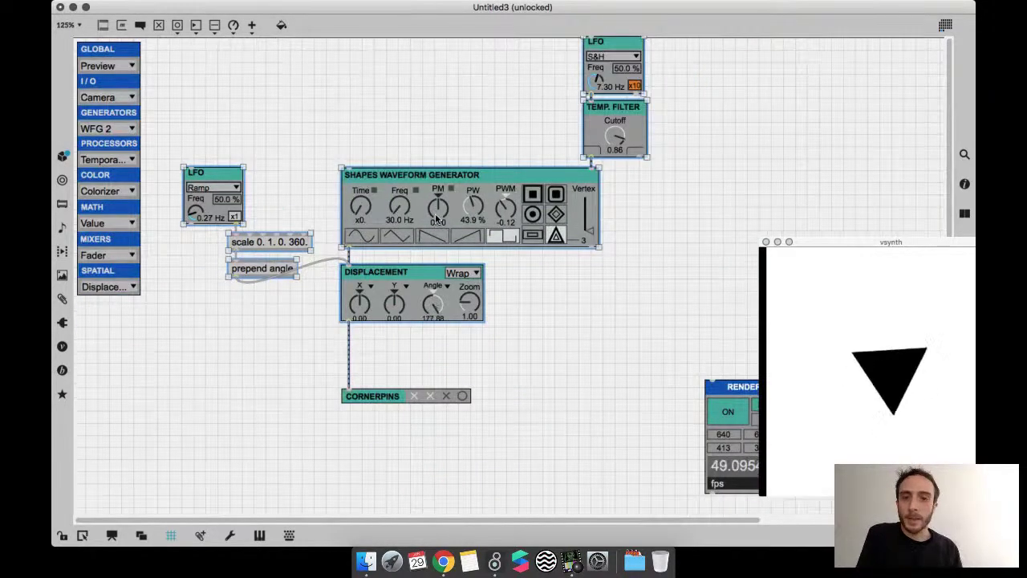
click(418, 398)
drag(420, 451, 419, 461)
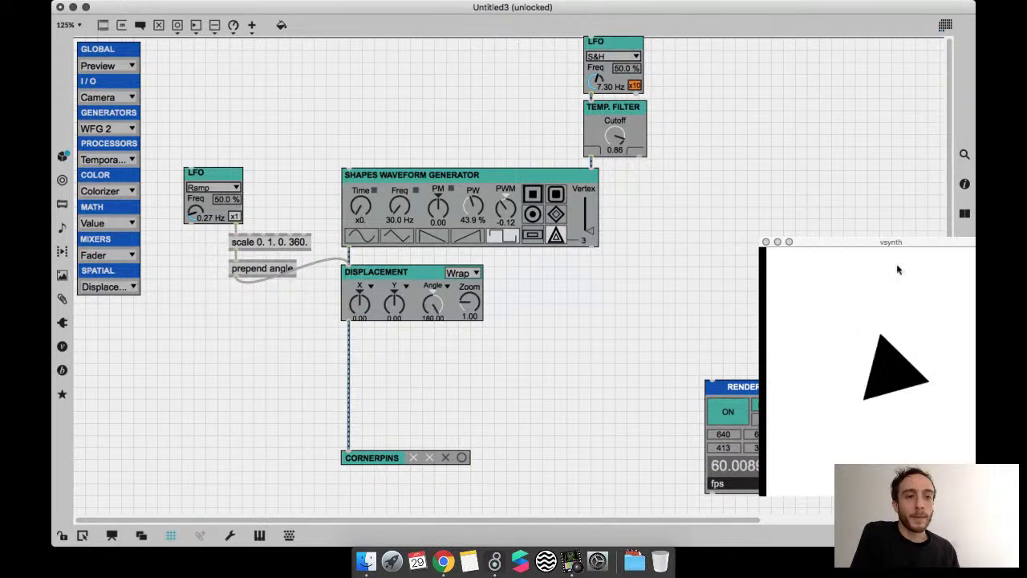
drag(886, 242, 813, 142)
- Insert a second Displacement module before Cornerpins with a Y range of 1., a Y offset of about 0.31 and Wrap mode
drag(447, 287, 448, 365)
key(super+e)
click(405, 363)
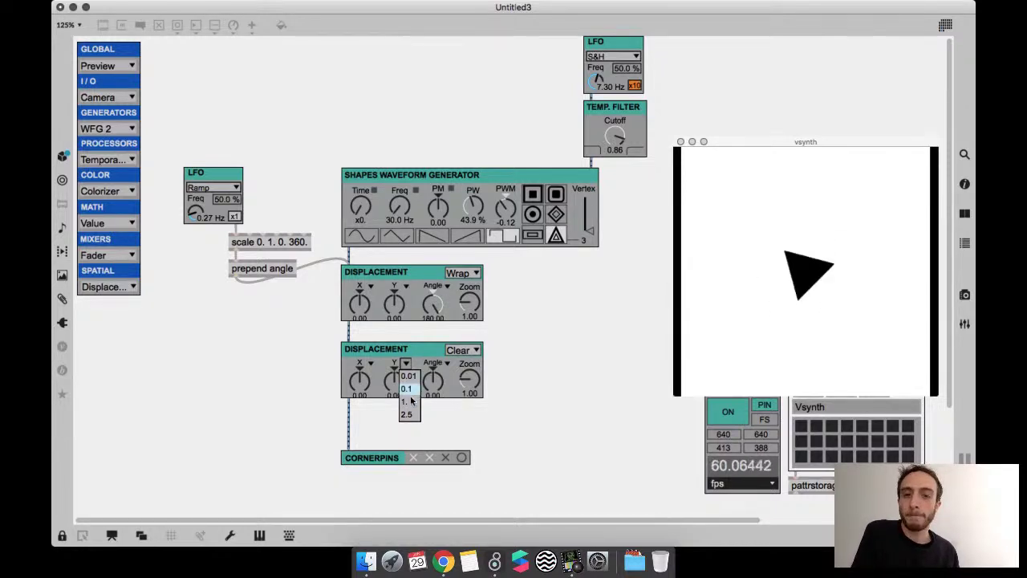
click(409, 402)
drag(405, 389, 403, 378)
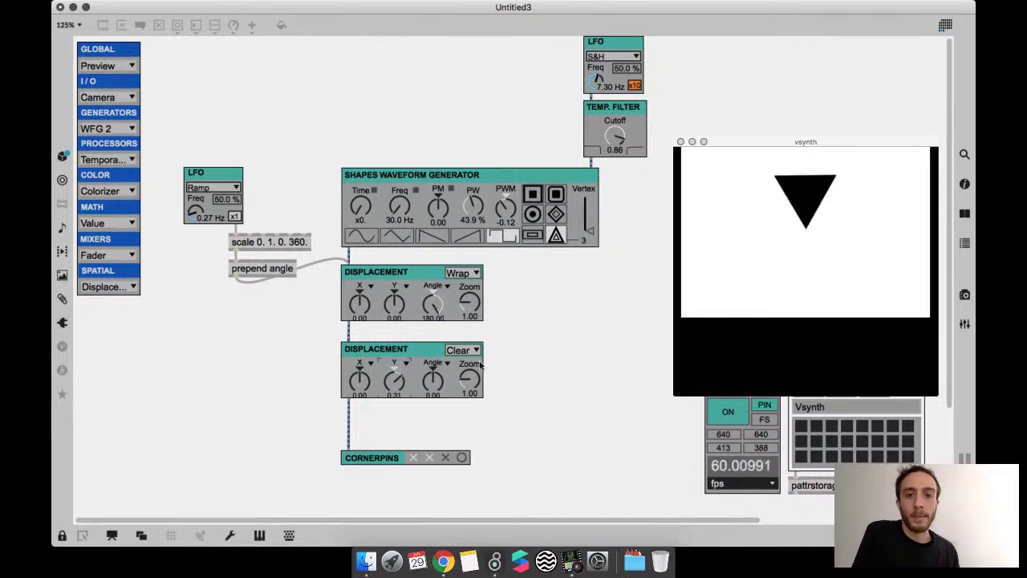
click(463, 350)
click(469, 396)
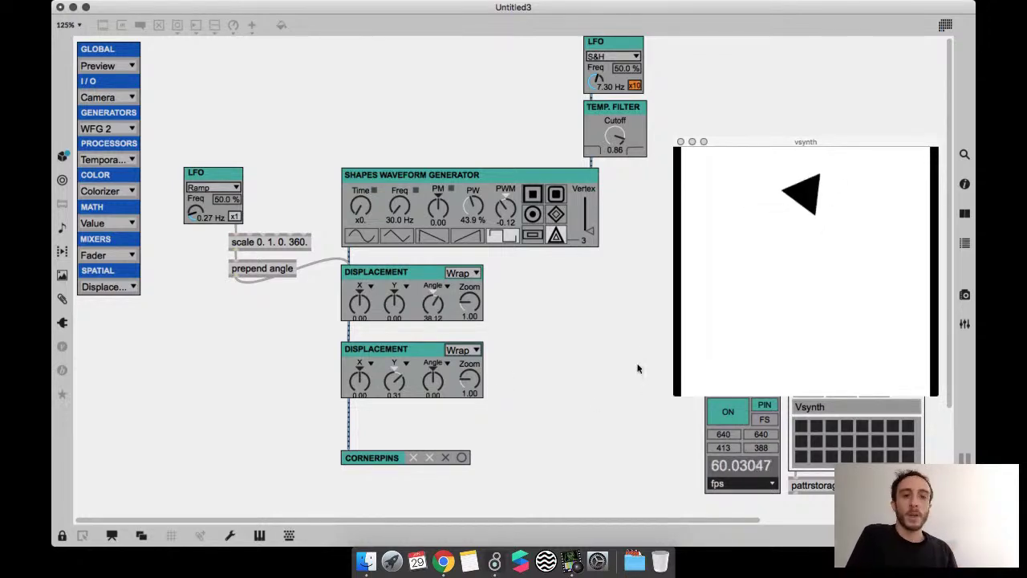
- Rearrange the modules and preview window, moving the chain up and Cornerpins down to free space below the second Displacement
drag(792, 139, 789, 114)
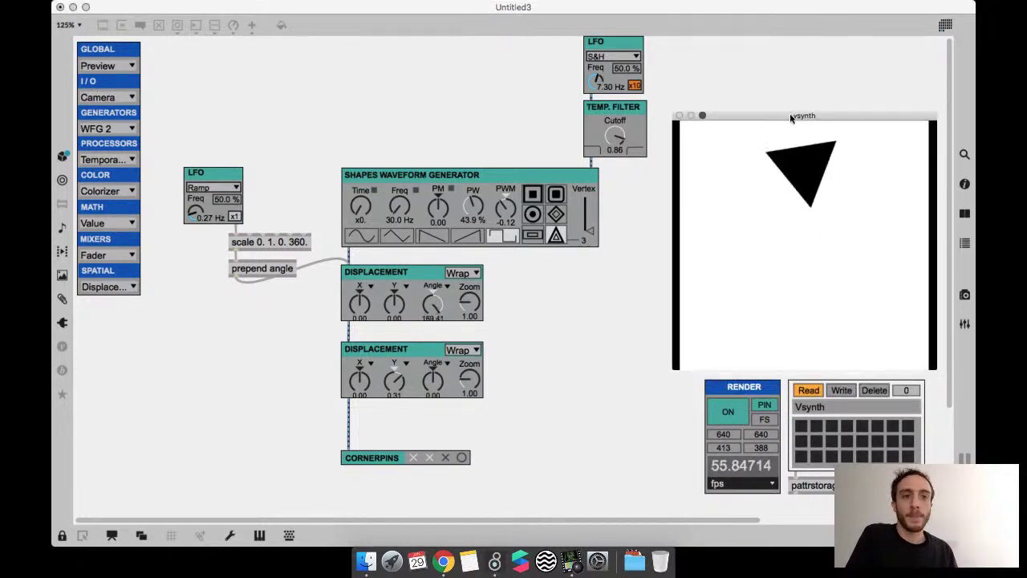
click(614, 254)
key(super+e)
drag(614, 84, 548, 133)
drag(627, 411, 228, 103)
drag(501, 241, 500, 200)
click(611, 270)
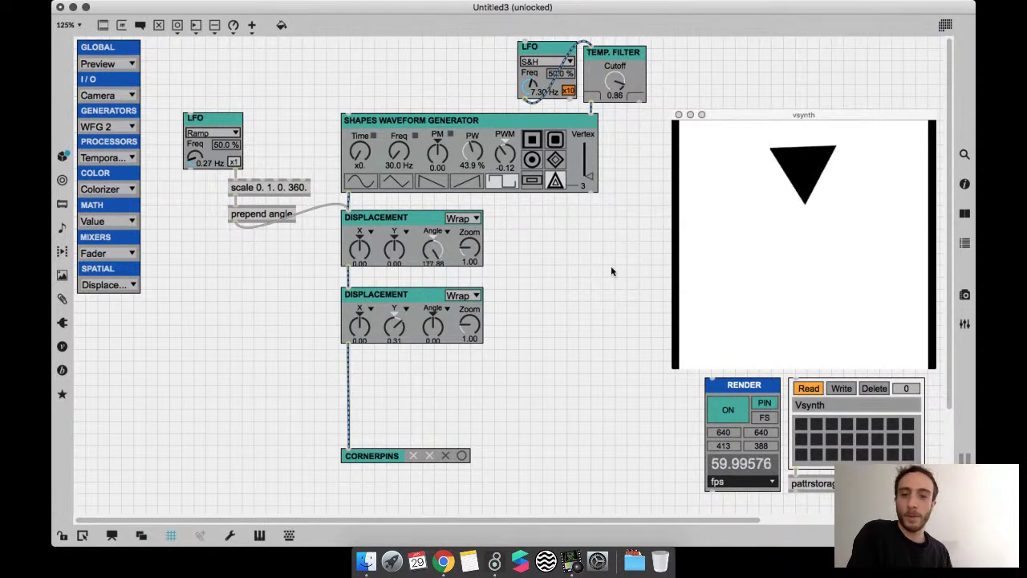
drag(388, 456, 387, 500)
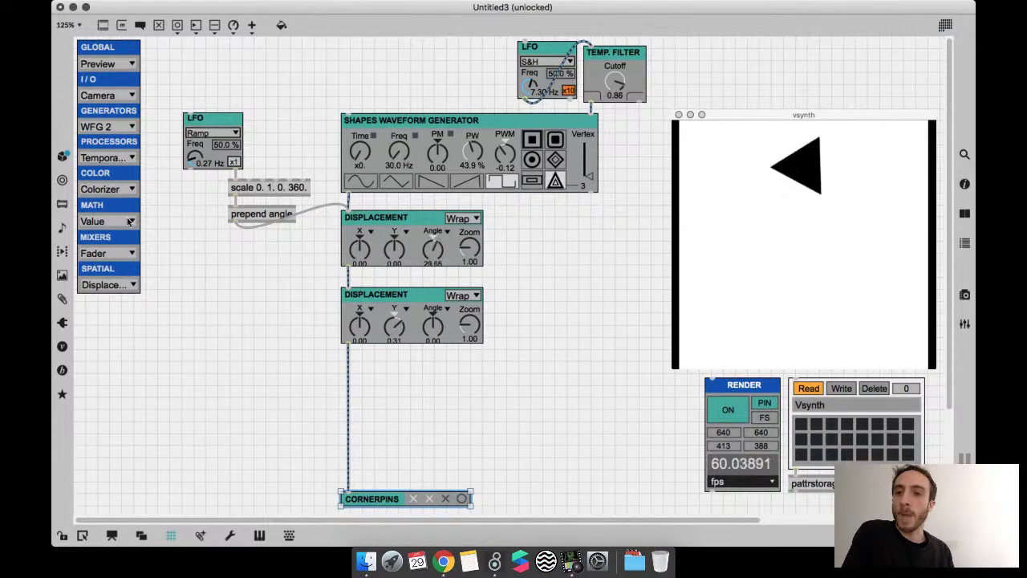
- Add a Luma-Key module and insert it between the second Displacement and Cornerpins, aligned with the chain
click(116, 189)
click(113, 405)
drag(171, 69, 405, 438)
key(super+e)
key(super+e)
shift+click(463, 502)
click(498, 409)
key(super+e)
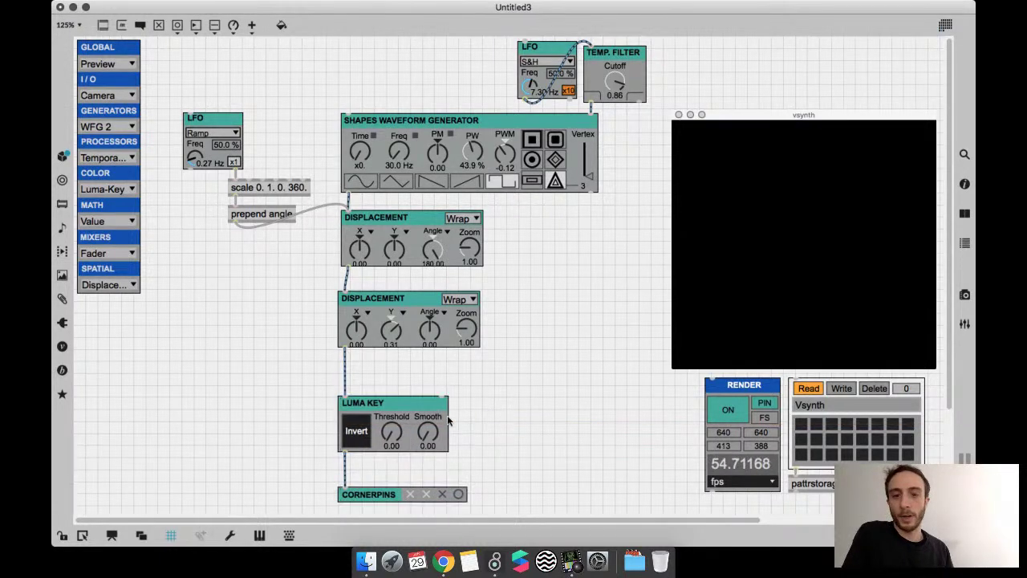
key(super+e)
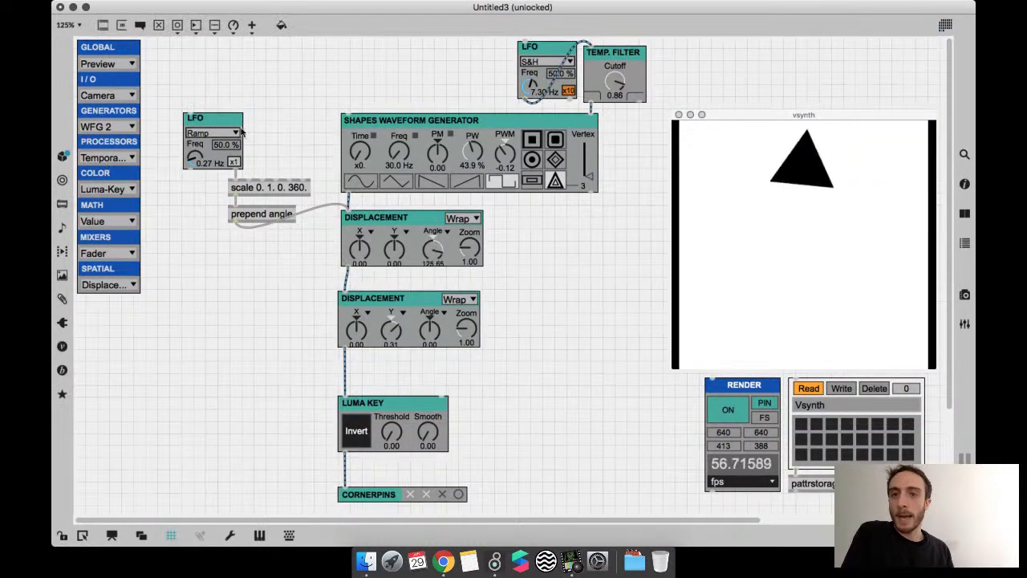
- Add a WFG 2 waveform generator and connect its output to Luma Key's second texture input
click(110, 126)
click(103, 153)
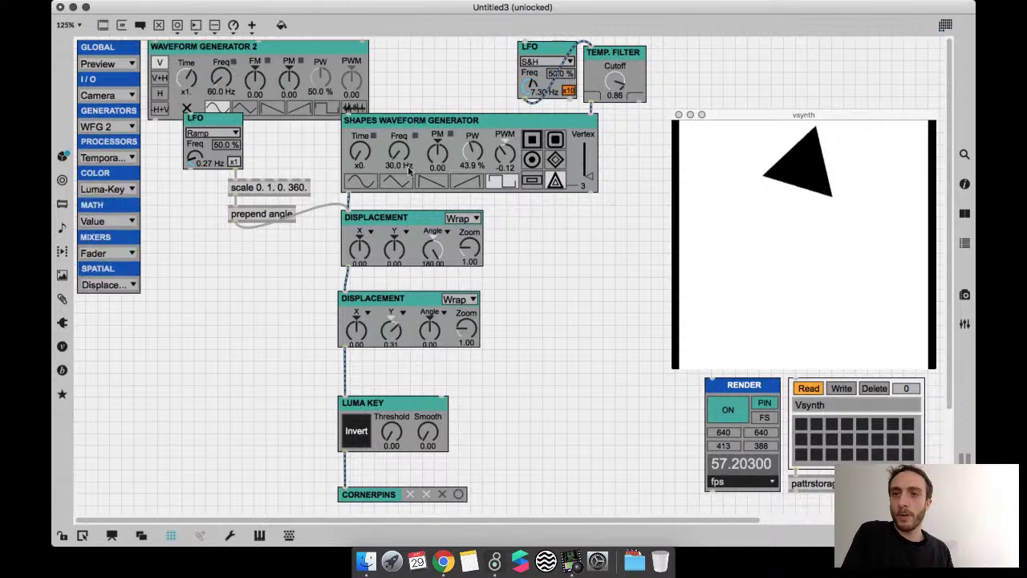
drag(240, 46, 610, 279)
drag(524, 352, 441, 398)
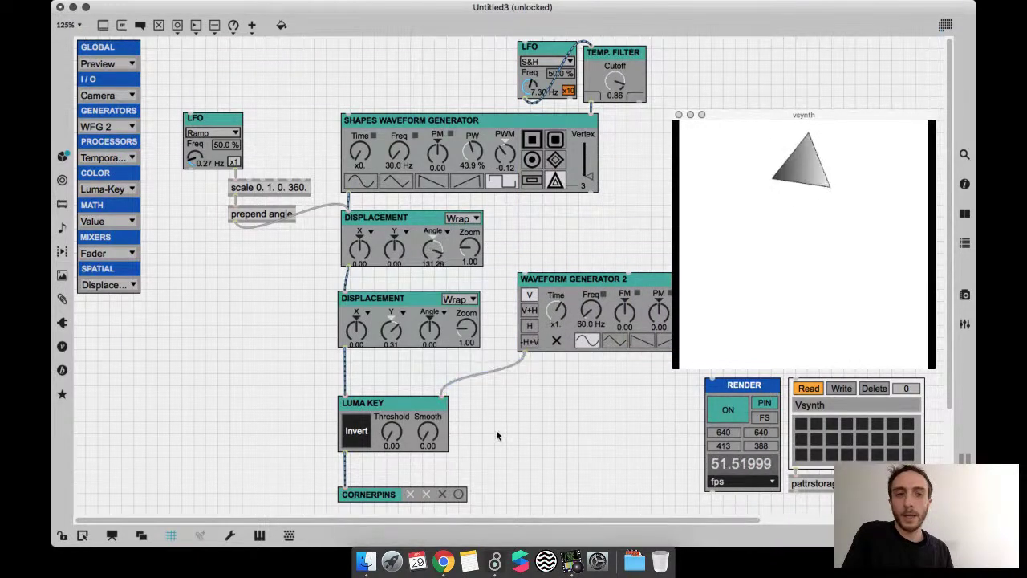
- Lock the patch and set the Luma Key threshold to 0.09 and Waveform Generator 2's frequency to 574 Hz
key(super+e)
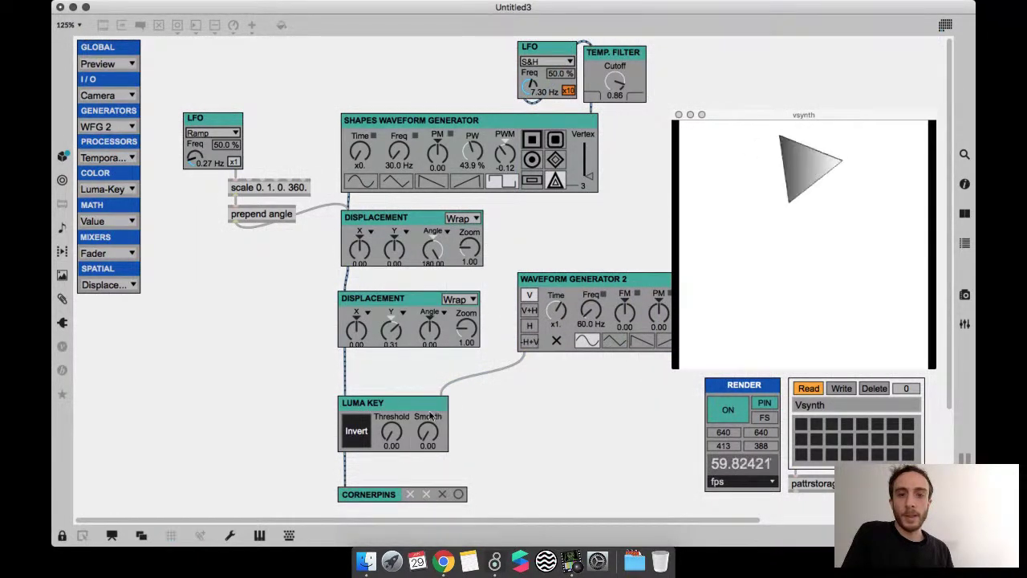
drag(395, 426, 396, 420)
drag(590, 310, 594, 315)
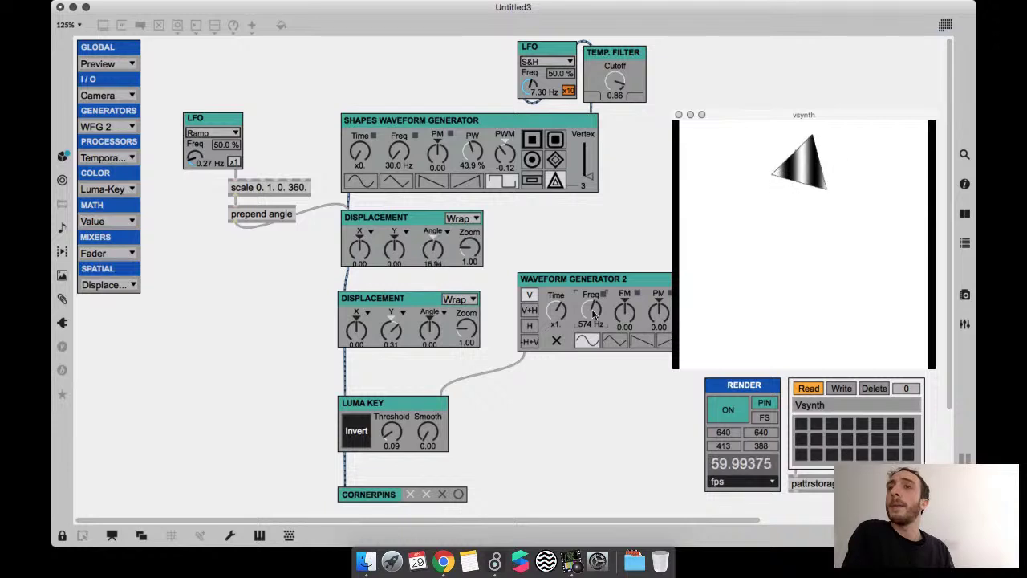
- Delete the Waveform Generator 2 module feeding the Luma Key
key(super+e)
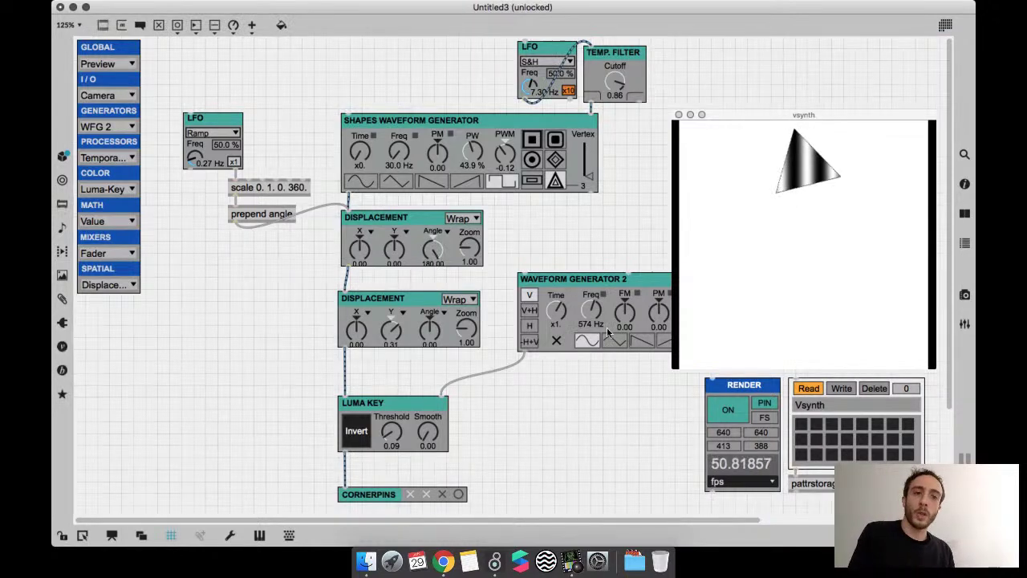
click(565, 328)
key(BackSpace)
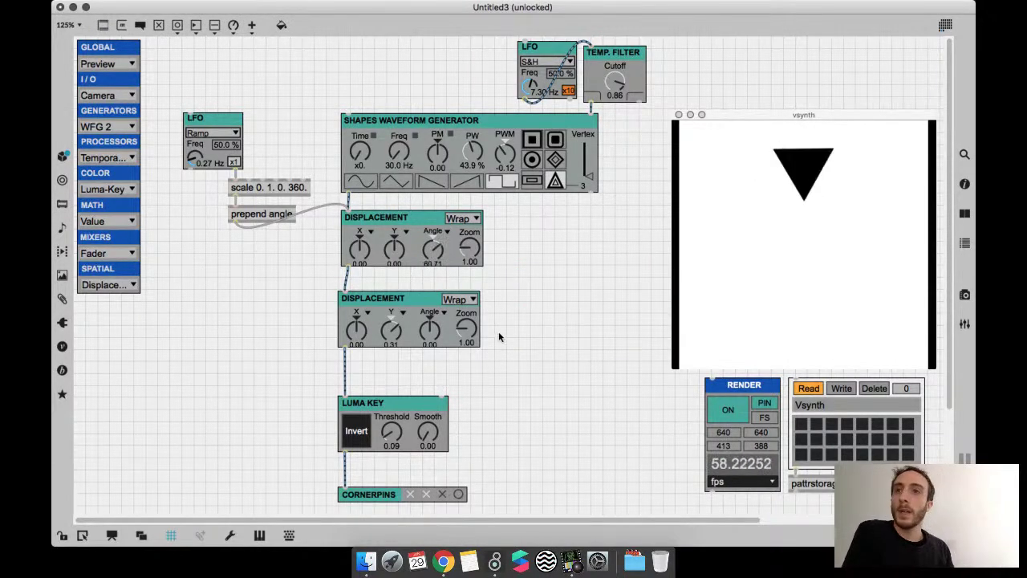
key(super+e)
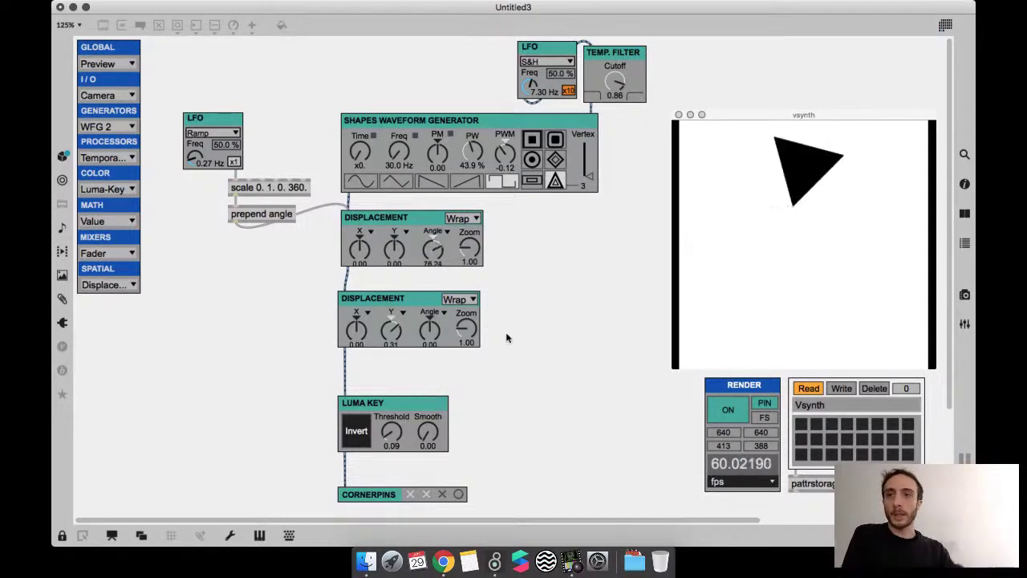
- Paste a third Displacement module and wire it from Luma Key's output back into Luma Key's second texture input as a feedback loop
key(super+e)
key(super+v)
drag(588, 322, 546, 399)
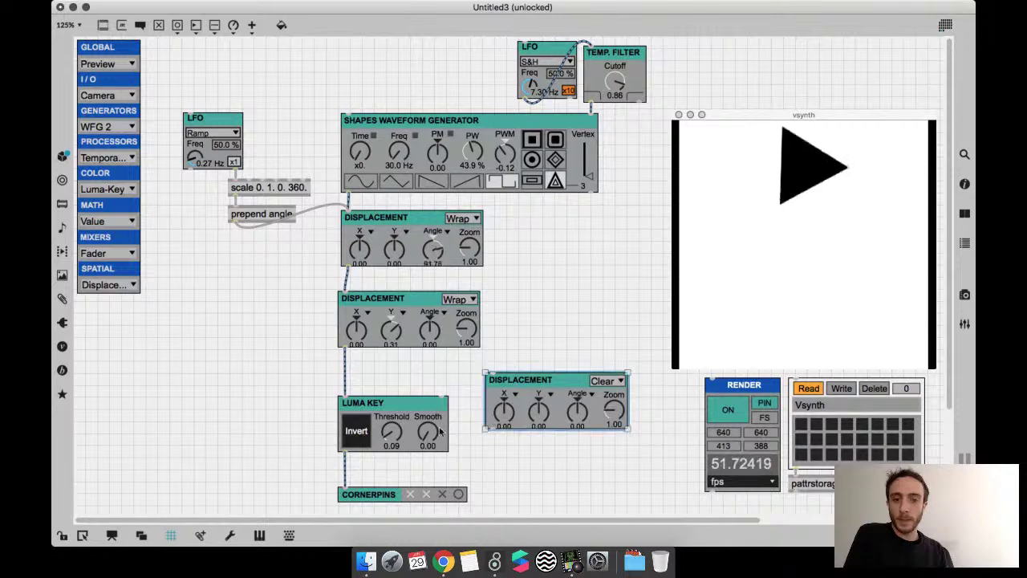
drag(346, 450, 487, 374)
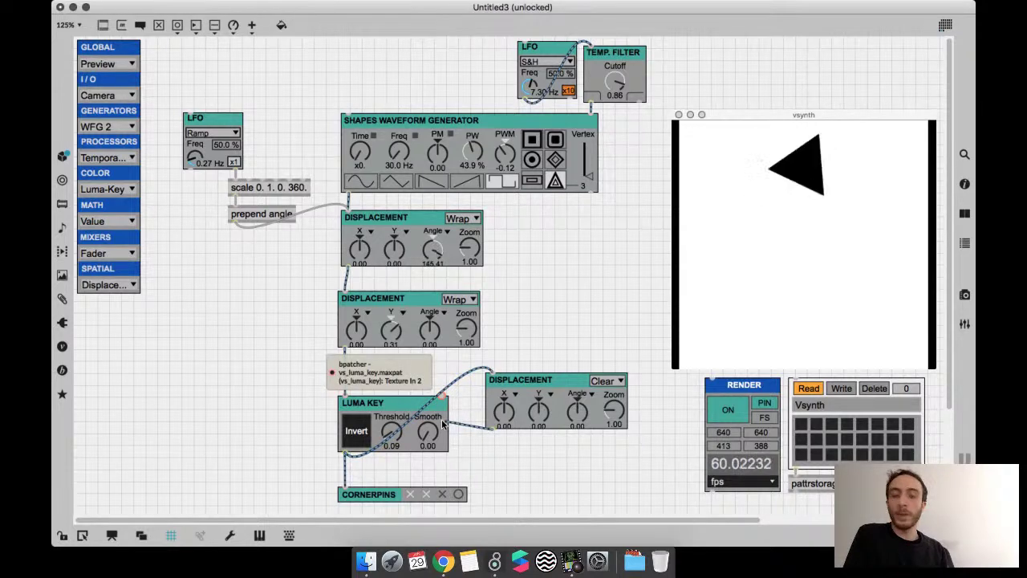
- Place the feedback Displacement beside the second Displacement, slightly lower, and lock the patch
drag(521, 403, 525, 322)
key(super+e)
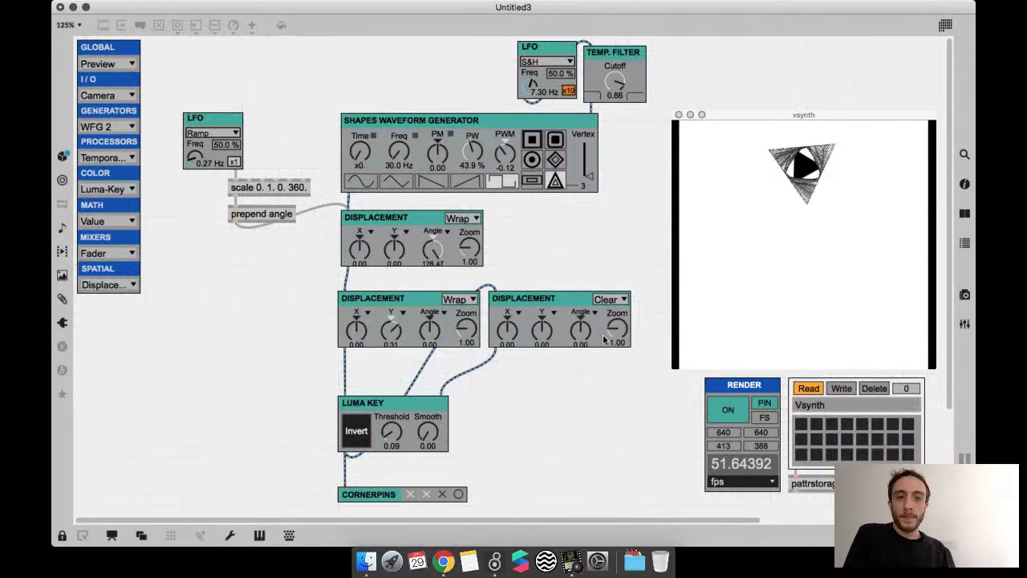
key(super+e)
drag(600, 335, 606, 354)
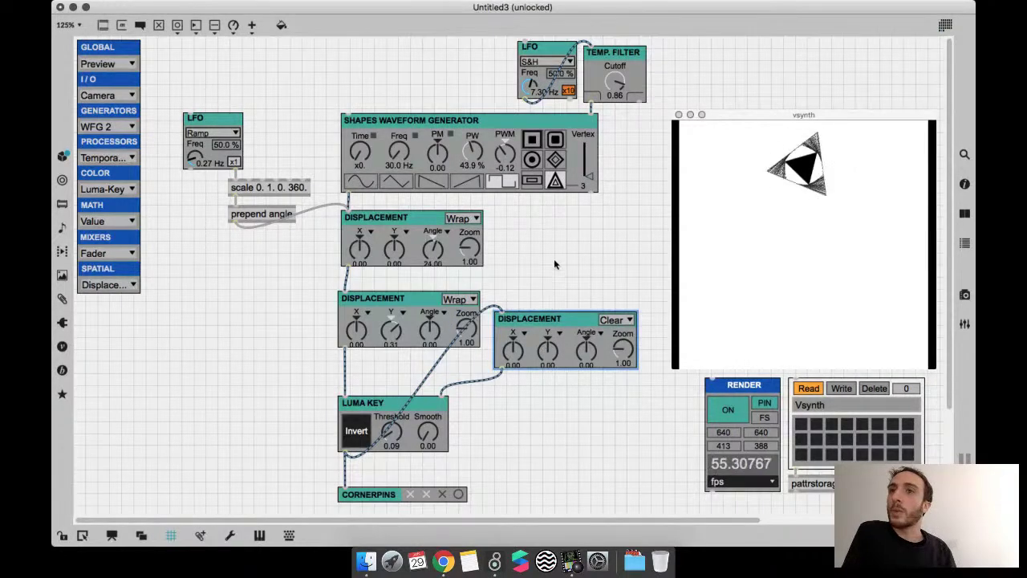
key(super+e)
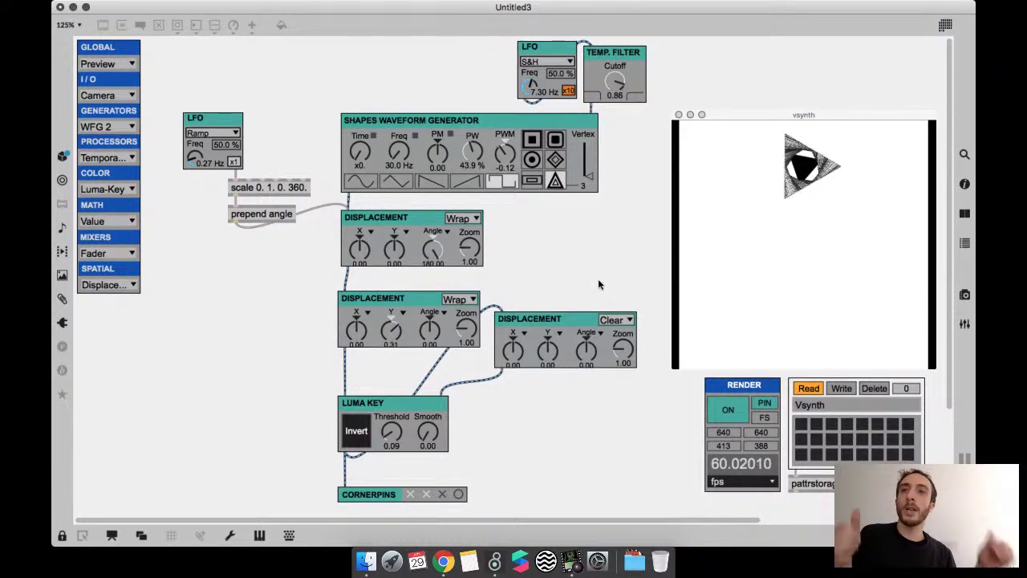
- Turn on Luma Key's Invert and offset the feedback Displacement's Y to -0.01 using the 0.01 range
click(354, 432)
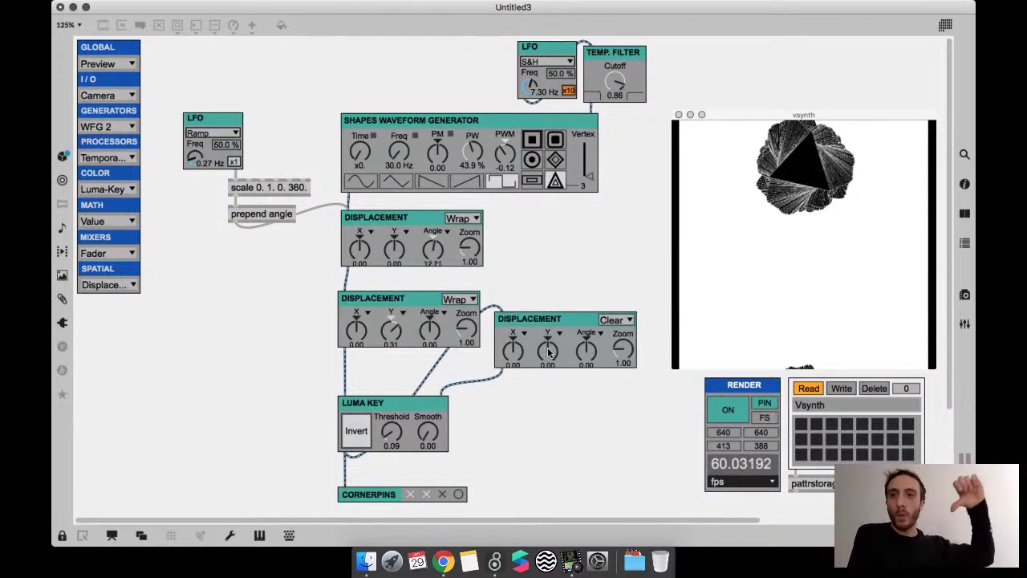
drag(548, 351, 551, 366)
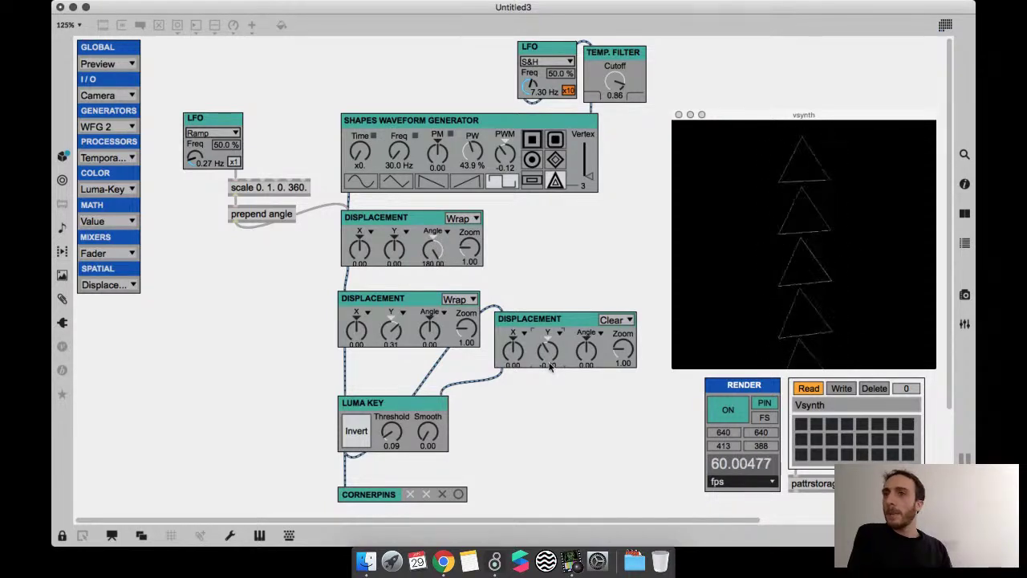
drag(550, 367, 546, 346)
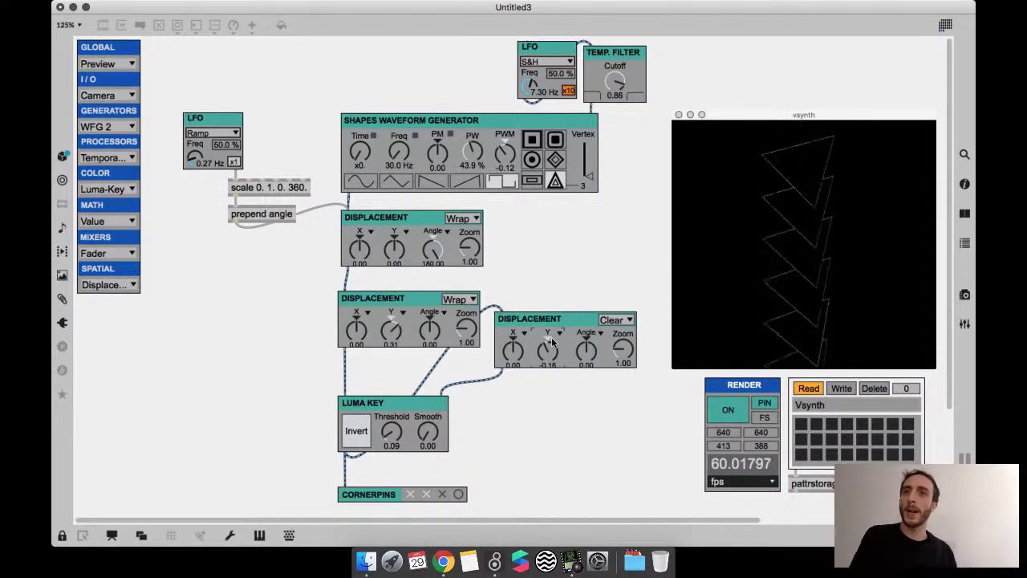
drag(553, 343, 548, 351)
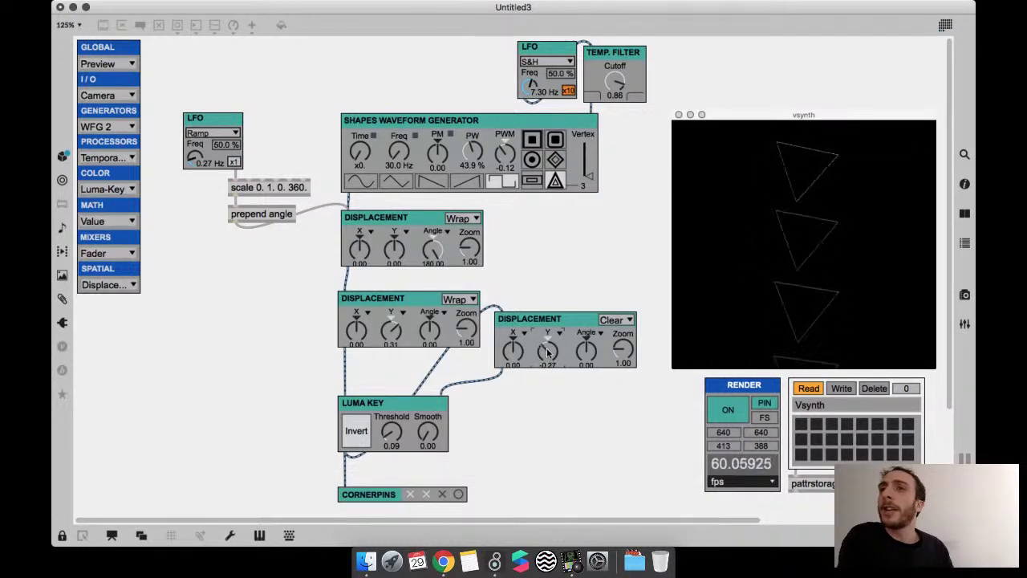
click(559, 333)
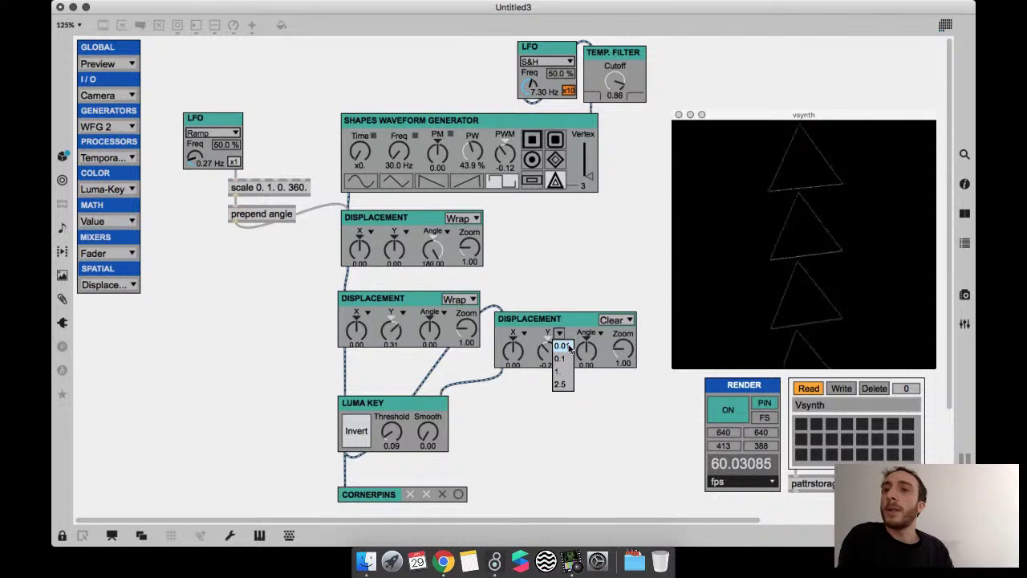
click(568, 346)
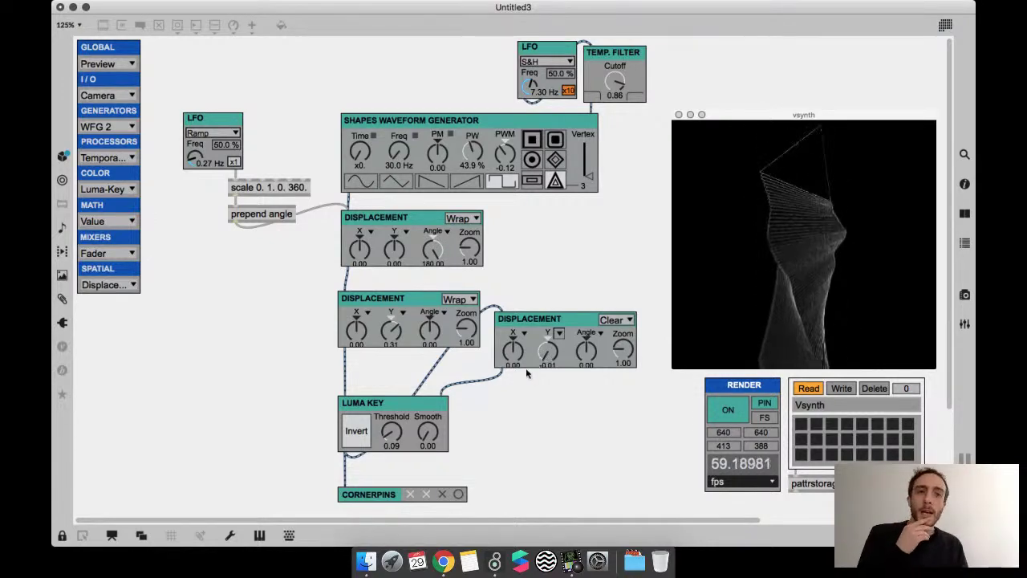
- Align the LFOs, Temp. Filter, Shapes Waveform Generator and first Displacement with the lower chain, and lock the patch
key(super+e)
drag(640, 243, 205, 62)
drag(402, 155, 399, 154)
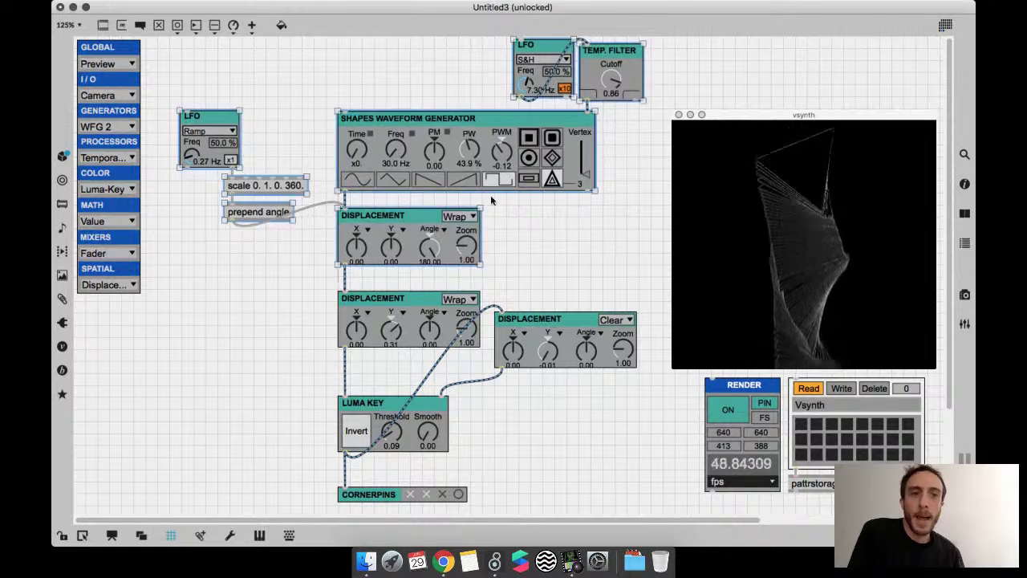
key(super+e)
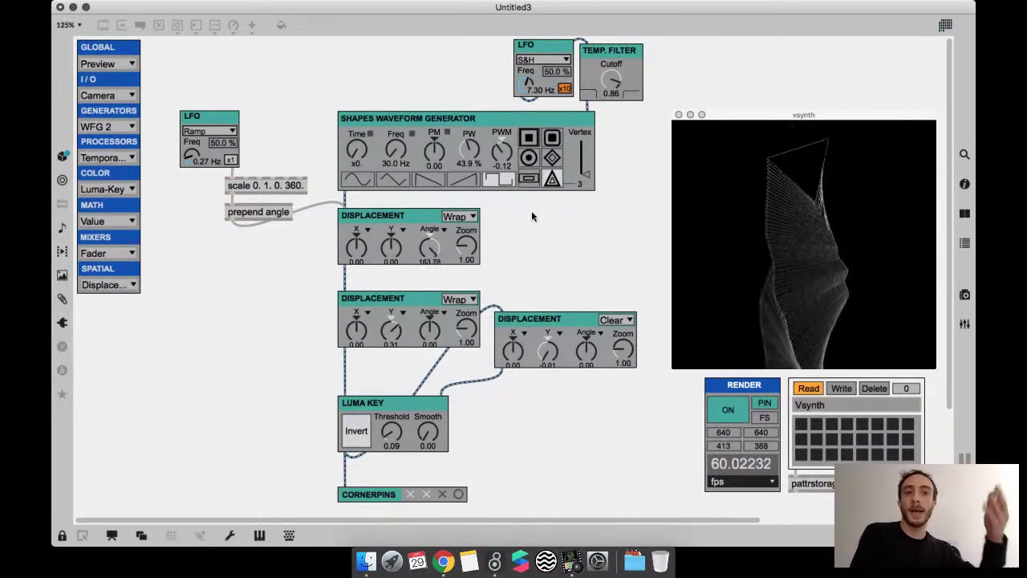
- Unlock the patch and move the feedback Displacement and Luma Key down to make room below the second Displacement
key(super+e)
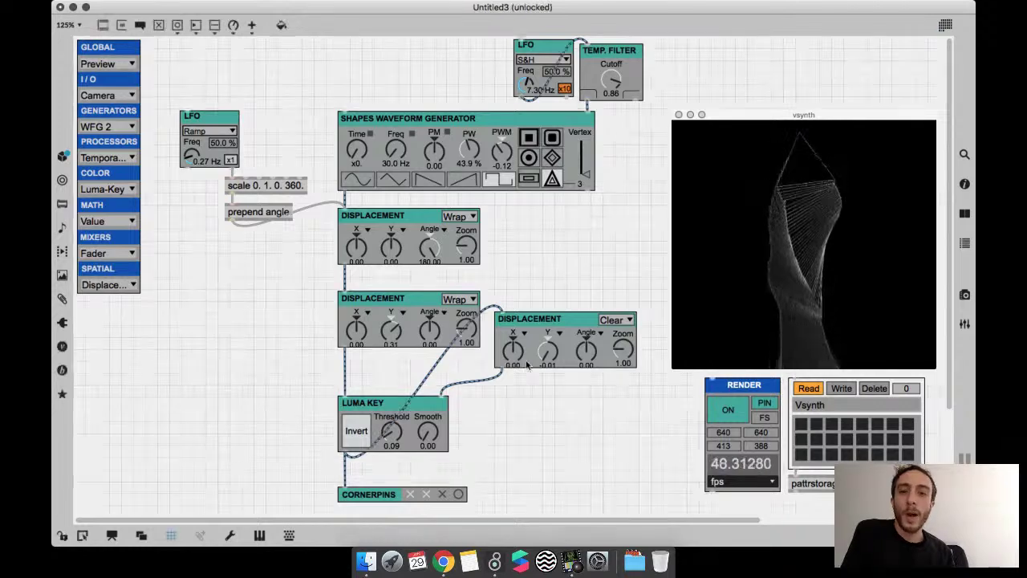
drag(499, 367, 518, 398)
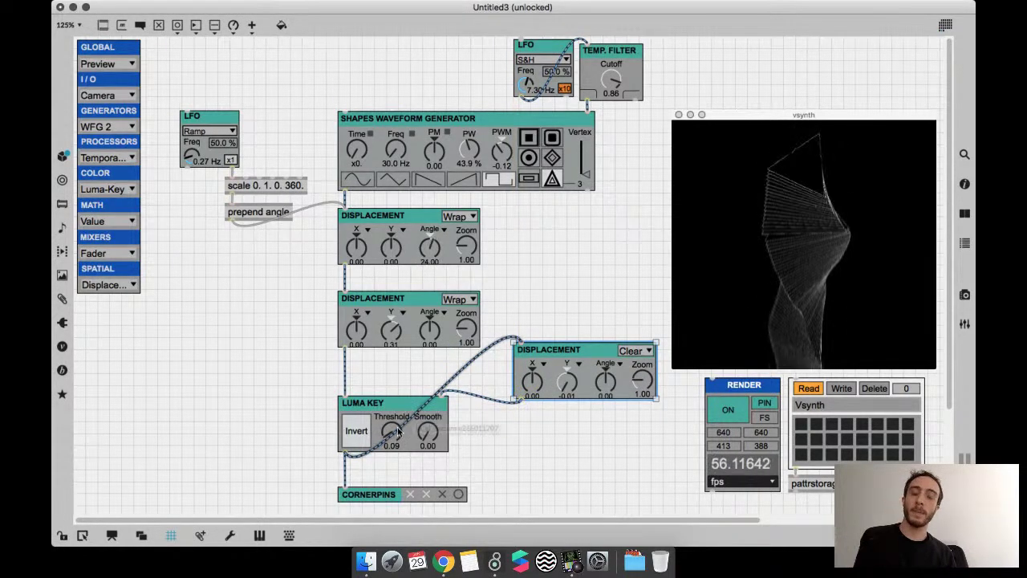
drag(386, 403, 385, 427)
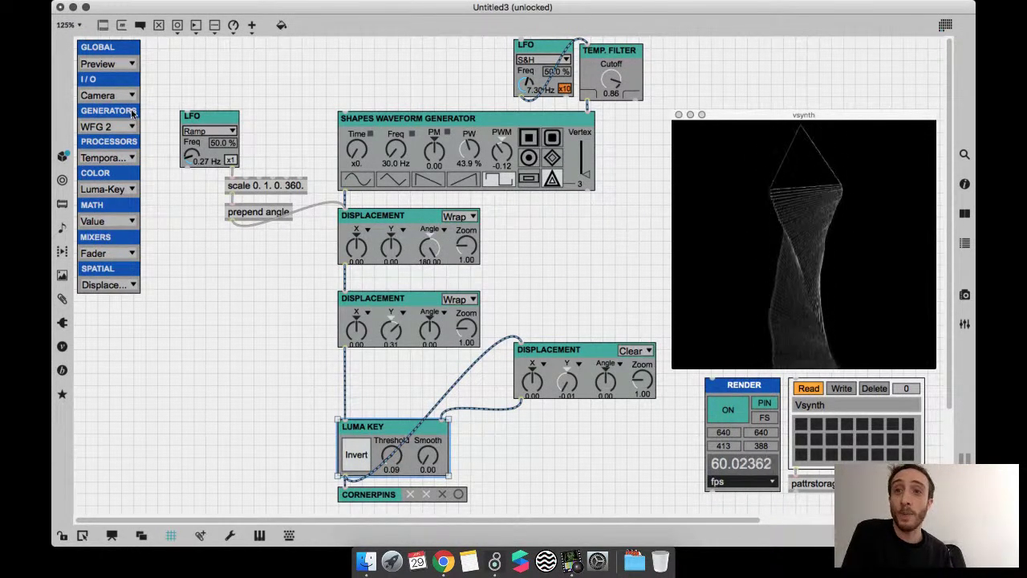
- Add an LPF 2x module, insert it between the second Displacement and Luma Key, and set its cutoff to 0.21
click(118, 189)
click(118, 189)
click(111, 158)
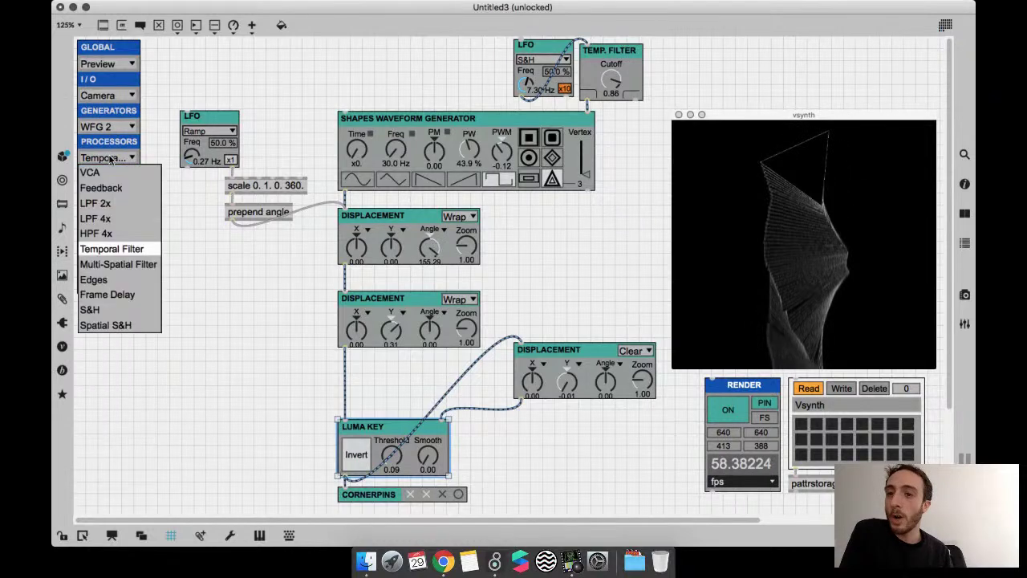
click(117, 206)
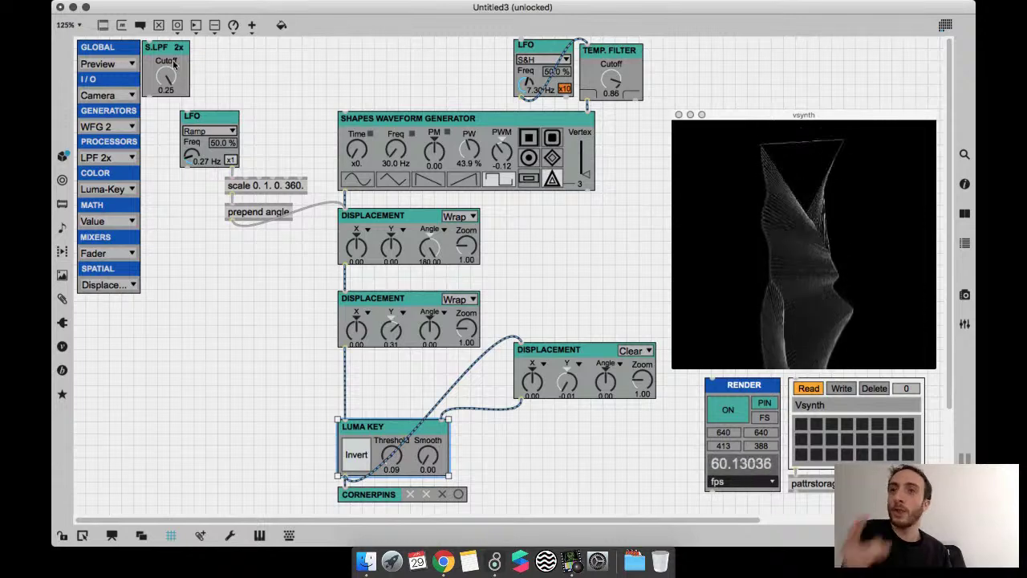
drag(173, 64, 246, 344)
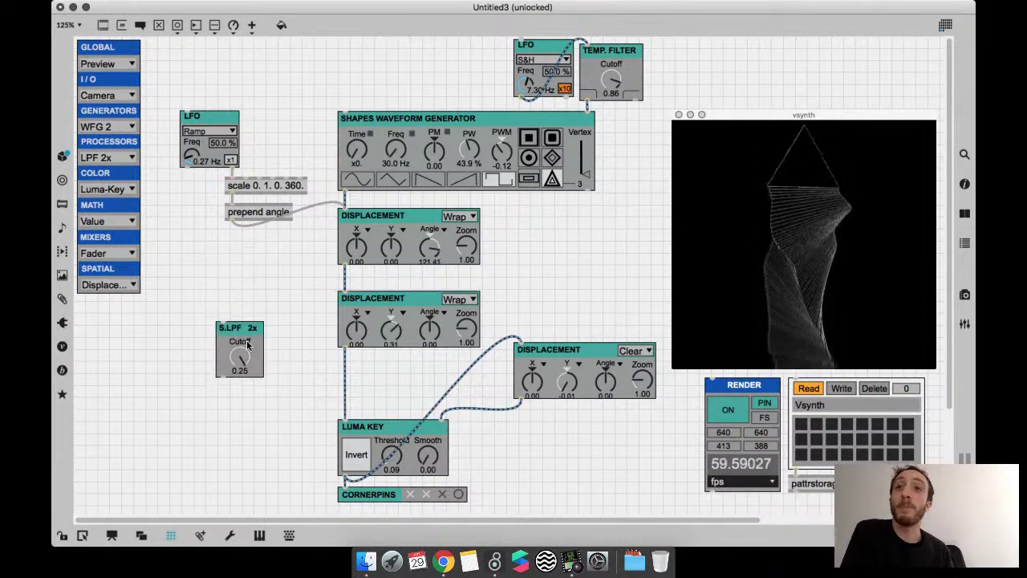
drag(247, 339, 360, 373)
key(super+e)
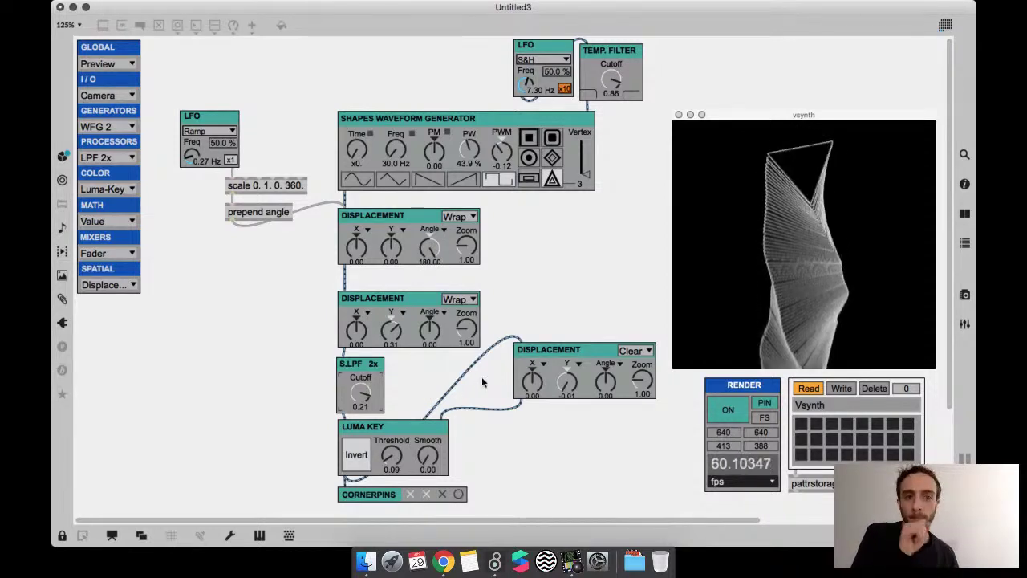
- Set the Ramp LFO's frequency to 0.35 Hz and widen the feedback Displacement's Y range with Y at -0.01
drag(191, 157, 190, 153)
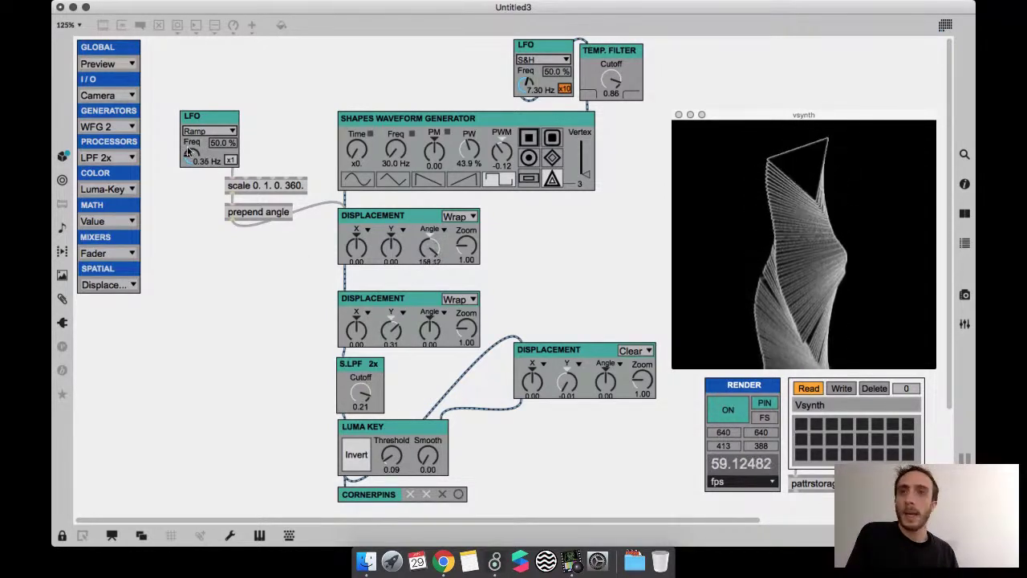
click(576, 365)
click(578, 383)
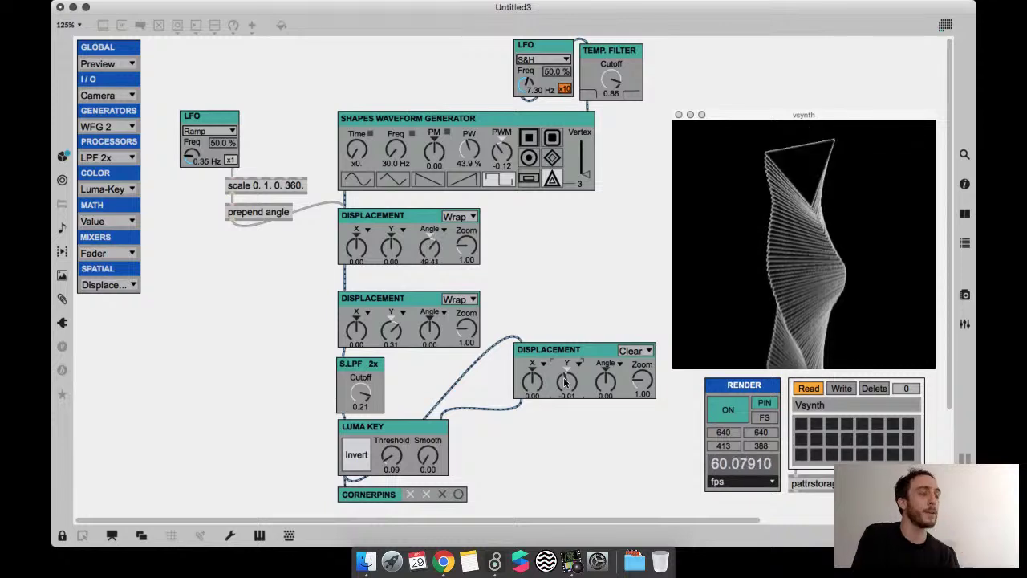
- Unlock the patch, add an ezadc~ audio input object and place it above the Ramp LFO
key(super+e)
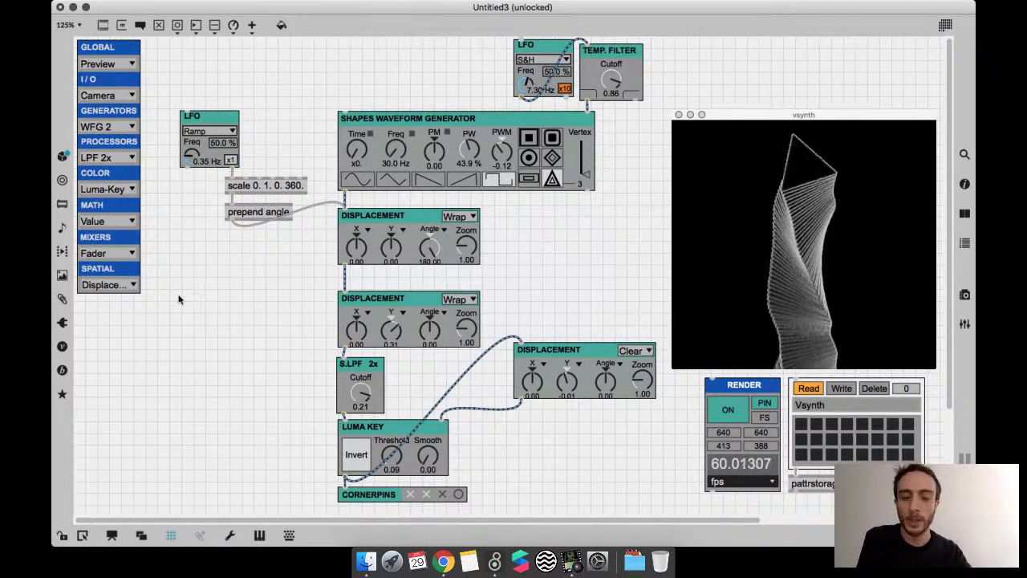
text(nez)
text(a)
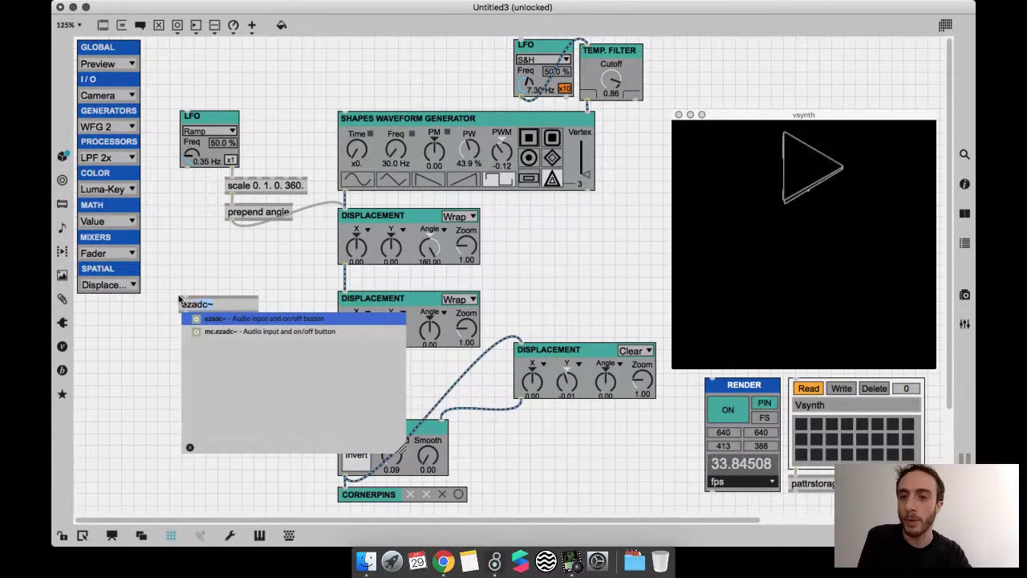
key(Return)
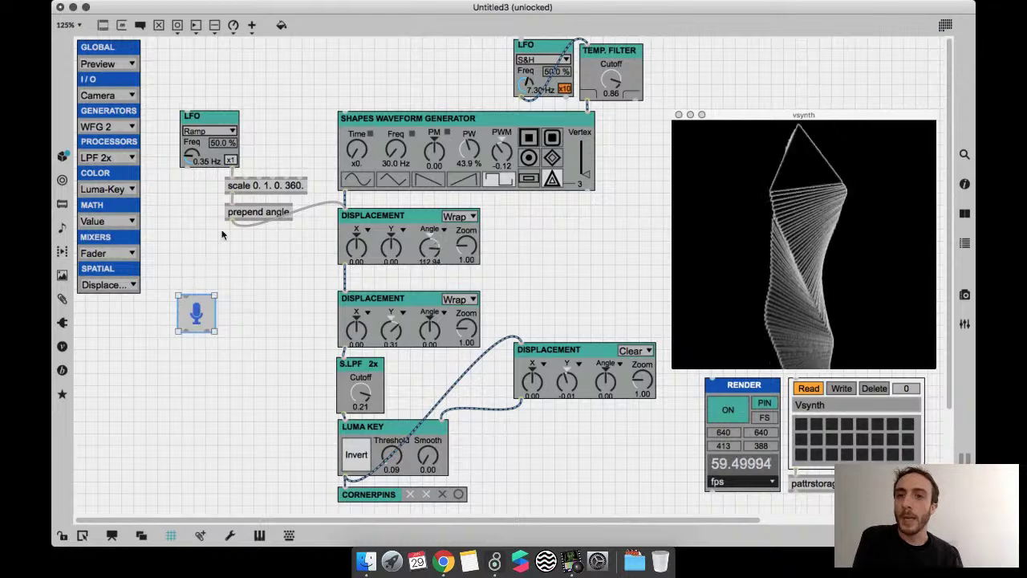
drag(187, 306, 256, 50)
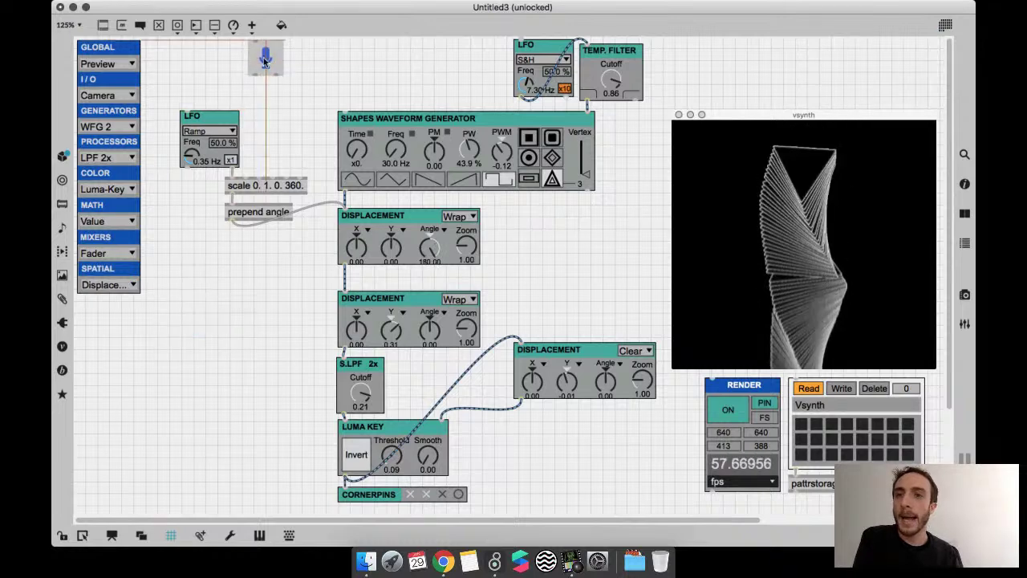
- Add an Env. Follower module above the Shapes Waveform Generator and connect ezadc~'s channel 1 output to its input
click(113, 64)
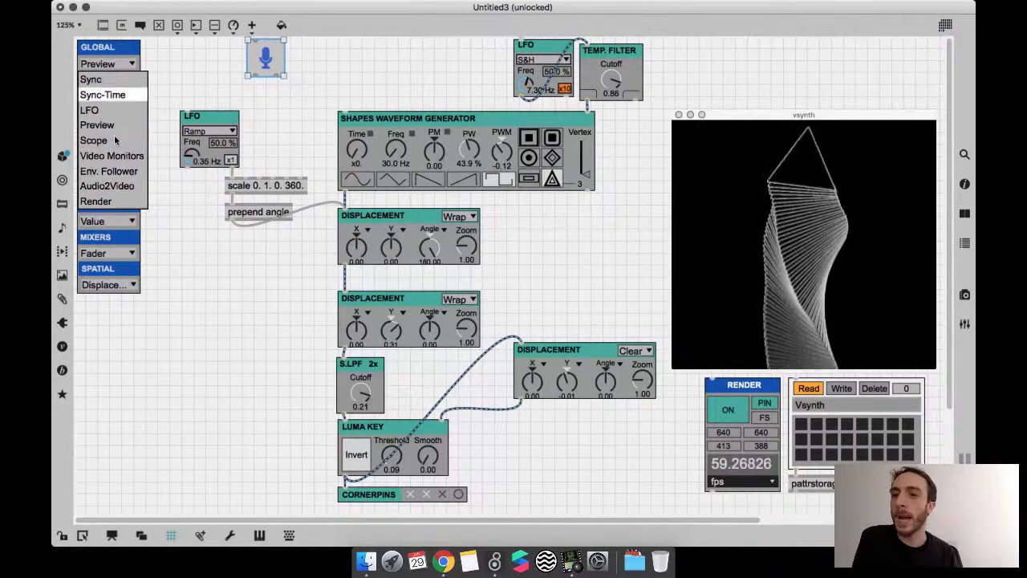
click(108, 171)
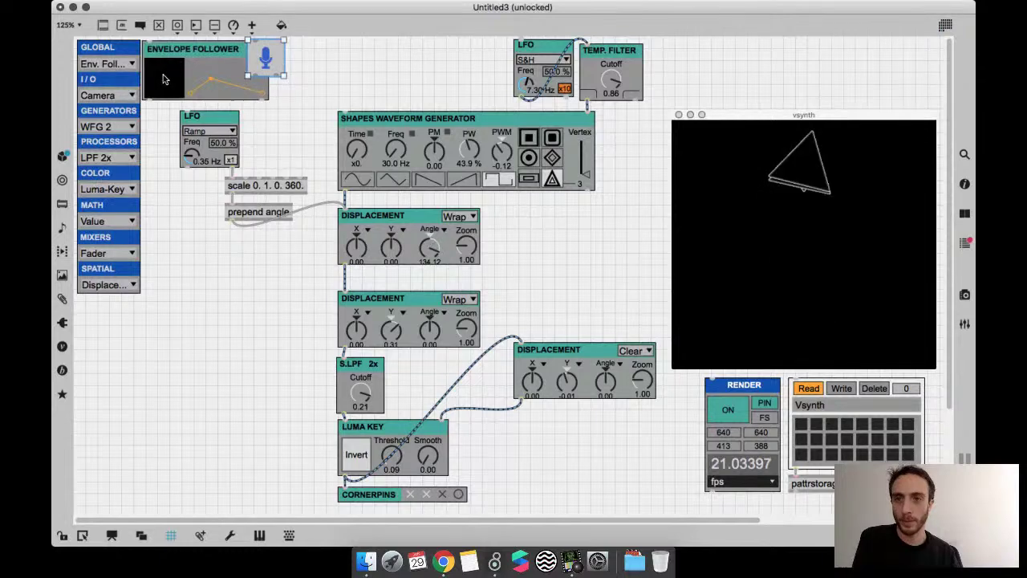
drag(193, 48, 390, 48)
scroll(626, 207, up, 1)
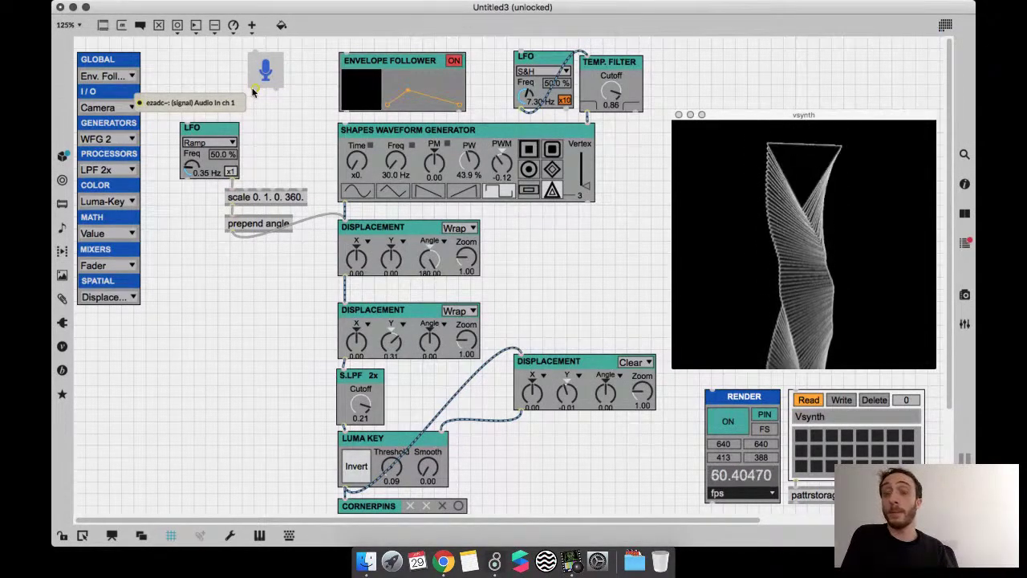
drag(254, 90, 341, 49)
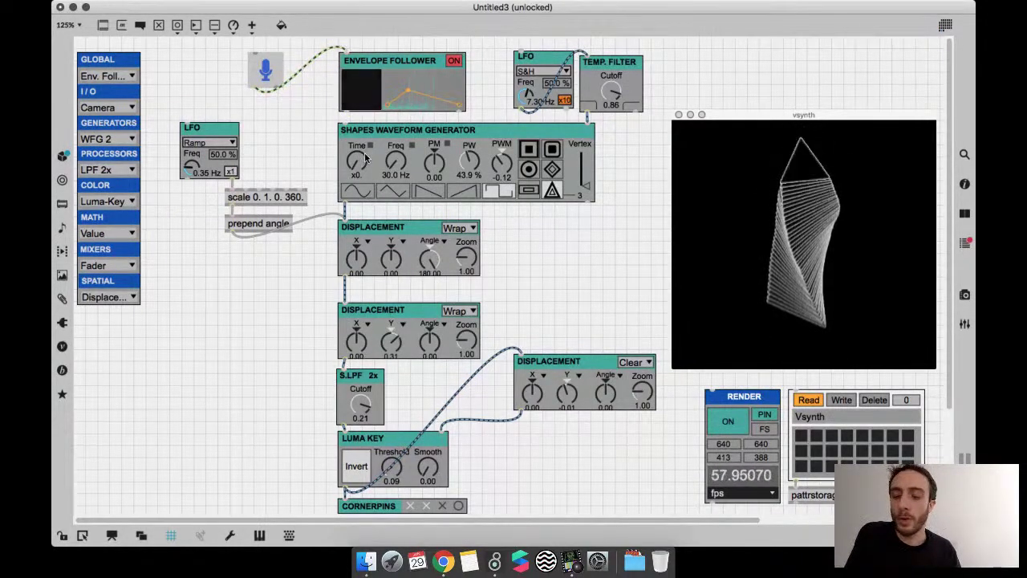
- Examine the Envelope Follower's envelope display up close and shift the module slightly towards the ezadc~ object
key(super+equal)
scroll(378, 112, up, 2)
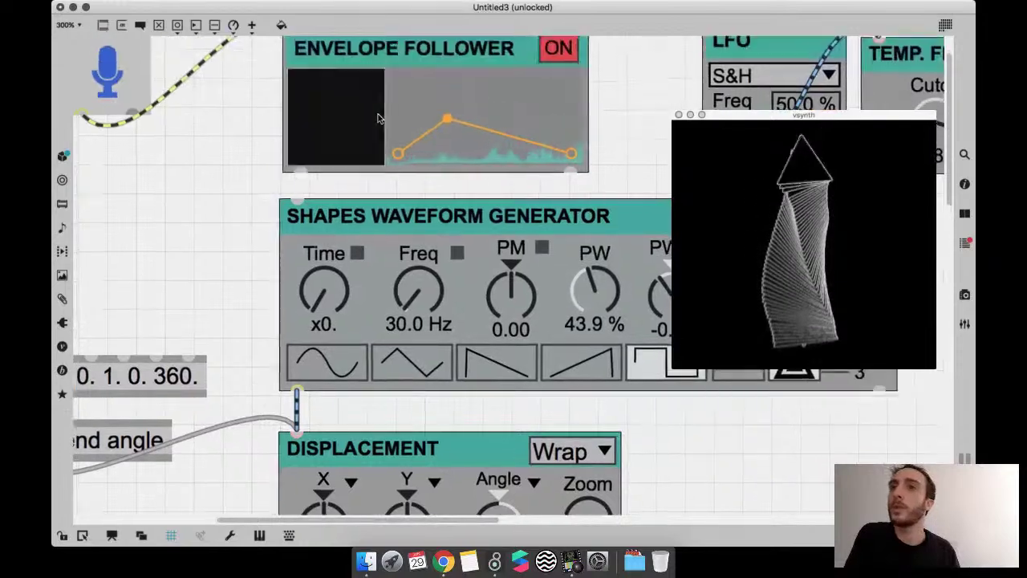
scroll(378, 114, up, 2)
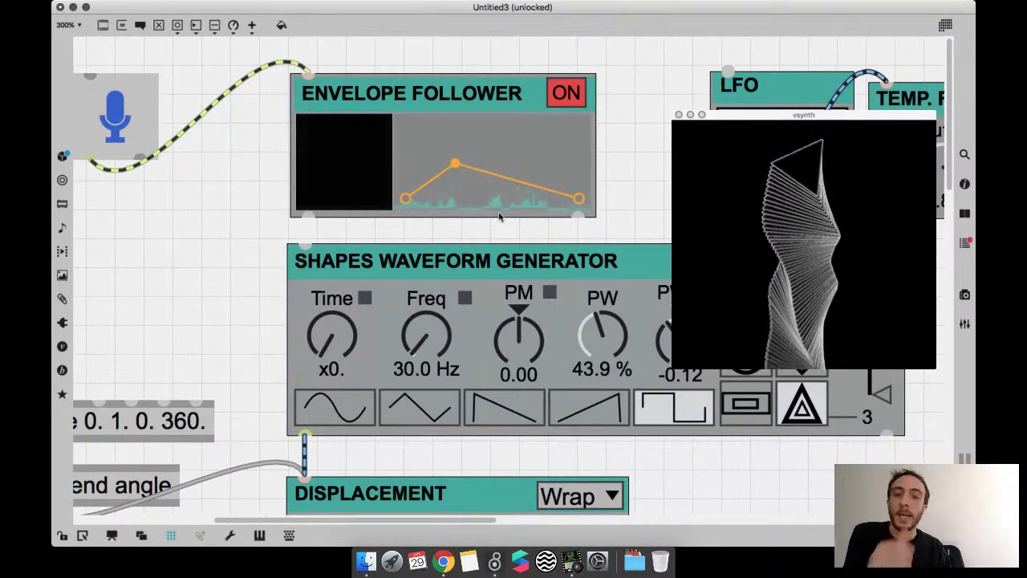
click(548, 166)
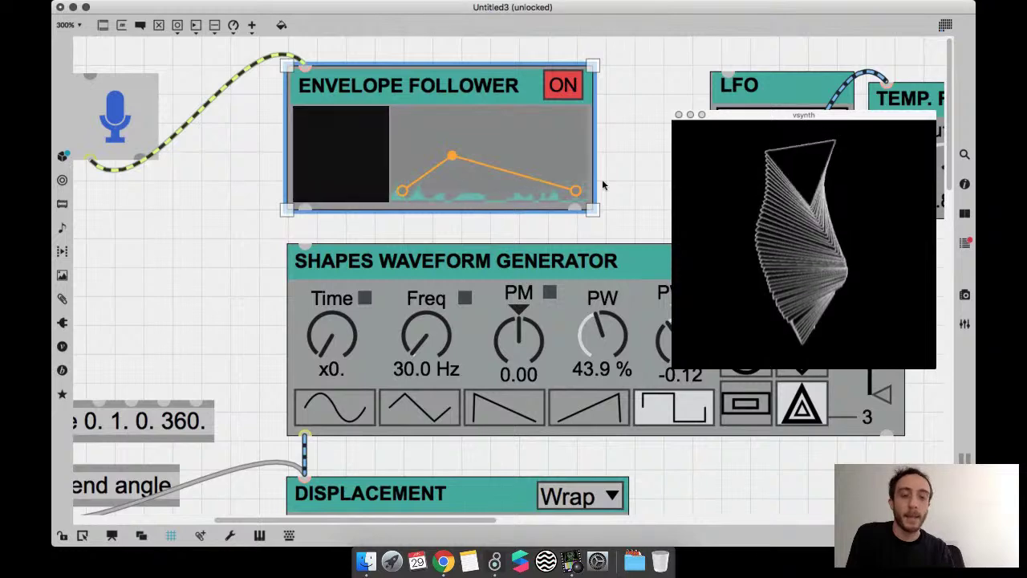
key(super+minus)
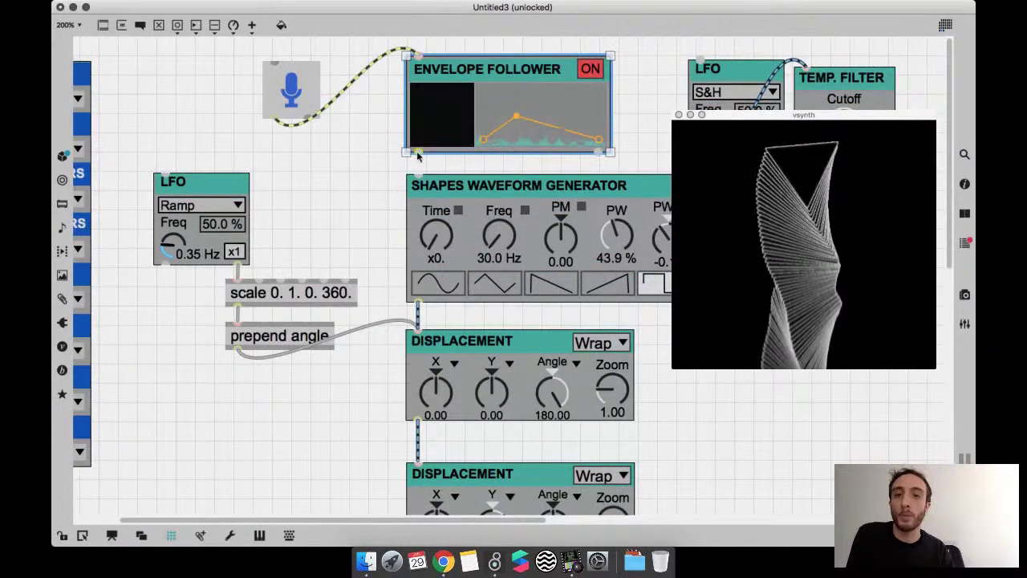
drag(417, 156, 395, 158)
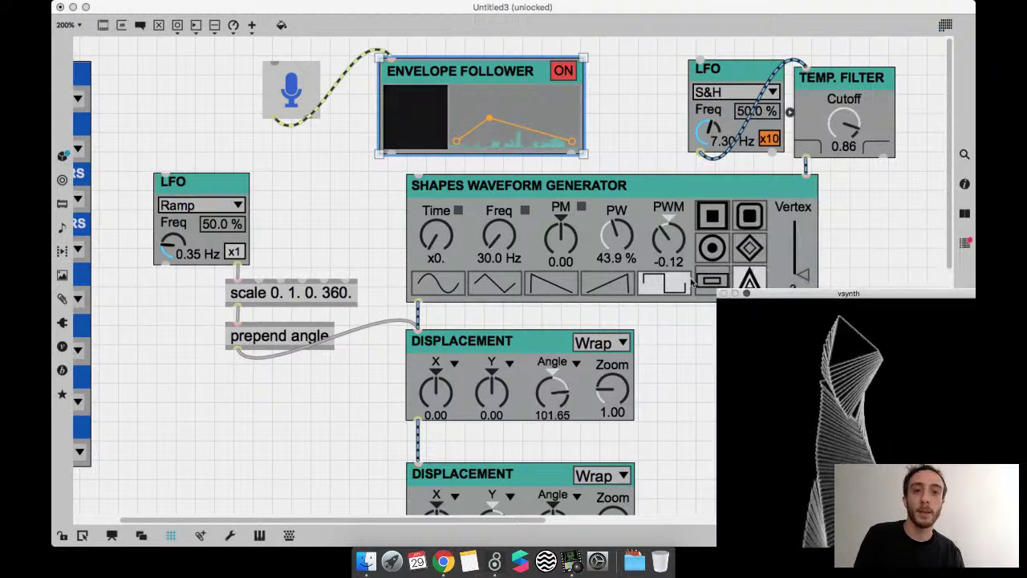
click(599, 128)
key(n)
drag(571, 154, 645, 119)
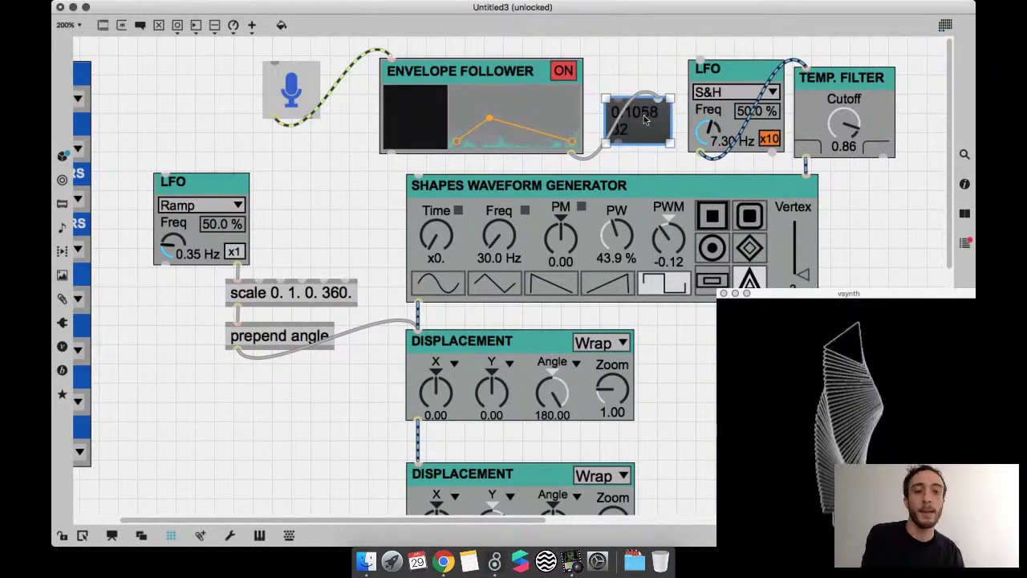
key(BackSpace)
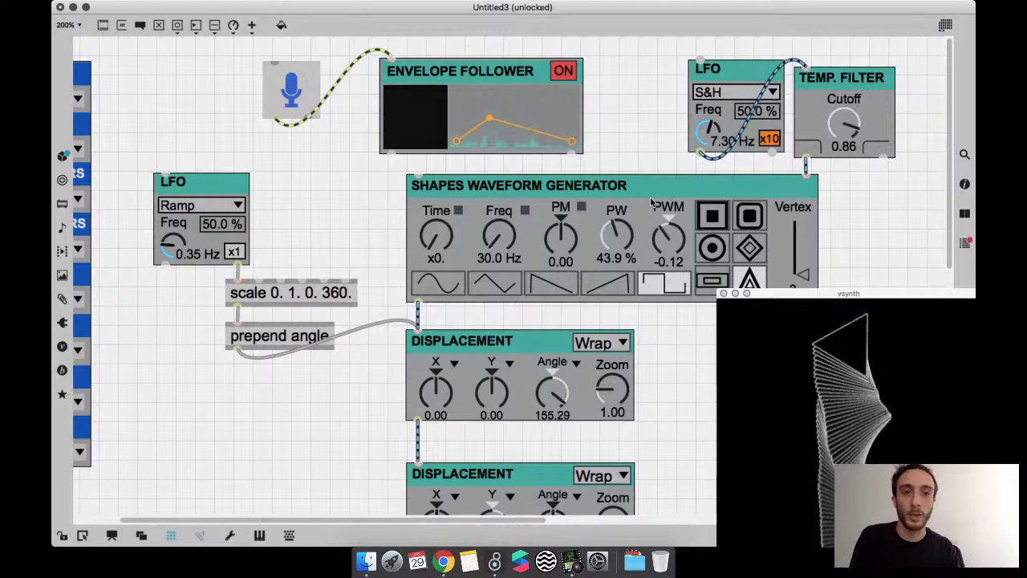
- Space out the S&H LFO and Temp. Filter, and reconnect the Temp. Filter's input from the LFO to the Envelope Follower's first output
key(super+minus)
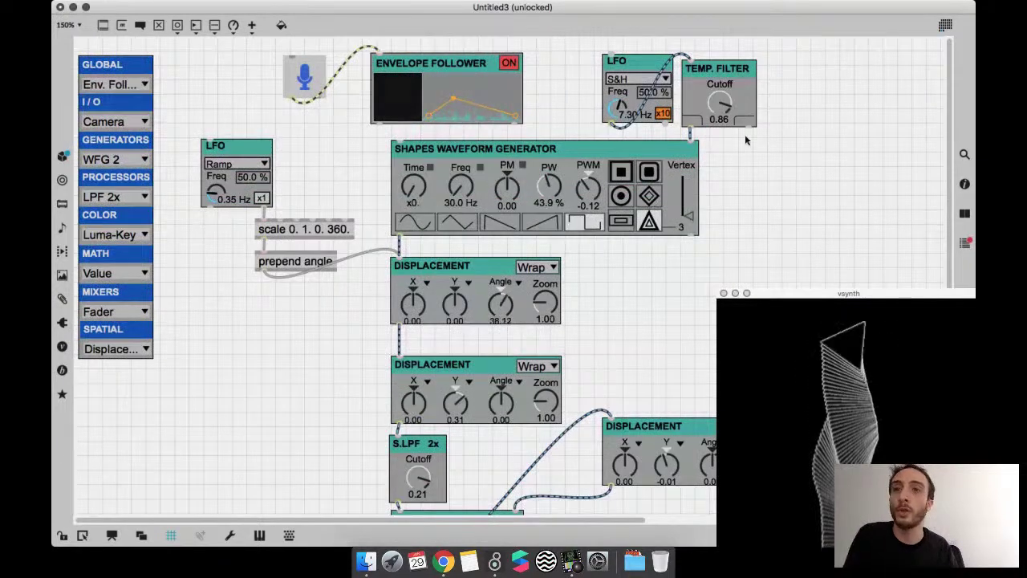
drag(630, 84, 606, 82)
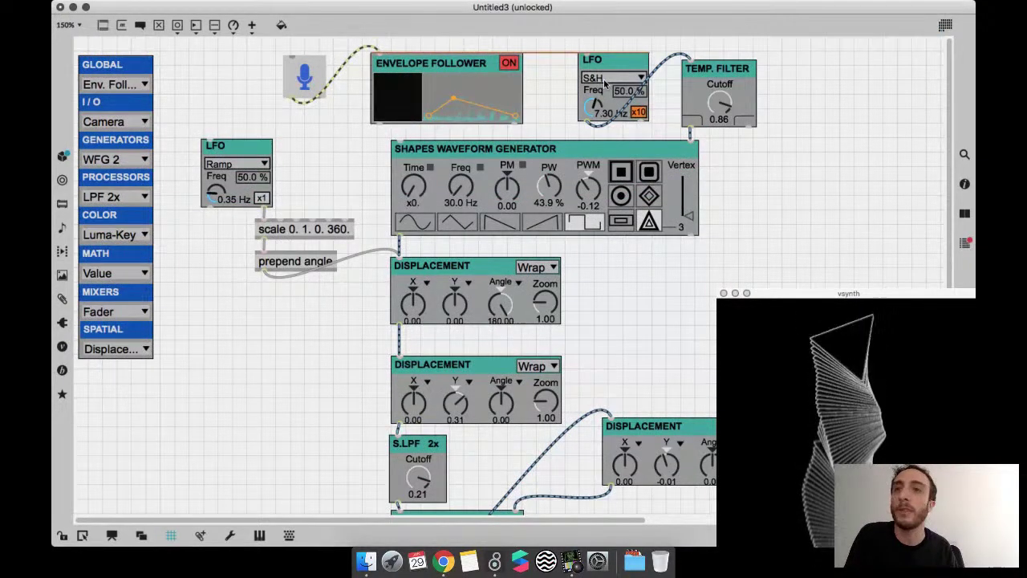
click(606, 82)
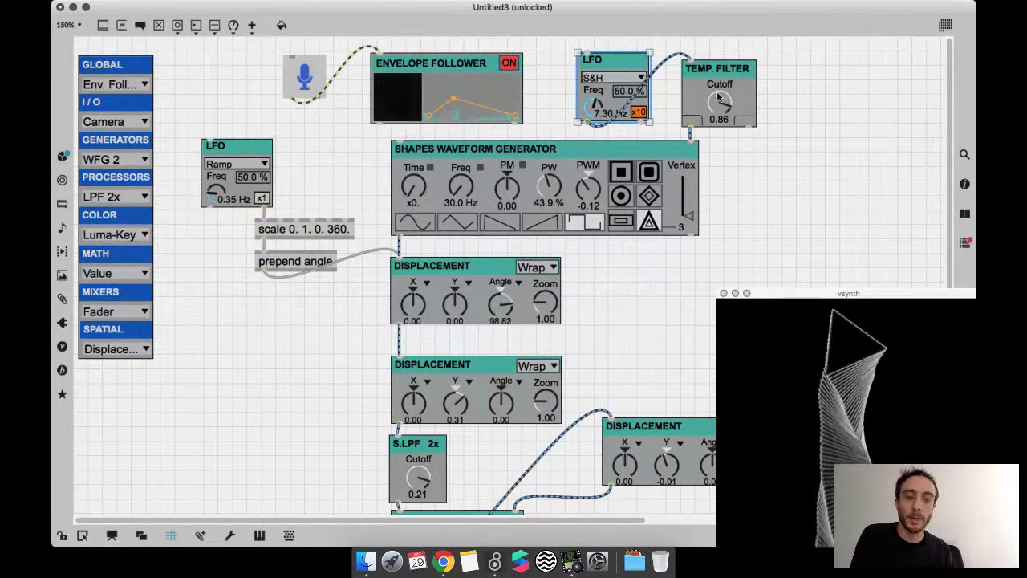
drag(715, 97, 720, 90)
drag(596, 127, 389, 128)
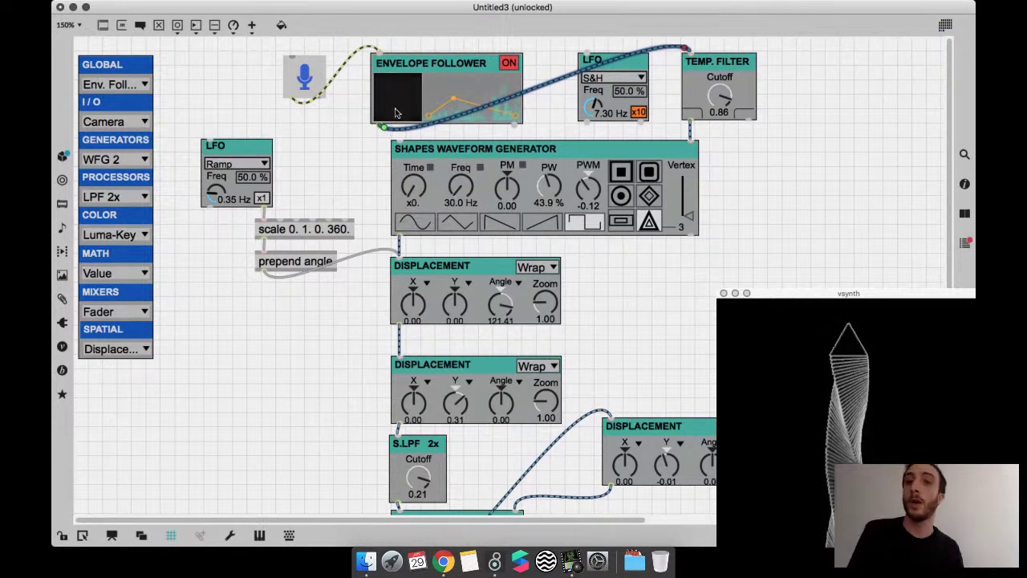
- Insert a *~ 5. object between ezadc~ and the Envelope Follower, positioned just below the audio input
drag(305, 76, 234, 76)
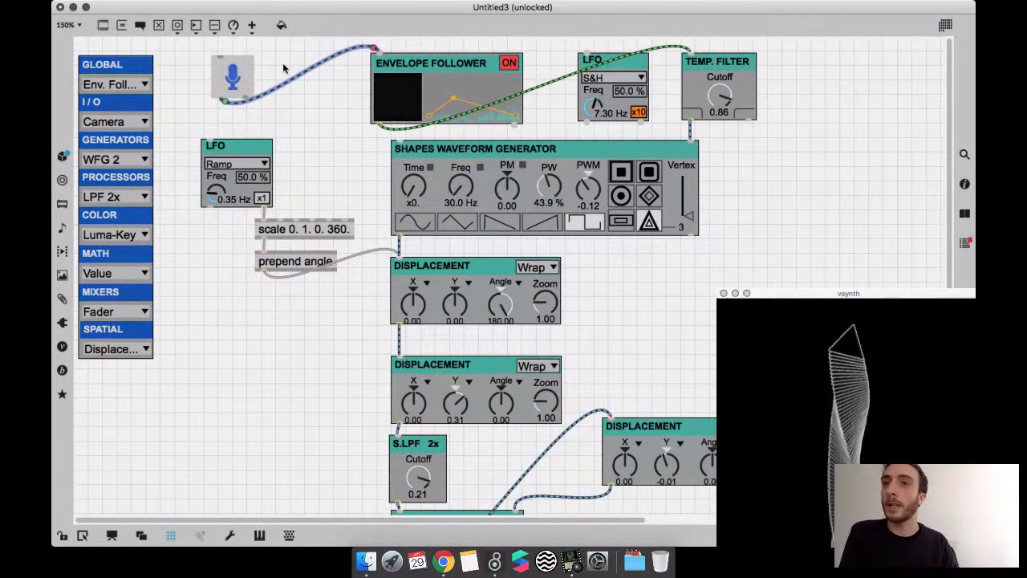
key(shift+n)
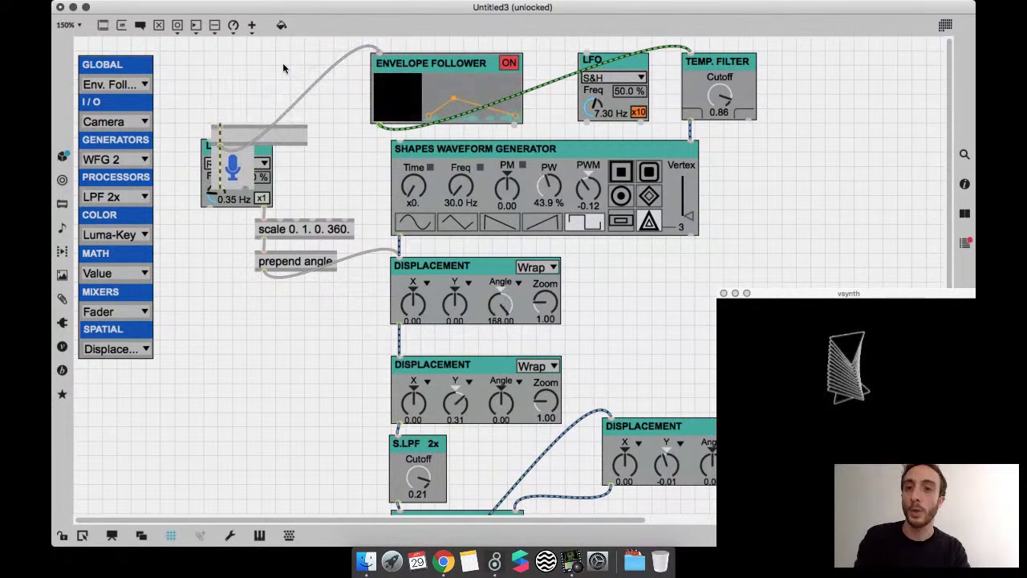
drag(237, 160, 233, 73)
drag(246, 135, 246, 120)
double_click(246, 120)
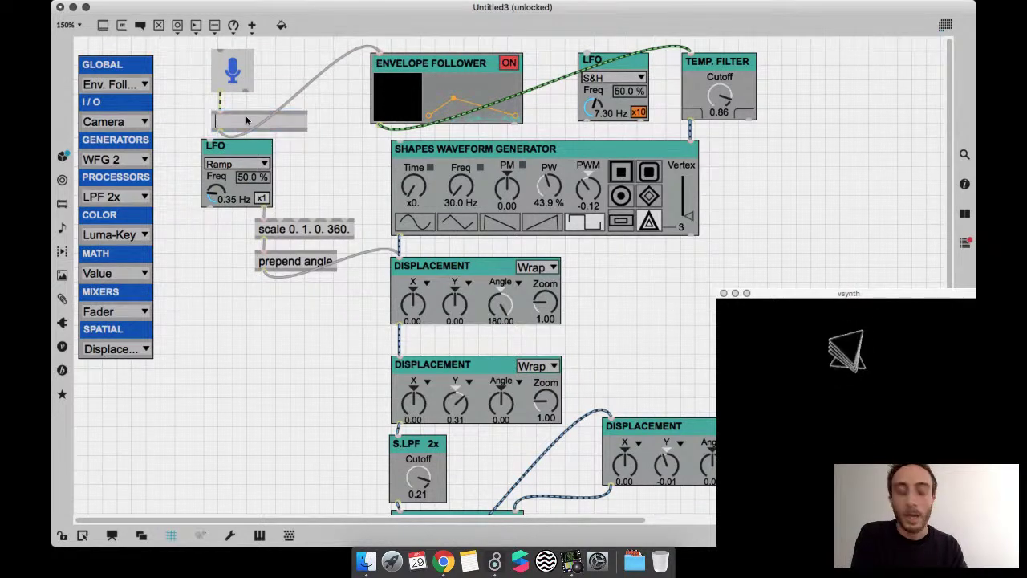
text(*~ 5.)
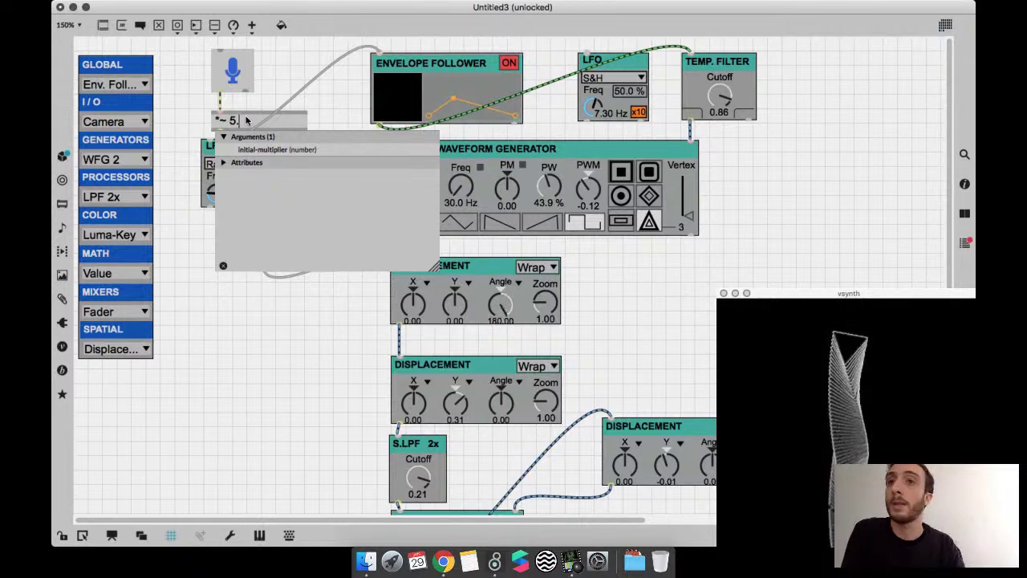
key(Return)
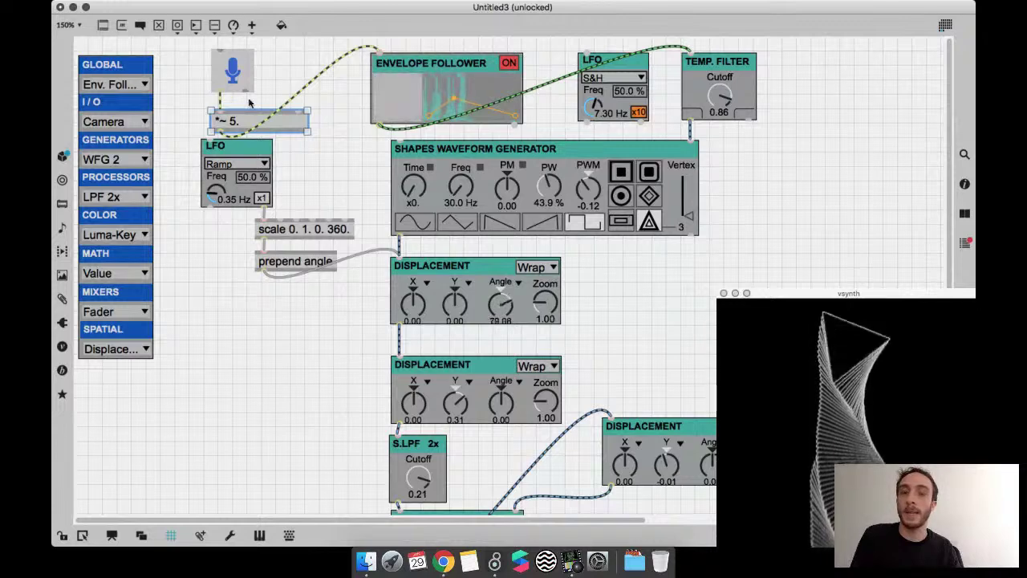
- With the patch locked, raise the Envelope Follower's middle envelope point slightly and set the Temp. Filter's cutoff to 0.49
key(super+e)
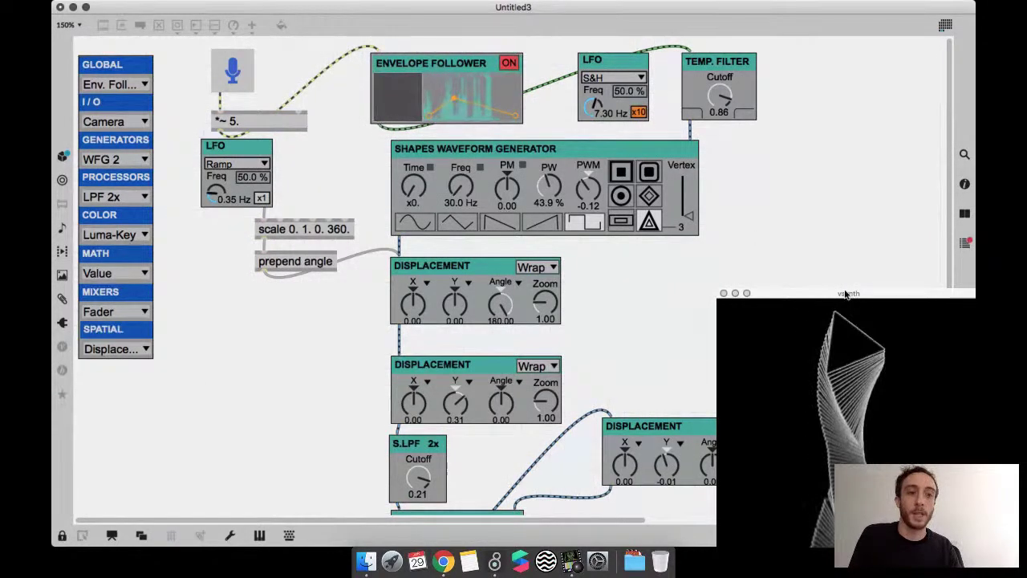
drag(842, 294, 780, 243)
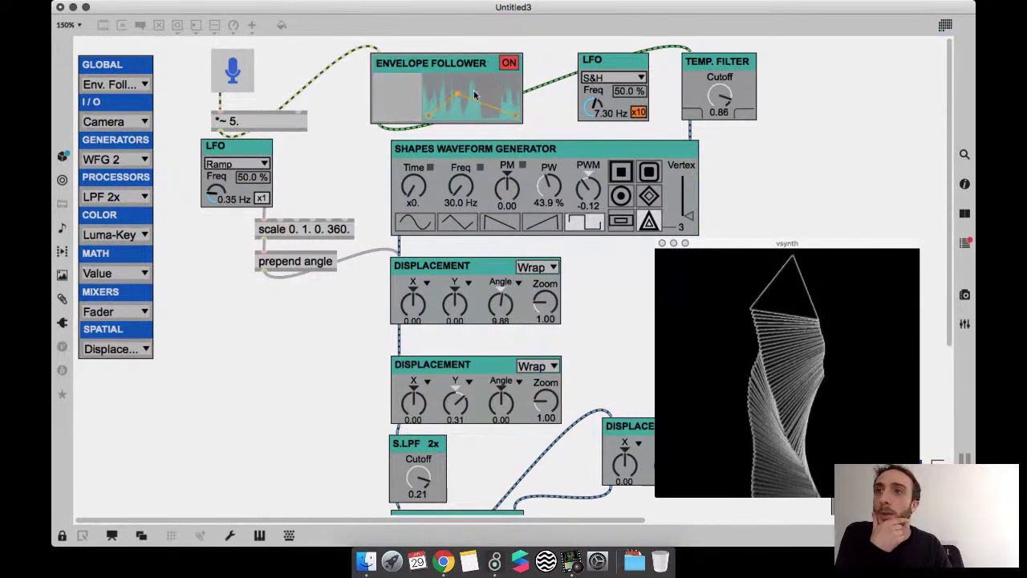
drag(474, 85, 467, 86)
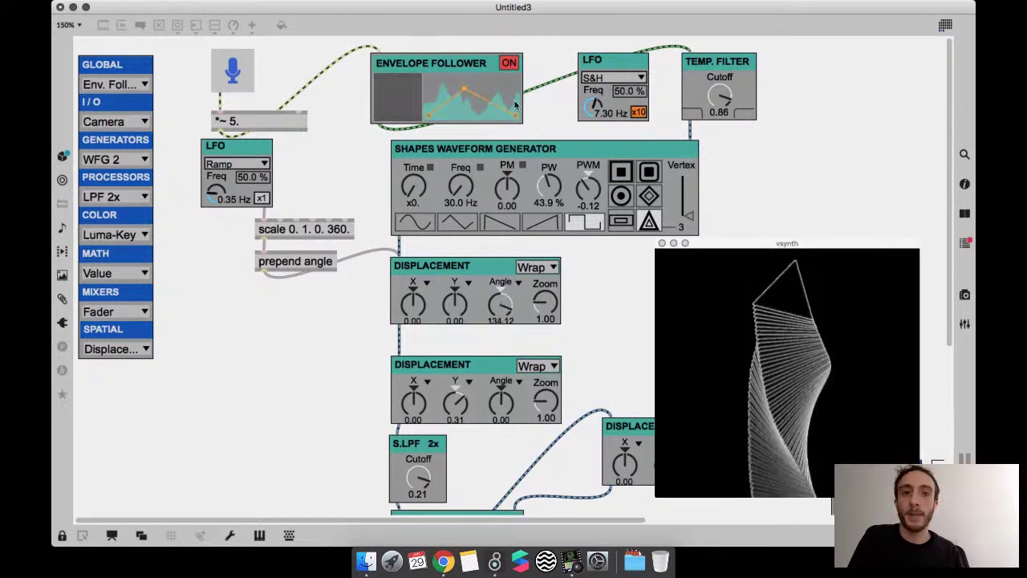
drag(726, 97, 728, 129)
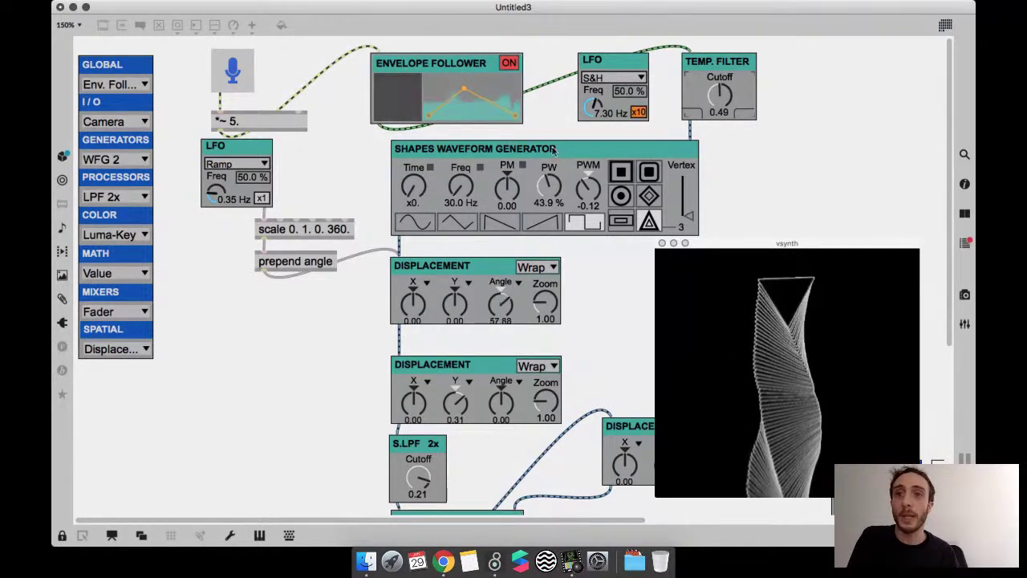
key(super+e)
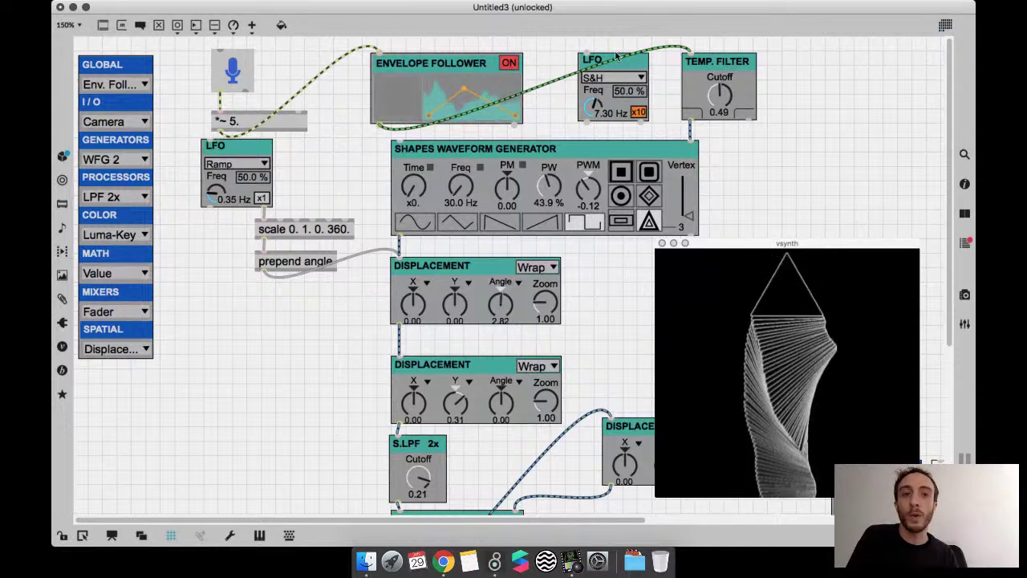
click(673, 45)
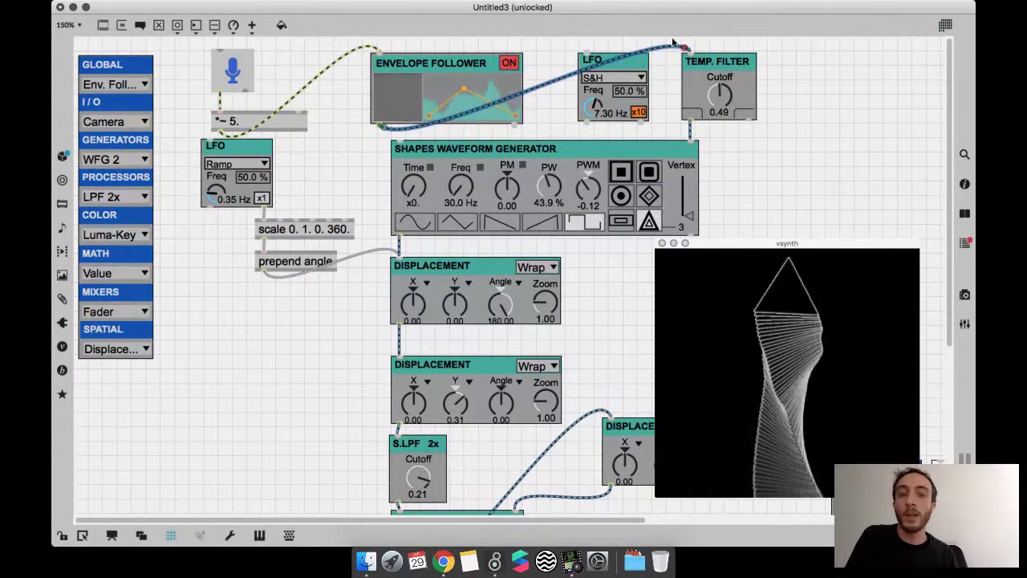
click(787, 95)
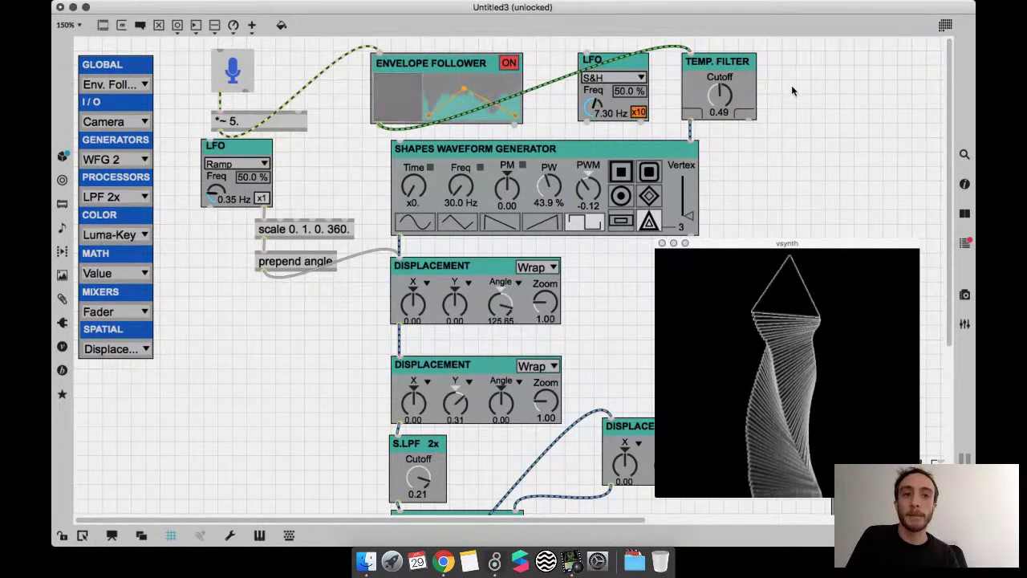
text(nsnapshot~)
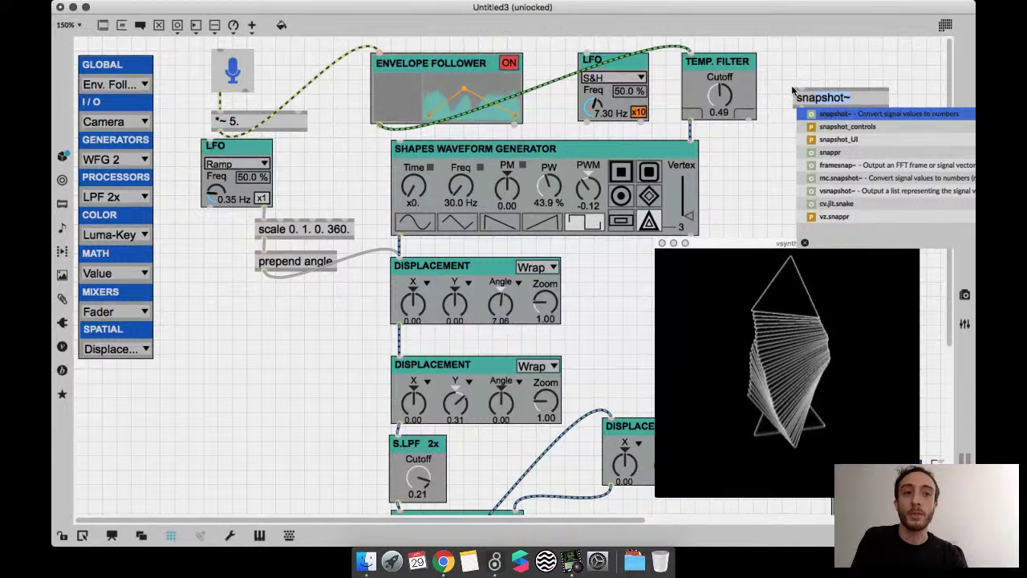
key(Return)
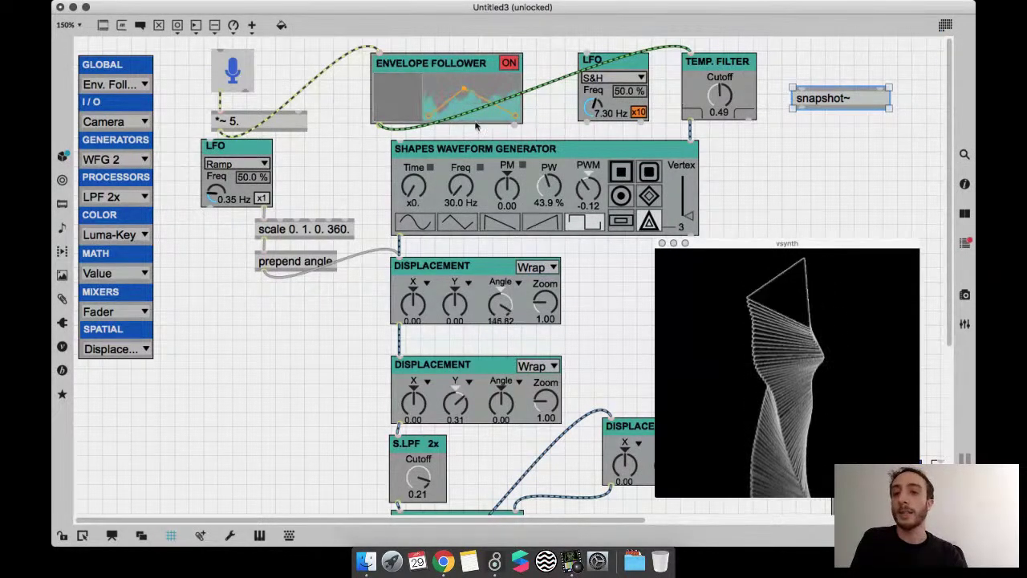
drag(316, 176, 301, 277)
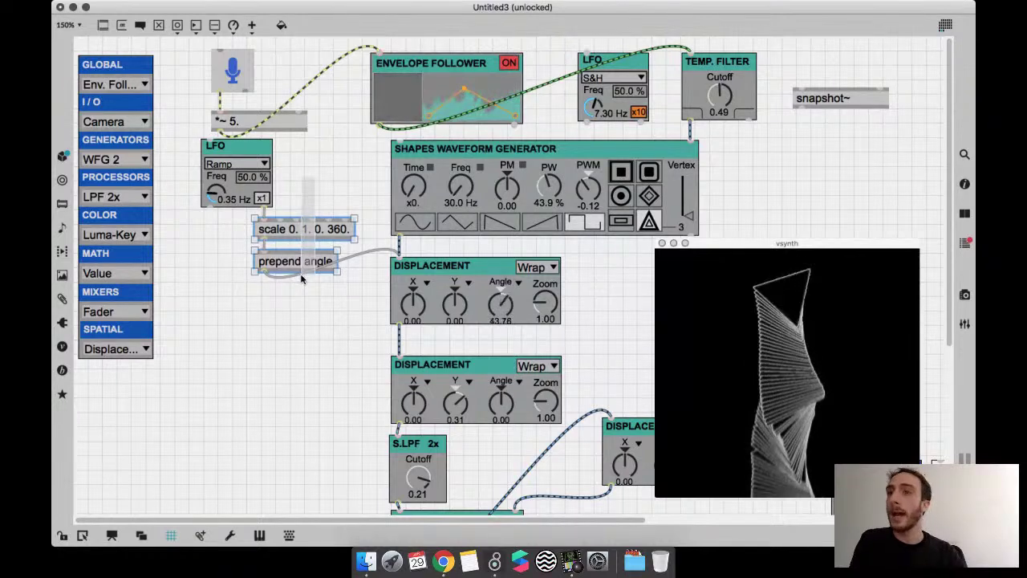
click(302, 284)
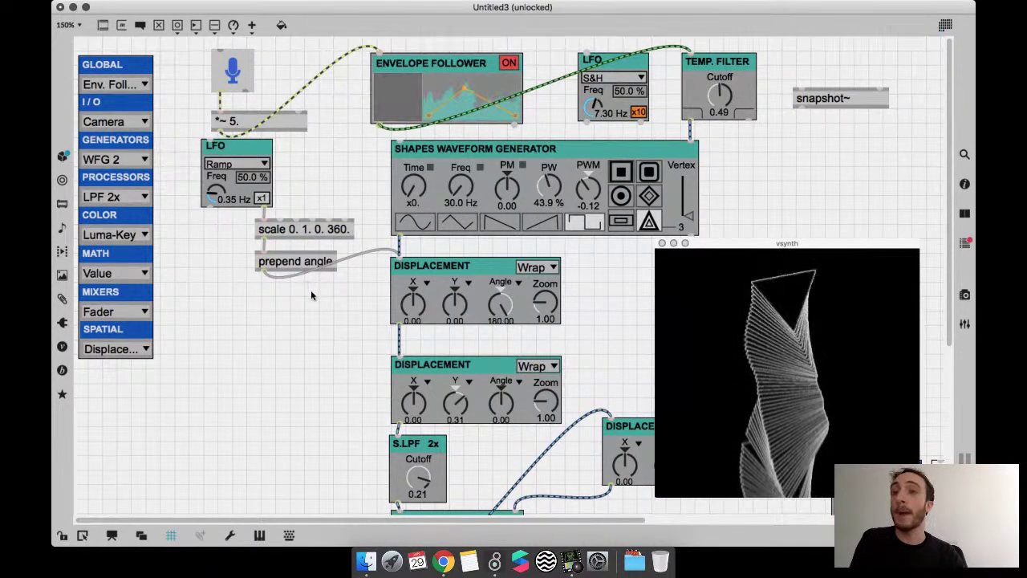
drag(312, 295, 317, 226)
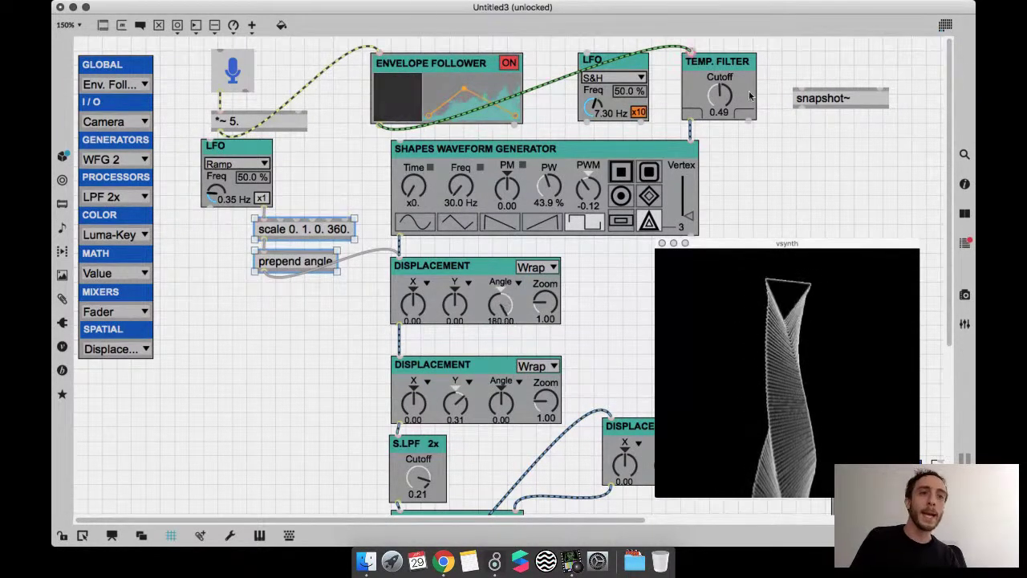
click(843, 99)
key(BackSpace)
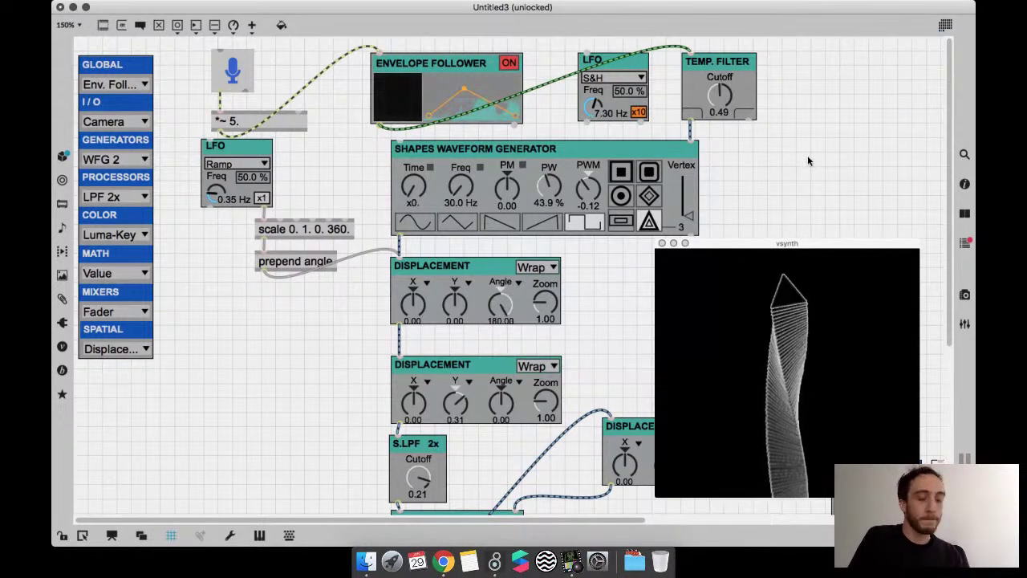
- Move the Luma Key and Cornerpins modules further down and place the vsynth output window above the Render module
key(super+minus)
key(super+minus)
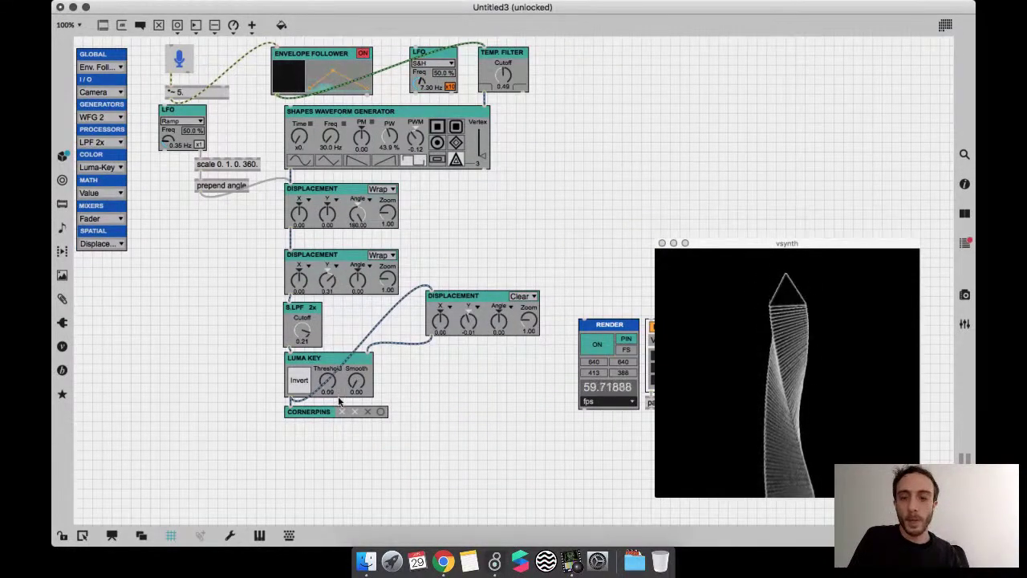
drag(337, 413, 337, 449)
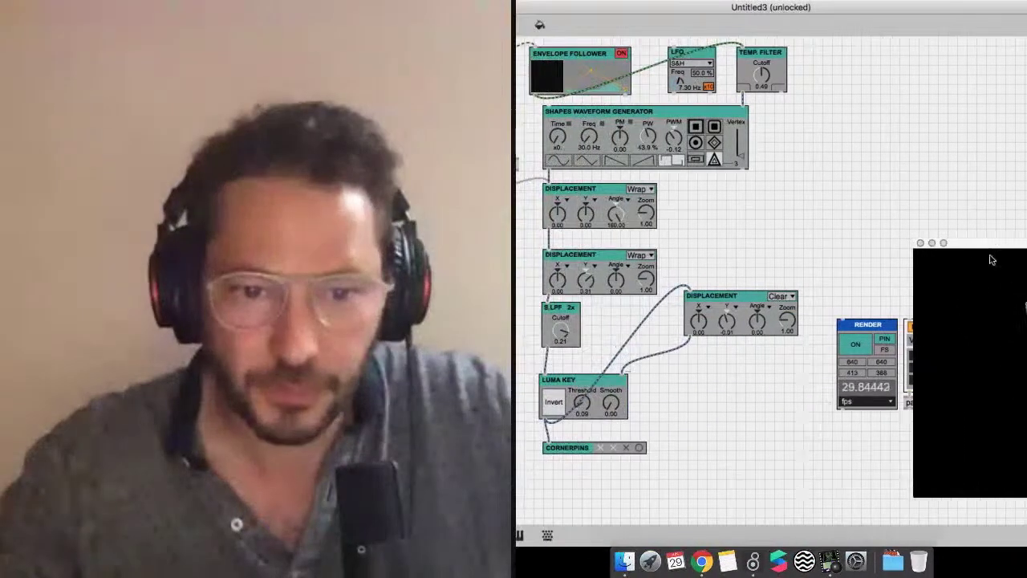
drag(966, 290, 966, 81)
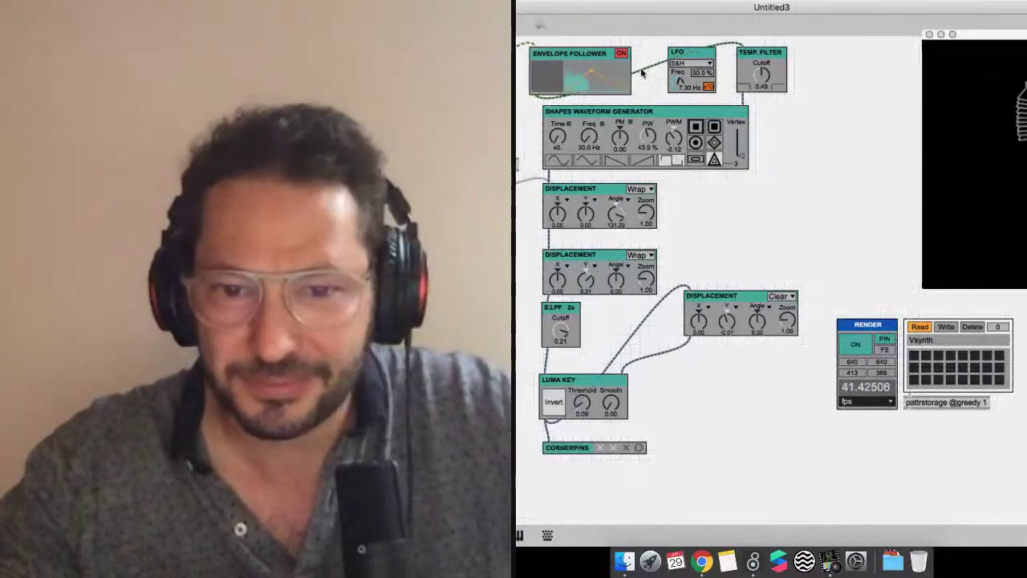
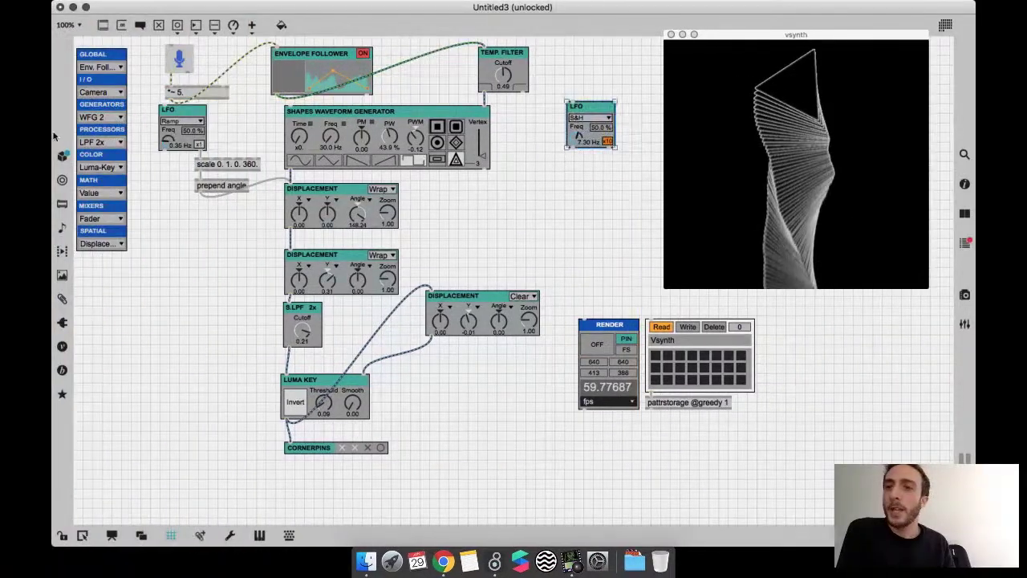
- Add a WFG 2 generator, place it beside the first Displacement module, and shrink the vsynth output window
click(94, 117)
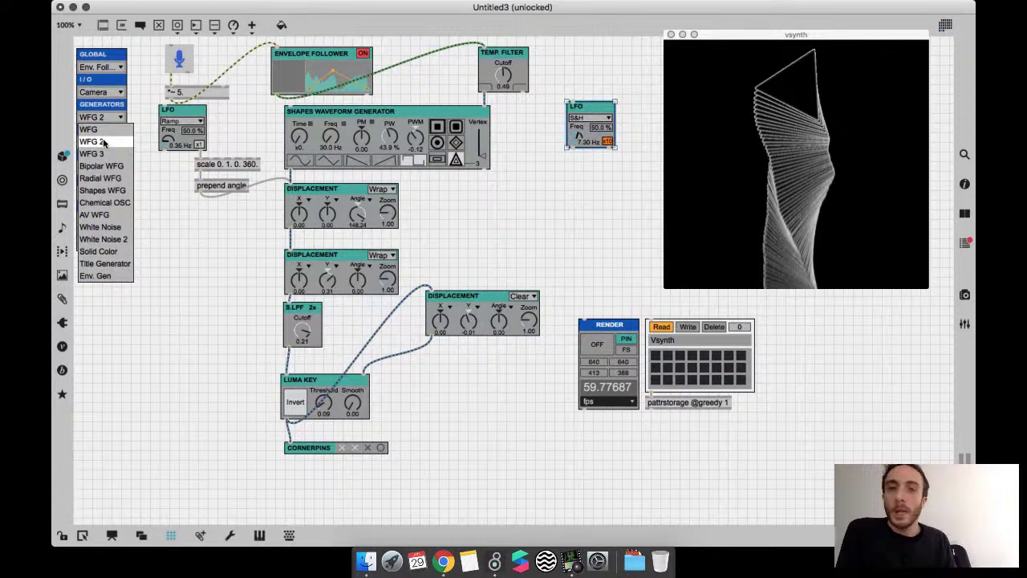
click(104, 142)
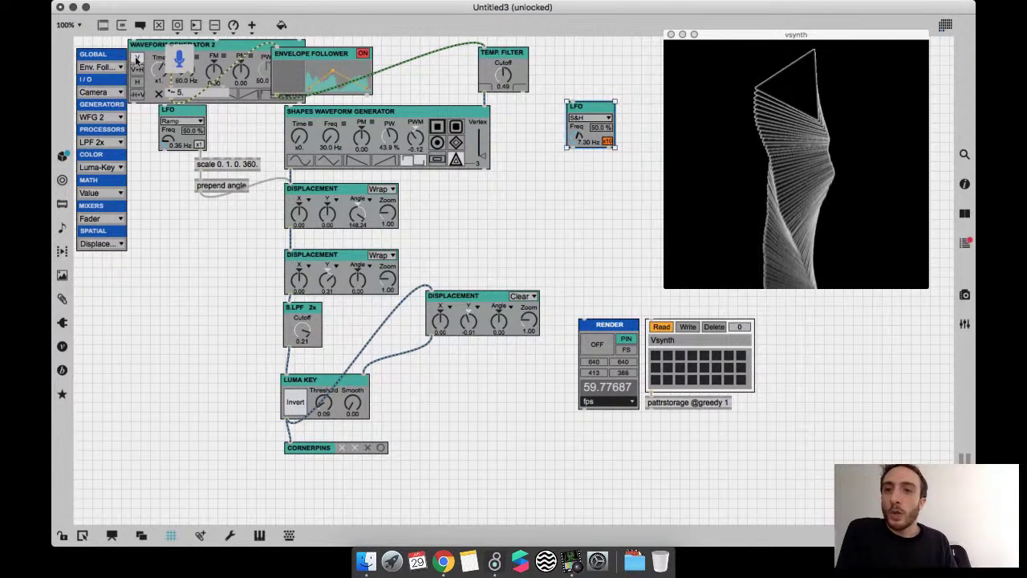
drag(667, 286, 703, 260)
click(571, 262)
drag(571, 262, 570, 246)
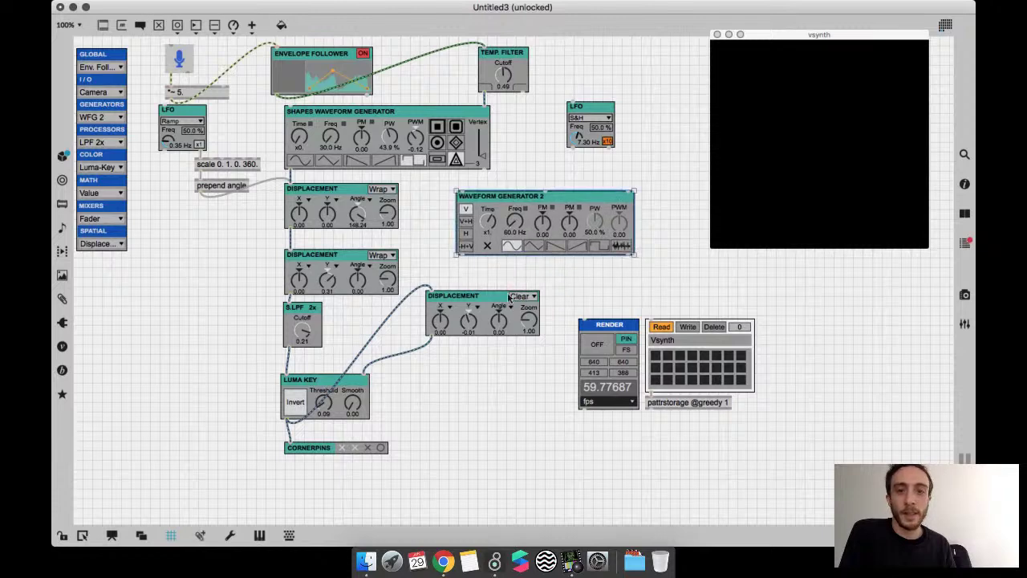
- Move the feedback Displacement next to the S.LPF 2x and align the Luma Key beneath the filter
drag(476, 318, 407, 344)
drag(424, 390, 356, 348)
drag(341, 387, 343, 388)
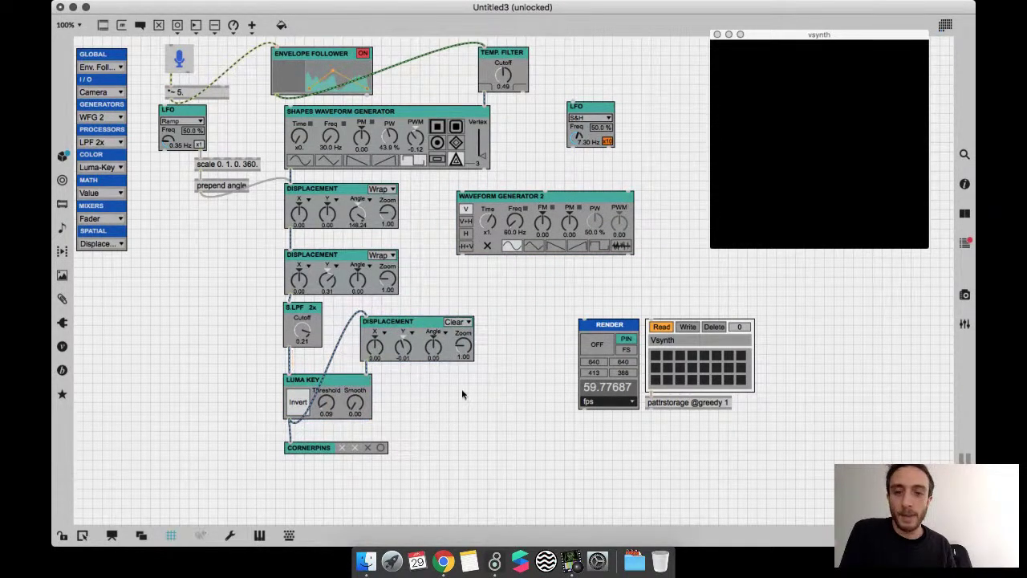
- Open the original vs_wfg_2.maxpat of the Waveform Generator 2 module, leave presentation mode and unlock the patch
click(542, 218)
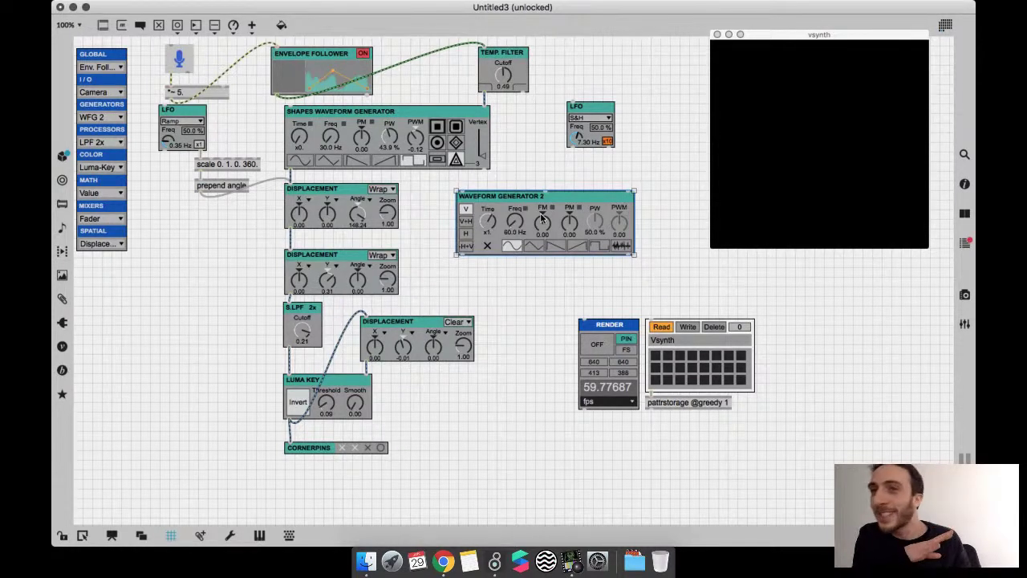
click(510, 246)
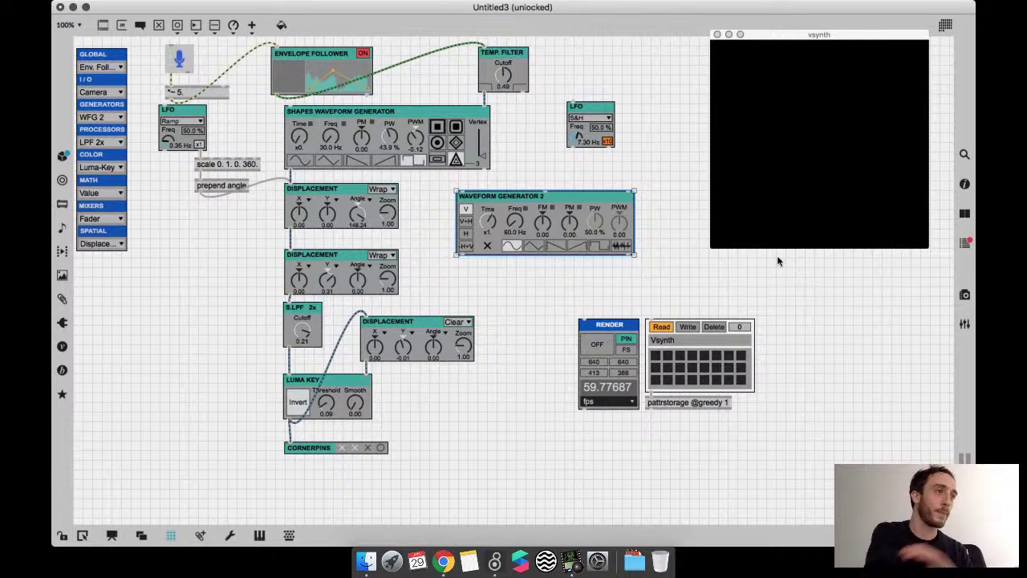
right_click(570, 222)
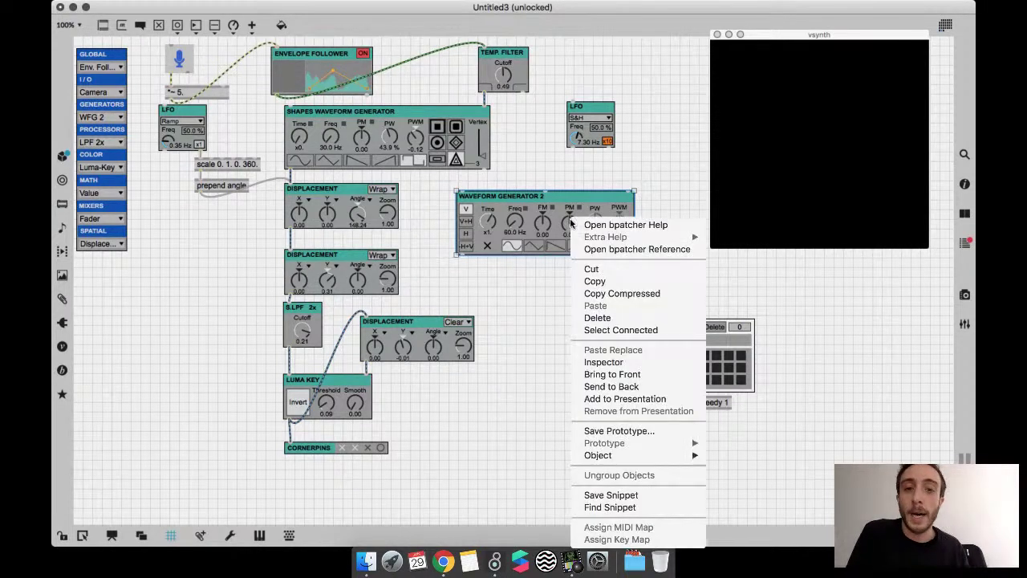
mouse_move(688, 455)
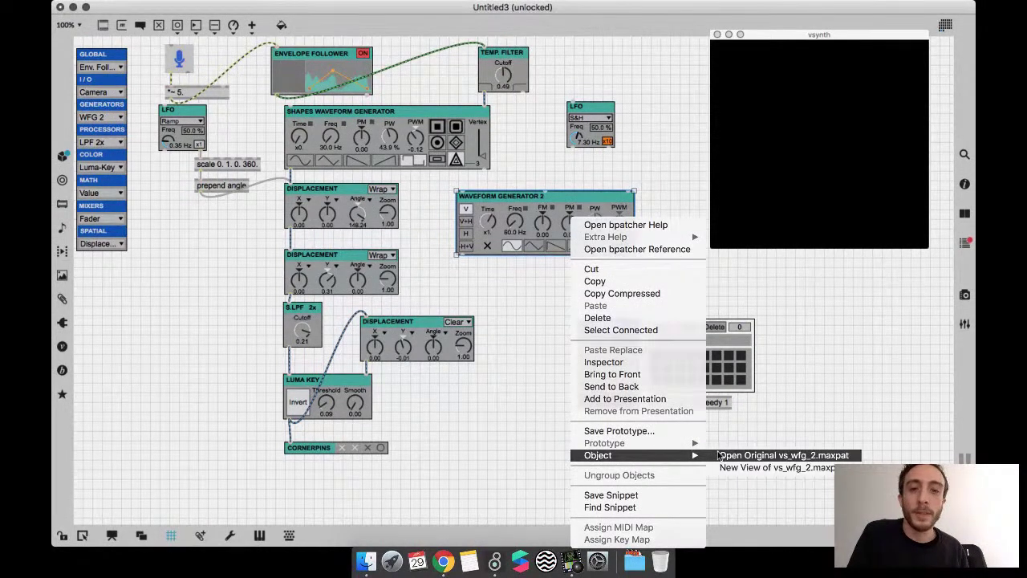
click(719, 456)
key(super+alt+e)
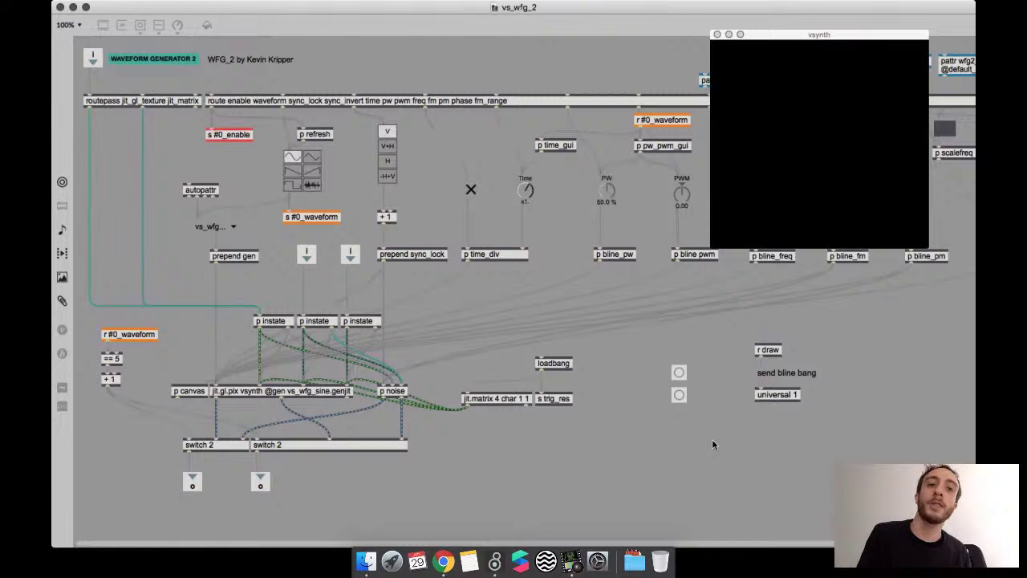
key(super+e)
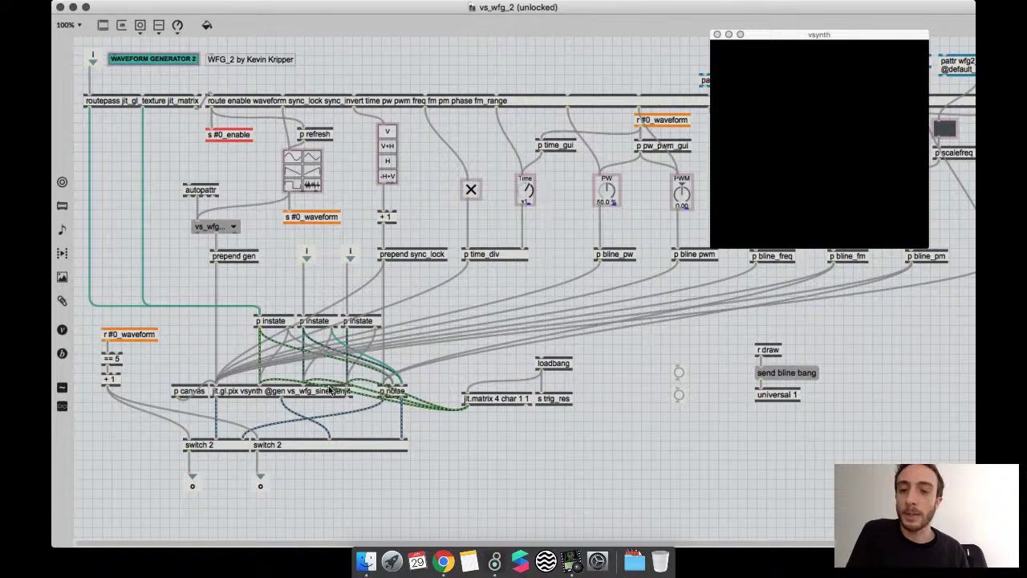
- Open the Gen patch inside the jit.gl.pix object to examine the sine waveform's code, and close it
click(245, 393)
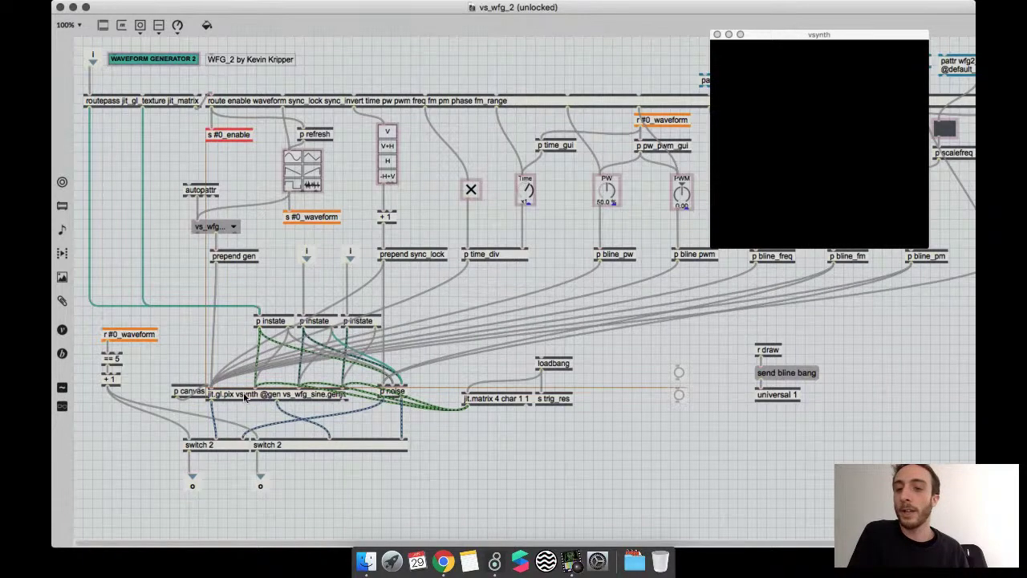
key(super+equal)
key(super+equal)
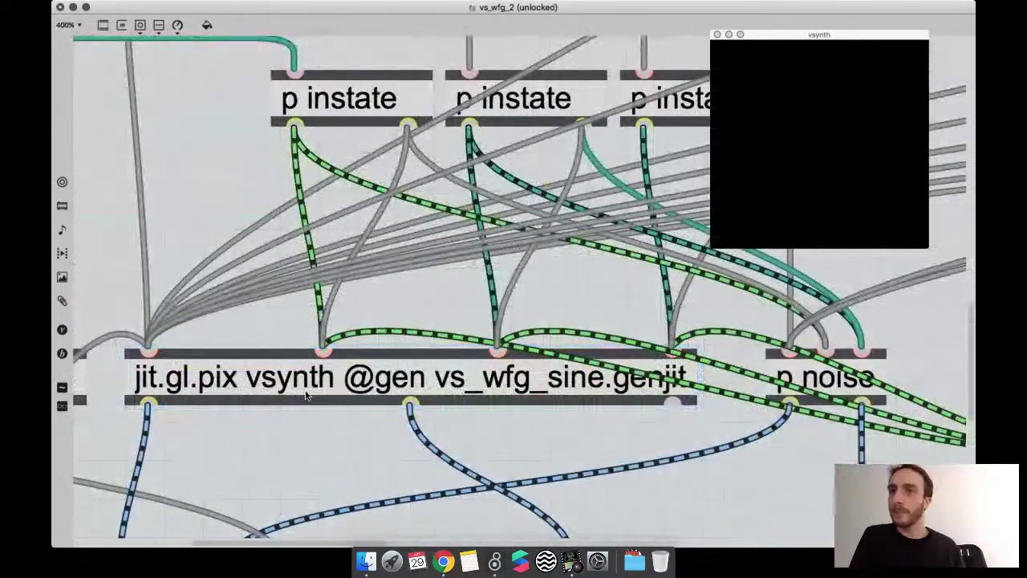
double_click(281, 391)
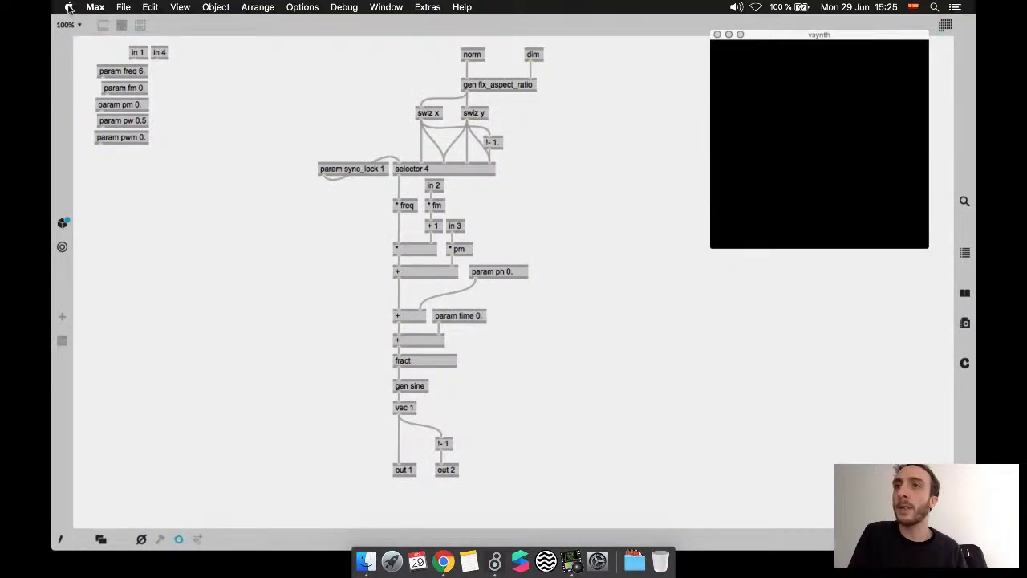
click(60, 8)
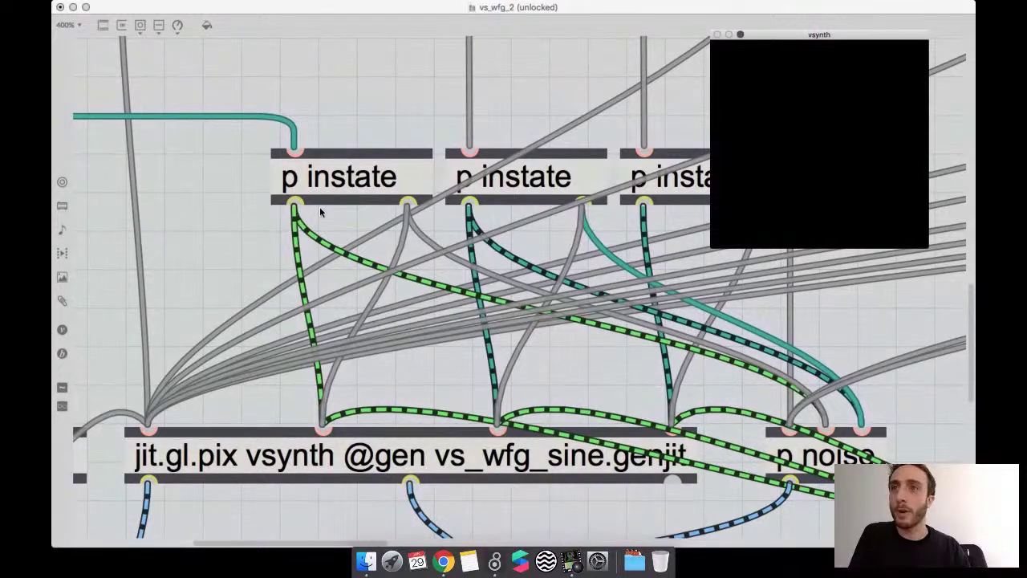
- Choose vs_wfg_sine.genjit as the generator file, inspect its Gen patch in jit.gl.pix, and close it
key(super+minus)
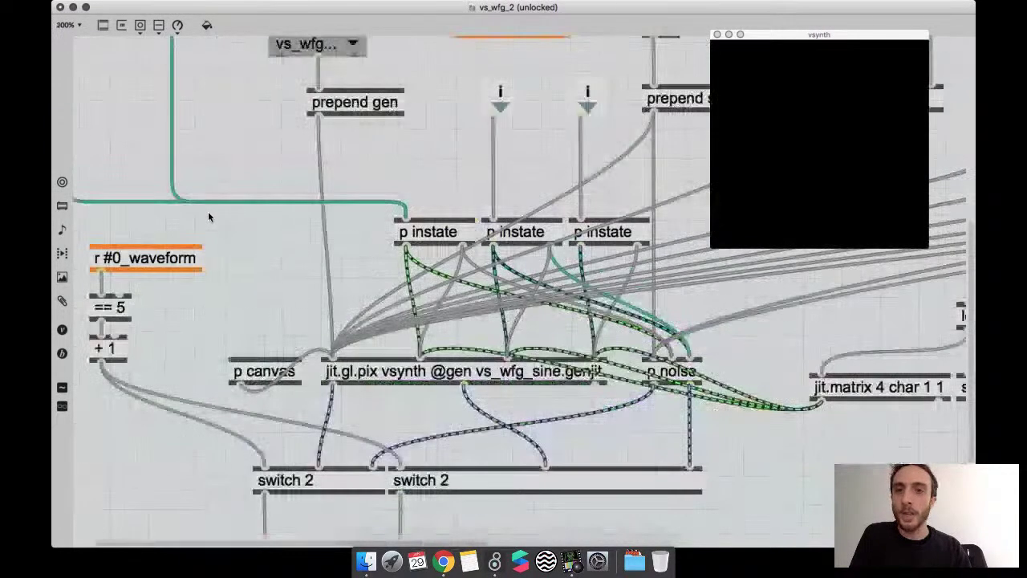
scroll(222, 210, up, 1)
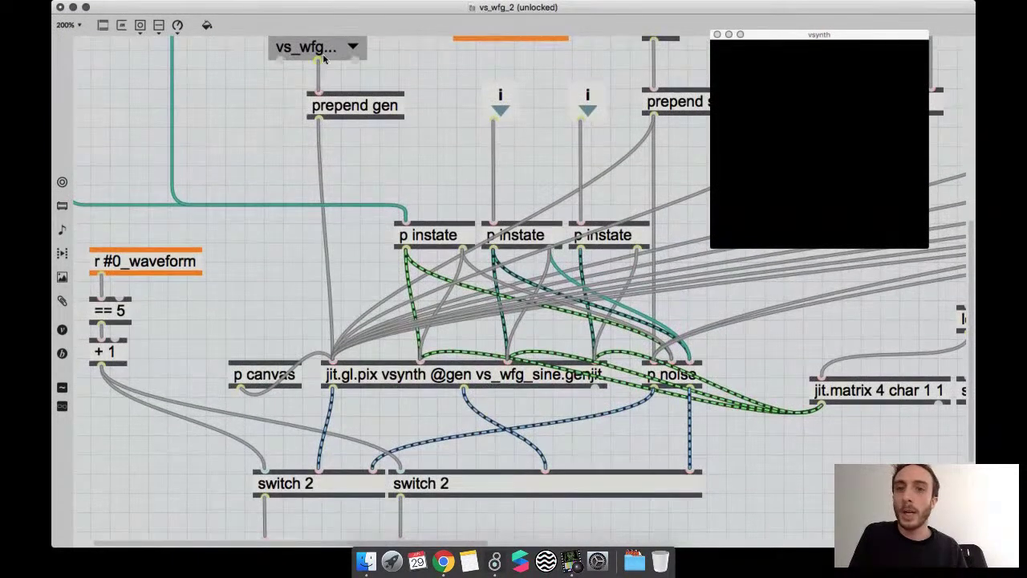
click(323, 53)
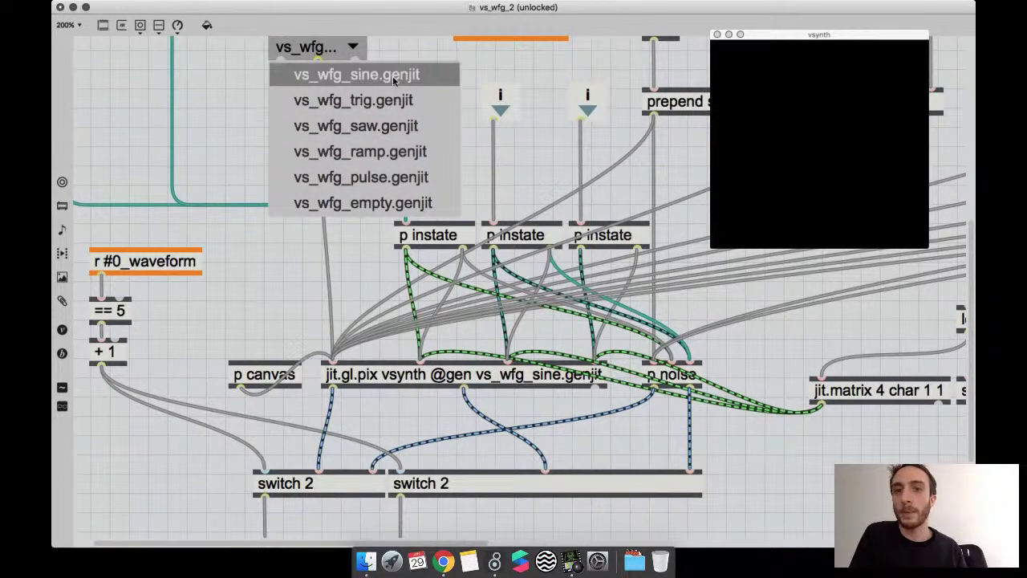
click(393, 75)
double_click(374, 377)
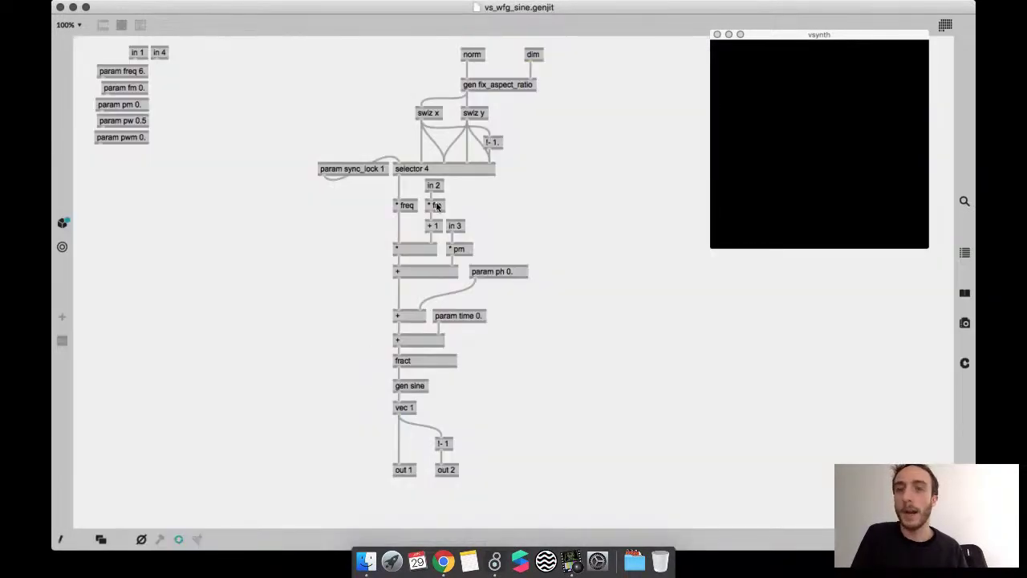
click(59, 7)
- Load vs_wfg_pulse.genjit into the jit.gl.pix object, view the pulse Gen patch and close it
click(337, 53)
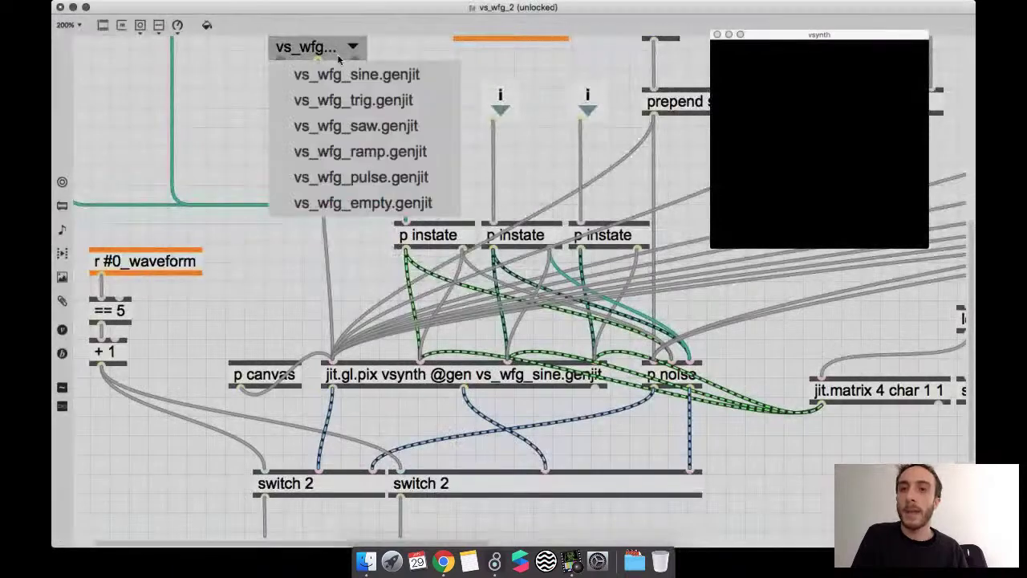
click(363, 181)
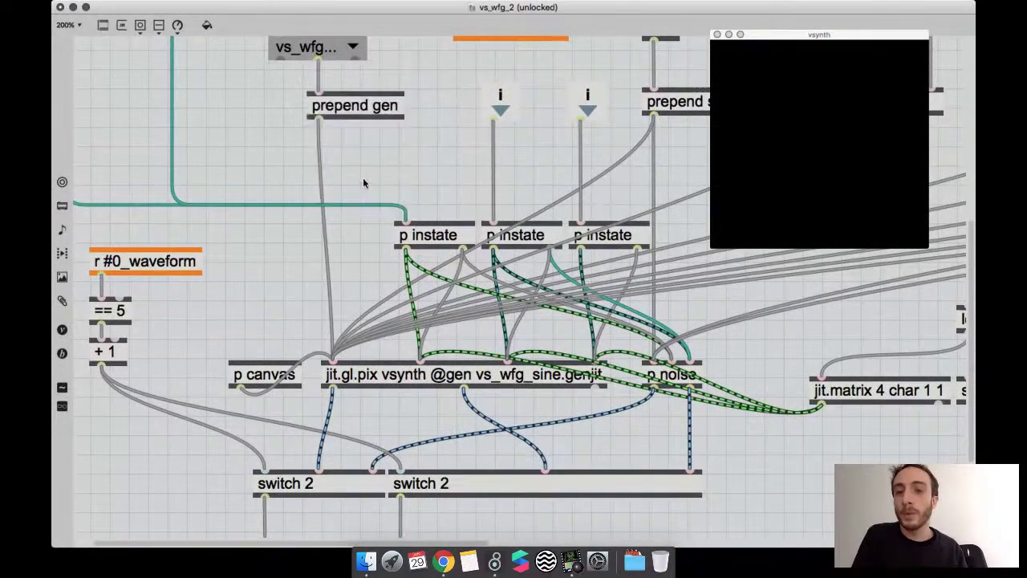
double_click(392, 380)
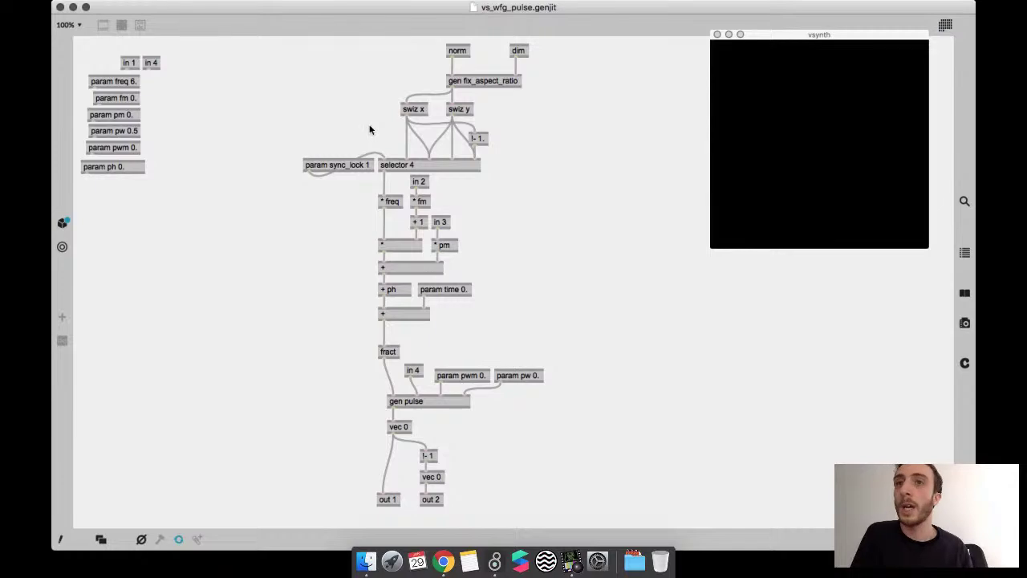
click(59, 7)
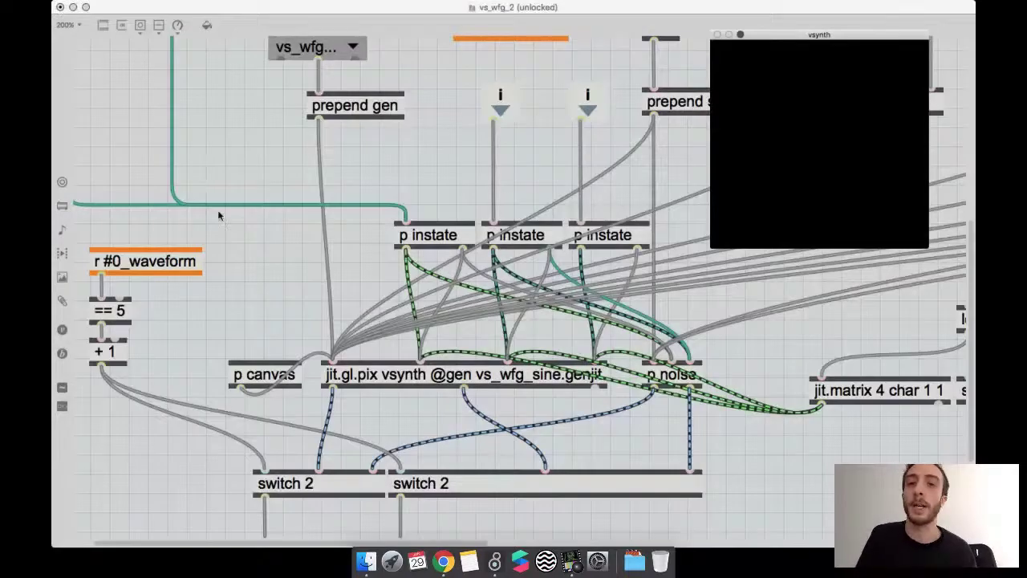
- Open the noise subpatcher of vs_wfg_2 and unlock it for editing
key(super+minus)
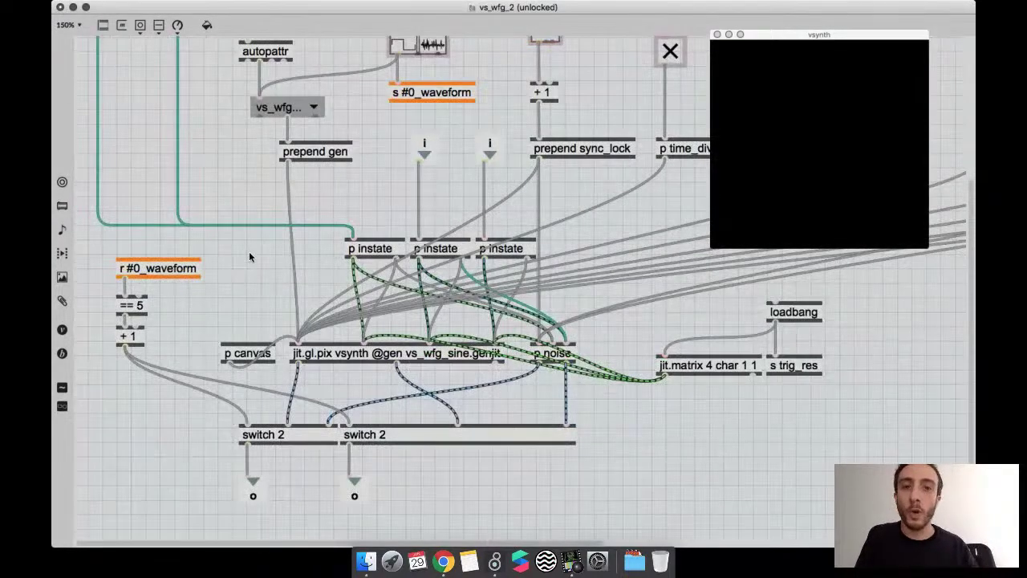
scroll(254, 227, up, 2)
key(super+minus)
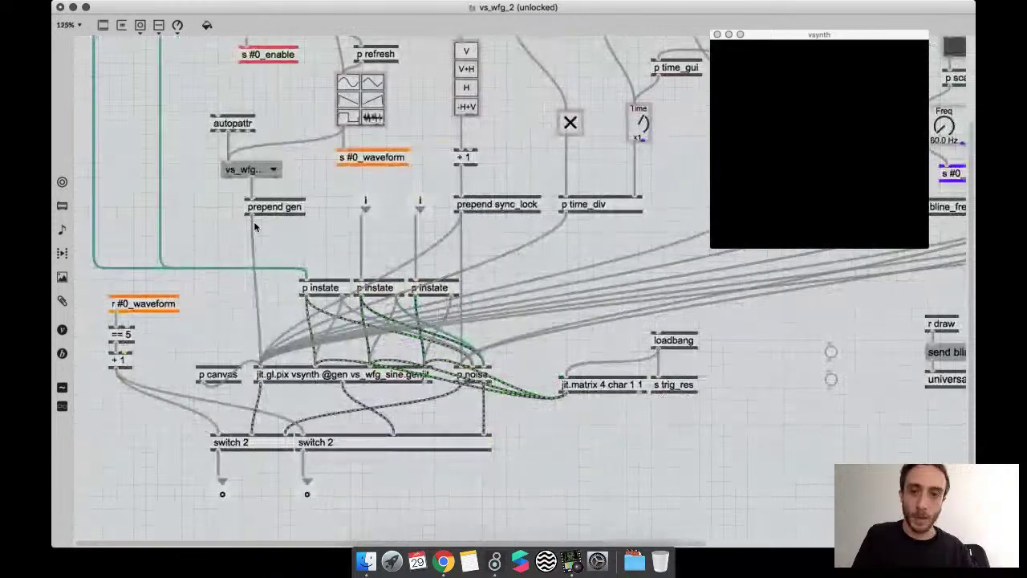
scroll(503, 415, right, 3)
scroll(503, 414, up, 1)
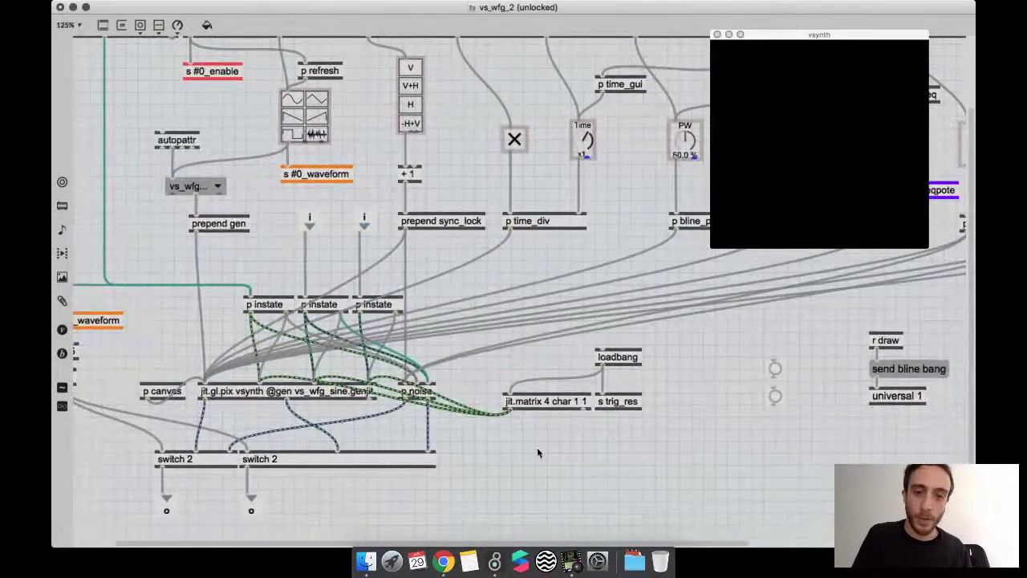
double_click(415, 393)
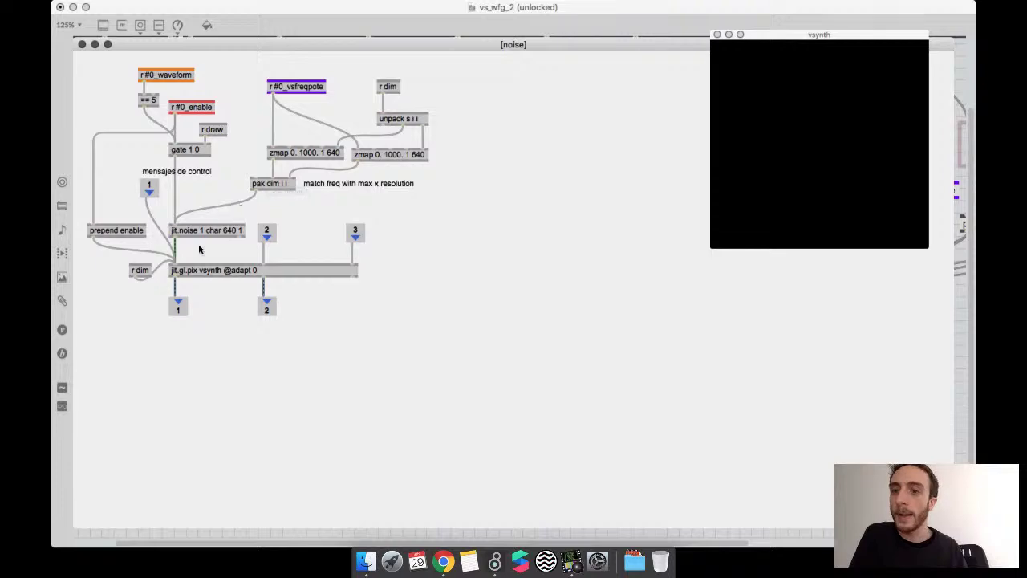
key(super+e)
- Examine how jit.noise feeds jit.gl.pix and how the frequency and dim values are scaled into its dimensions
scroll(198, 243, up, 5)
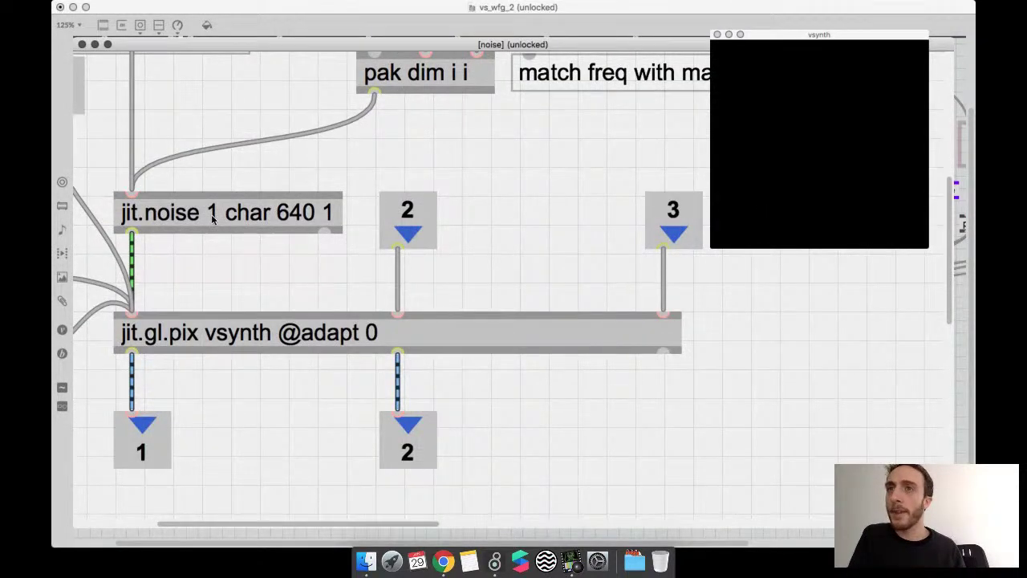
scroll(212, 219, up, 5)
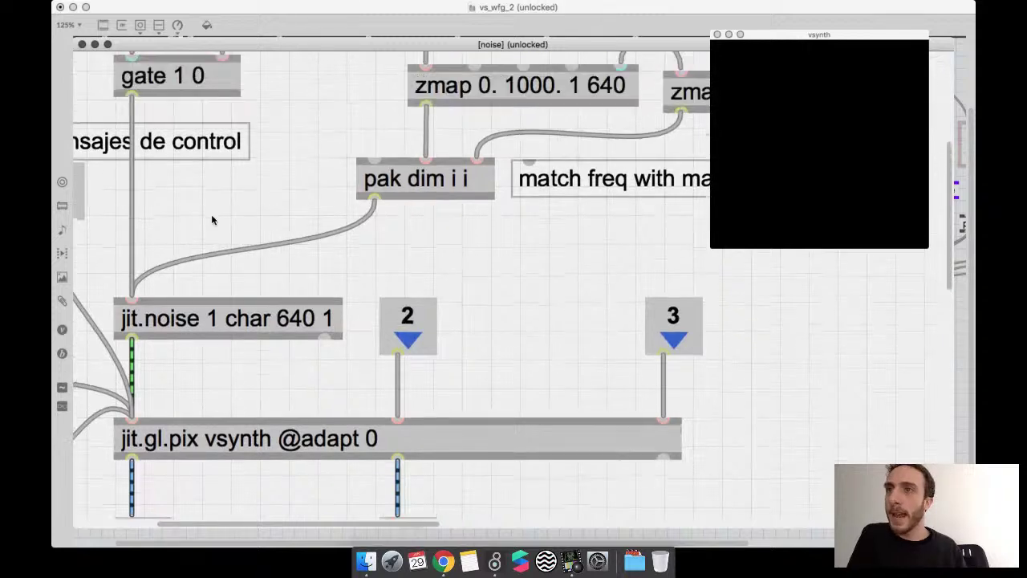
key(super+minus)
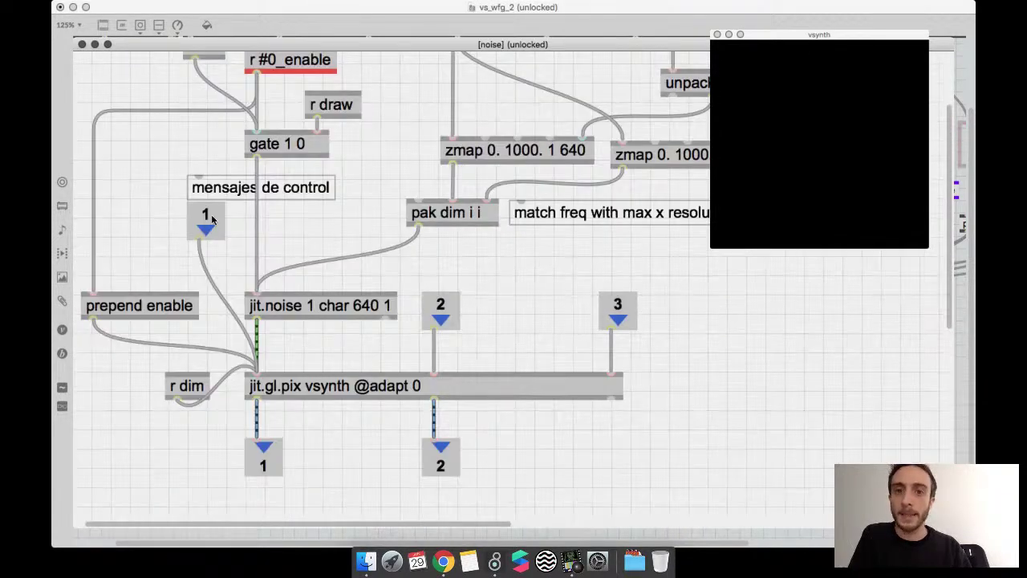
scroll(326, 238, right, 3)
scroll(326, 238, up, 2)
key(super+minus)
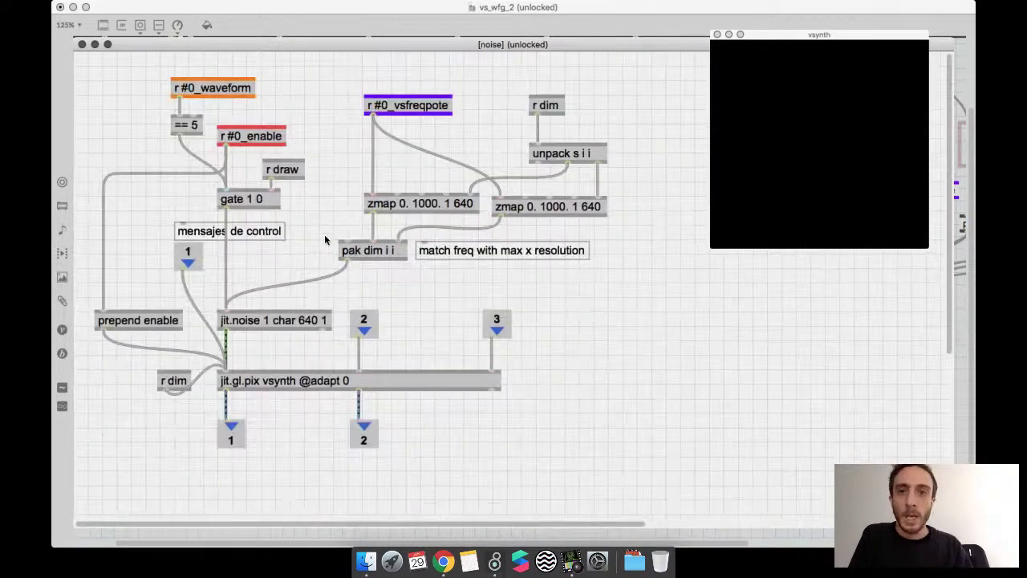
- Move the "match freq with max x resolution" comment slightly down and close the noise subpatcher
click(463, 251)
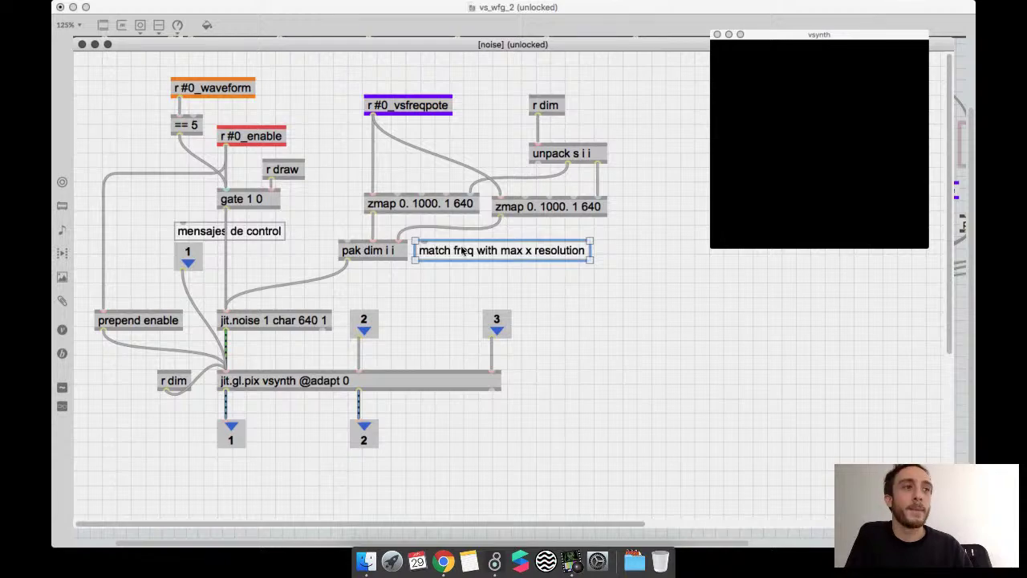
key(super+equal)
key(super+equal)
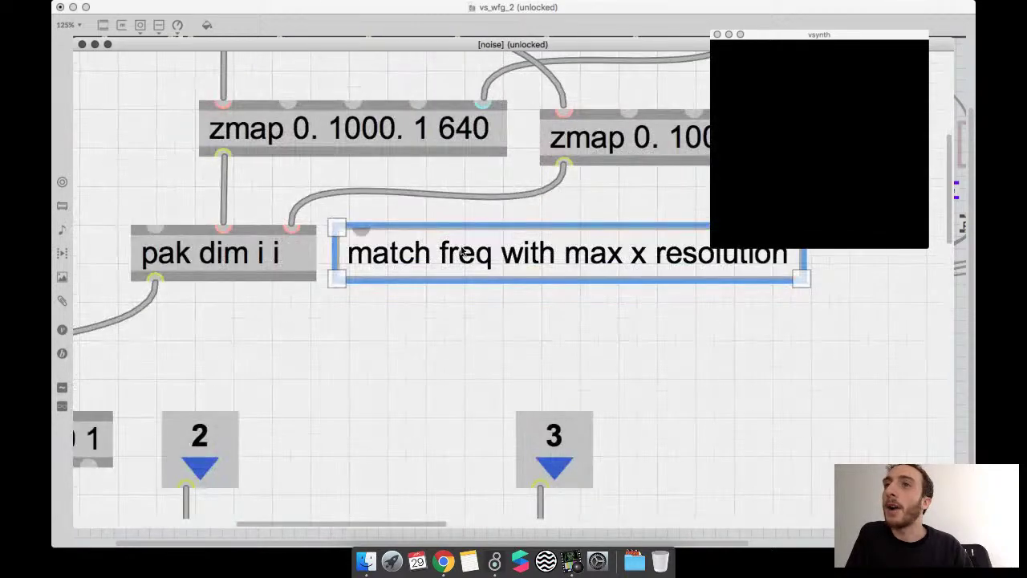
drag(465, 265, 465, 291)
key(super+minus)
key(super+minus)
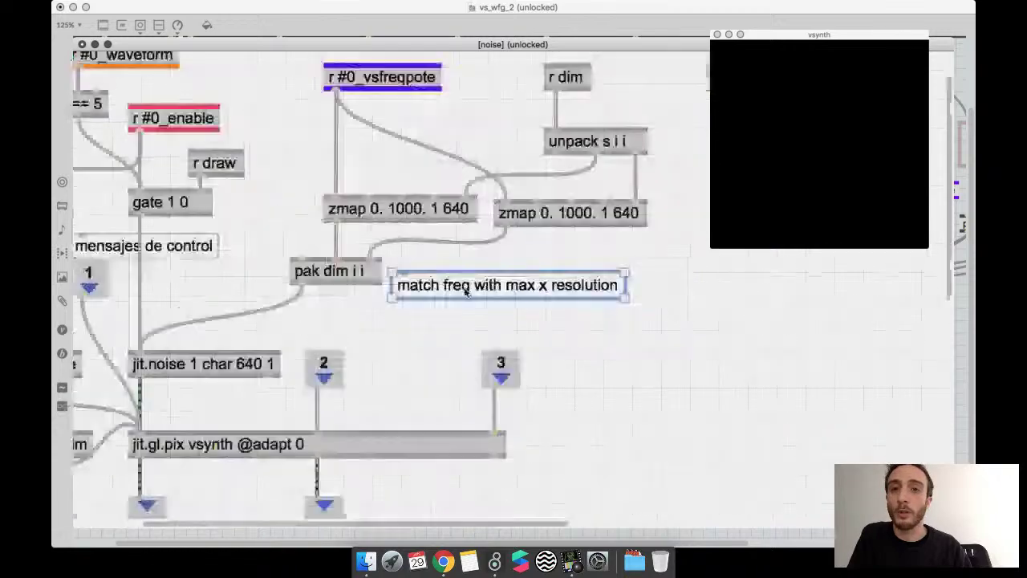
key(super+w)
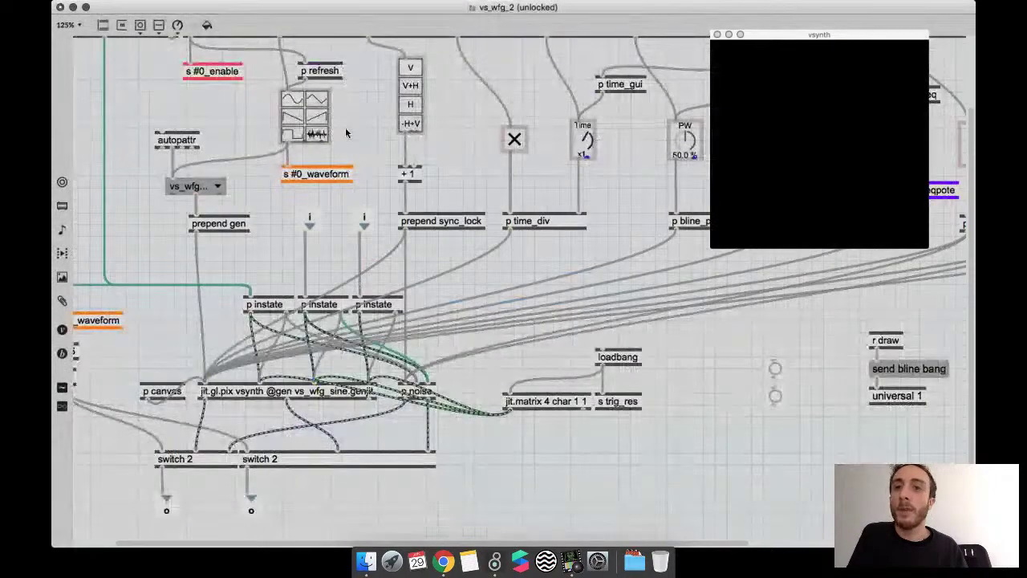
- Show vs_wfg_2 in locked presentation mode and set the generator's Freq to 1.02 kHz
scroll(286, 150, up, 3)
key(alt+super+e)
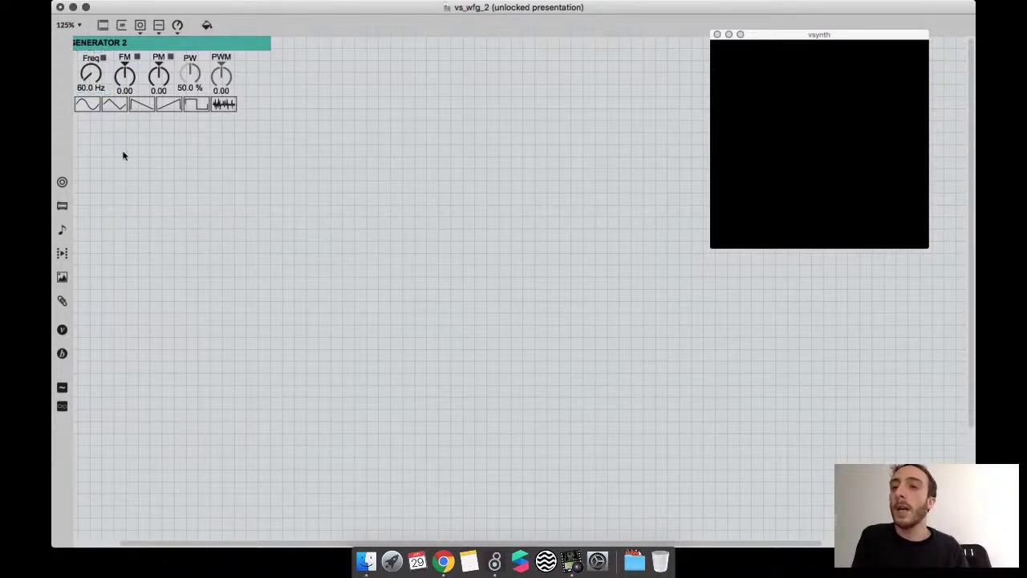
key(super+e)
mouse_move(91, 75)
mouse_down()
mouse_move(91, 126)
mouse_move(90, 65)
mouse_up()
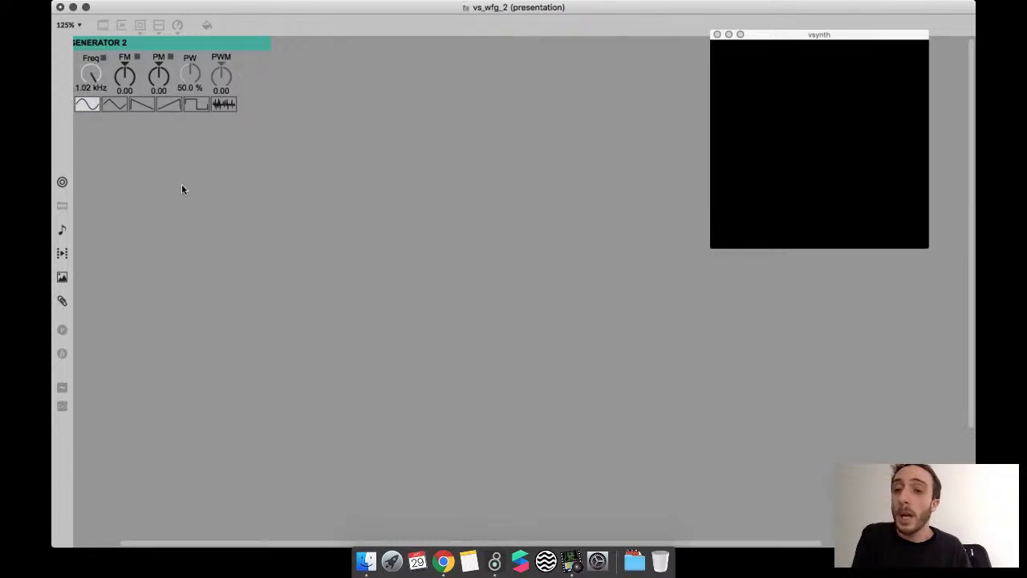
- Return vs_wfg_2 to the unlocked patching view and shift its window slightly to the right
key(super+alt+e)
key(super+e)
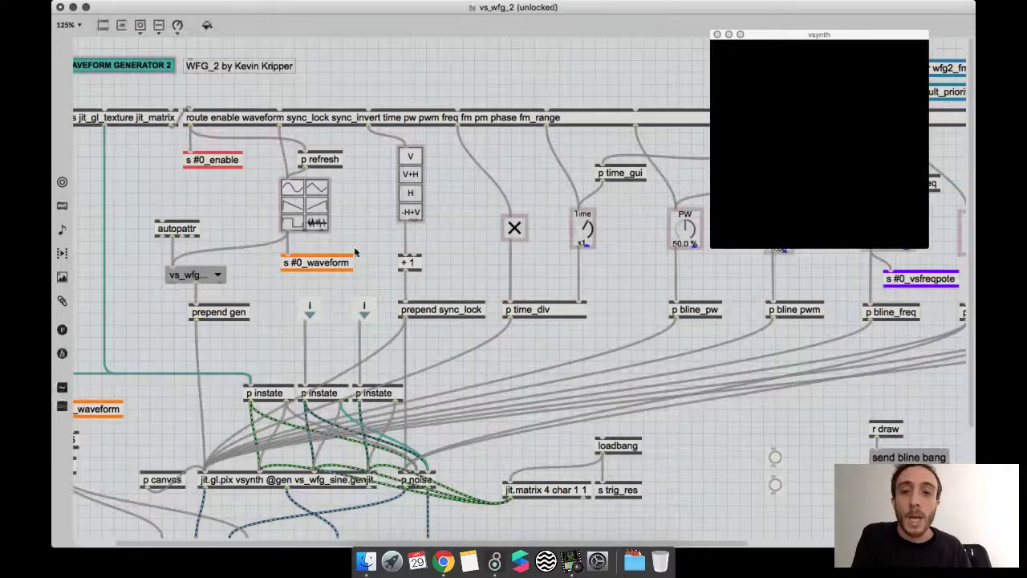
scroll(355, 252, down, 5)
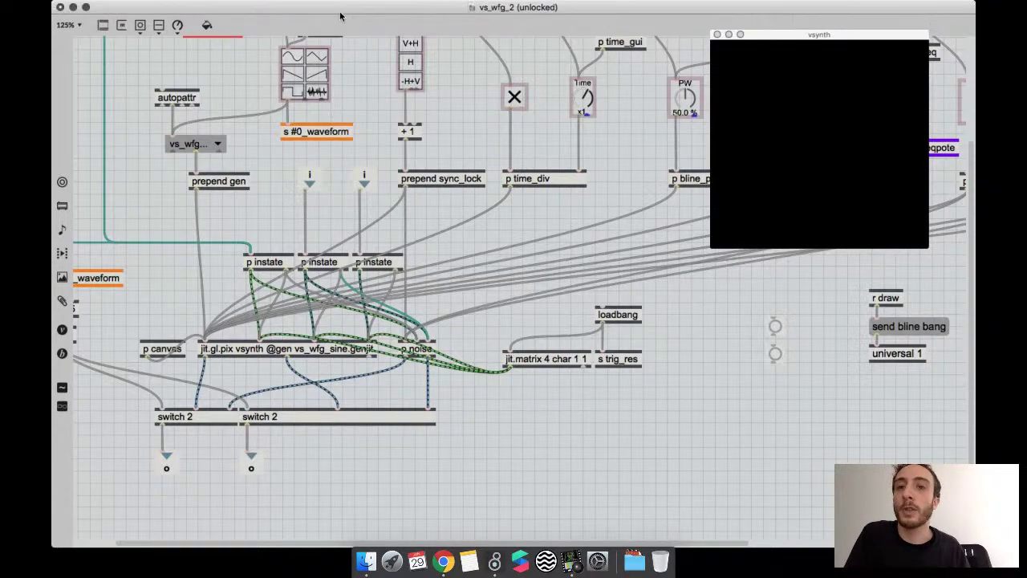
mouse_move(340, 9)
mouse_down()
mouse_move(377, 108)
mouse_move(351, 4)
mouse_up()
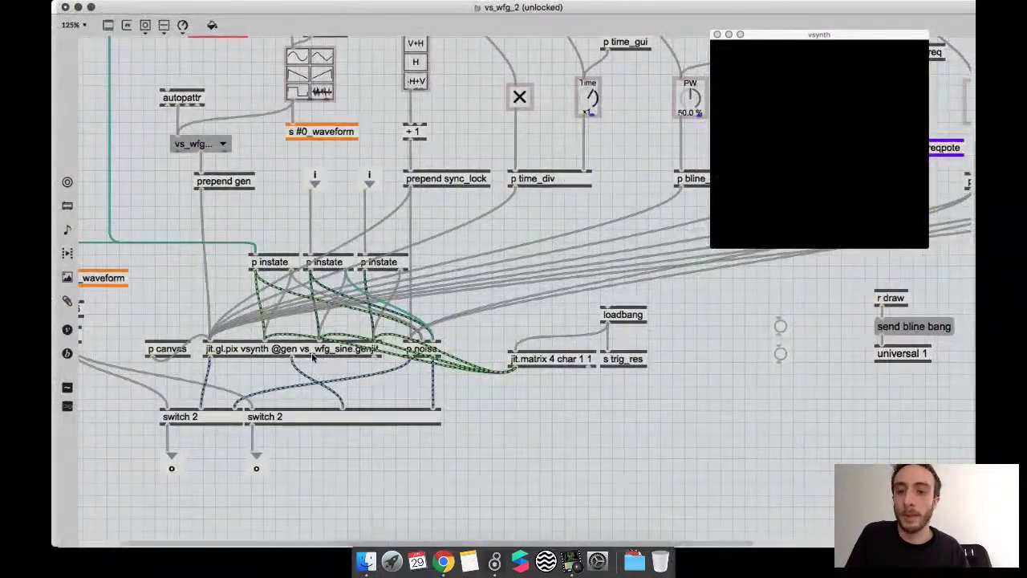
- Bring the vs_wfg_2 patcher back to the front at full size and reopen its noise subpatcher
click(65, 8)
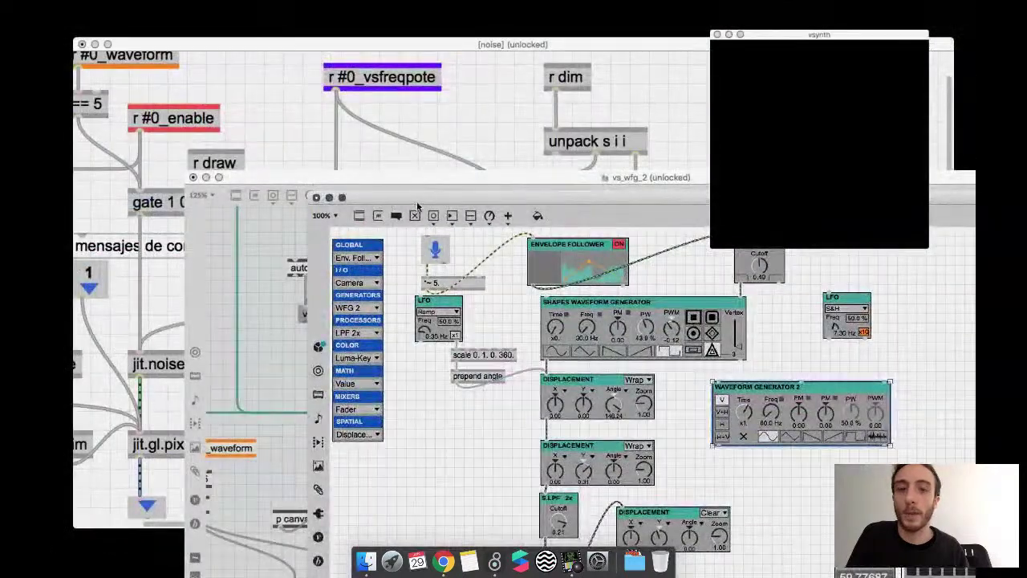
double_click(392, 202)
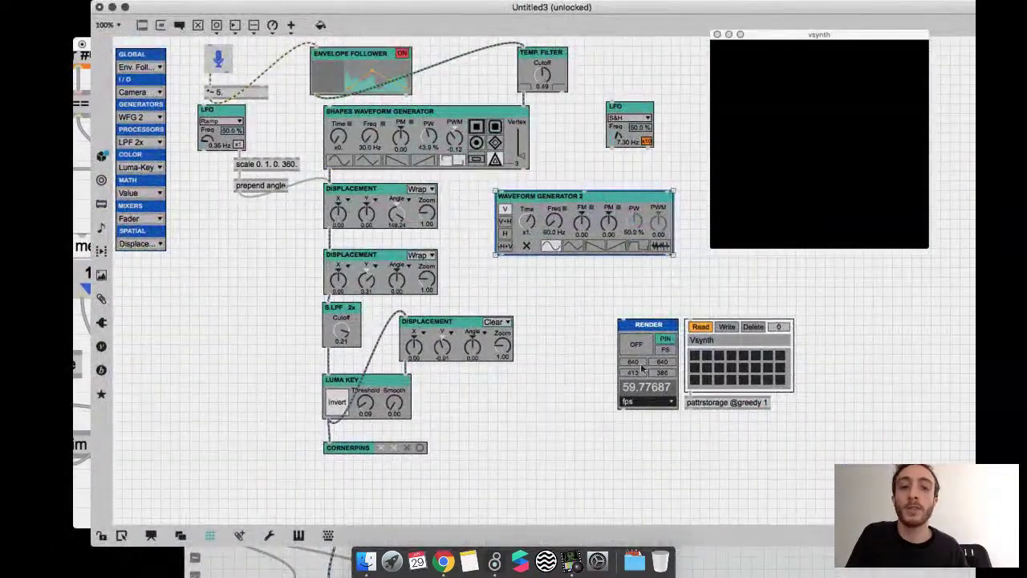
click(775, 572)
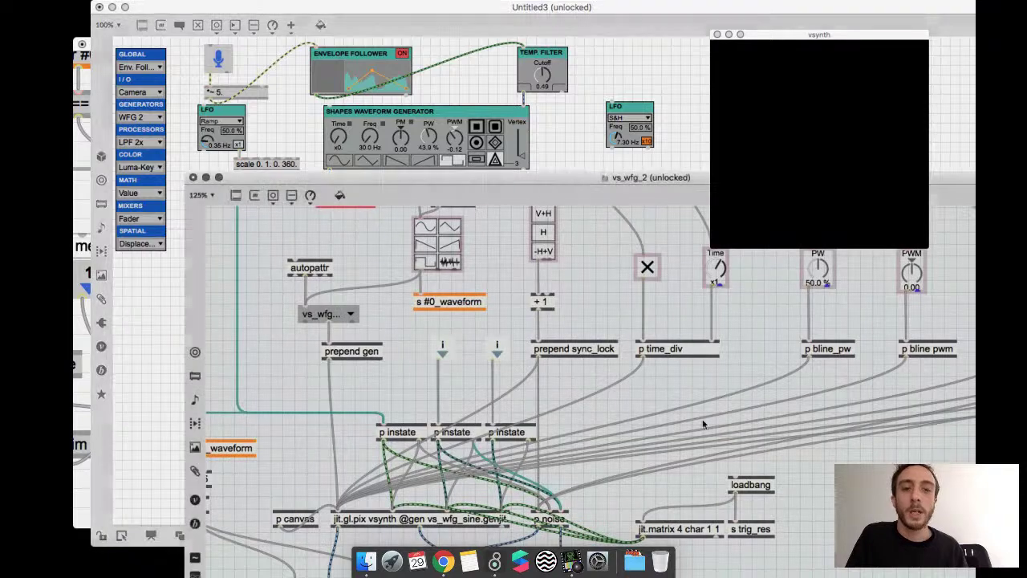
double_click(550, 175)
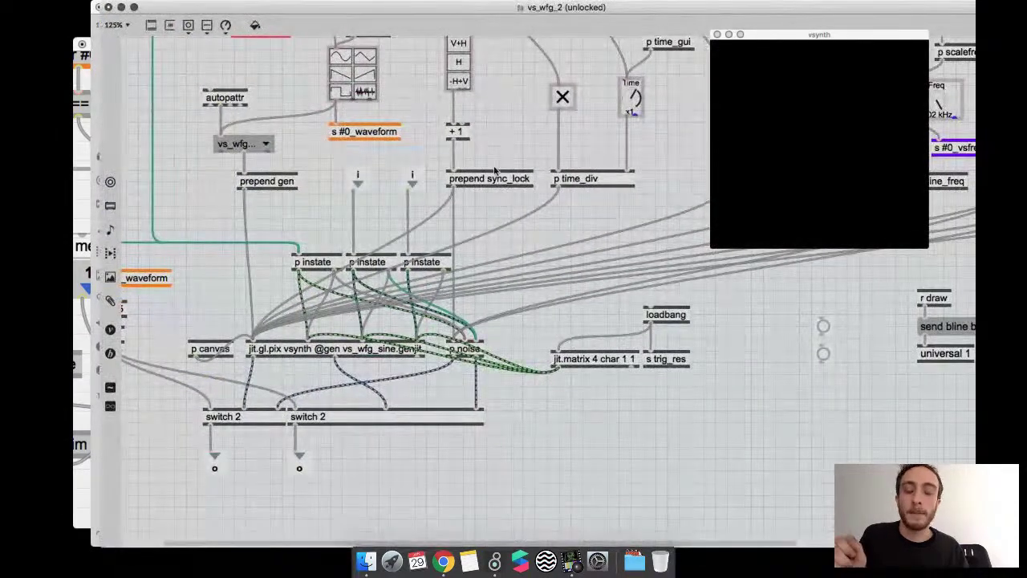
double_click(467, 353)
scroll(321, 337, left, 3)
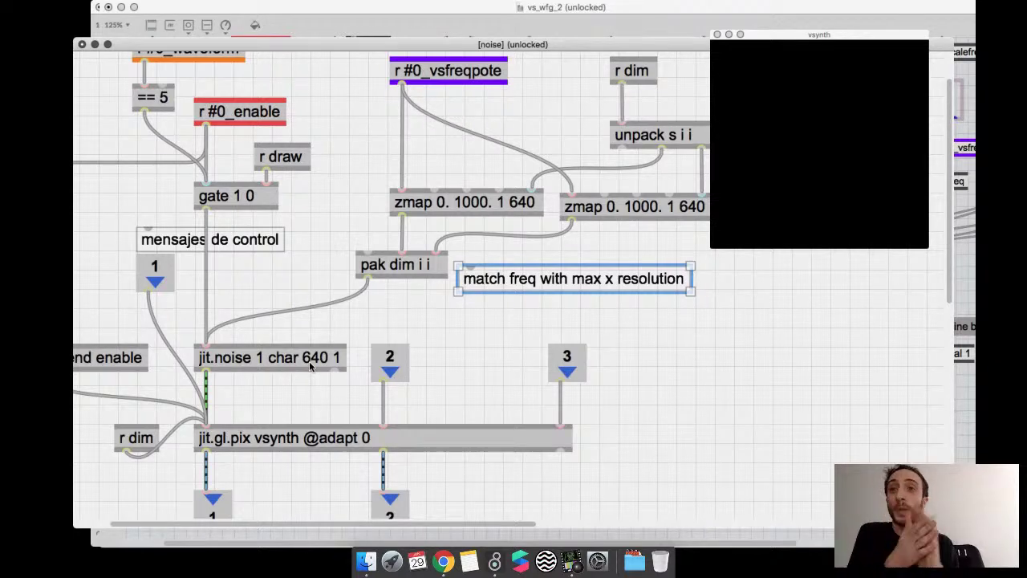
scroll(310, 365, down, 4)
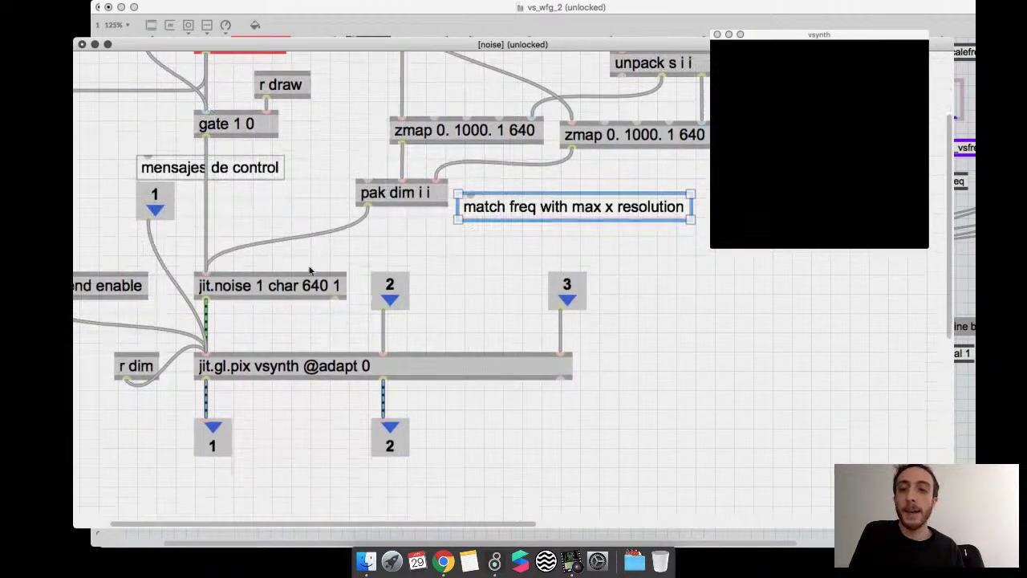
scroll(309, 271, left, 4)
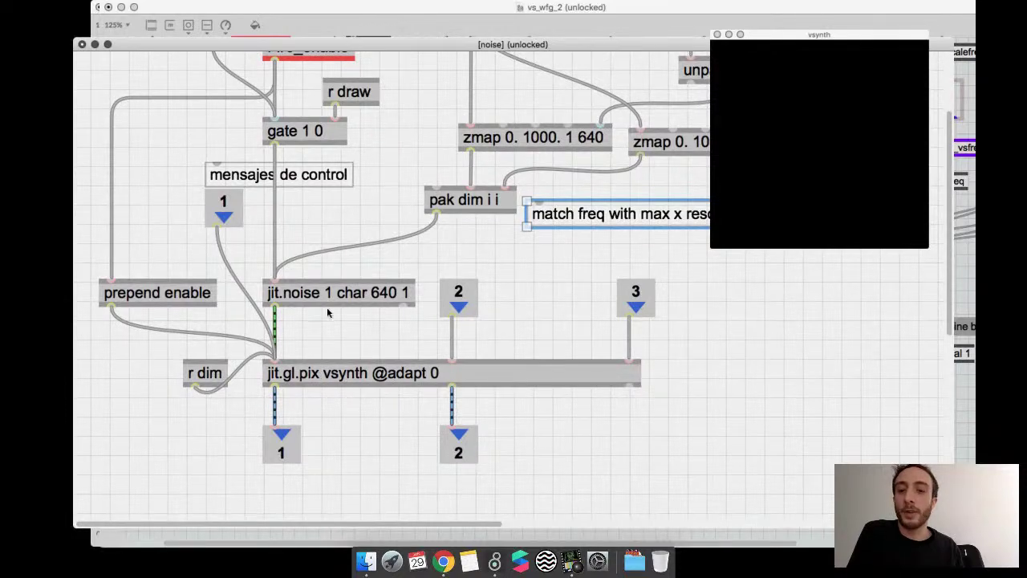
double_click(324, 375)
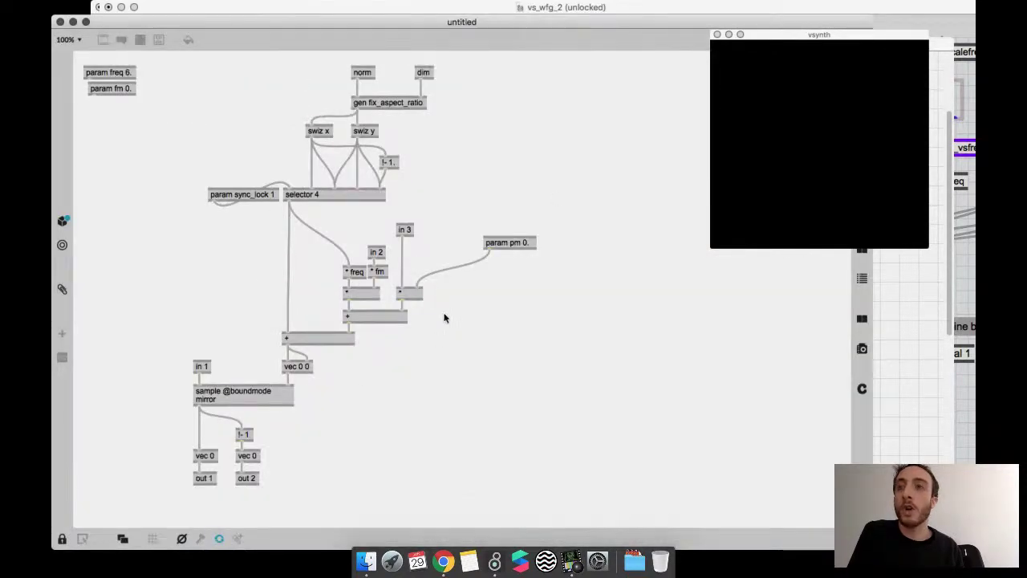
- Close the gen patcher, the noise subpatcher and vs_wfg_2 to return to the main Untitled3 patch
click(58, 22)
click(83, 41)
key(super+w)
click(520, 78)
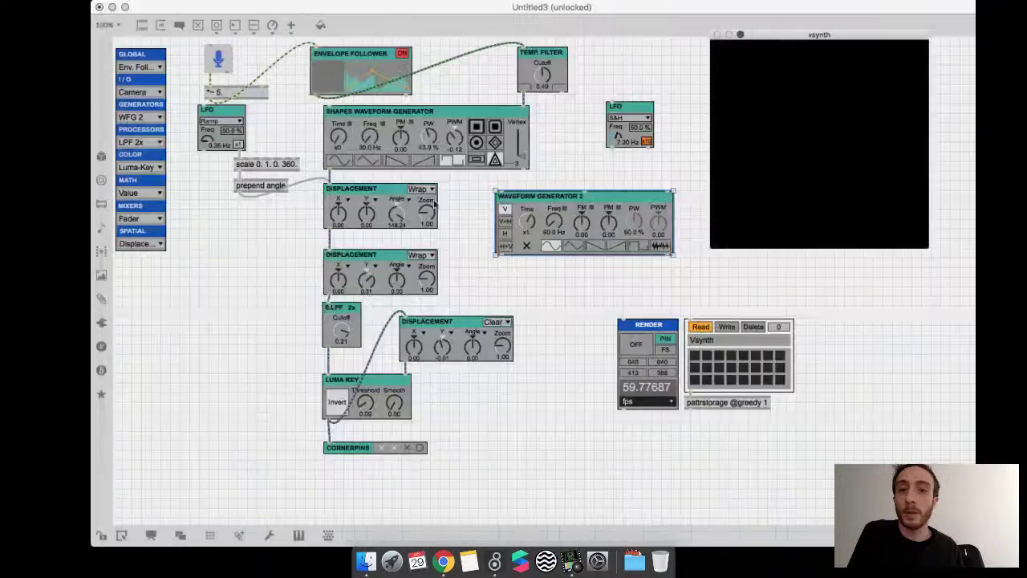
- Wire Waveform Generator 2 into Cornerpins in place of Luma Key, lock the patch and turn rendering on
drag(329, 422, 486, 438)
key(super+e)
click(636, 343)
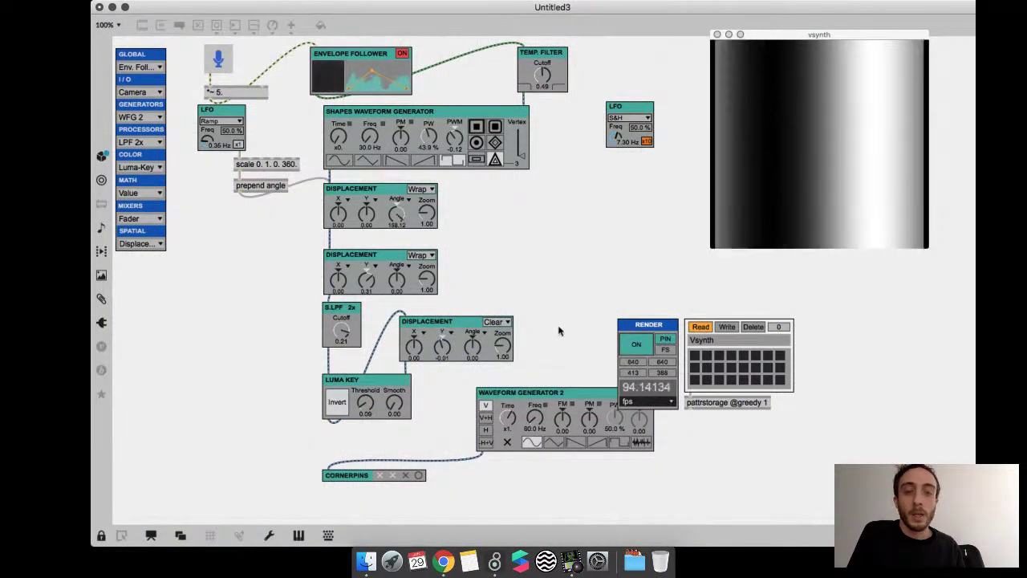
- Switch Waveform Generator 2 to the noise waveform and reposition it and Cornerpins below the Luma Key module
key(super+e)
drag(589, 428, 525, 440)
drag(335, 475, 359, 499)
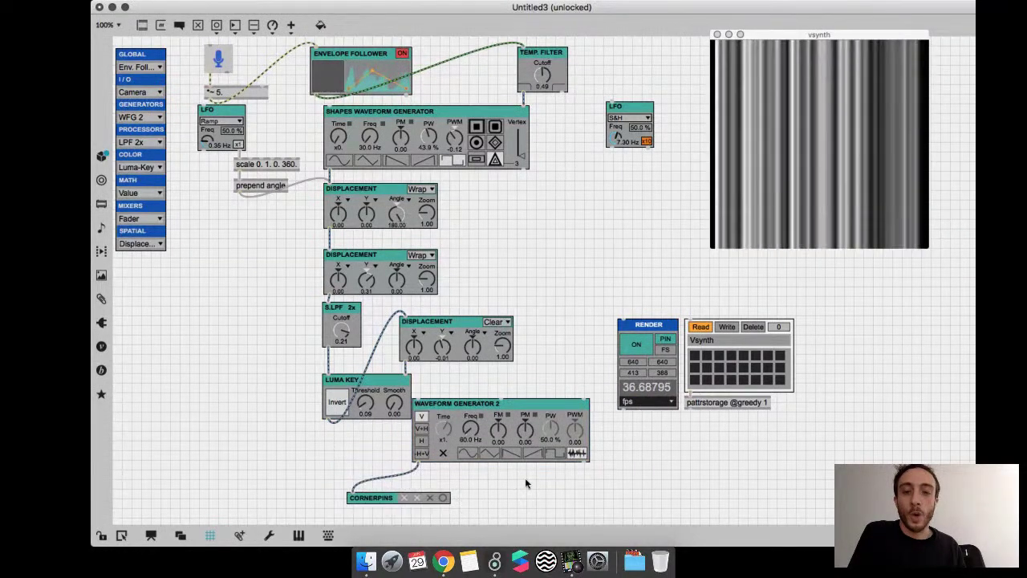
- Lock the patch, raise Waveform Generator 2's Freq to 1.02 kHz and enlarge the vsynth output window
key(super+e)
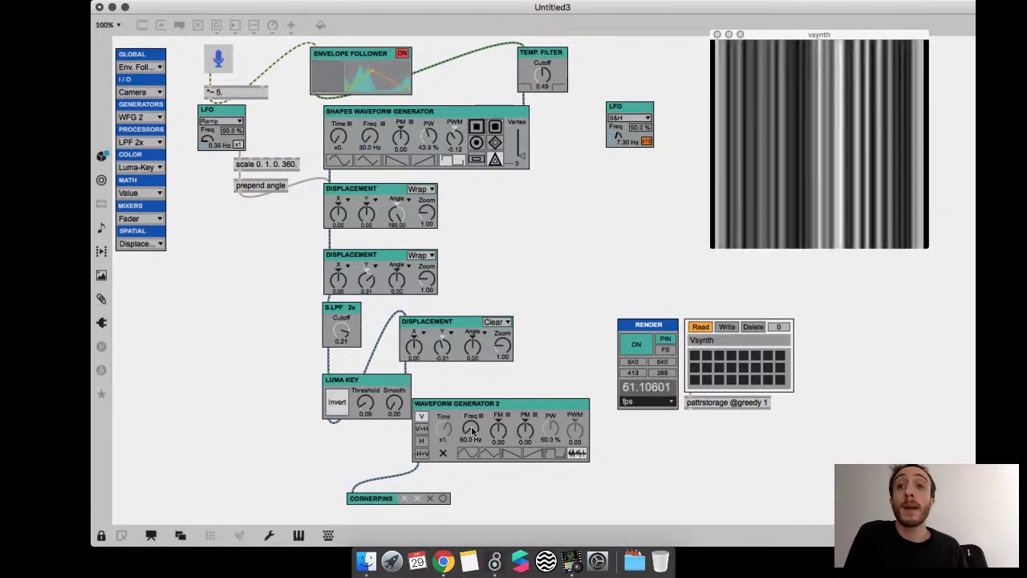
drag(473, 426, 474, 310)
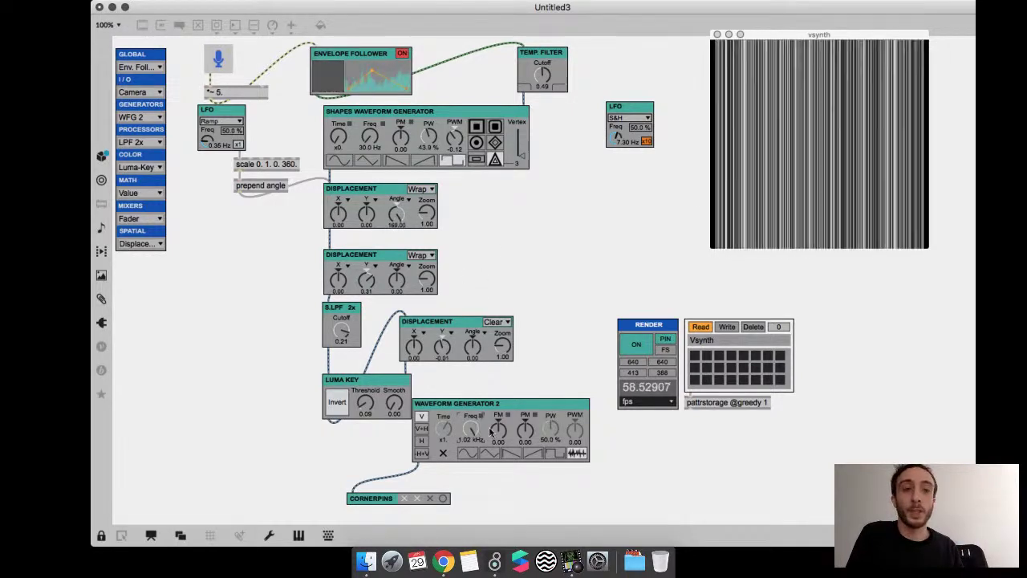
drag(716, 235, 628, 317)
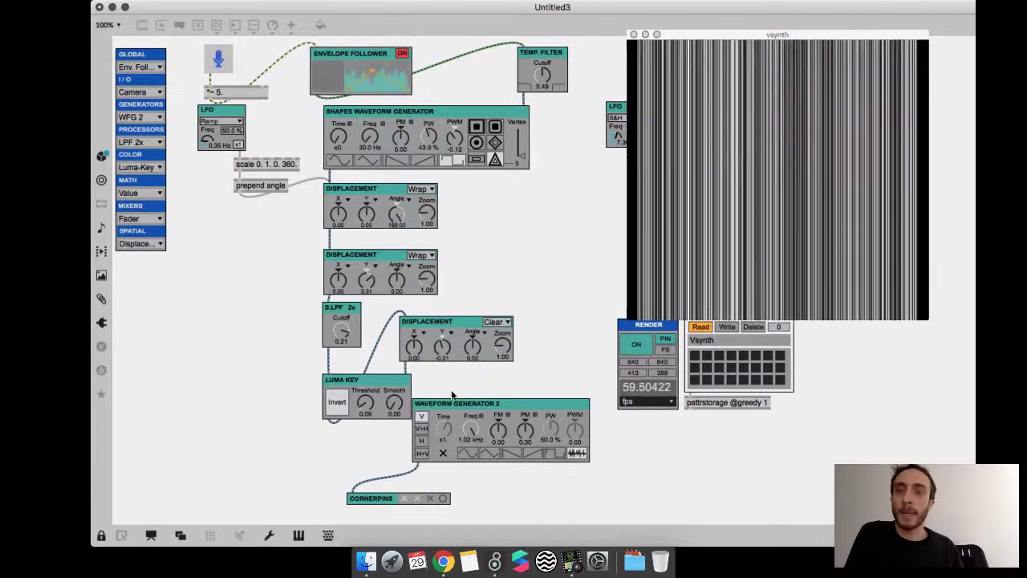
- Try the generator's V+H and H orientations, choose -H+V and lower its Freq to 273 Hz
click(422, 428)
click(421, 440)
click(421, 453)
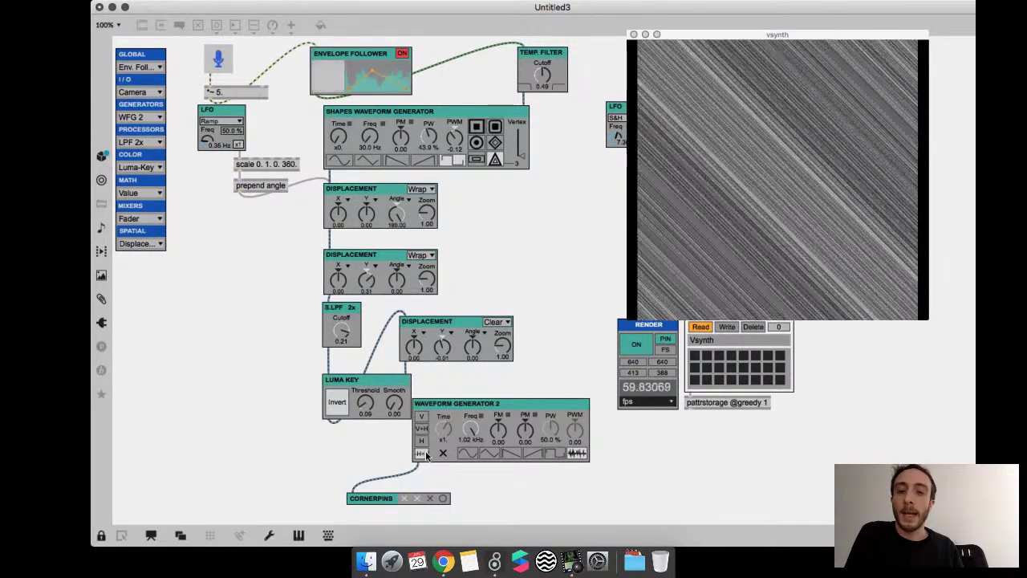
drag(471, 430, 470, 499)
- Paste a second Waveform Generator 2, wire it into the first as phase modulator, and set PM to 0.52 and the modulator's Freq to 164 Hz
key(super+e)
key(super+v)
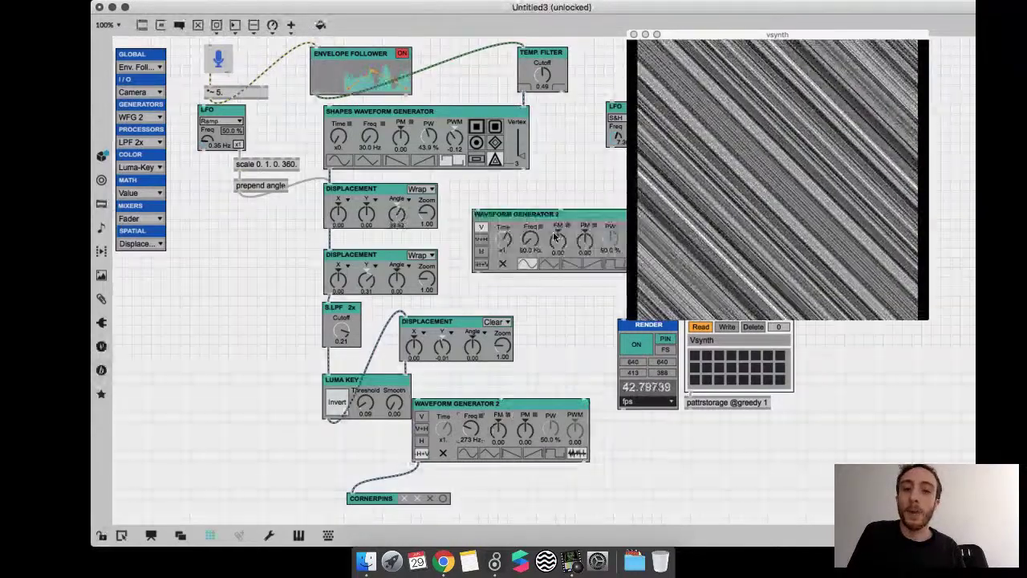
drag(491, 434, 501, 399)
key(super+e)
drag(527, 431, 527, 405)
drag(531, 234, 529, 227)
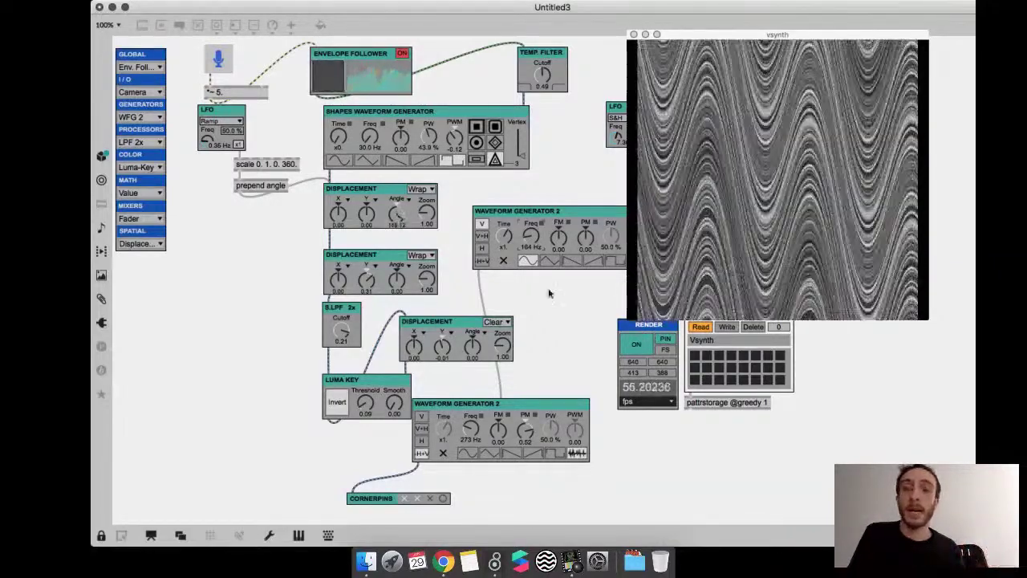
- Switch the modulating Waveform Generator 2 to the noise waveform, reposition it, and set the first generator's orientation to H
key(super+e)
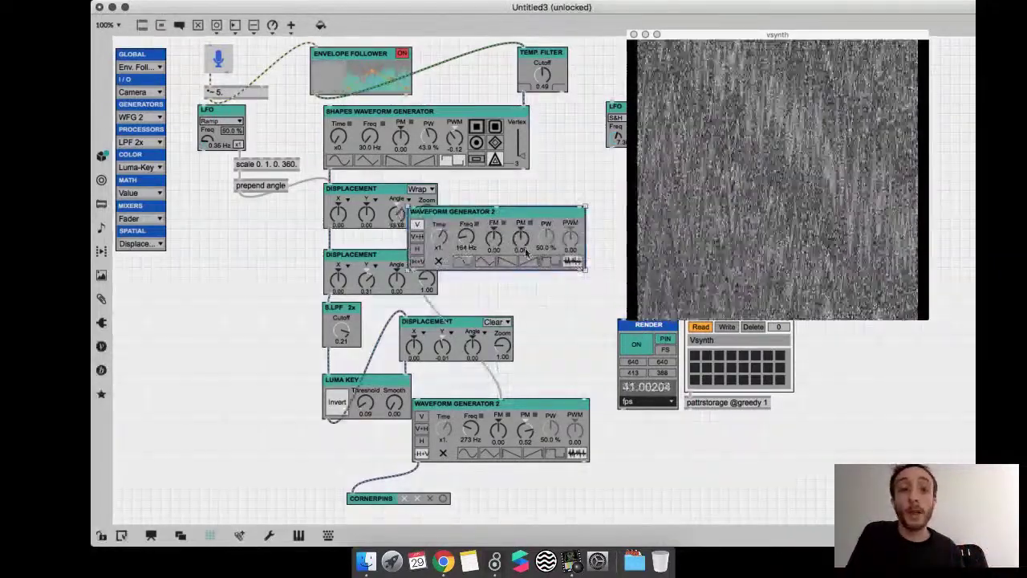
key(super+e)
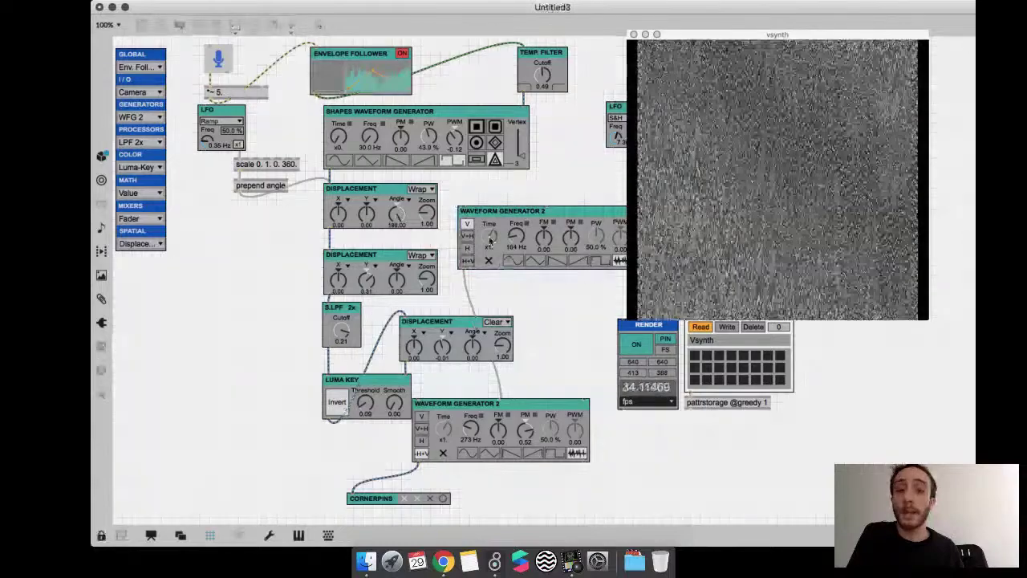
click(420, 443)
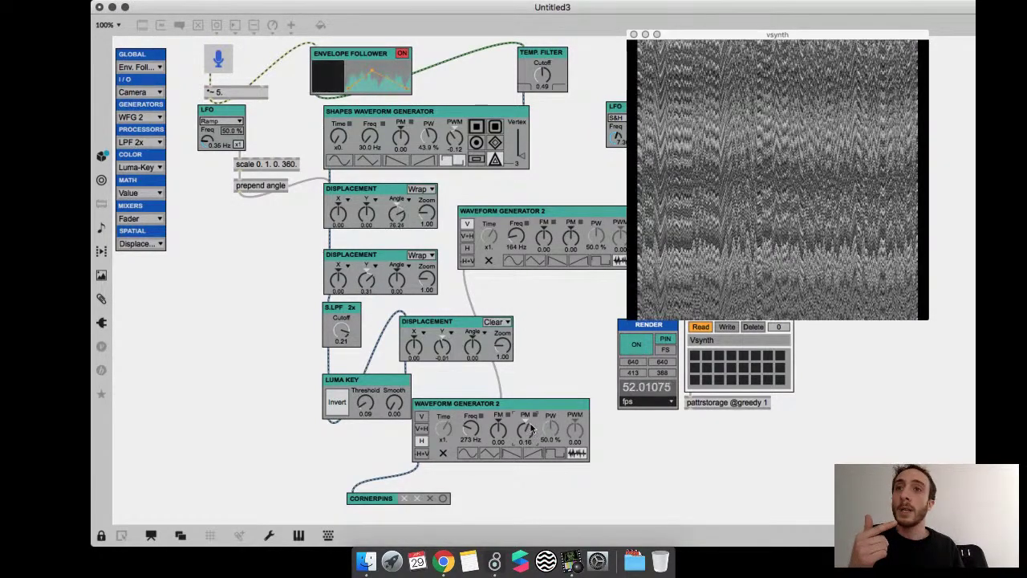
- Set the first generator's PM to 0.46 and the modulating generator's Freq to 341 Hz
mouse_move(530, 431)
mouse_down()
mouse_move(534, 409)
mouse_move(535, 421)
mouse_up()
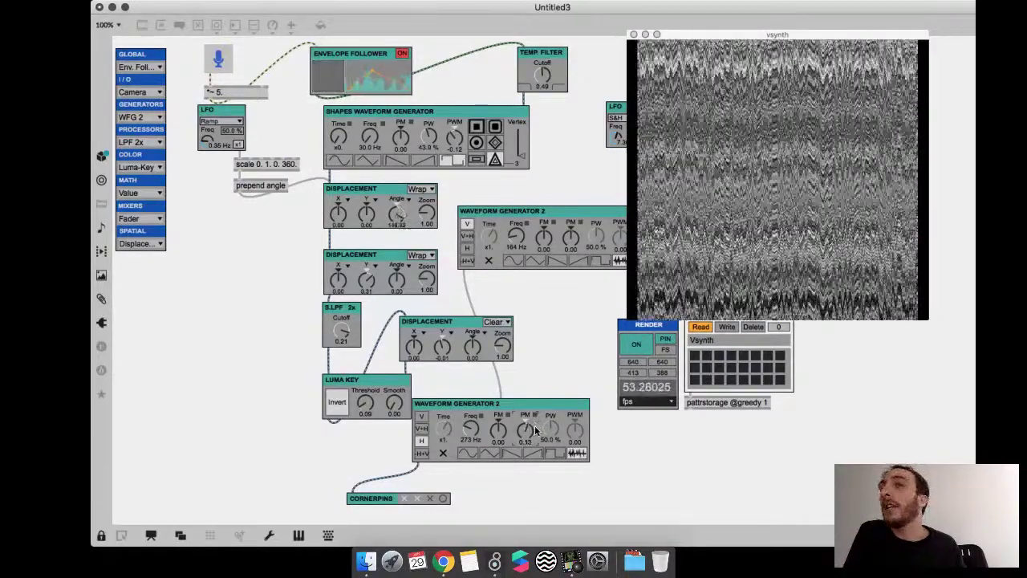
drag(536, 434, 543, 404)
drag(515, 241, 517, 224)
- Add a White Noise generator, place it beside the Luma Key chain and wire it into Cornerpins instead of Waveform Generator 2
key(super+e)
click(141, 117)
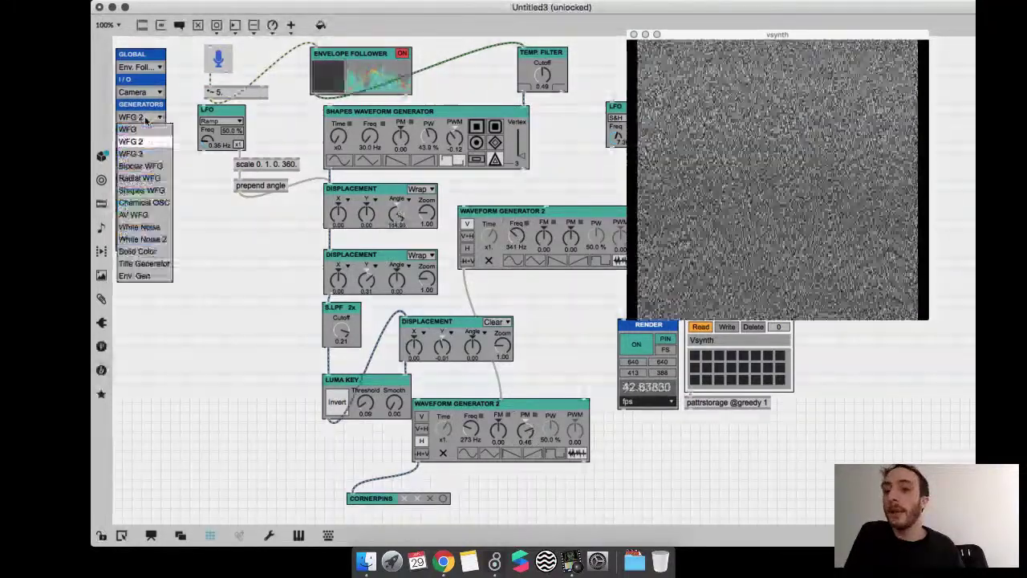
click(140, 227)
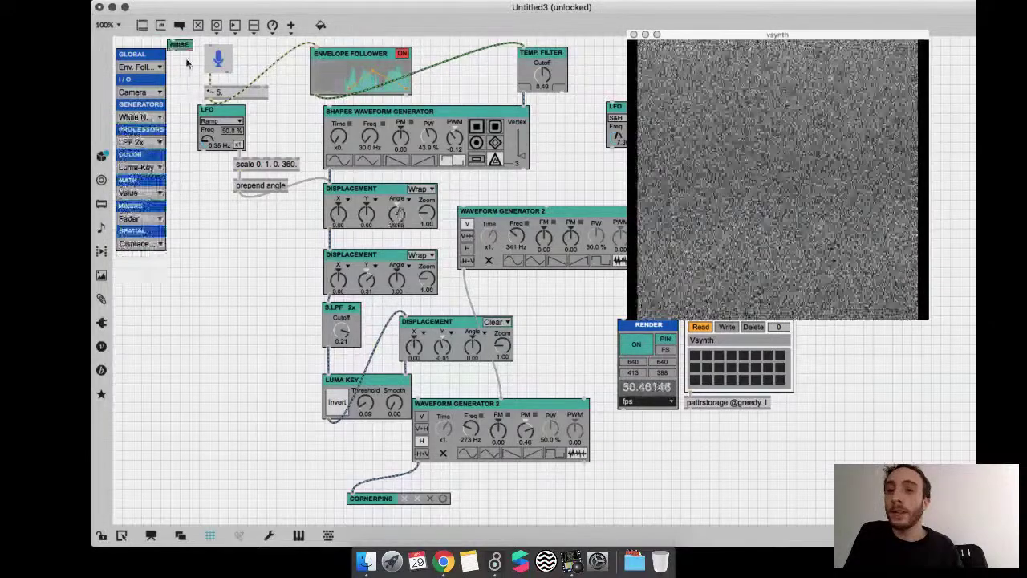
drag(624, 491, 608, 476)
drag(415, 461, 202, 375)
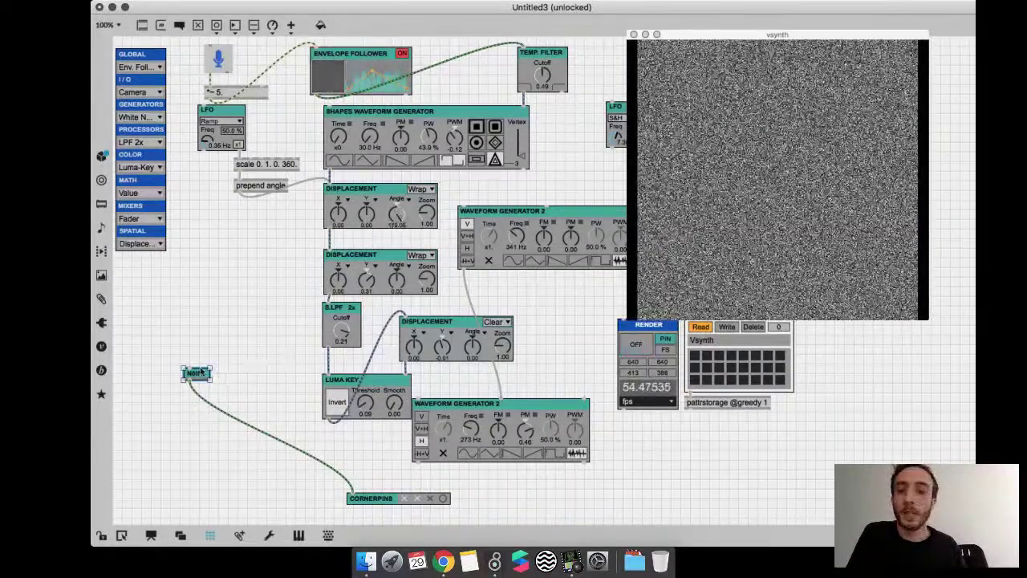
- Open the White Noise module's original patcher, vs_noise_s, examine its jit.noise object and close it
right_click(215, 371)
click(380, 487)
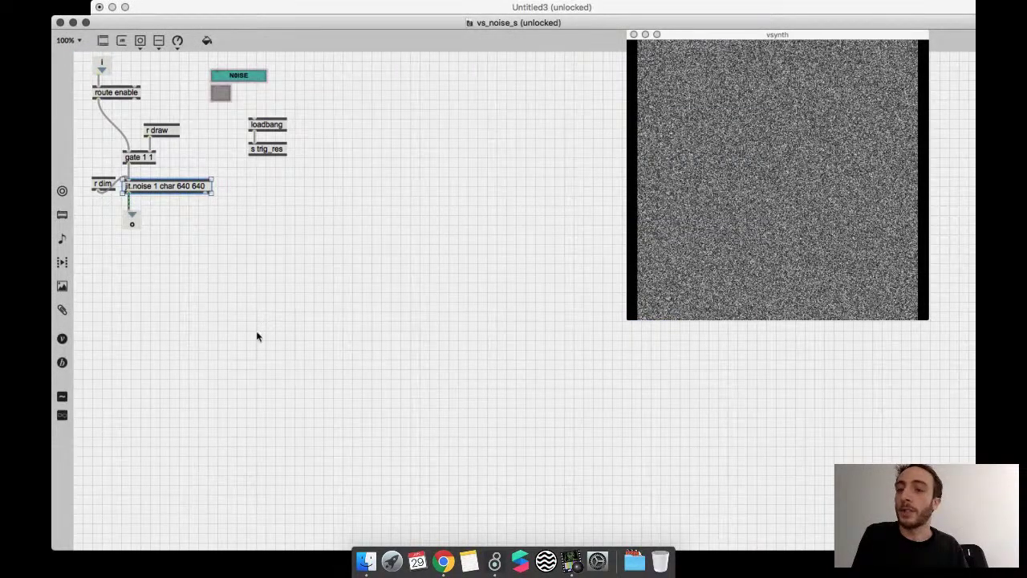
click(60, 22)
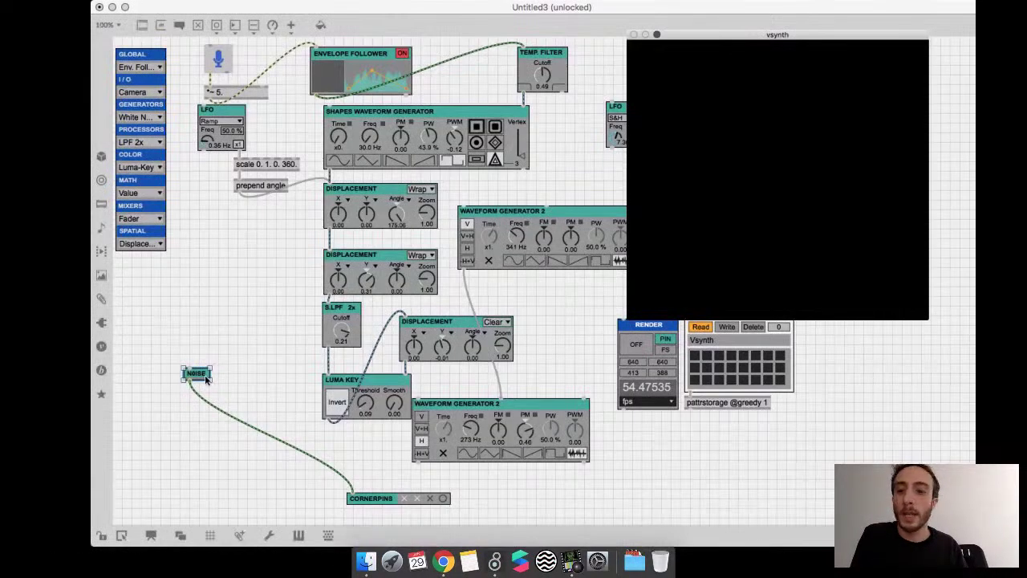
- Delete the Noise module, add a White Noise 2 generator, wire it into Cornerpins and lock the patch
key(BackSpace)
click(140, 117)
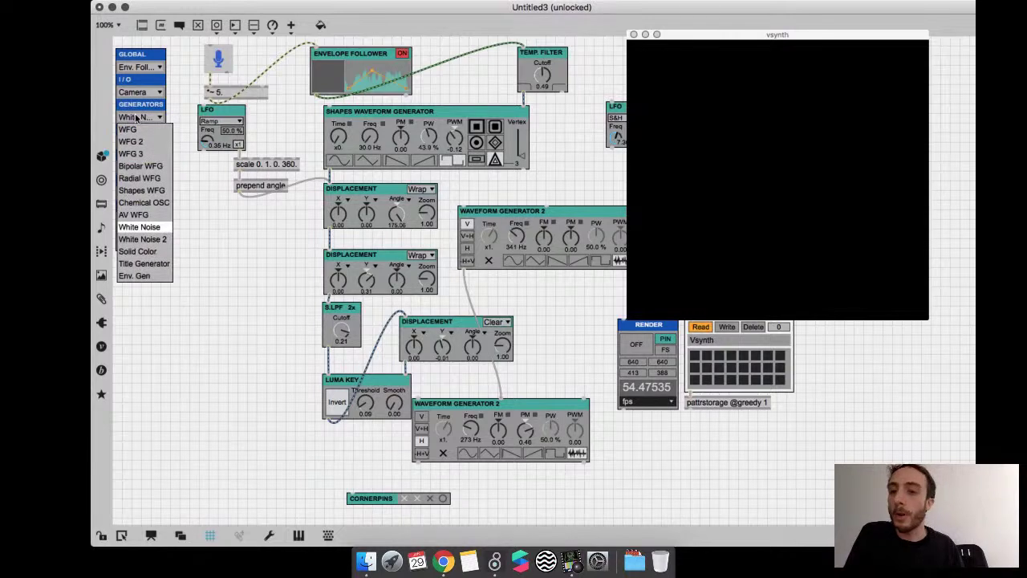
click(165, 238)
drag(200, 437, 311, 502)
key(super+e)
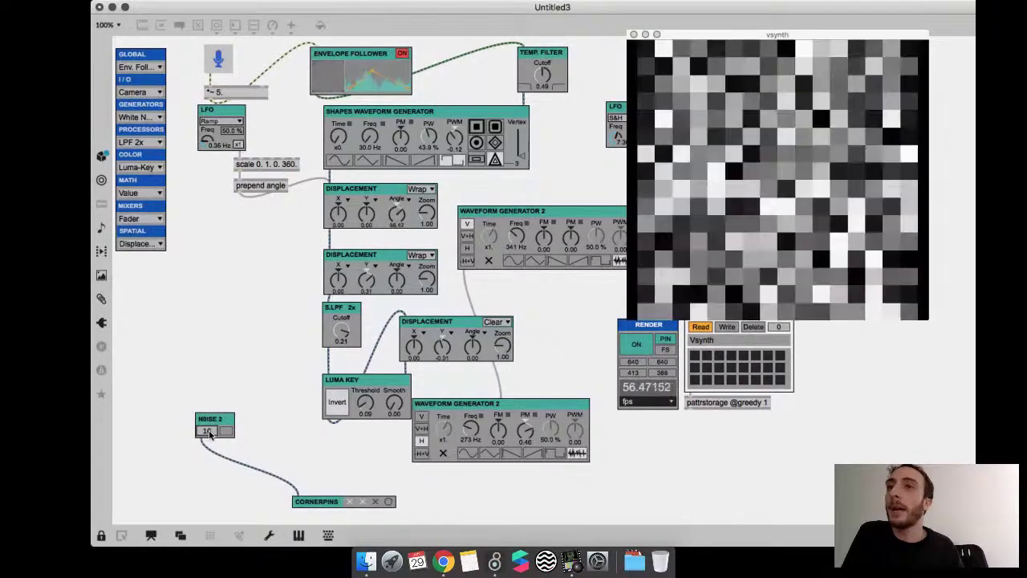
- Set the Noise 2 value to 11 and toggle its interpolation on and off
drag(207, 431, 203, 454)
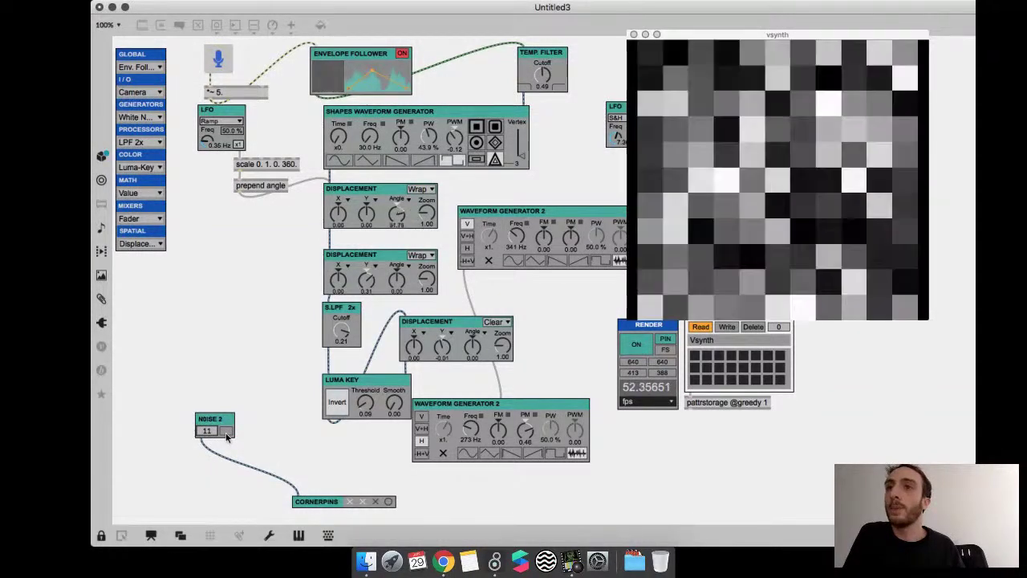
click(226, 432)
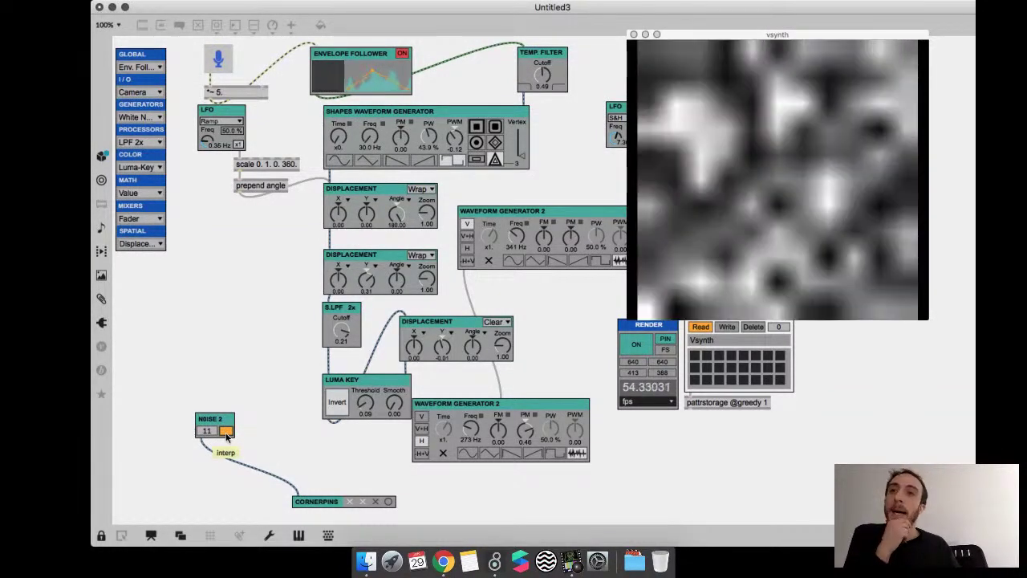
click(227, 432)
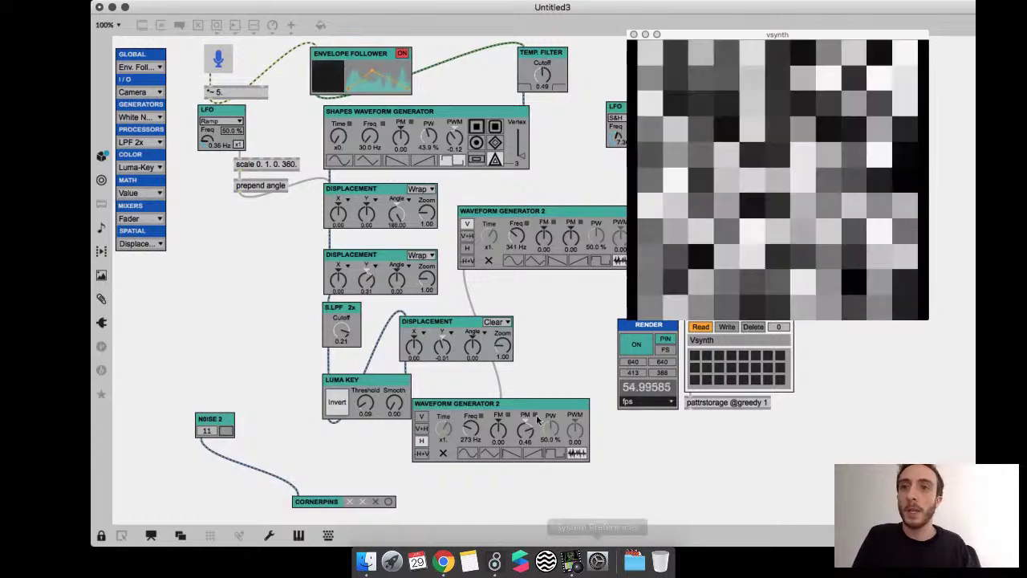
- Shift the first Waveform Generator 2 slightly right, wire it back into Cornerpins in place of Noise 2, and set its PM to 0.22
key(super+e)
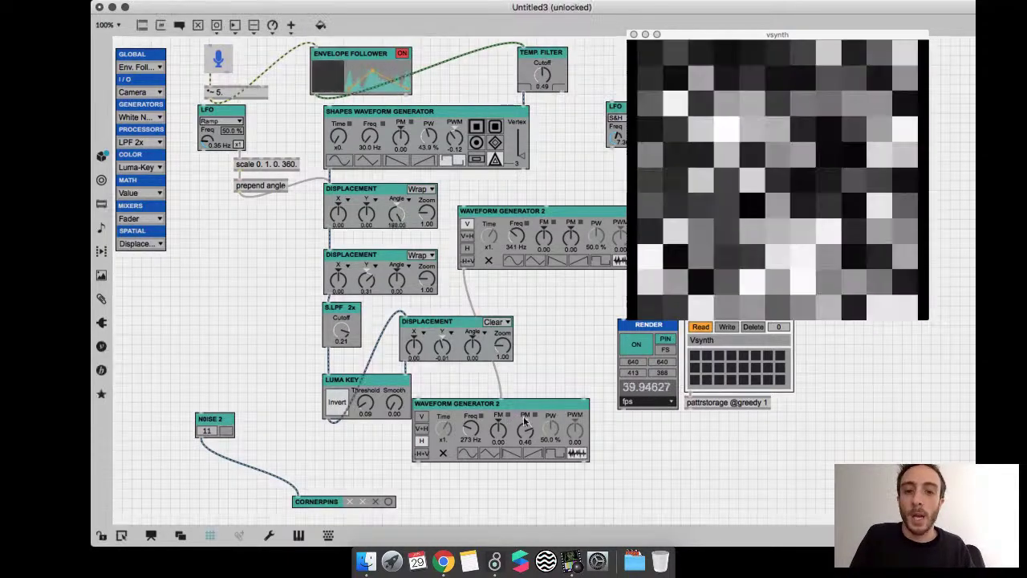
drag(515, 414, 537, 416)
drag(203, 445, 439, 462)
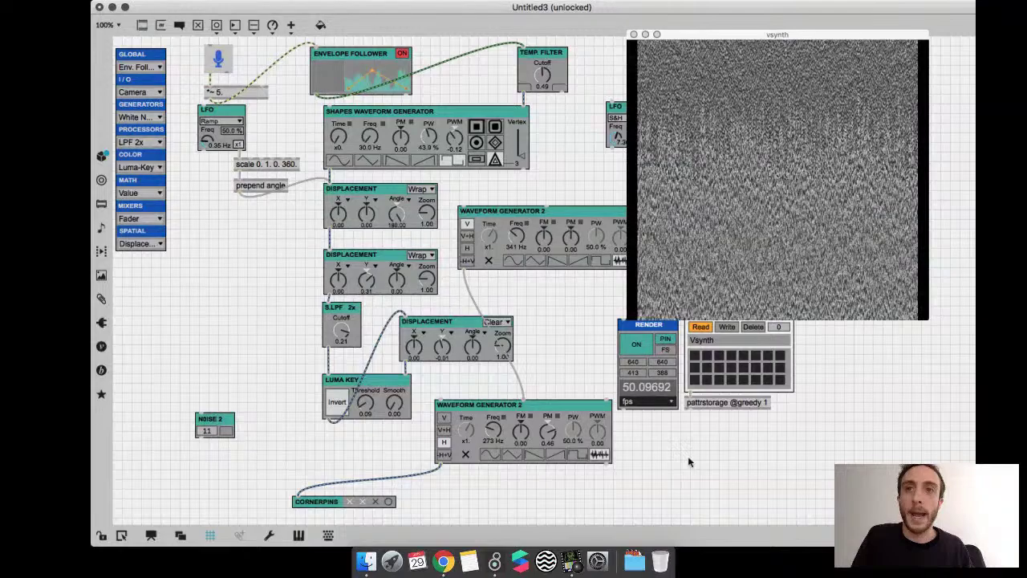
key(super+e)
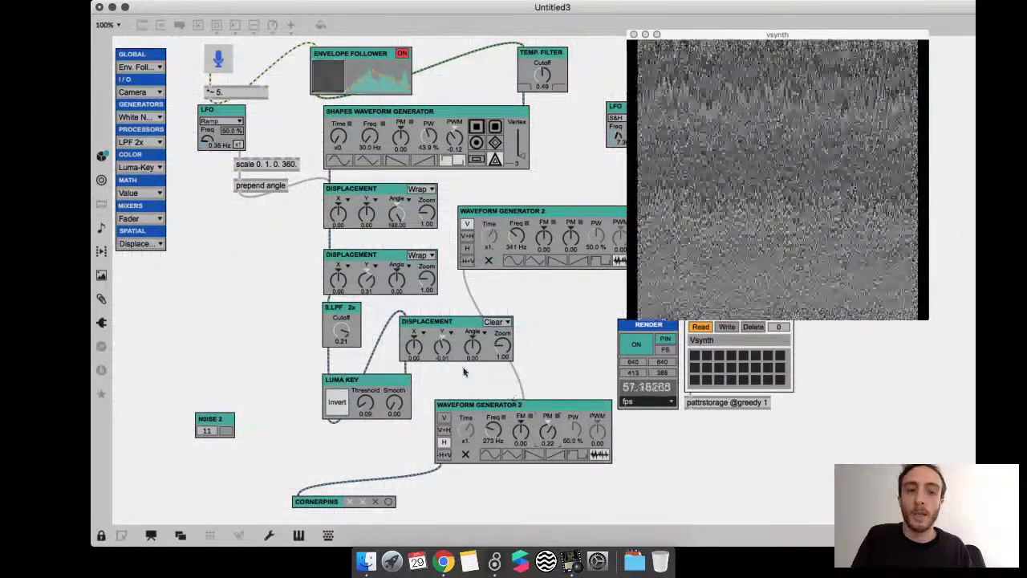
key(super+e)
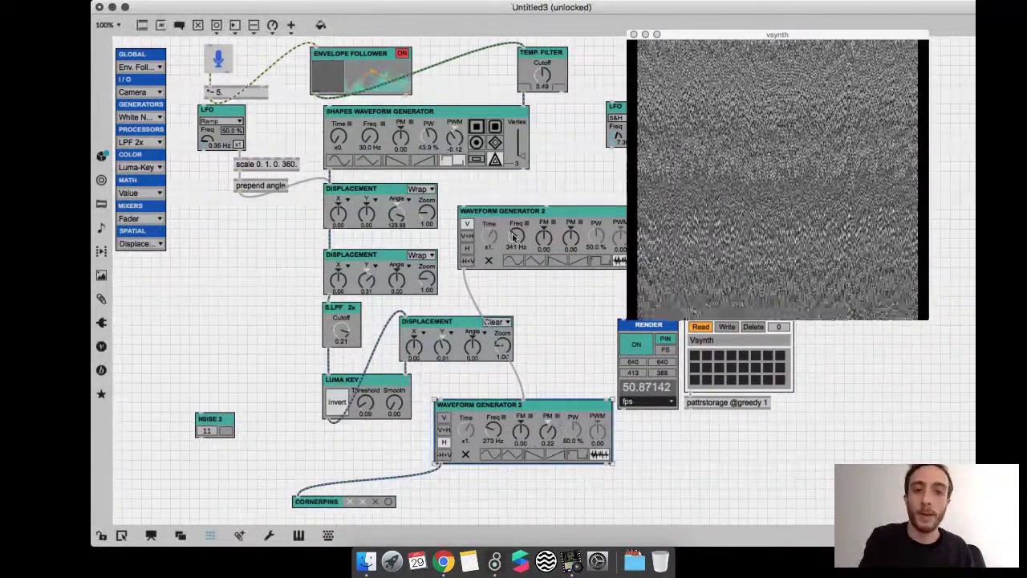
- Delete both Waveform Generator 2 modules and Noise 2, wire Luma Key back into Cornerpins, and lock the patch
shift+click(513, 236)
key(BackSpace)
drag(328, 418, 378, 453)
click(212, 424)
key(BackSpace)
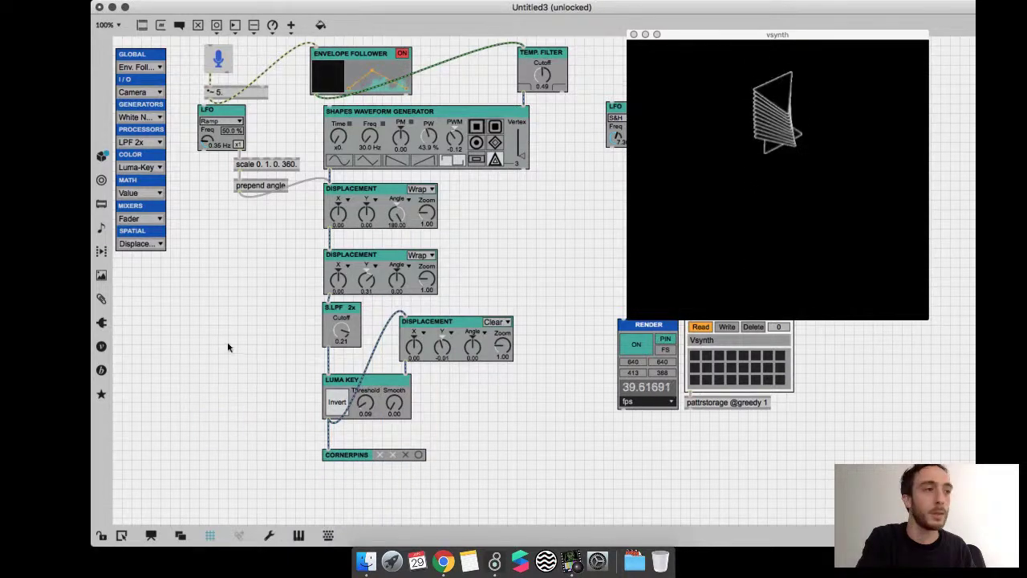
key(super+e)
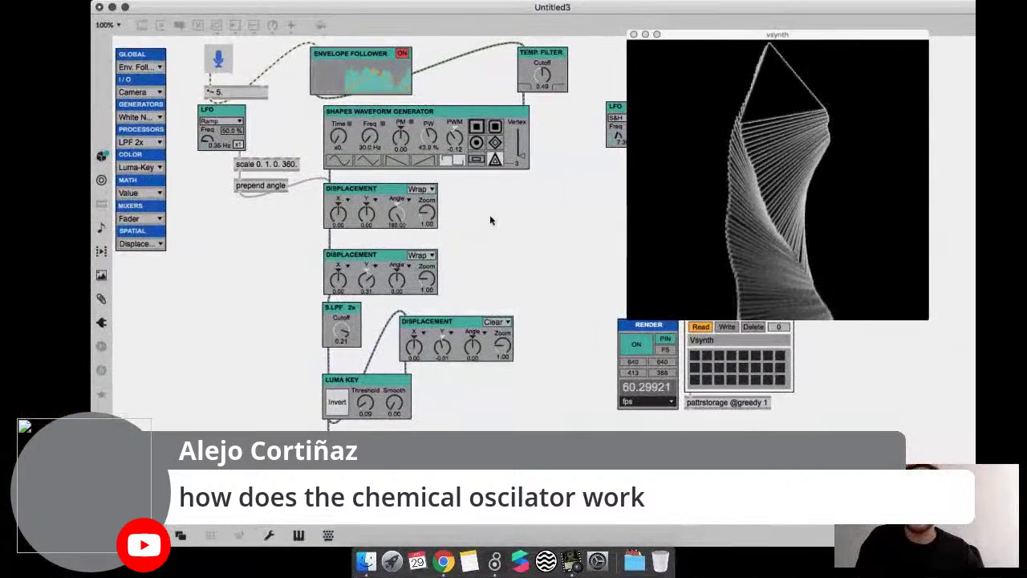
- Move the vsynth output window lower and delete the S&H LFO, leaving the patch locked
key(super+e)
drag(750, 35, 703, 145)
click(638, 129)
key(super+e)
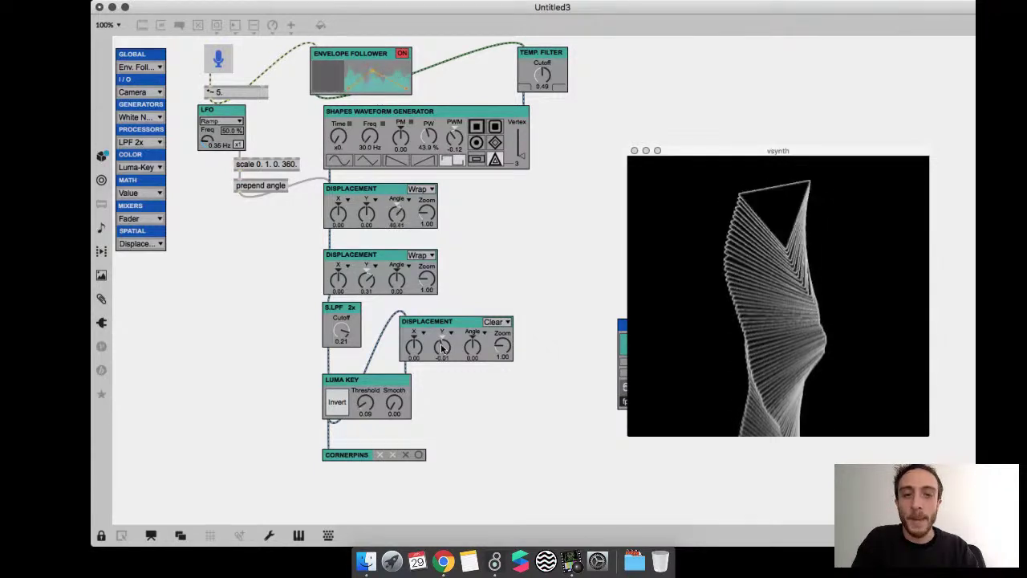
- Set the second Displacement's Y to 0.00, the feedback Displacement's Zoom to 1.07 and X to 0.02, and Luma Key's Smooth to 0.10
drag(365, 279, 366, 290)
drag(501, 343, 505, 338)
drag(414, 347, 419, 340)
mouse_move(396, 396)
mouse_down()
mouse_move(396, 357)
mouse_move(398, 402)
mouse_up()
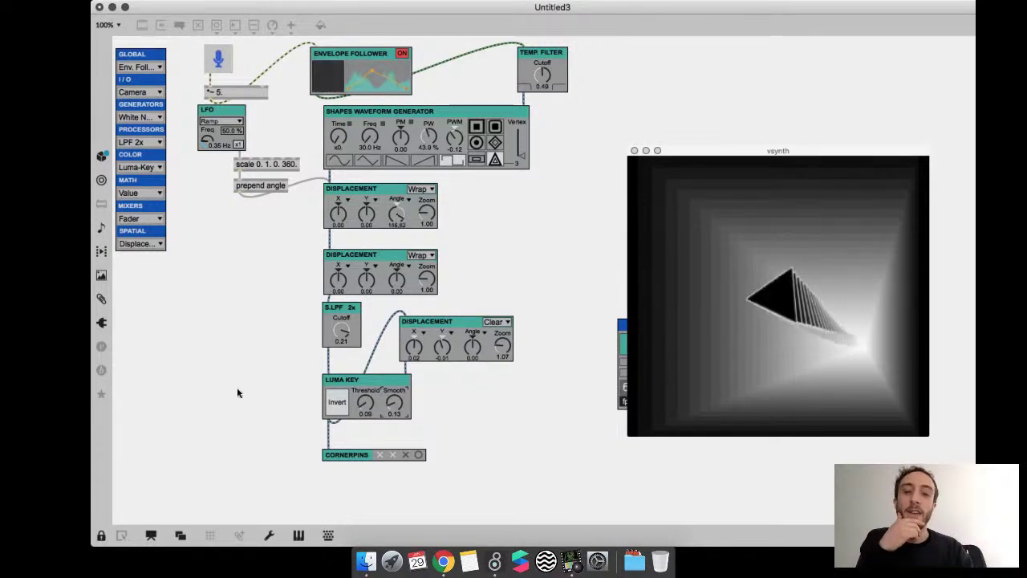
drag(394, 408, 395, 409)
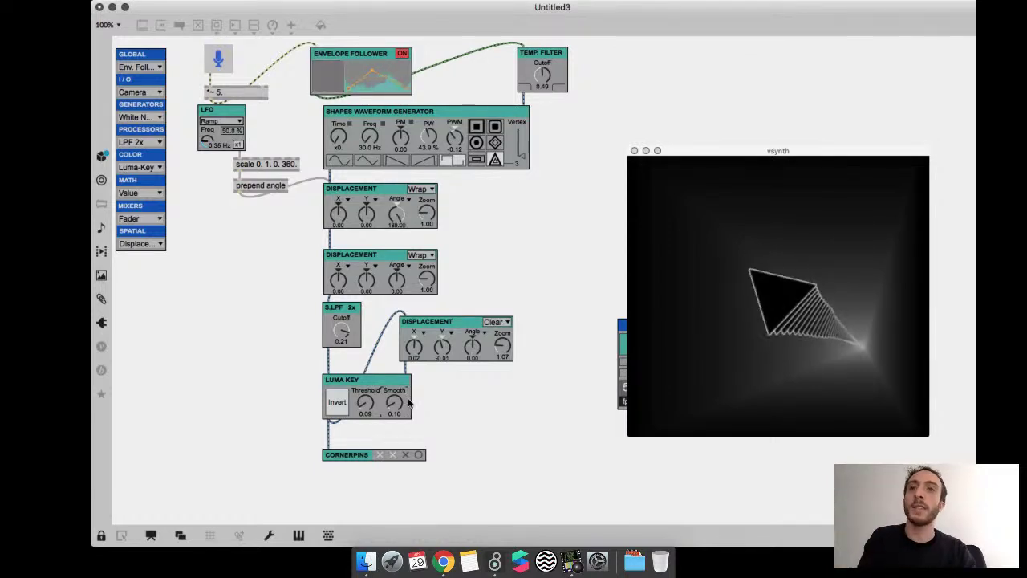
- Set the feedback Displacement's Y range to 1, try Y at 1.00, and settle it at 0.02
click(451, 333)
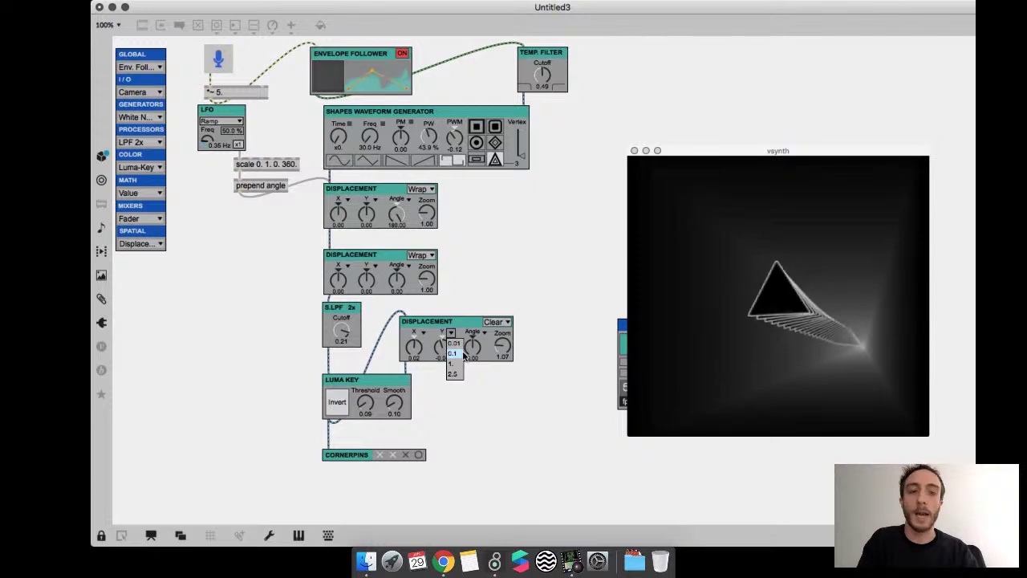
click(459, 364)
drag(450, 356, 449, 294)
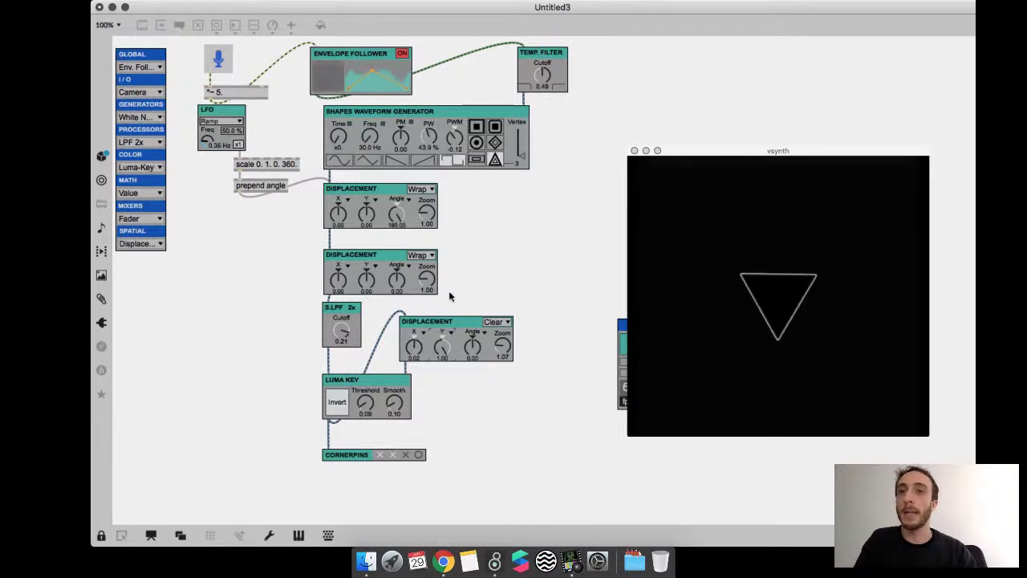
mouse_move(438, 338)
mouse_down()
mouse_move(438, 361)
mouse_move(438, 337)
mouse_up()
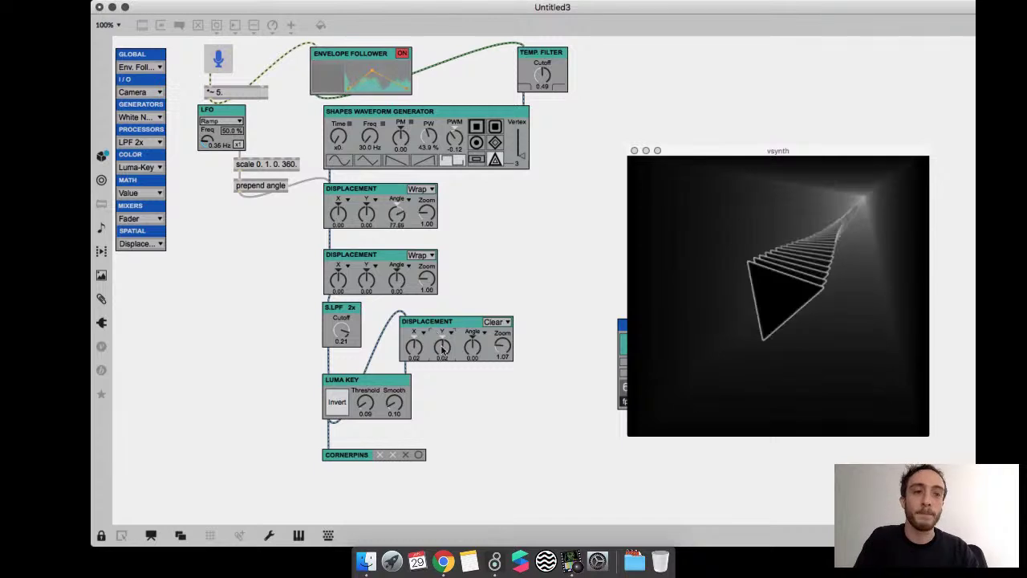
- Unlock the patch and delete the Temp. Filter, the Envelope Follower and every other module feeding Cornerpins
key(super+e)
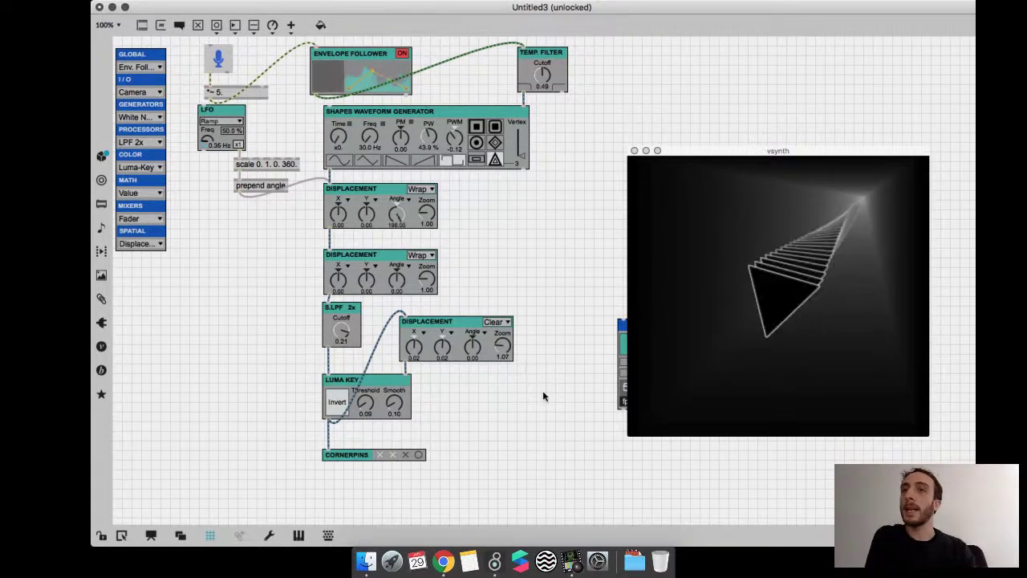
click(551, 82)
key(Delete)
click(390, 77)
key(Delete)
drag(515, 427, 194, 67)
key(Delete)
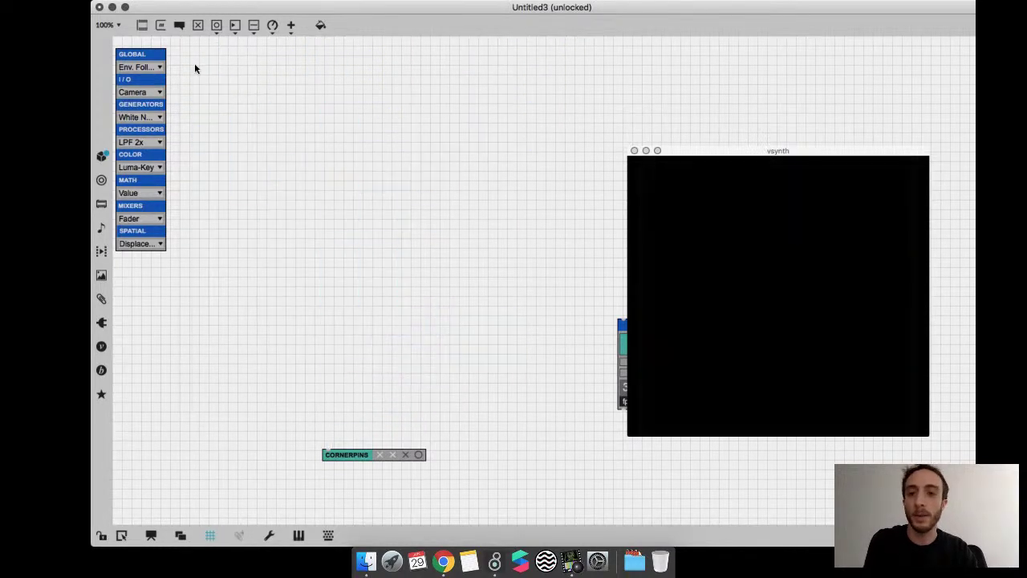
- Add a Chemical Oscillator generator, place it in the open canvas with Cornerpins below it, and wire it into Cornerpins
click(160, 117)
click(163, 203)
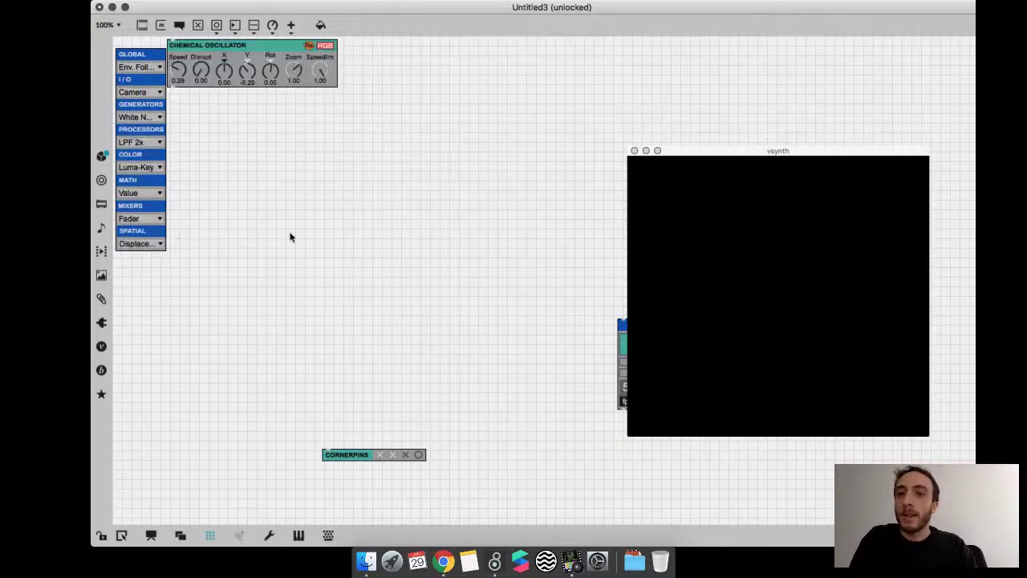
drag(310, 95, 409, 195)
drag(351, 455, 328, 316)
drag(304, 196, 305, 314)
- Move the vsynth output window up, shift the Render and preset modules down below it, and lock the patch
drag(775, 157, 788, 38)
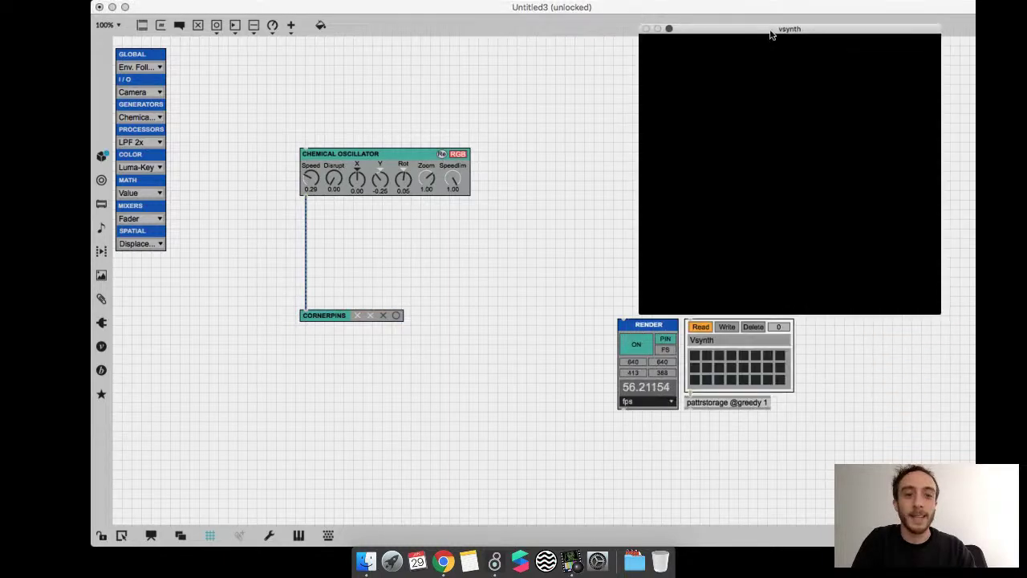
drag(568, 329, 733, 464)
drag(740, 362, 783, 445)
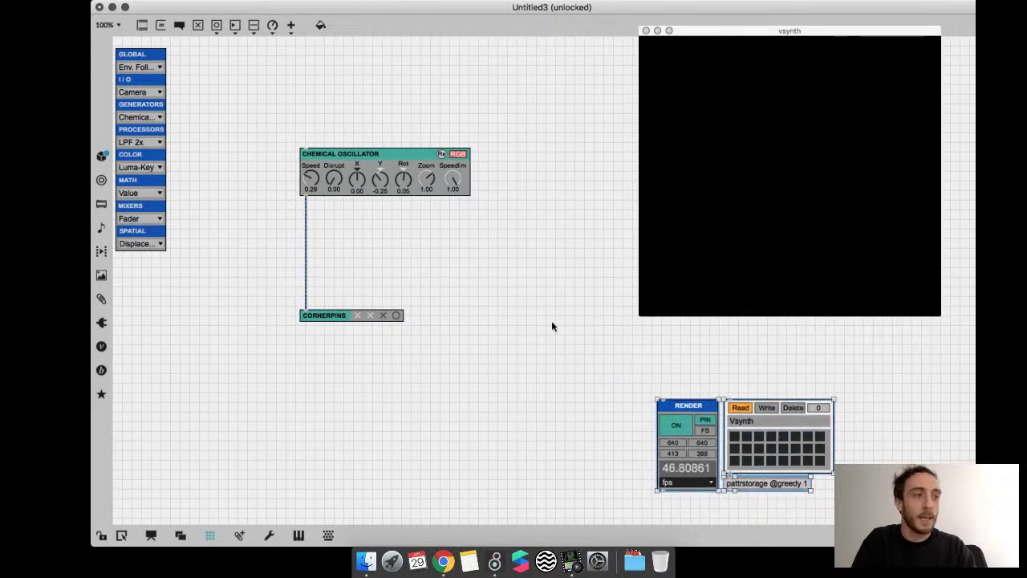
drag(720, 40, 720, 67)
click(525, 107)
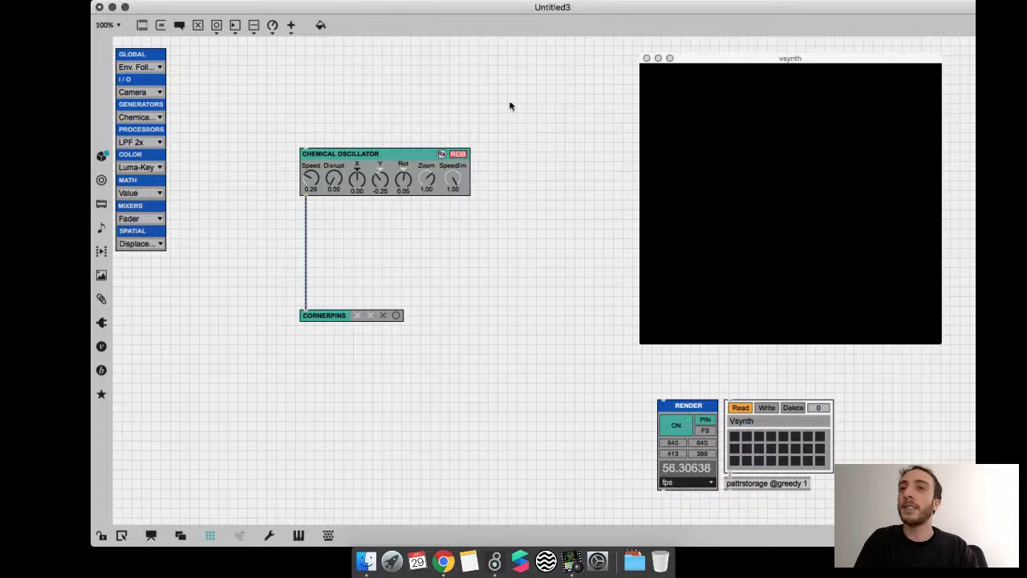
key(super+e)
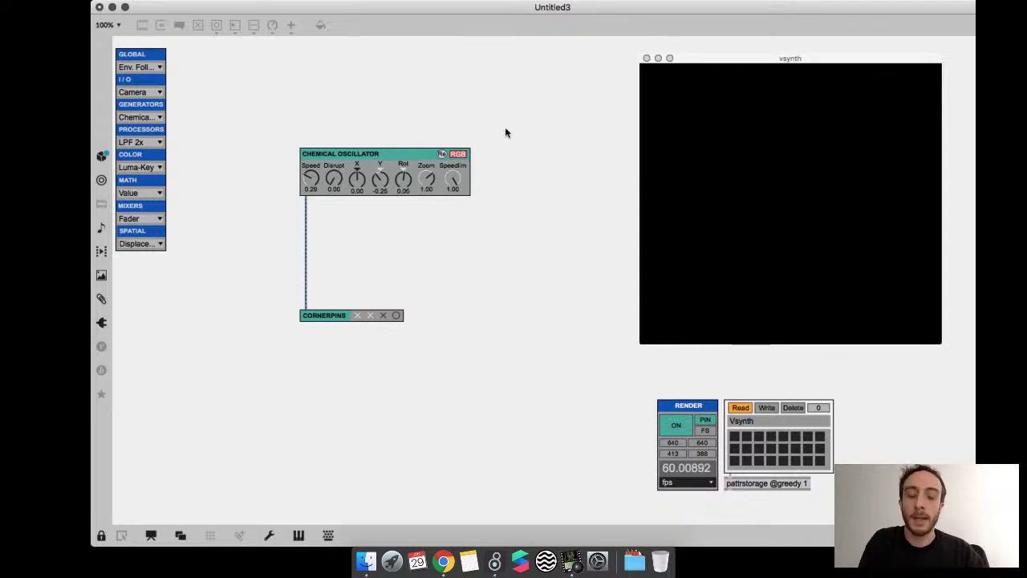
- Switch to Chrome, open a new window and go to youtube.com
right_click(443, 560)
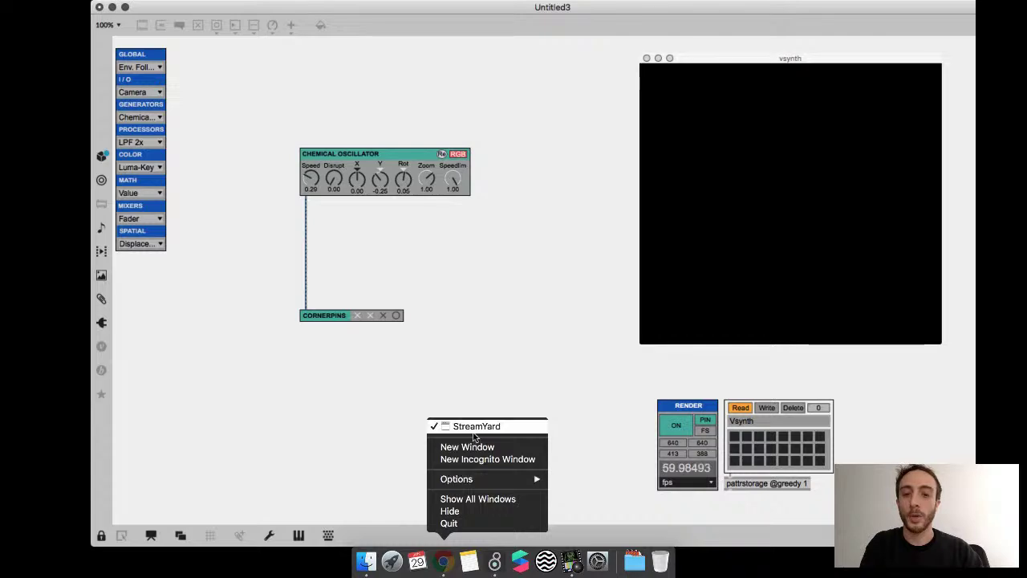
click(473, 446)
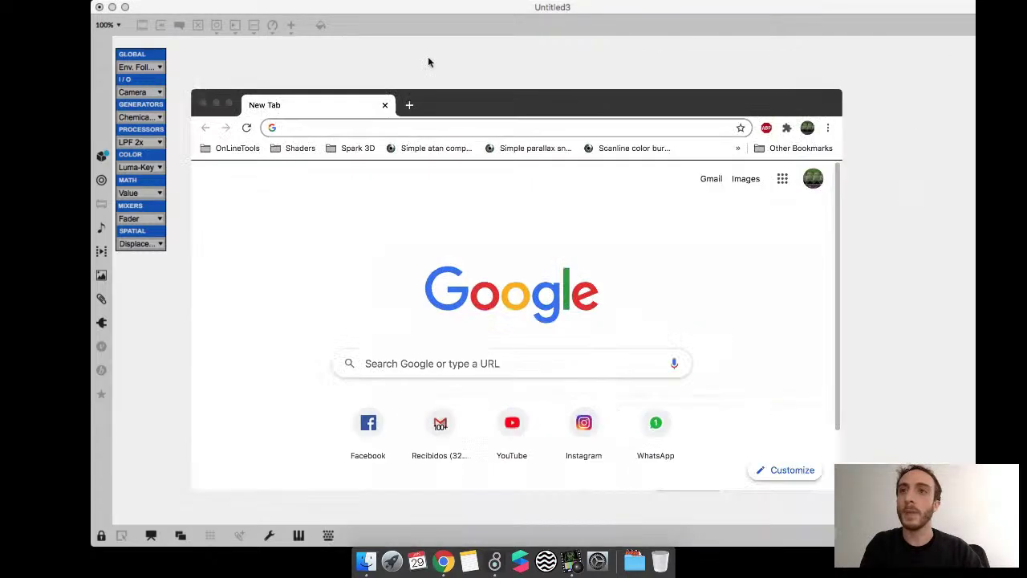
click(410, 66)
text(you)
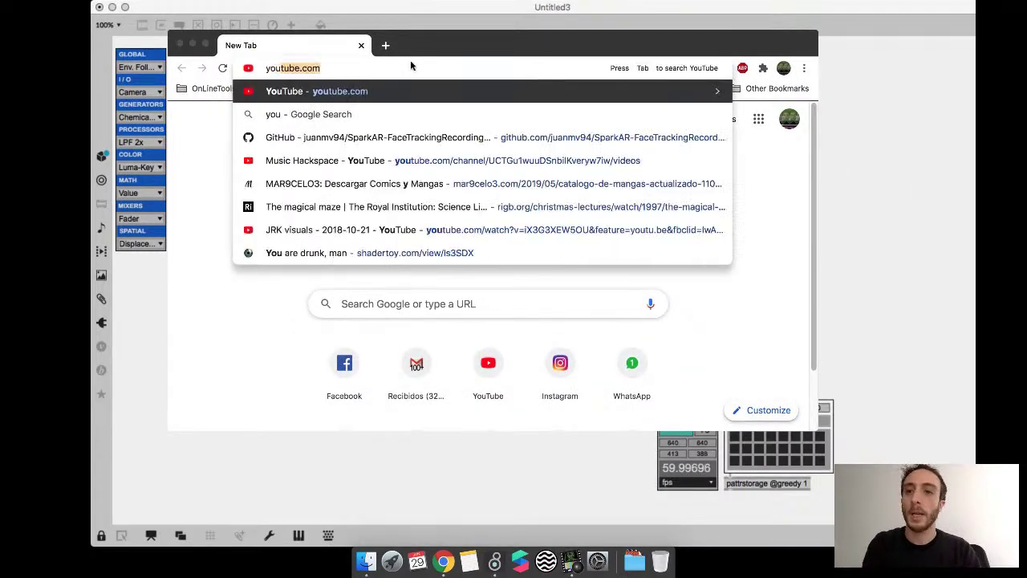
key(Return)
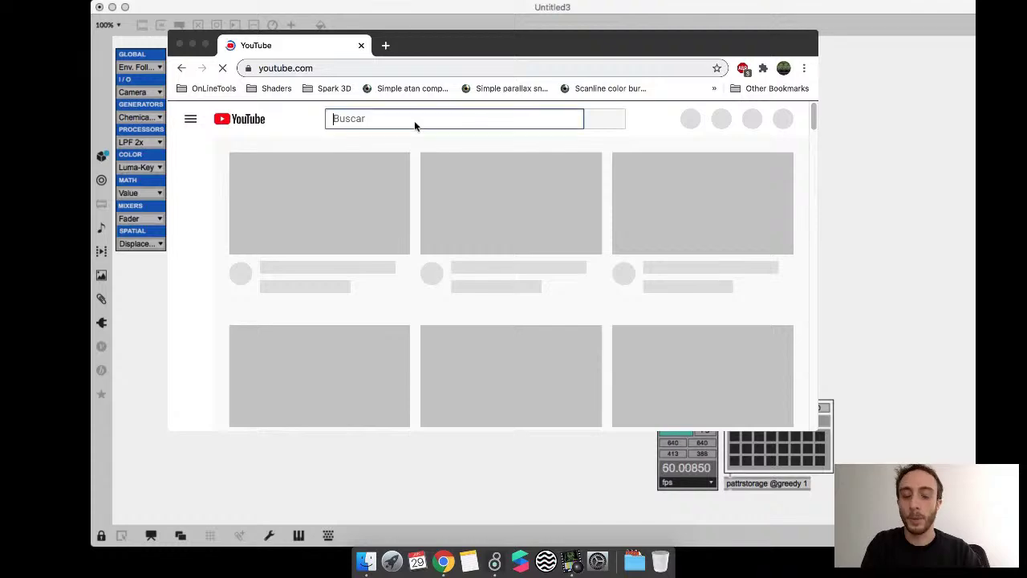
- Search YouTube for "chemical oscillator" and look through the videos
text(cgemical oscillator)
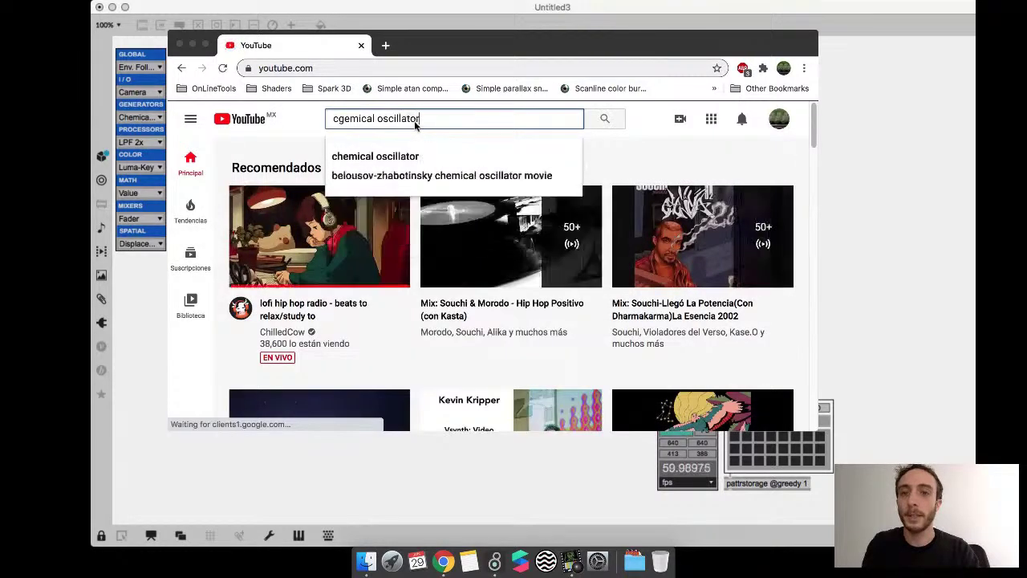
key(Return)
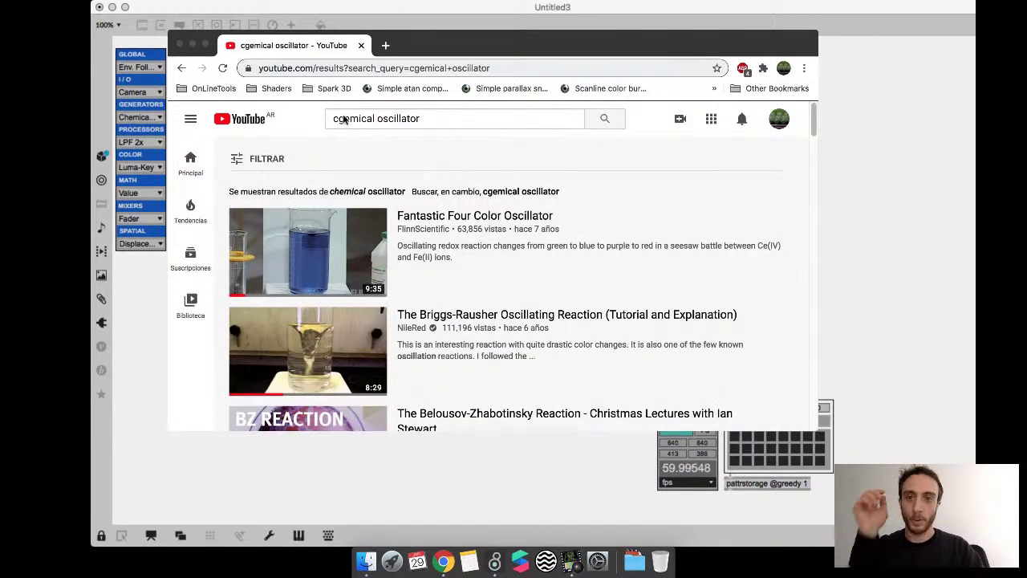
click(352, 121)
key(Return)
scroll(513, 241, down, 5)
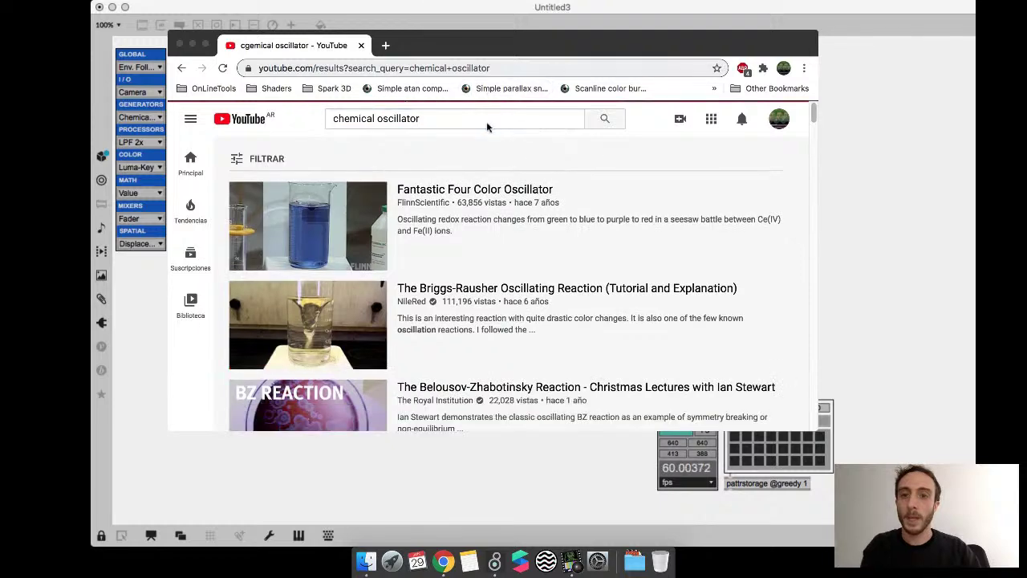
- Open the Royal Institution's Belousov-Zhabotinsky Reaction video, skip ahead to its demonstration, and switch back to the Max patch
click(336, 265)
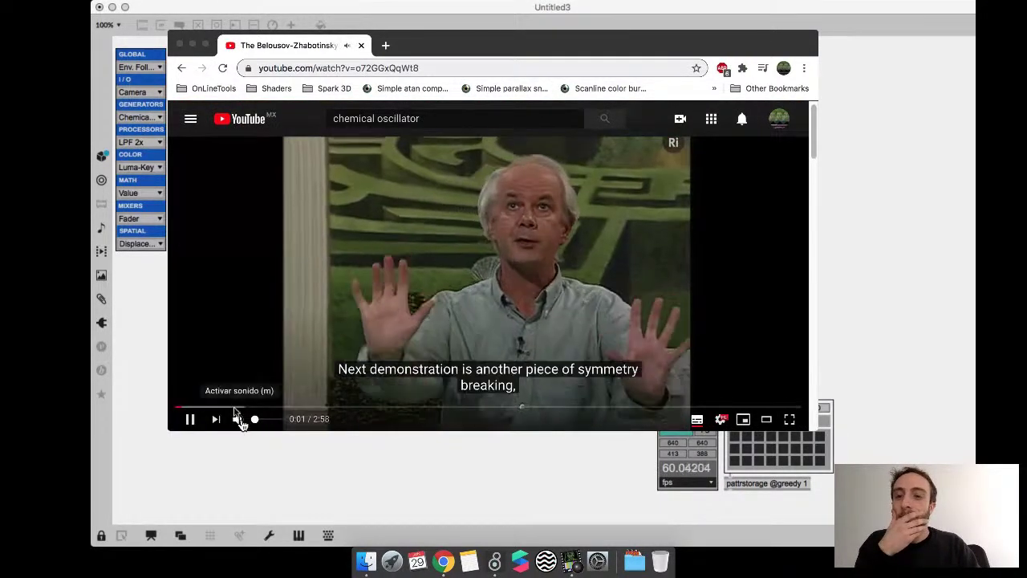
drag(242, 408, 289, 410)
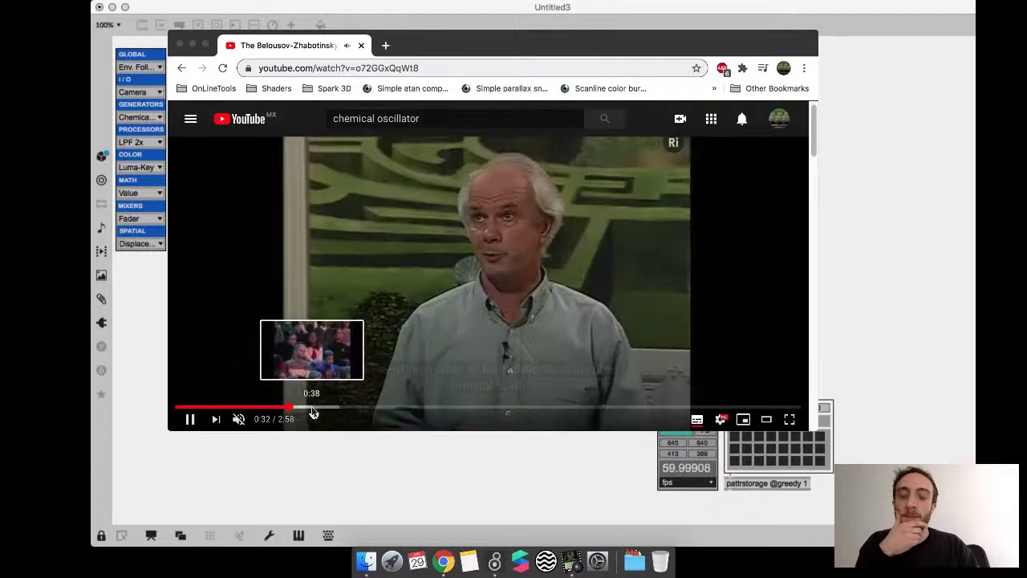
scroll(557, 210, down, 3)
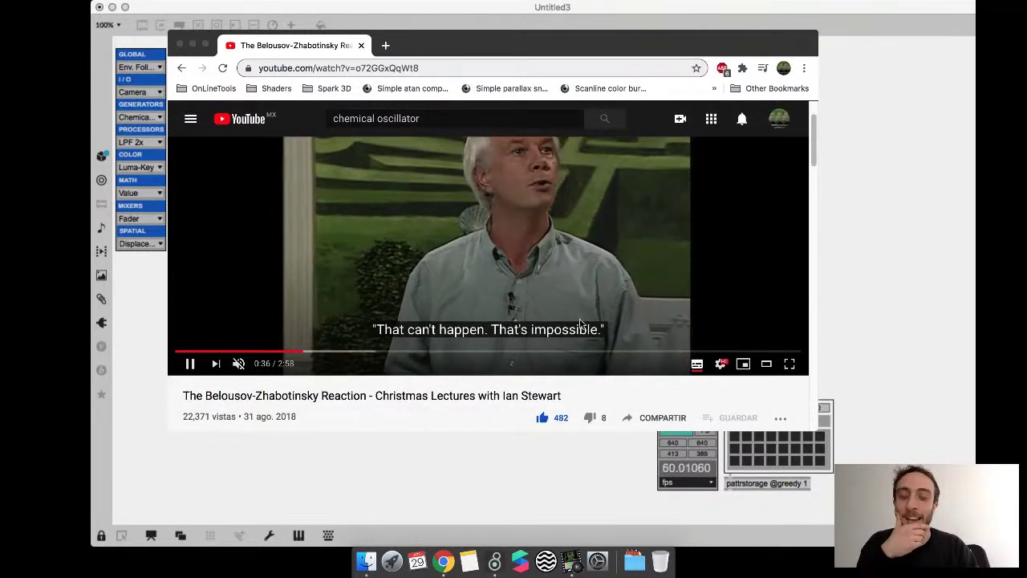
scroll(586, 316, up, 2)
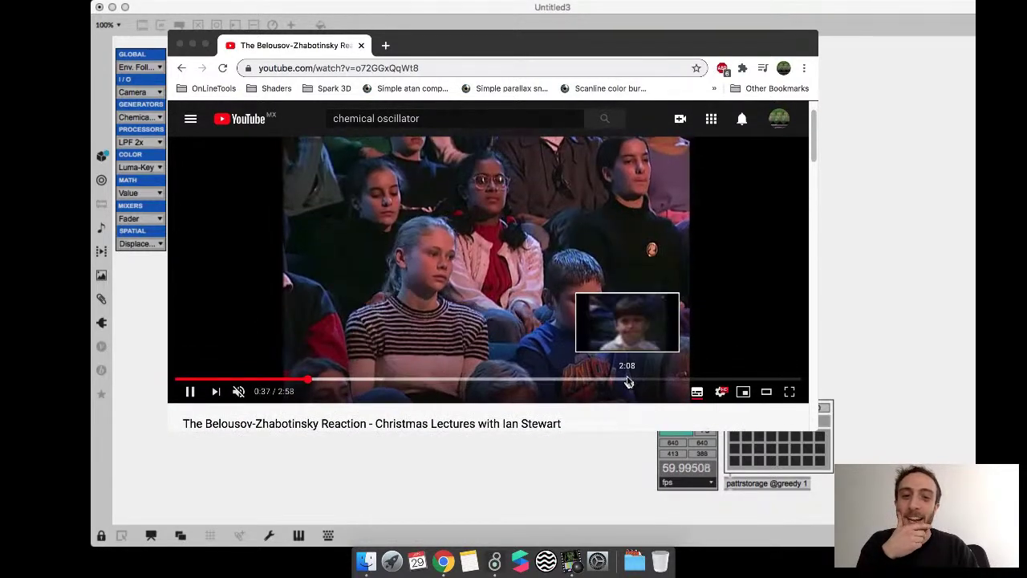
drag(630, 380, 659, 380)
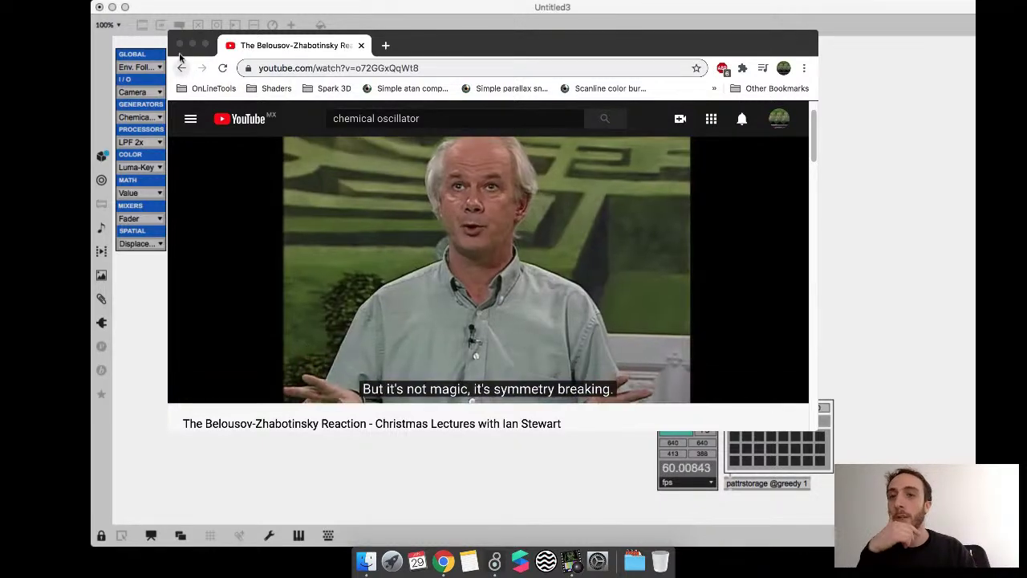
key(super+Tab)
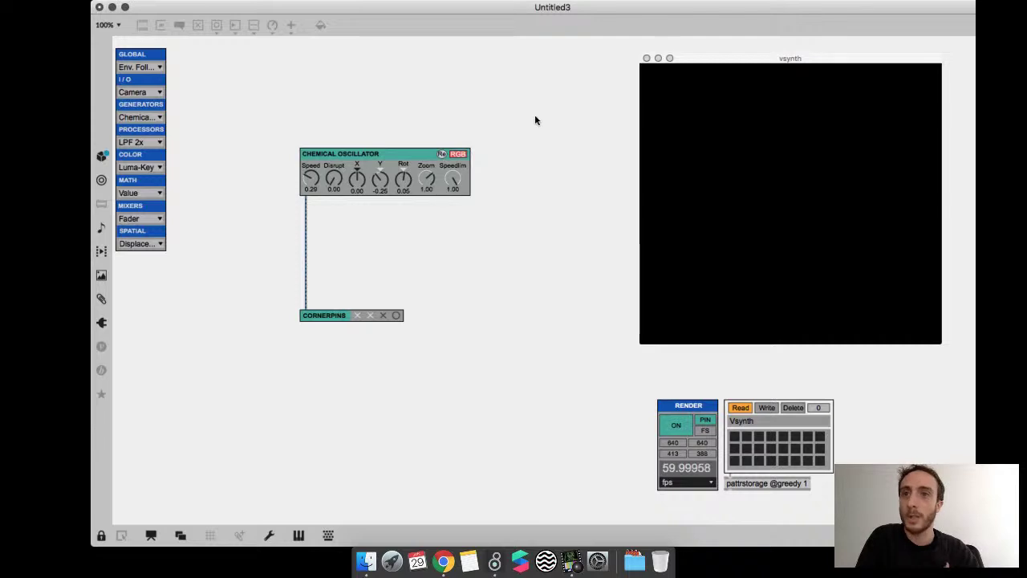
- Unlock the patch and examine the Chemical Oscillator's knobs and its Re and RGB controls up close
key(super+e)
key(super+equal)
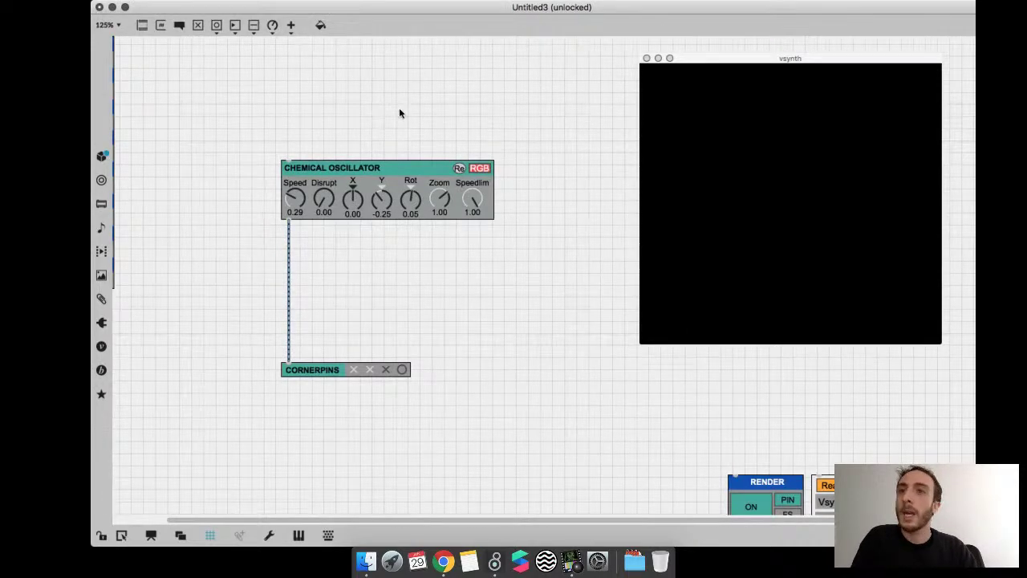
key(super+e)
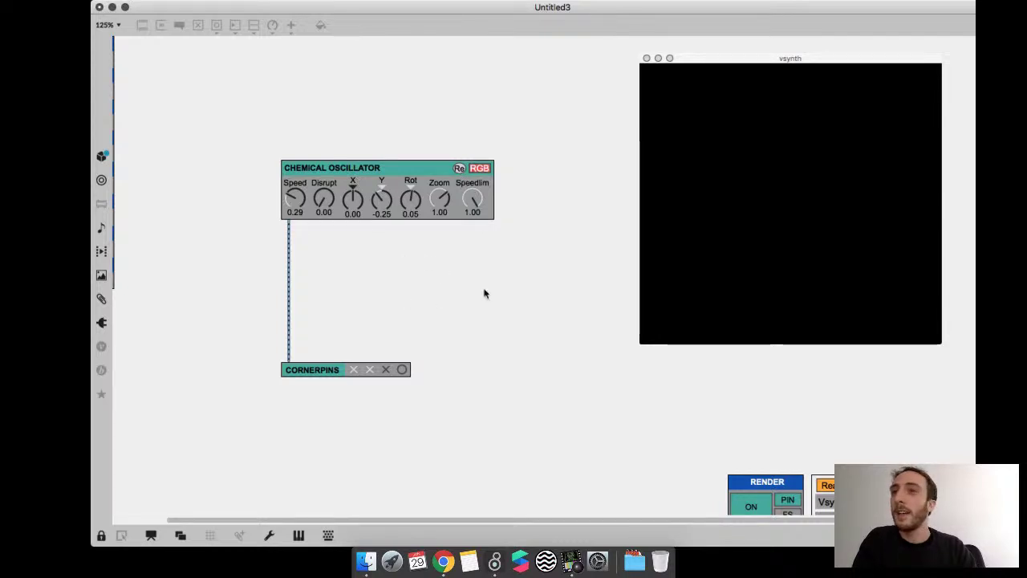
key(super+e)
key(super+equal)
key(super+equal)
key(super+equal)
key(super+equal)
scroll(453, 194, left, 3)
scroll(453, 194, up, 2)
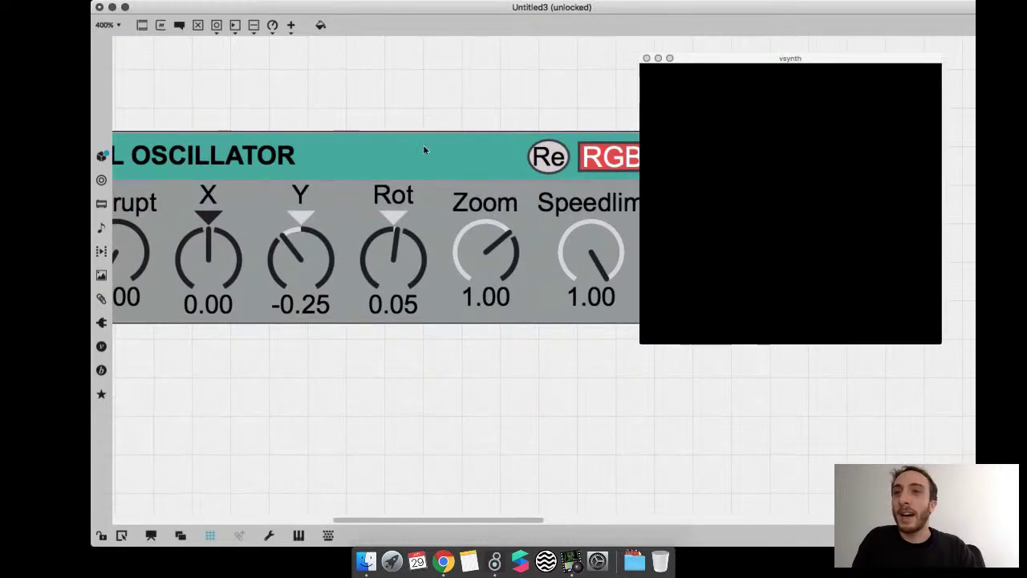
scroll(423, 144, down, 3)
scroll(423, 145, left, 2)
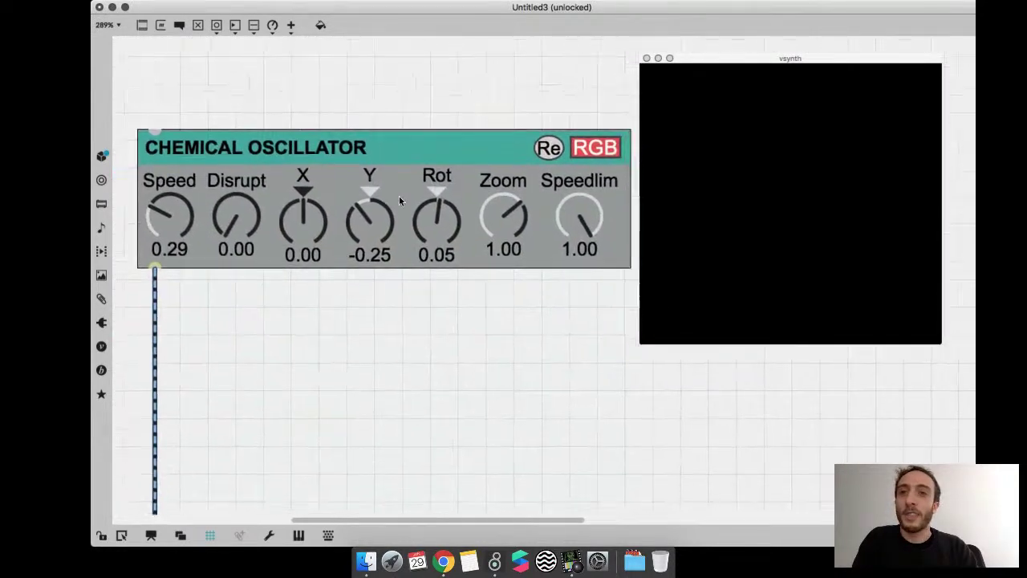
scroll(399, 199, down, 2)
scroll(399, 200, right, 1)
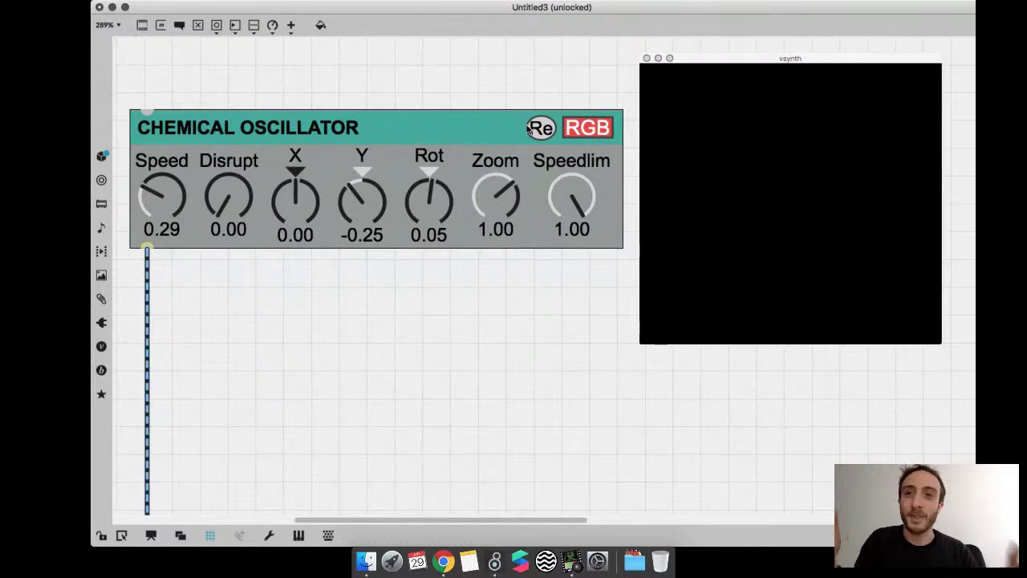
- Move the Cornerpins module up so that it sits just beneath the Chemical Oscillator
scroll(281, 367, down, 5)
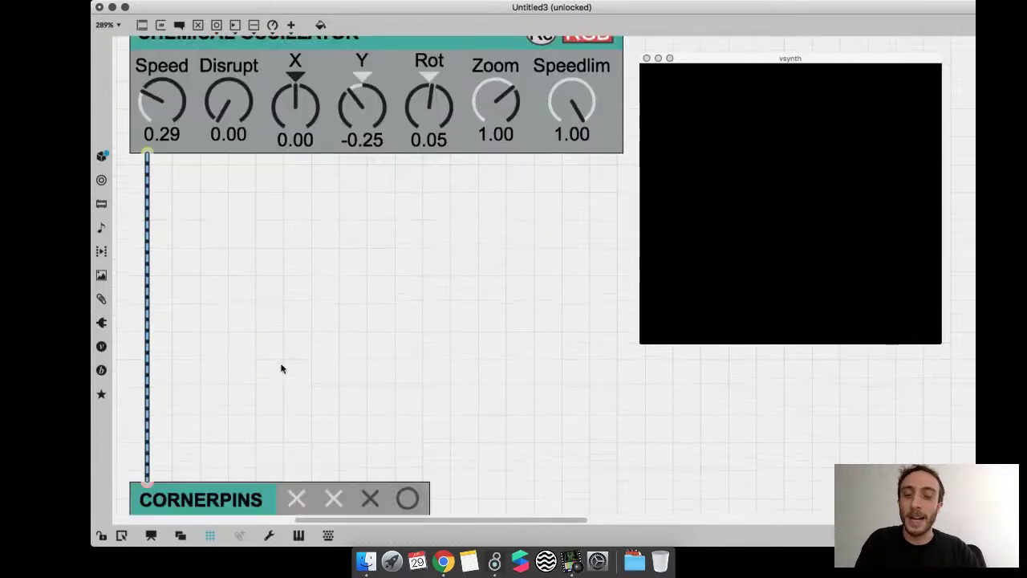
drag(314, 488, 316, 257)
scroll(324, 269, up, 5)
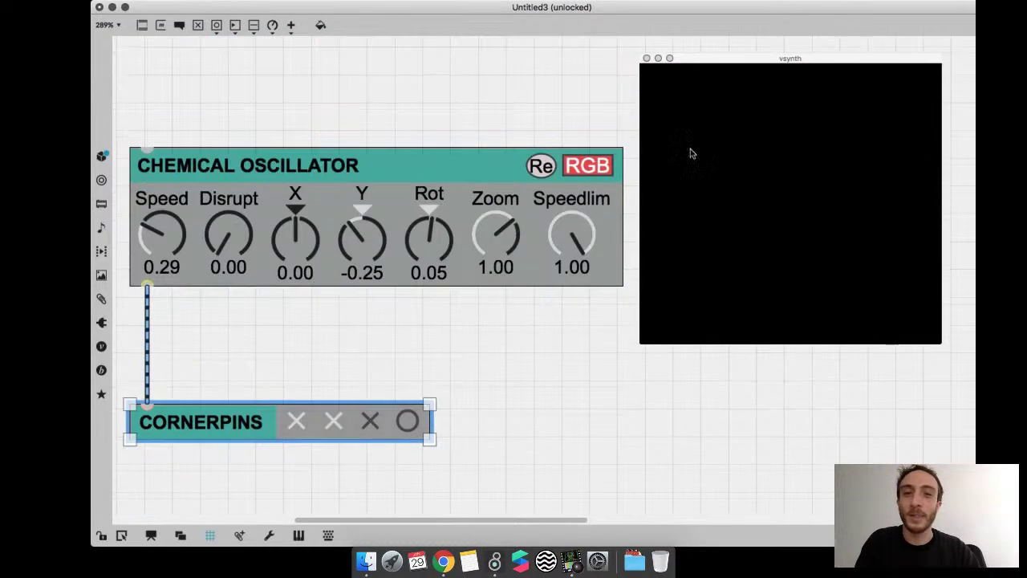
- Move the vsynth output window so that it sits beside the Chemical Oscillator module
drag(766, 58, 800, 48)
click(538, 110)
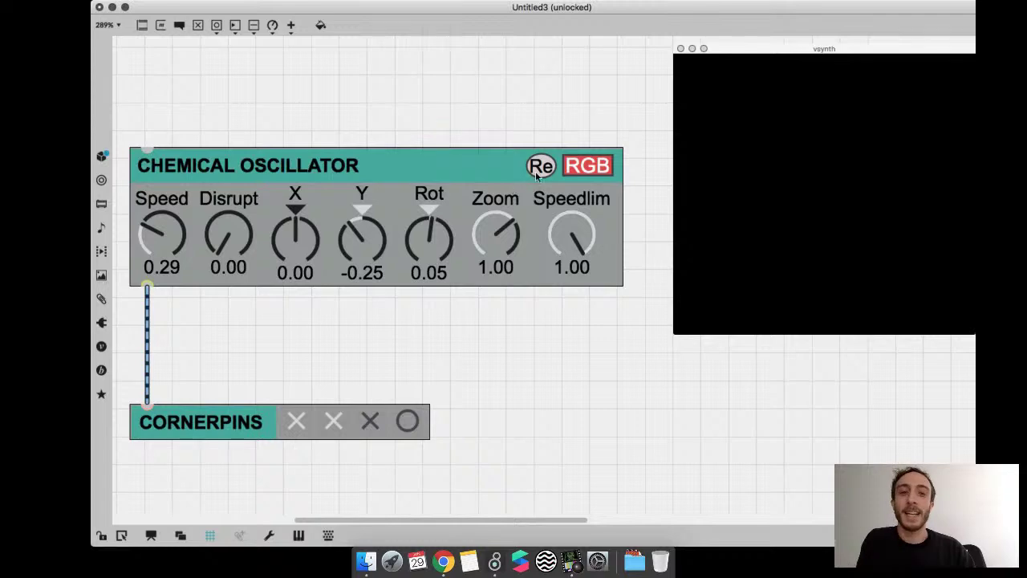
drag(804, 51, 771, 75)
- Lock the patch, restart the Chemical Oscillator and raise its Disrupt to 0.06
key(super+e)
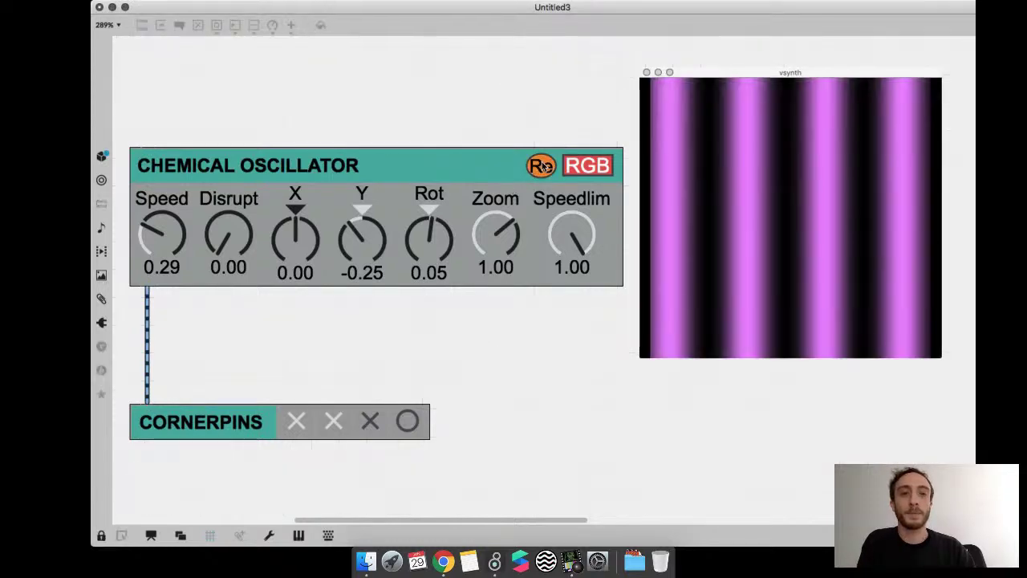
click(541, 165)
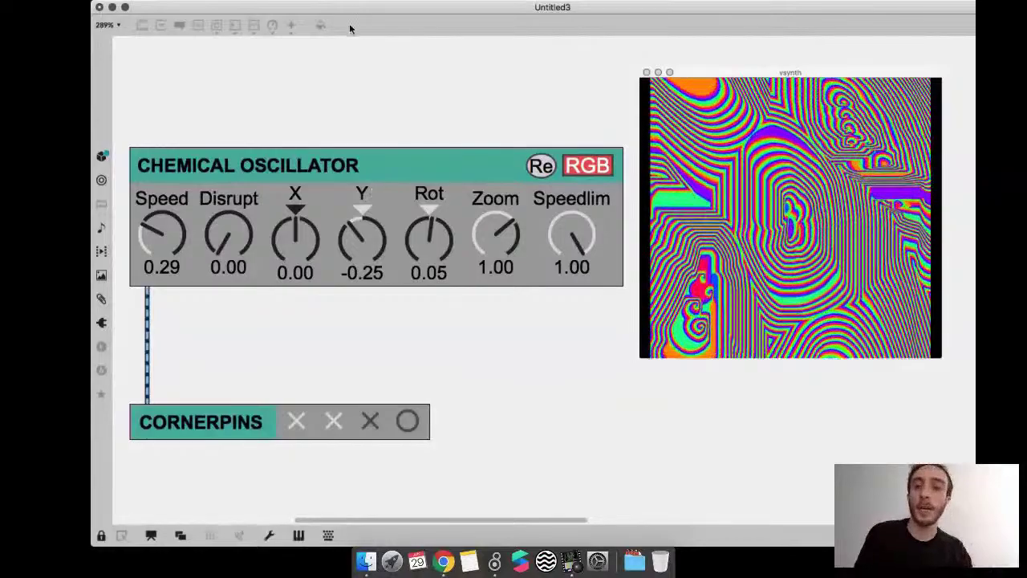
mouse_move(215, 242)
mouse_down()
mouse_move(217, 211)
mouse_move(217, 232)
mouse_up()
- Unlock the patch, add a Camera module and connect its output to the Chemical Oscillator, repositioning the oscillator beneath it
key(super+e)
key(super+minus)
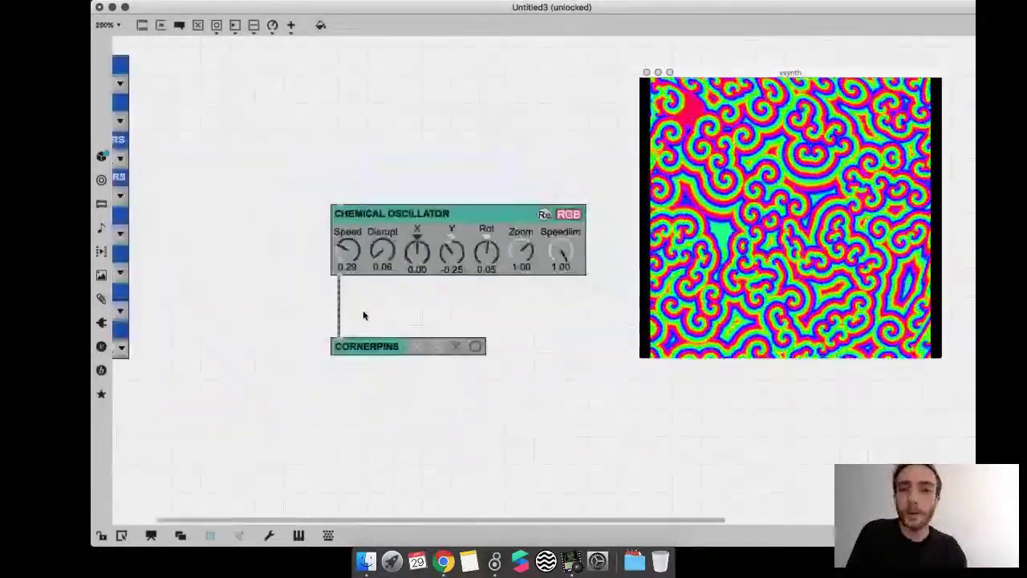
click(153, 122)
click(148, 138)
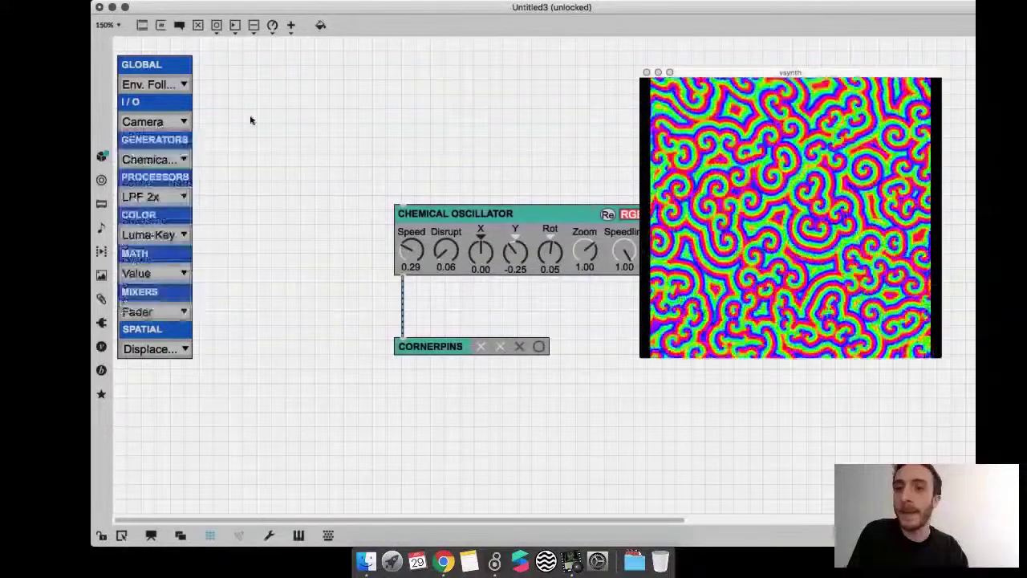
click(419, 157)
drag(393, 147, 444, 233)
drag(394, 253, 324, 277)
- Lock the patch, turn the camera on and restart the Chemical Oscillator several times from the camera image
key(super+e)
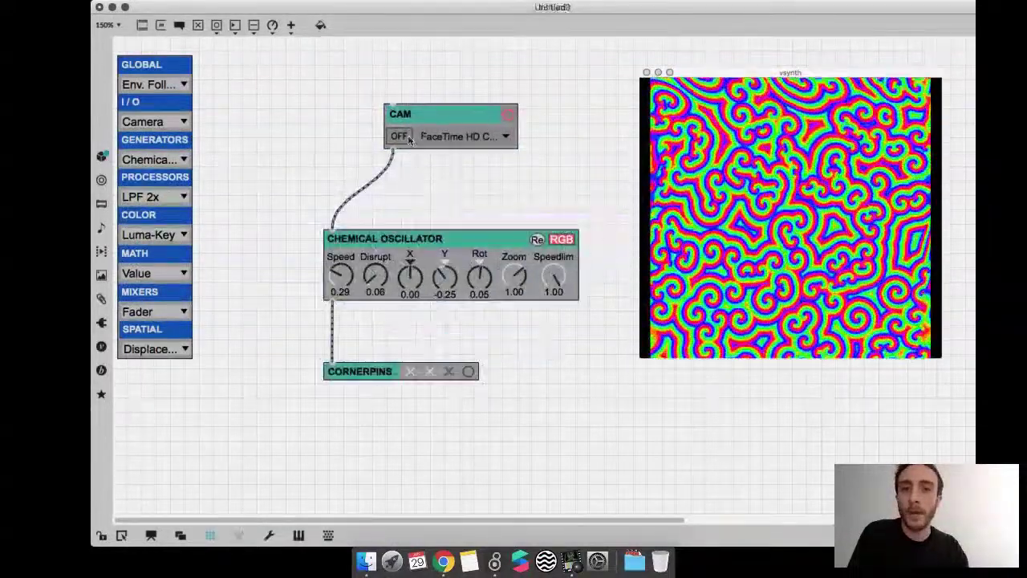
click(400, 137)
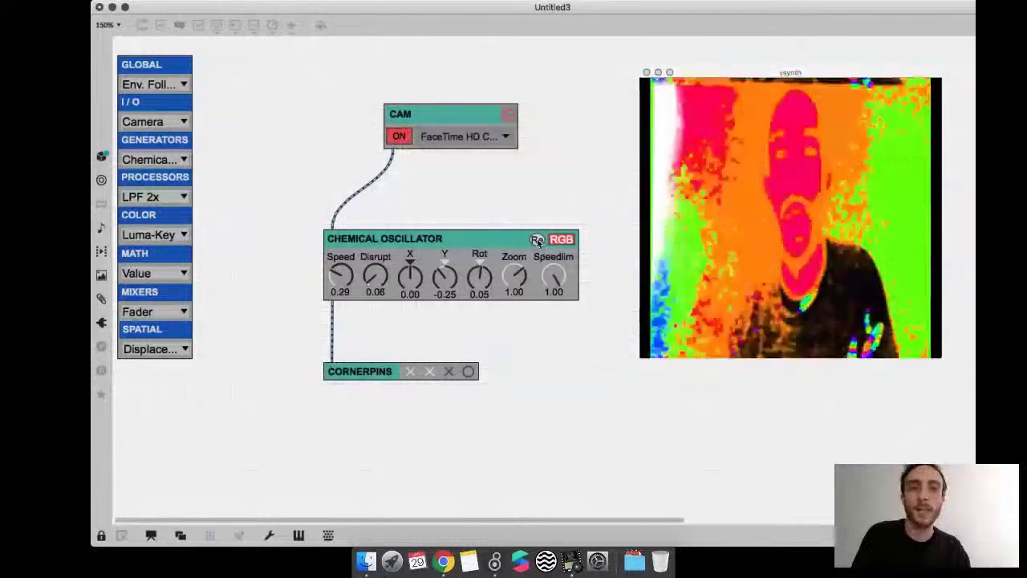
click(537, 240)
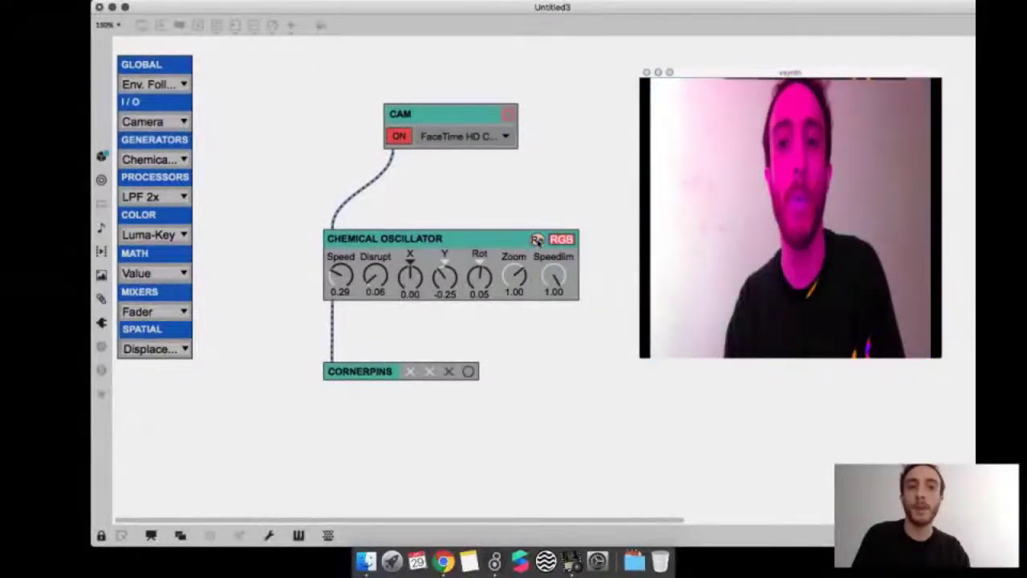
click(537, 240)
click(537, 240)
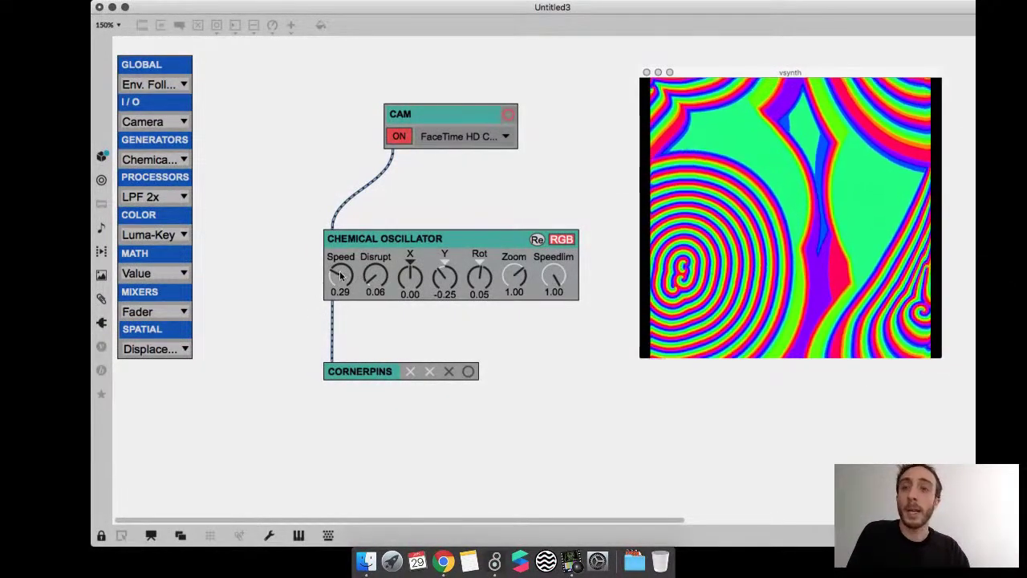
- Raise the Chemical Oscillator's Disrupt to 0.25 and bring its Speed to 0.14
mouse_move(375, 279)
mouse_down()
mouse_move(377, 239)
mouse_move(365, 280)
mouse_up()
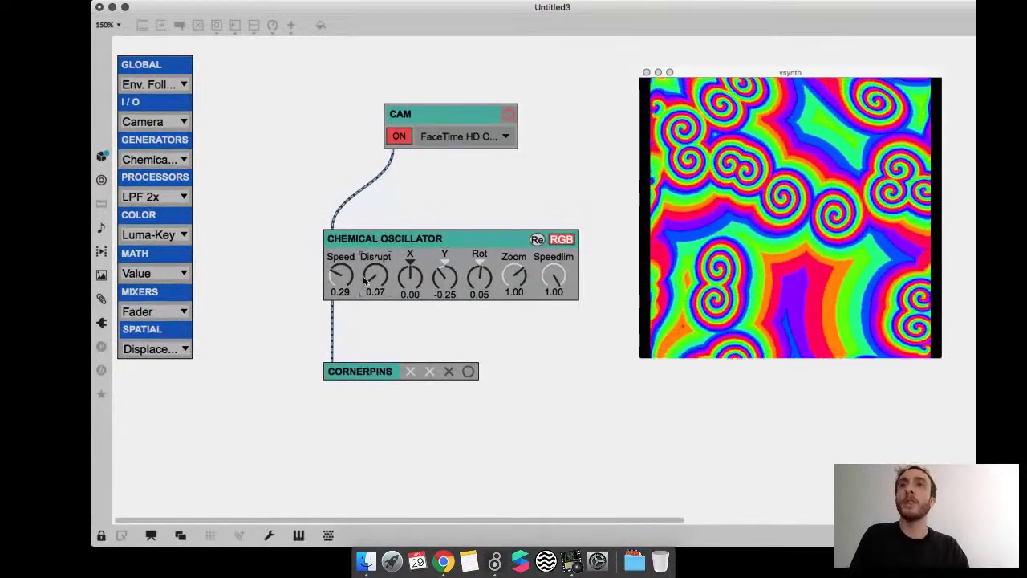
mouse_move(365, 279)
mouse_down()
mouse_move(367, 229)
mouse_move(365, 267)
mouse_up()
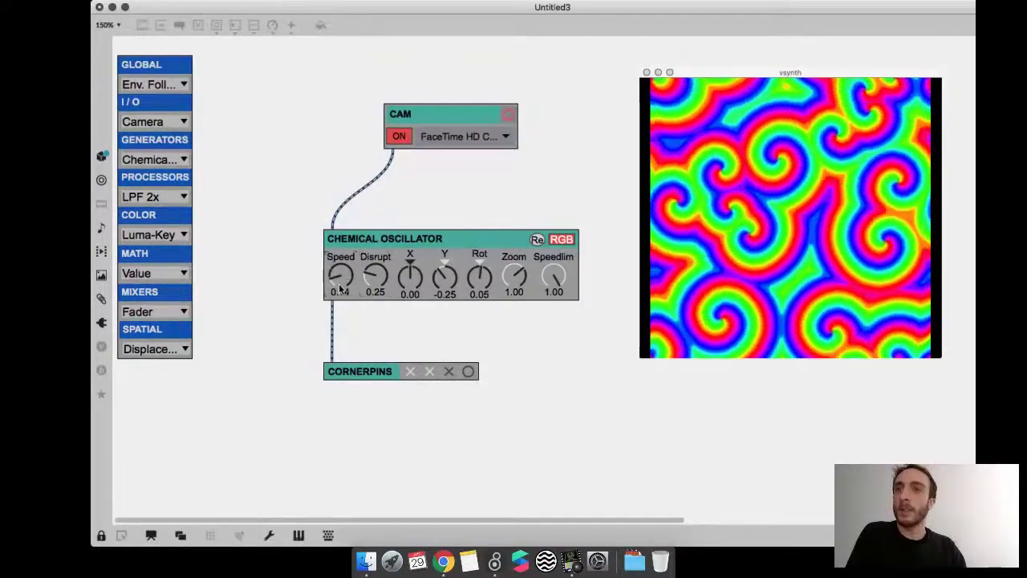
drag(341, 293, 341, 294)
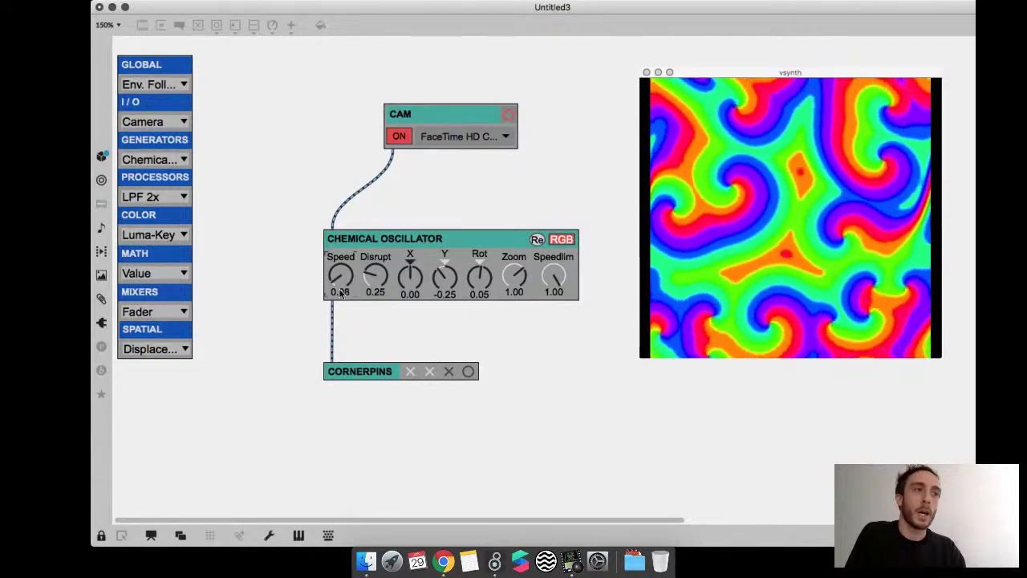
mouse_move(340, 293)
mouse_down()
mouse_move(346, 251)
mouse_move(337, 284)
mouse_up()
- Set X to 0.51, Y to -0.89, Rot to -0.46, Speedlim to 0.24 and Speed to 0.47 on the Chemical Oscillator
drag(409, 279, 515, 233)
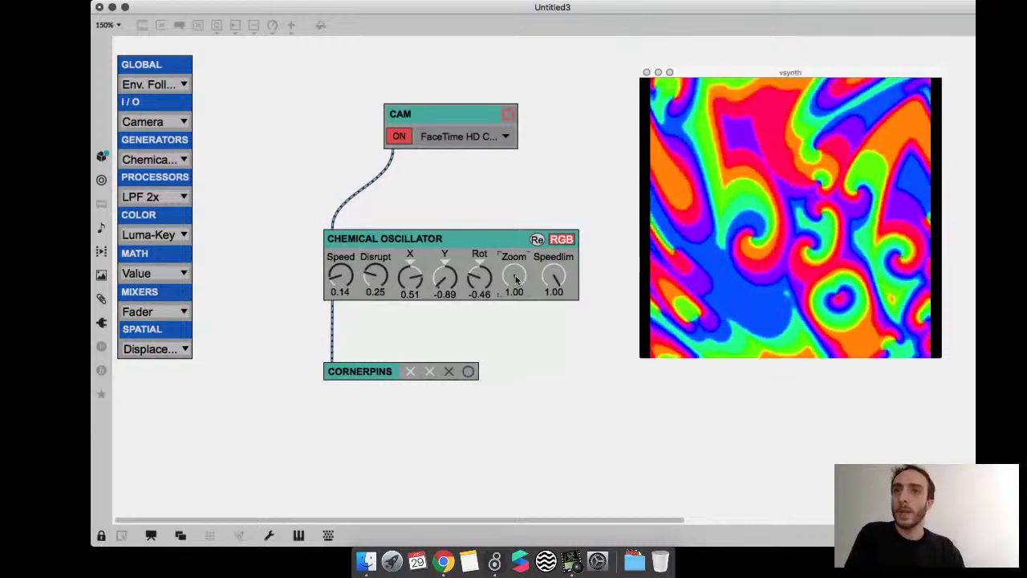
drag(555, 281, 547, 351)
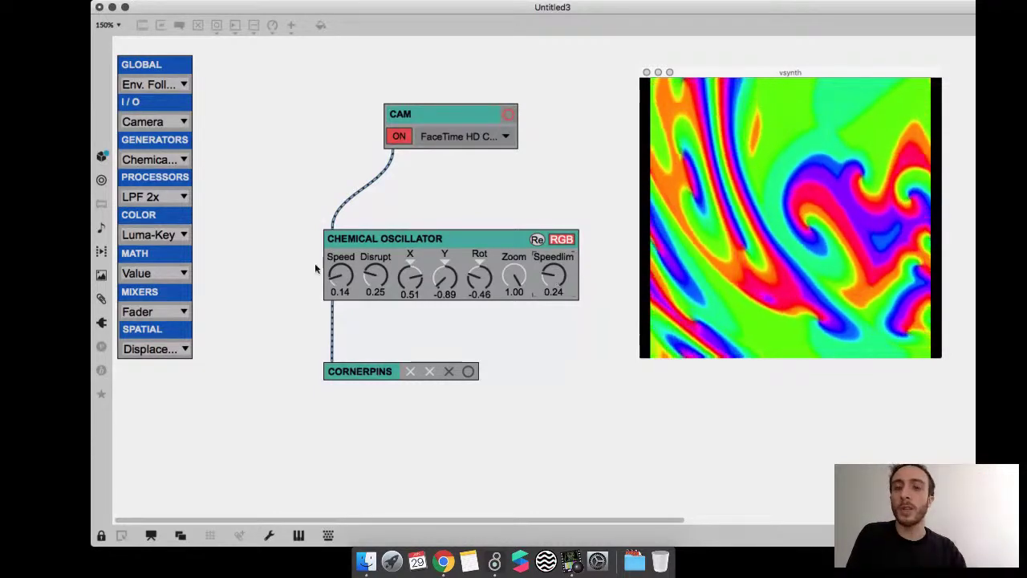
drag(349, 281, 344, 253)
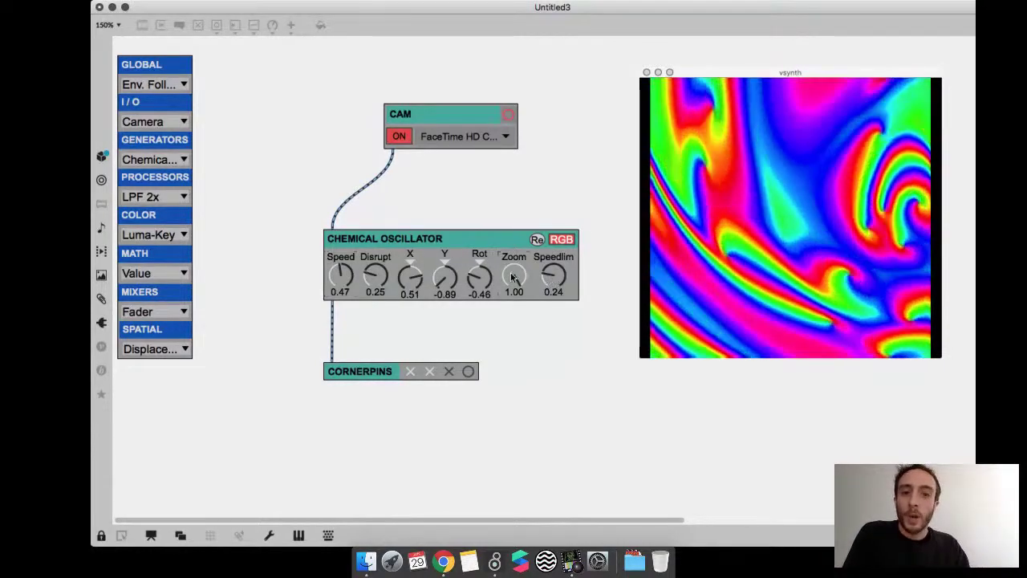
- Reset the Chemical Oscillator's Rot, Y, X, Disrupt, Speed, Speedlim and Zoom knobs to their defaults
double_click(479, 277)
double_click(445, 276)
double_click(410, 277)
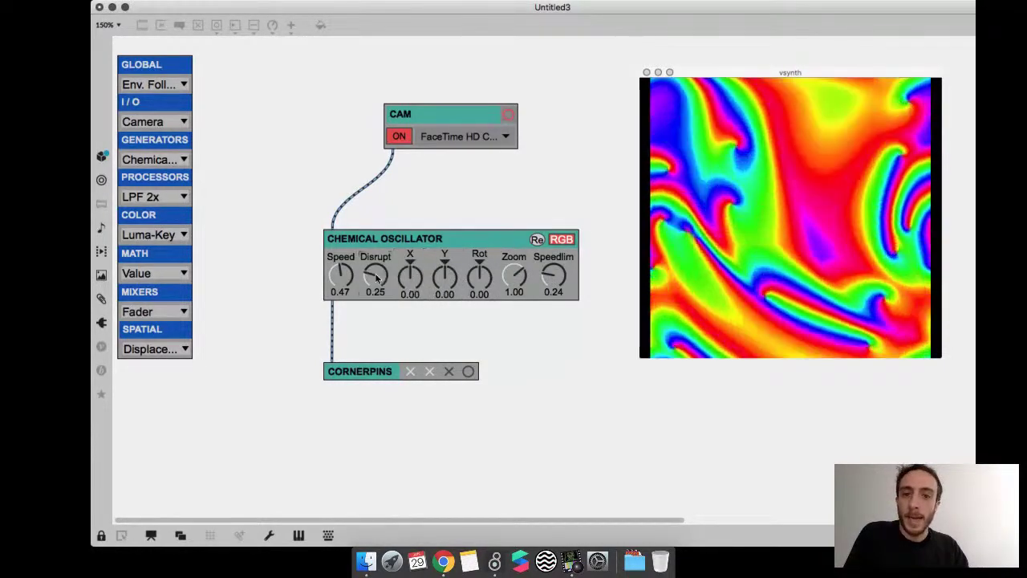
double_click(375, 277)
double_click(340, 277)
double_click(553, 276)
double_click(508, 277)
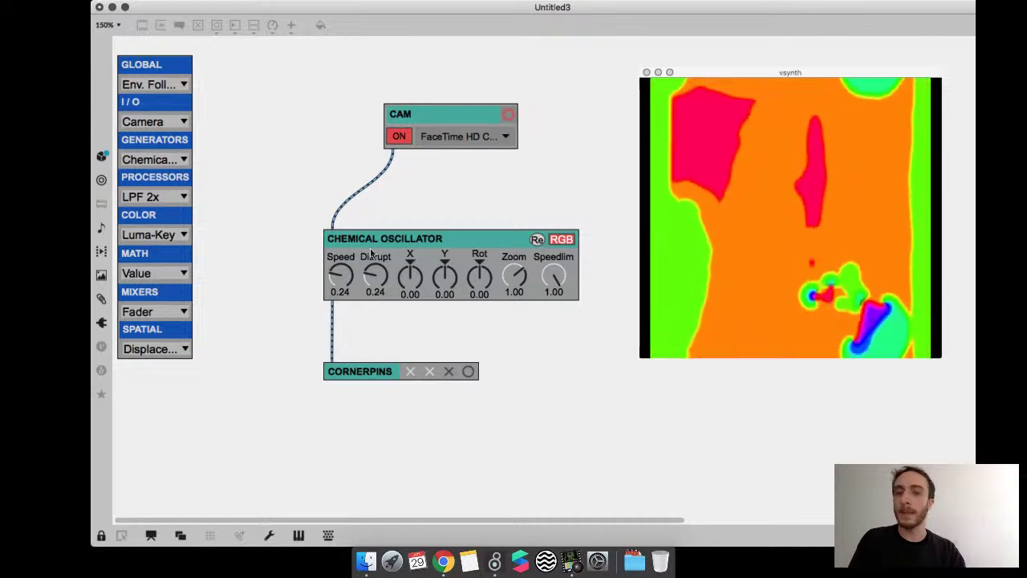
- Set Disrupt to 0.18, then unlock the patch and move the Chemical Oscillator and camera modules up and apart
drag(376, 277, 371, 298)
key(super+e)
drag(479, 276, 489, 258)
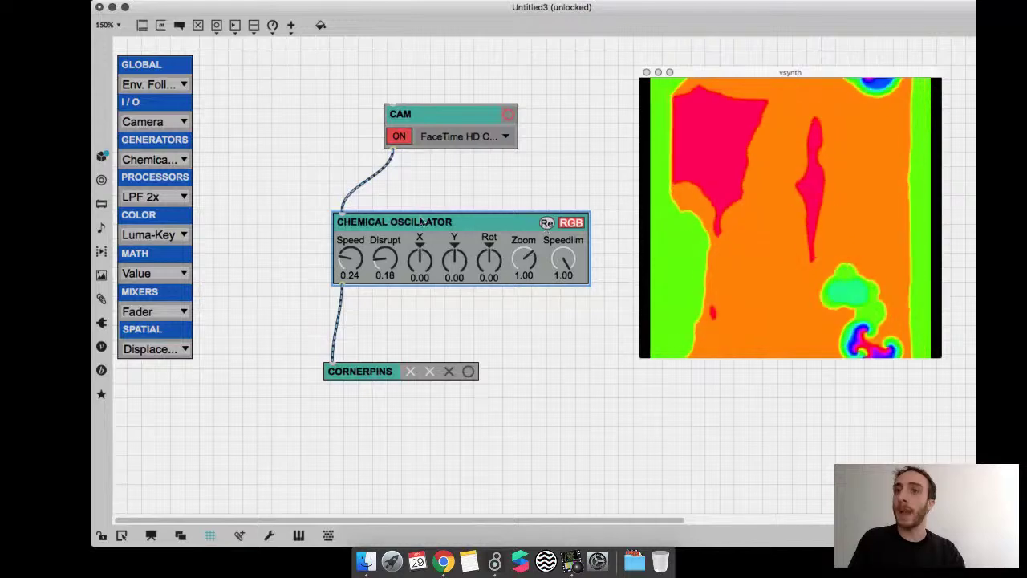
drag(484, 105, 524, 77)
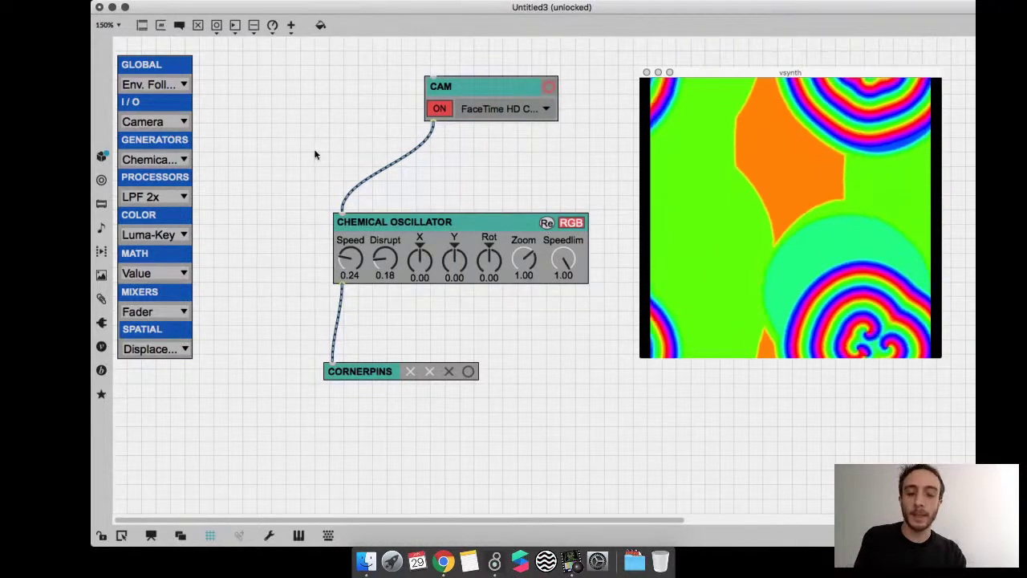
- Try restarting the Chemical Oscillator with a connected "bang" message, and delete the message
text(nbang)
drag(321, 170, 344, 211)
super+click(345, 164)
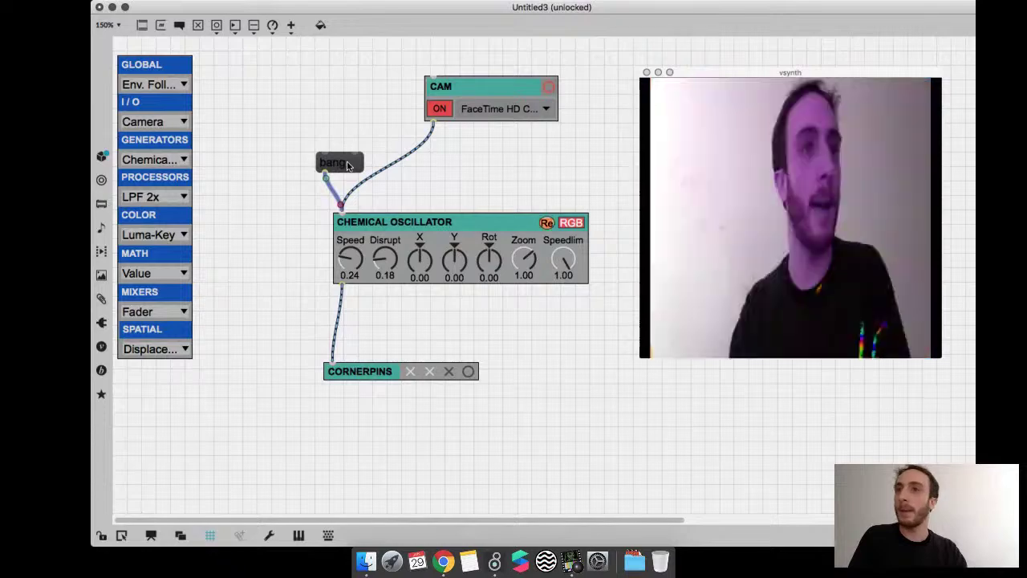
click(342, 163)
key(BackSpace)
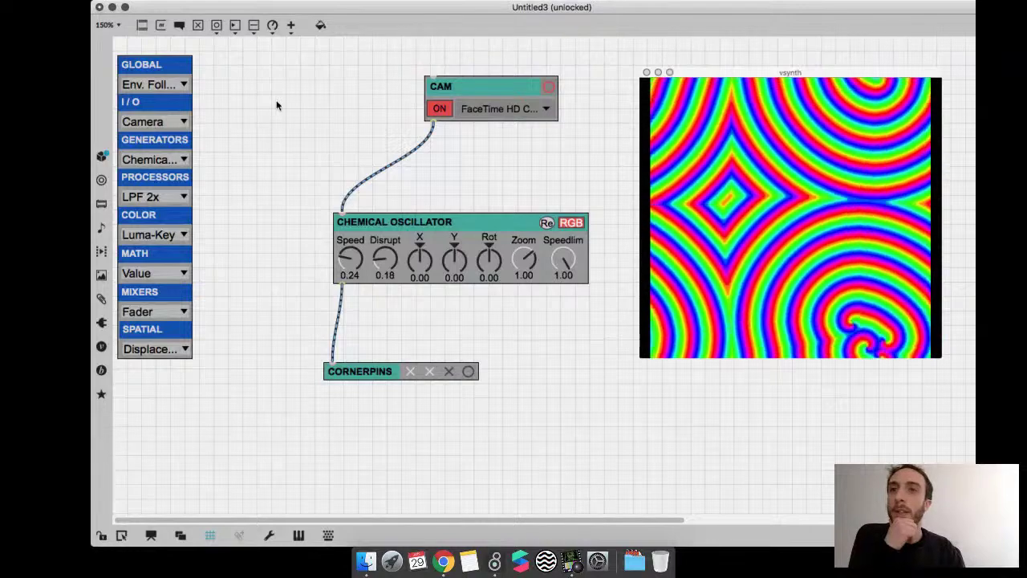
- Paste the vs_spacebang snippet from Vsynth's Xtras into the empty space beside the camera module
right_click(276, 102)
mouse_move(332, 216)
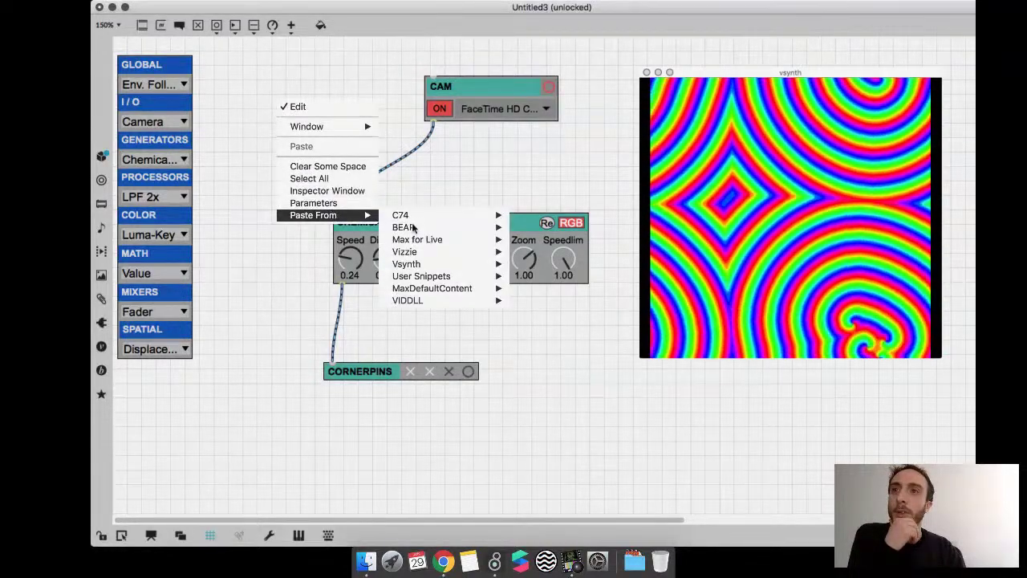
mouse_move(433, 264)
mouse_move(642, 337)
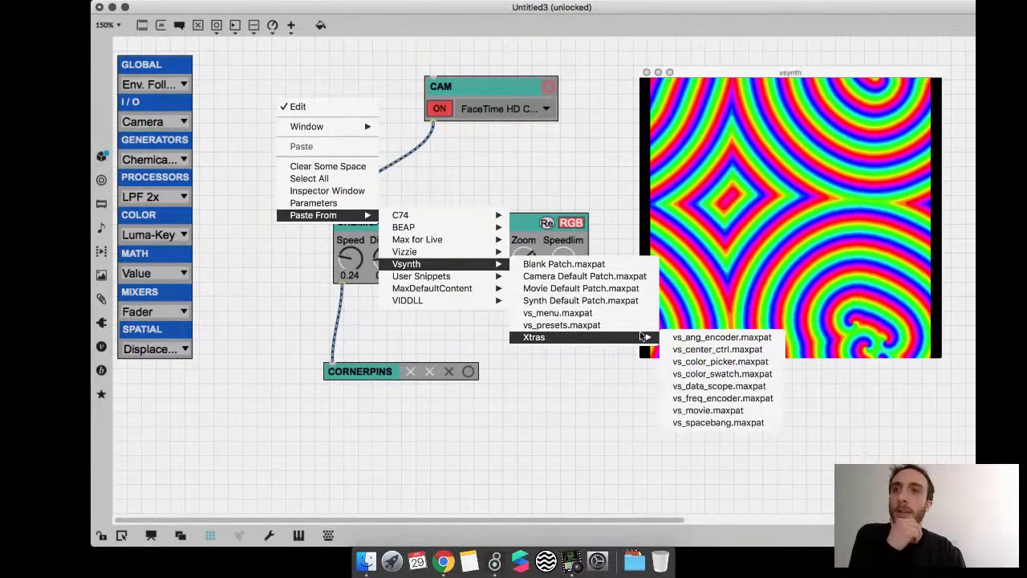
click(740, 422)
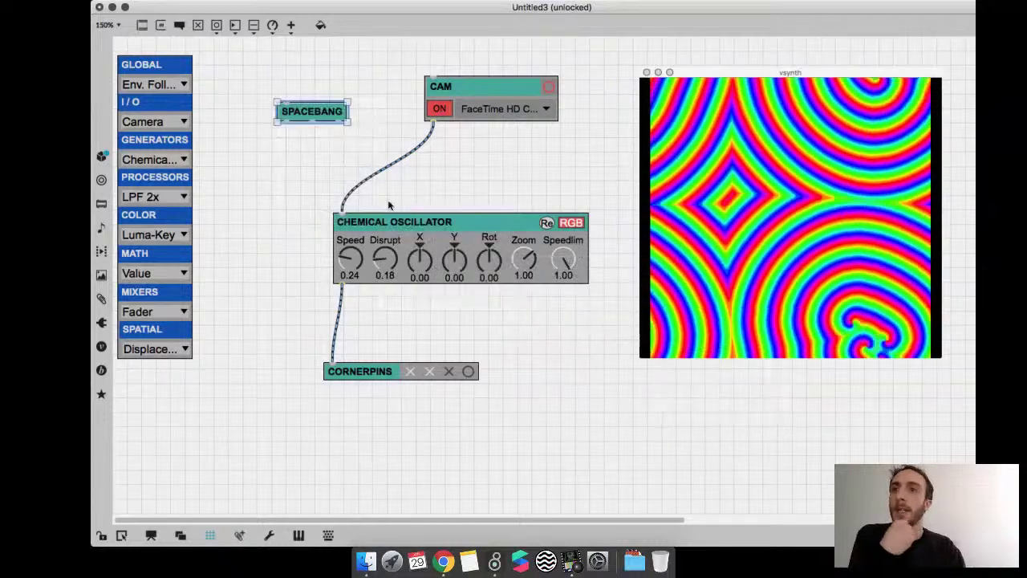
- Place the Spacebang module above the Chemical Oscillator, connect its Bang outlet to the oscillator's inlet and trigger a restart
drag(331, 115, 322, 125)
click(296, 153)
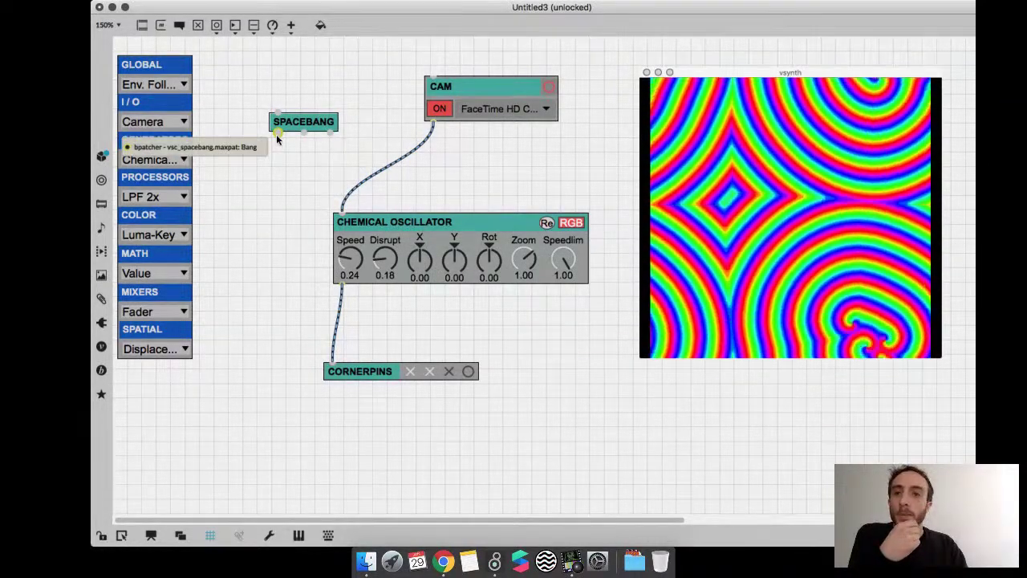
drag(277, 135, 281, 147)
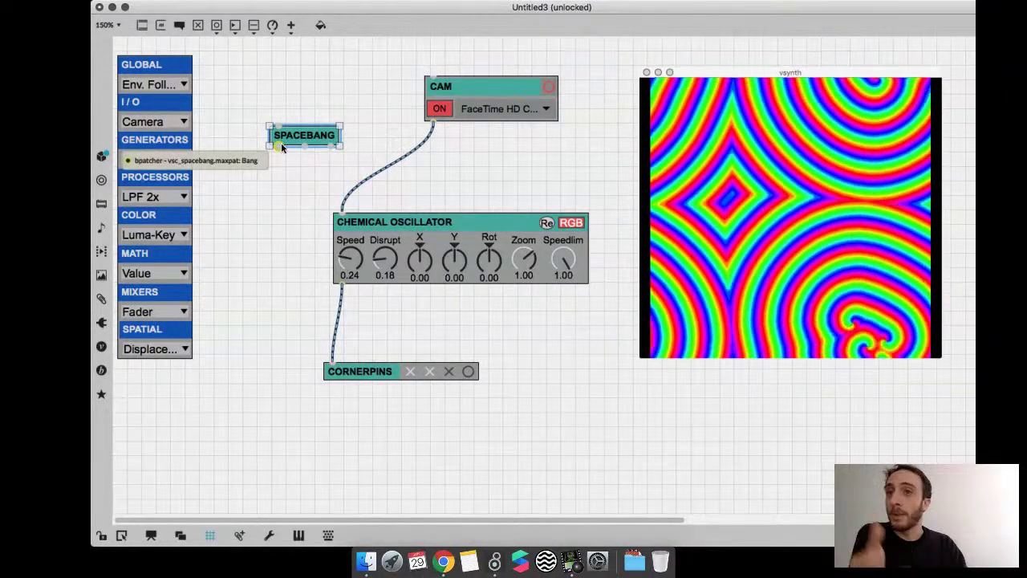
drag(281, 144, 341, 206)
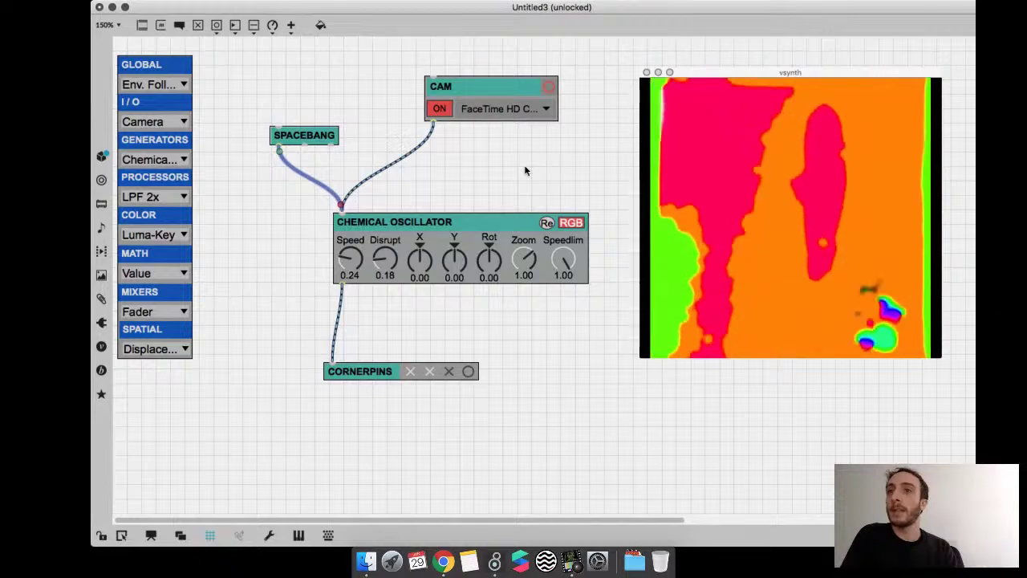
key(space)
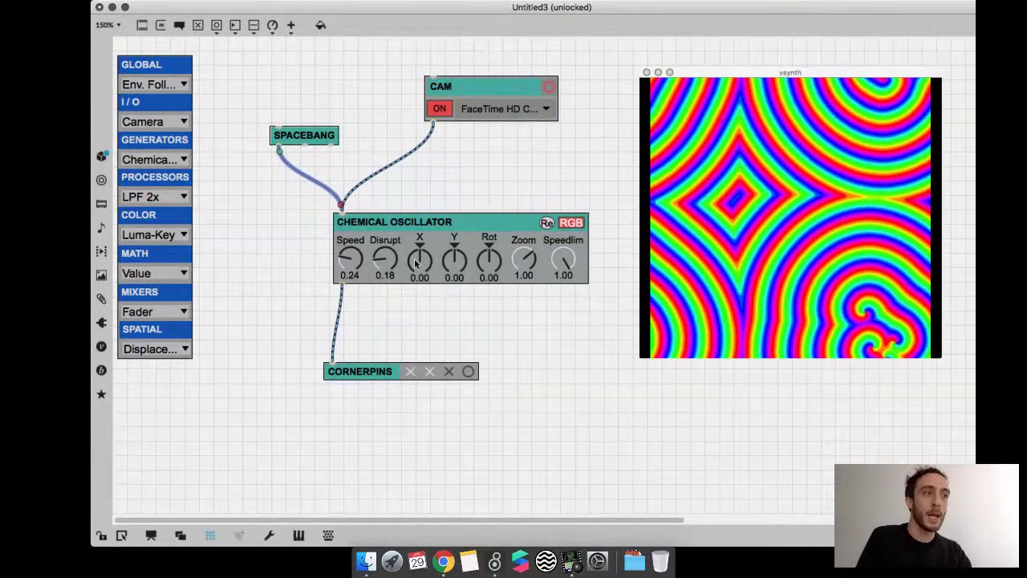
- Delete the Chemical Oscillator and Spacebang modules from the patch
click(393, 222)
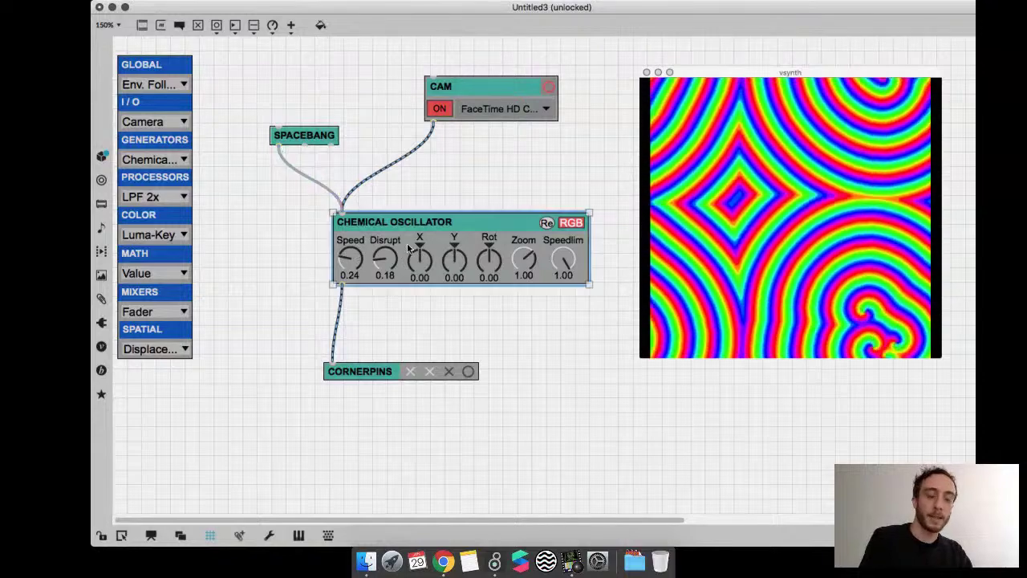
key(Delete)
click(304, 135)
key(Delete)
- Spread the camera and Cornerpins modules apart vertically to leave working space between them
drag(480, 87, 356, 72)
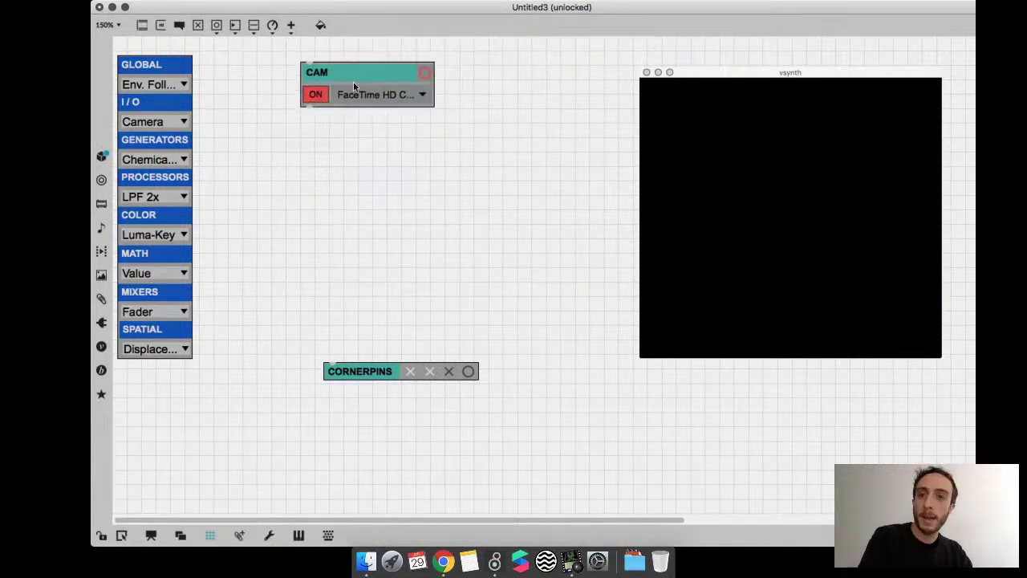
drag(390, 384, 380, 477)
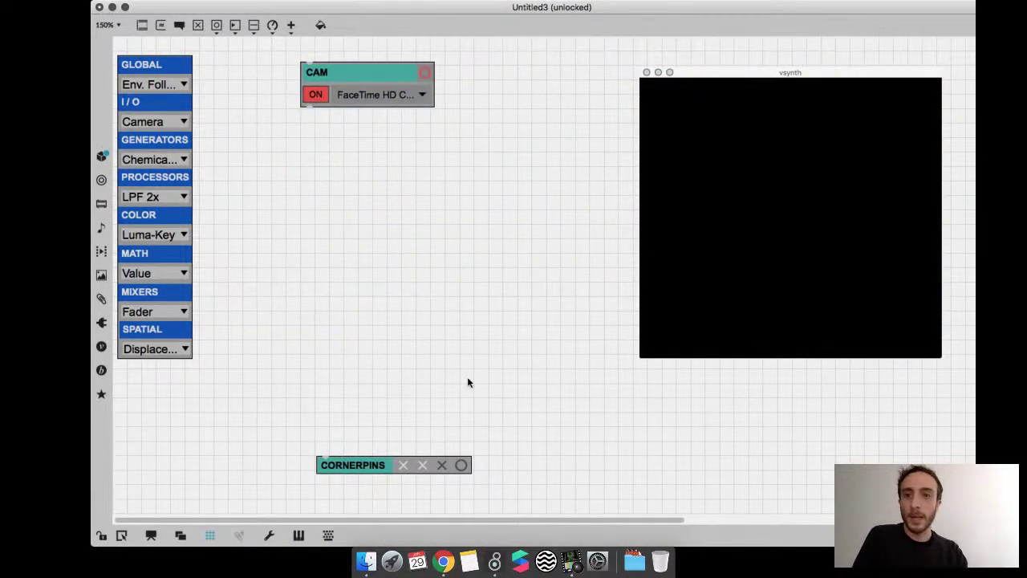
key(super+minus)
drag(329, 91, 379, 99)
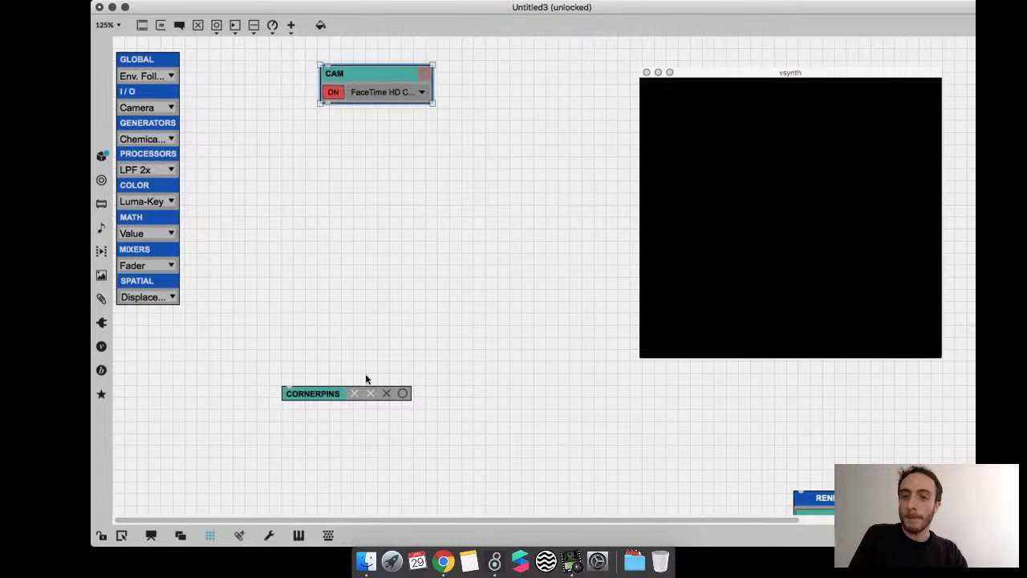
drag(358, 393, 411, 431)
drag(402, 104, 361, 107)
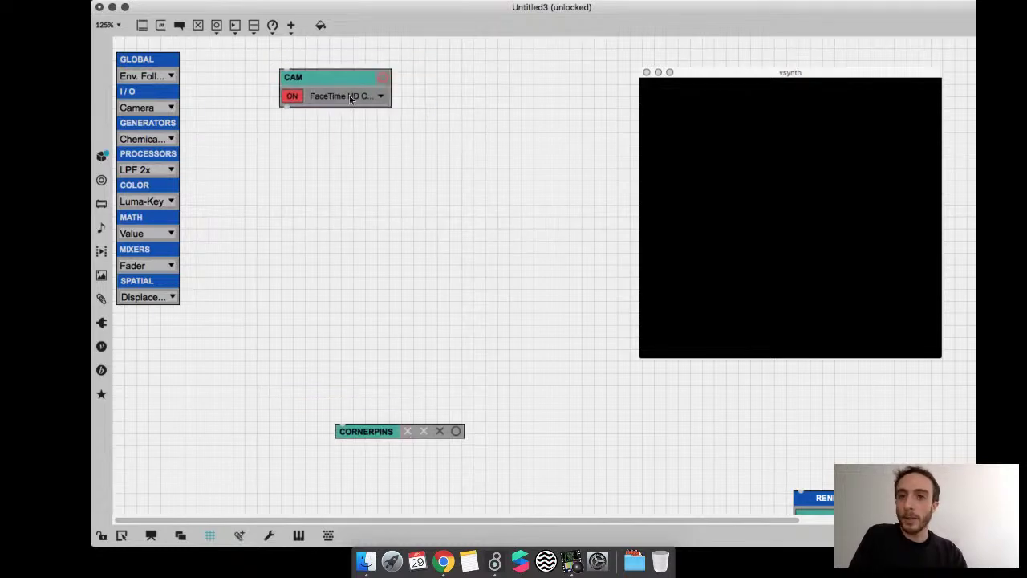
- Add a Luma-Key color module beneath the camera and connect the camera's output to its first inlet
click(158, 201)
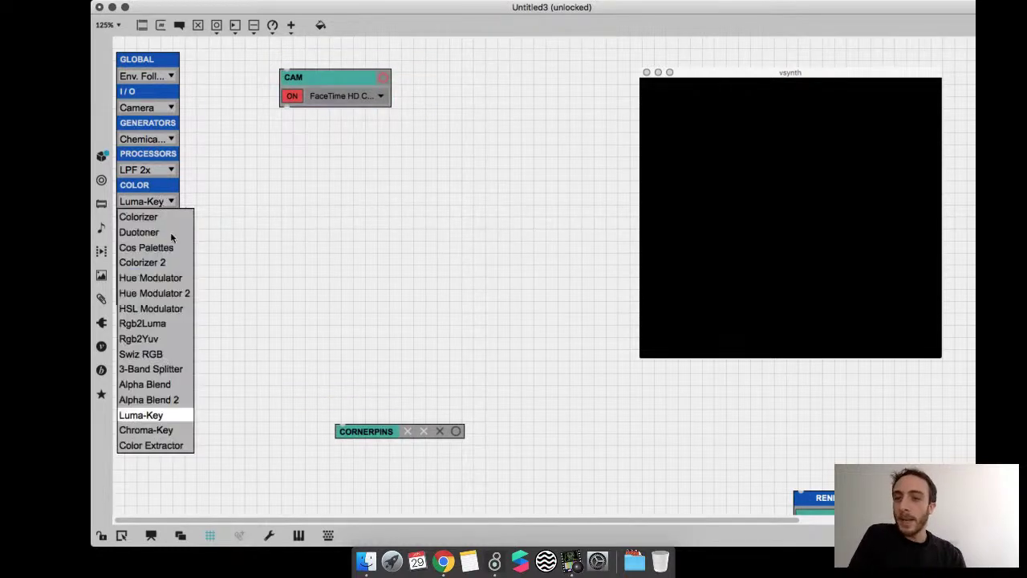
click(142, 412)
drag(216, 47, 289, 193)
drag(286, 105, 296, 208)
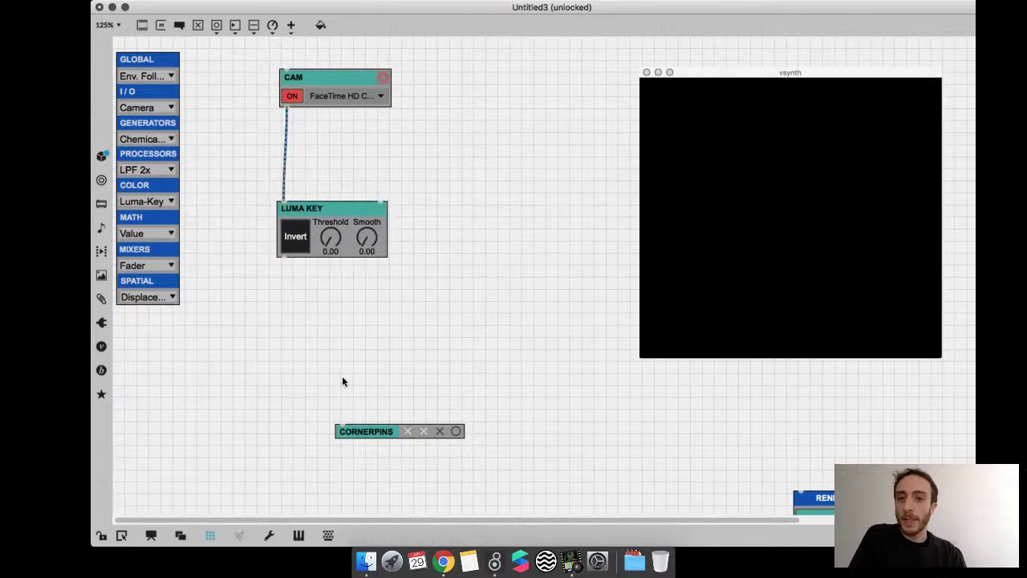
- Connect the Luma Key's output to the Cornerpins inlet and position the Luma Key between the camera and Cornerpins
drag(283, 257, 340, 426)
drag(321, 208, 351, 268)
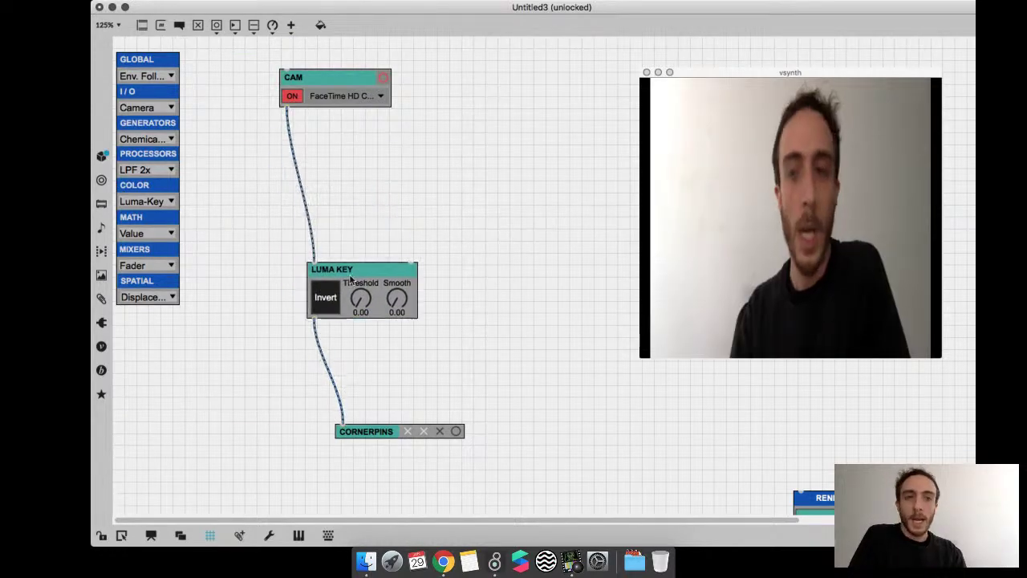
click(373, 170)
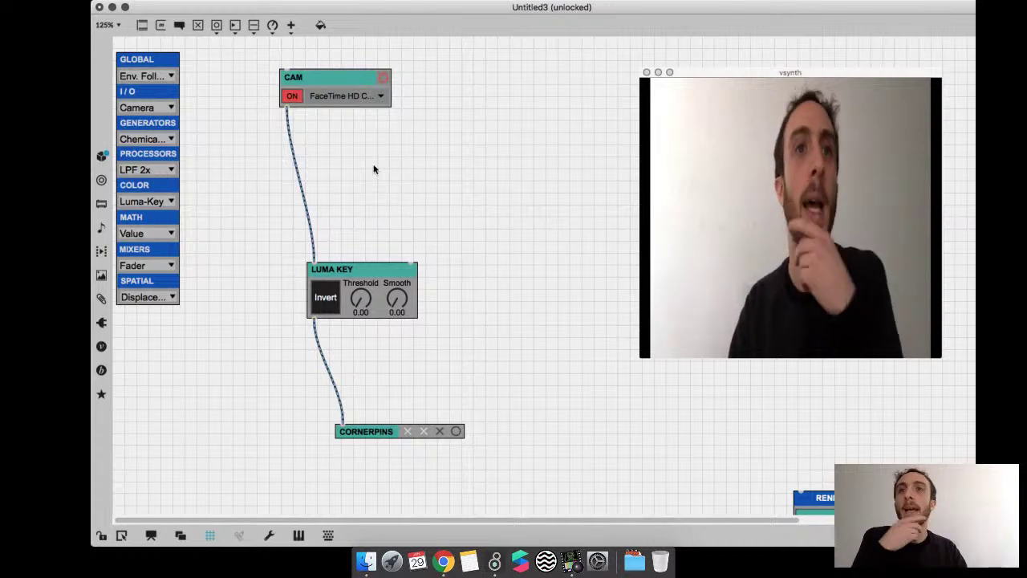
mouse_move(357, 296)
mouse_down()
mouse_move(345, 272)
mouse_move(341, 286)
mouse_up()
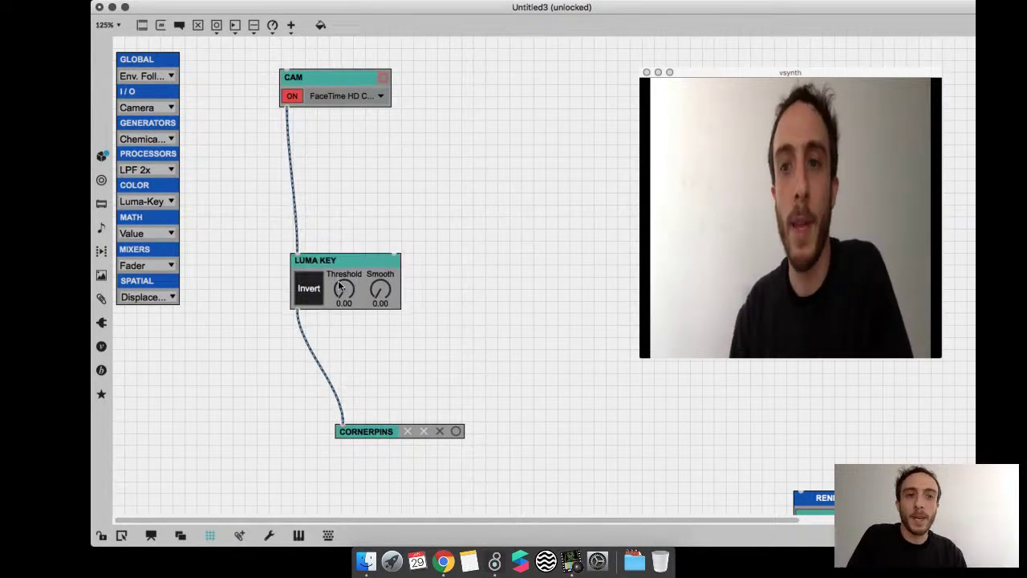
click(353, 195)
- Add a Displacement module beside the Luma Key and wire it as a feedback loop from the Luma Key's output to its second inlet
click(172, 297)
click(168, 311)
drag(241, 46, 482, 234)
drag(297, 313, 428, 226)
drag(429, 283, 426, 282)
- Lock the patch, turn on the Luma Key's Invert and set its threshold to 0.46
key(super+e)
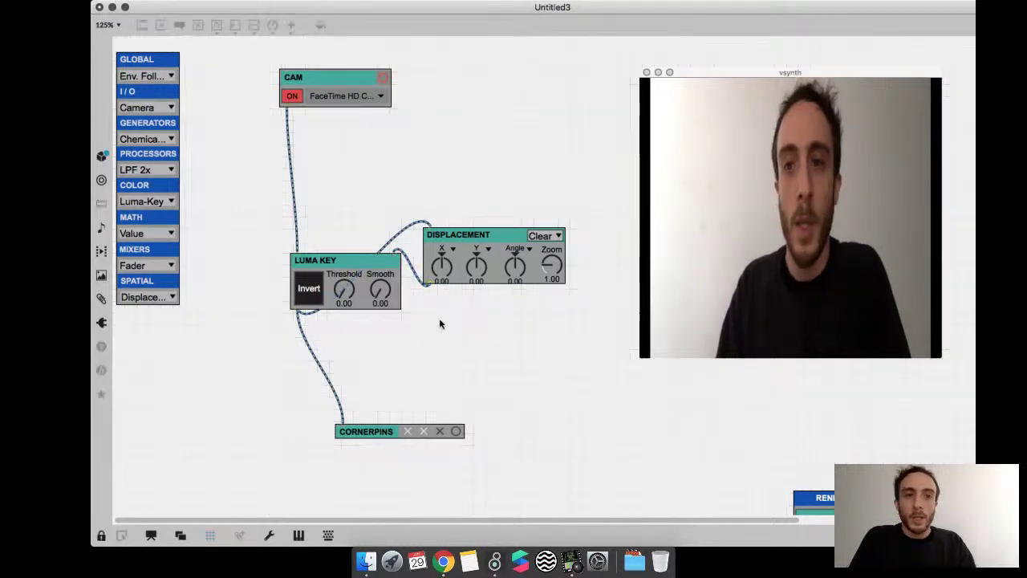
click(309, 289)
drag(344, 293, 340, 252)
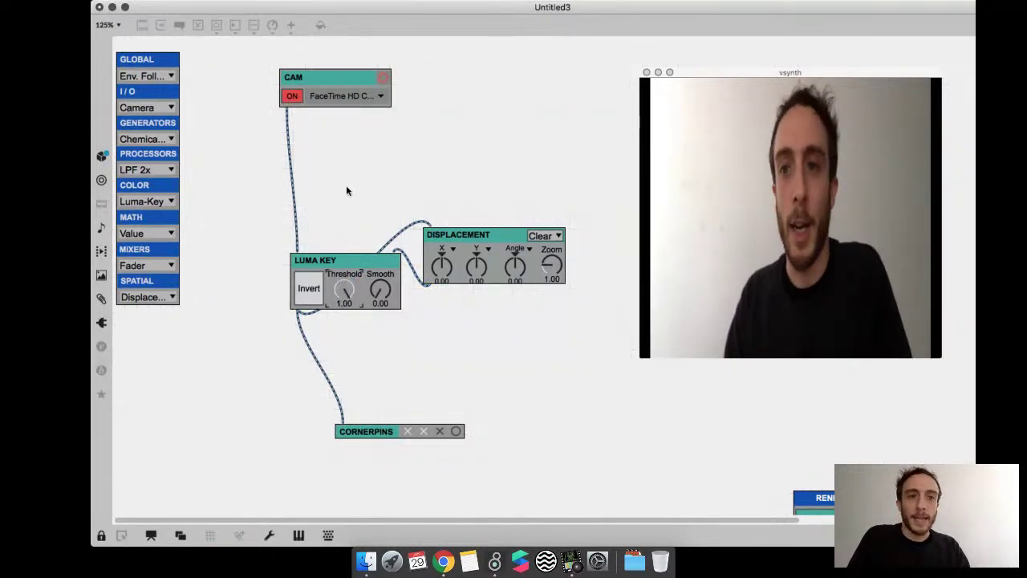
drag(343, 195, 344, 234)
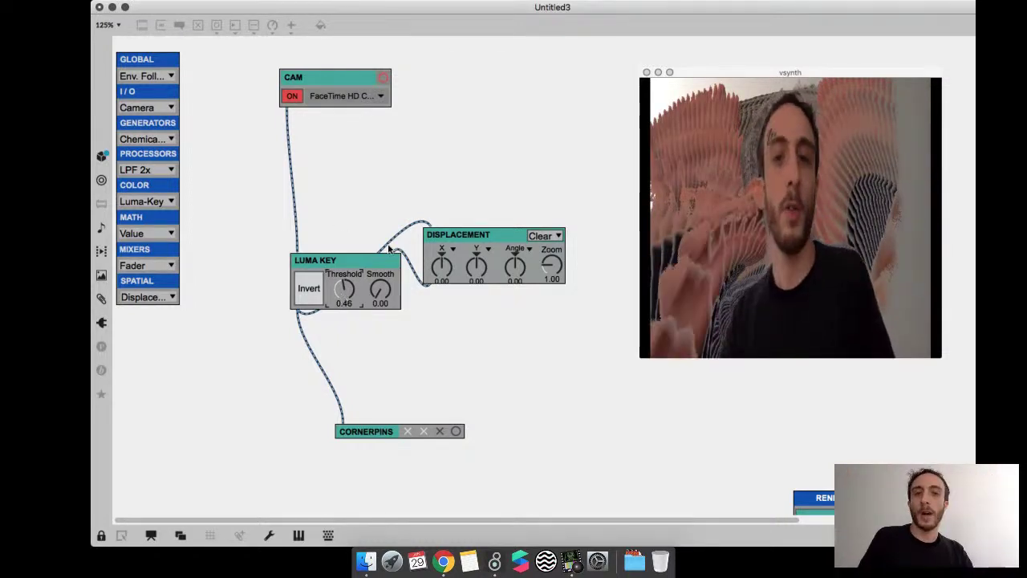
- Set the Displacement zoom to 0.97 and try a rotation angle of -2.83 in the feedback
drag(562, 267, 558, 268)
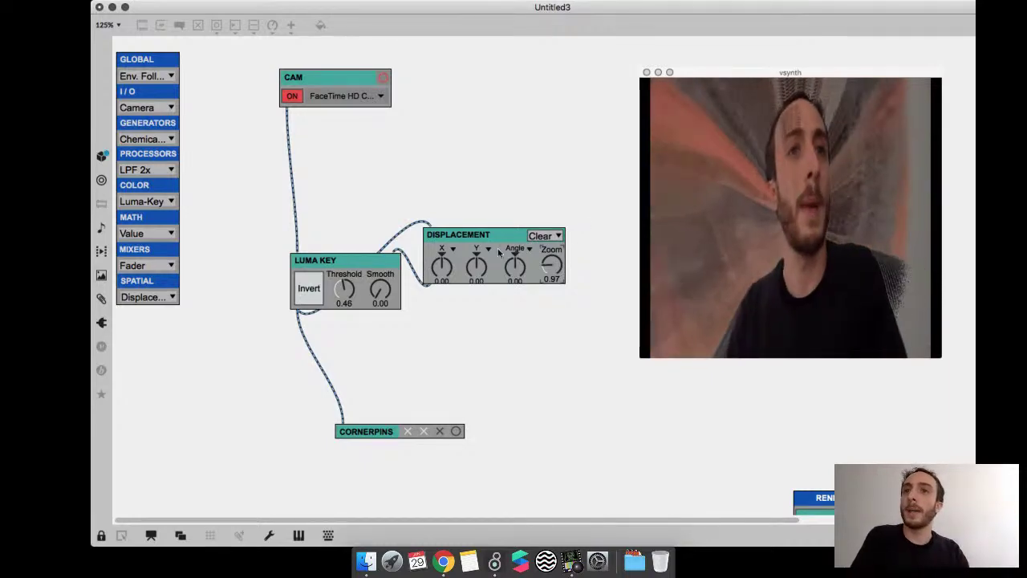
drag(516, 267, 514, 269)
click(528, 249)
click(535, 263)
- Rearrange Displacement, Luma Key and Cornerpins into a vertical signal flow and return the Displacement angle to 0.00
key(super+e)
drag(472, 259, 436, 184)
drag(404, 429, 370, 455)
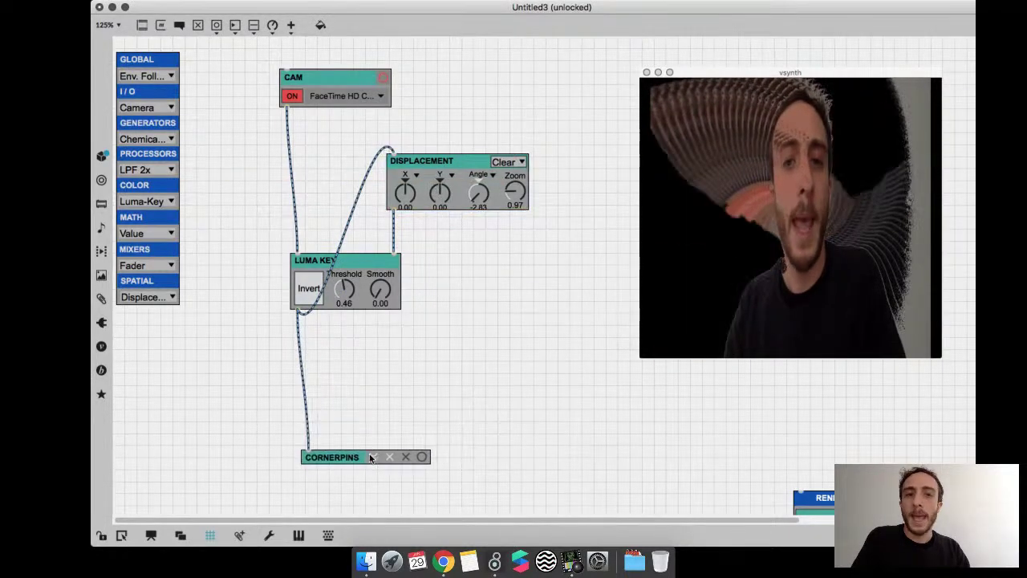
drag(366, 260, 362, 286)
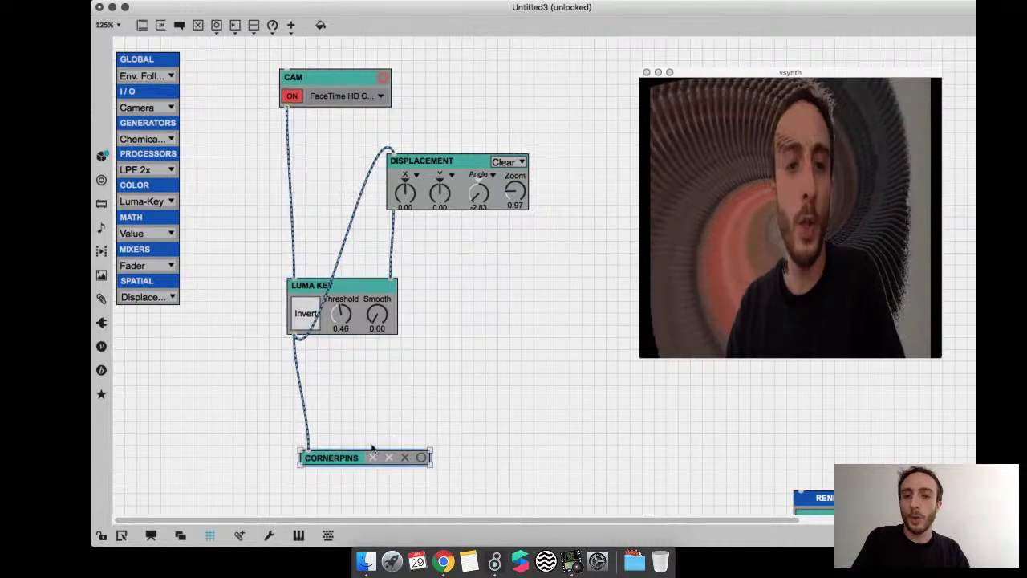
drag(372, 447, 362, 430)
click(417, 410)
key(super+e)
mouse_move(478, 199)
mouse_down()
mouse_move(475, 179)
mouse_move(478, 197)
mouse_up()
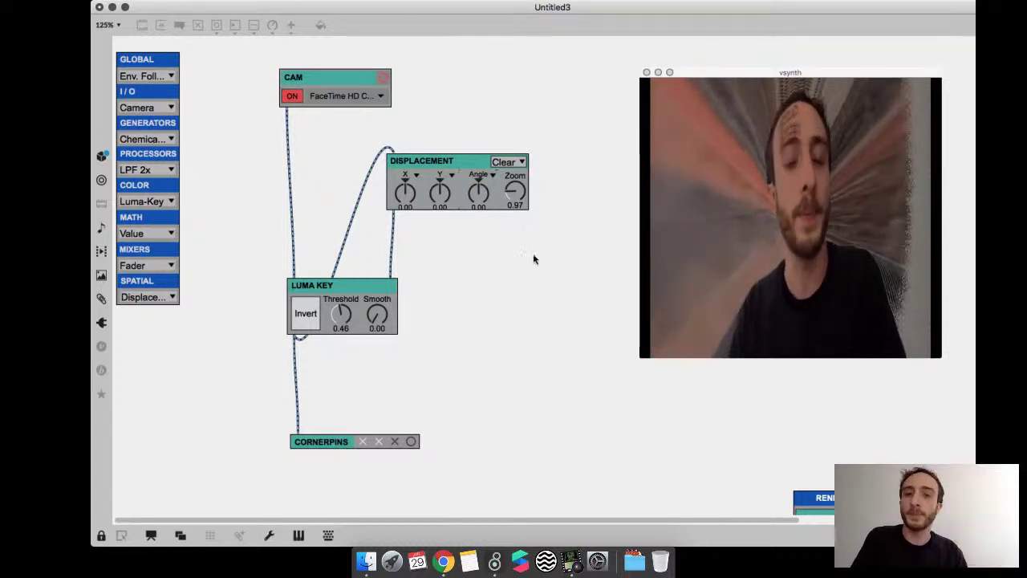
- Add a Hue Modulator 2 color module and insert it between the Displacement output and the Luma Key's second inlet
key(super+e)
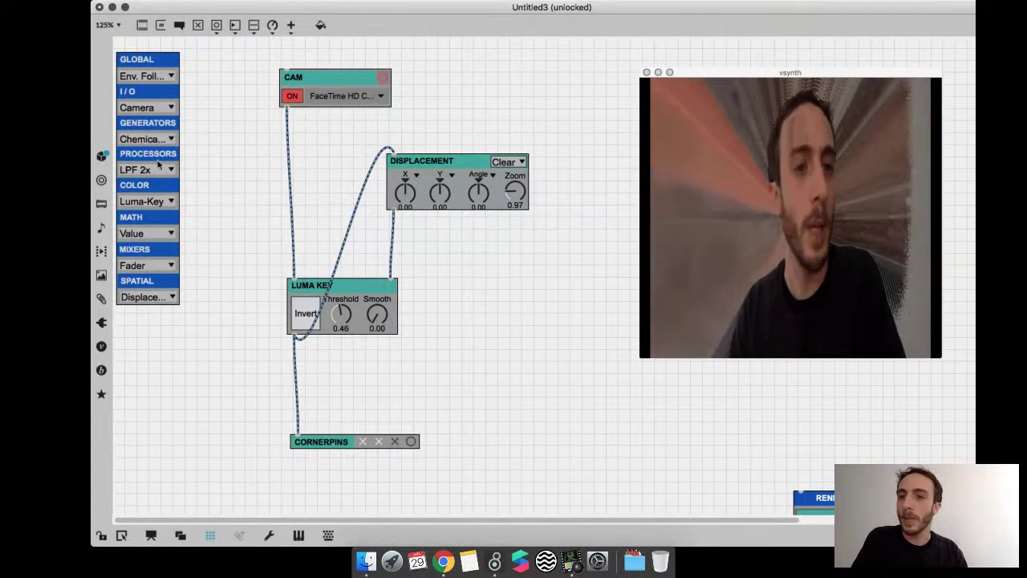
click(156, 200)
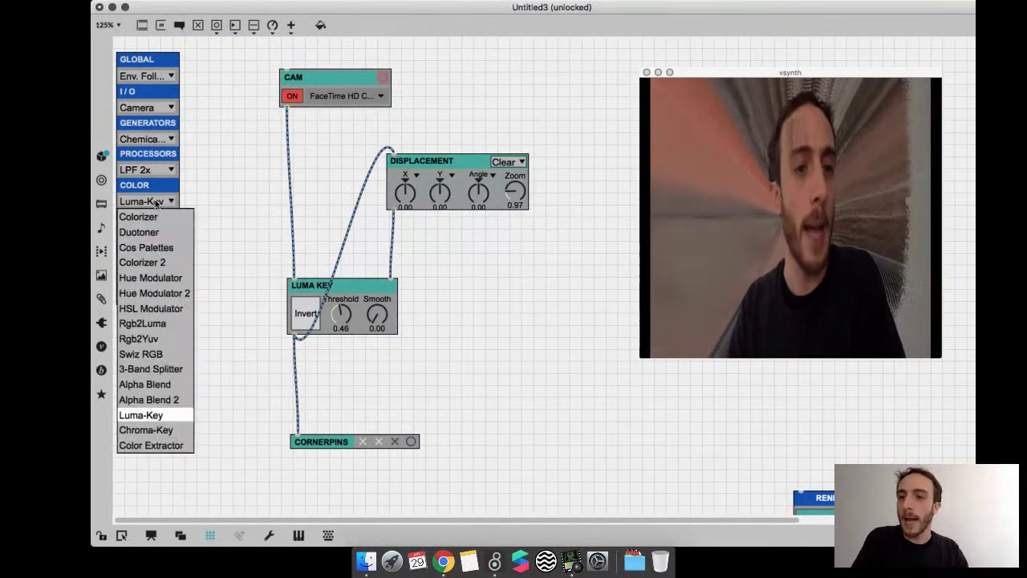
click(185, 294)
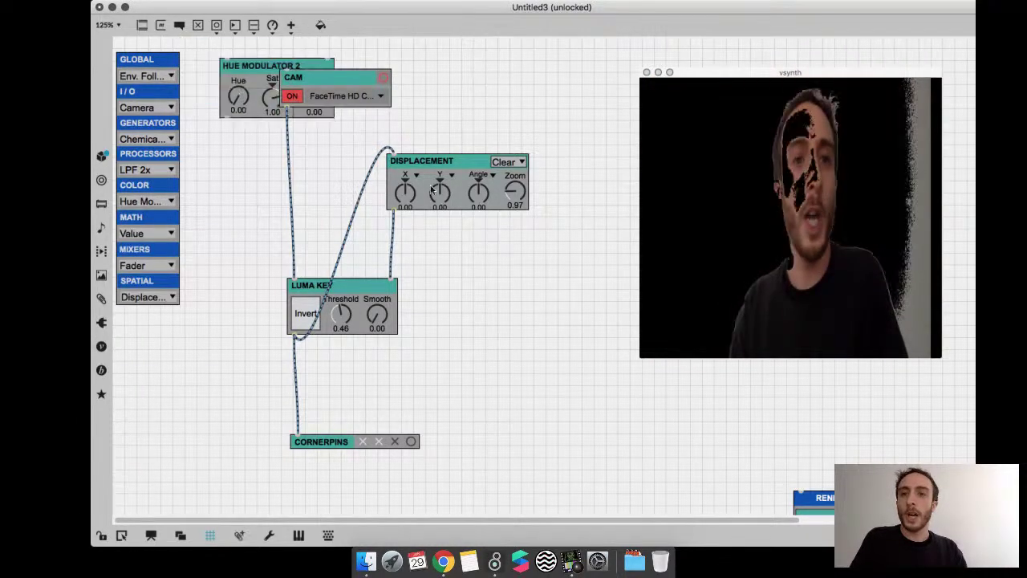
drag(432, 189, 440, 161)
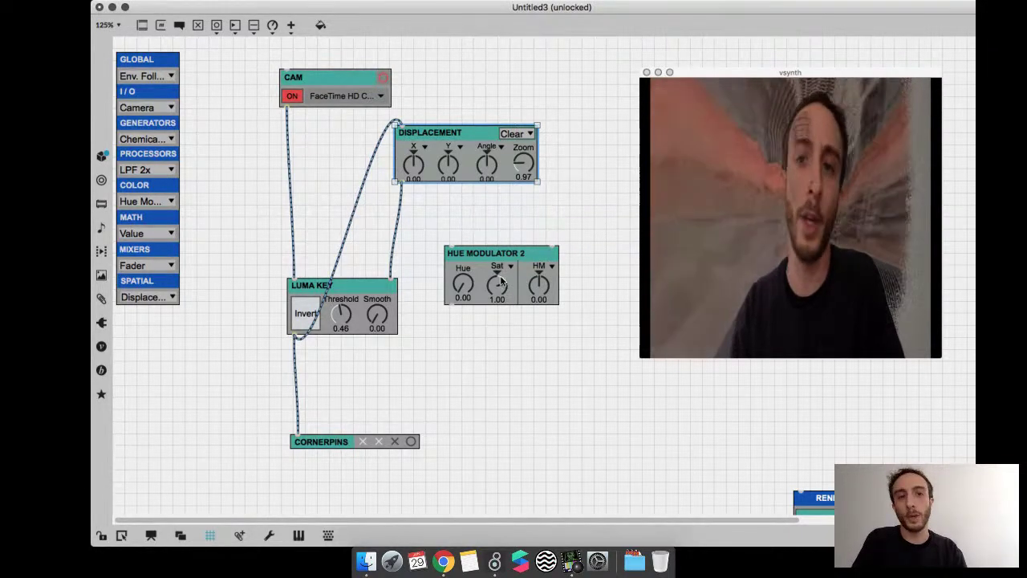
drag(501, 280, 449, 235)
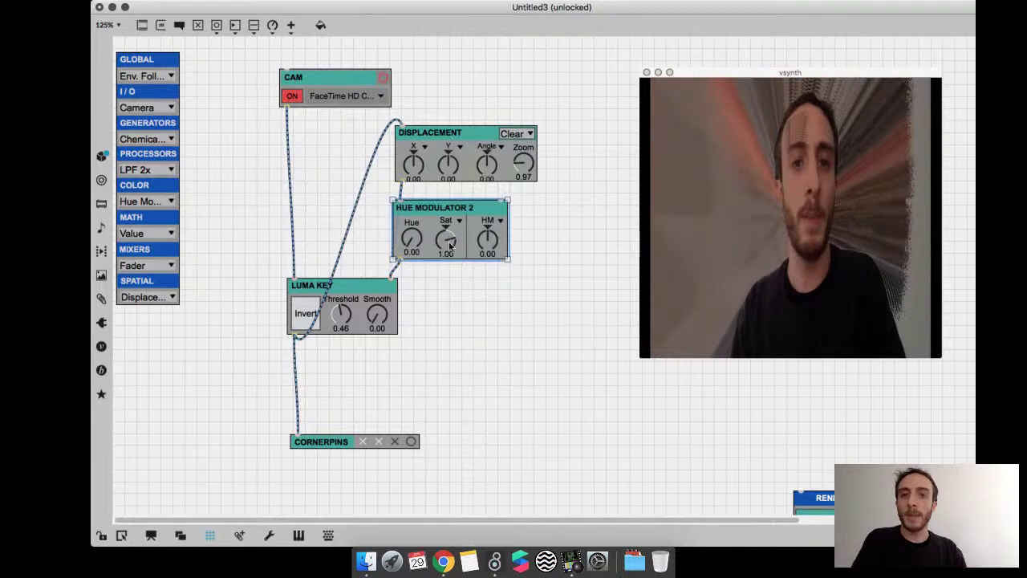
- Lock the patch, set the Hue Modulator 2 hue to 8.50 and raise the Displacement zoom to 1.00
key(super+e)
drag(411, 238, 412, 209)
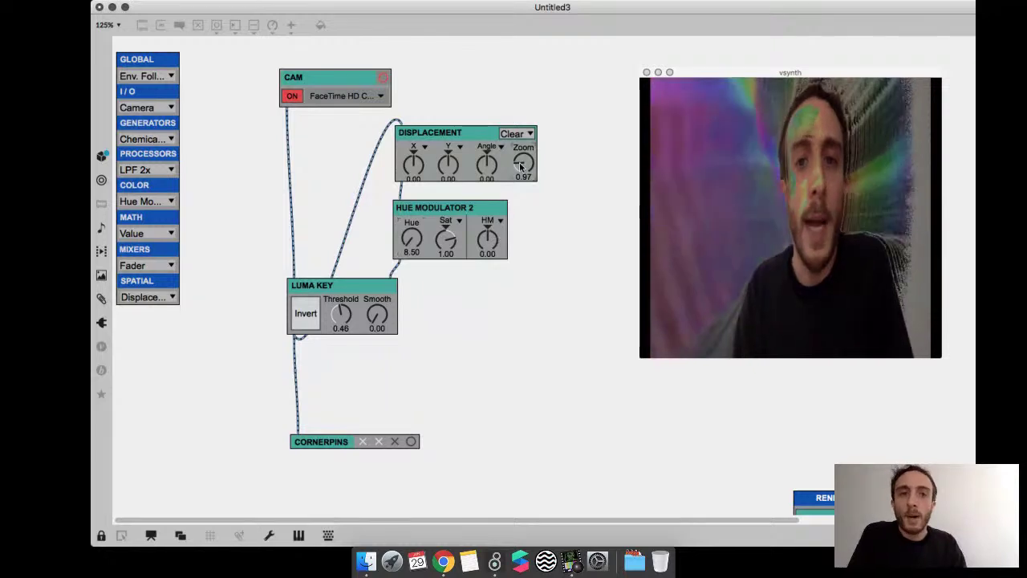
drag(520, 166, 520, 161)
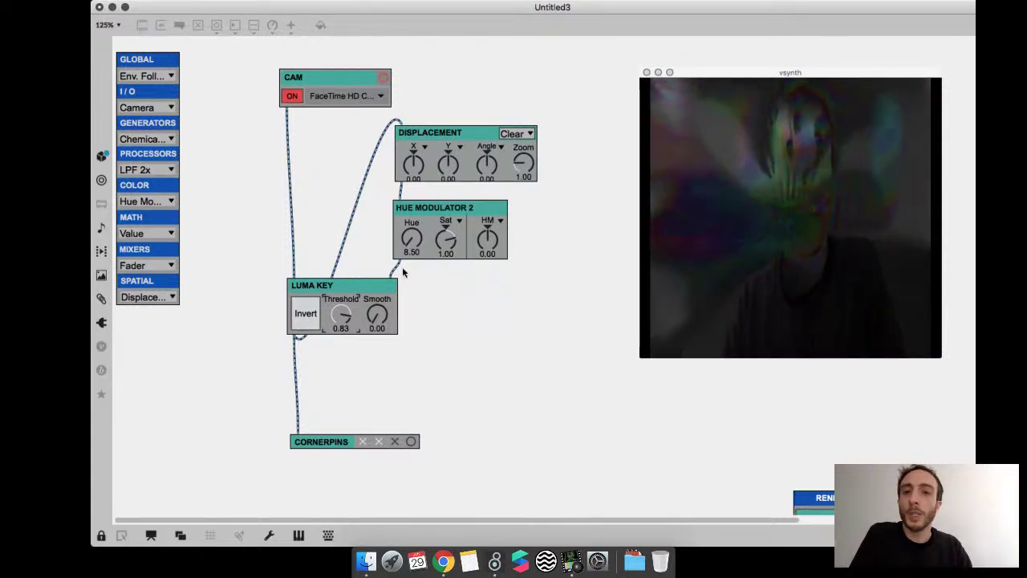
- Tune the feedback with Luma Key threshold 0.58, Hue Modulator 2 saturation 1.07, and Displacement angle 0.33 and zoom 1.00
drag(341, 317, 342, 334)
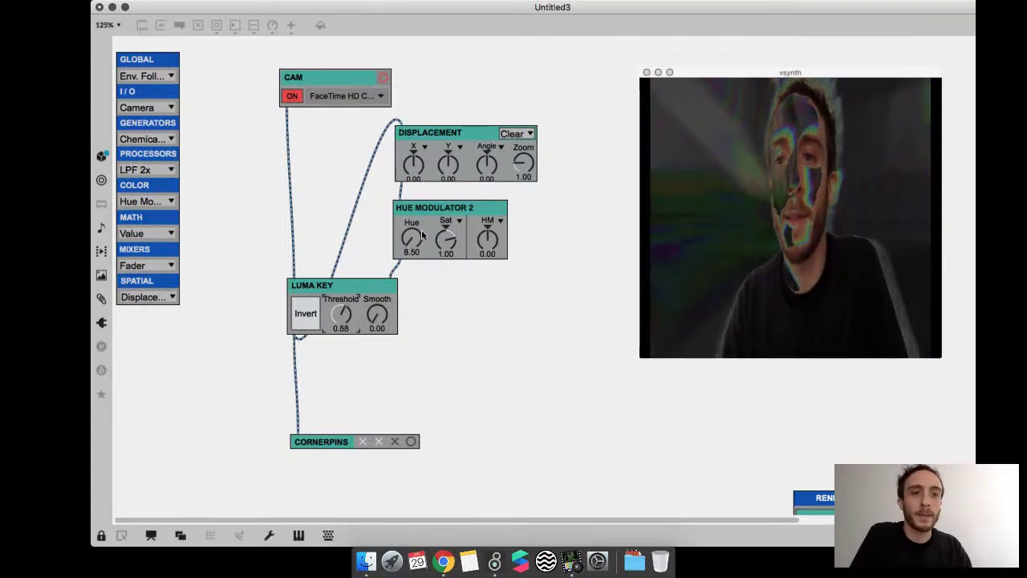
drag(523, 164, 526, 171)
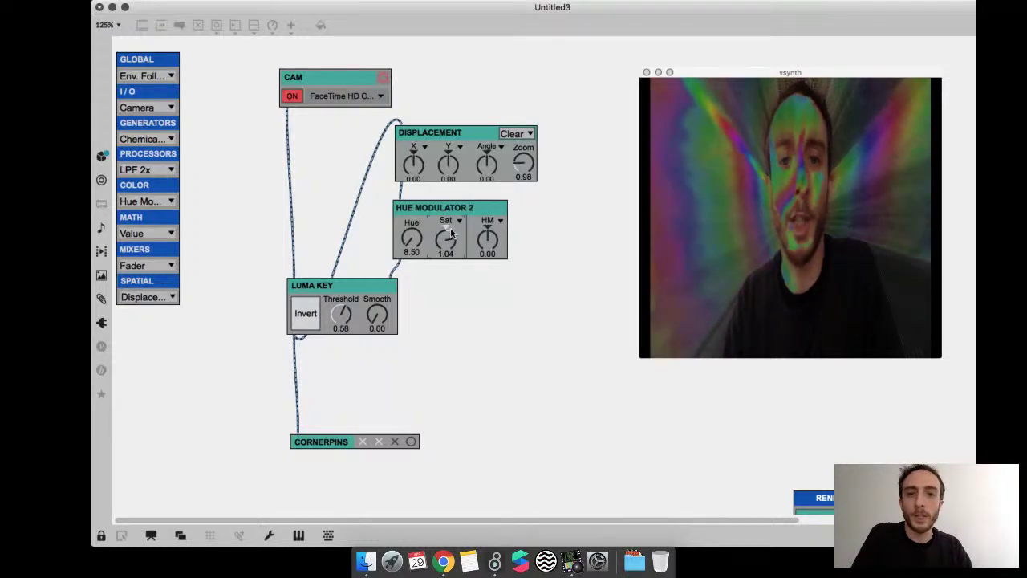
drag(451, 233, 451, 242)
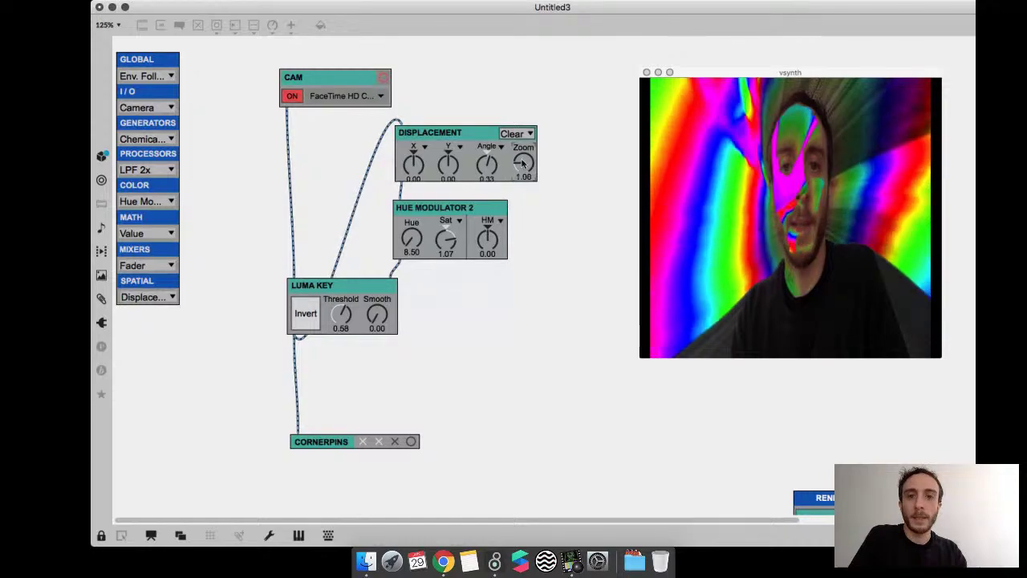
- Switch the Displacement edge mode to Wrap and try a hue of 180 with the zoom at 0.98
click(525, 134)
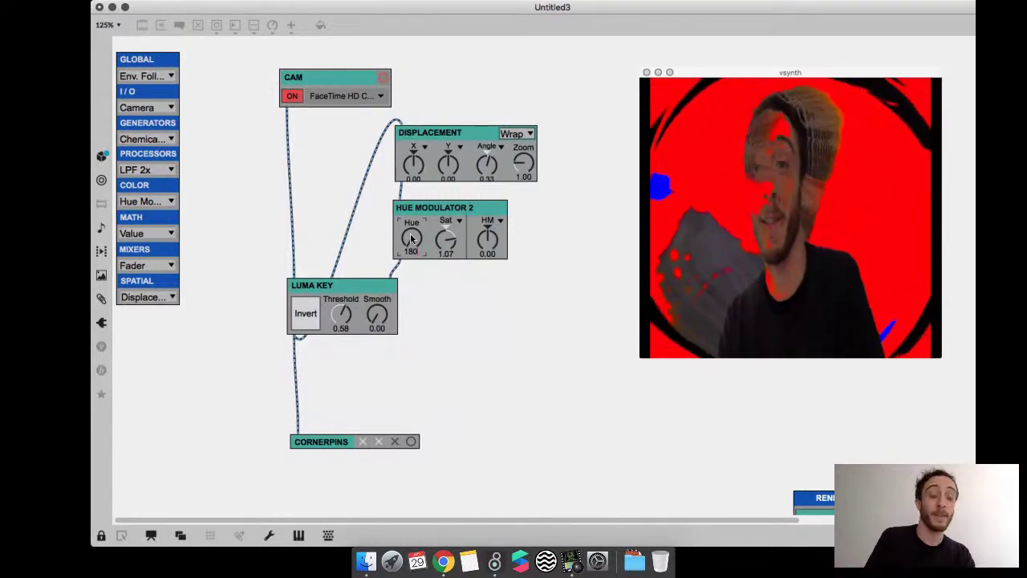
drag(411, 238, 409, 241)
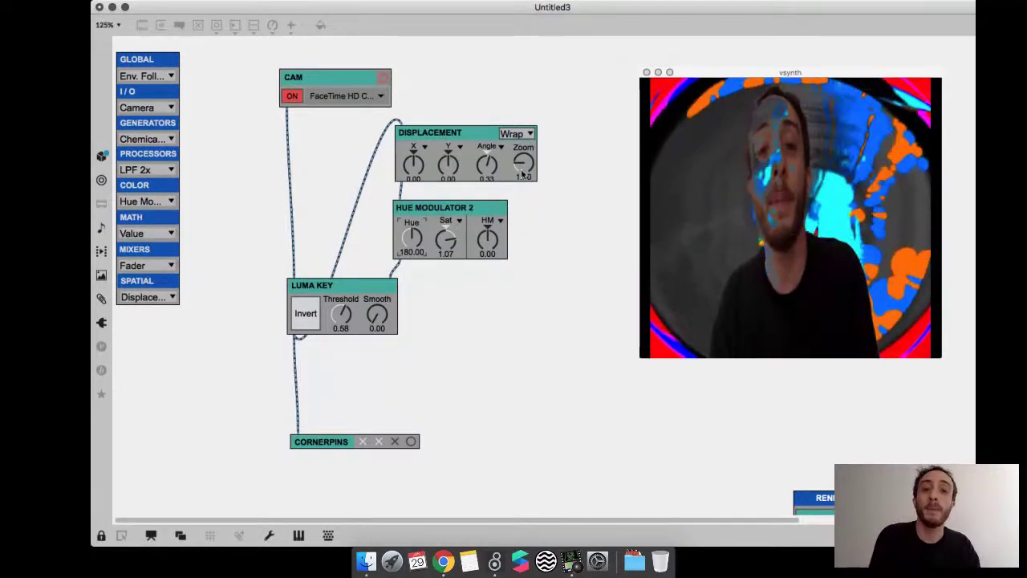
drag(523, 165, 522, 169)
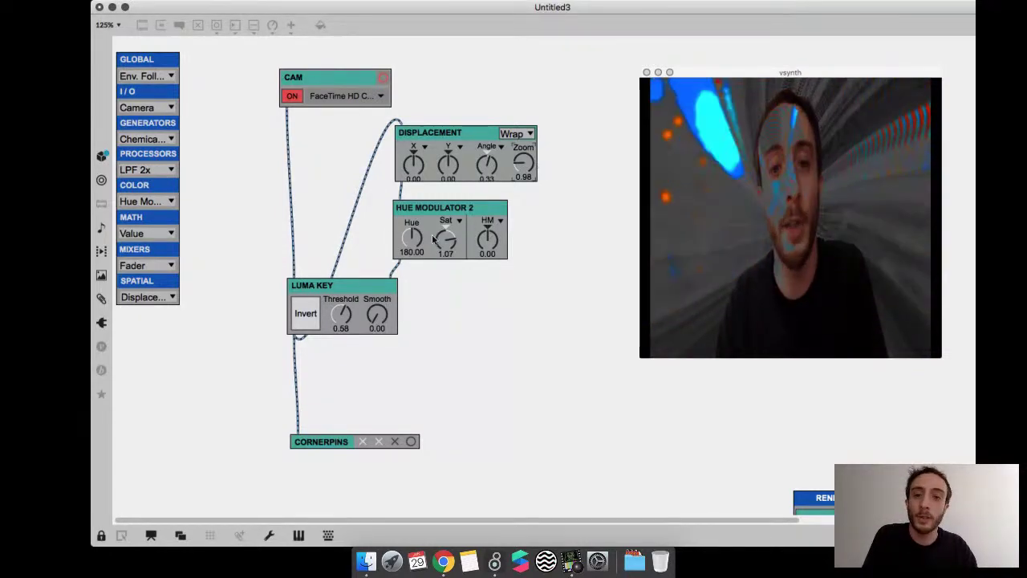
- Set the hue to 7.65 and the Luma Key threshold to 1.00, and shift Displacement Y to -0.01 using the 0.01 range
drag(406, 237, 413, 274)
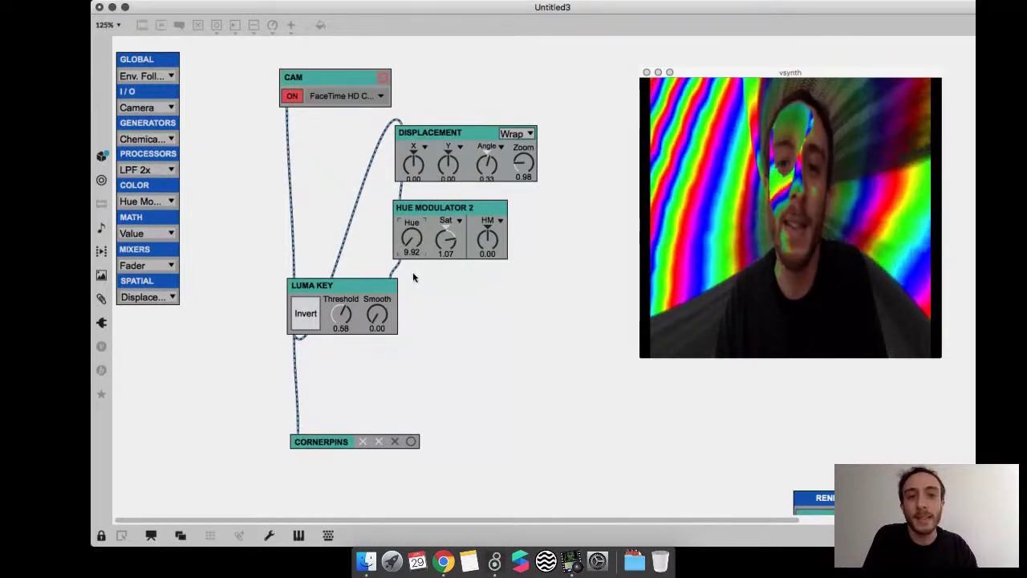
drag(413, 277, 411, 277)
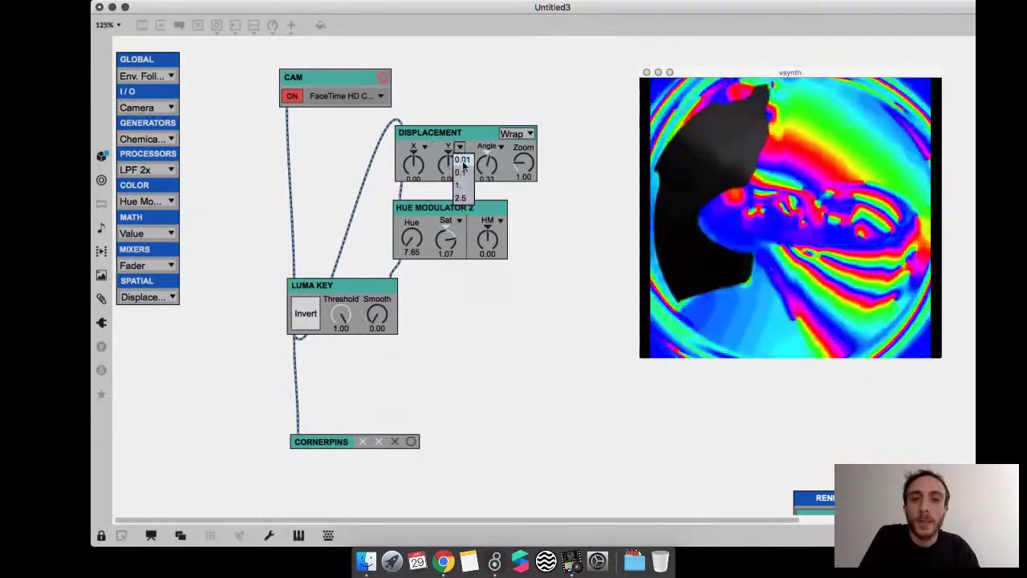
drag(448, 168, 450, 191)
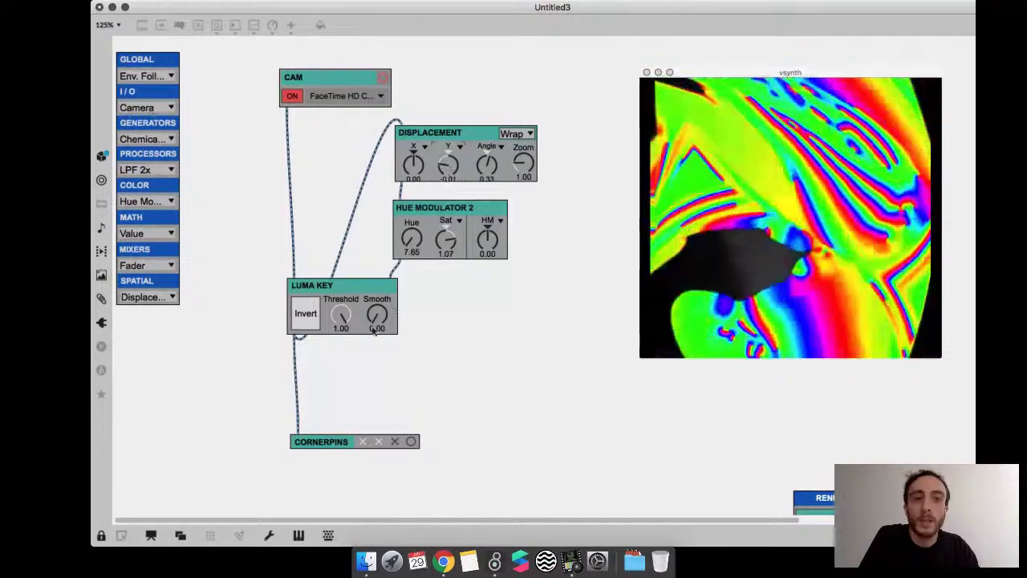
- Sweep the Luma Key threshold between 0 and 1.00 to restart the feedback image, ending at 0.99
drag(351, 345, 348, 466)
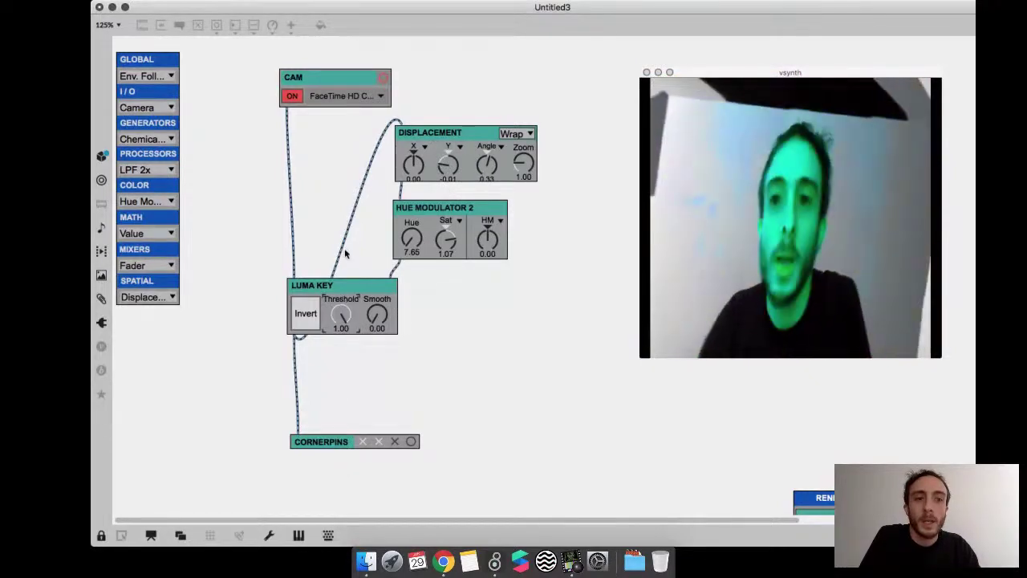
drag(341, 315, 333, 354)
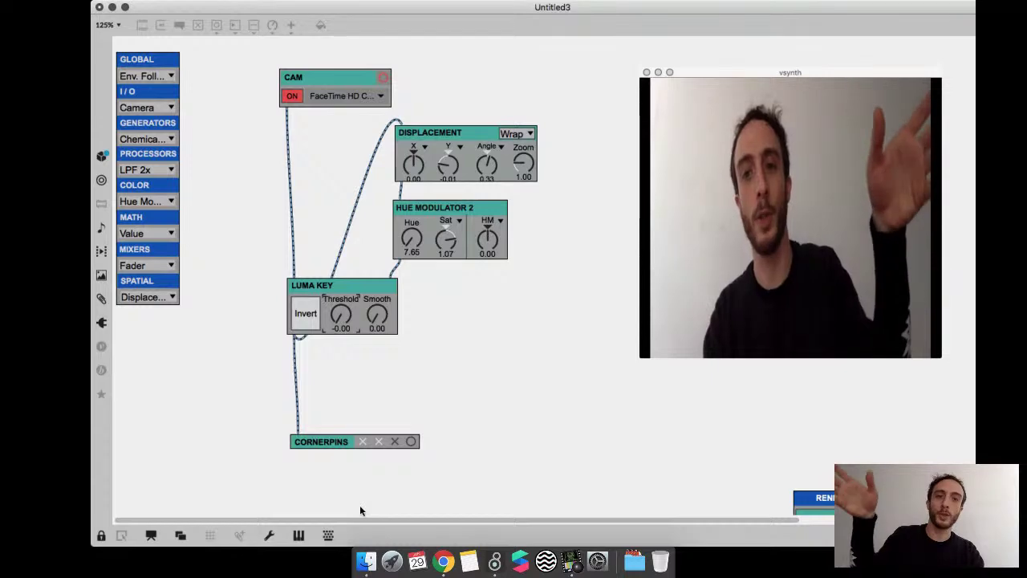
drag(360, 506, 359, 462)
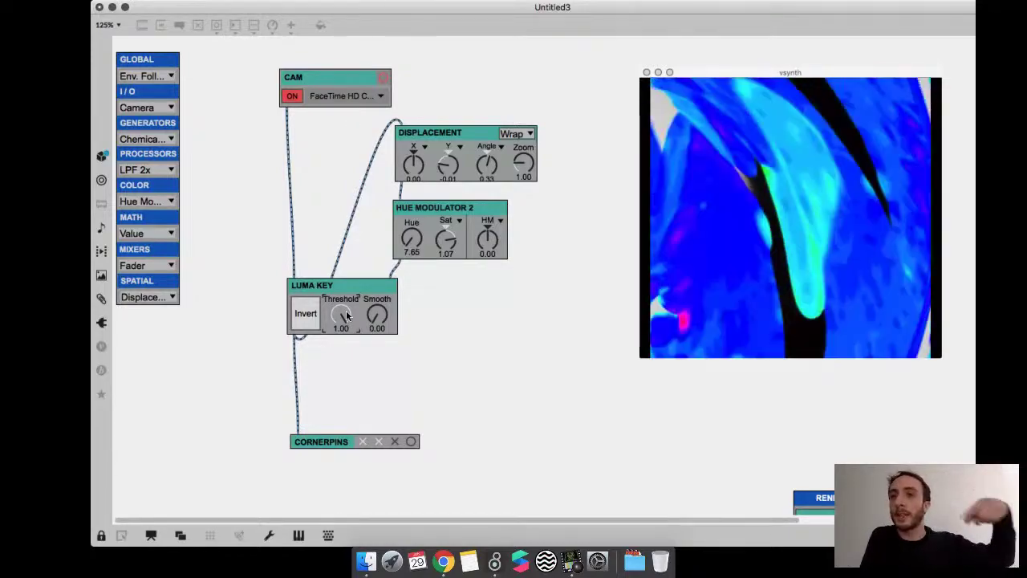
mouse_move(346, 315)
mouse_down()
mouse_move(345, 377)
mouse_move(344, 315)
mouse_up()
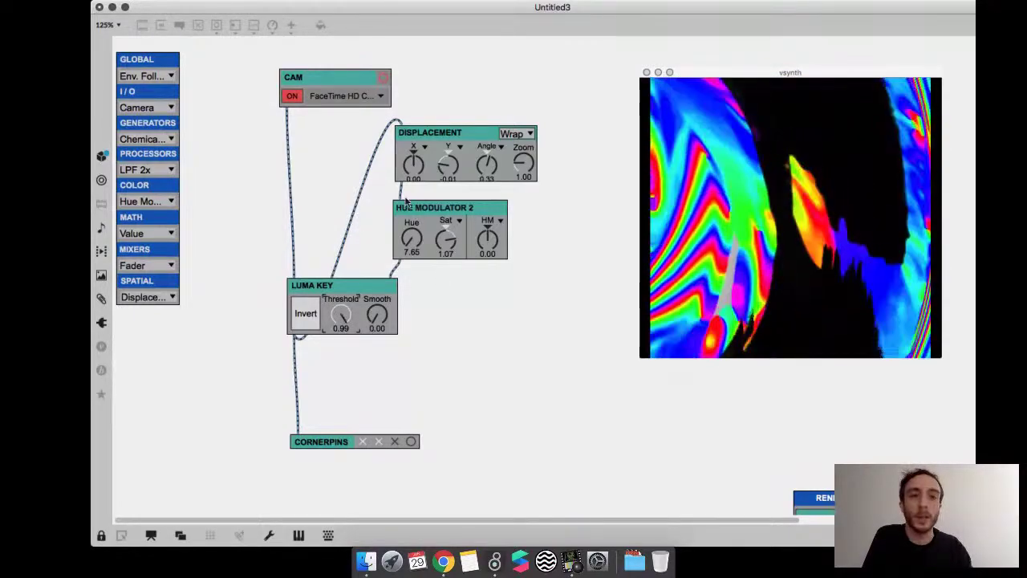
- Raise the Hue Modulator 2 saturation to 1.26 and bring the Displacement Y shift close to zero
drag(446, 242, 447, 238)
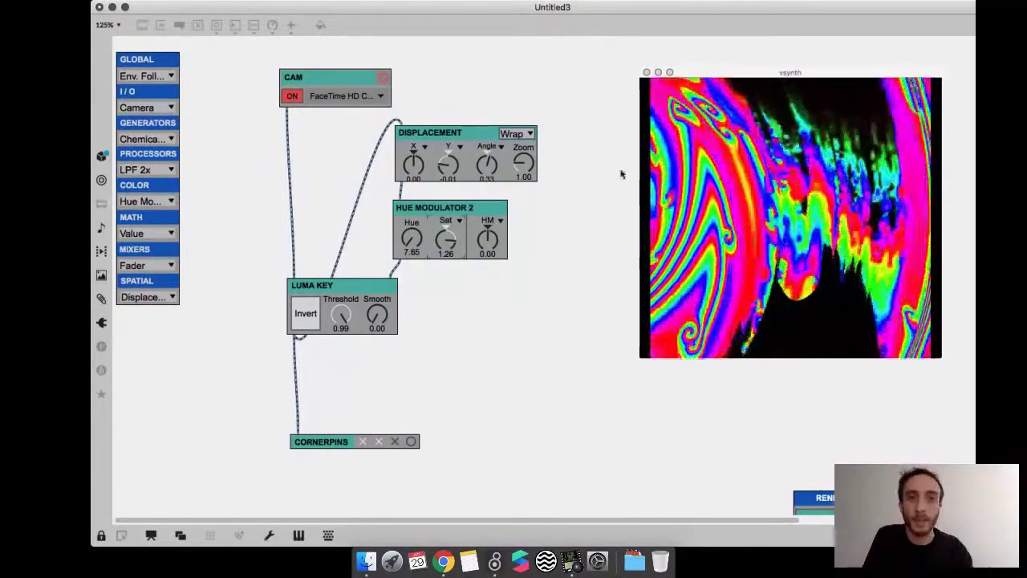
drag(442, 175, 442, 171)
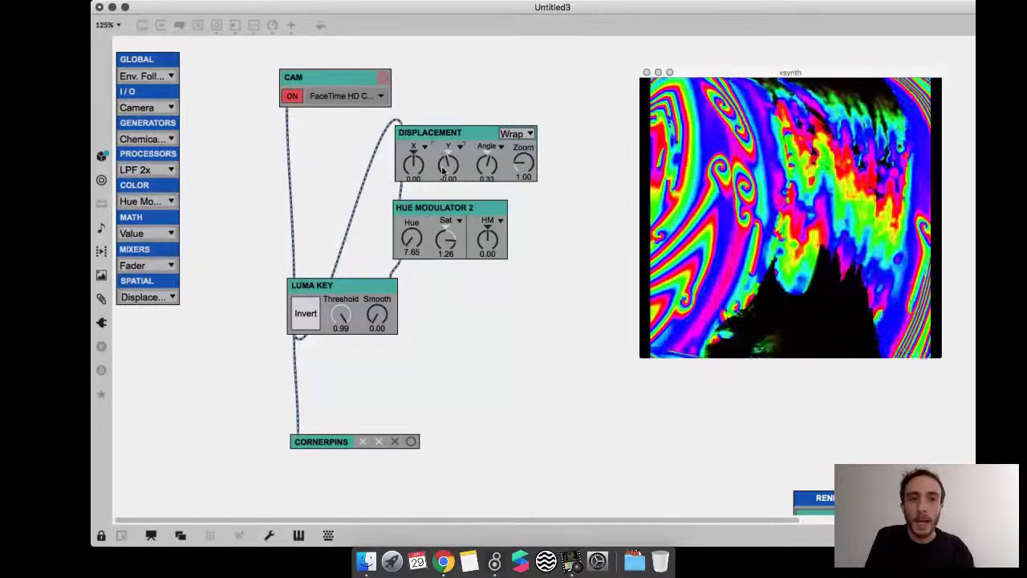
- Move the Luma Key module lower in the patch, dip its threshold to 0.39 and bring it back to 1.00
key(super+e)
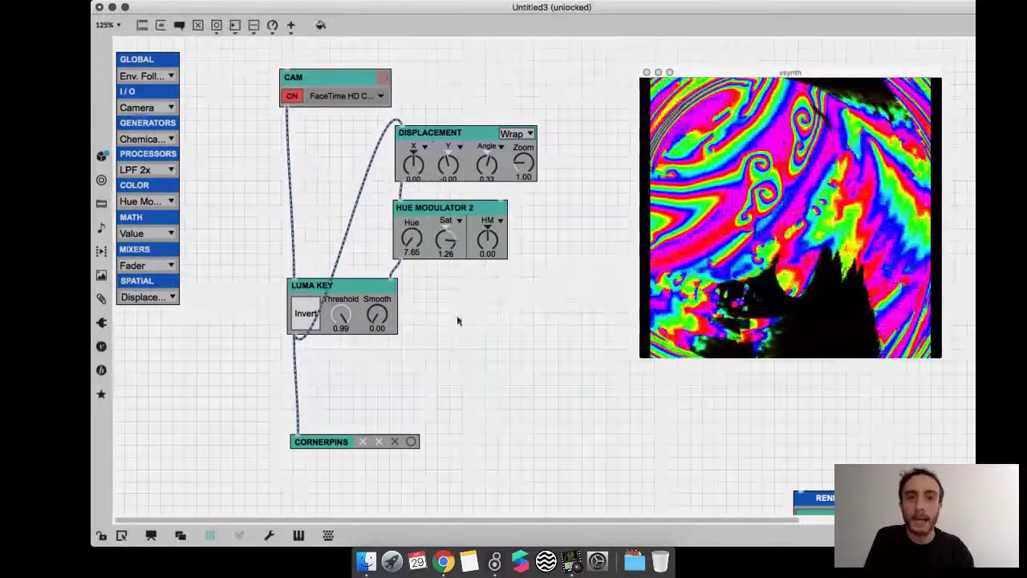
drag(337, 285, 342, 391)
key(super+e)
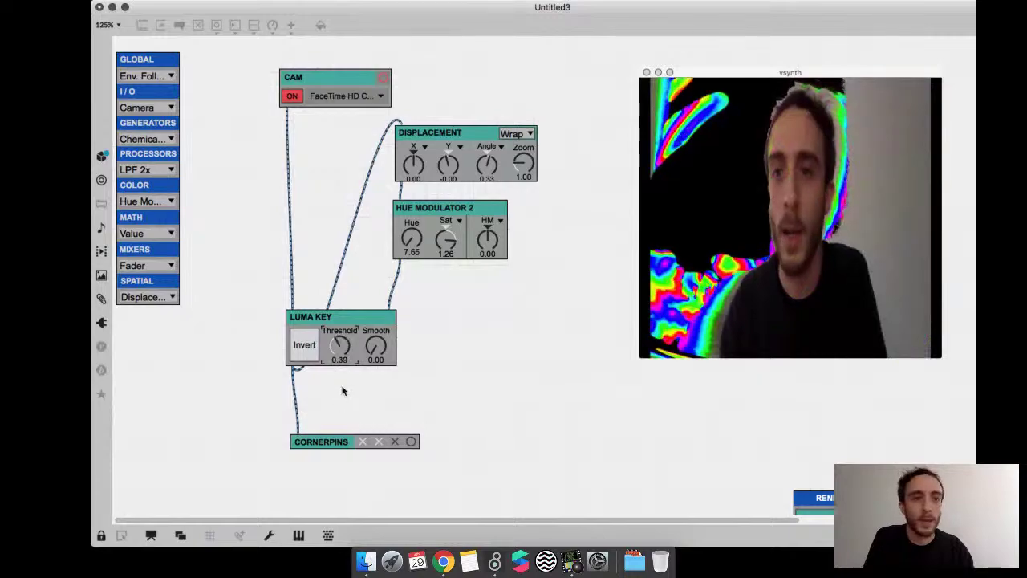
key(super+e)
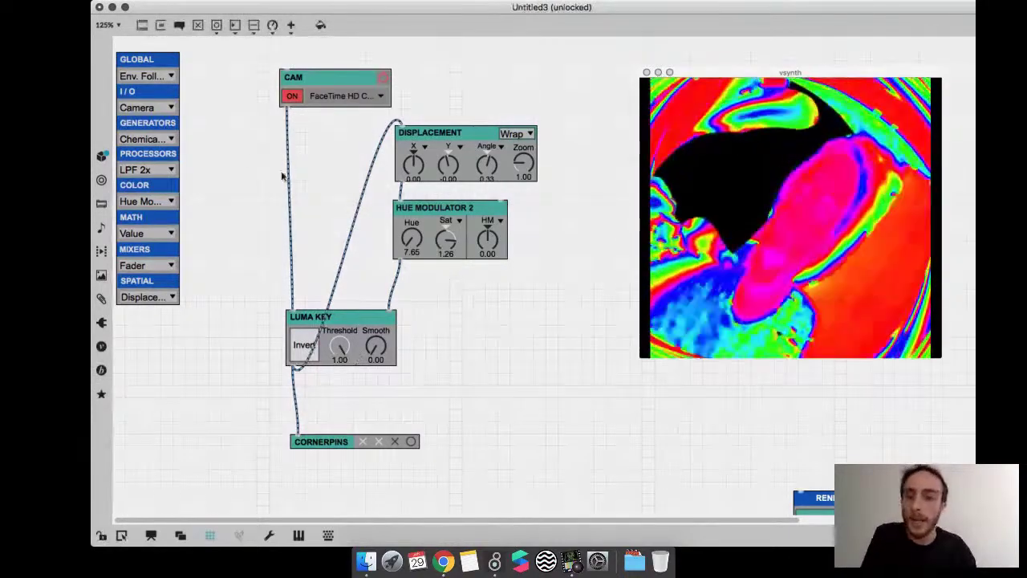
- Insert an LPF 2x filter between Hue Modulator 2 and Luma Key, moving the Luma Key module lower to make room
click(156, 170)
click(145, 213)
drag(196, 70, 345, 360)
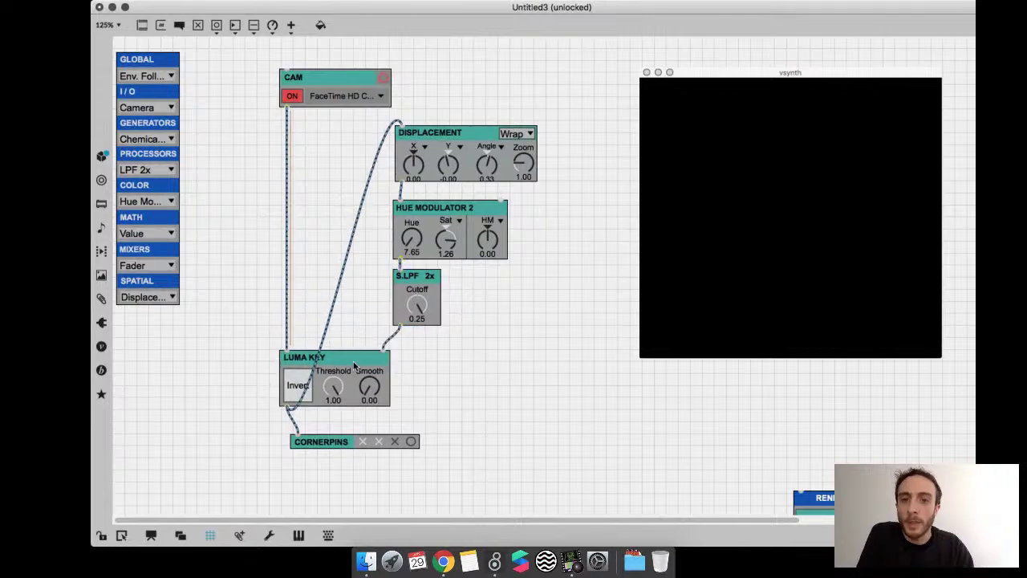
key(super+e)
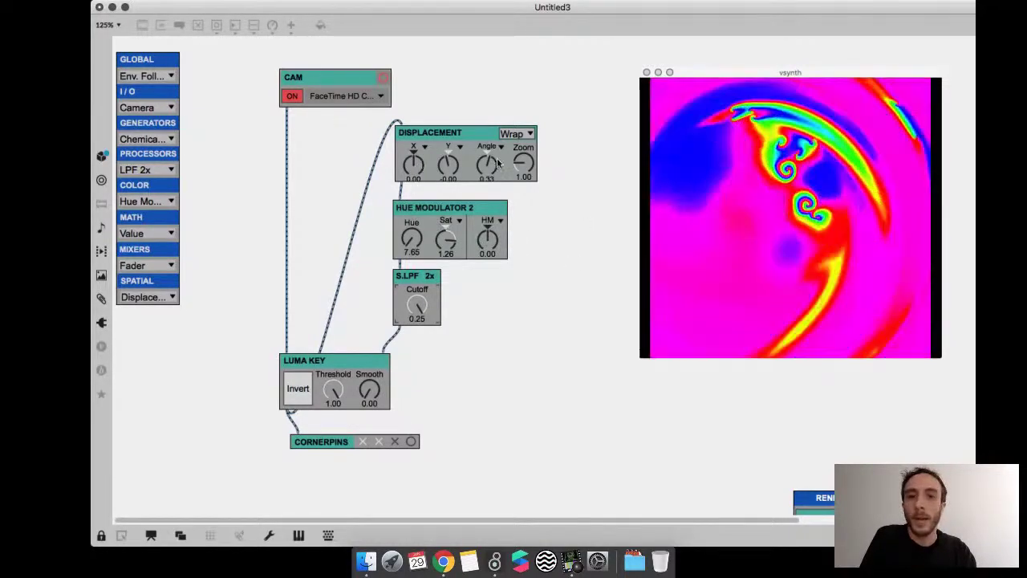
- Add a Chemical Oscillator module beside the Luma Key and lock the patch
key(super+e)
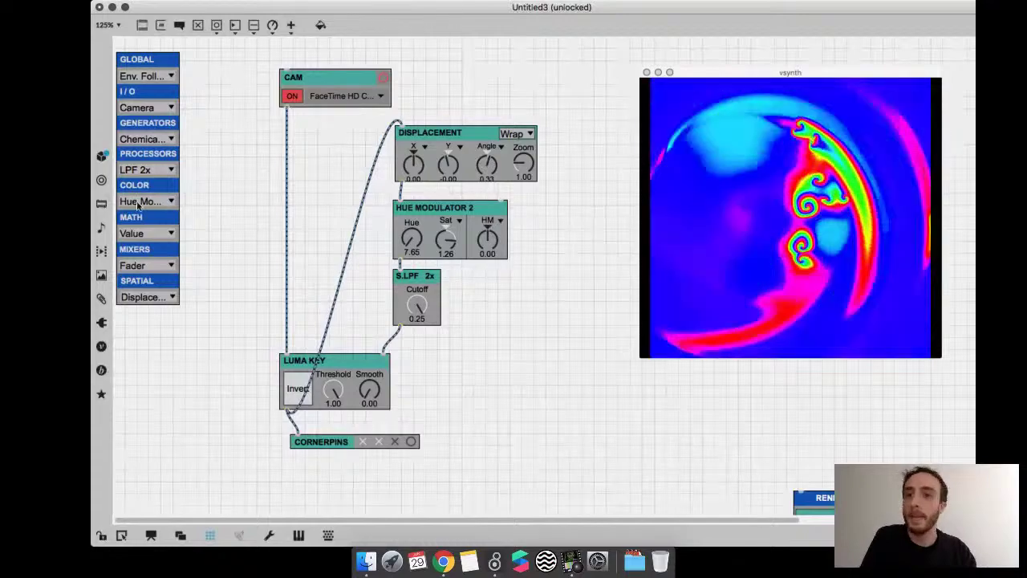
click(145, 139)
click(151, 245)
drag(199, 80, 497, 366)
key(super+e)
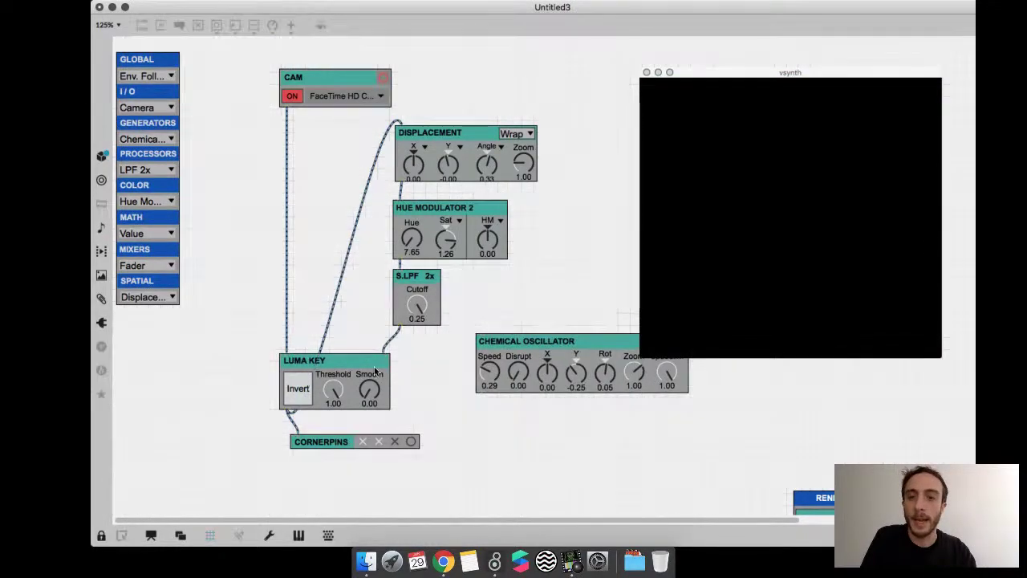
- Paste a Spacebang module from the Vsynth Xtras and place it beside the camera cable
key(super+e)
right_click(237, 259)
mouse_move(273, 375)
mouse_move(401, 424)
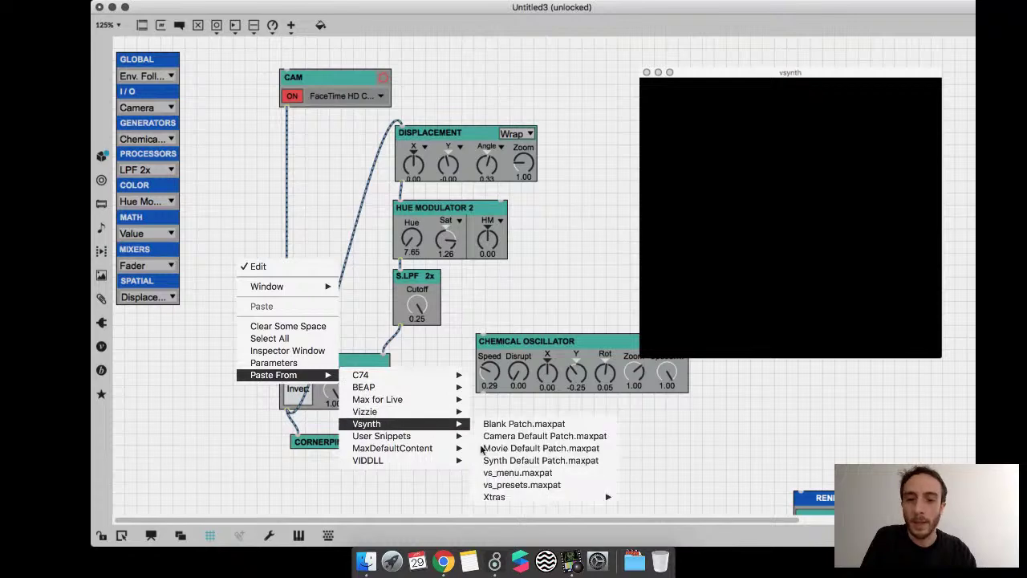
mouse_move(519, 498)
click(642, 567)
drag(258, 269, 228, 217)
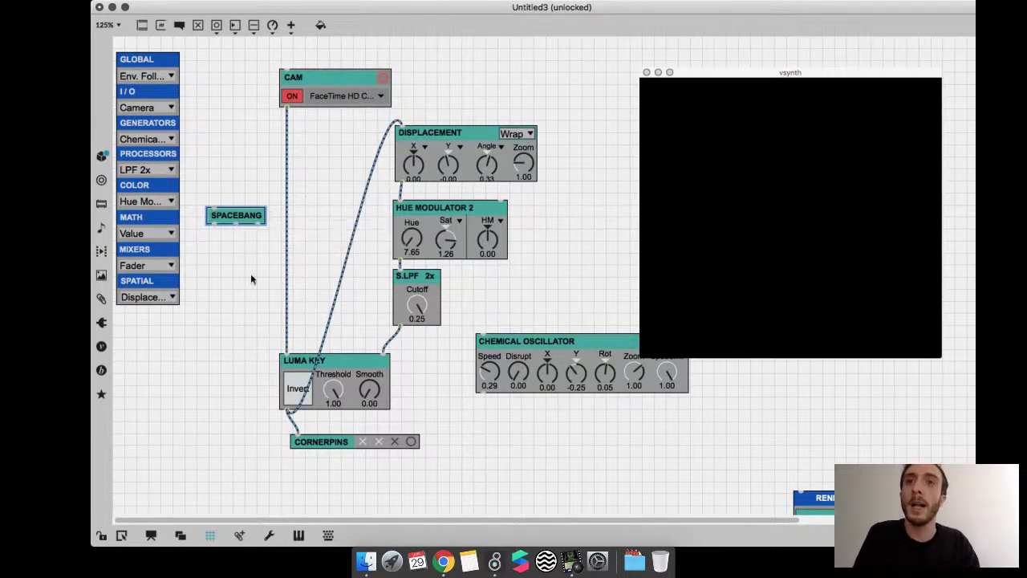
drag(235, 220, 231, 255)
- Lower the Luma Key threshold to 0 and raise it back to 1.00 to restart the feedback image
key(super+e)
drag(333, 391, 332, 468)
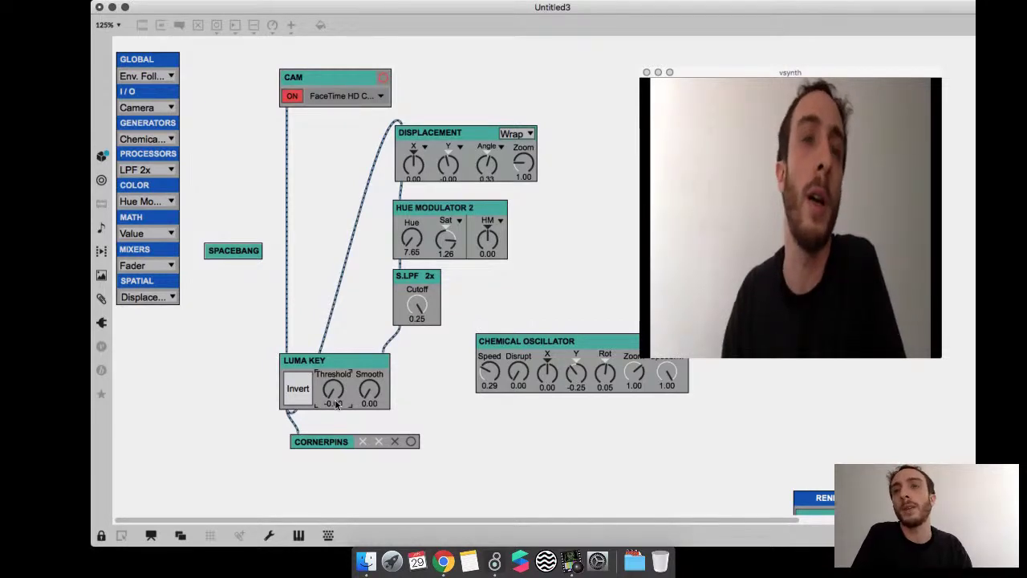
drag(336, 405, 351, 261)
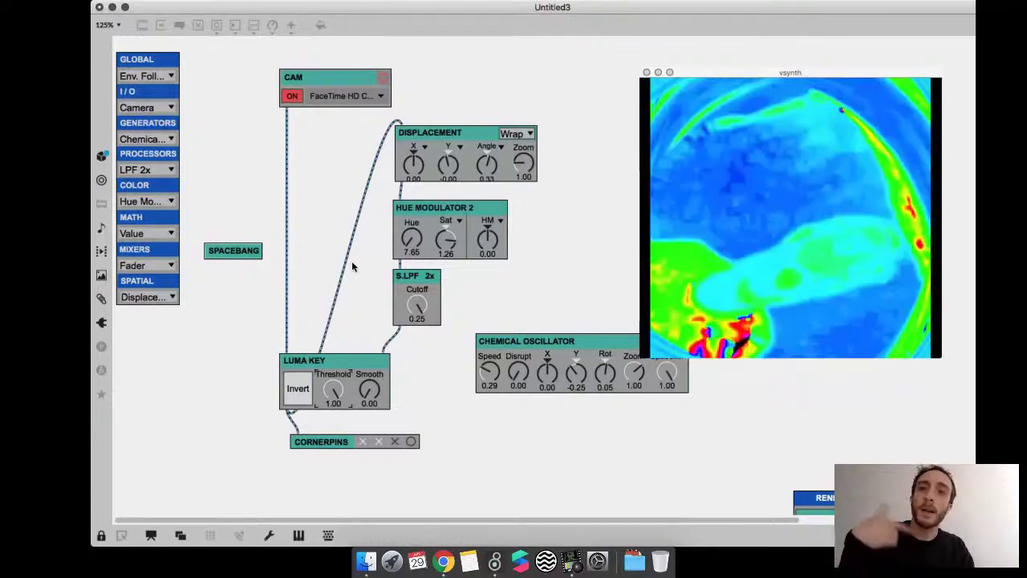
drag(351, 261, 354, 304)
- Create a prepend object for the threshold message below Spacebang and connect Spacebang to it
key(super+e)
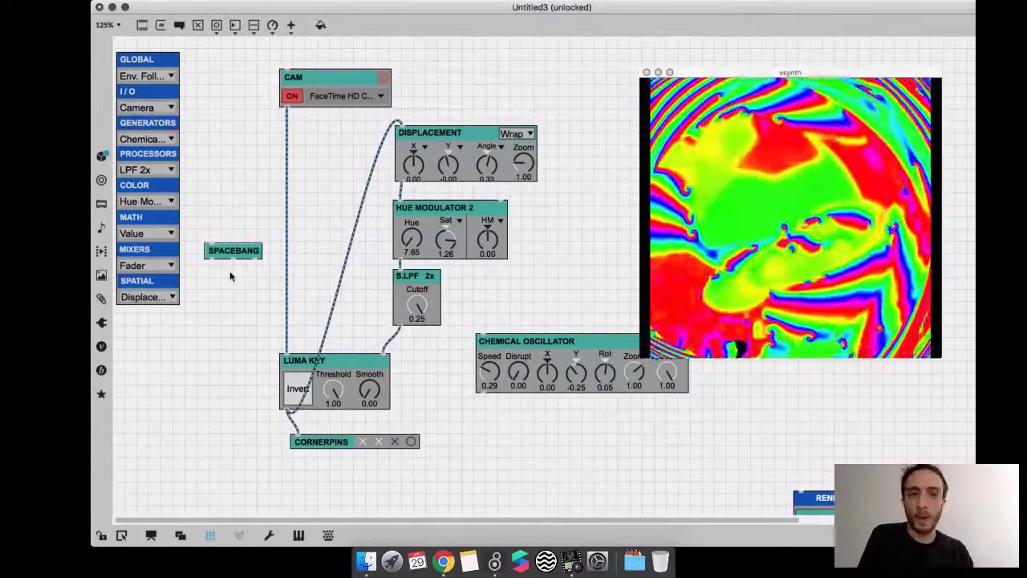
text(nprep)
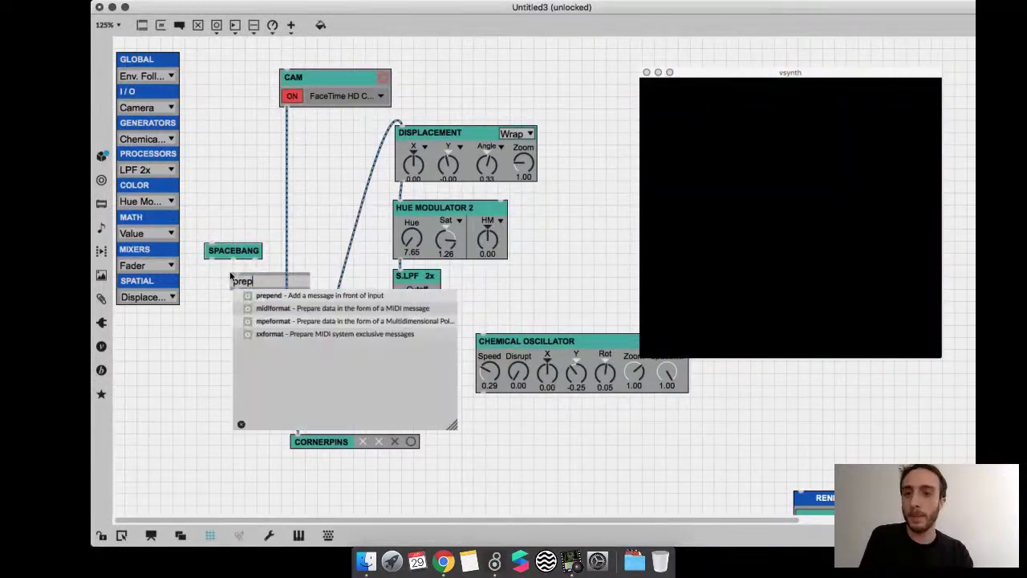
text(e)
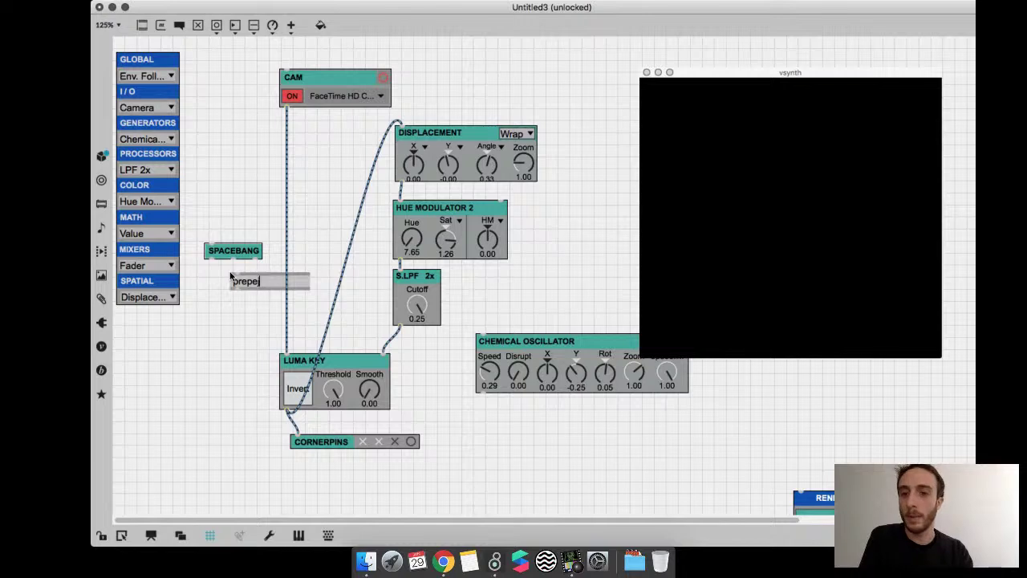
text(jdnd thresh)
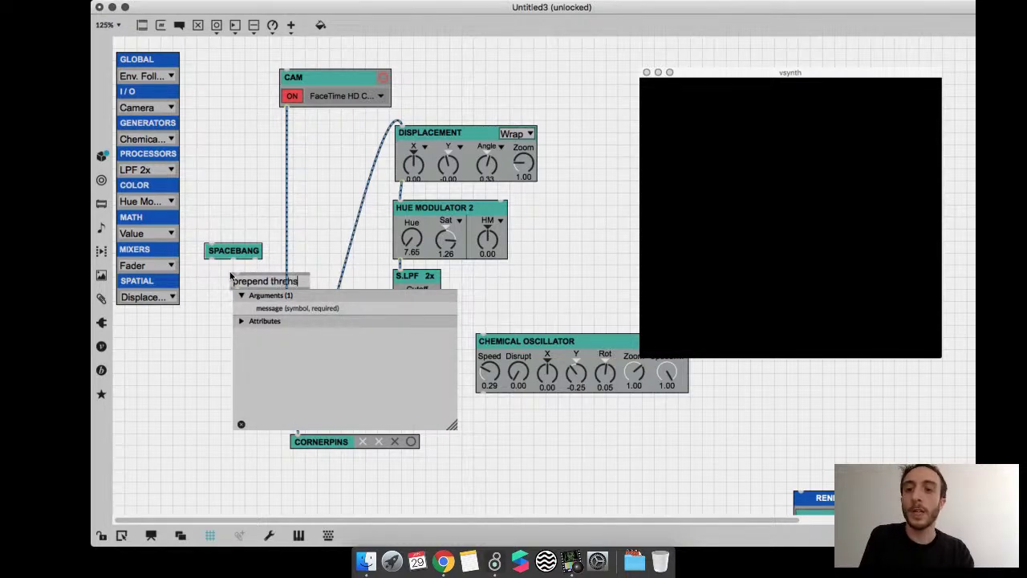
text(old)
key(Return)
drag(241, 274, 231, 291)
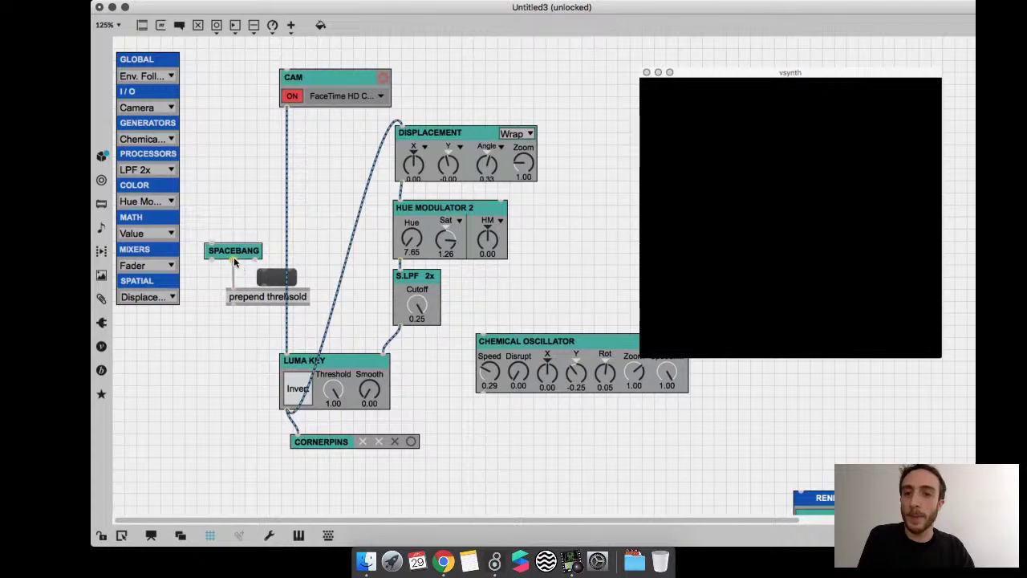
- Move Spacebang higher, connect the prepend object to the Luma Key input, and trigger Spacebang as a test
drag(239, 250, 239, 210)
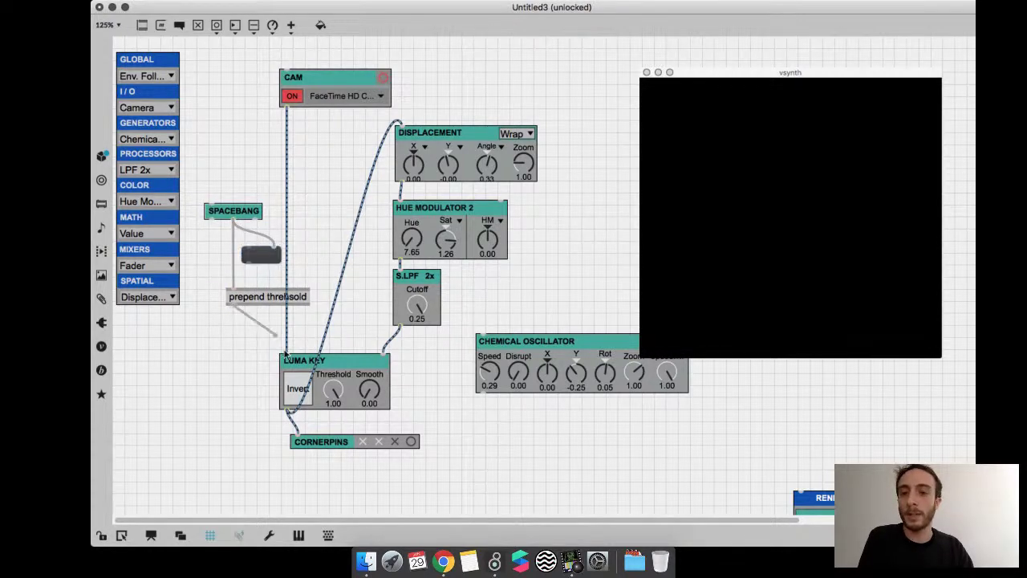
drag(294, 349, 290, 353)
key(super+e)
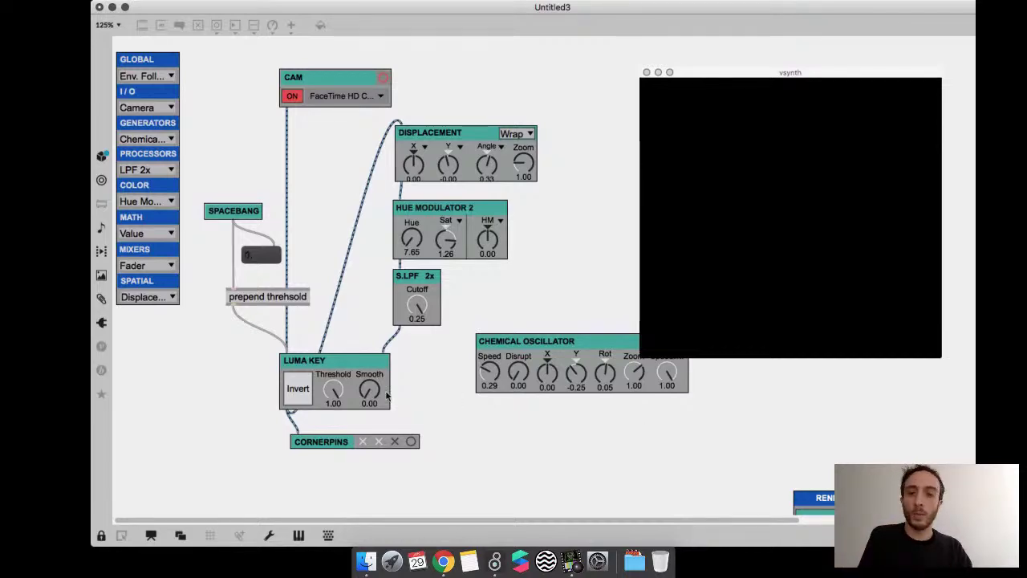
key(space)
- Correct the prepend object's argument to threshold and trigger Spacebang to reset the feedback
key(super+e)
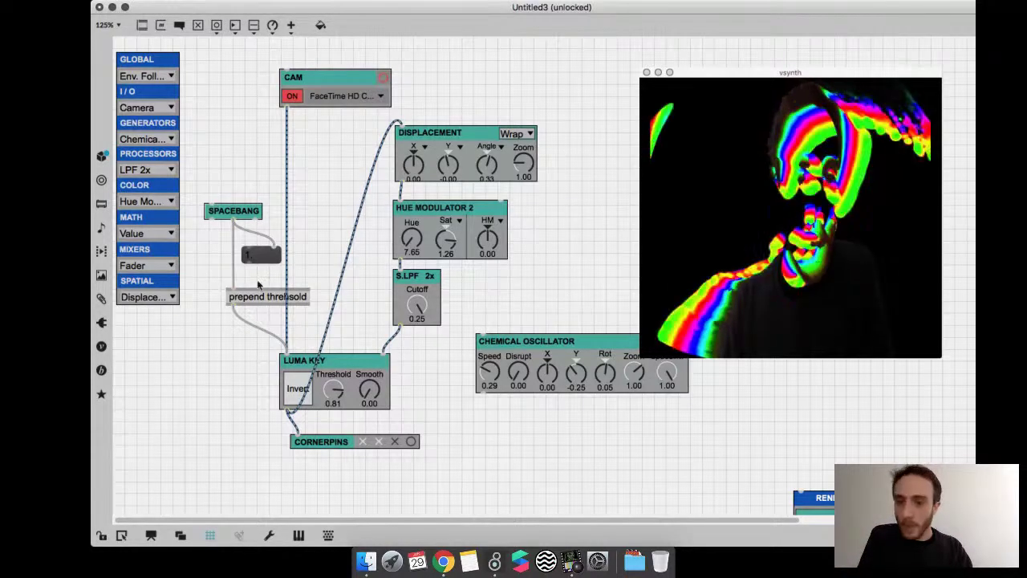
click(269, 301)
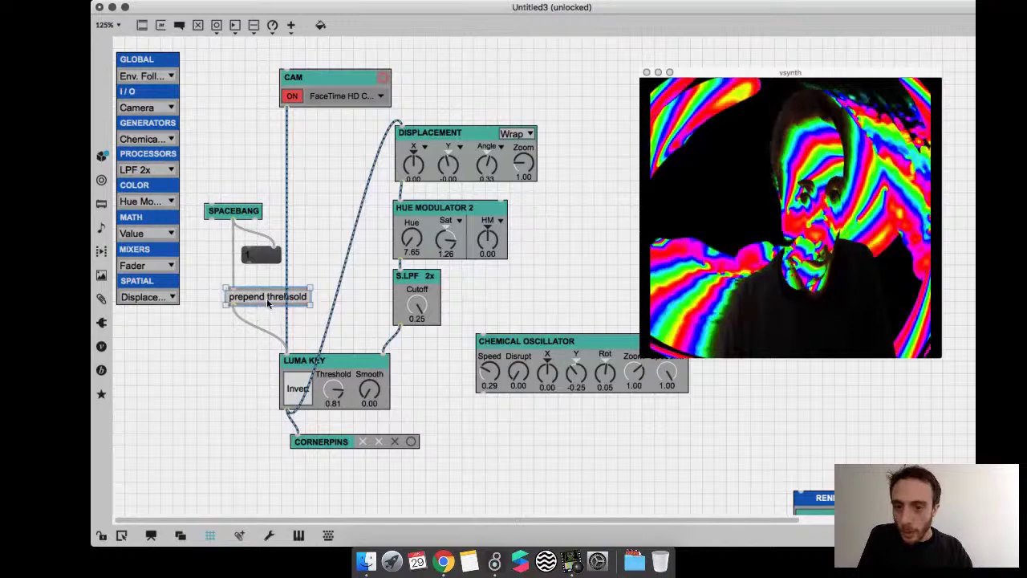
click(269, 298)
text(threshol)
key(Return)
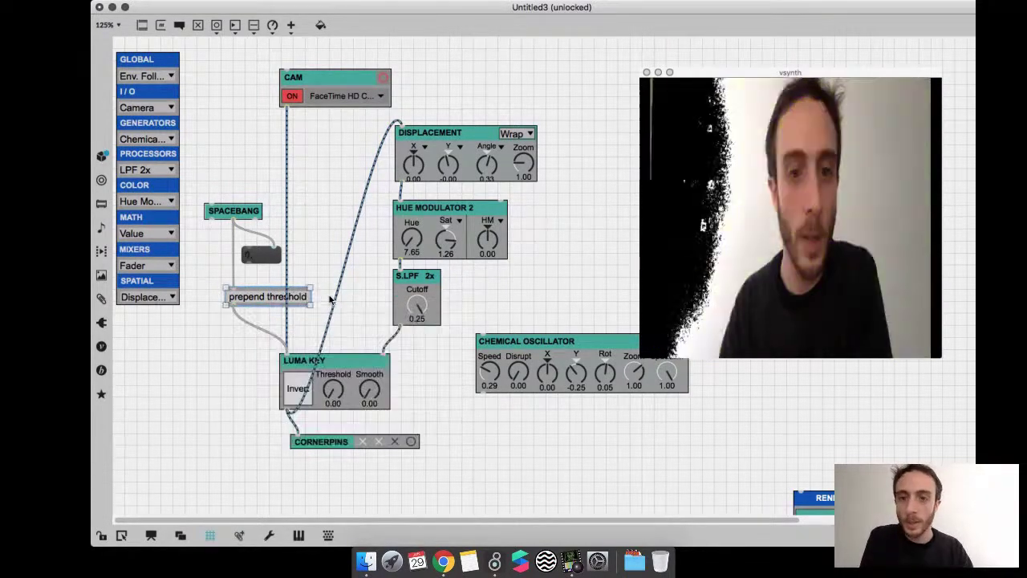
click(312, 170)
key(super+e)
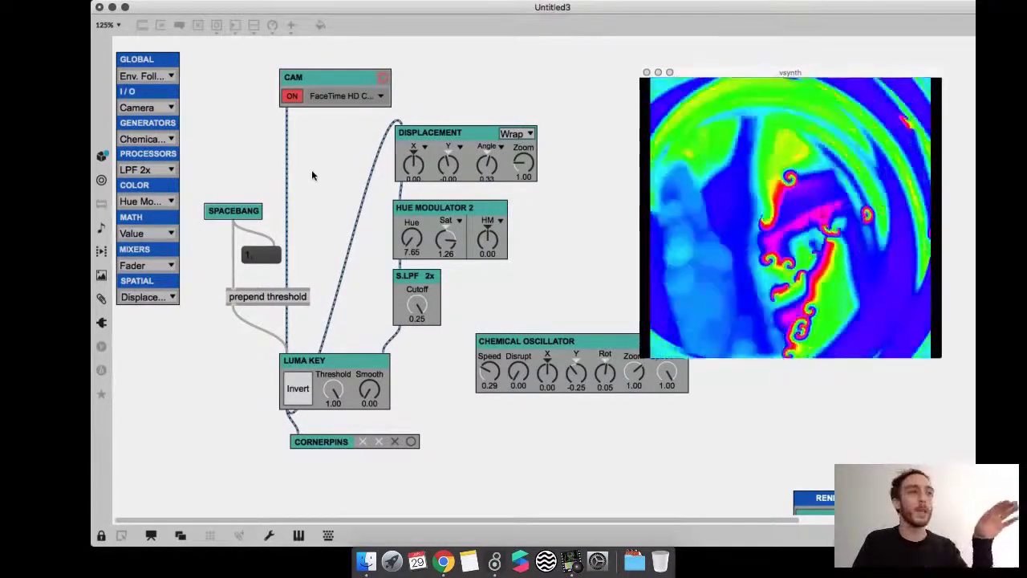
key(space)
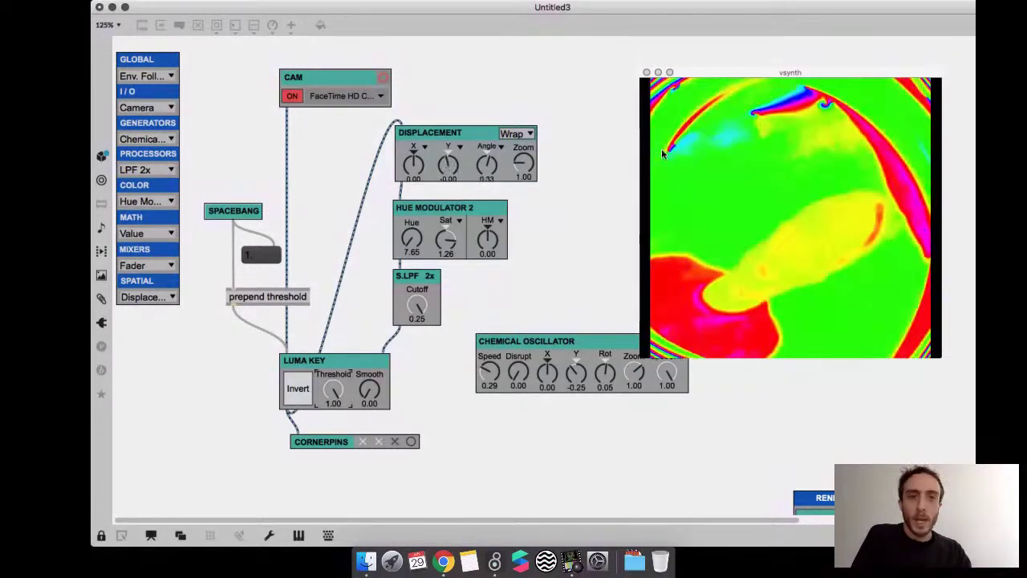
- Move the video output window clear of the Chemical Oscillator and bring the Luma Key threshold back to 1.00
drag(698, 72, 731, 46)
click(548, 361)
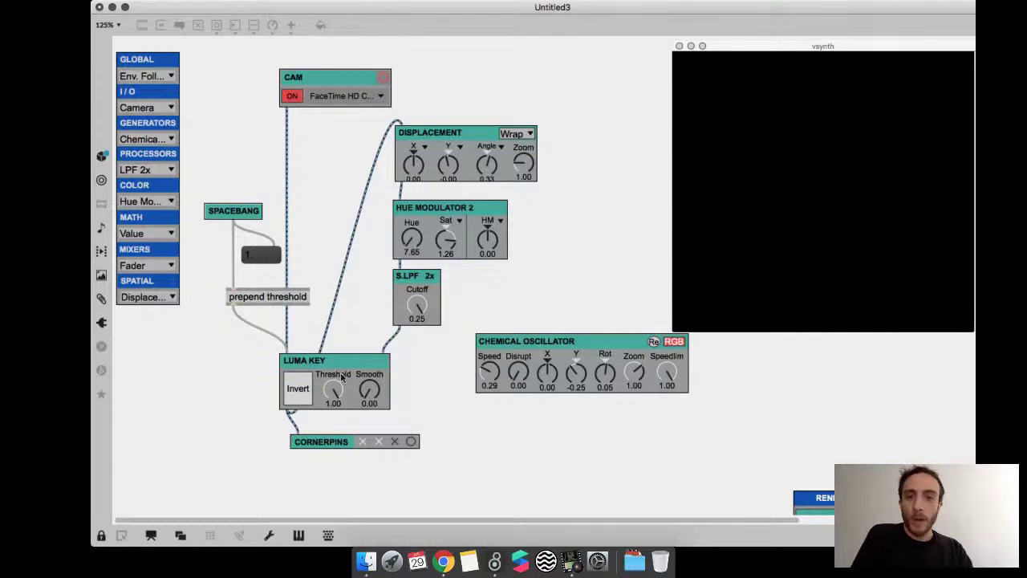
drag(342, 391, 344, 355)
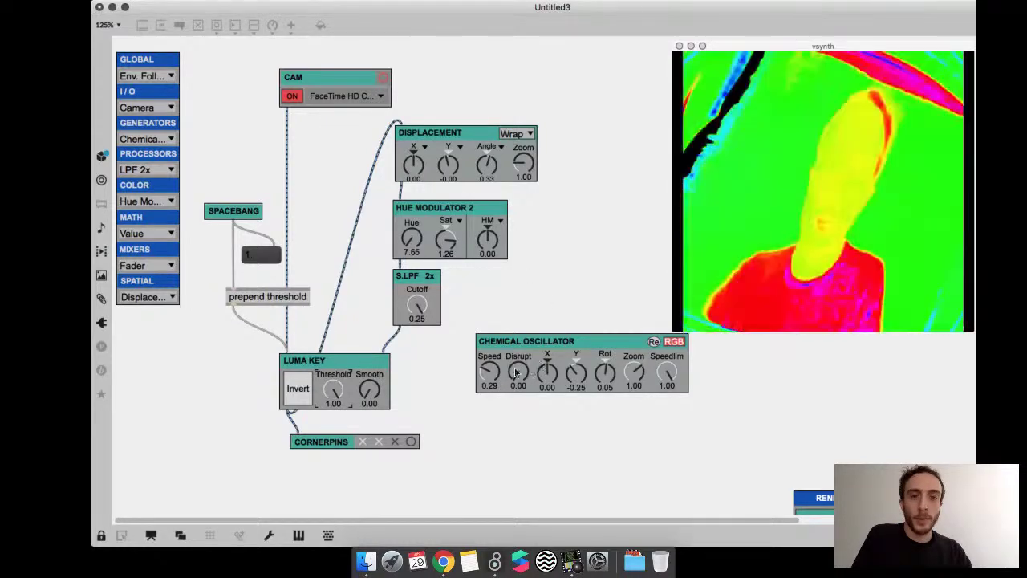
- Add a Preview module below the Chemical Oscillator and connect Spacebang's first outlet to the oscillator
key(super+e)
click(171, 76)
click(145, 136)
drag(198, 75, 505, 422)
drag(212, 223, 481, 328)
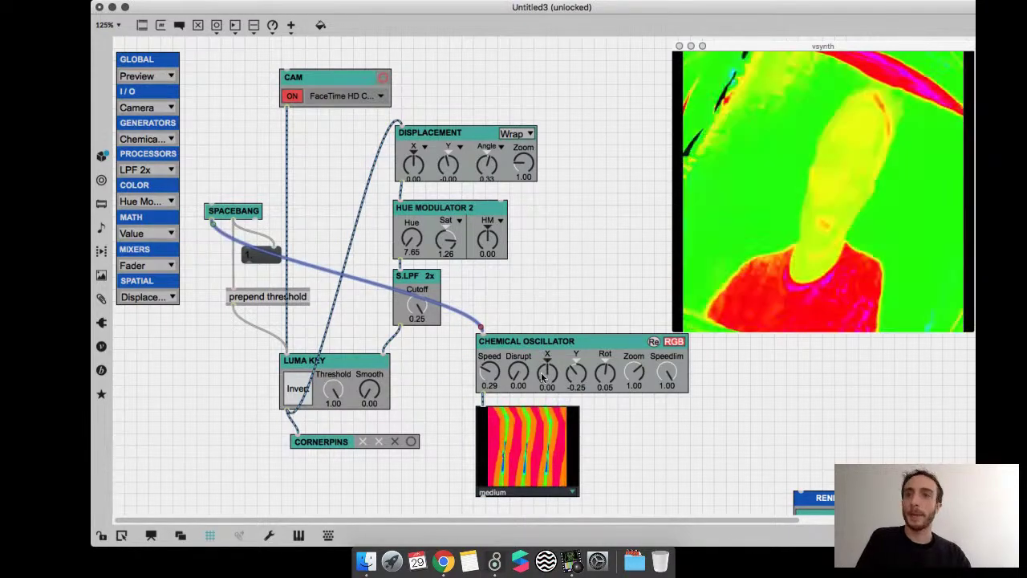
- Try the Chemical Oscillator's Disrupt at 0.30 and vary the S.LPF 2x cutoff
key(super+e)
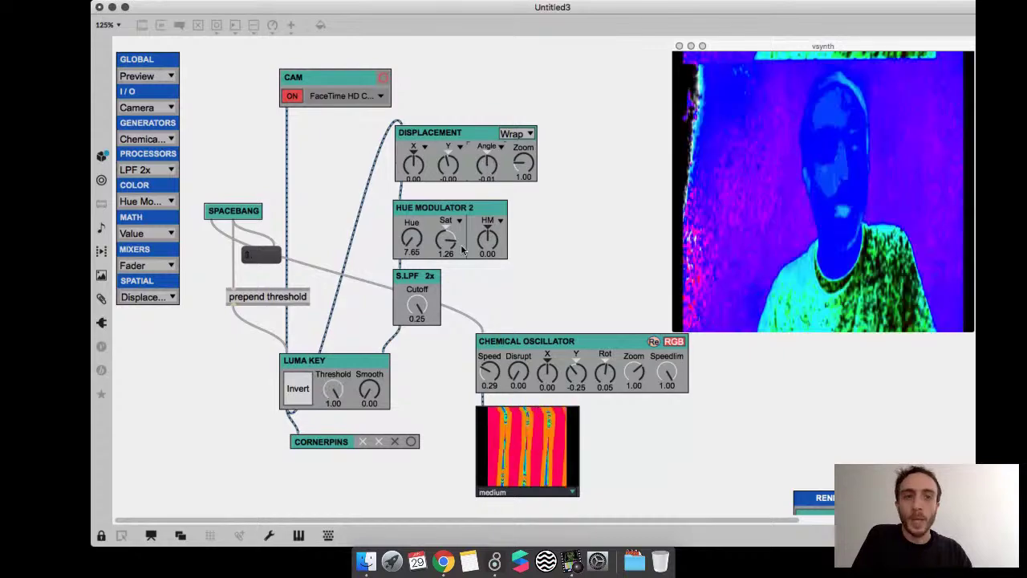
drag(519, 371, 516, 353)
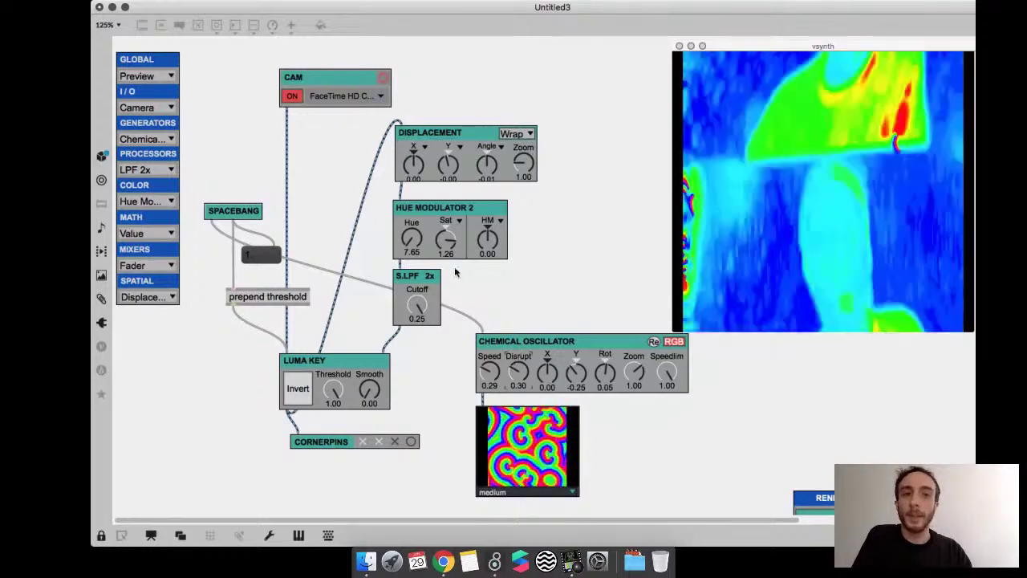
drag(417, 303, 432, 276)
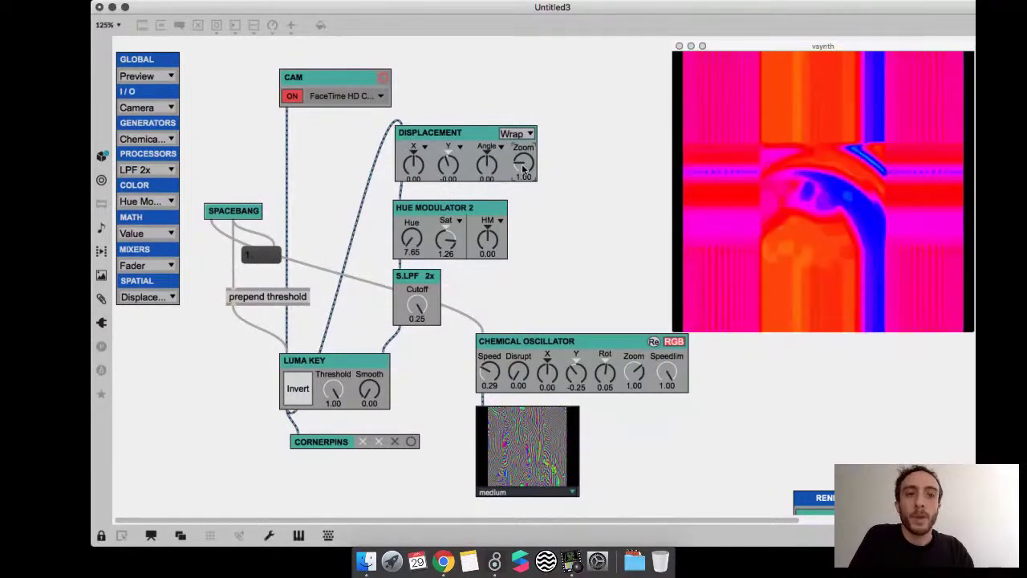
- Sweep the Luma Key threshold back to 1.00, set the Displacement Angle to 0.13, and keep the filter cutoff at 0.25
drag(333, 390, 340, 142)
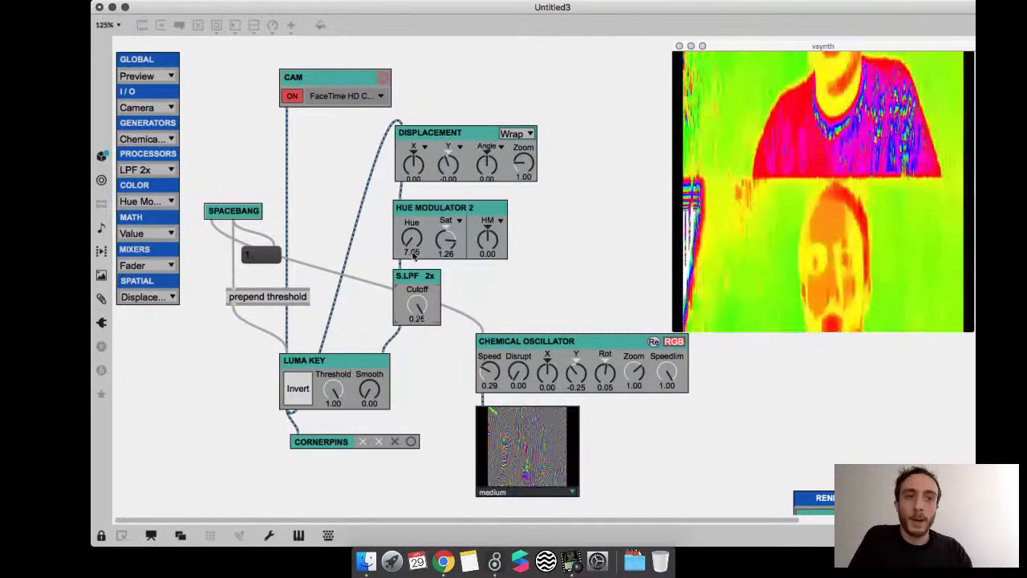
drag(487, 161, 494, 165)
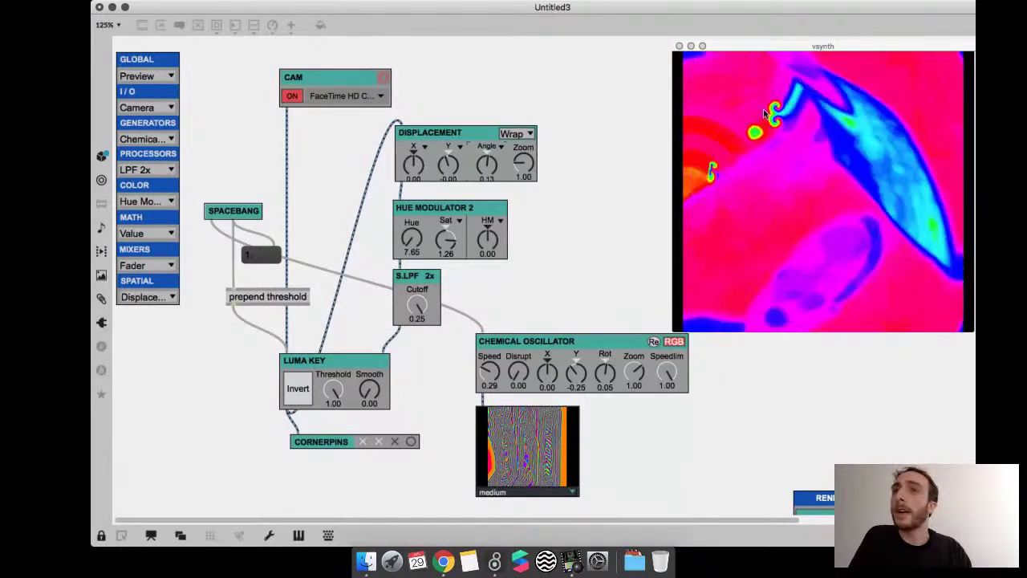
drag(418, 308, 423, 321)
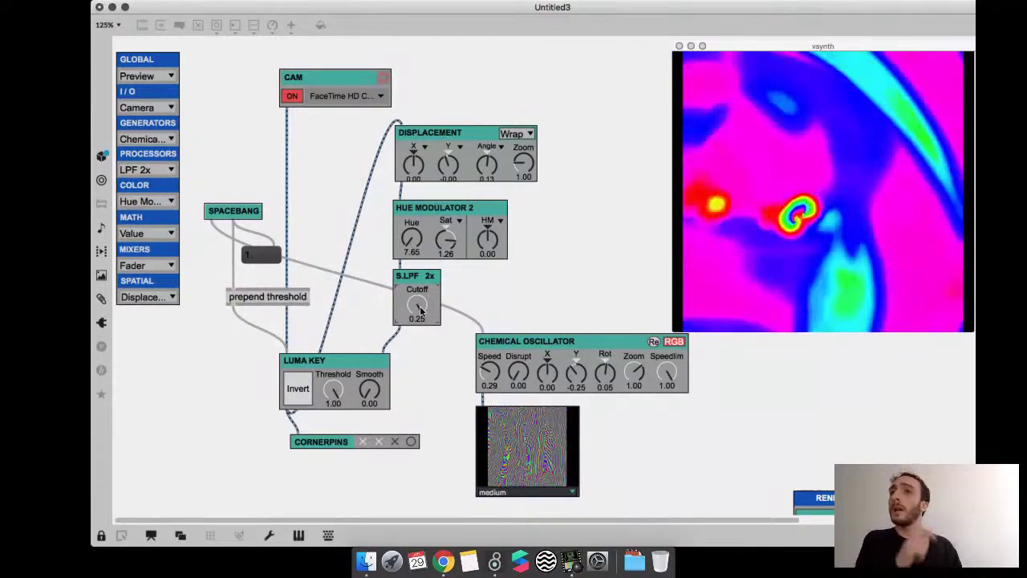
- Set Hue Modulator 2 to hue 360.00 and saturation 1.51, and restart the feedback with the threshold at 1.00
drag(410, 252, 409, 243)
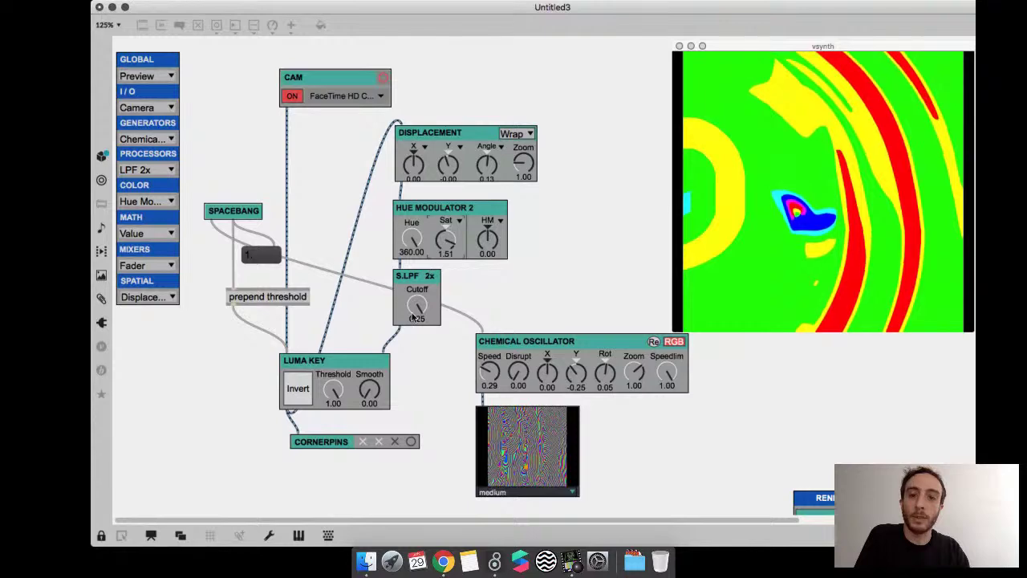
drag(414, 318, 424, 308)
drag(333, 390, 353, 266)
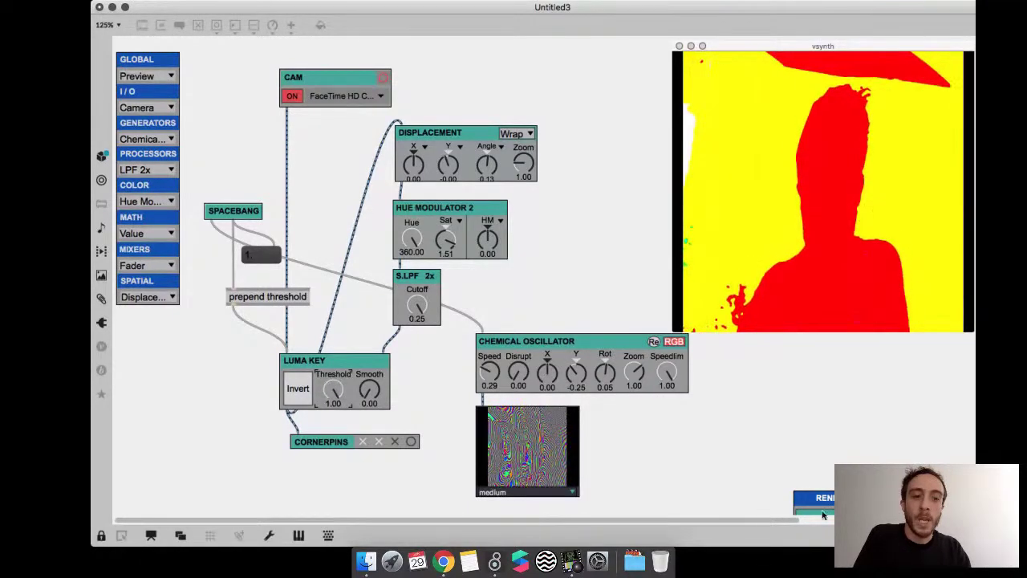
- Unlock the patch and delete the Render module
scroll(822, 515, down, 5)
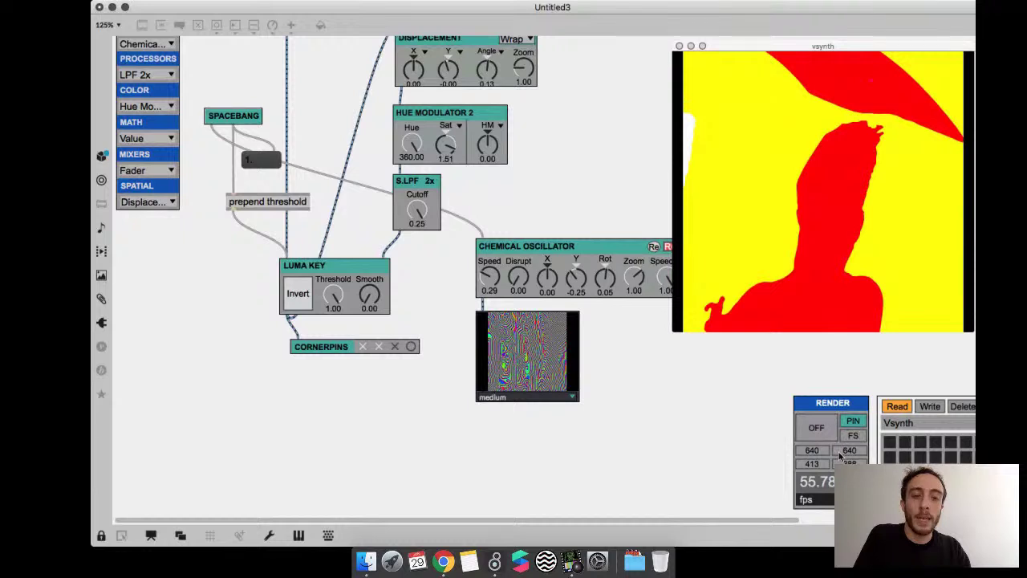
key(super+e)
click(817, 428)
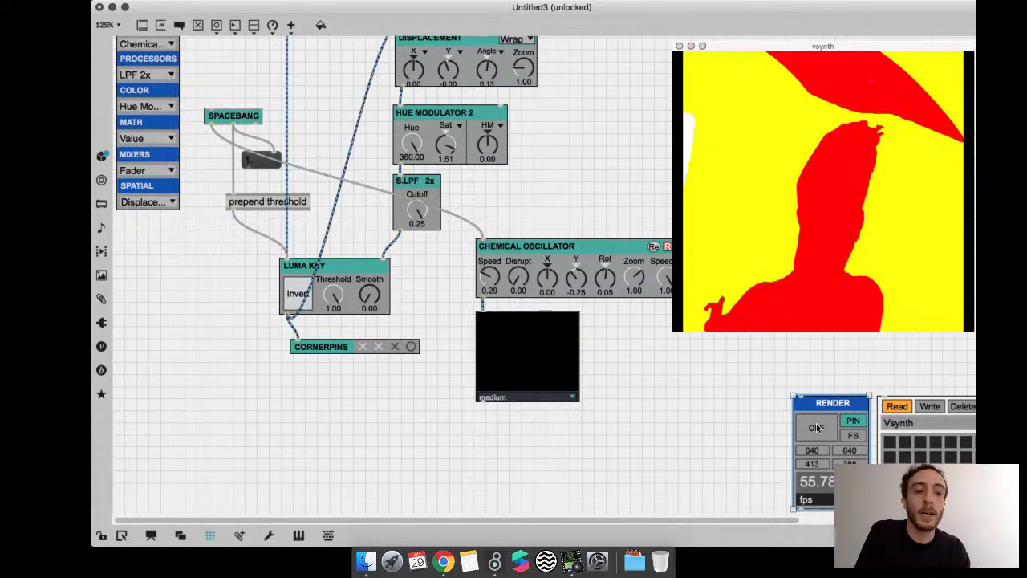
click(816, 426)
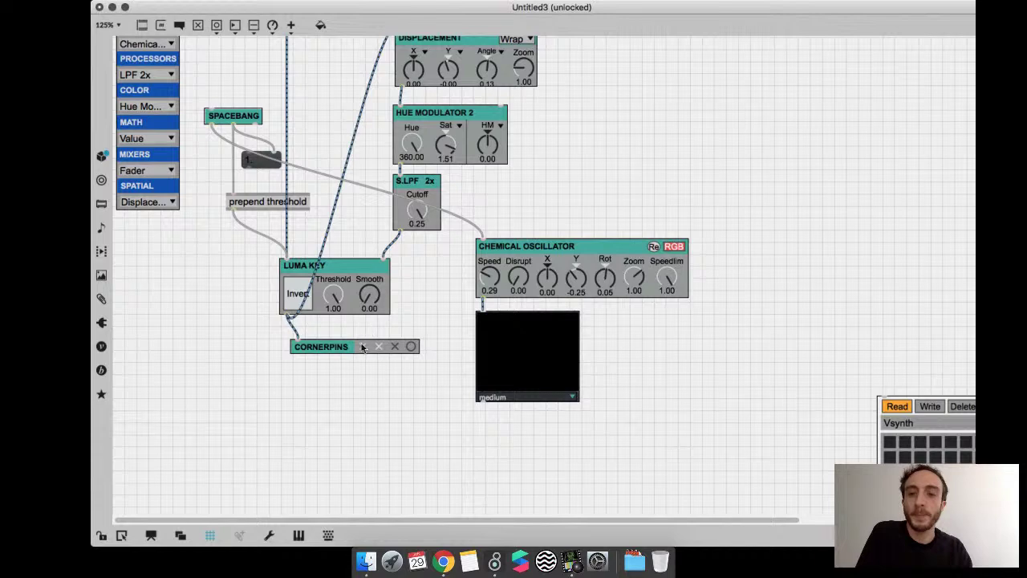
- Bring the Vsynth Launcher window to the front
click(427, 7)
click(419, 305)
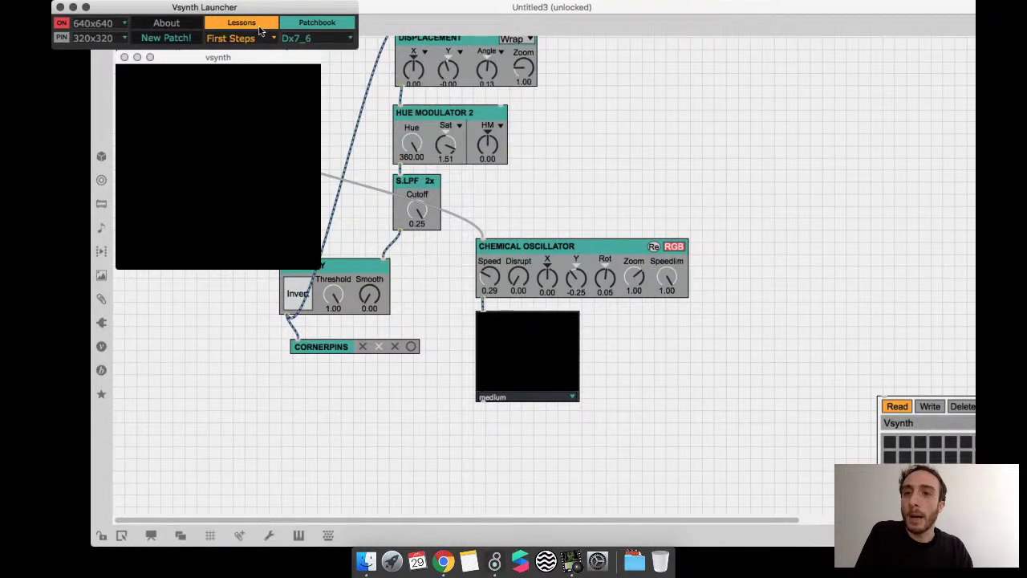
- Open the BZ Reaction example from the Patchbook, try it with the filter cutoff at 0.23, and close it
click(318, 40)
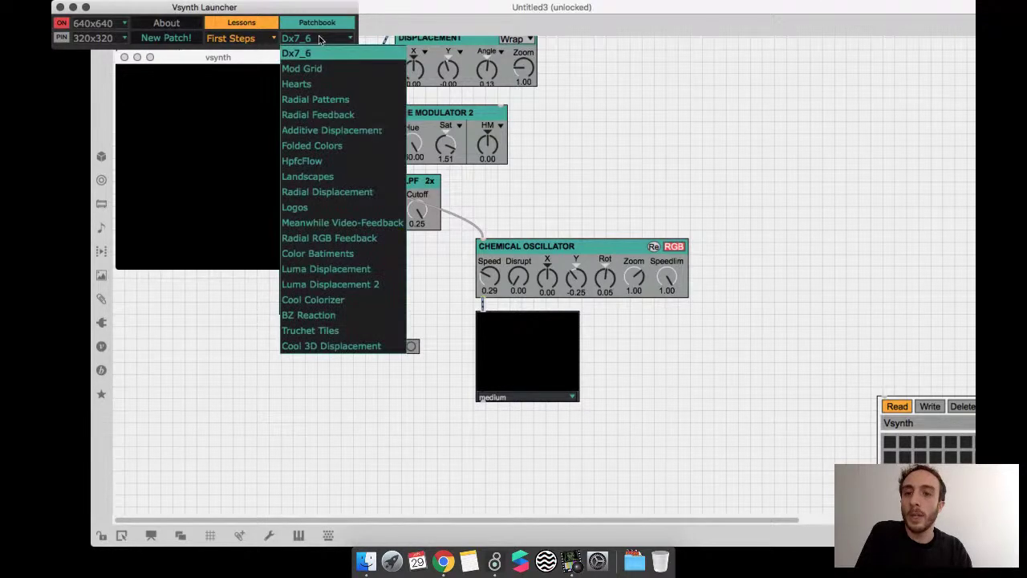
click(319, 317)
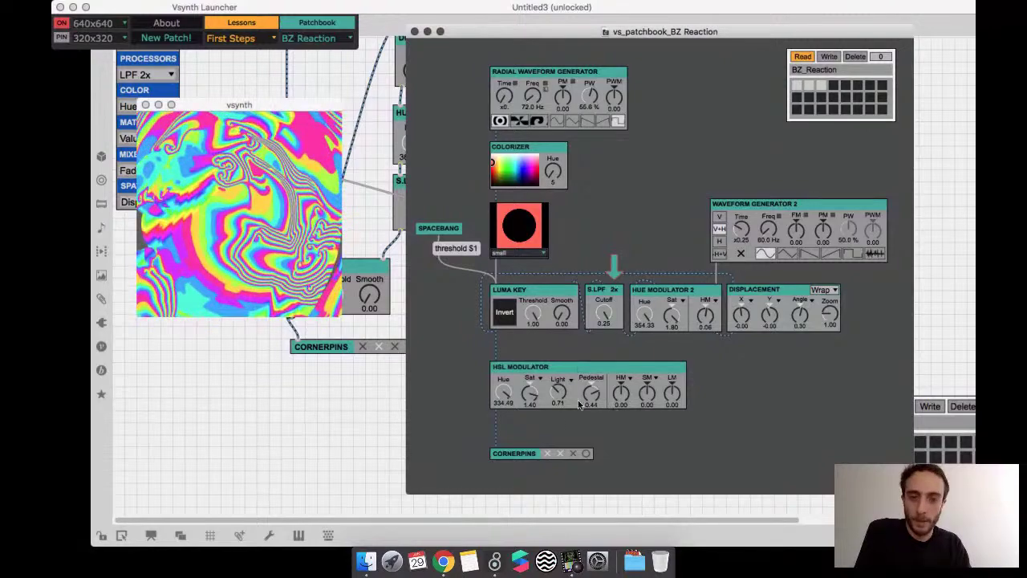
click(503, 313)
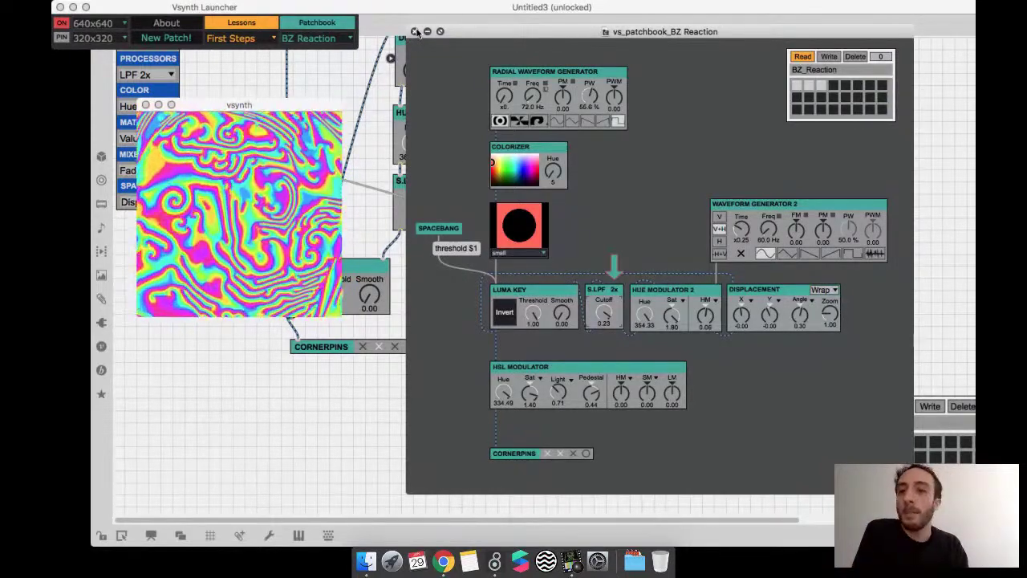
key(super+w)
- Move the Cornerpins module lower beneath the Luma Key and lock the patch
drag(364, 350, 357, 392)
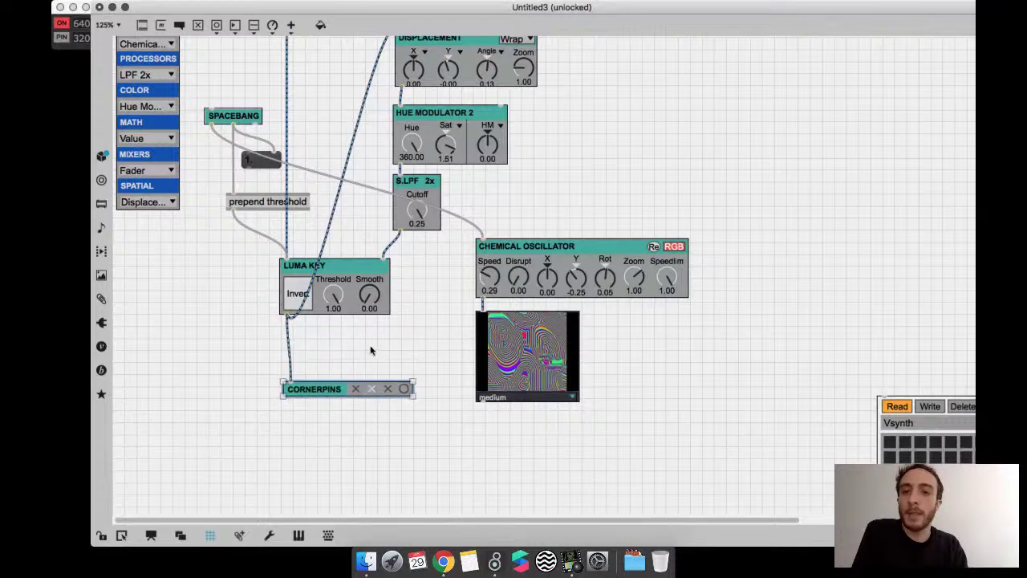
key(super+e)
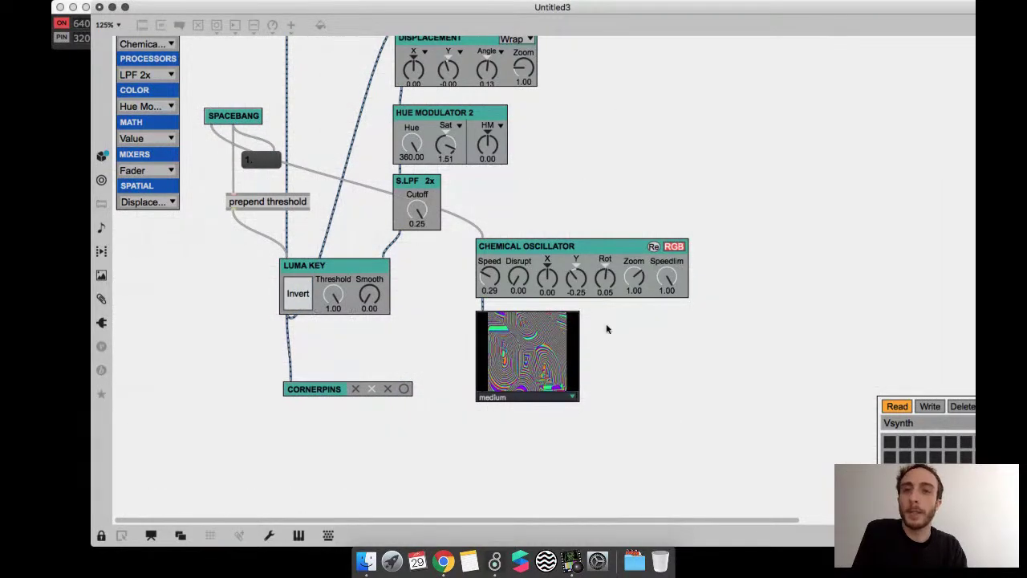
scroll(692, 382, up, 3)
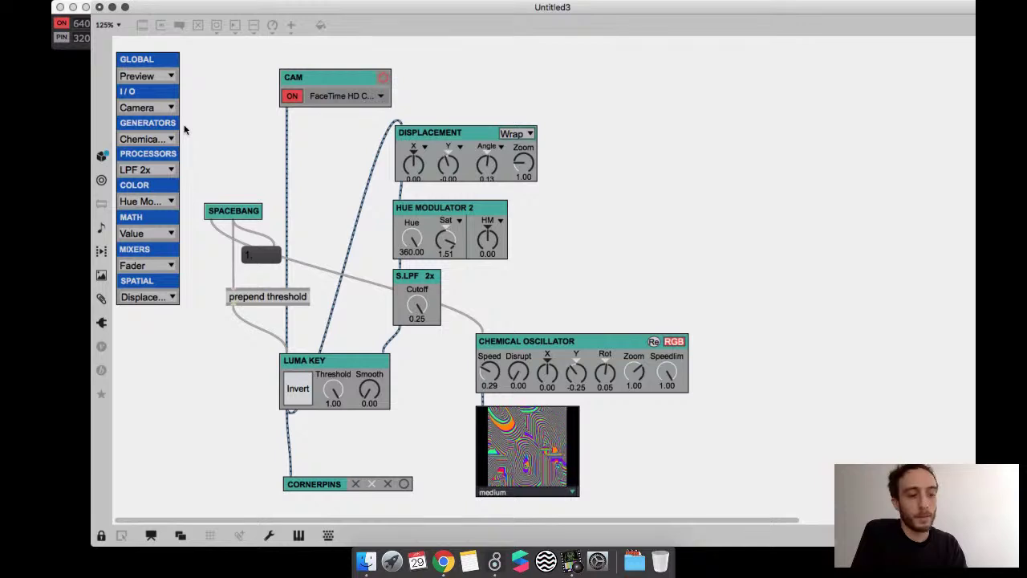
- Pin the vsynth output window on top and move it to the empty canvas beside the Displacement module
click(65, 46)
click(64, 40)
drag(209, 106, 663, 100)
click(319, 414)
drag(341, 390, 335, 389)
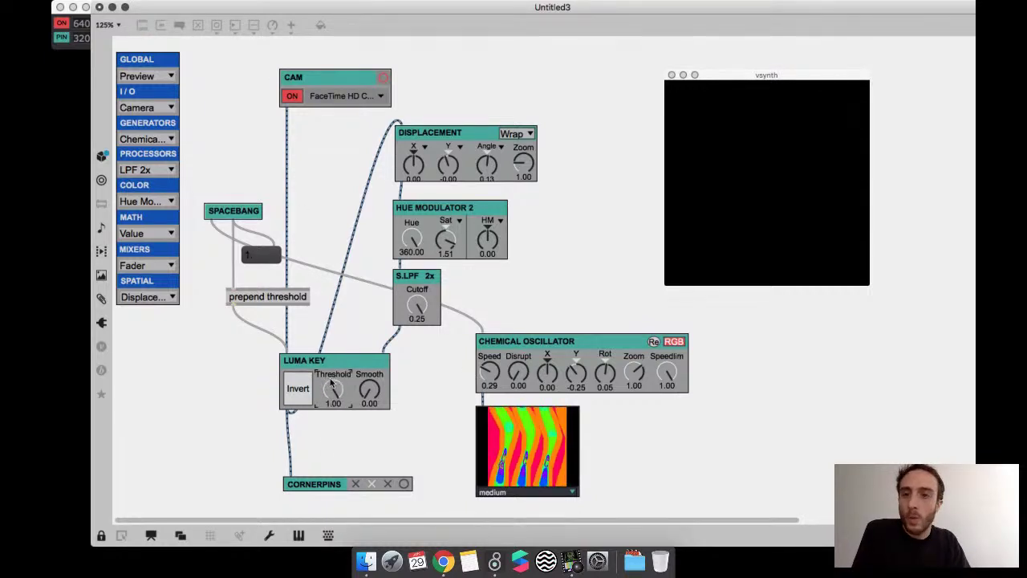
- Move the output window clear of the Chemical Oscillator, enlarge it, and leave the patch locked
key(super+e)
scroll(350, 422, down, 3)
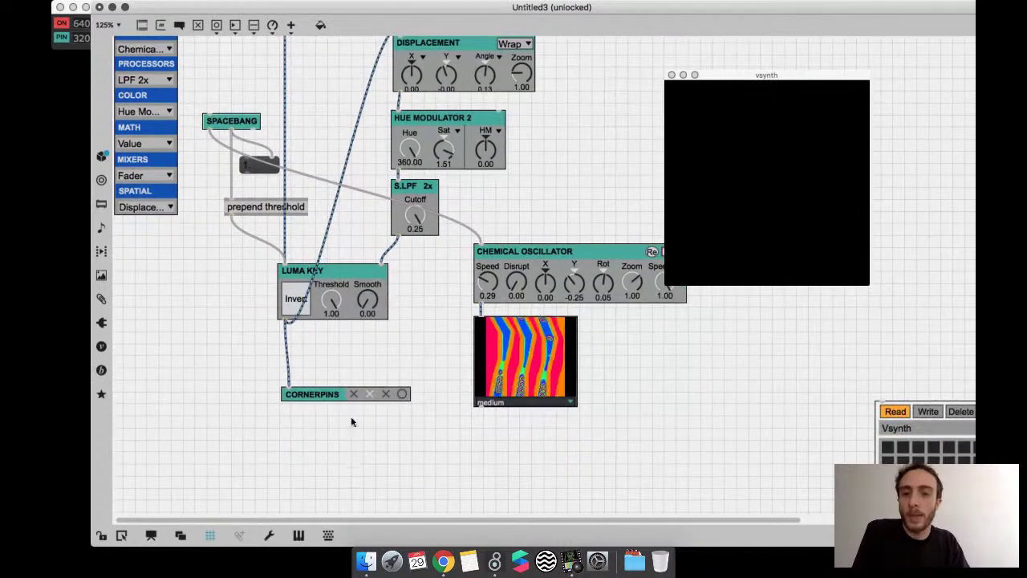
drag(797, 75, 885, 51)
drag(752, 230, 721, 241)
key(super+e)
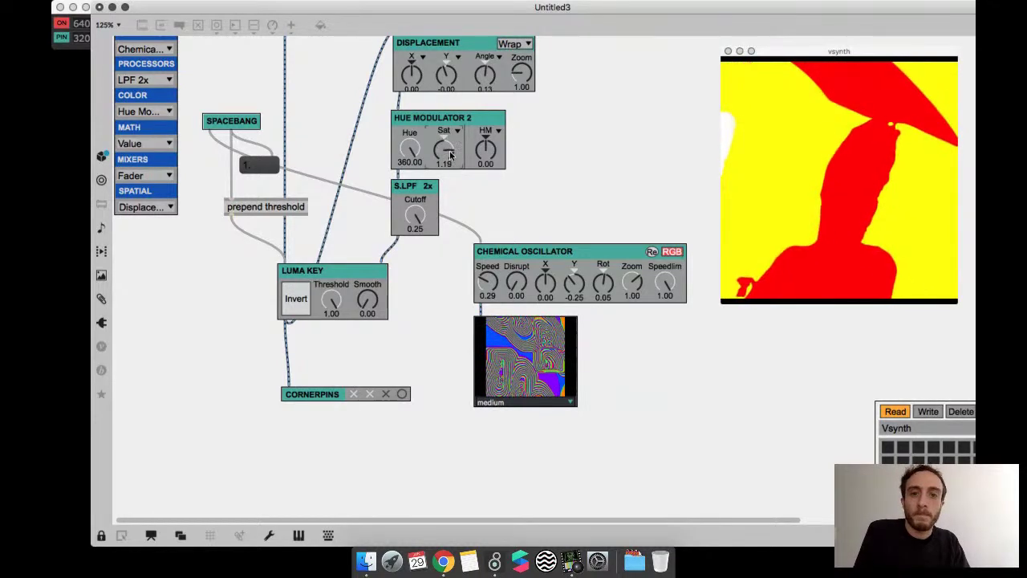
- Set Hue Modulator 2 saturation to 1.06, sweep the Luma Key threshold down to 0.61, and restart the feedback
click(331, 300)
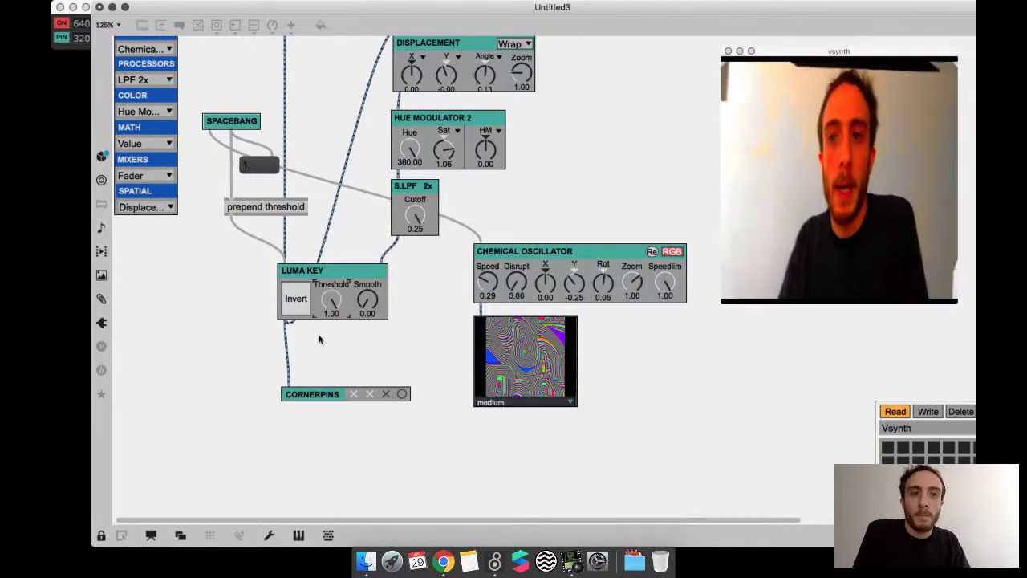
drag(318, 339, 330, 305)
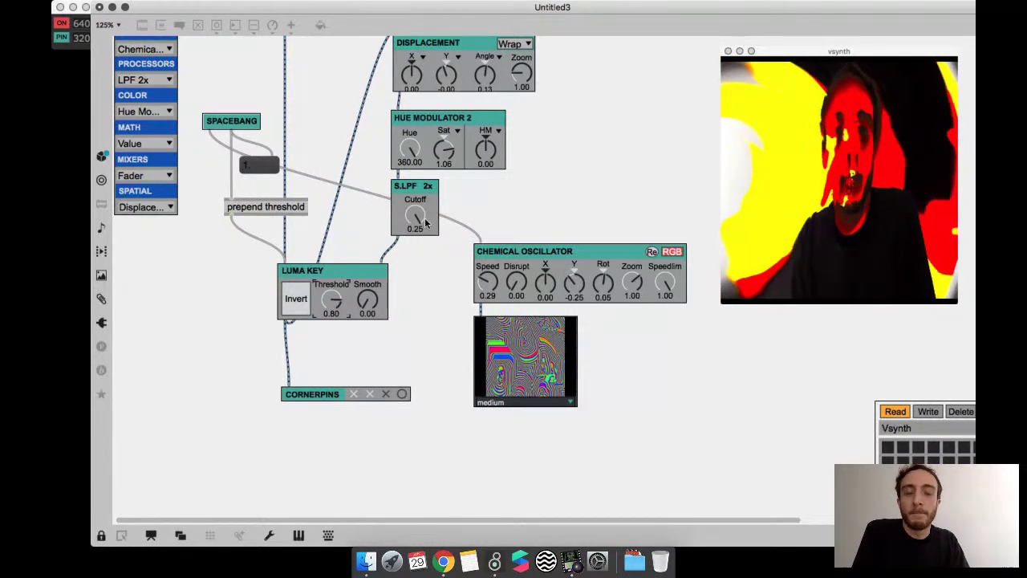
mouse_move(331, 303)
mouse_down()
mouse_move(332, 349)
mouse_move(335, 309)
mouse_up()
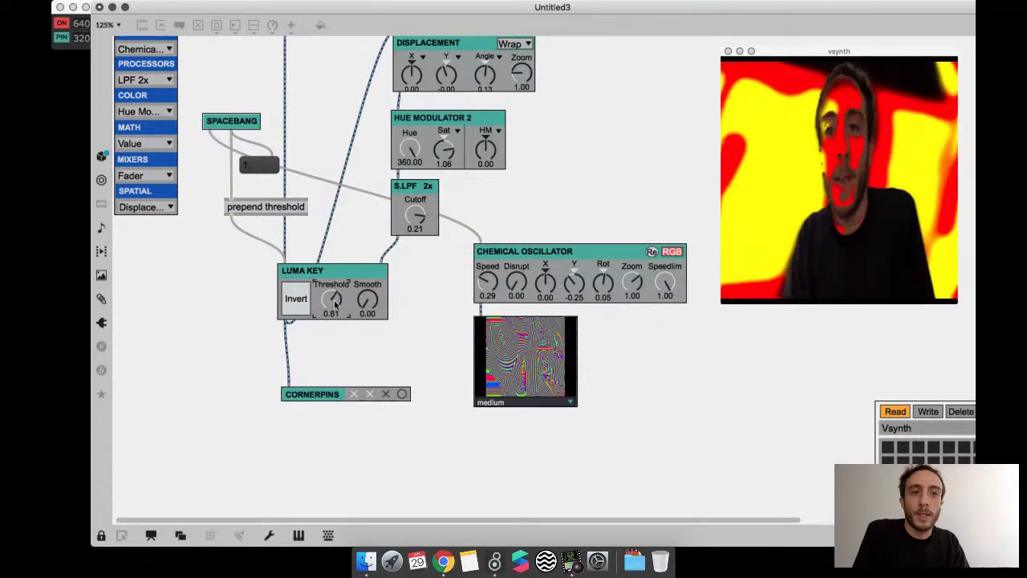
scroll(407, 191, up, 5)
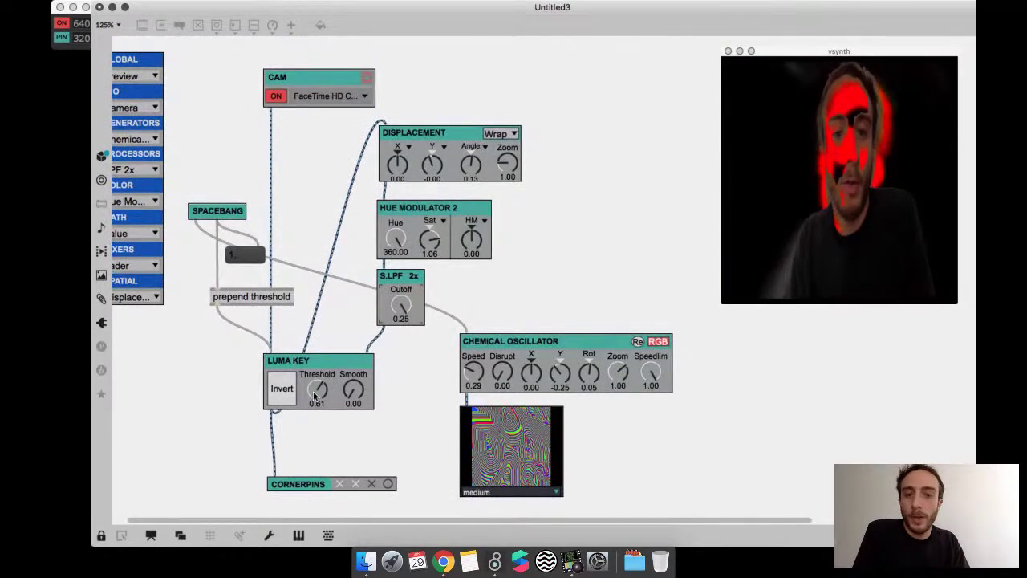
key(space)
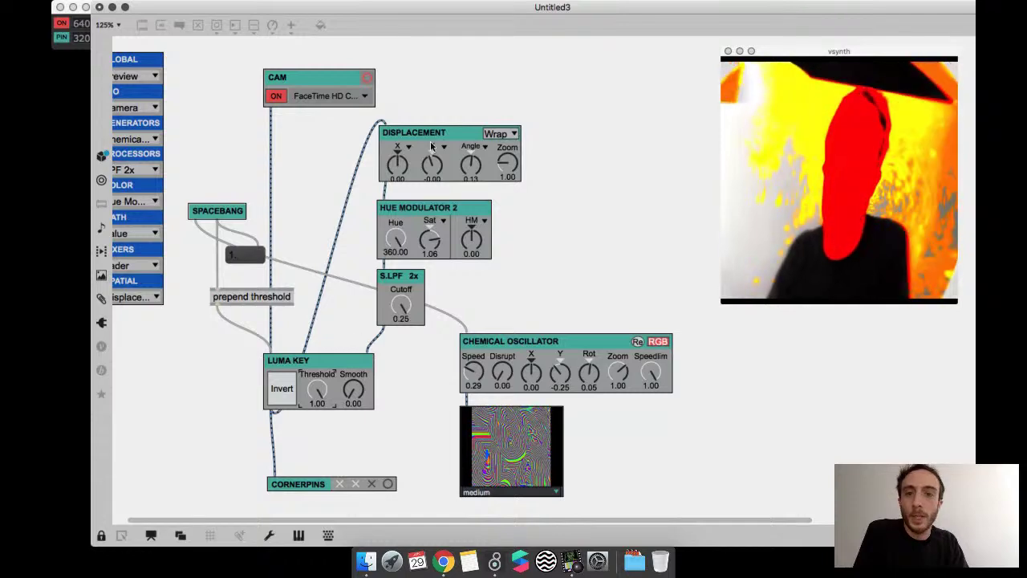
- Set Displacement Y to -0.01 and Angle to 0.83, and Hue Modulator 2 to saturation 1.00 and hue 354.61
drag(473, 162, 433, 167)
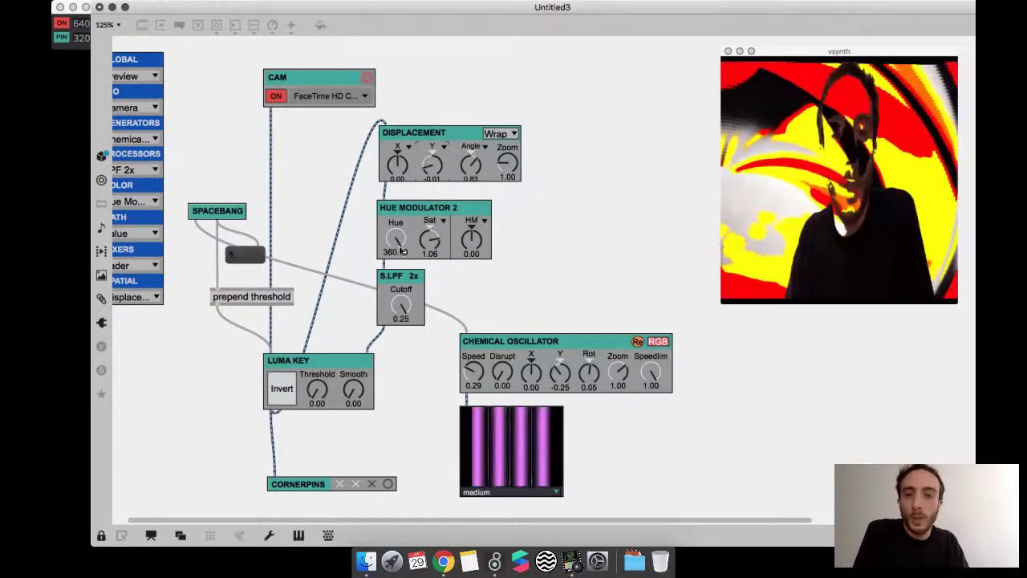
drag(434, 253, 435, 251)
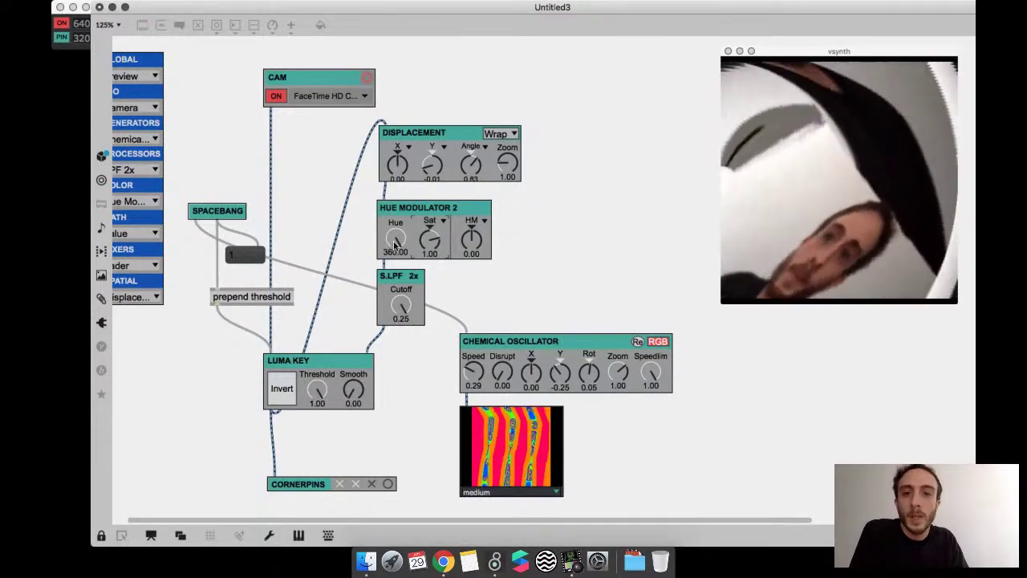
drag(394, 256, 394, 260)
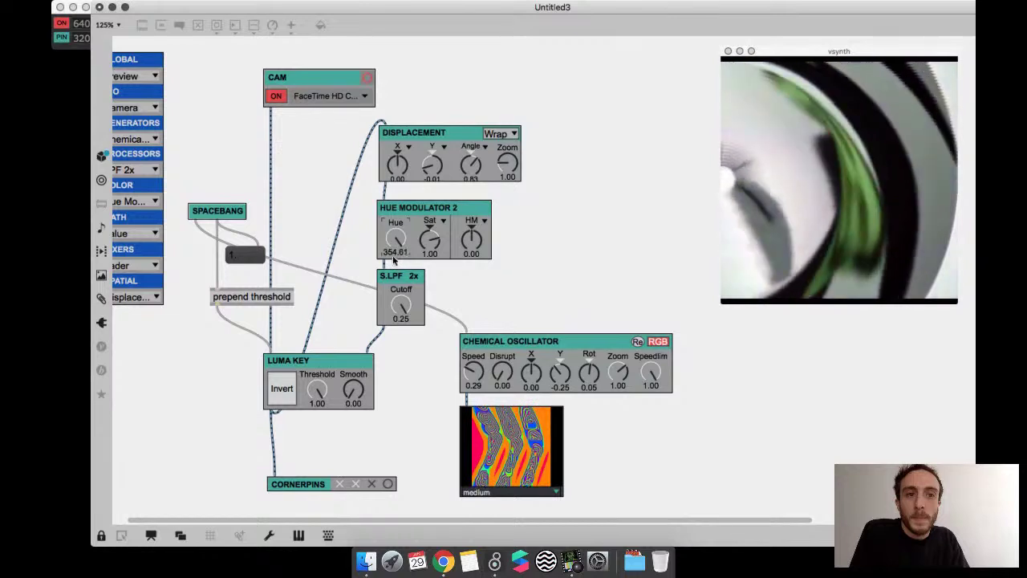
- Set the Displacement Angle to 0.57 and the hue to 352.63, lower the threshold to 0.89, and restart the feedback
drag(466, 163, 469, 167)
drag(320, 389, 321, 396)
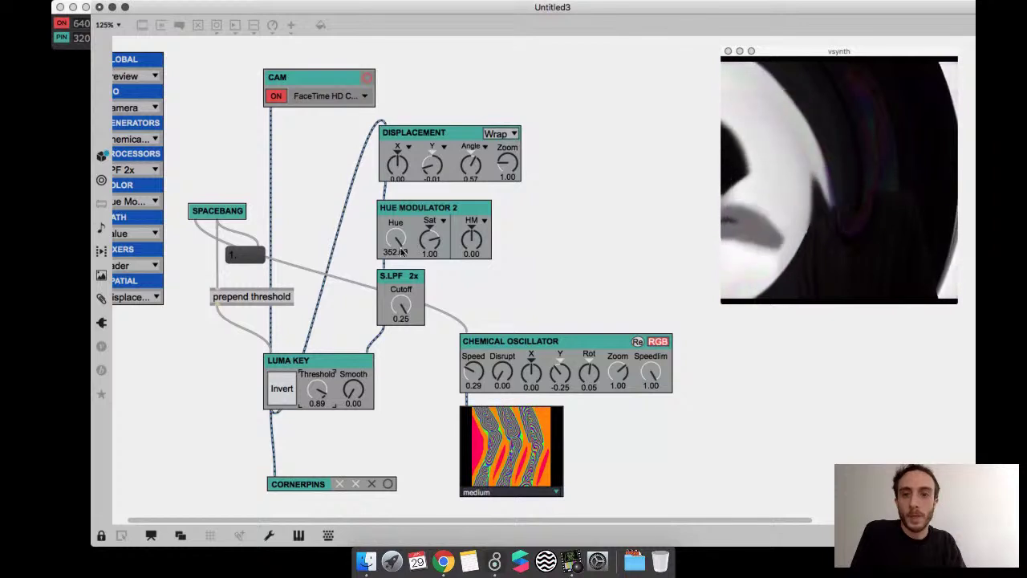
key(space)
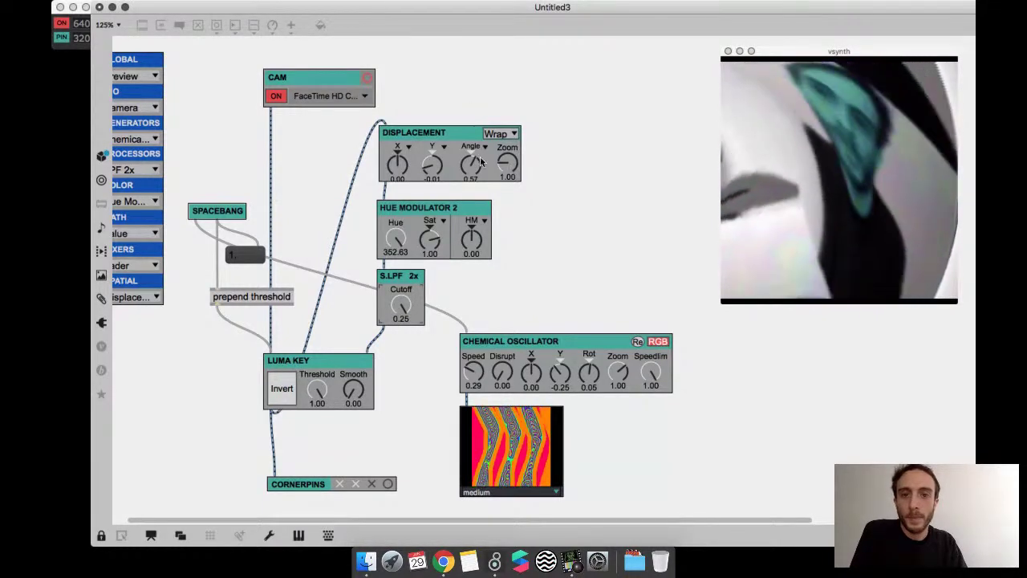
- Set Displacement Y to 0.00, the hue to 344.13 and the filter cutoff to 0.20, and restart the feedback at threshold 1.00
drag(432, 168, 427, 144)
drag(395, 238, 398, 239)
drag(403, 304, 405, 313)
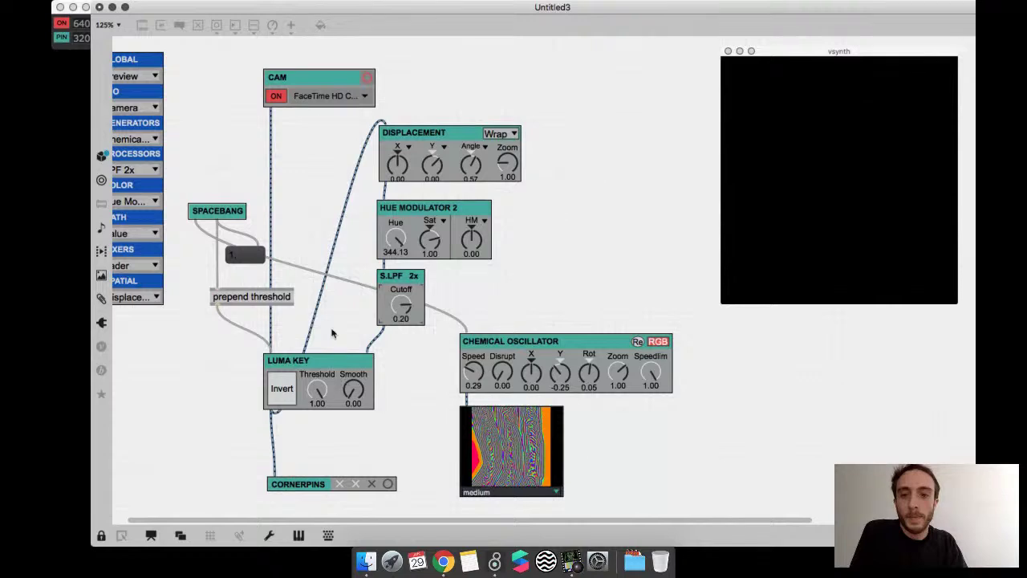
key(super+e)
drag(319, 389, 319, 408)
key(super+e)
key(space)
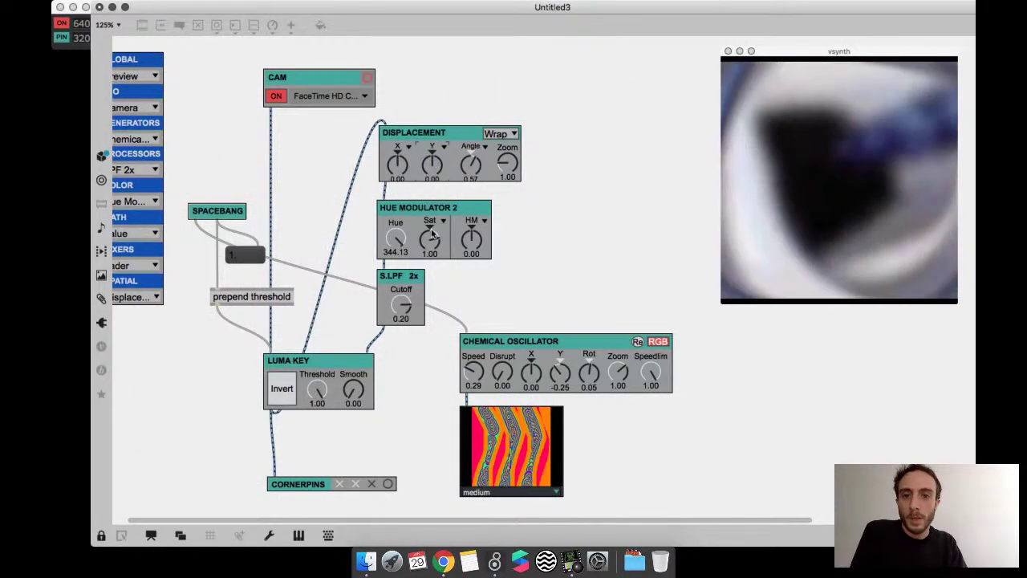
- Set Hue Modulator 2 to saturation 1.08 and hue 345.83, the Displacement Angle to 0.00, and the filter cutoff to 0.22
drag(434, 243, 431, 228)
drag(405, 295, 404, 309)
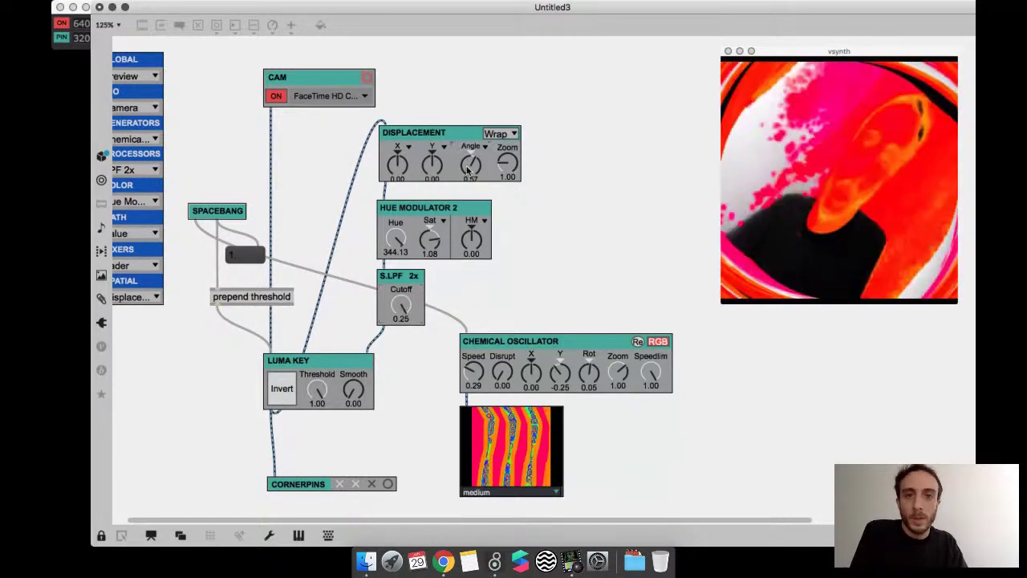
drag(432, 162, 395, 185)
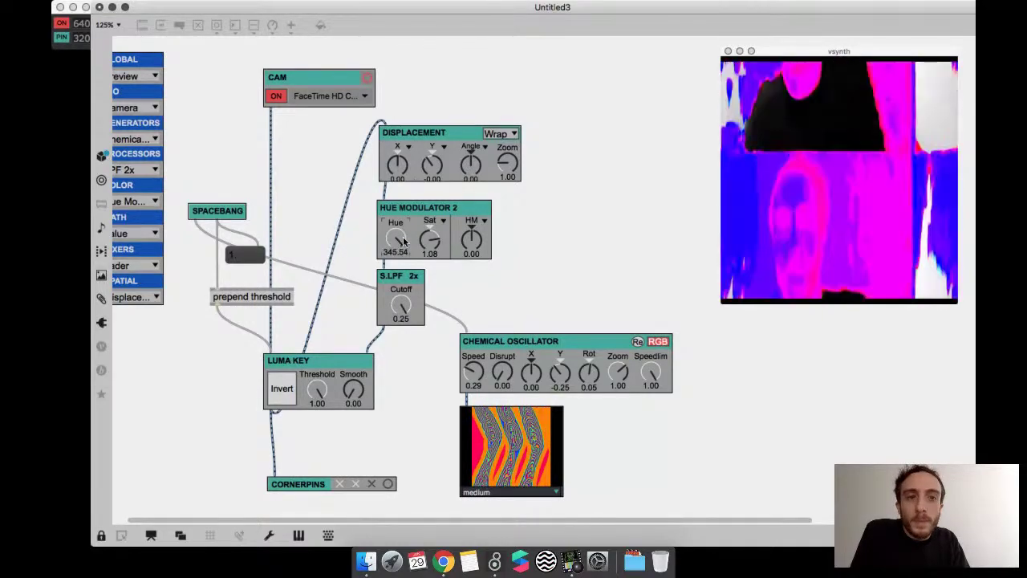
drag(395, 307, 395, 313)
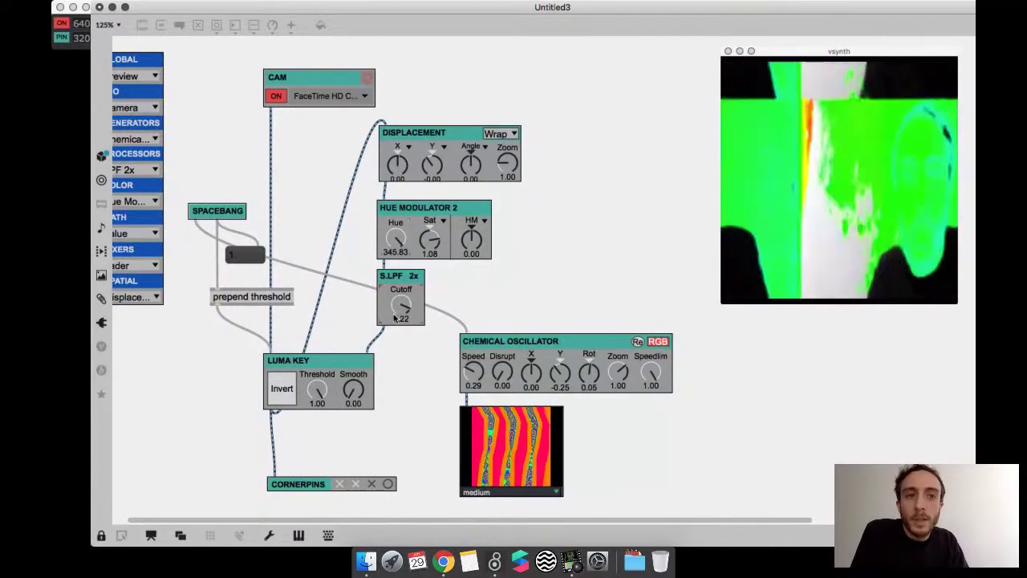
- Set Displacement Y to -0.01 and Angle to 0.30, the hue to 351.50 and the cutoff to 0.23, restarting the feedback between changes
drag(470, 165, 469, 167)
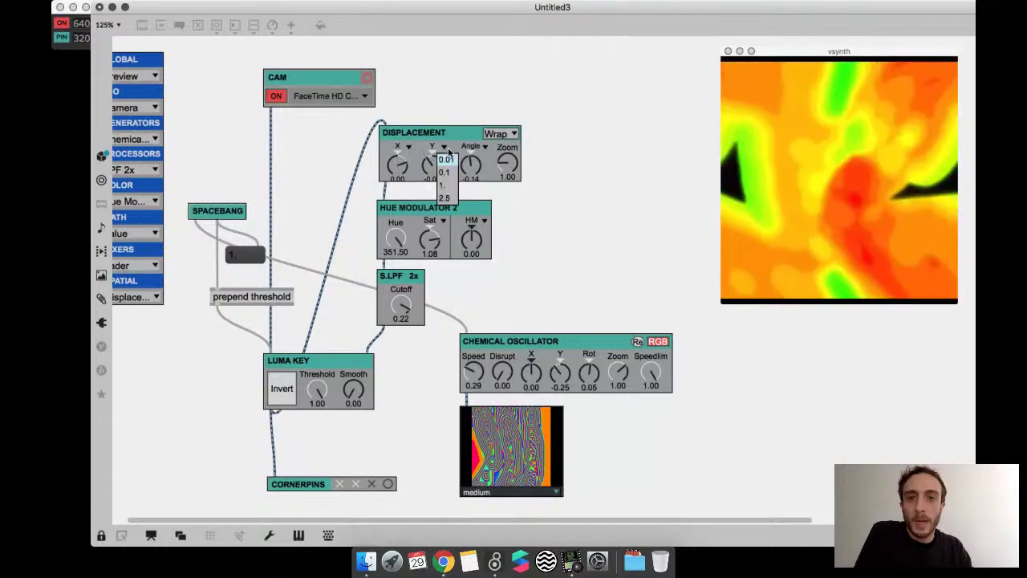
key(space)
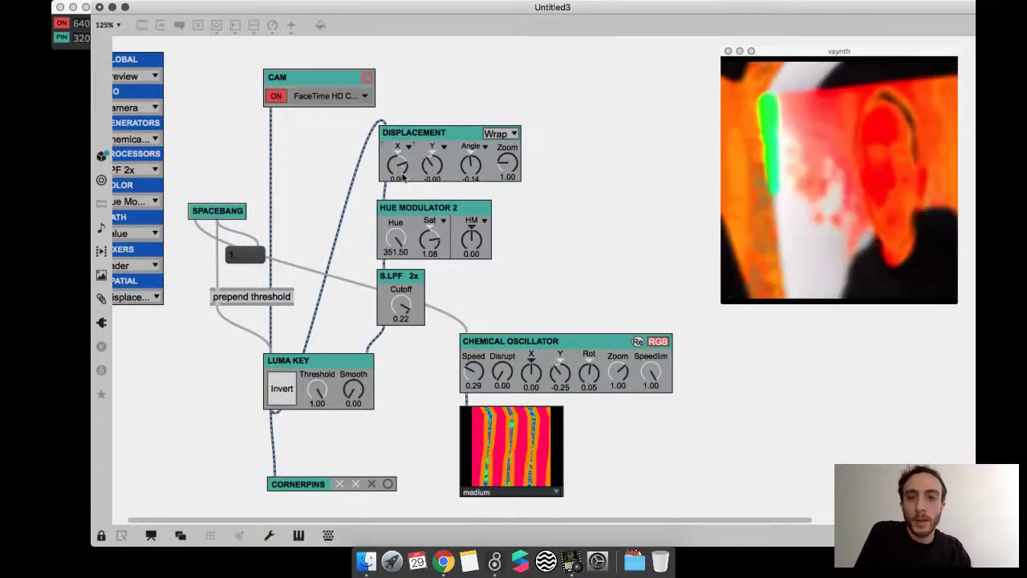
drag(431, 164, 473, 159)
key(space)
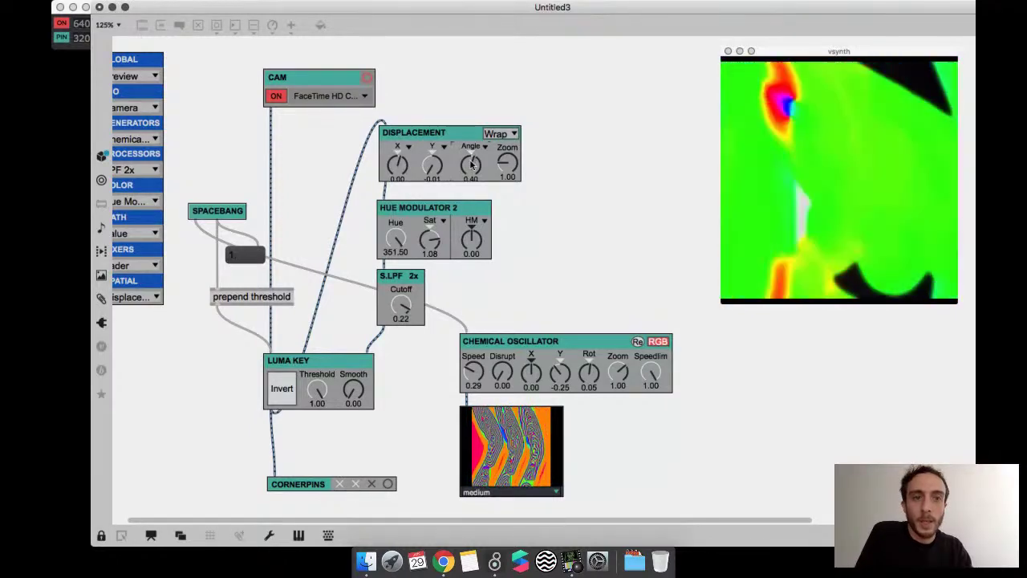
drag(402, 309, 403, 306)
key(space)
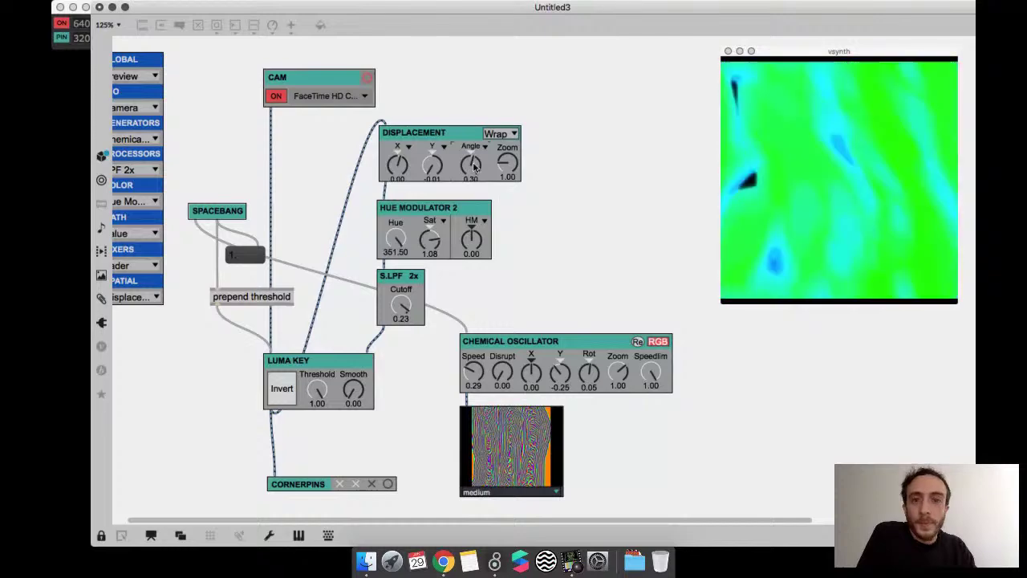
- Try a second Hue Modulator 2 between the camera and the Luma Key at hue 56.69 and saturation 1.13, and delete it
key(super+e)
drag(423, 226, 318, 186)
key(super+e)
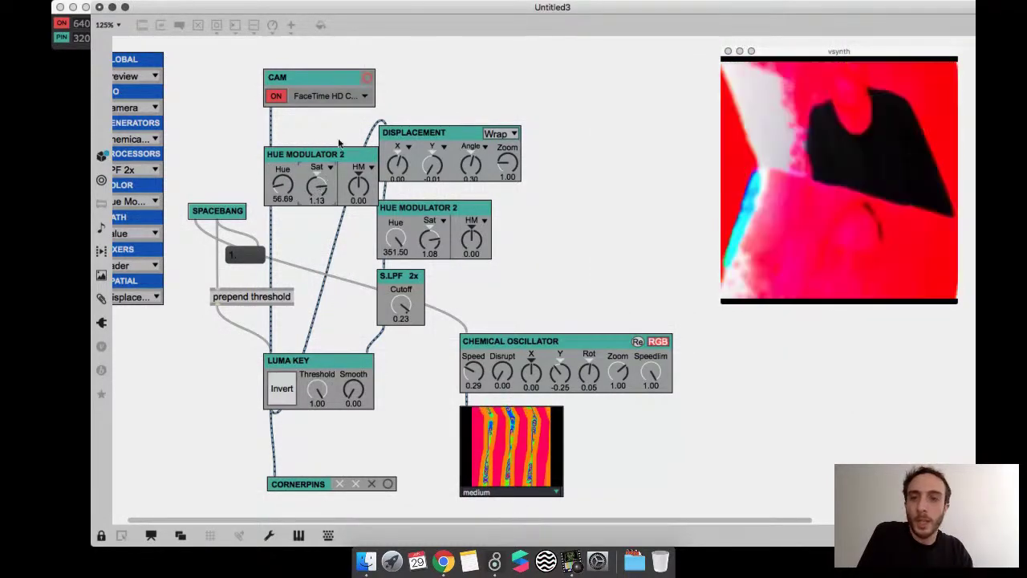
key(super+e)
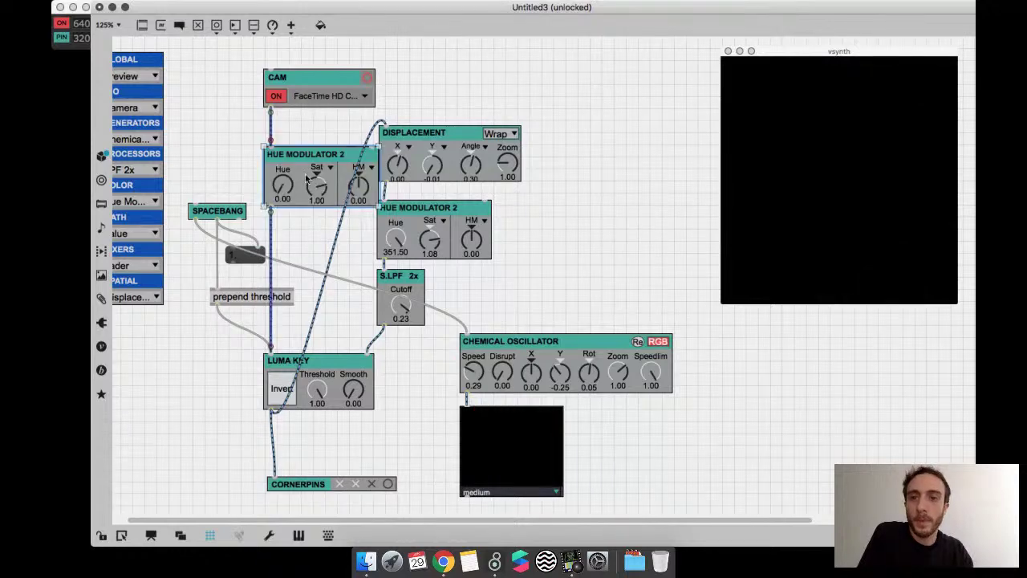
key(BackSpace)
- Lower the Luma Key threshold to 0.83 and raise Hue Modulator 2 saturation to 1.84
click(318, 393)
drag(319, 393, 319, 398)
key(super+e)
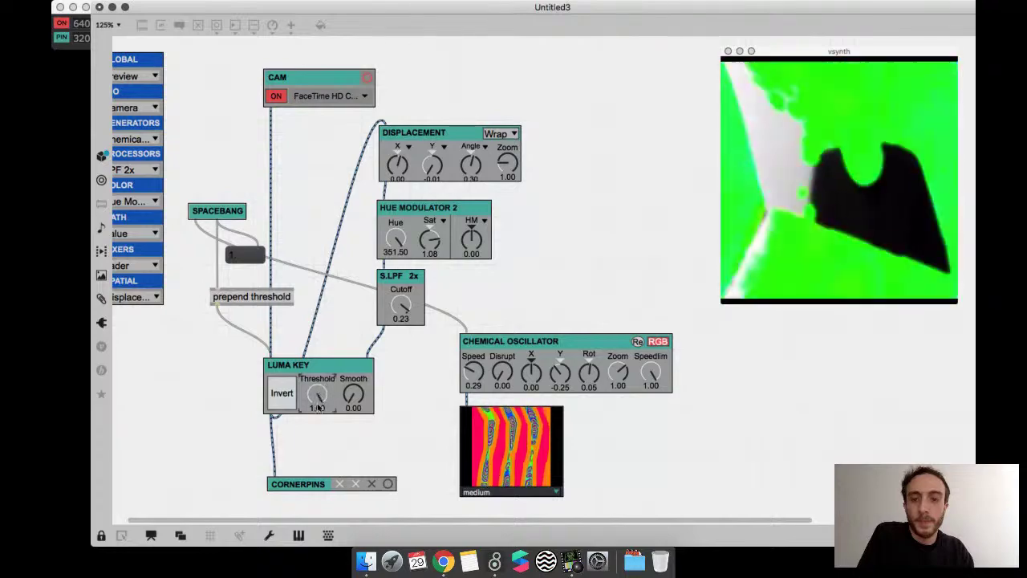
drag(318, 407, 319, 410)
drag(431, 241, 436, 207)
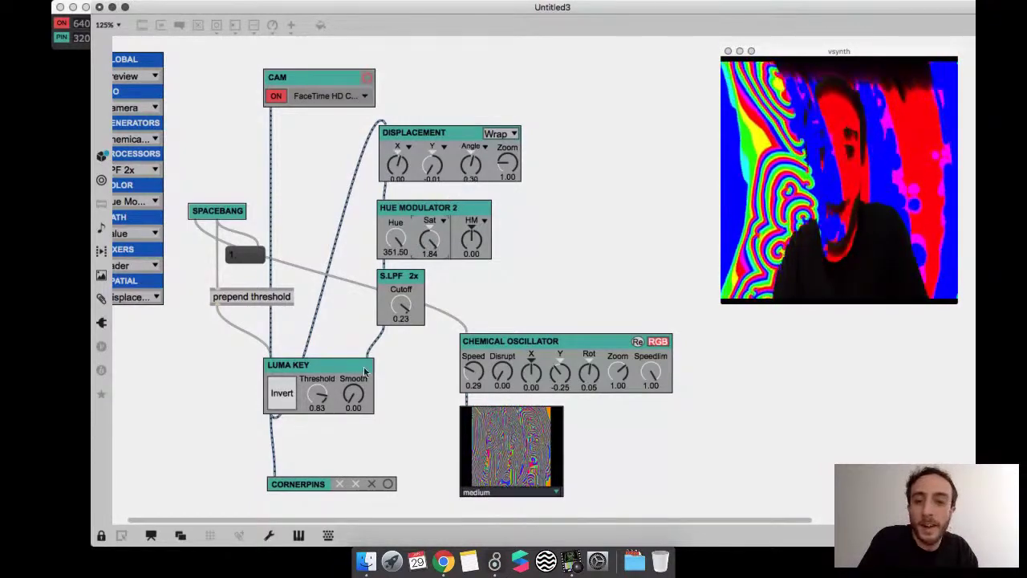
- Unlock the patch for editing
key(super+e)
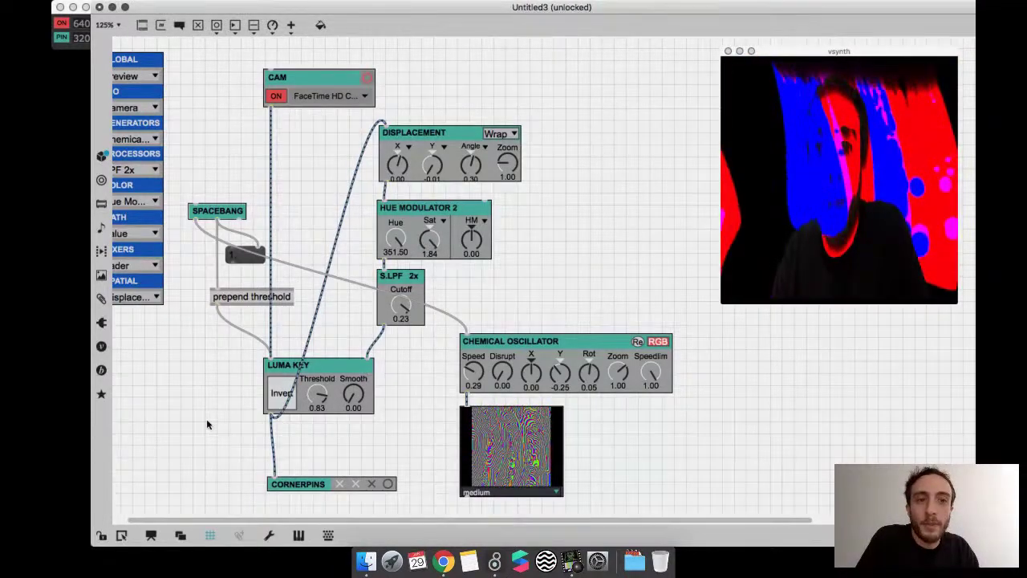
key(super+e)
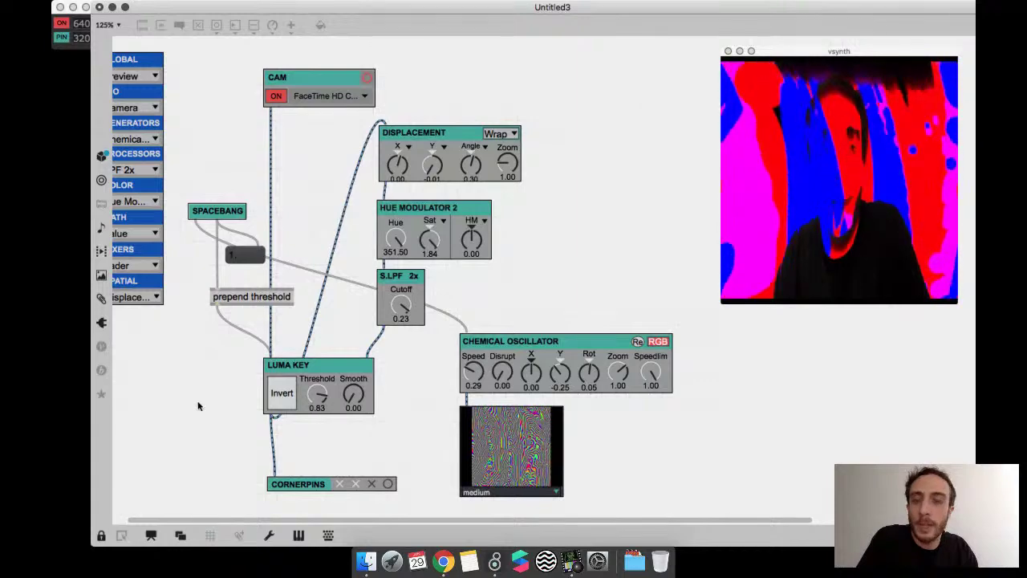
key(super+e)
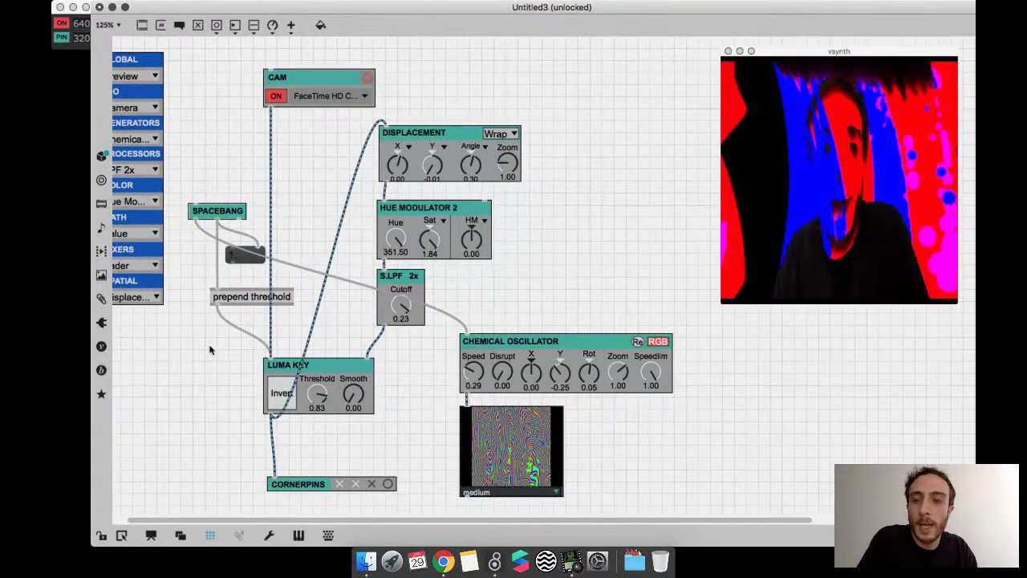
- Move the Chemical Oscillator and its preview up beside the Displacement and feedback Hue Modulator 2 modules
scroll(216, 286, left, 2)
scroll(215, 287, down, 1)
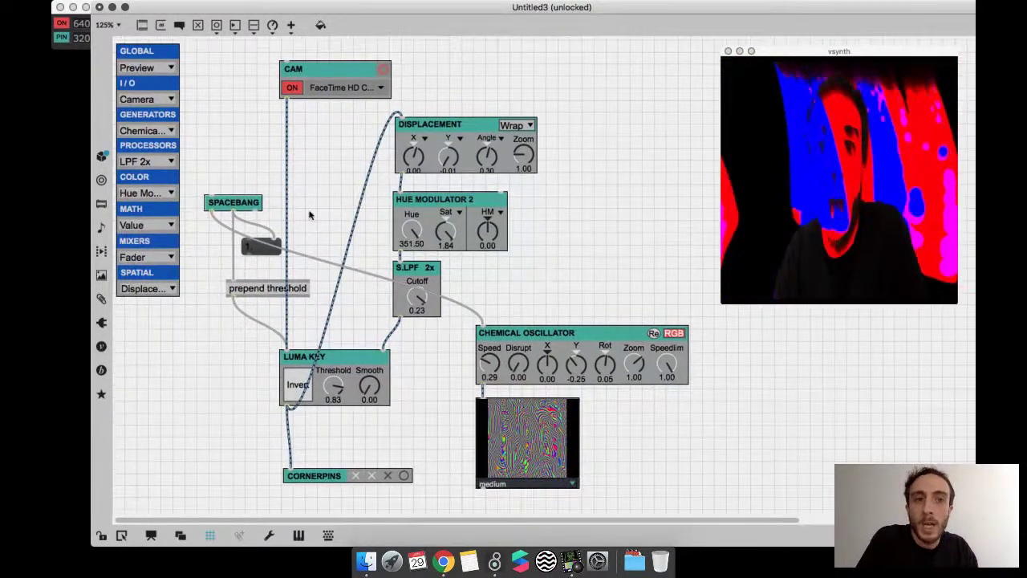
drag(472, 321, 692, 491)
drag(561, 333, 653, 180)
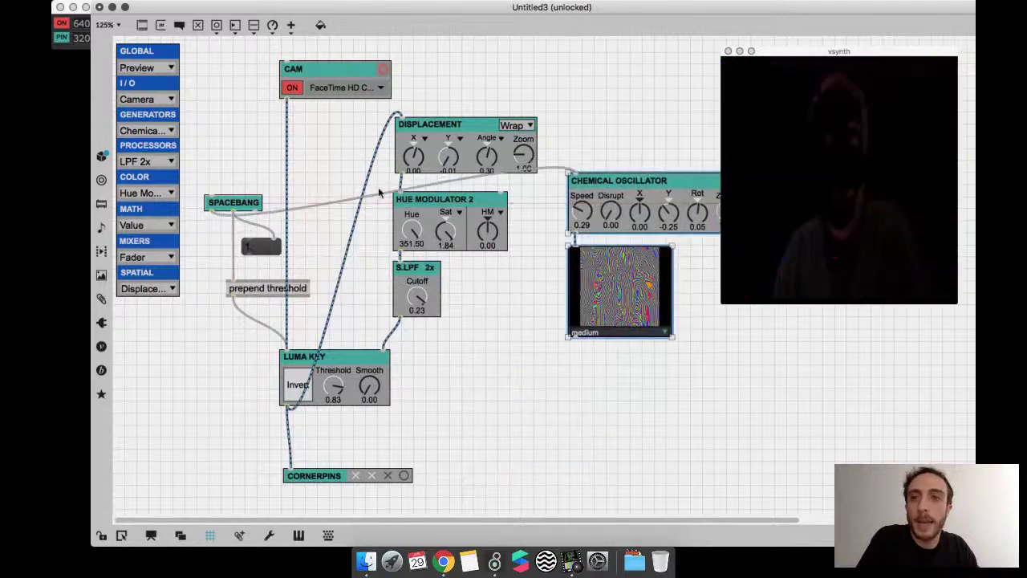
- Add an Rgb2Yuv color module between the Luma Key output and Cornerpins, and lock the patch
click(147, 130)
click(142, 193)
click(142, 193)
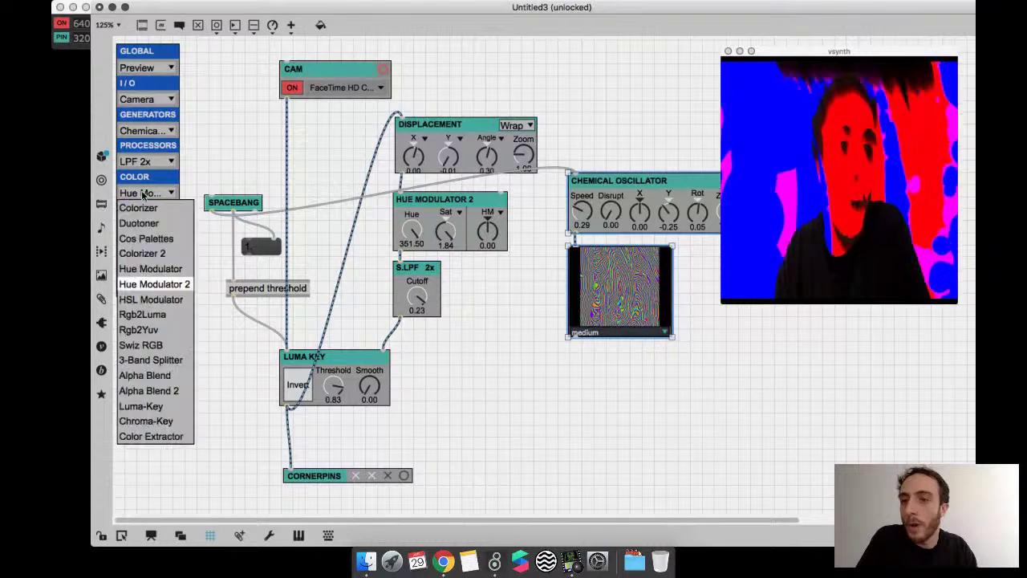
click(158, 331)
drag(212, 44, 310, 435)
key(super+e)
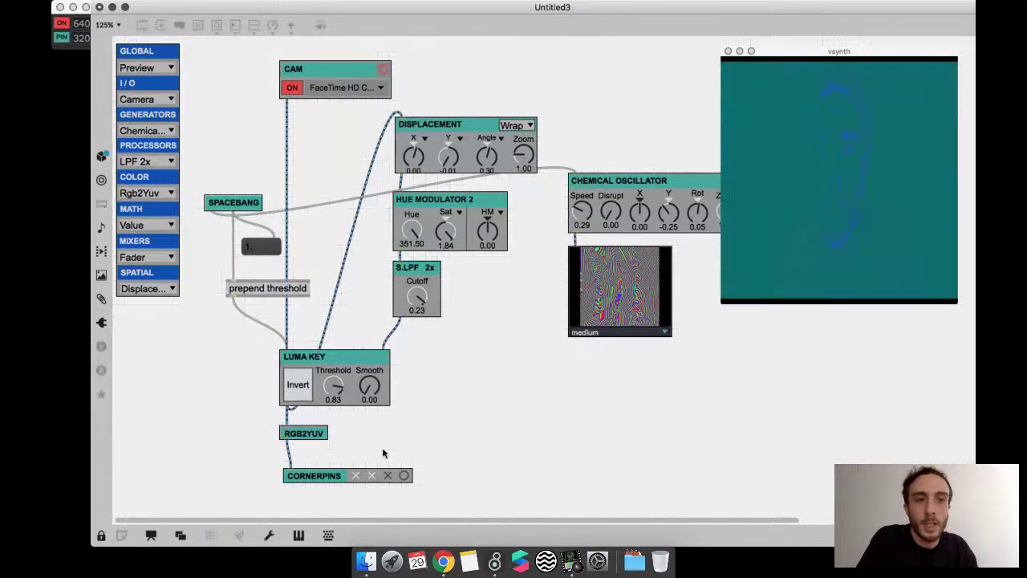
- Move Cornerpins down, insert a Hue Modulator 2 between RGB2YUV and Cornerpins, and set its hue to 155.91
key(super+e)
drag(329, 480, 345, 534)
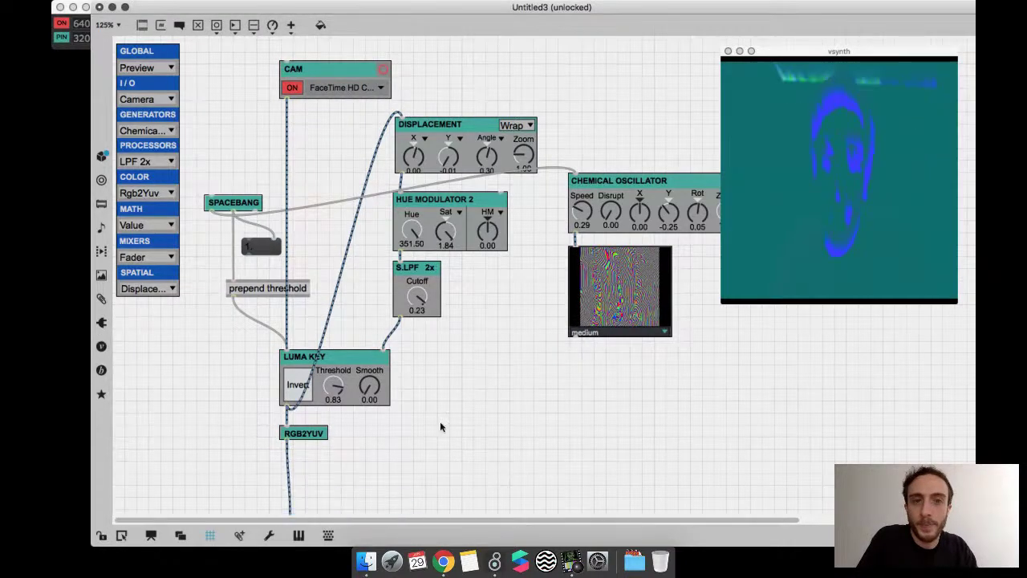
scroll(449, 277, down, 5)
drag(457, 115, 339, 438)
key(super+e)
mouse_move(297, 369)
mouse_down()
mouse_move(293, 331)
mouse_move(296, 365)
mouse_up()
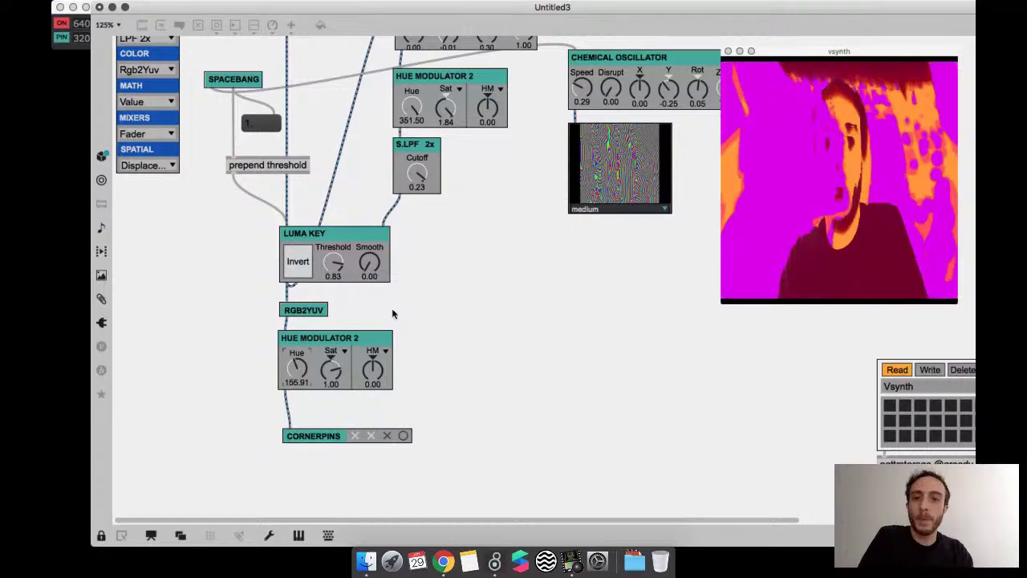
- Reconnect Cornerpins directly to the Luma Key output, bypassing RGB2YUV and its Hue Modulator 2
key(super+e)
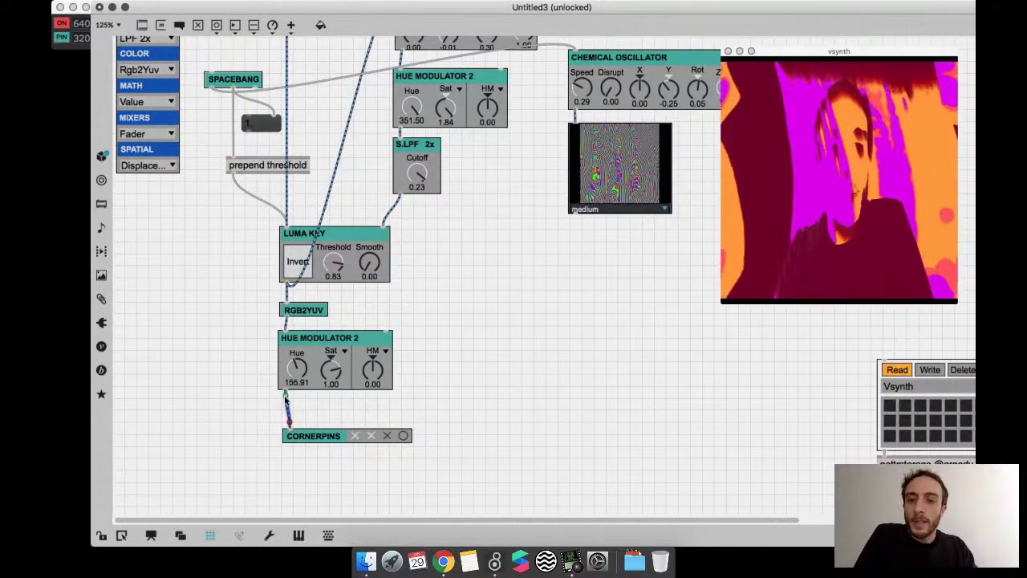
drag(286, 397, 287, 284)
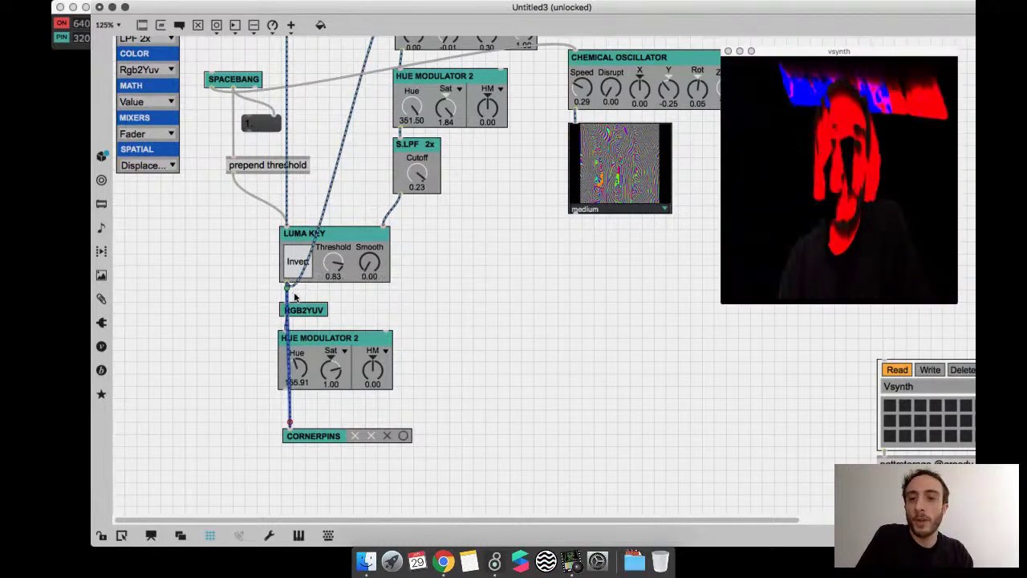
- Try feeding RGB2YUV and Cornerpins from the Chemical Oscillator preview instead of the Luma Key, and undo the rerouting
drag(287, 291, 570, 211)
scroll(566, 213, up, 2)
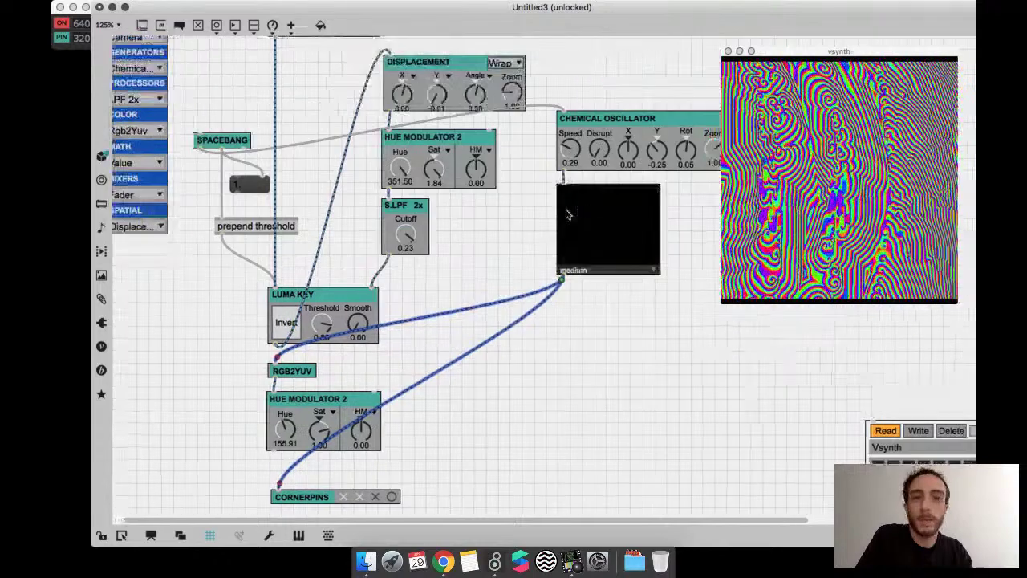
scroll(567, 214, up, 1)
key(super+z)
click(505, 380)
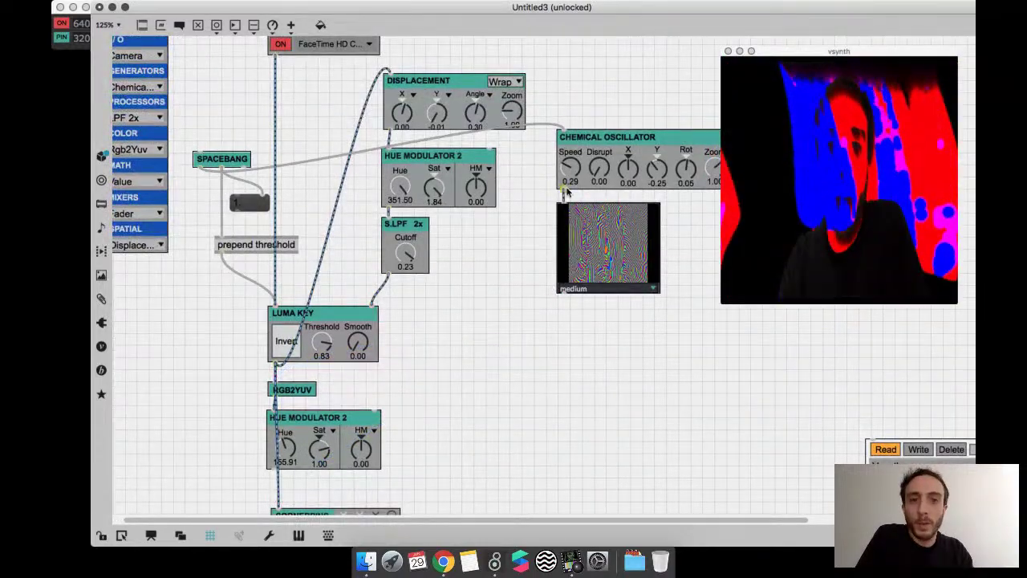
- Lock the patch and lower the hue of the feedback loop's Hue Modulator 2 to 303.31
key(super+e)
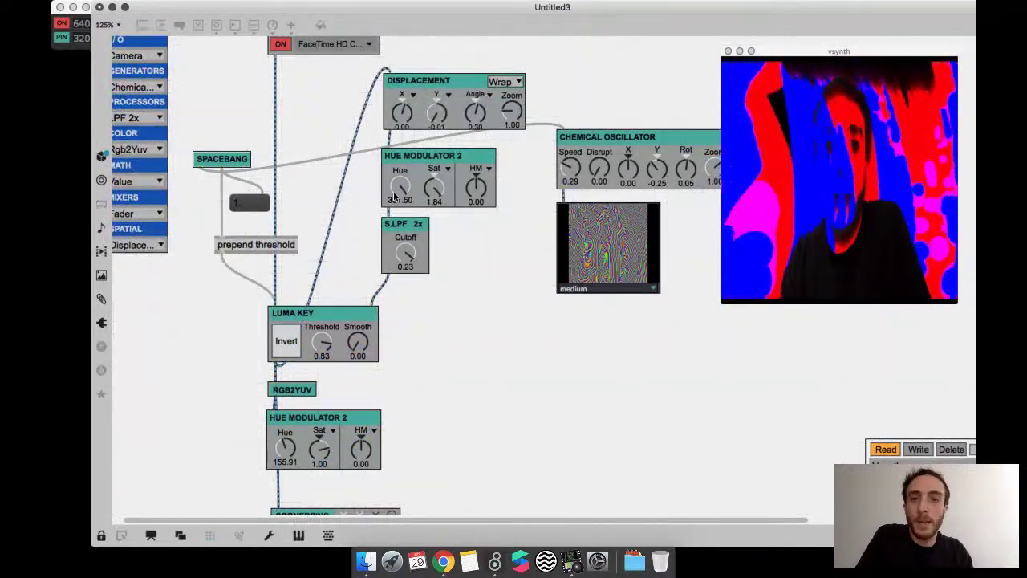
drag(389, 197, 403, 177)
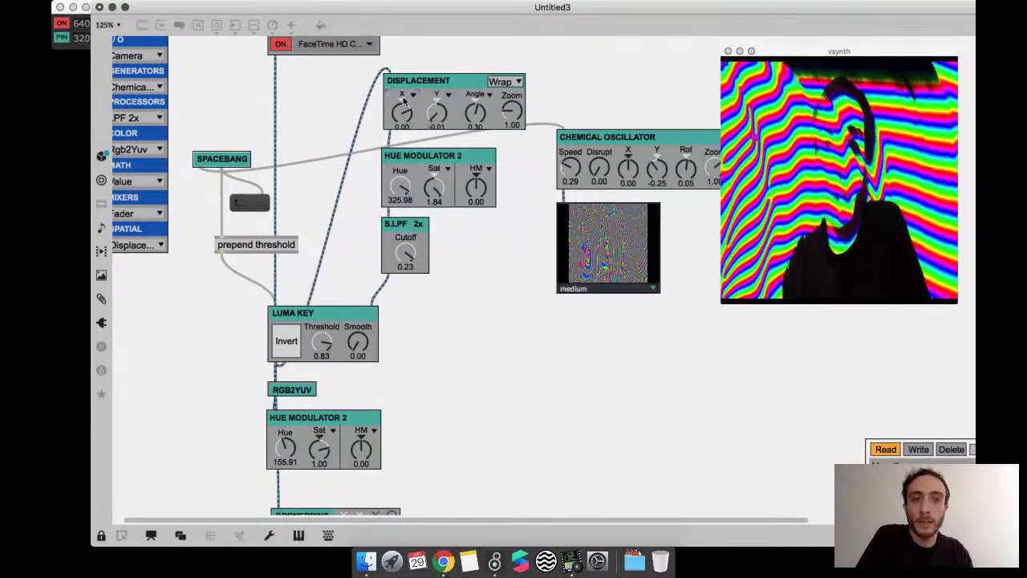
drag(402, 191, 404, 193)
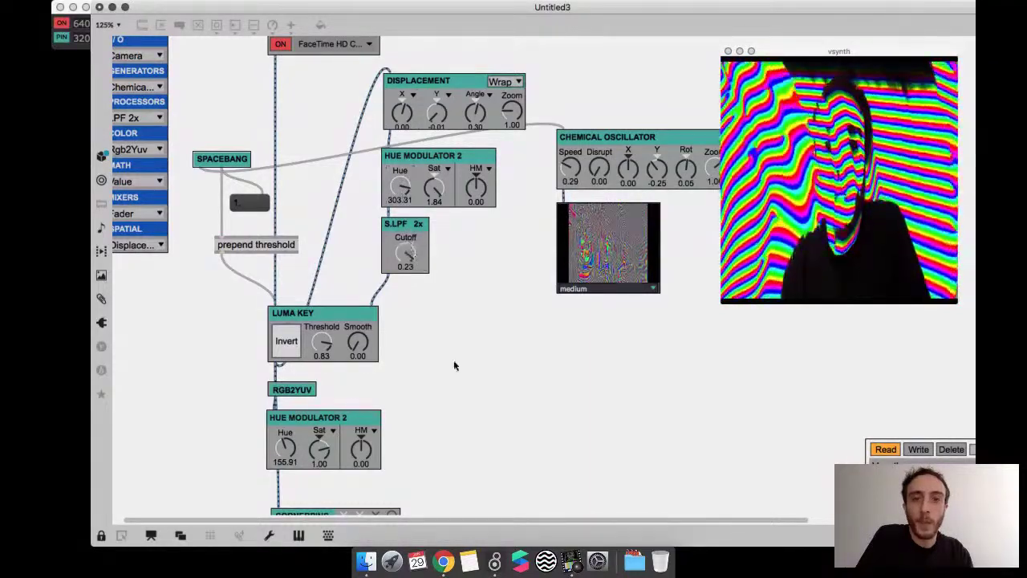
- Unlock the patch and reroute the RGB2YUV and Cornerpins cables from the Luma Key to the Chemical Oscillator preview's output
key(super+e)
click(276, 381)
drag(276, 371, 563, 294)
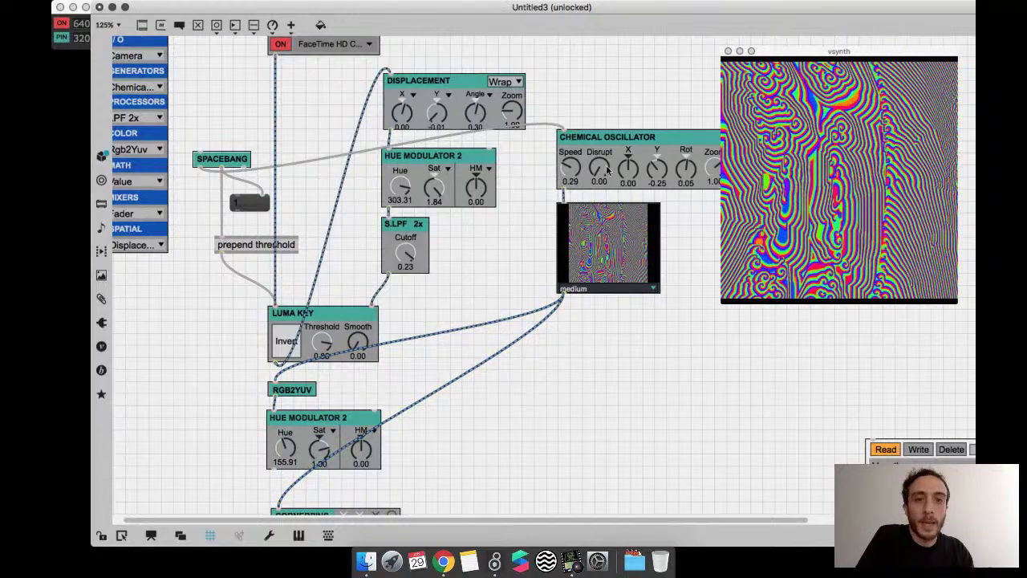
- Lock the patch, set the Chemical Oscillator's Disrupt to 0.03, and move the vsynth output window slightly lower
key(super+e)
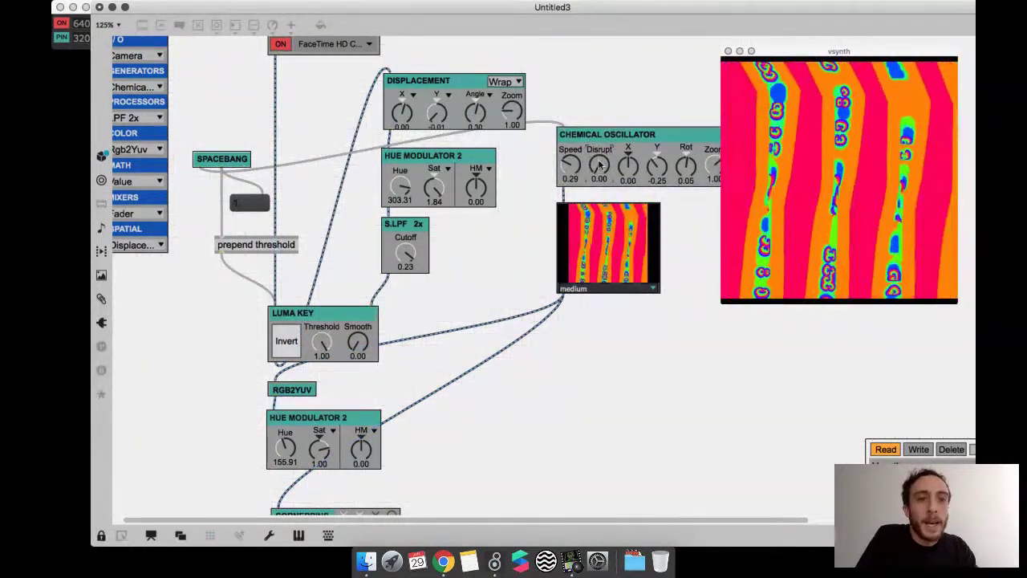
click(823, 64)
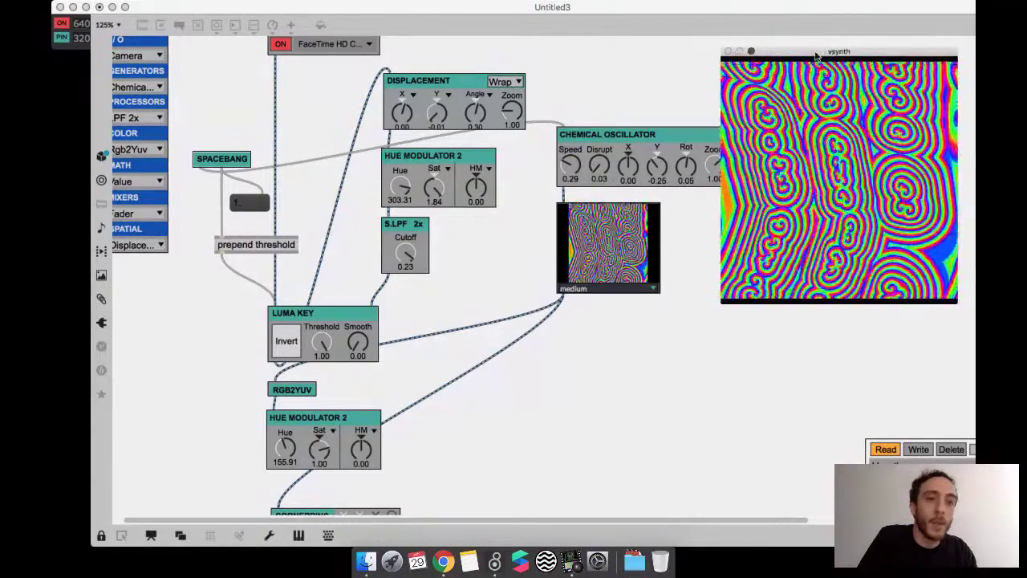
drag(816, 56, 816, 95)
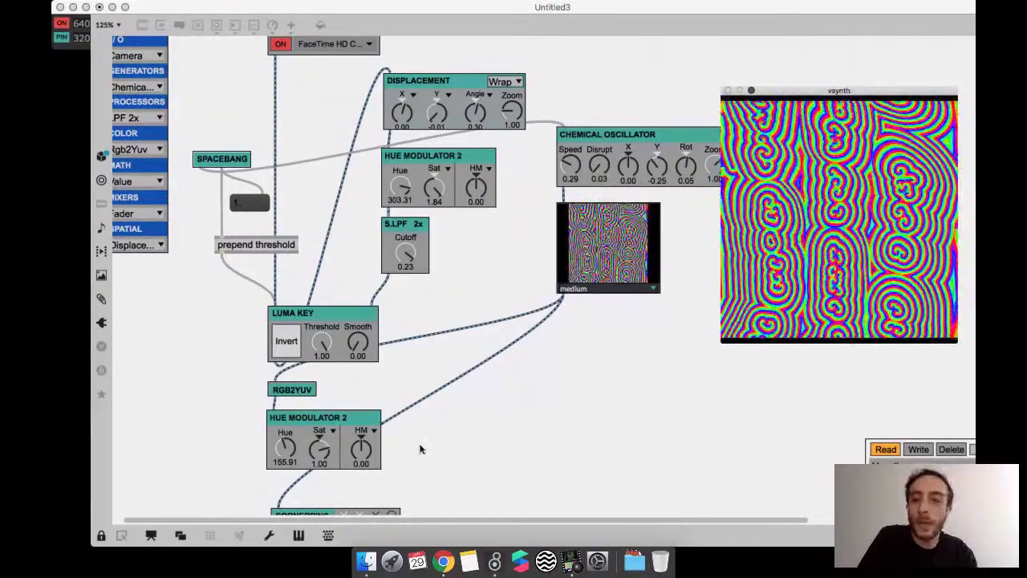
- Insert another Hue Modulator 2 between the Chemical Oscillator preview and Cornerpins, and set its hue to 189.92
key(super+e)
drag(419, 449, 369, 433)
key(super+c)
key(super+v)
drag(561, 298, 545, 357)
click(560, 303)
drag(561, 302, 546, 414)
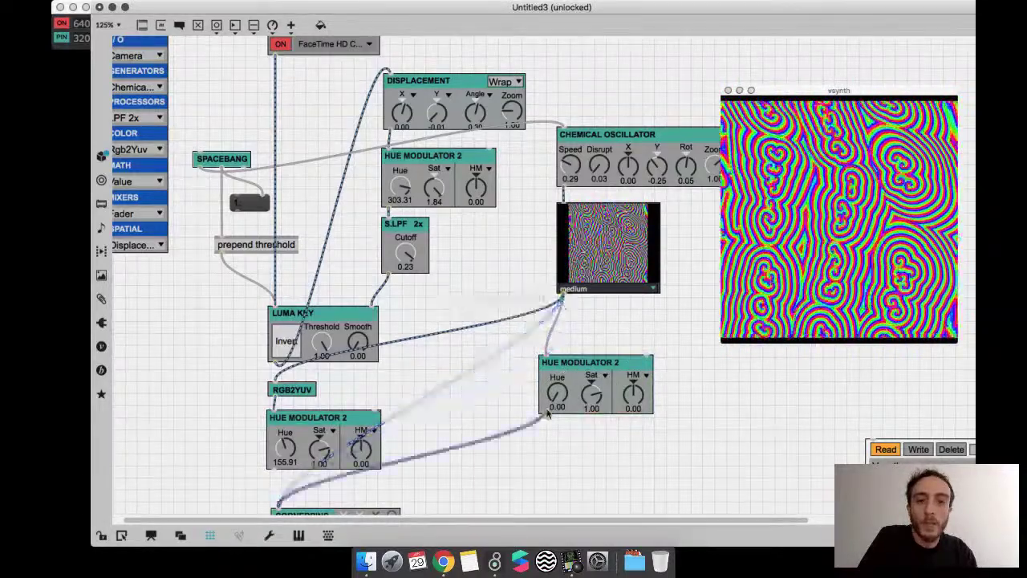
key(super+e)
mouse_move(557, 391)
mouse_down()
mouse_move(548, 339)
mouse_move(544, 403)
mouse_move(554, 394)
mouse_up()
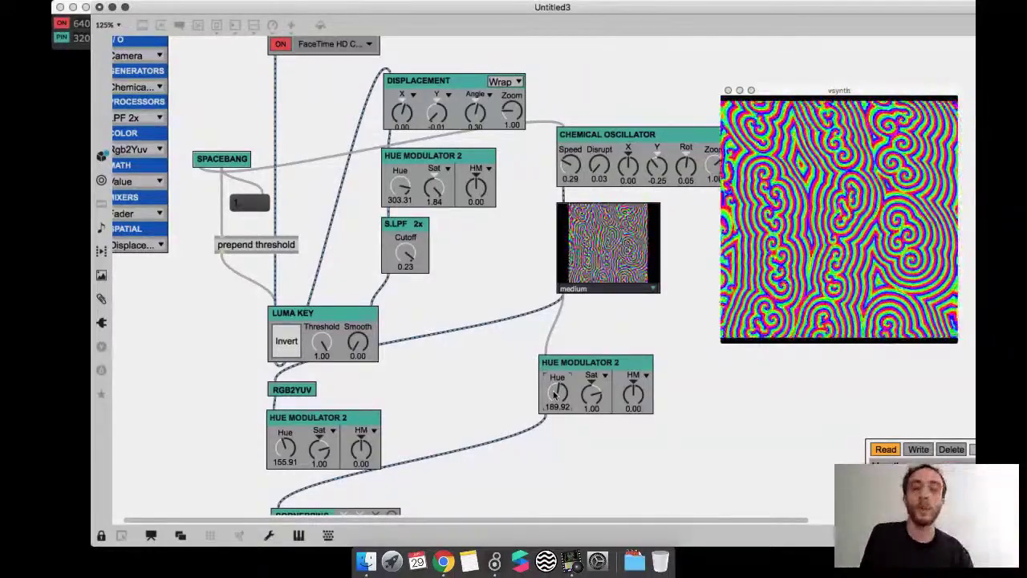
- Move RGB2YUV and its Hue Modulator 2 beside the new Hue Modulator 2, and connect RGB2YUV's output to Cornerpins
key(super+e)
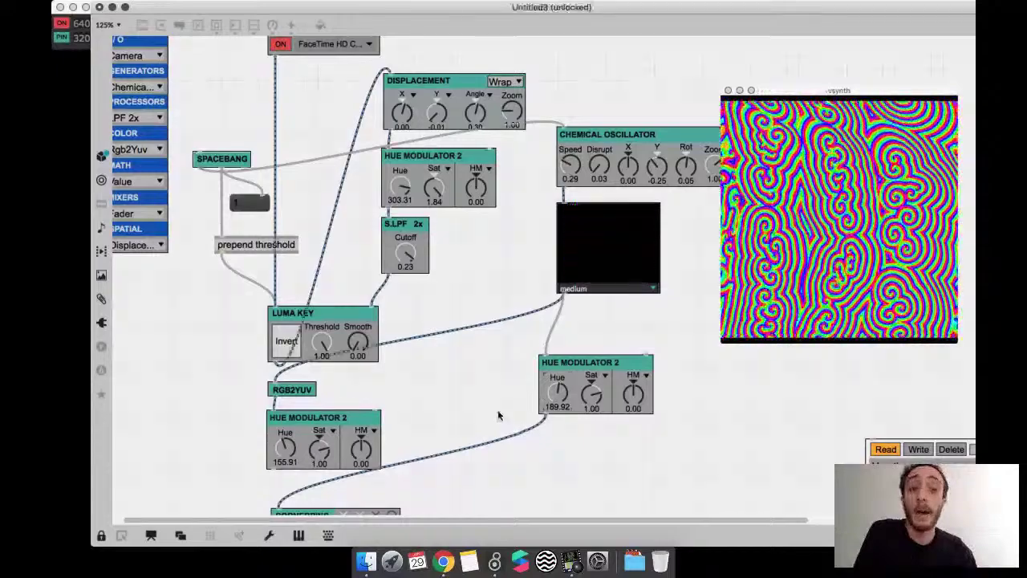
mouse_move(578, 363)
mouse_down()
mouse_move(593, 361)
mouse_move(589, 371)
mouse_up()
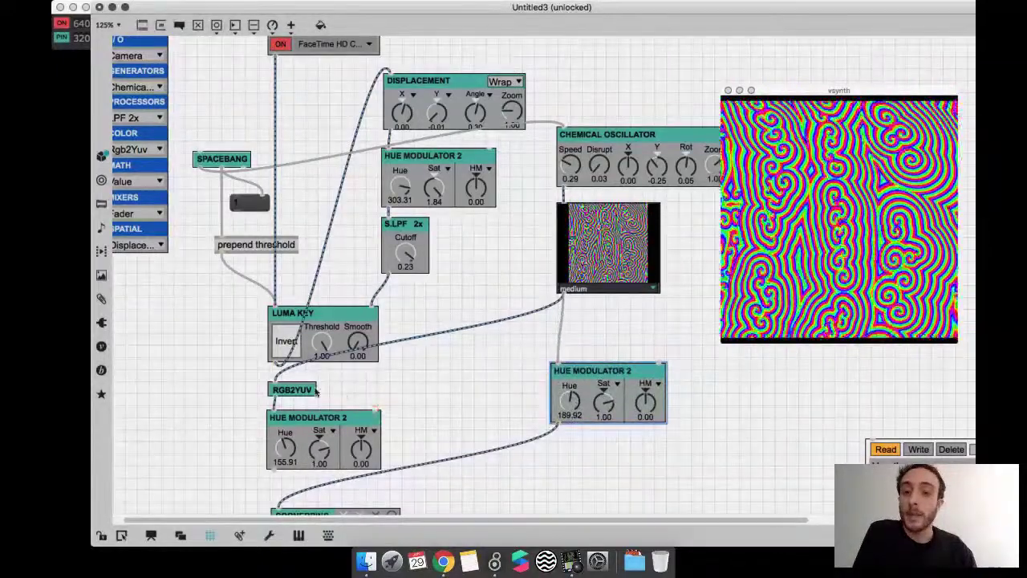
drag(337, 391, 287, 431)
drag(287, 431, 447, 367)
drag(543, 422, 439, 329)
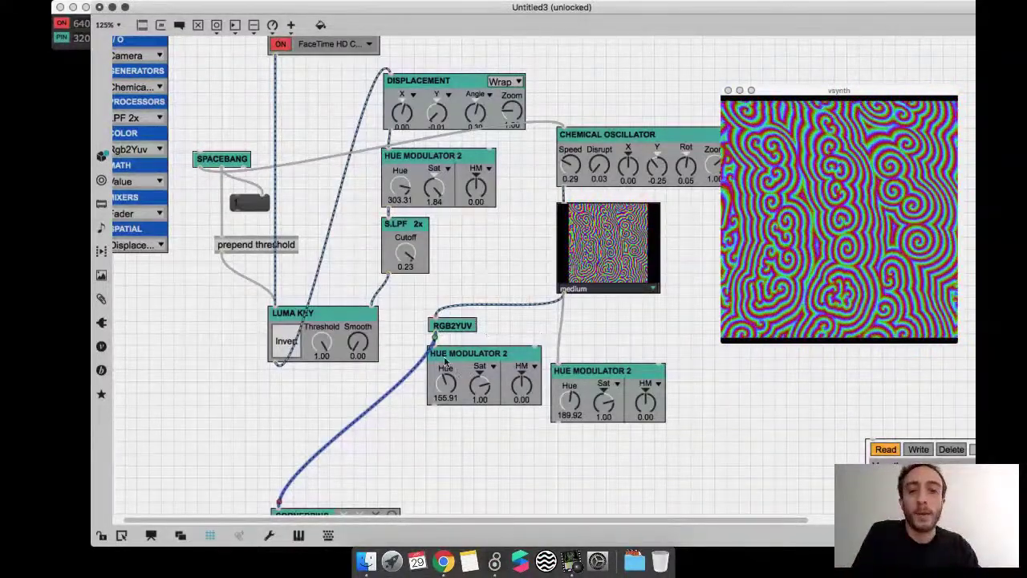
- Insert the Hue Modulator 2 between RGB2YUV and Cornerpins and set its hue to 204.09 and saturation to 1.25
drag(433, 336, 432, 390)
key(super+e)
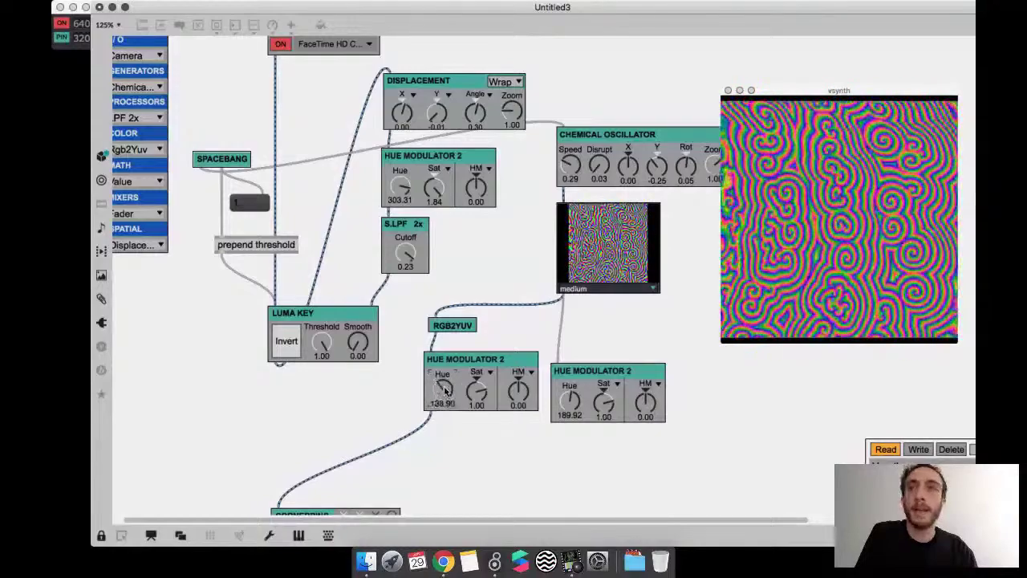
drag(445, 383, 447, 394)
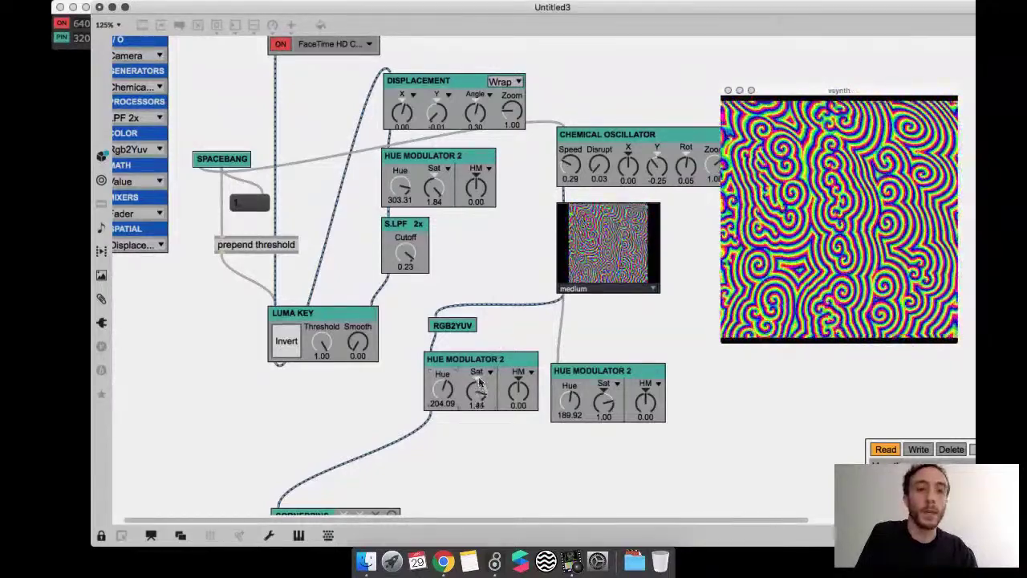
- Delete the spare Hue Modulator 2 that is fed directly by the Chemical Oscillator preview
key(super+e)
click(595, 412)
key(BackSpace)
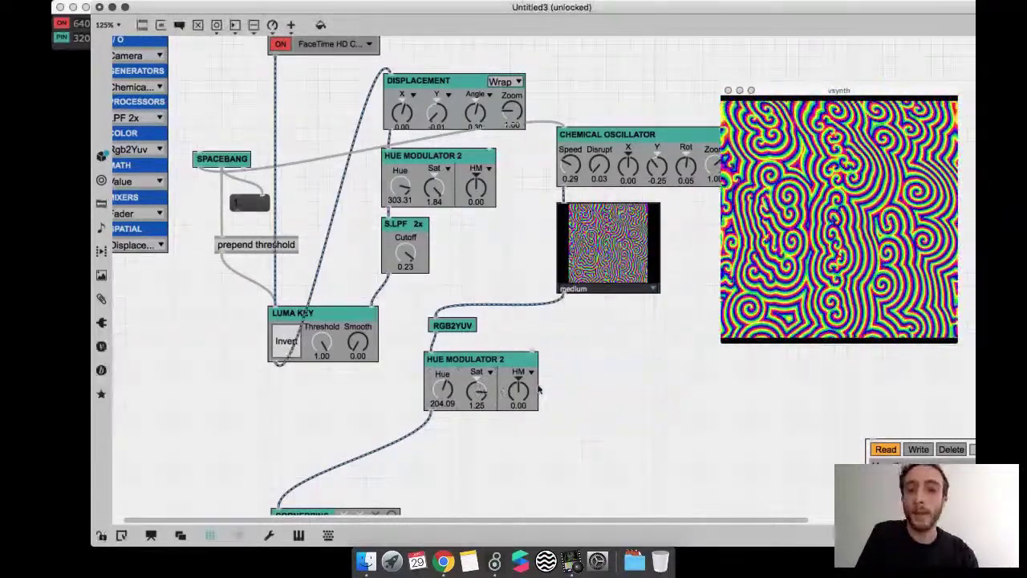
- Add an LFO beside the Hue Modulator 2 below RGB2YUV, connect it to the modulation inlet and set HM to 1.00
scroll(382, 210, up, 3)
click(152, 76)
click(164, 107)
drag(164, 107, 626, 379)
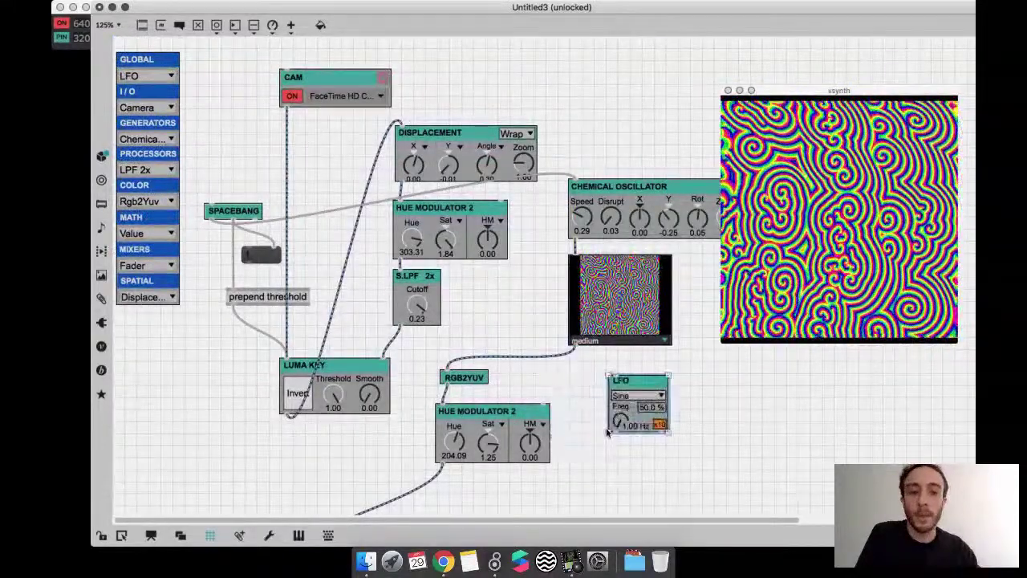
drag(614, 430, 544, 411)
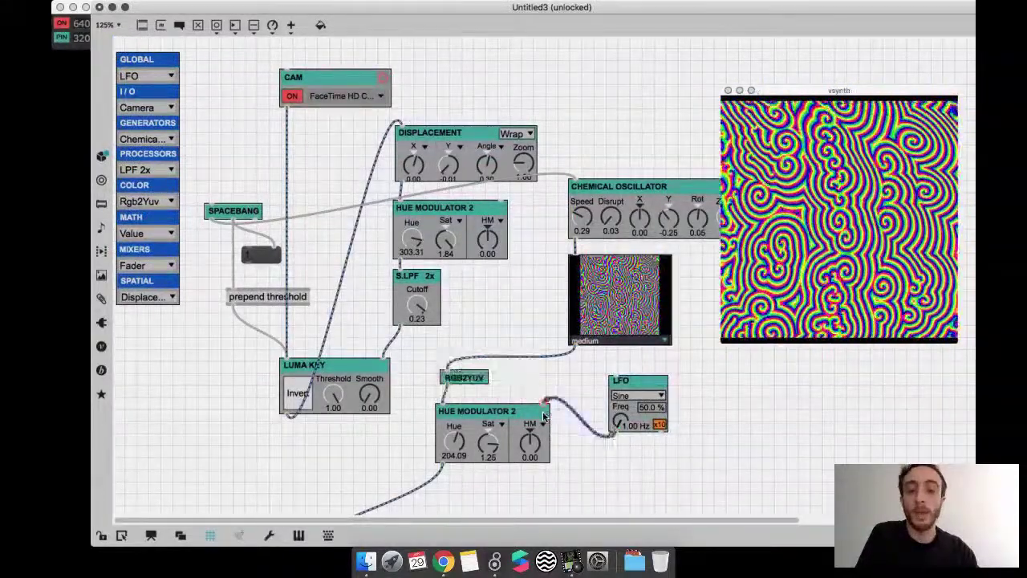
key(super+e)
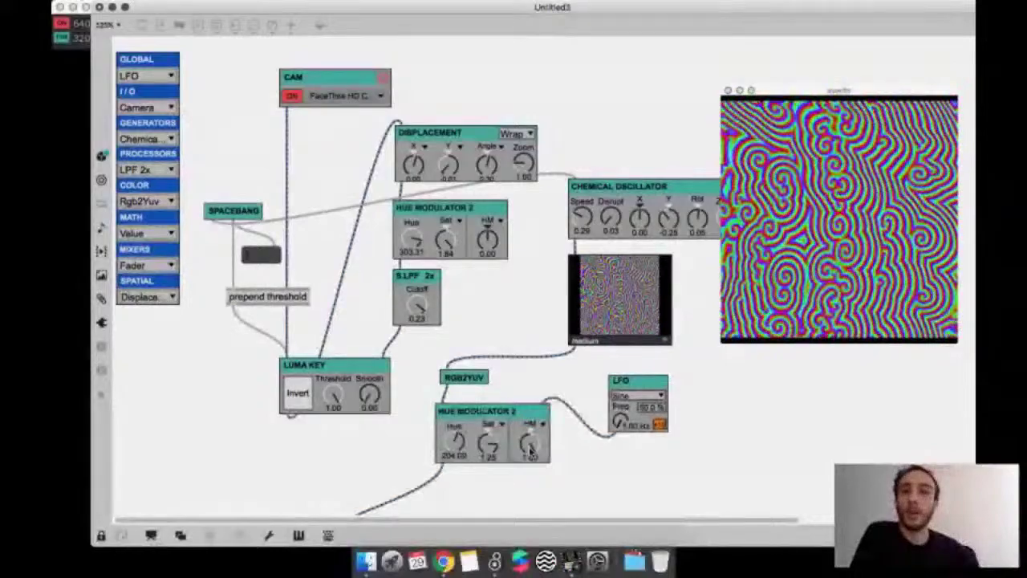
- Open the Chemical Oscillator lesson from the Vsynth Launcher and place its help patch in front of the main patch
scroll(193, 126, down, 5)
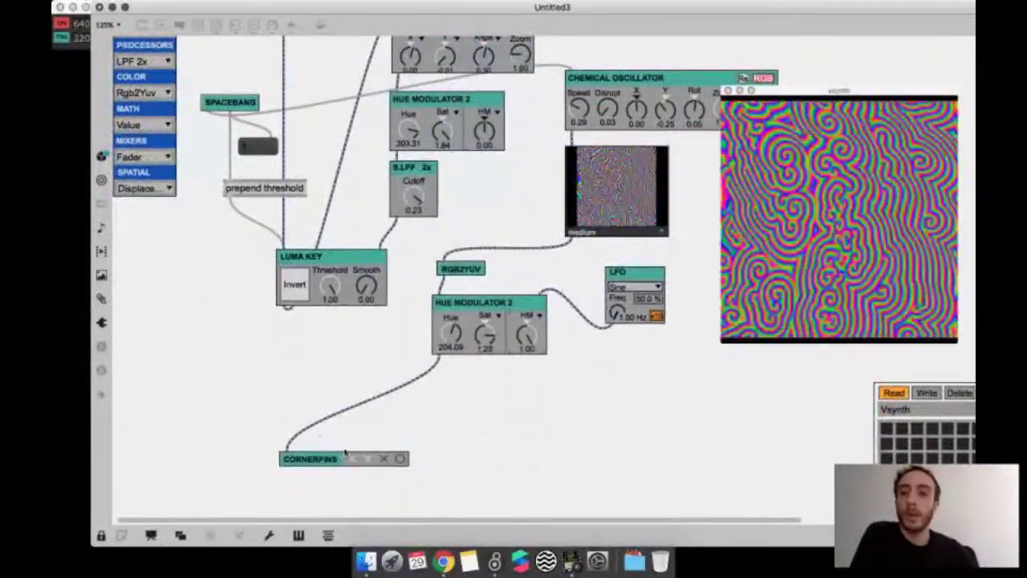
click(352, 459)
click(95, 38)
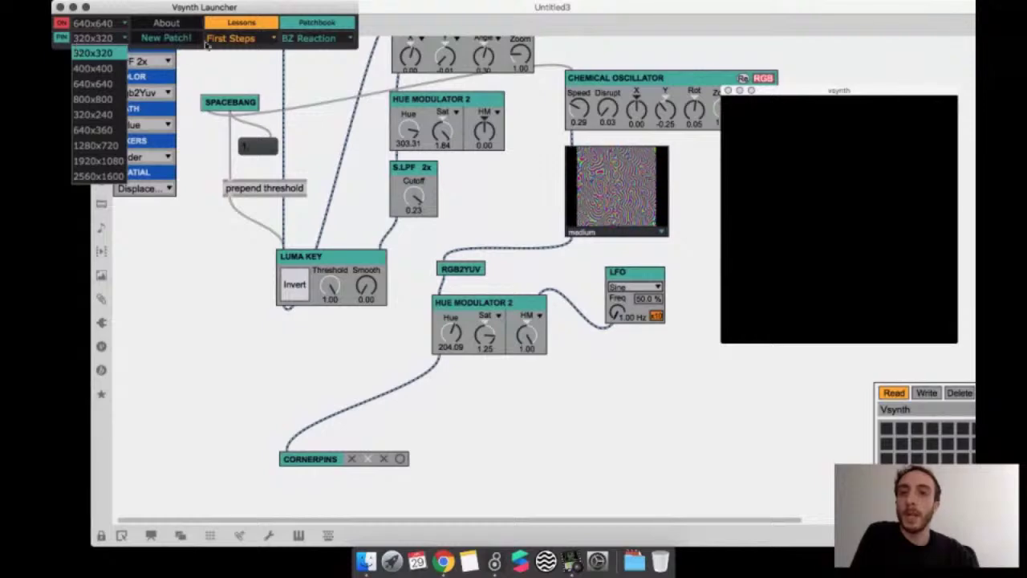
click(94, 40)
click(230, 38)
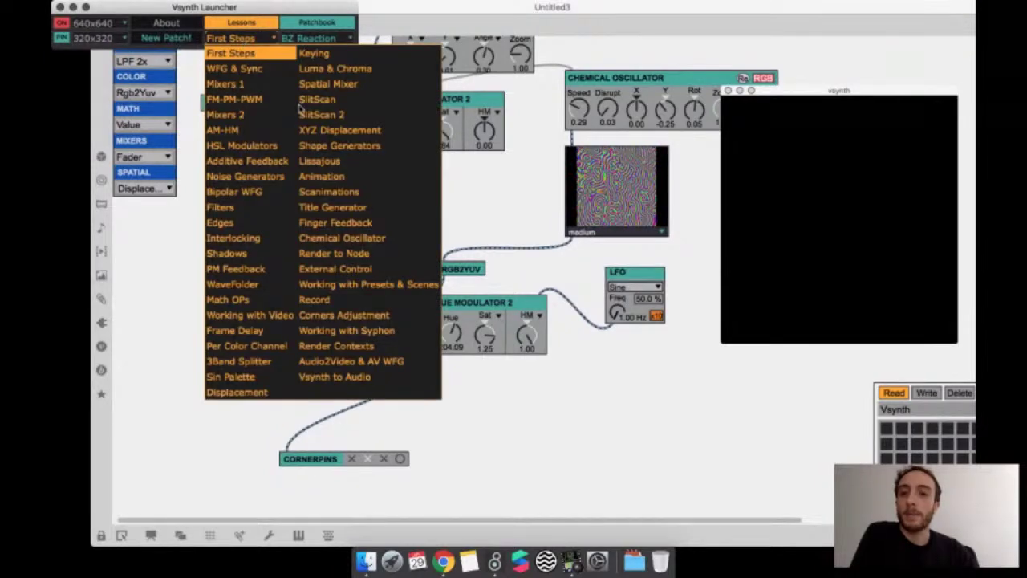
click(337, 239)
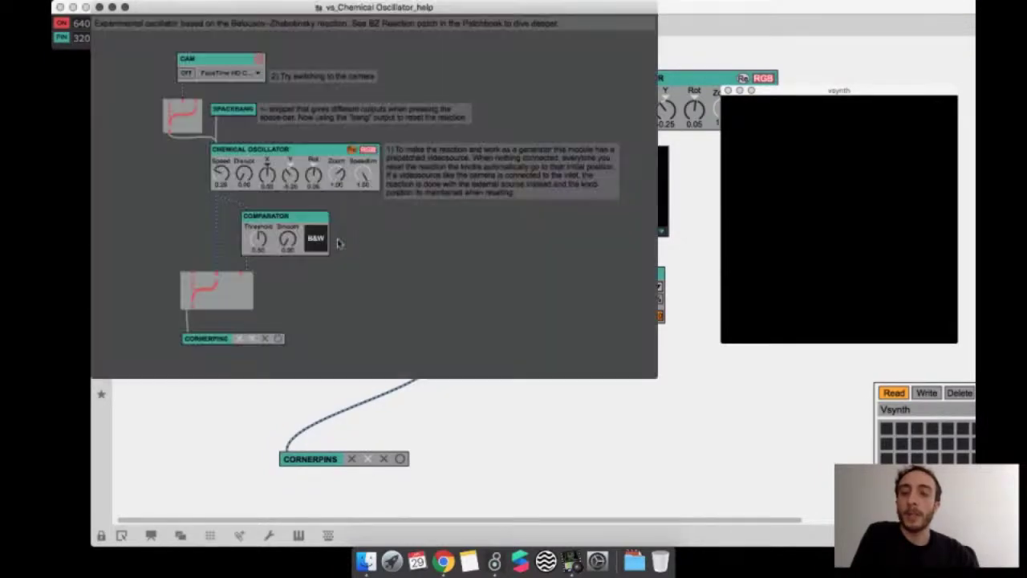
drag(290, 13, 422, 108)
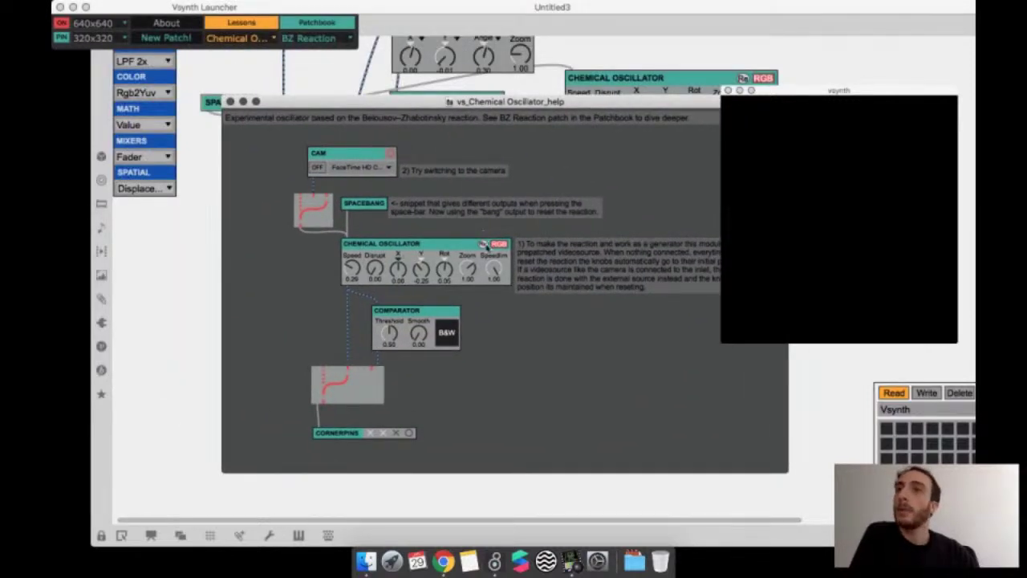
click(201, 378)
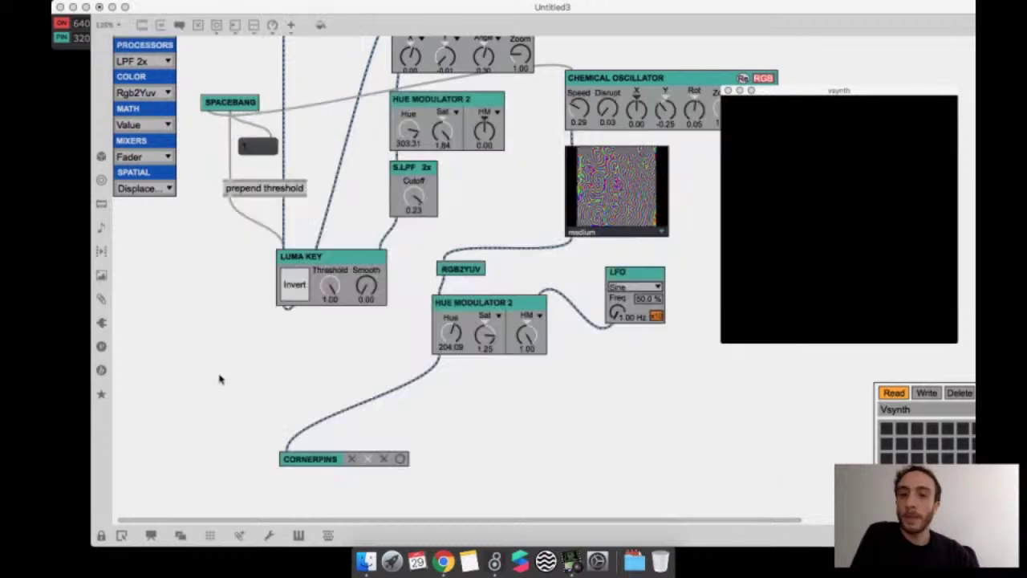
key(ctrl+Up)
click(318, 123)
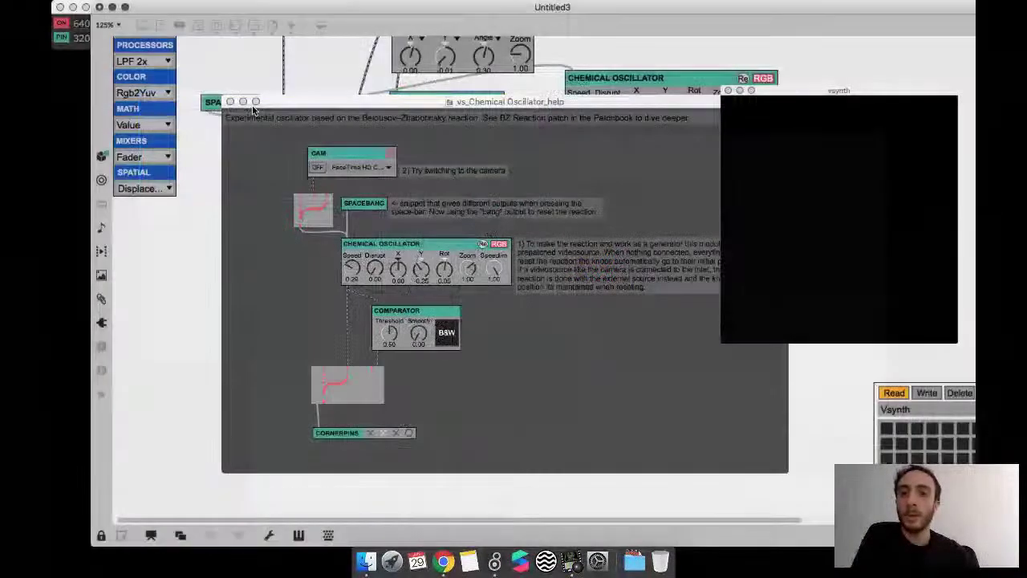
- Switch the lesson's Chemical Oscillator to B&W and back to RGB, and turn on its camera source
click(498, 244)
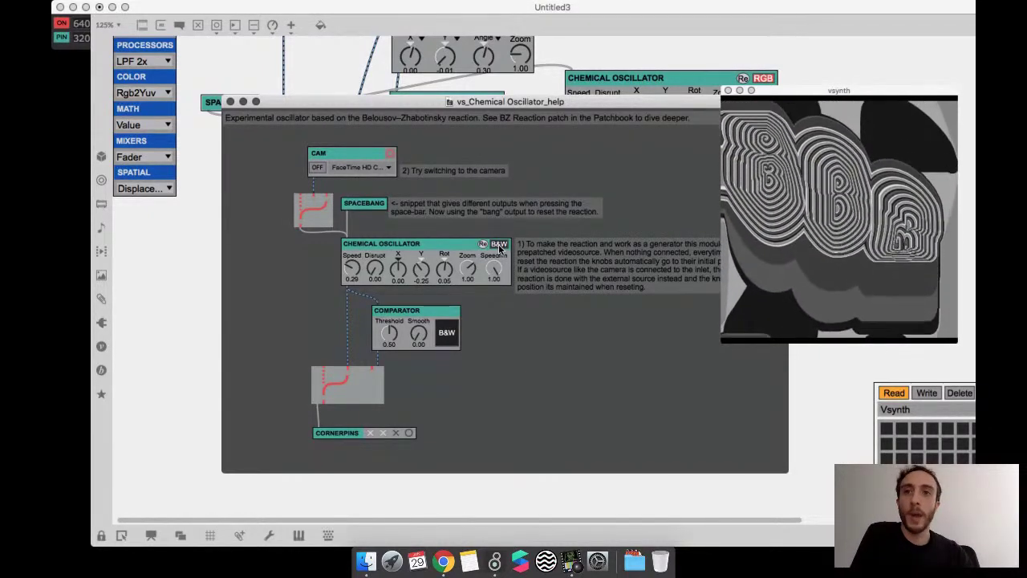
click(498, 244)
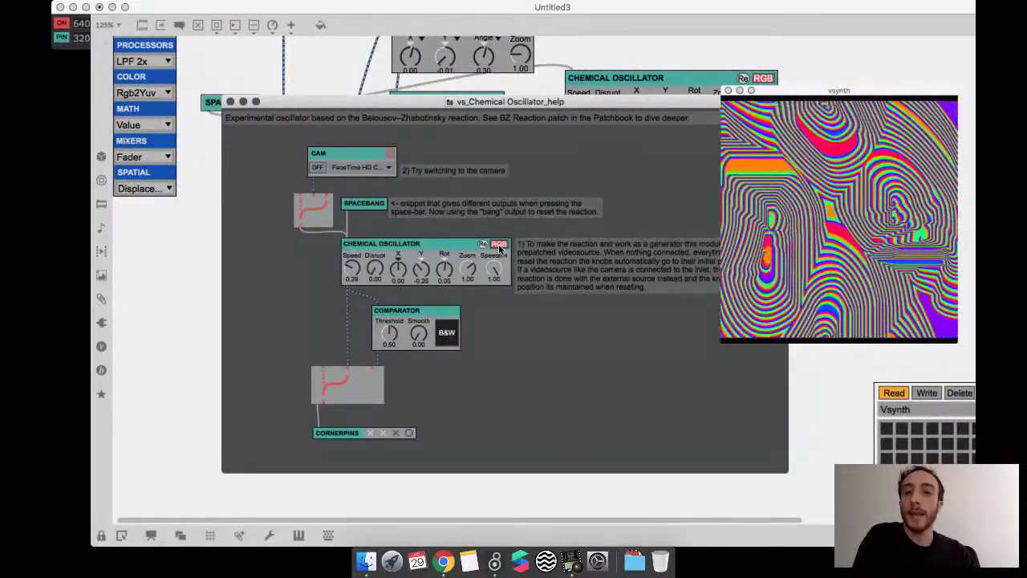
click(317, 168)
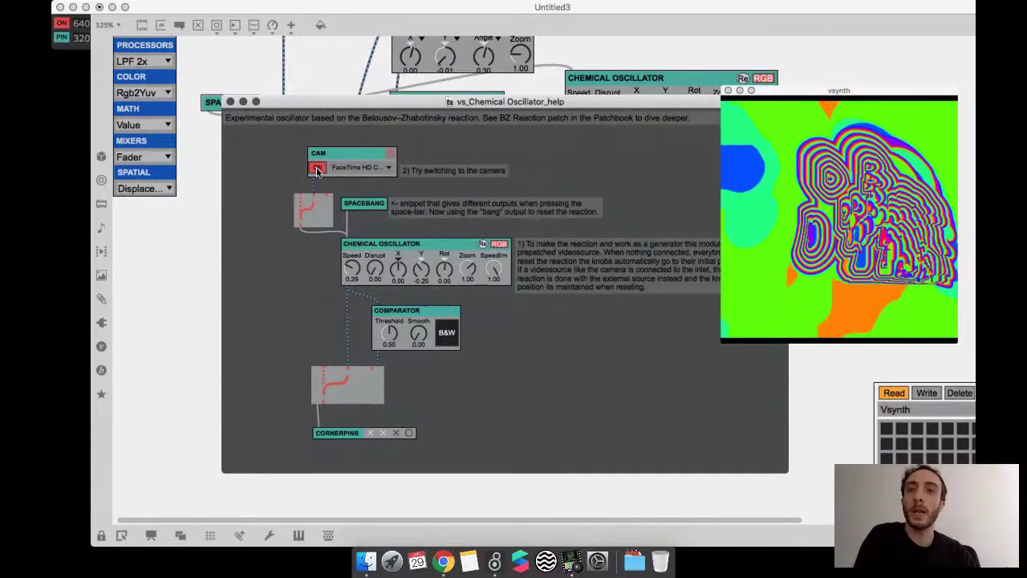
- Set the lesson oscillator's Disrupt to 0.15, route the Comparator to the output, and close the lesson patch
drag(374, 275, 375, 255)
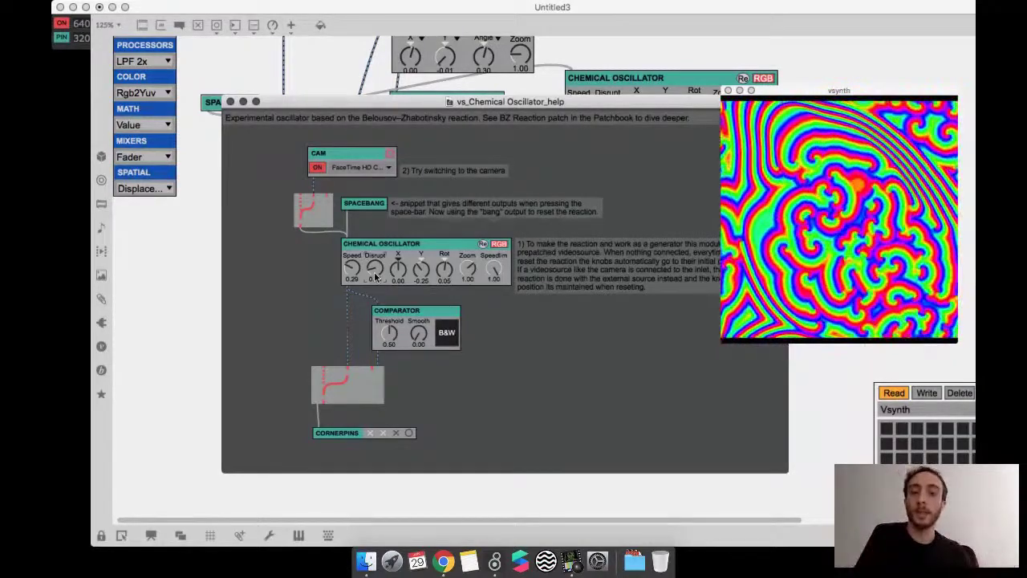
click(350, 386)
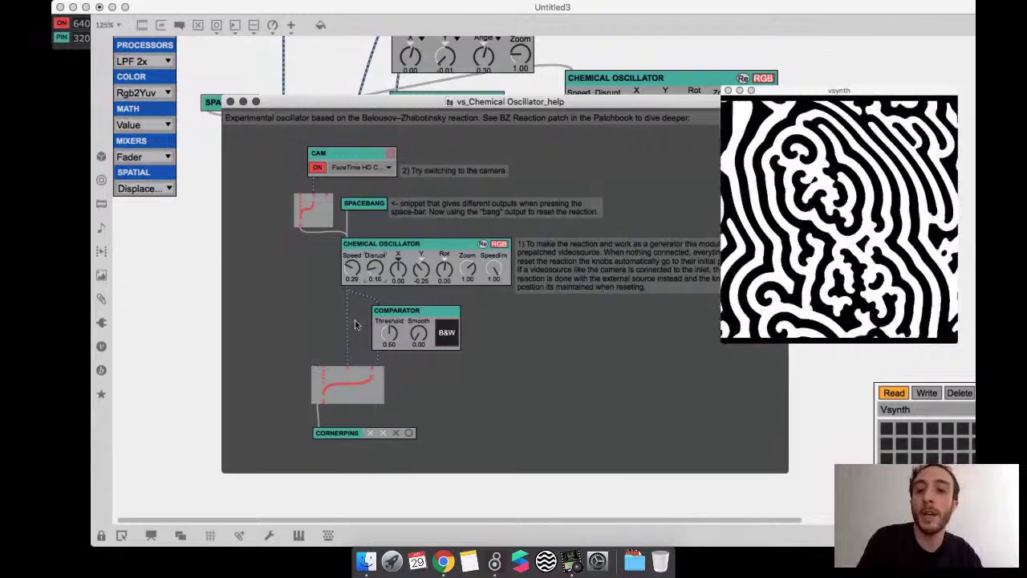
mouse_move(388, 337)
mouse_down()
mouse_move(397, 319)
mouse_move(389, 336)
mouse_up()
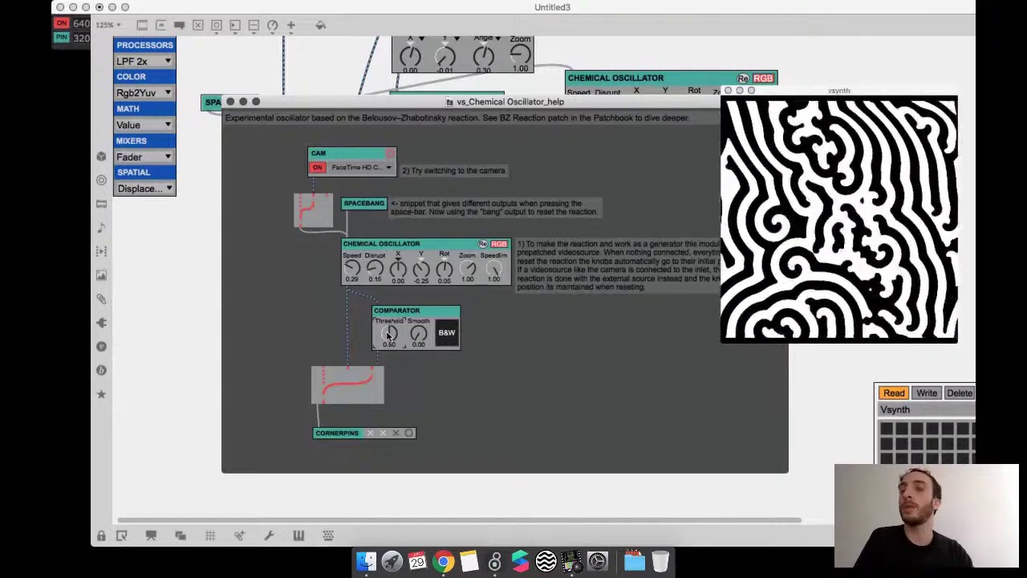
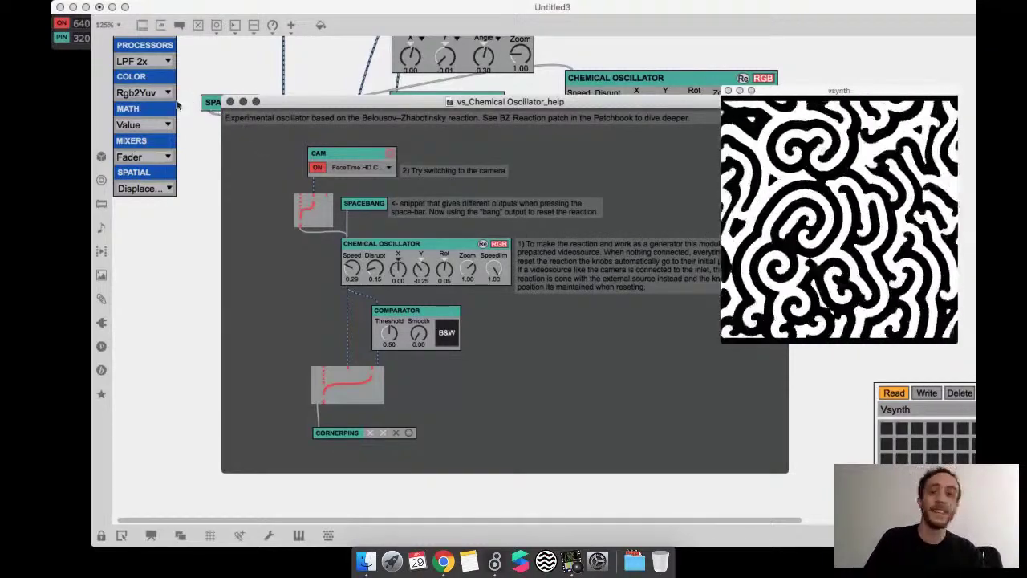
click(231, 102)
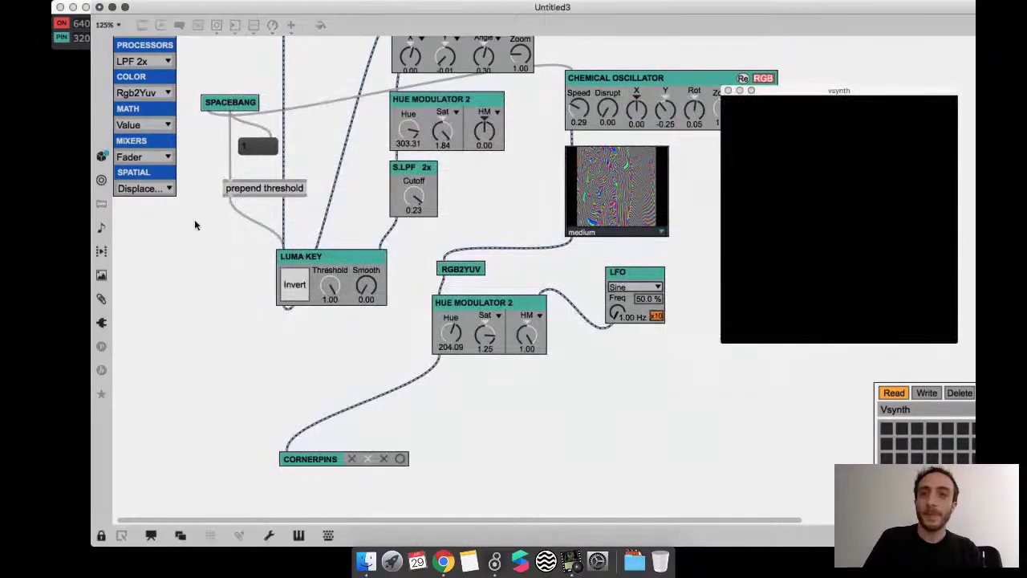
scroll(194, 219, up, 3)
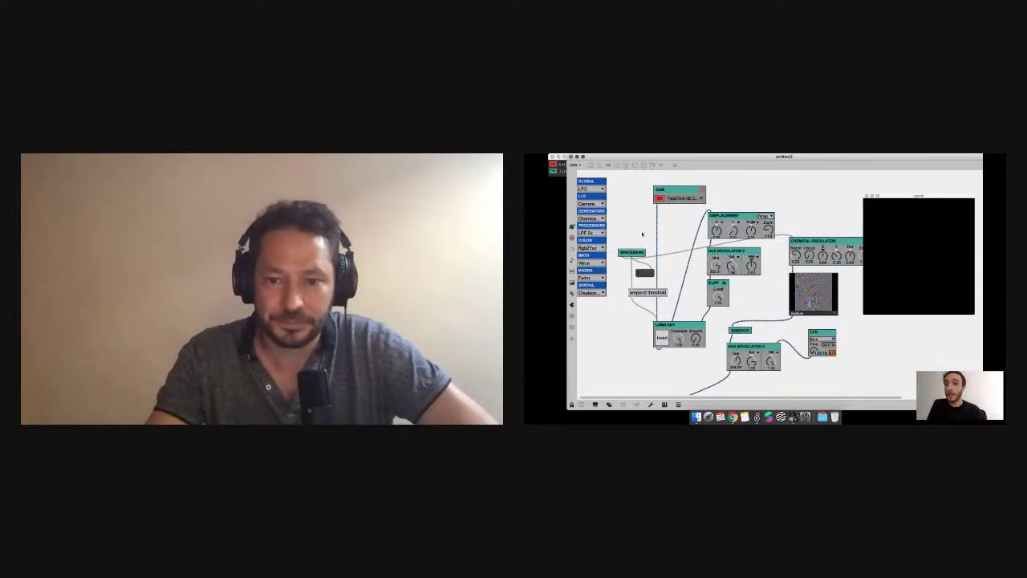
key(super+e)
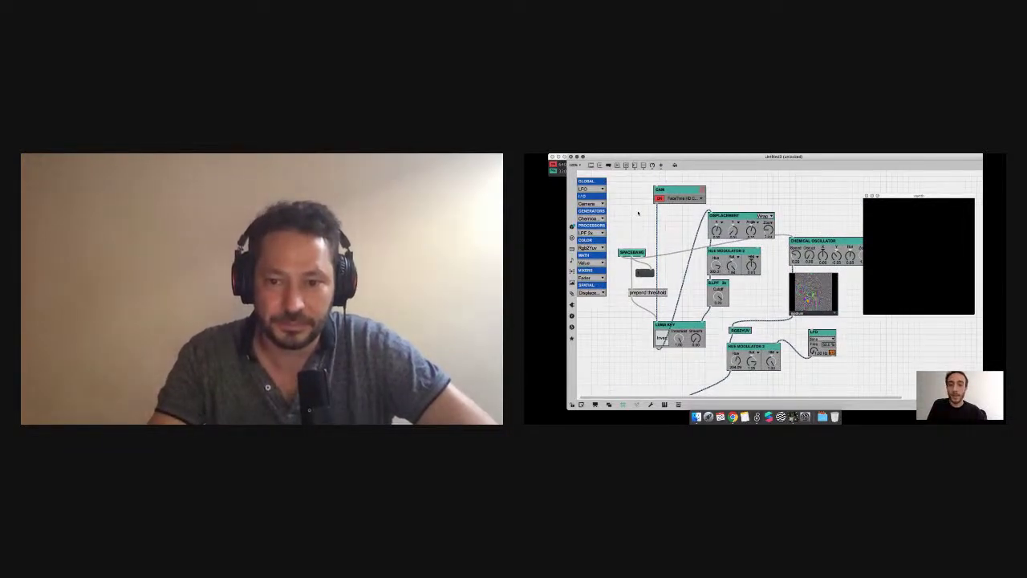
scroll(638, 212, down, 2)
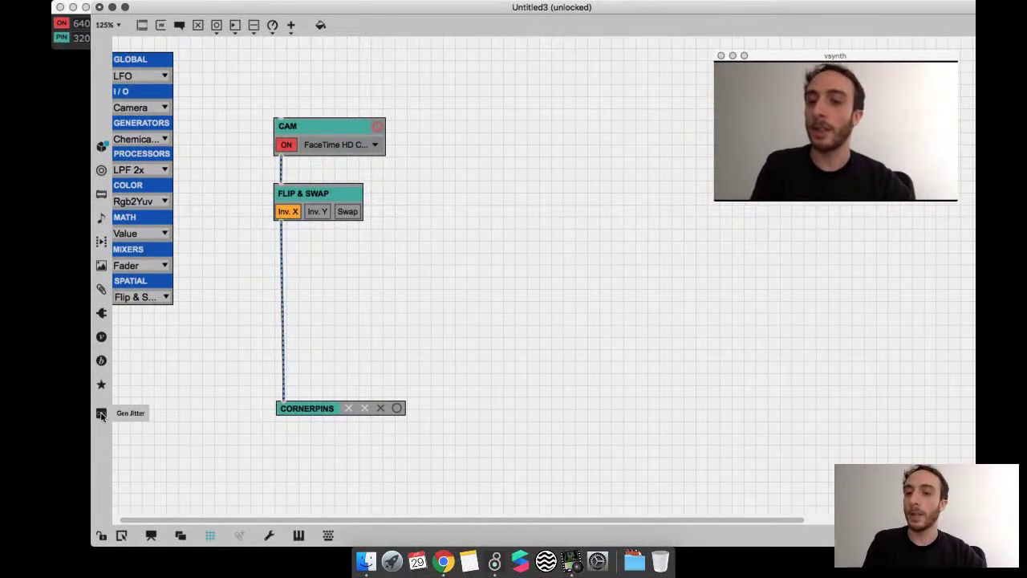
click(101, 414)
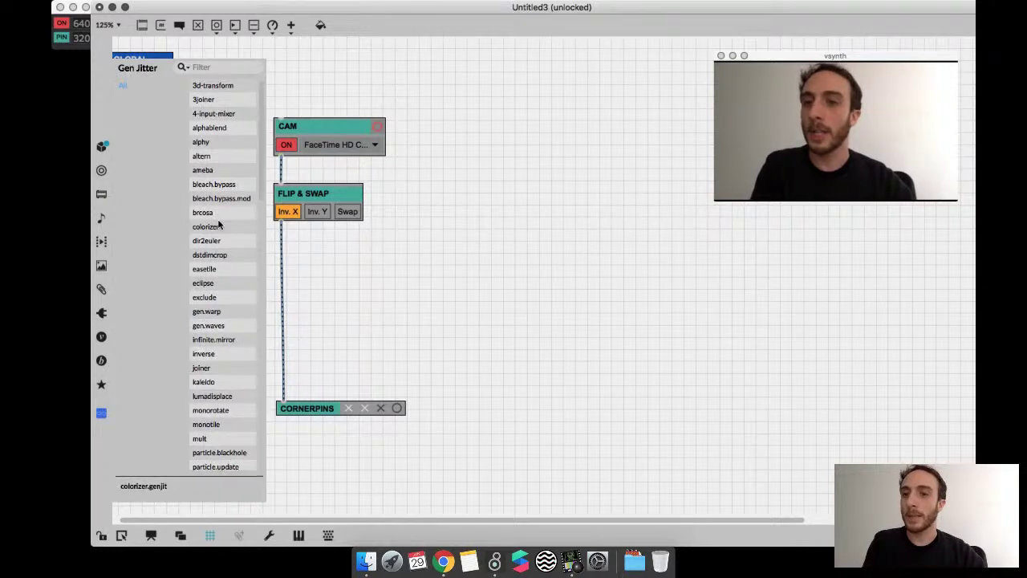
drag(205, 213, 339, 281)
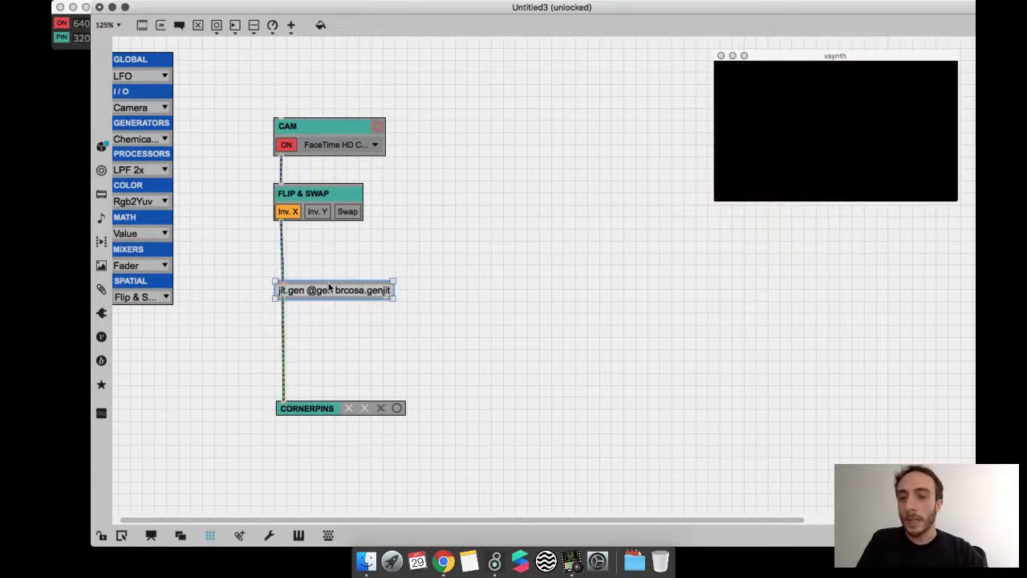
click(294, 300)
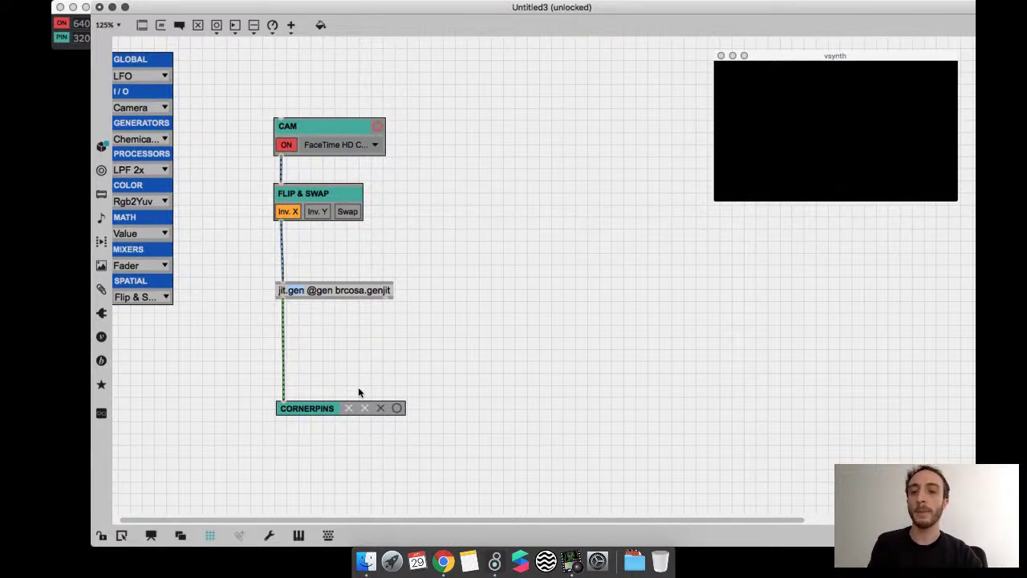
text(gl.pix)
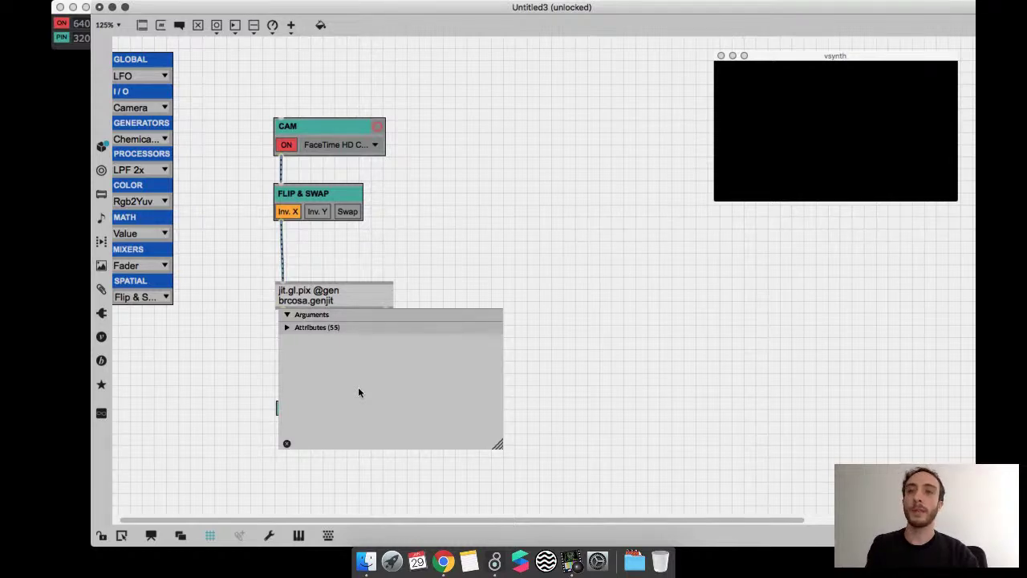
text( vsynth)
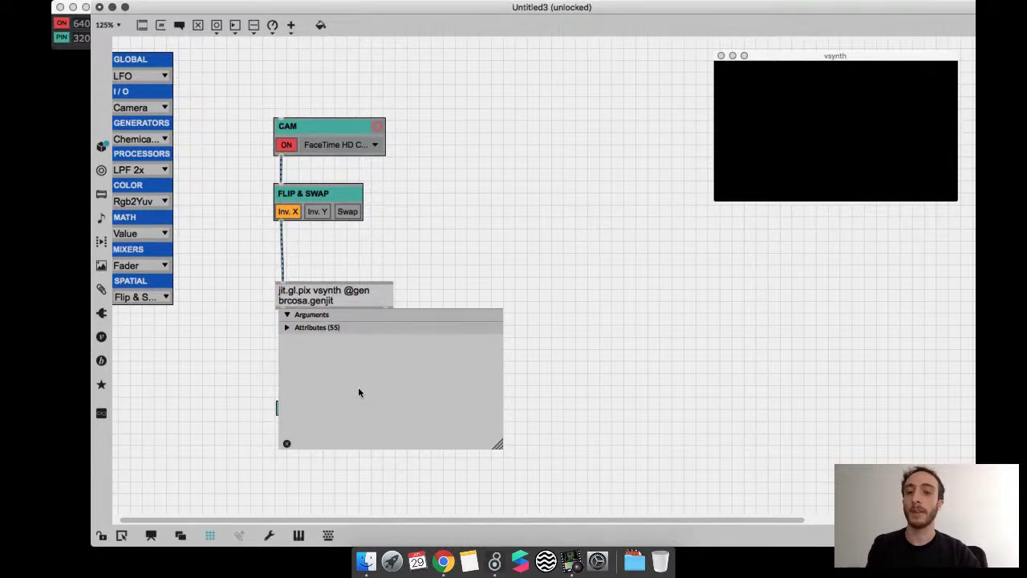
key(Return)
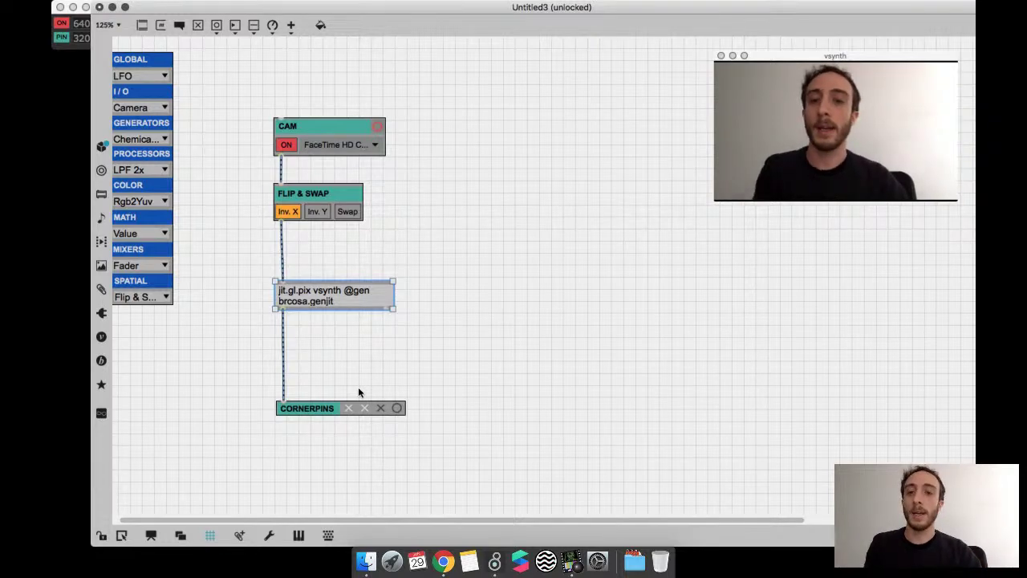
- Open the jit.gl.pix object's brcosa gen patch to examine its parameter names, and close it
click(371, 279)
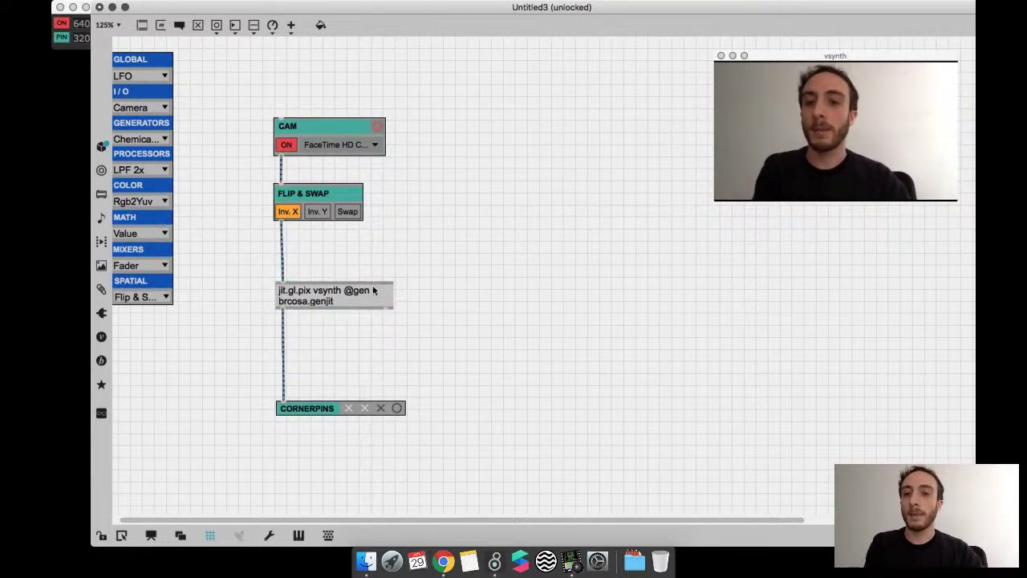
double_click(373, 291)
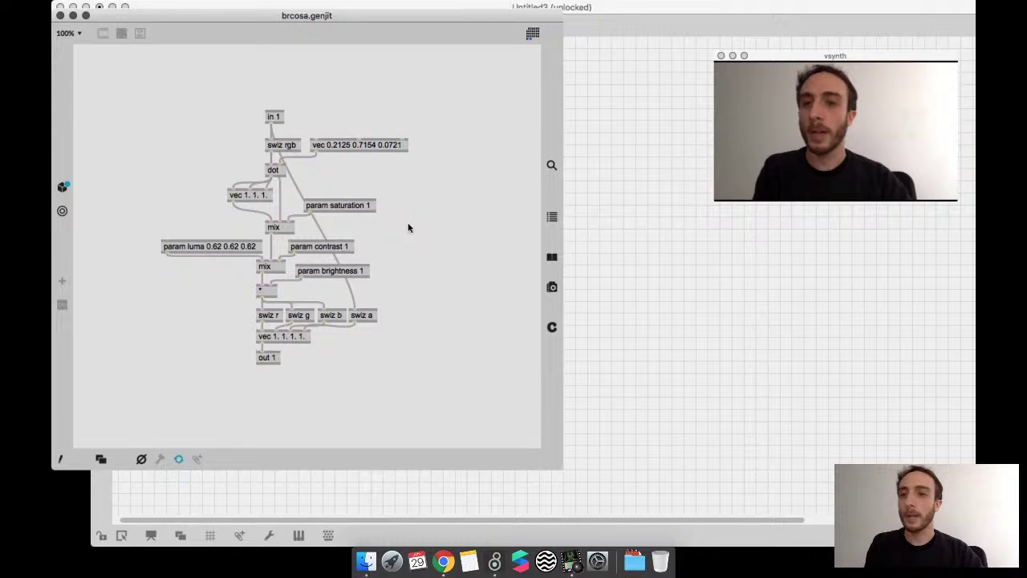
click(60, 16)
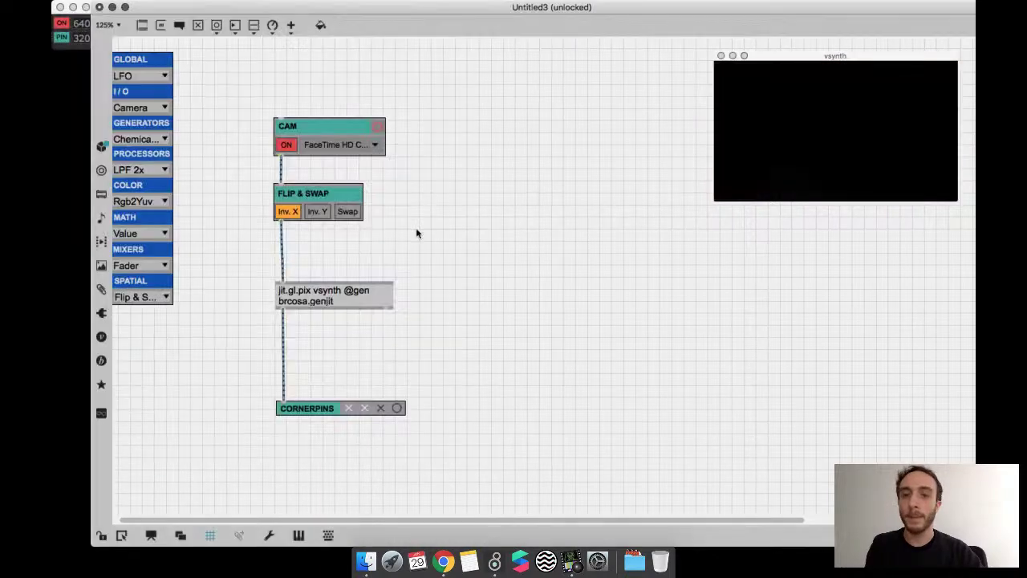
- Connect a "saturation $1" message to the jit.gl.pix object, feed it from a float number box and set the value to 6.6
text(nparam)
text( saturation $1)
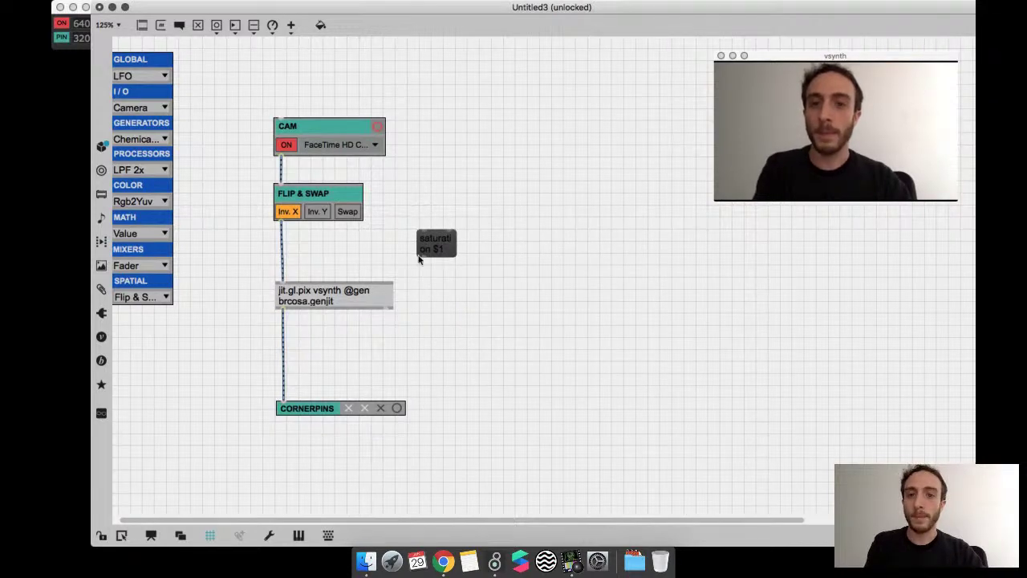
drag(418, 258, 309, 296)
key(f)
drag(446, 158, 421, 234)
key(super+e)
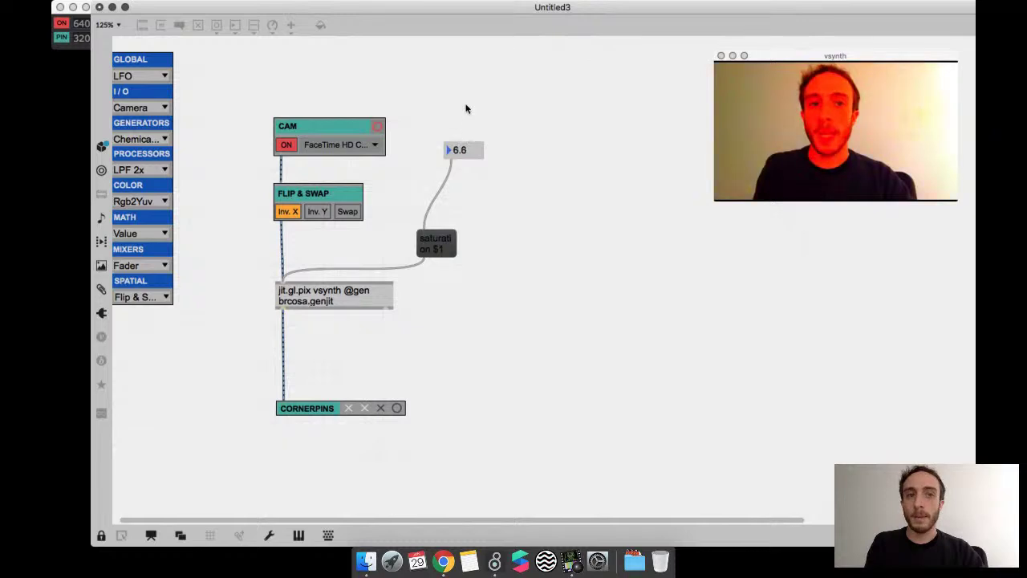
- Set the saturation number box to 3.6, and open the jit.gl.pix object's brcosa gen patch to examine it before closing it
drag(463, 136, 459, 119)
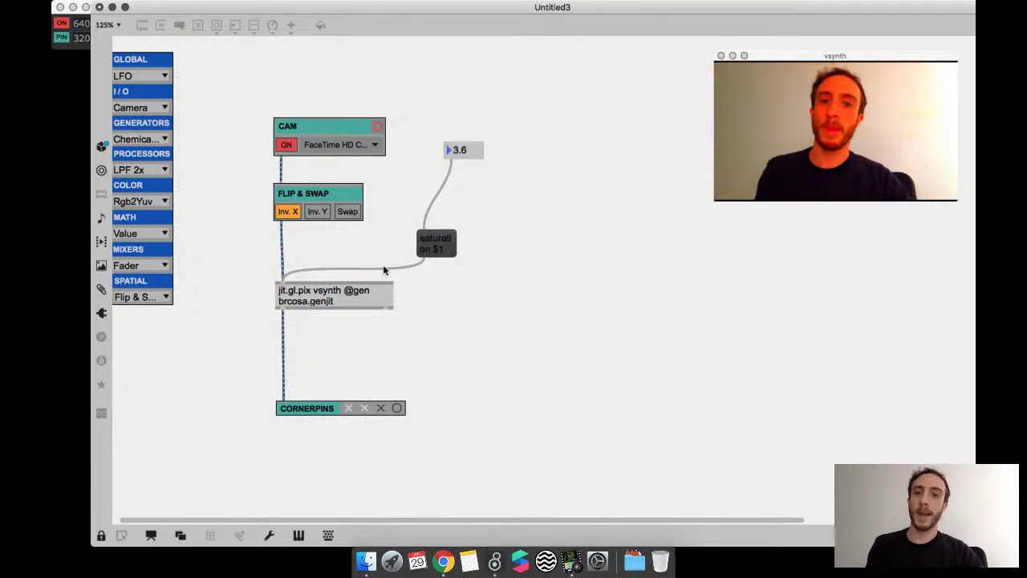
double_click(362, 303)
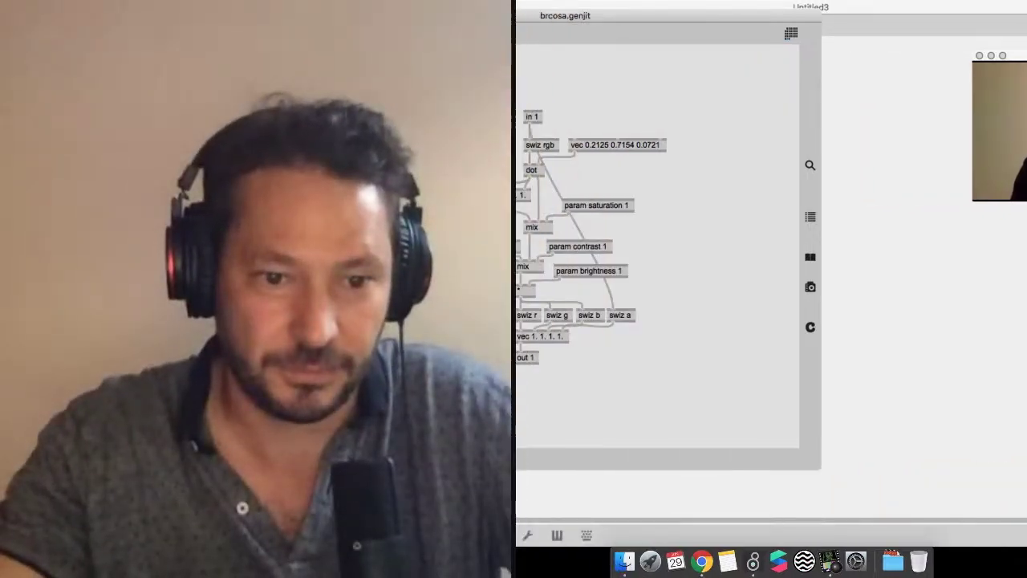
key(super+w)
key(super+e)
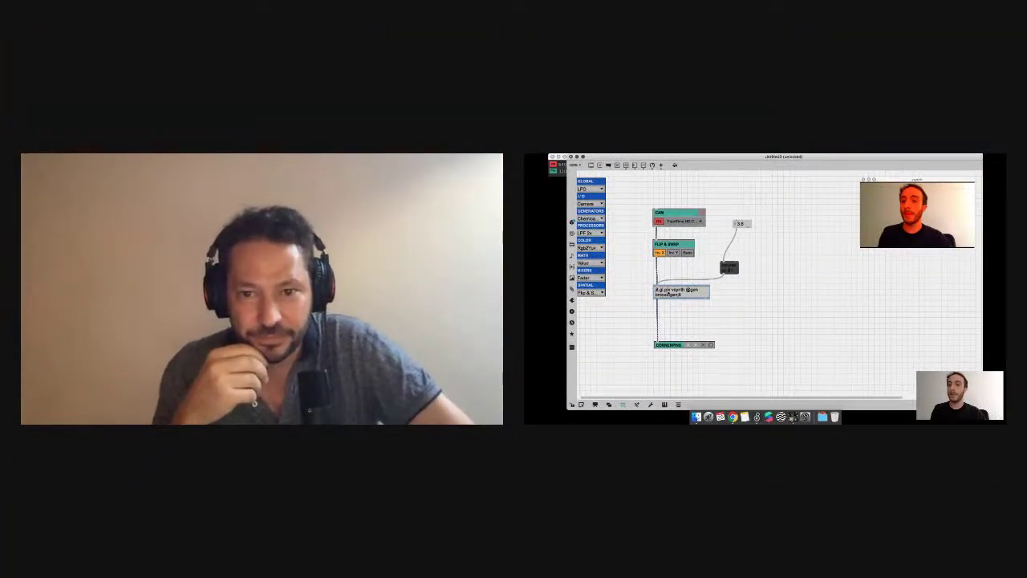
- Delete the float number box, the saturation message and the jit.gl.pix object from the patch
click(703, 306)
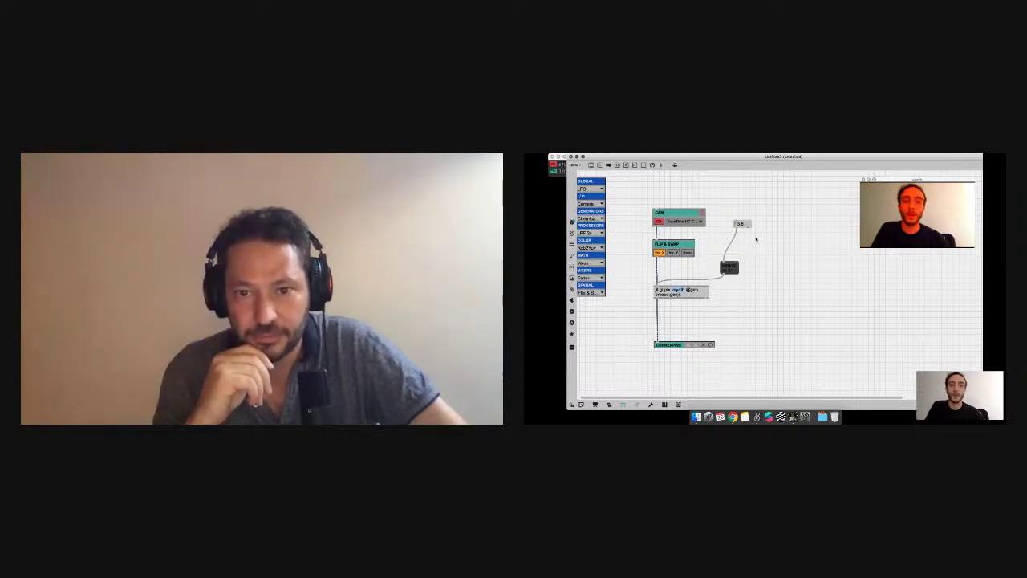
drag(752, 211, 709, 289)
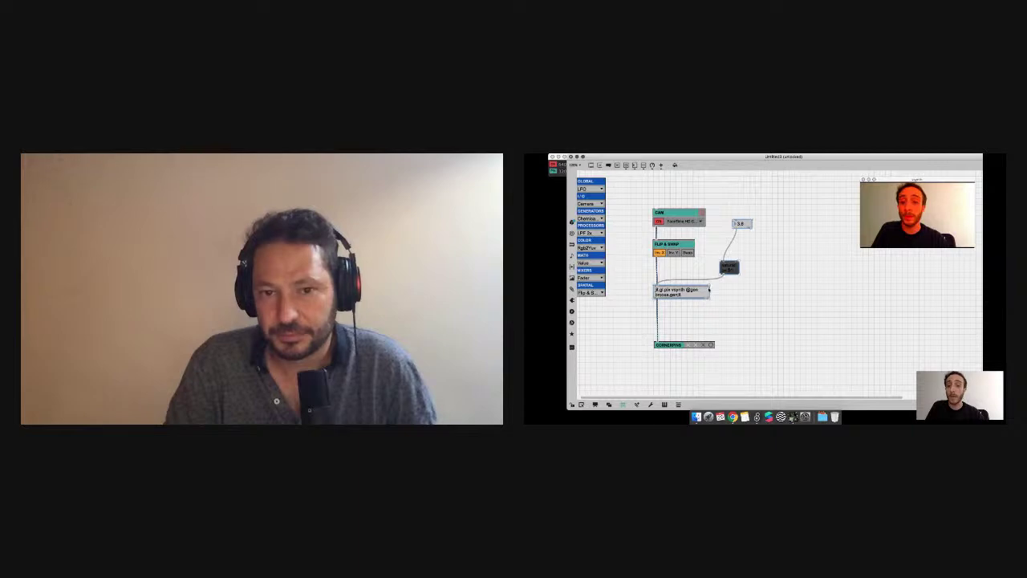
key(Delete)
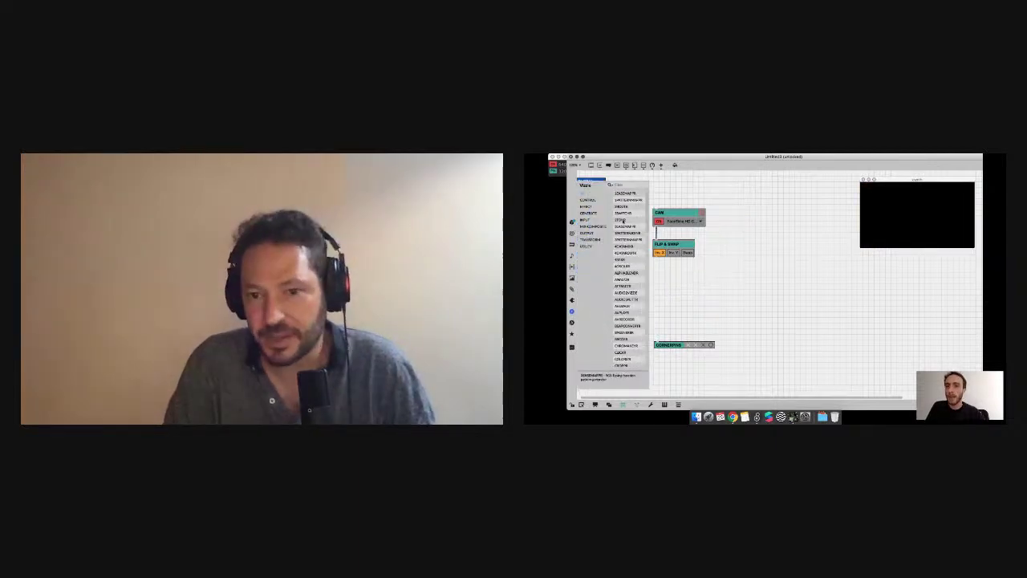
- Insert the Vizzie 2TONR module between Flip & Swap and Cornerpins, and adjust its two duotone colors
drag(683, 270, 681, 282)
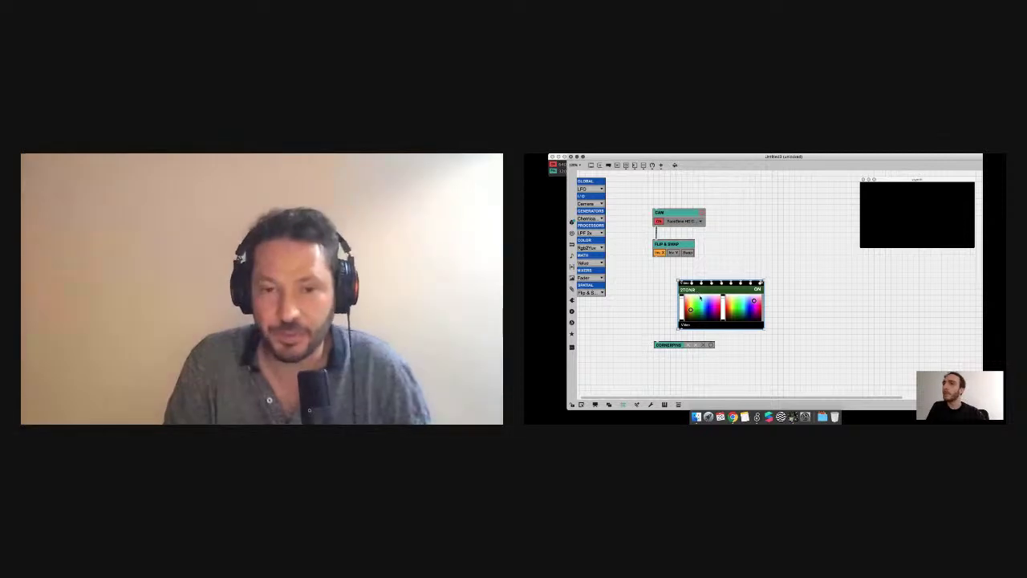
drag(700, 297, 675, 287)
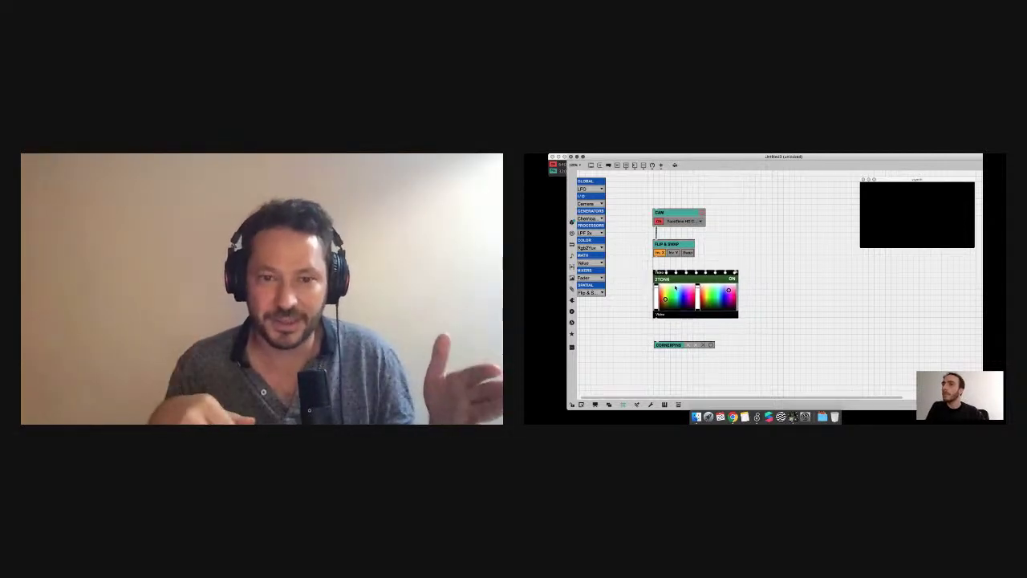
drag(674, 287, 676, 287)
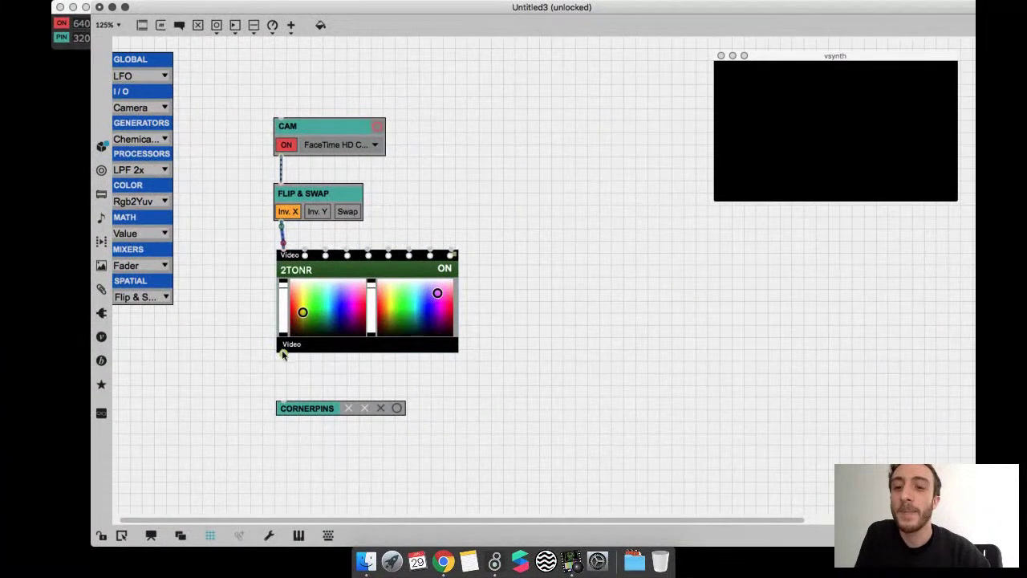
drag(655, 316, 655, 347)
drag(283, 413, 283, 414)
drag(437, 293, 396, 297)
mouse_move(294, 299)
mouse_down()
mouse_move(308, 295)
mouse_move(311, 307)
mouse_up()
- Toggle the output window's pinning in the Vsynth Launcher
scroll(418, 303, down, 5)
scroll(417, 303, right, 2)
scroll(303, 328, up, 5)
click(68, 42)
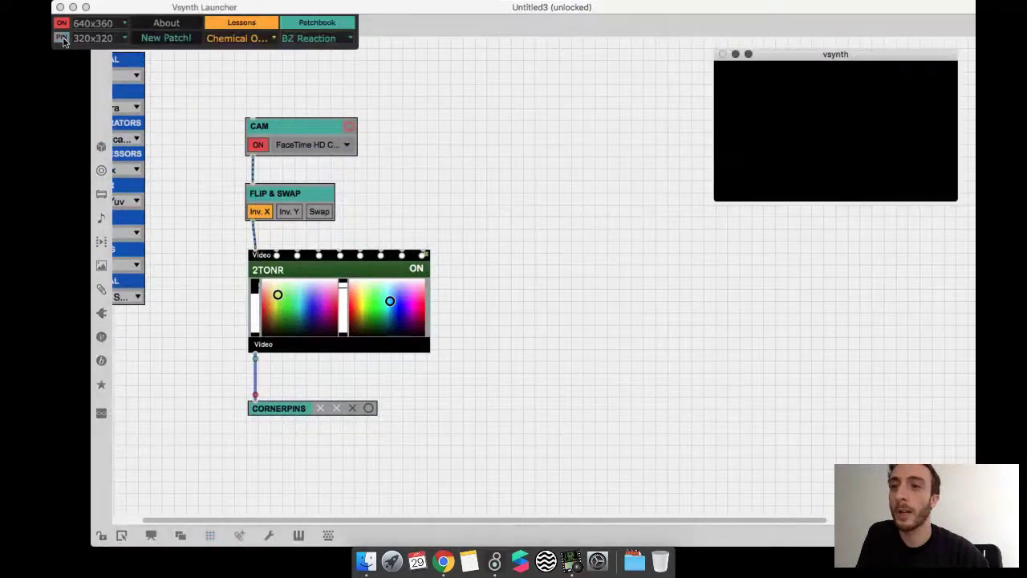
- Rewire the 2TONR module directly between Cam and Cornerpins, and toggle its power and first color
click(434, 230)
click(366, 280)
key(BackSpace)
drag(257, 158, 479, 98)
drag(474, 195, 256, 401)
click(639, 117)
click(494, 145)
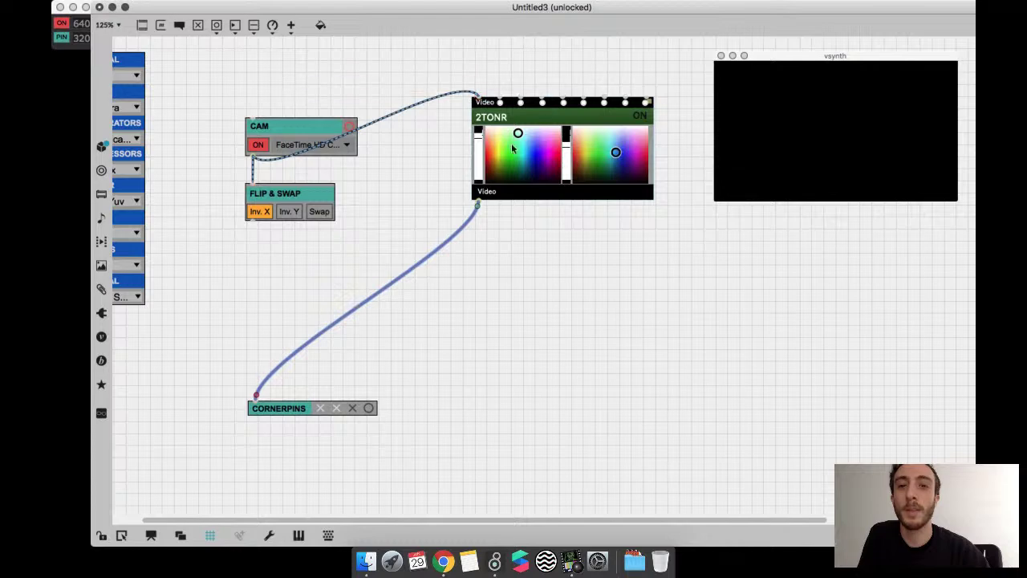
- Open the 2TONR help patch to examine its description, close it, and delete the 2TONR module
click(511, 143)
alt+click(511, 147)
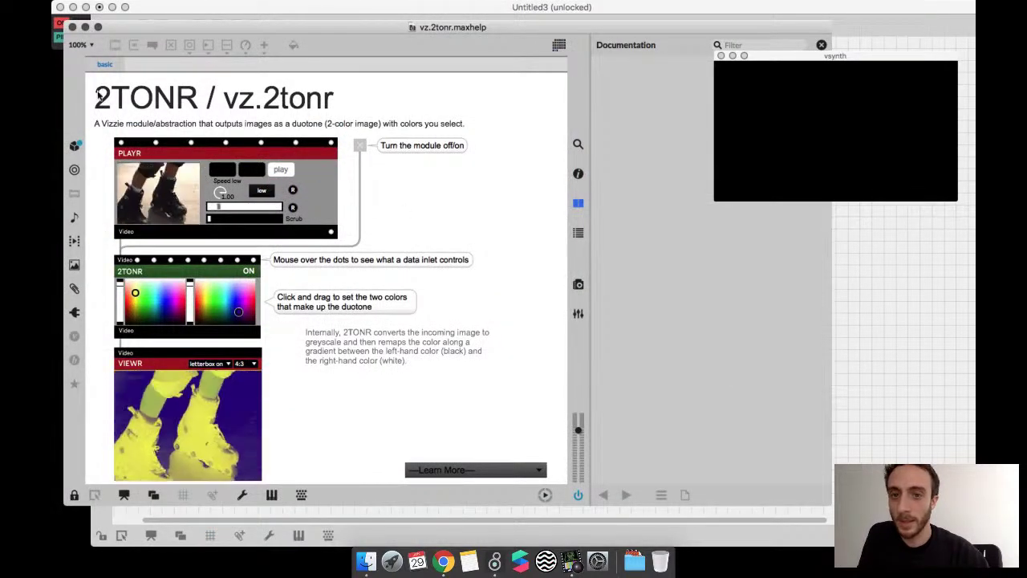
click(71, 27)
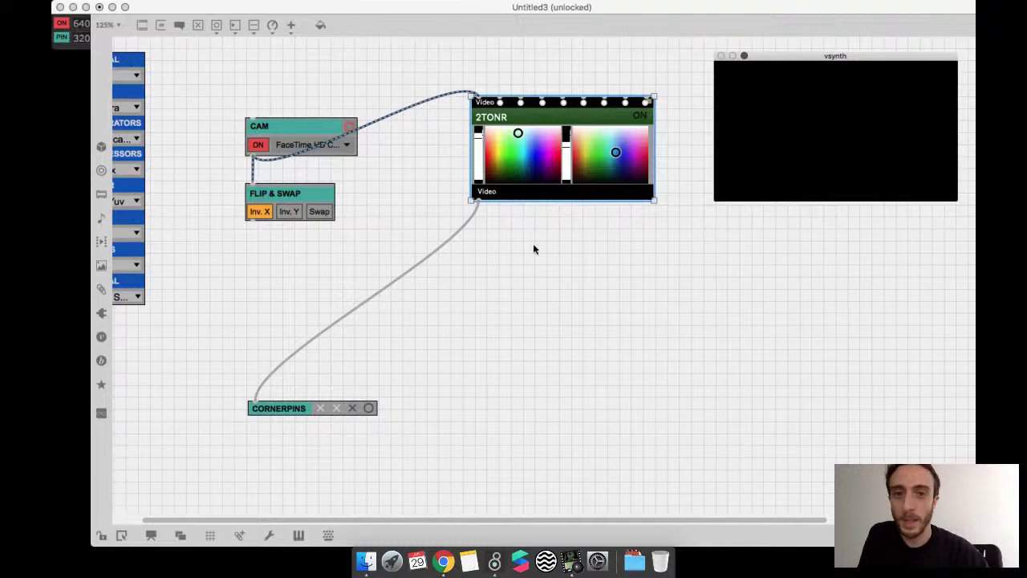
key(BackSpace)
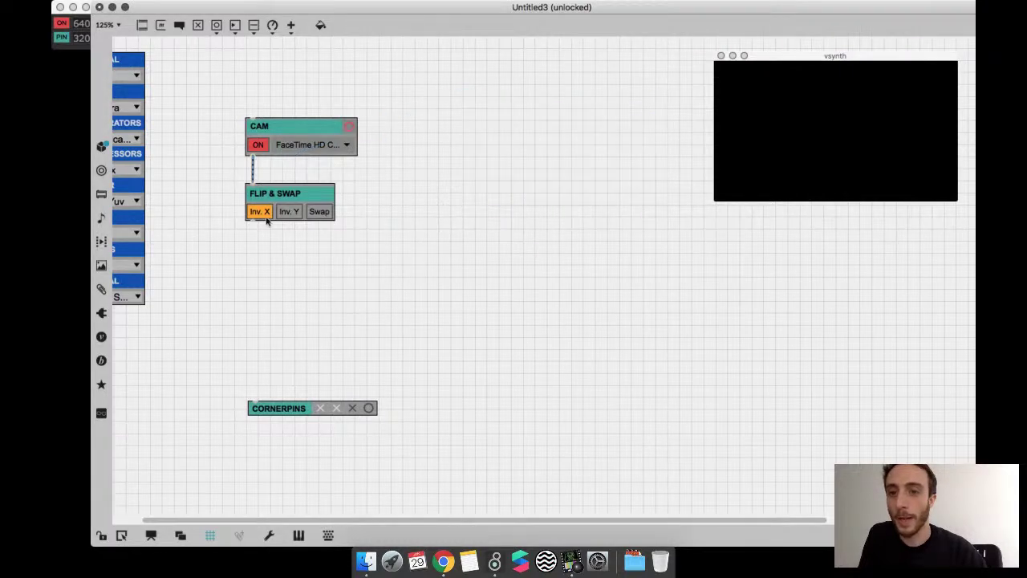
- Try the Vizzie EMBOSSR effect between Flip & Swap and Cornerpins, and delete it
click(102, 340)
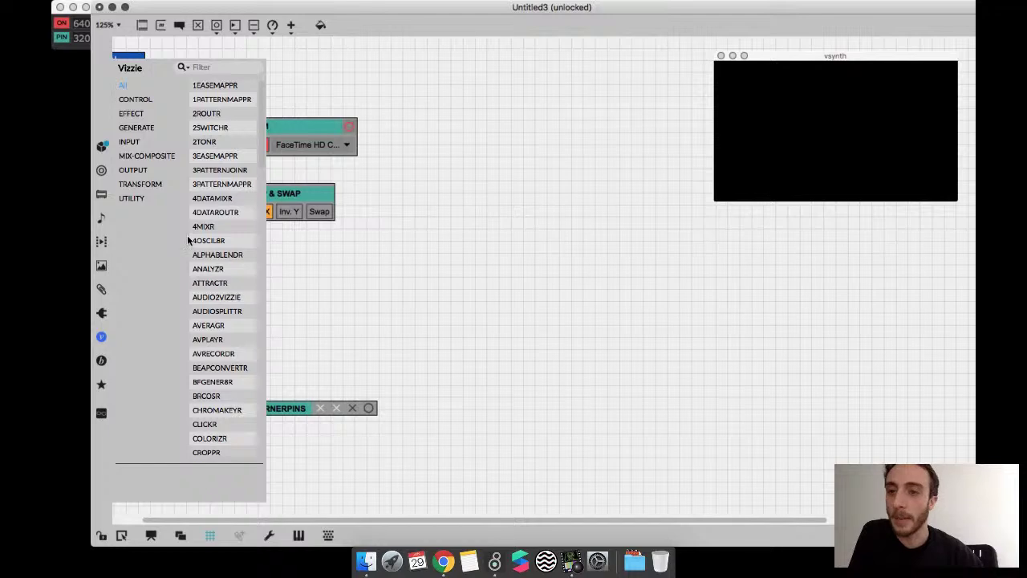
click(135, 114)
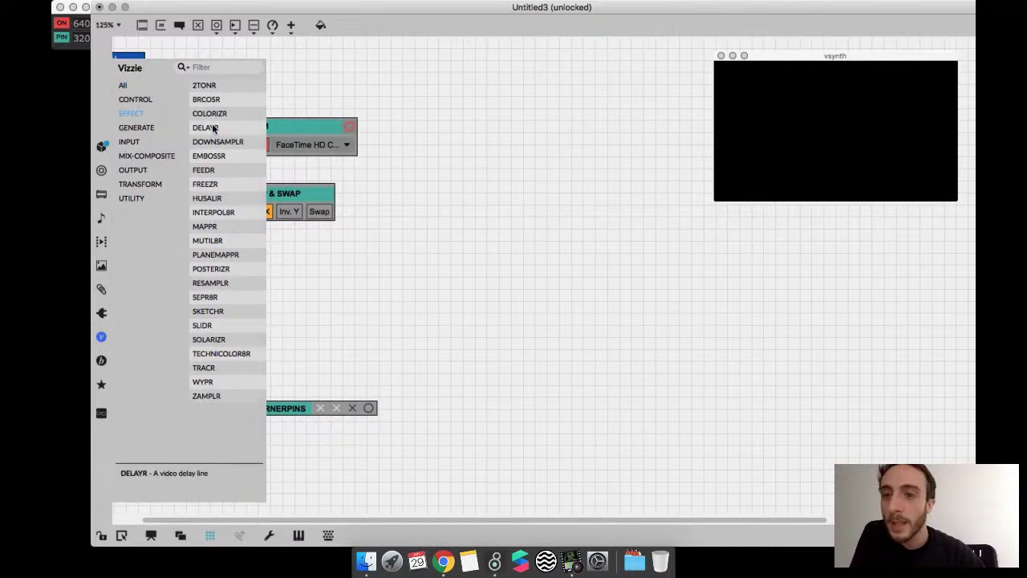
drag(218, 155, 283, 292)
drag(252, 223, 307, 294)
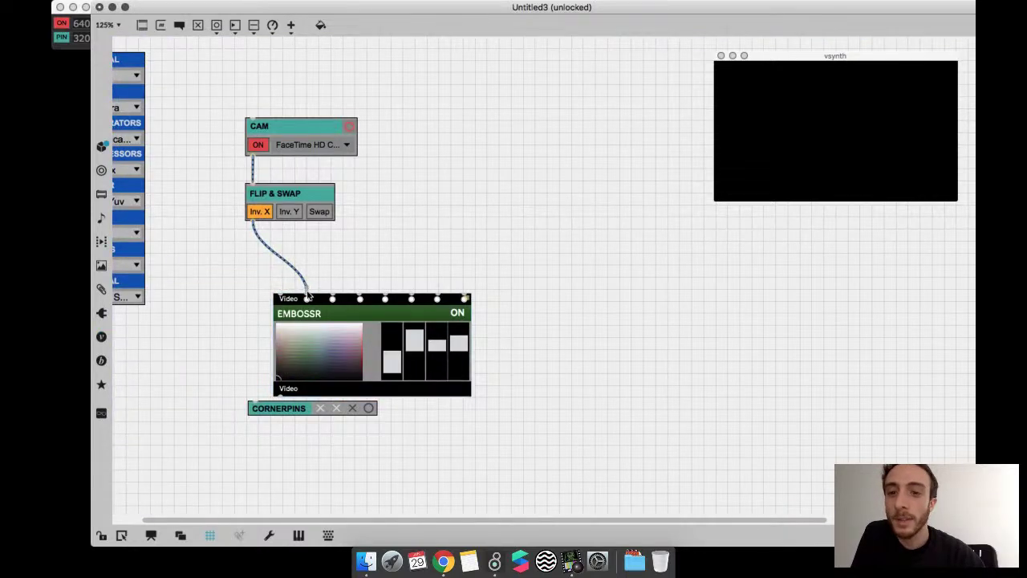
drag(281, 385, 262, 406)
click(351, 290)
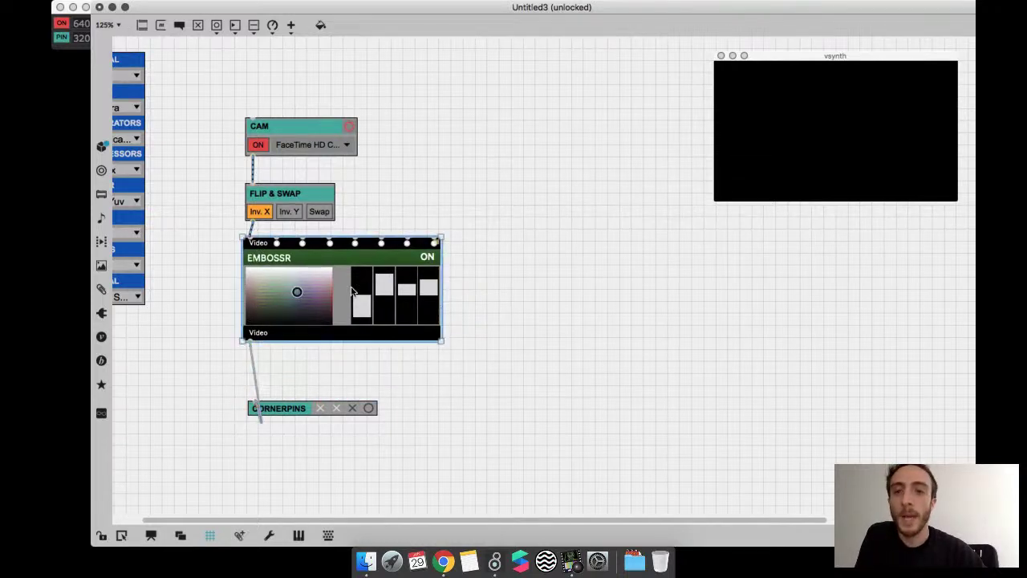
key(BackSpace)
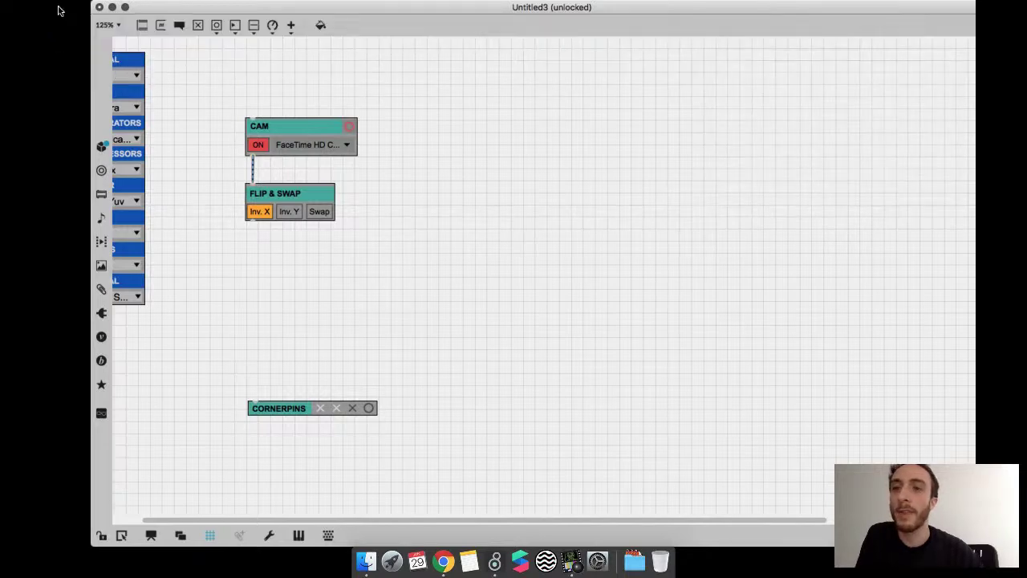
- Add a Render module away from the camera chain, and connect Flip & Swap directly to Cornerpins
scroll(180, 82, left, 3)
click(171, 75)
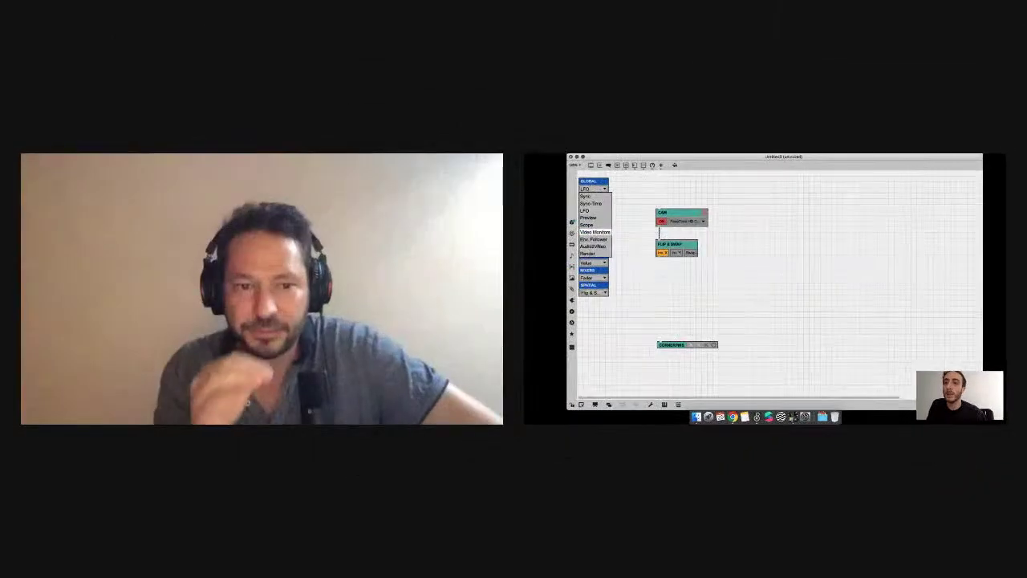
click(595, 248)
drag(629, 178, 903, 305)
drag(899, 353, 905, 379)
scroll(900, 400, down, 3)
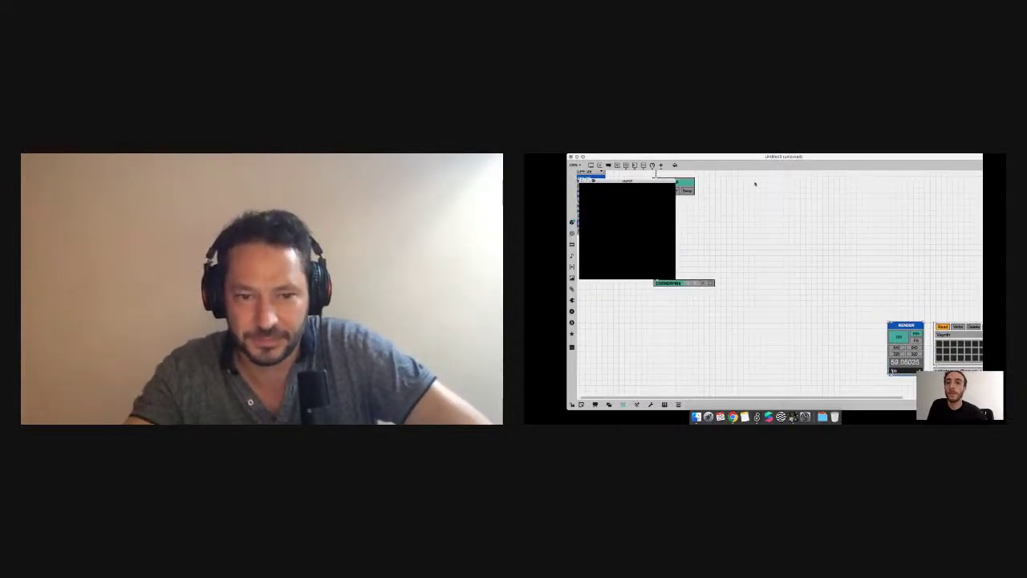
drag(626, 181, 827, 184)
drag(656, 194, 659, 281)
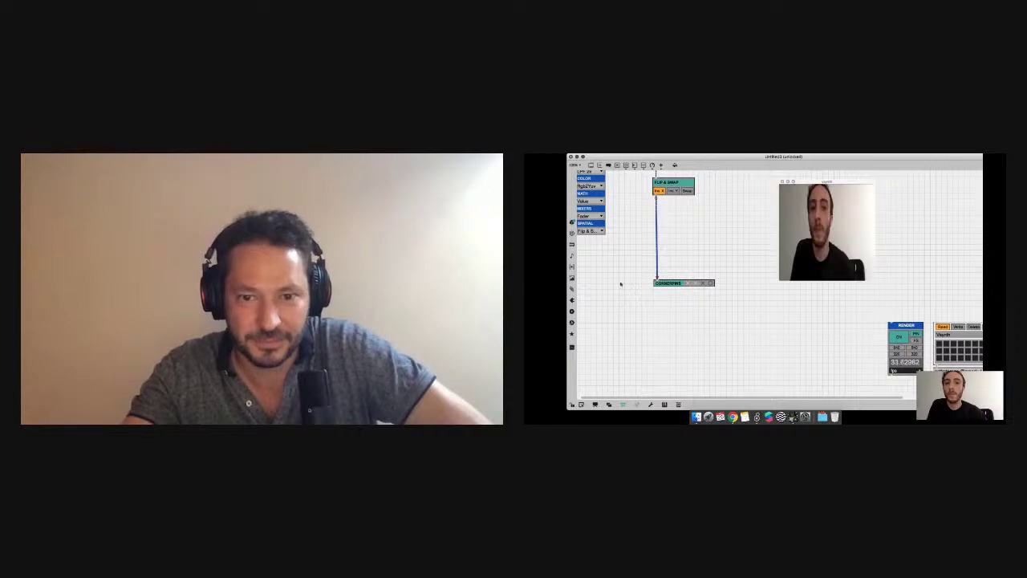
- Insert a new 2TONR effect below Flip & Swap, ahead of Cornerpins, and vary its two colors and levels
scroll(682, 281, up, 3)
click(572, 312)
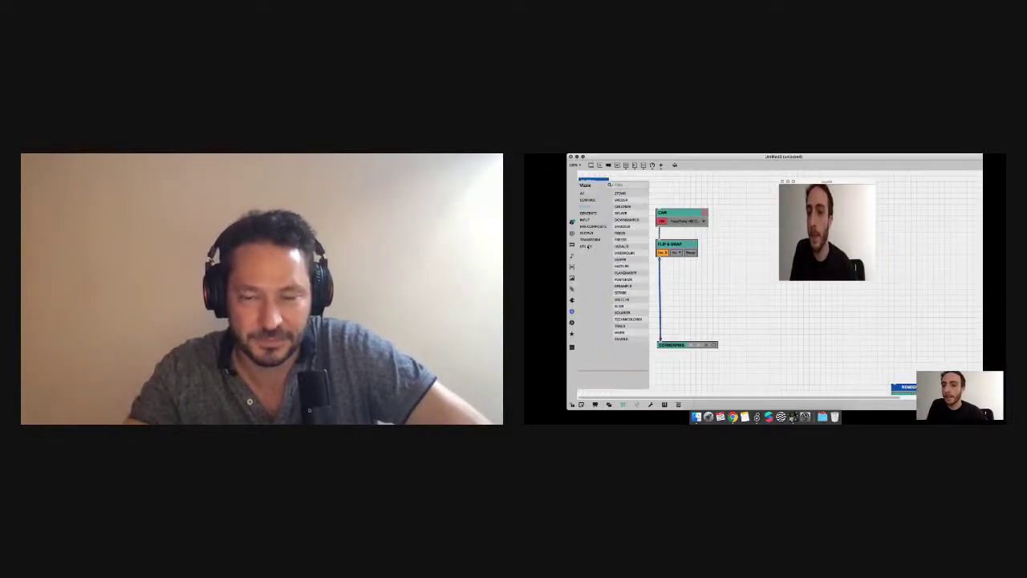
drag(620, 194, 680, 271)
drag(340, 252, 341, 252)
click(339, 282)
click(325, 291)
click(355, 319)
click(387, 282)
drag(378, 284, 391, 293)
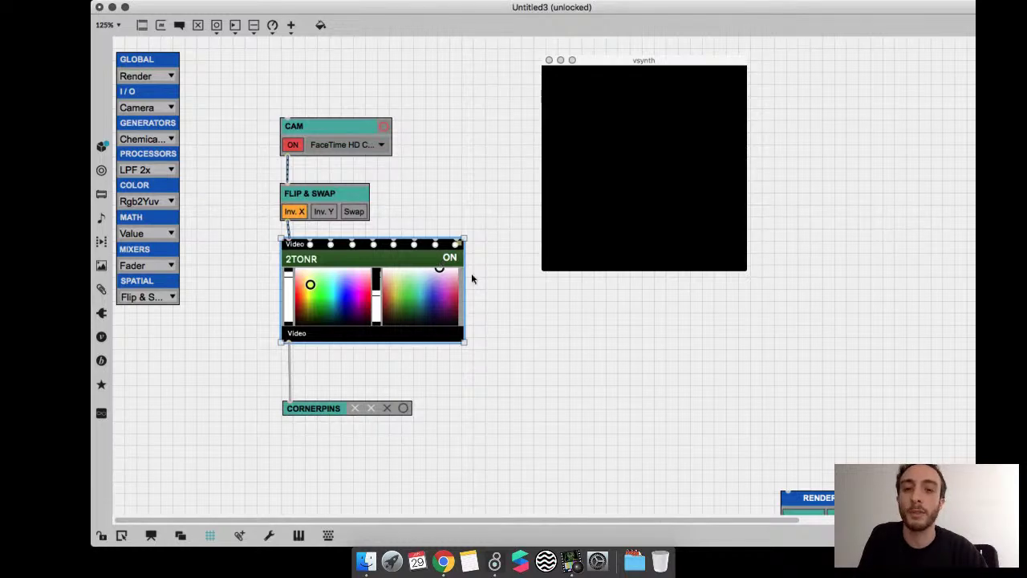
- Nudge Flip & Swap upward, and move the Render module and its preset storage closer to the camera chain
click(254, 215)
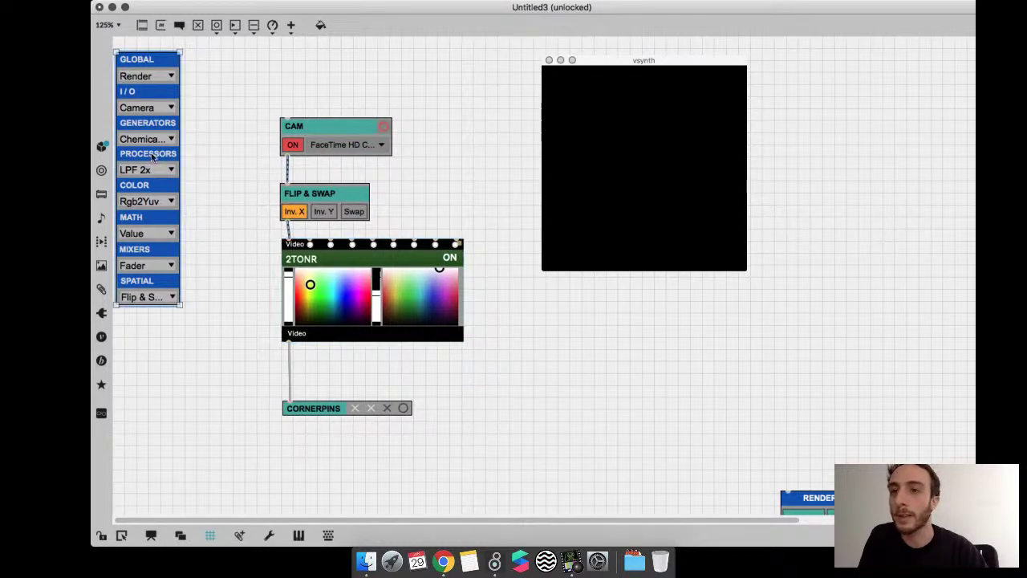
drag(320, 198, 320, 190)
scroll(431, 272, down, 5)
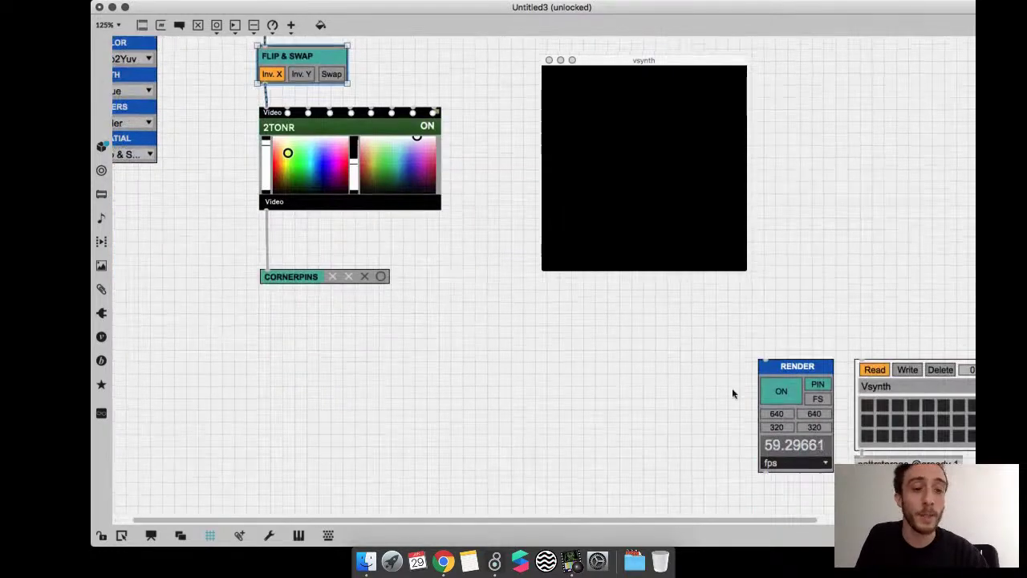
drag(752, 360, 808, 377)
scroll(808, 378, up, 5)
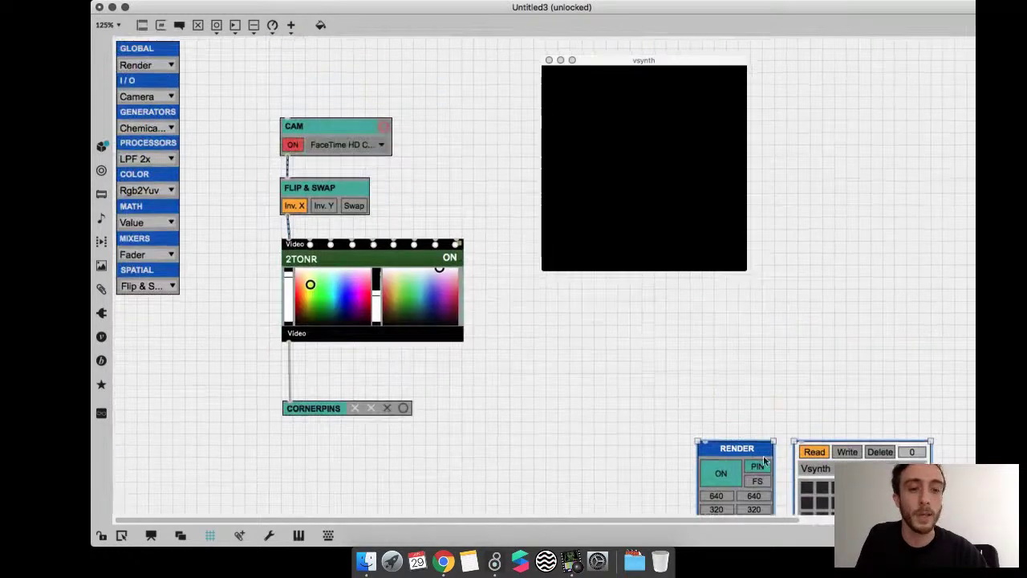
drag(811, 474, 811, 392)
- Delete the 2TONR module and close the camera patch
click(426, 321)
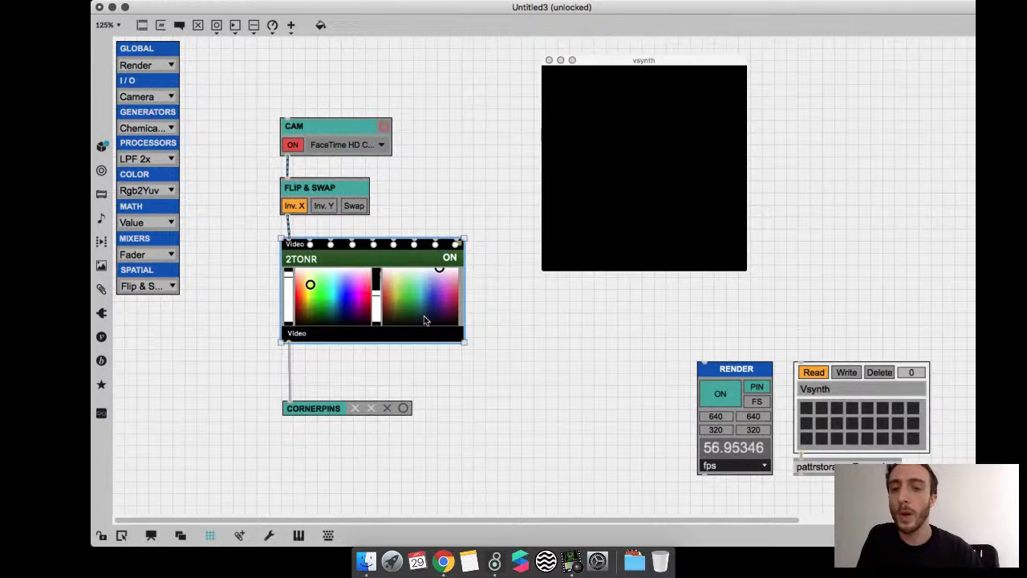
key(BackSpace)
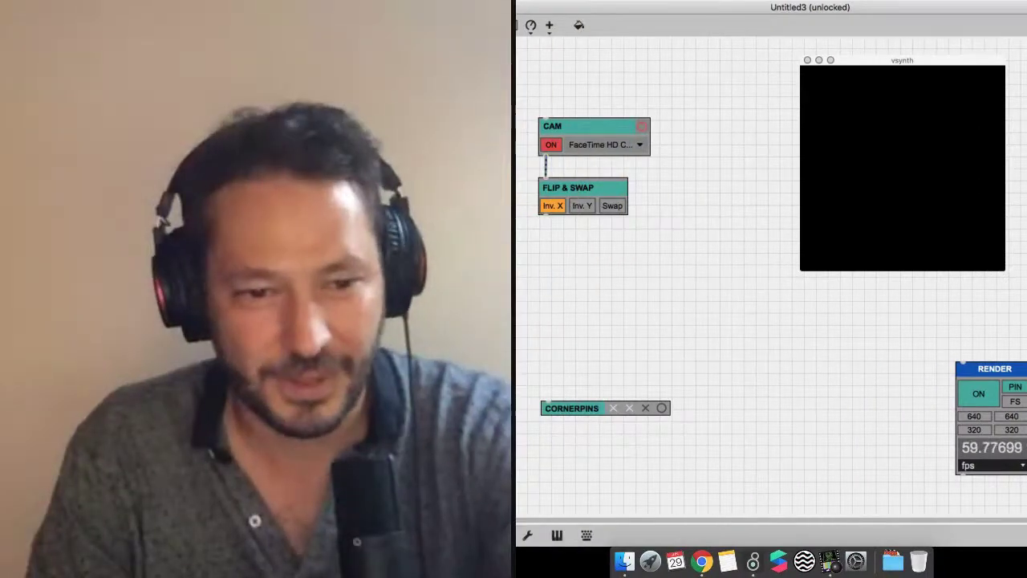
key(super+w)
click(762, 78)
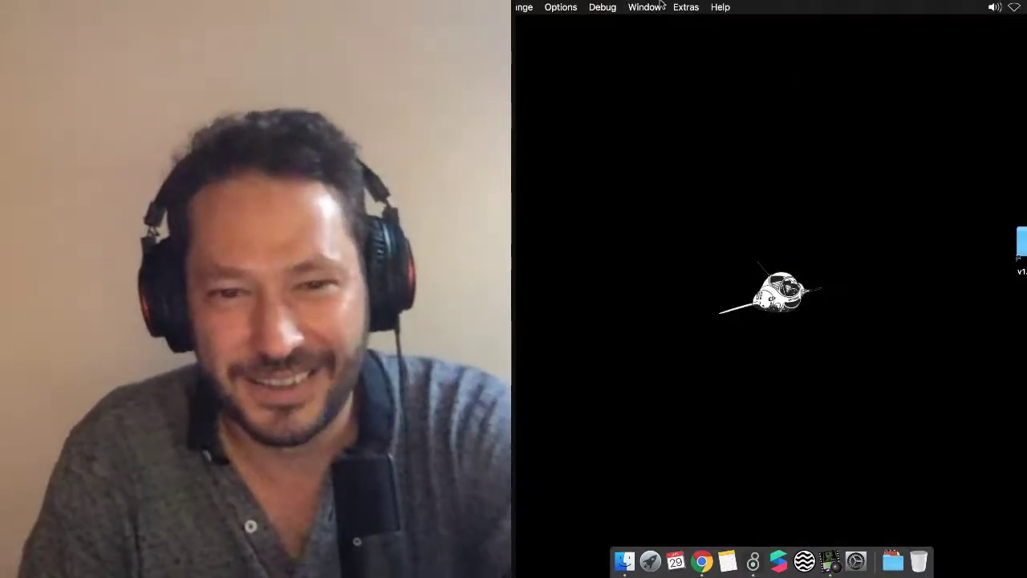
- Open a new Vsynth starter patch with a Waveform Generator 2, Colorizer and Cornerpins chain
click(686, 7)
click(701, 311)
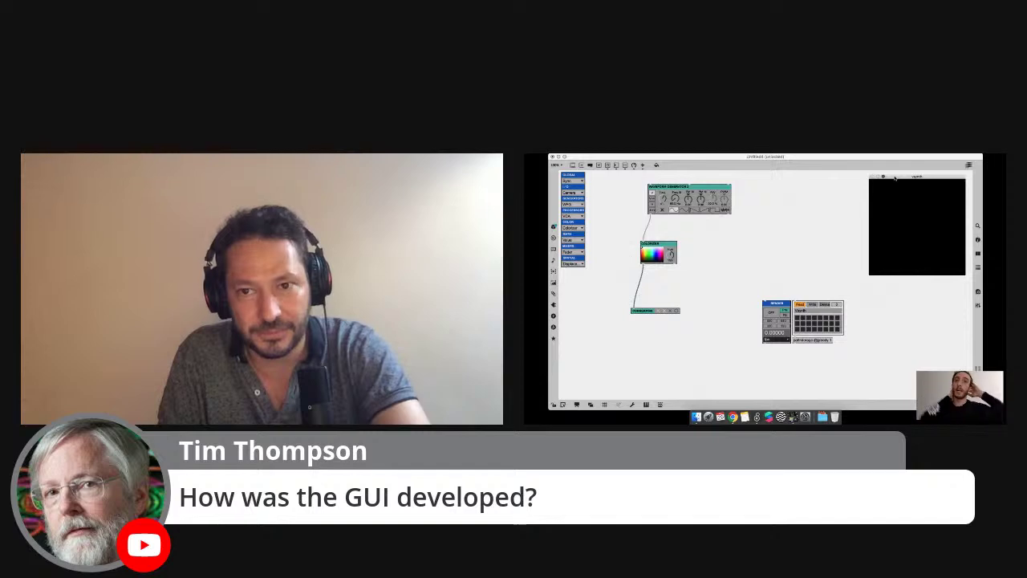
- Add a live.dial object and a live.menu object in the empty area beside the Waveform Generator 2 chain
double_click(771, 231)
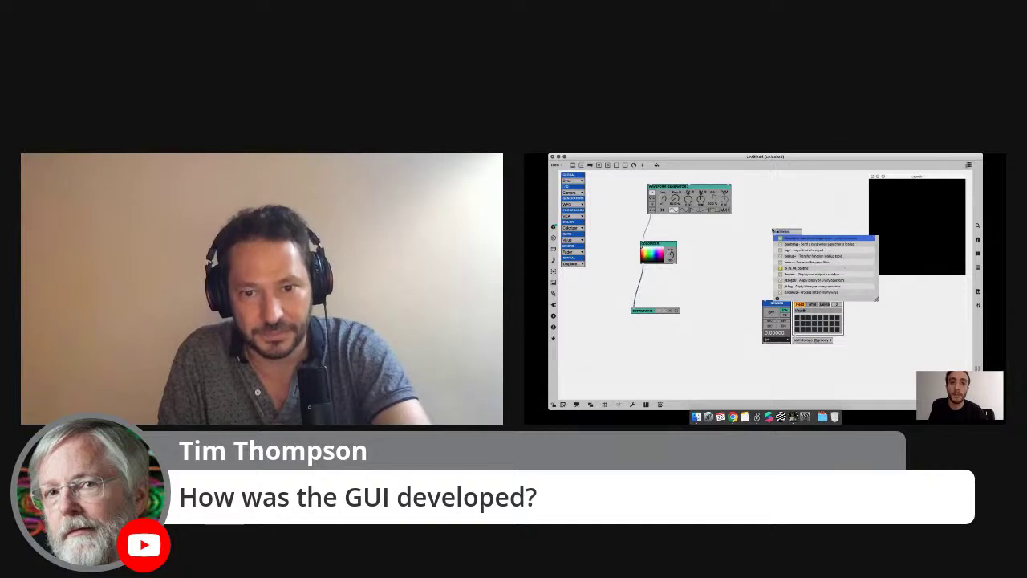
text(live.dial)
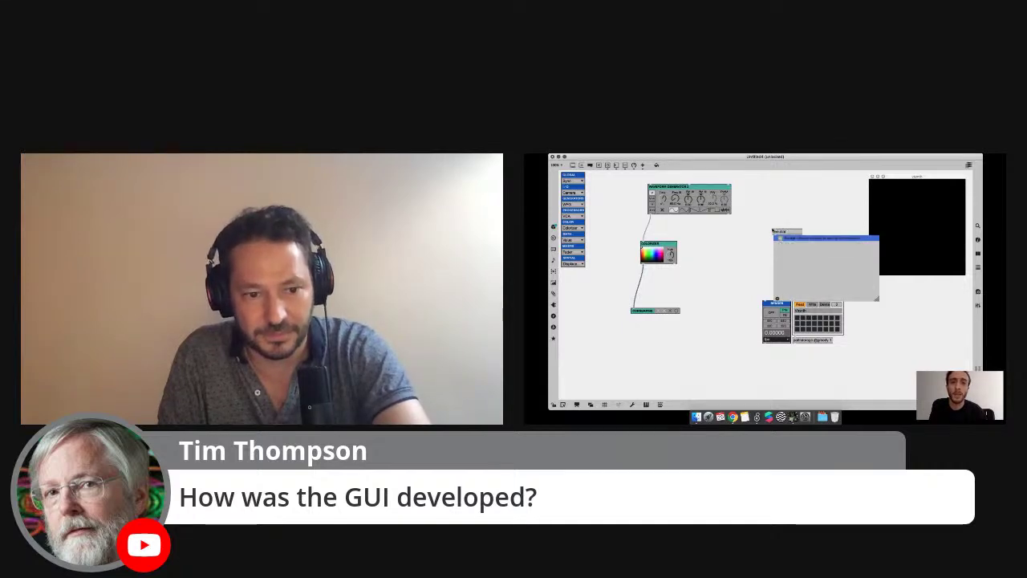
key(Return)
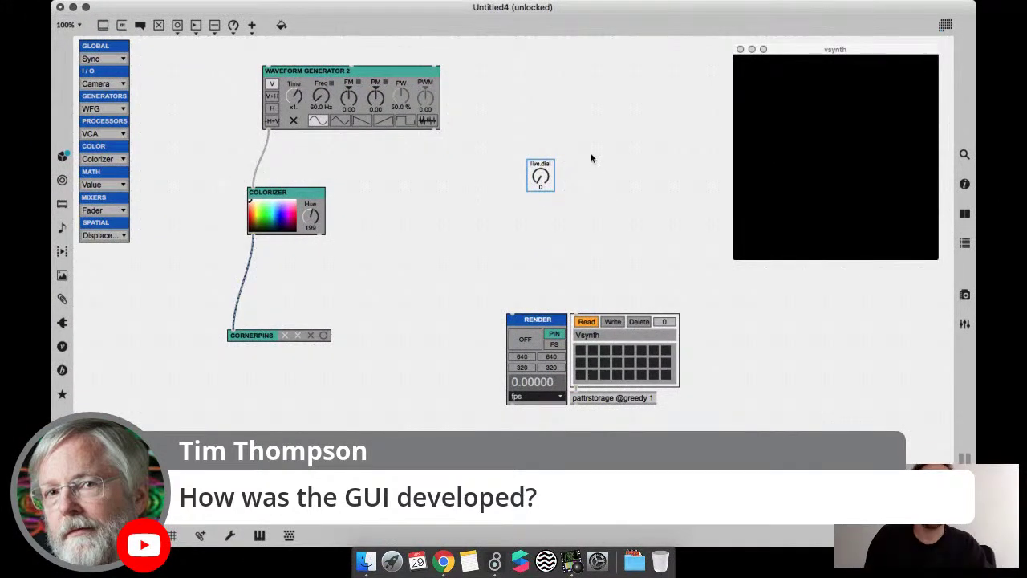
double_click(553, 216)
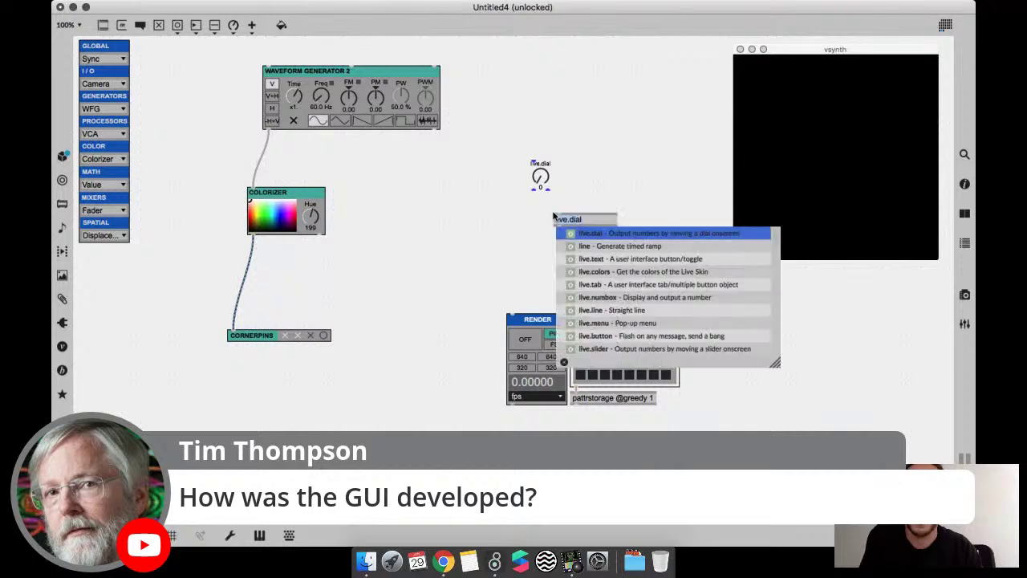
key(BackSpace)
key(BackSpace)
key(BackSpace)
key(BackSpace)
text(menu)
key(Return)
- Delete the live.dial and live.menu objects from the patch
drag(597, 247, 598, 247)
drag(577, 199, 538, 116)
key(BackSpace)
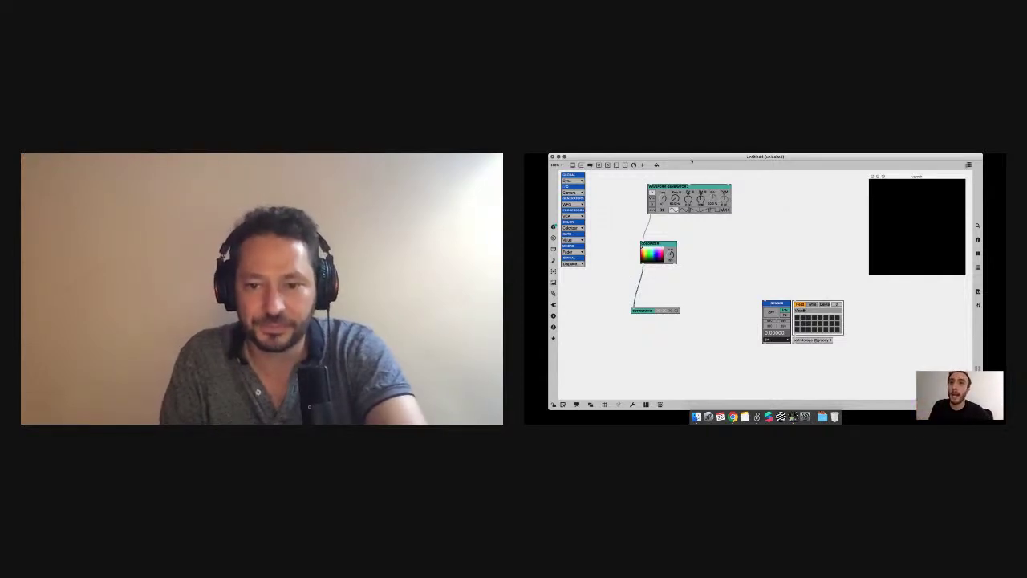
- Move Waveform Generator 2 closer to the Colorizer and close the untitled patch
drag(671, 186, 663, 195)
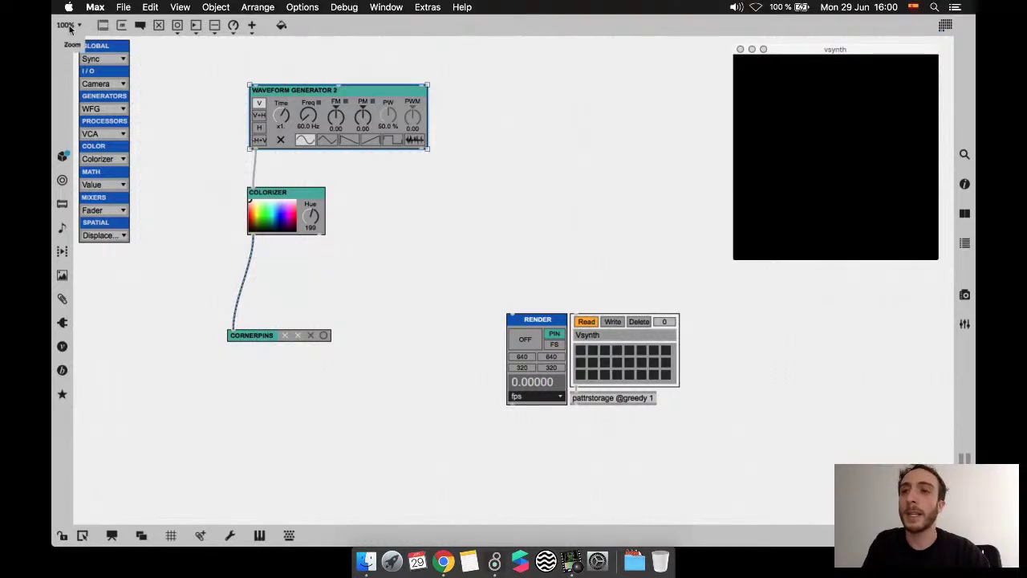
key(super+q)
click(448, 77)
click(433, 5)
click(457, 311)
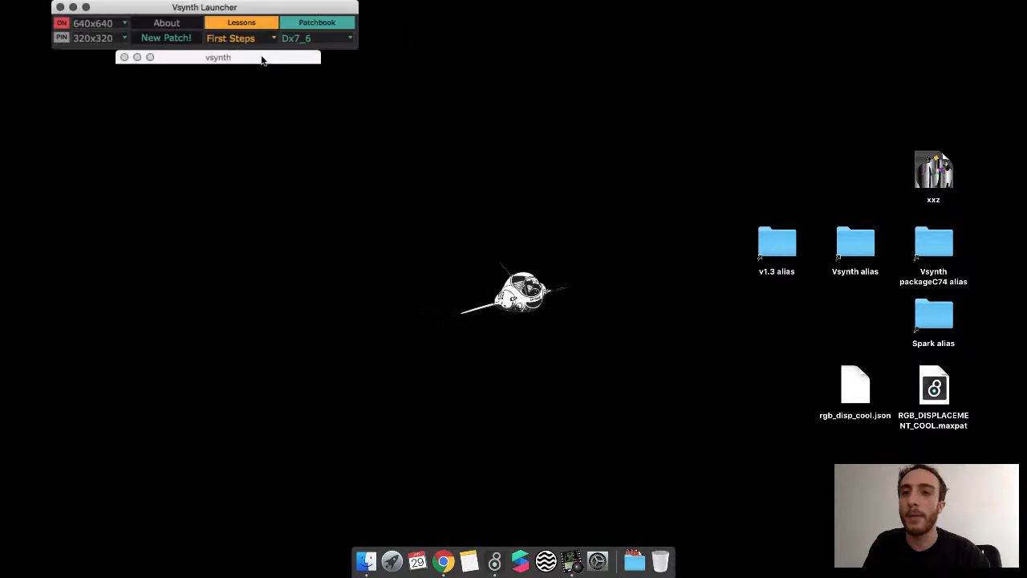
- Open the FM-PM-PWM lesson and look through its Other Modulation Sources, PWM and FM / PM pages
click(233, 38)
key(Escape)
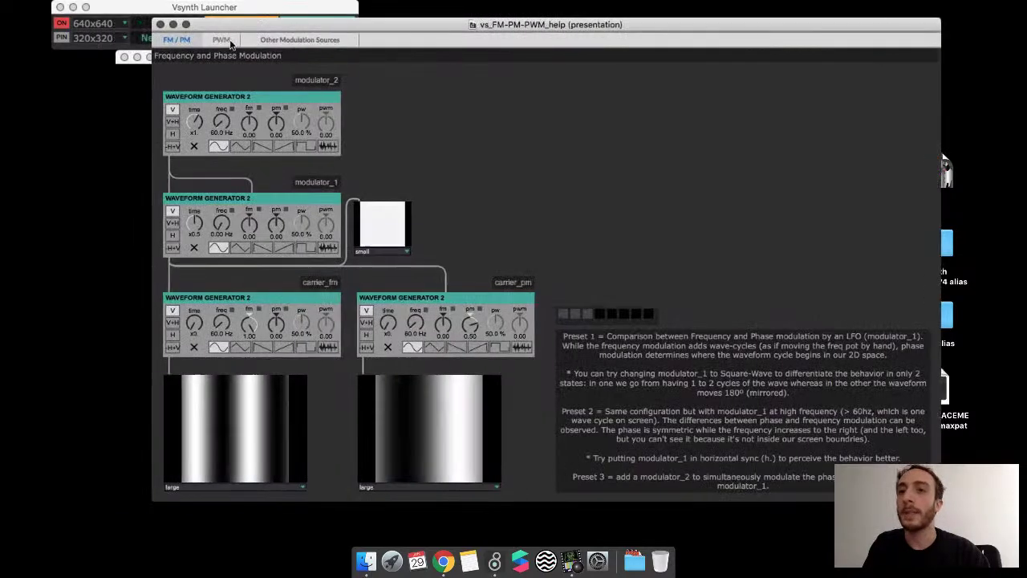
click(272, 43)
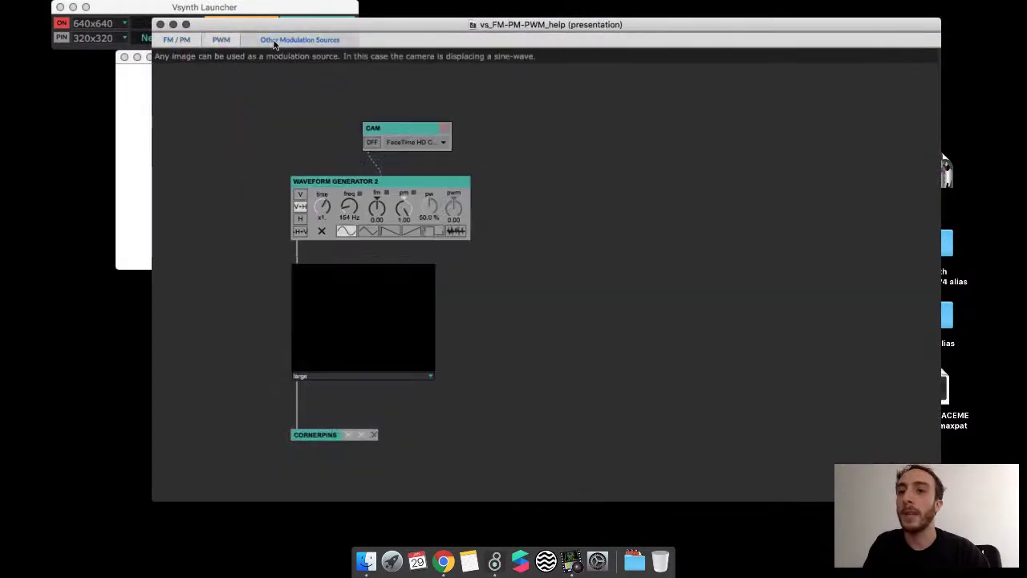
click(221, 40)
click(178, 39)
click(222, 40)
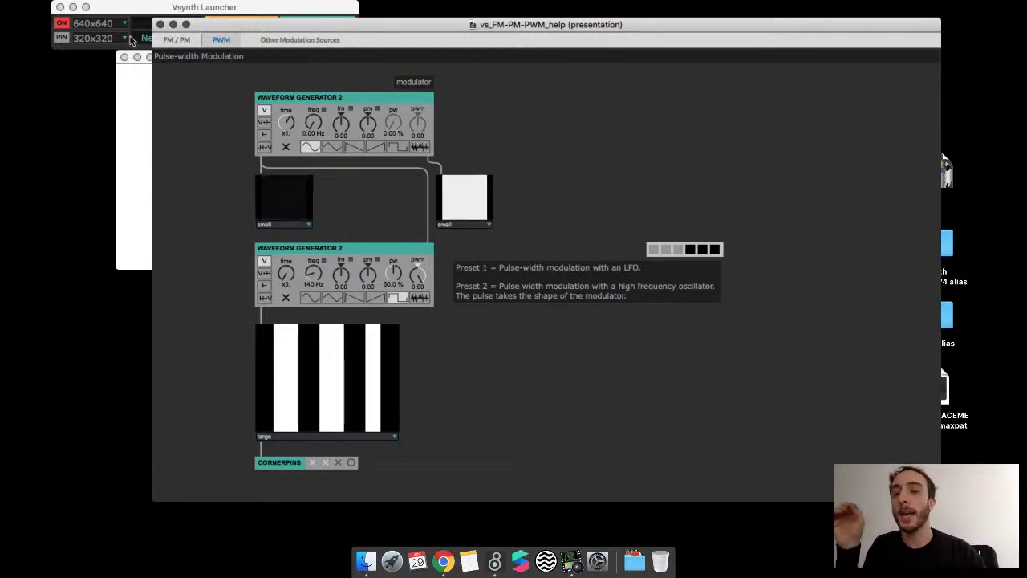
- Revisit the lesson's frequency, pulse-width and camera modulation examples, ending on FM / PM, and close the lesson
click(177, 39)
click(225, 43)
click(190, 41)
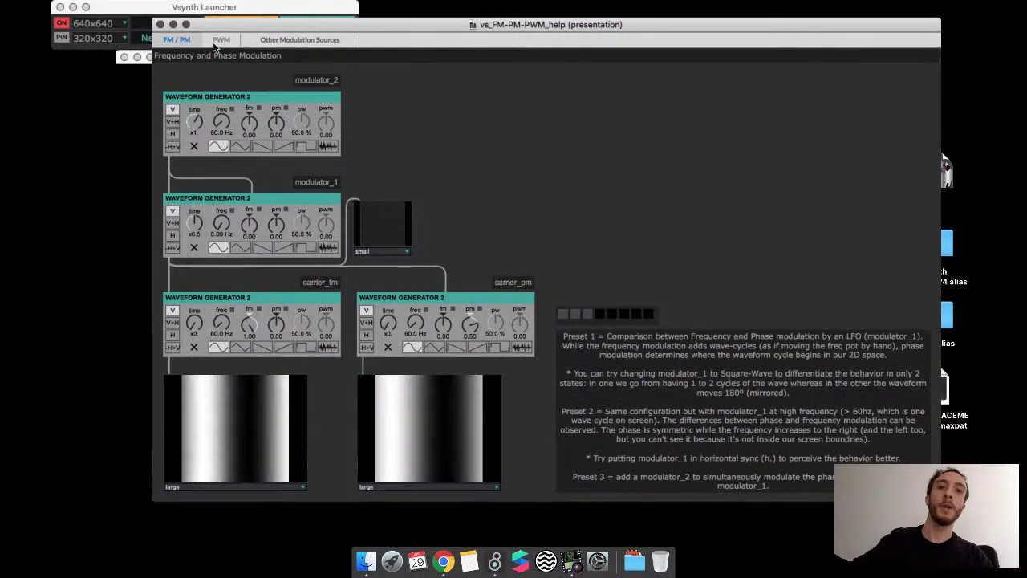
click(219, 42)
click(267, 44)
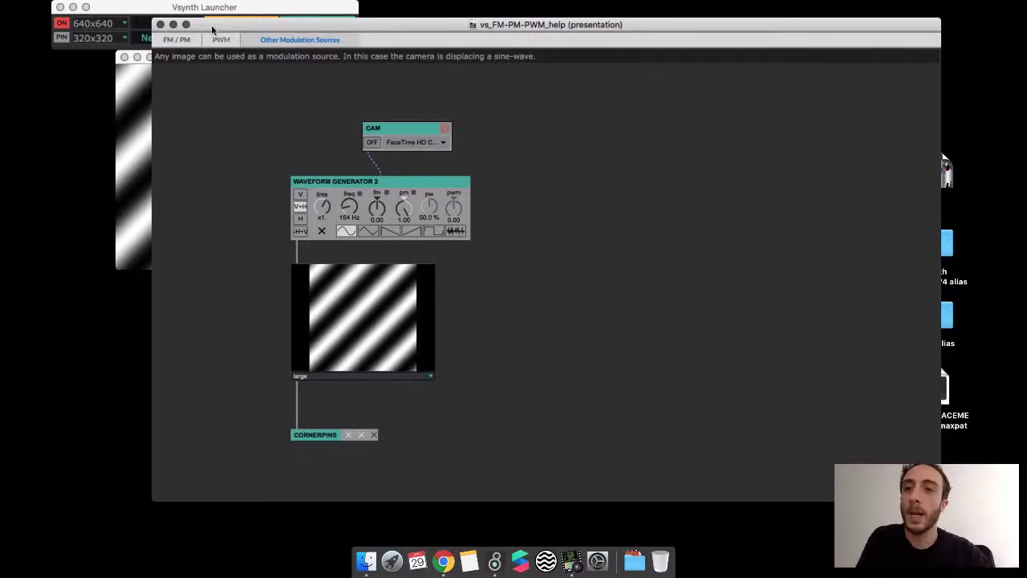
click(185, 40)
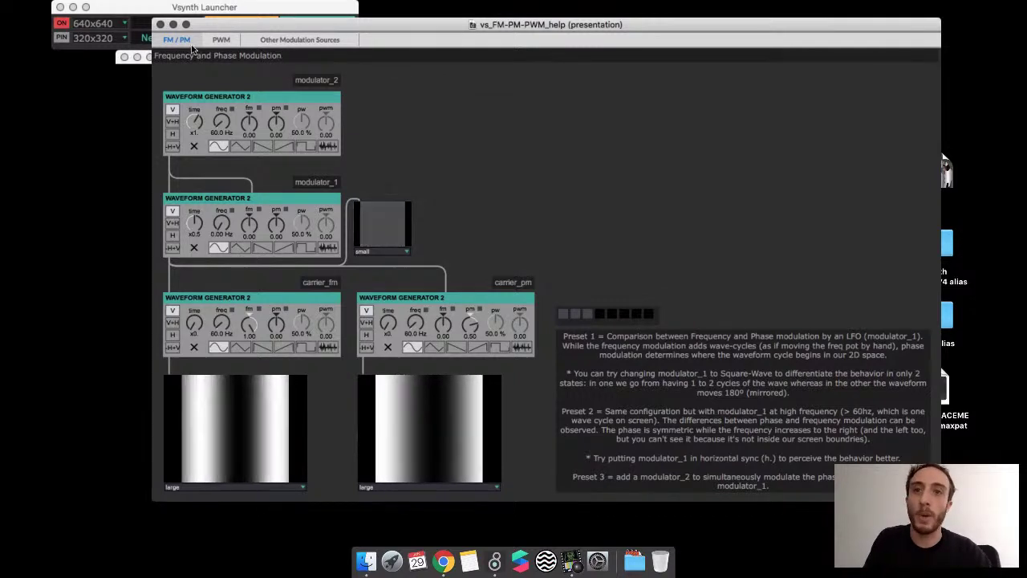
click(160, 24)
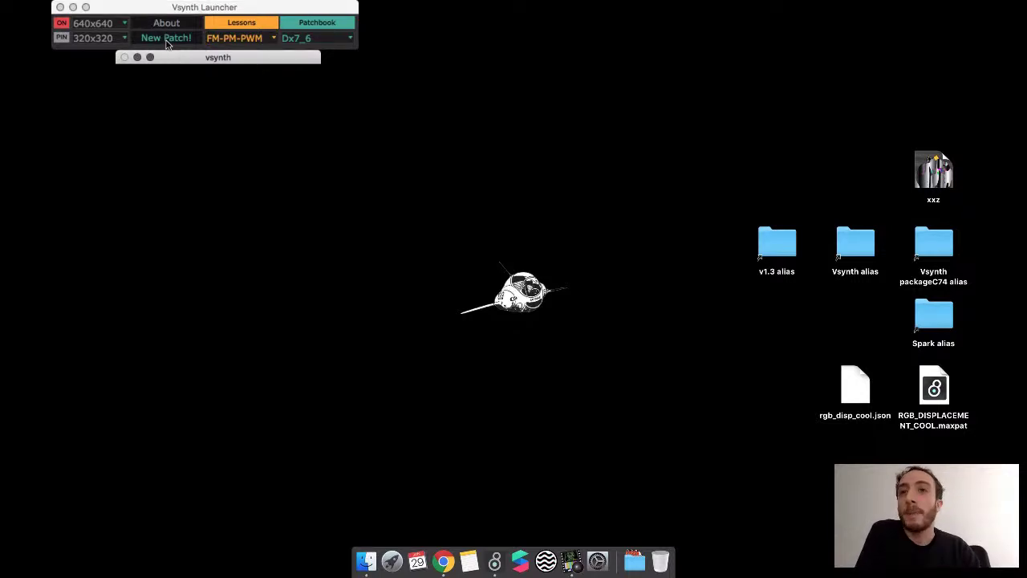
- View the RGB_DISPLACEMENT_COOL patch from the desktop with its output window moved off the modules, and close it
double_click(930, 394)
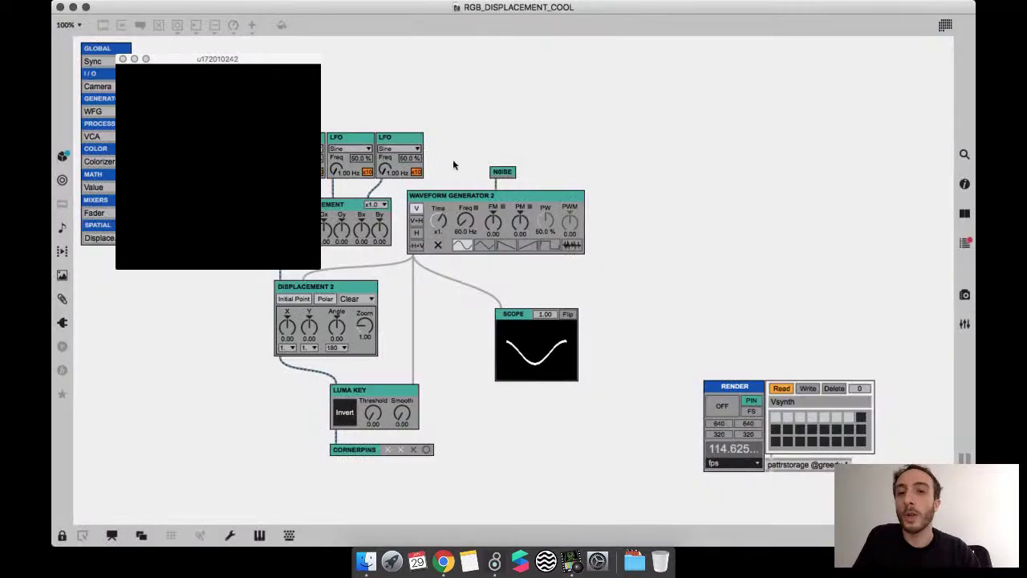
drag(267, 67, 809, 141)
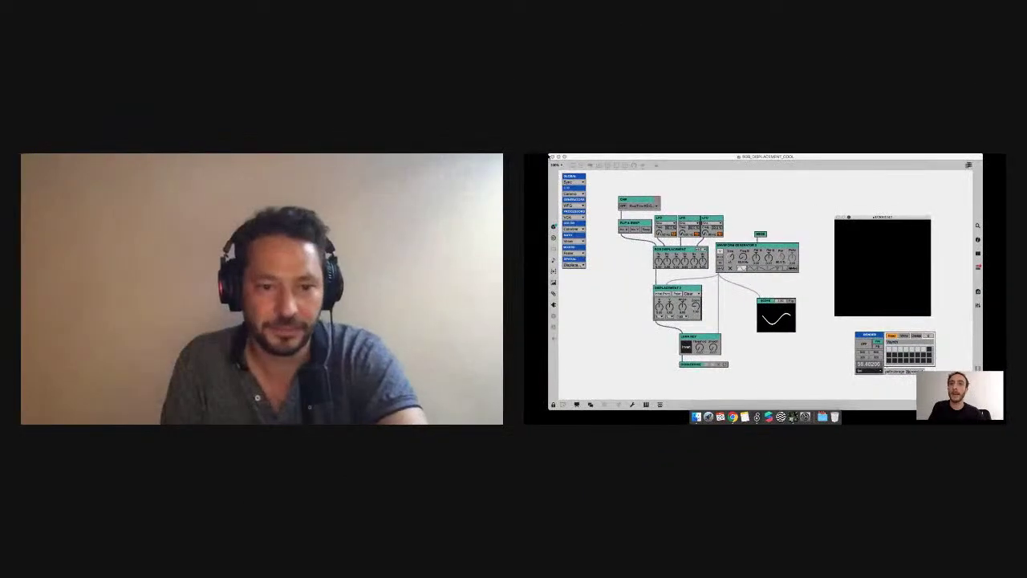
click(552, 156)
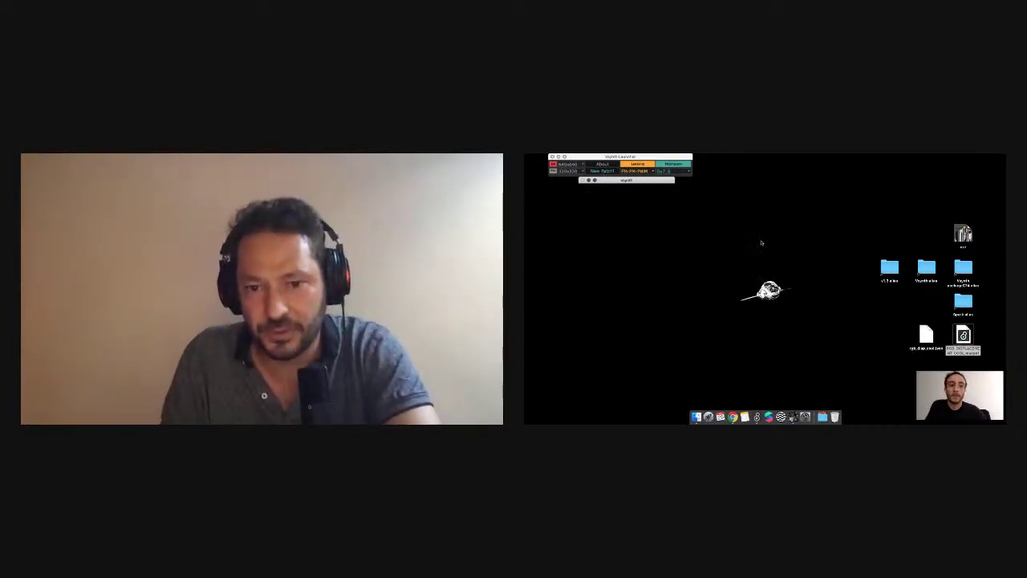
- Reopen the RGB_DISPLACEMENT_COOL patch, unlock it for editing, and close it without saving
double_click(963, 333)
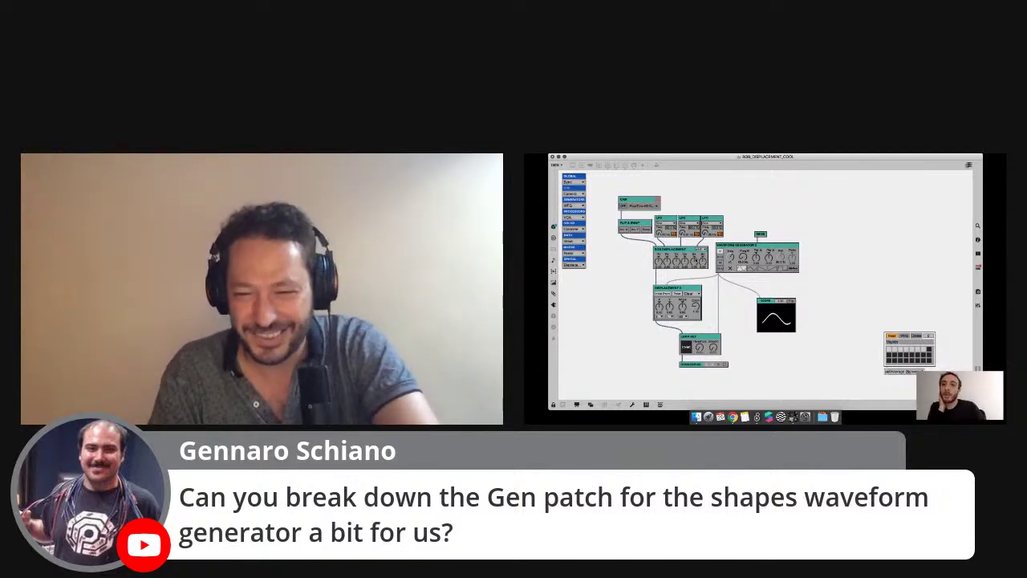
key(super+e)
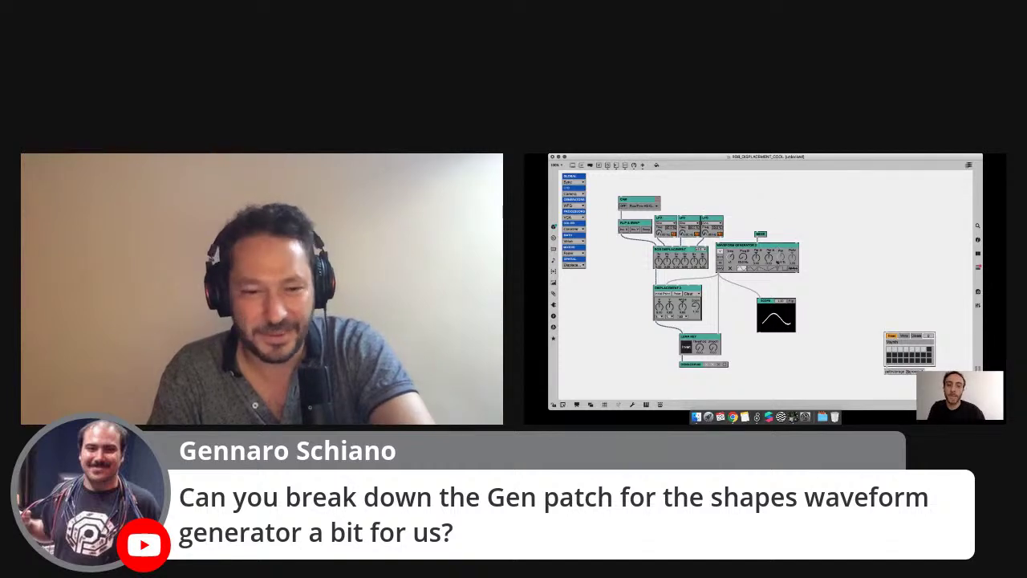
key(super+w)
key(super+d)
- Start a new Vsynth patch and add a basic WFG waveform generator above Waveform Generator 2
click(611, 172)
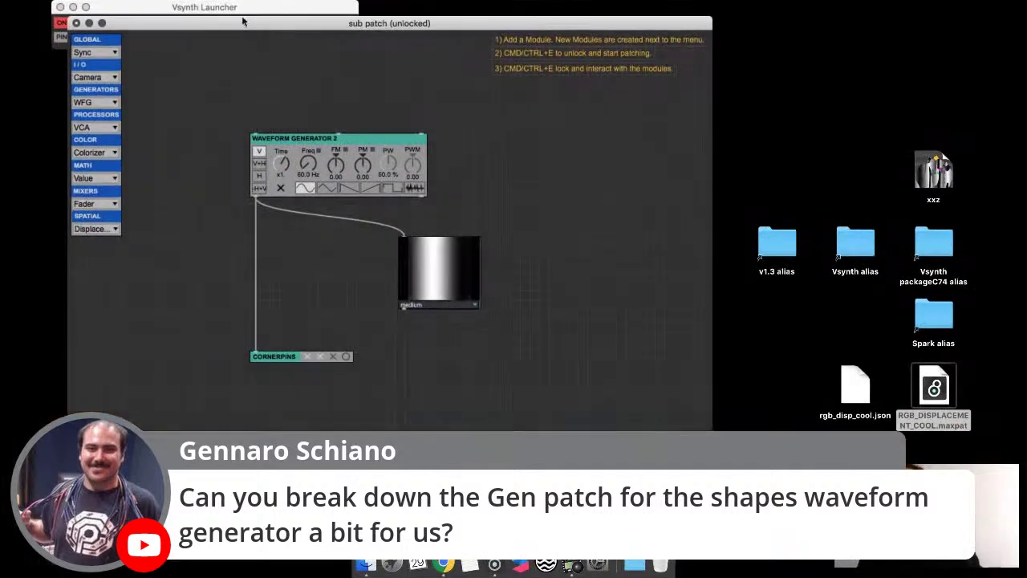
drag(243, 22, 479, 38)
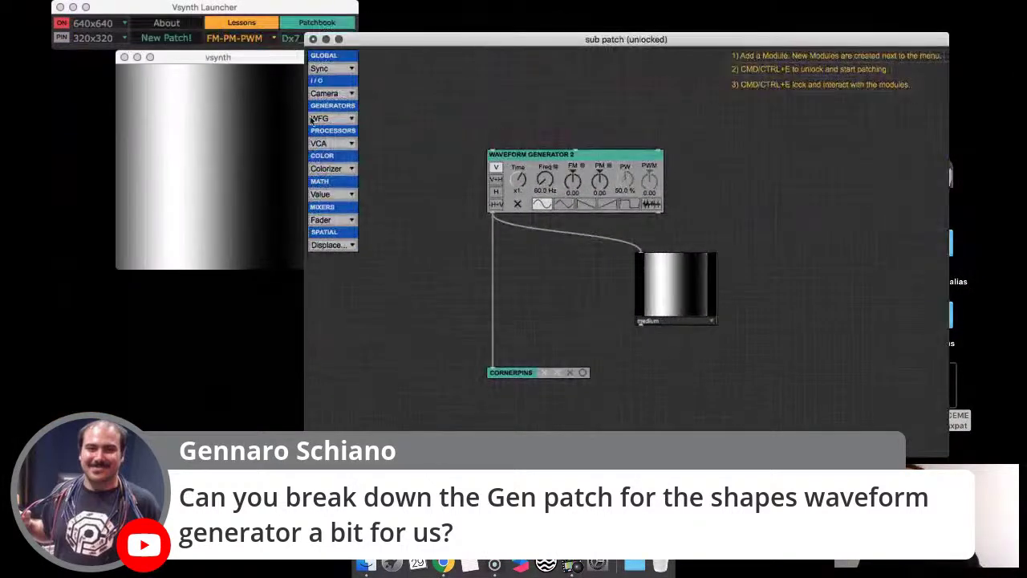
click(350, 118)
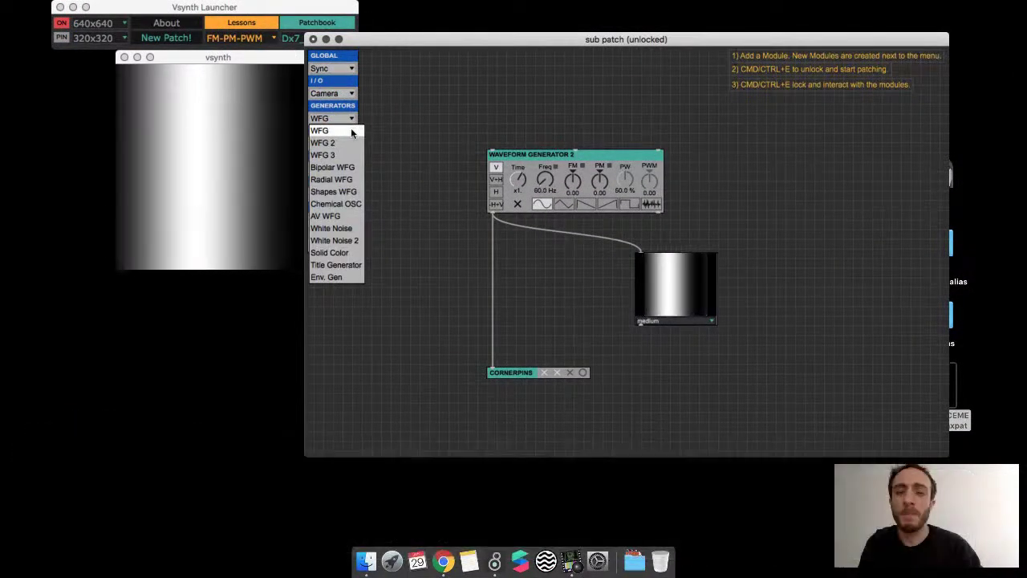
click(350, 133)
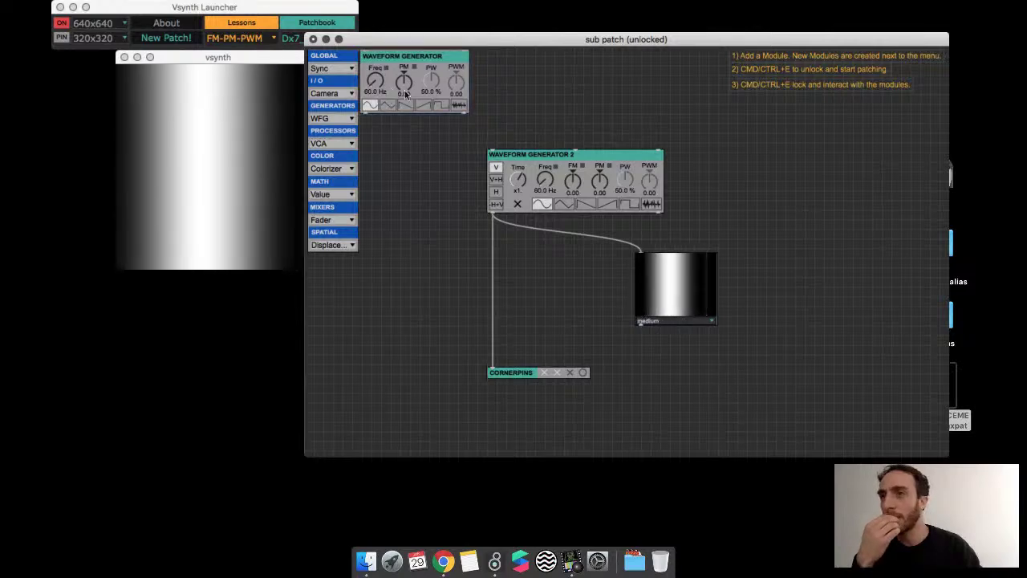
drag(395, 96, 448, 108)
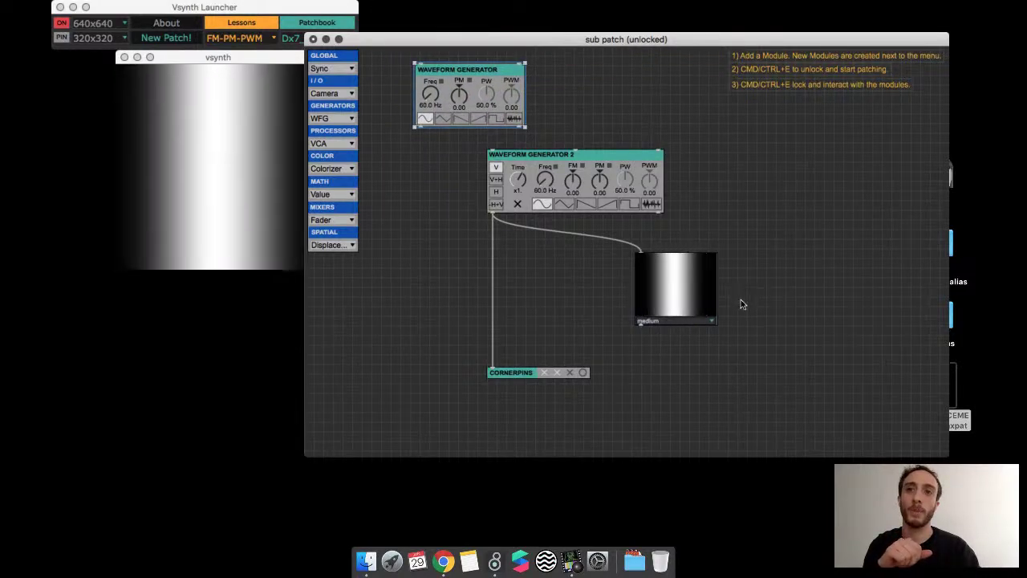
- Delete Waveform Generator 2 and its medium preview, and move the basic Waveform Generator into their place
drag(759, 319, 595, 197)
key(BackSpace)
click(425, 115)
drag(425, 115, 509, 191)
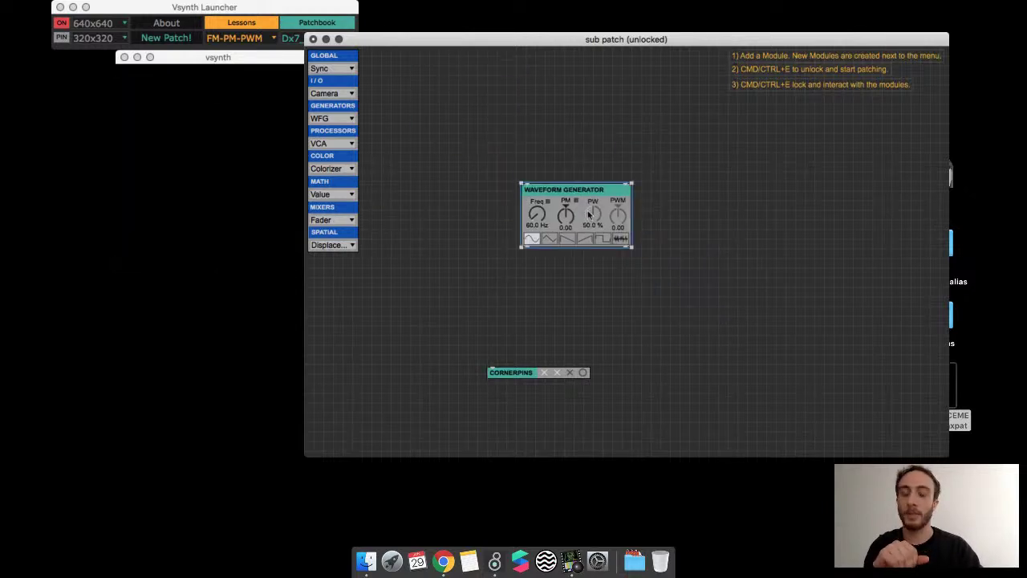
- Open the Waveform Generator's source patch vs_wfg_s and the Gen patch of its oscillator jit.gl.pix object
right_click(566, 201)
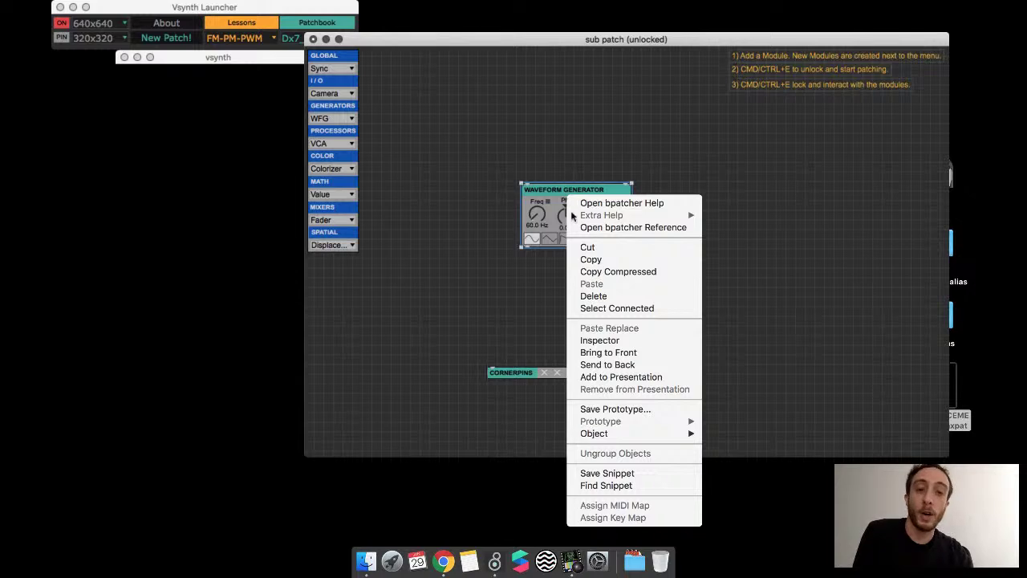
mouse_move(666, 434)
click(717, 434)
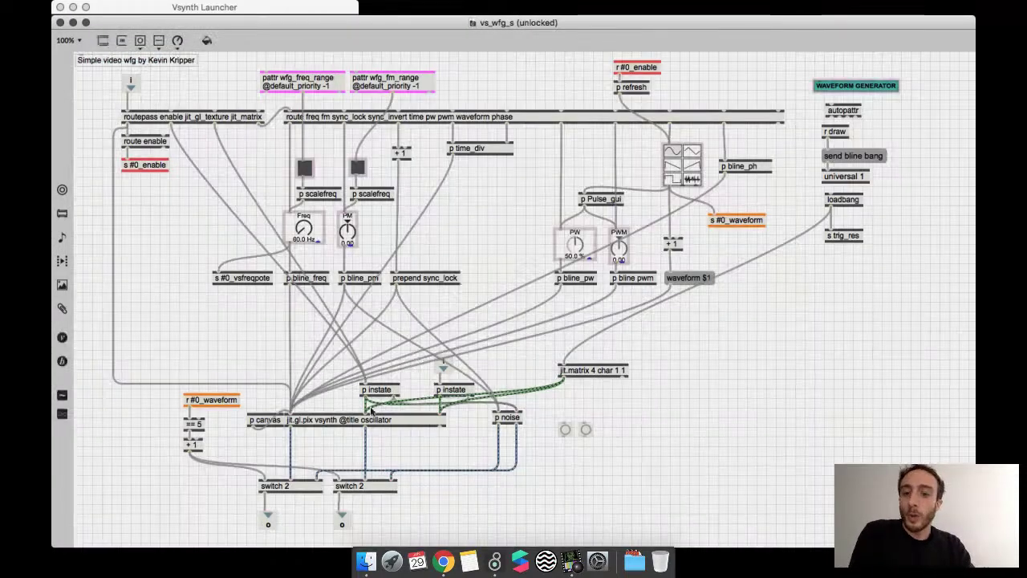
click(345, 422)
double_click(345, 422)
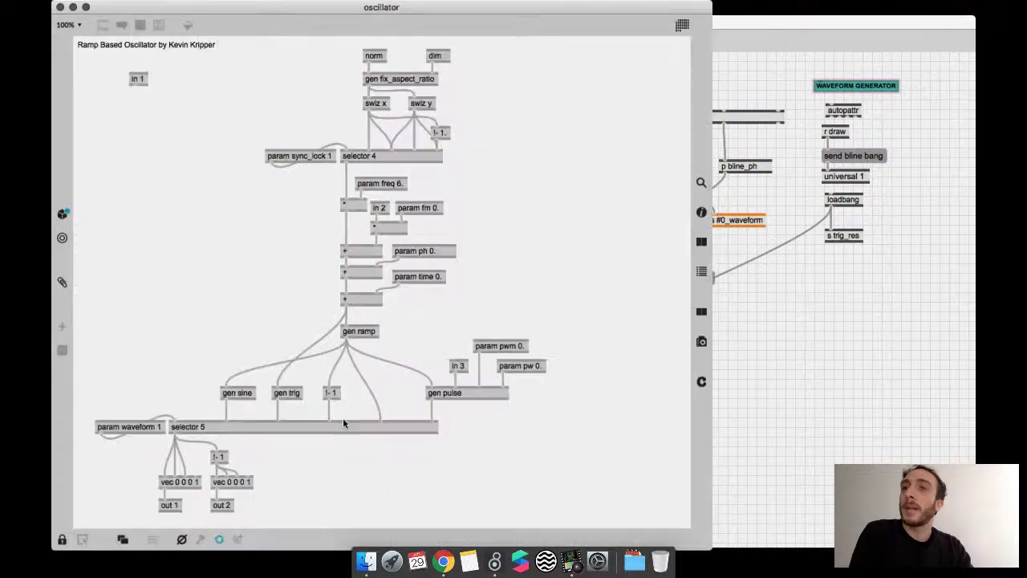
- Unlock the oscillator Gen patch, enlarge it to 150%, and examine how gen ramp feeds the waveforms into selector 5
key(super+e)
key(super+e)
key(super+e)
key(super+equal)
scroll(258, 303, down, 5)
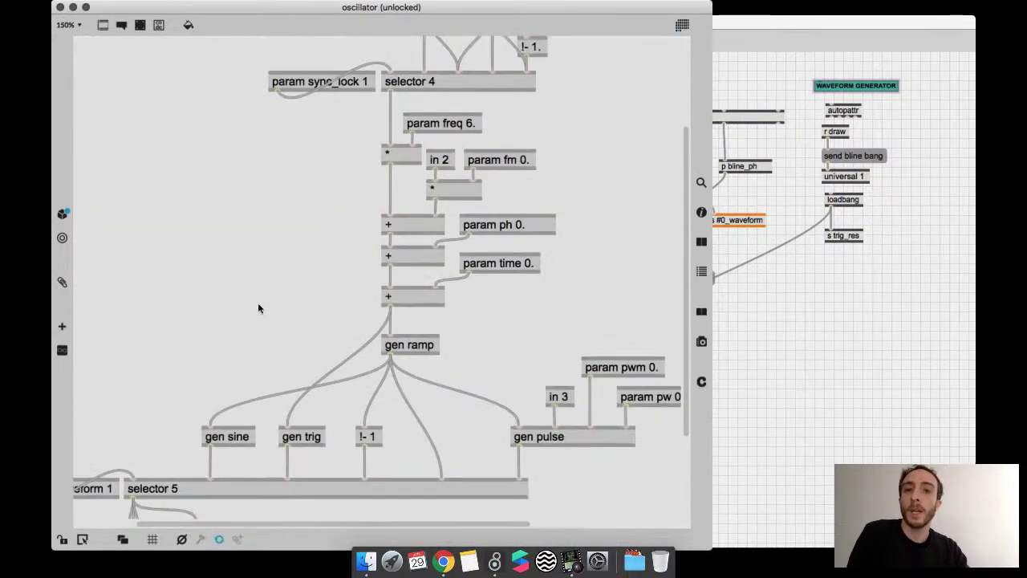
key(super+equal)
scroll(257, 302, down, 2)
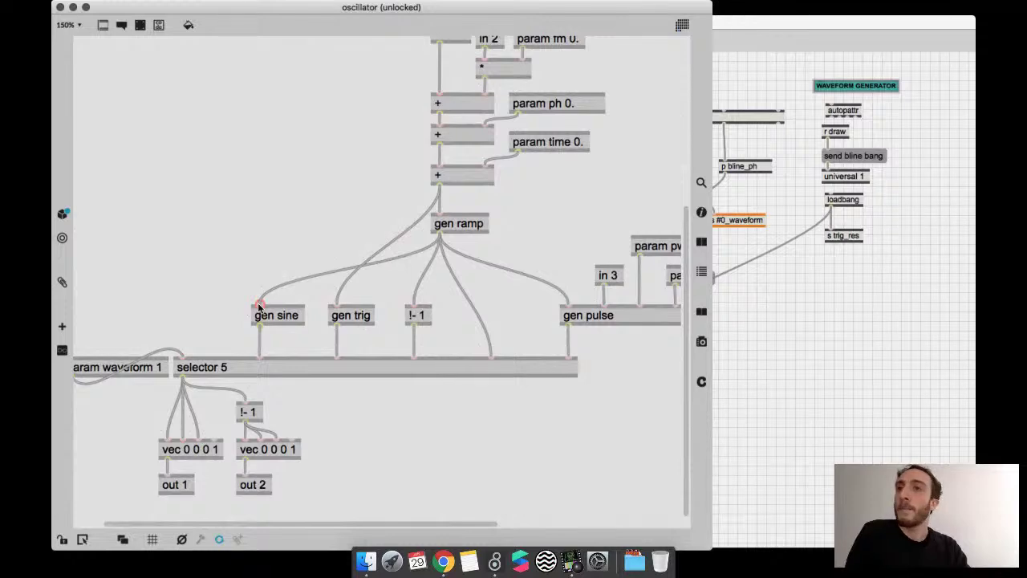
scroll(259, 308, right, 5)
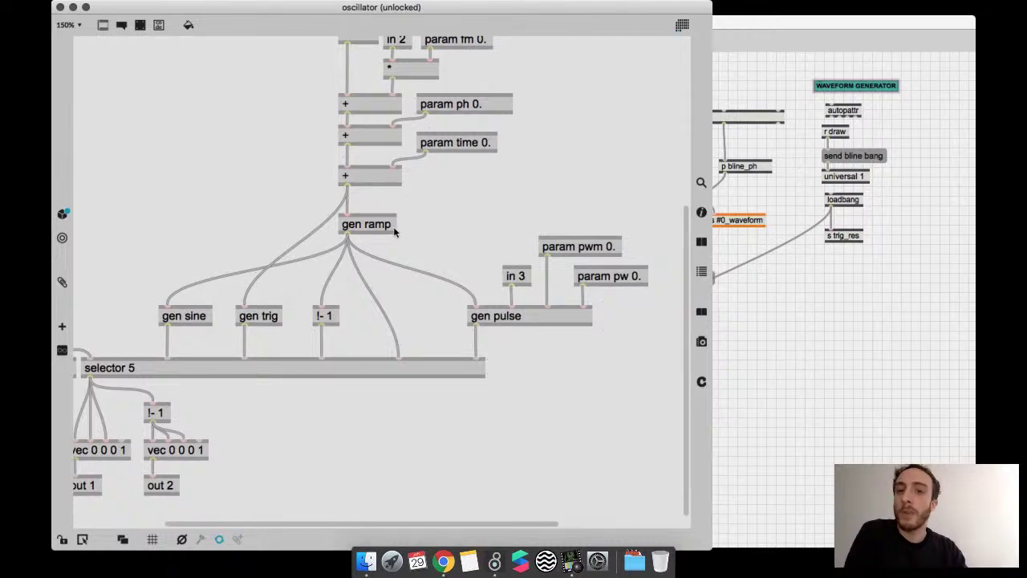
- Inspect the contents of the gen ramp and gen sine subpatches, closing each one after viewing
drag(389, 228, 386, 226)
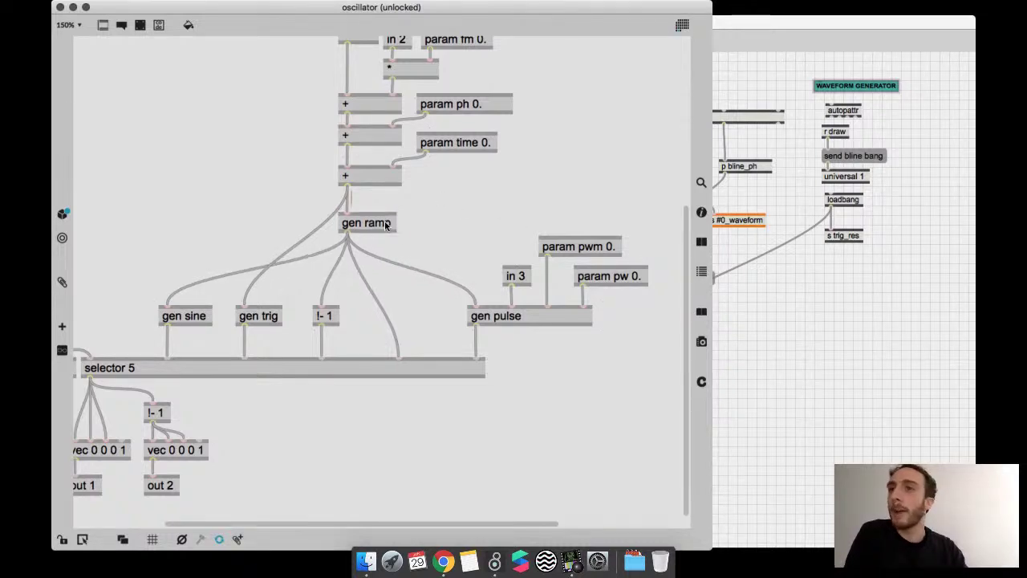
double_click(386, 226)
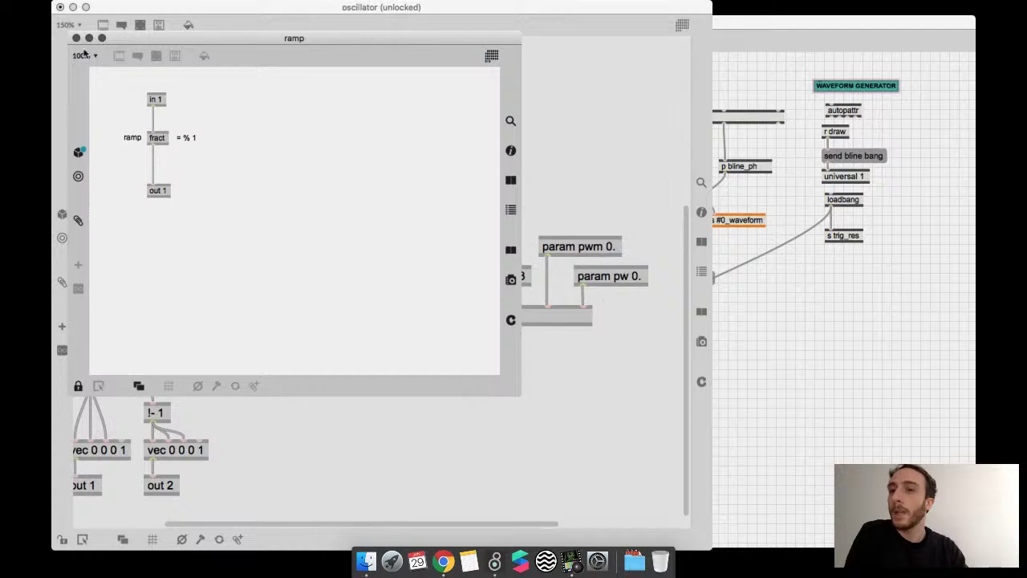
click(75, 38)
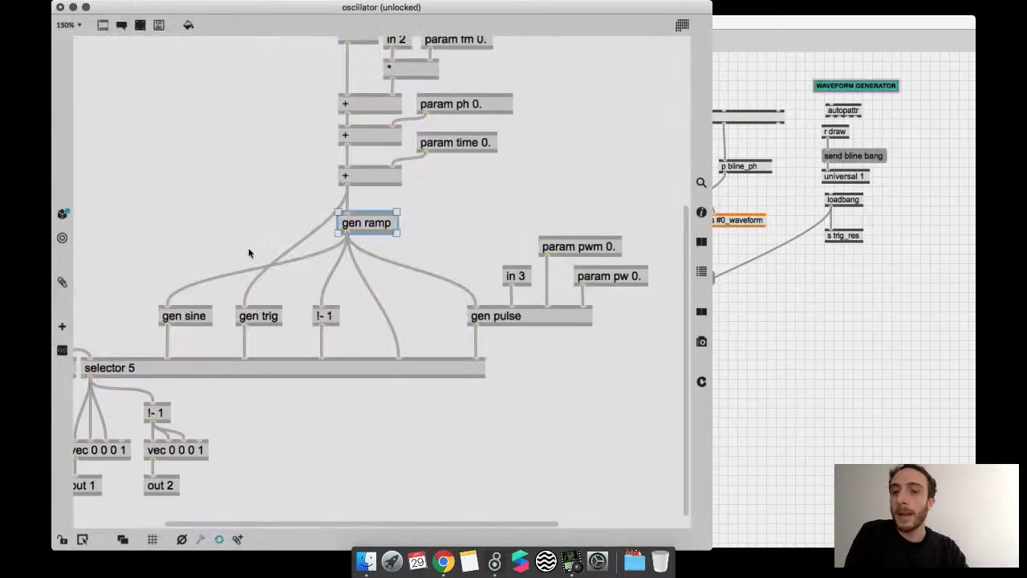
double_click(193, 319)
click(311, 74)
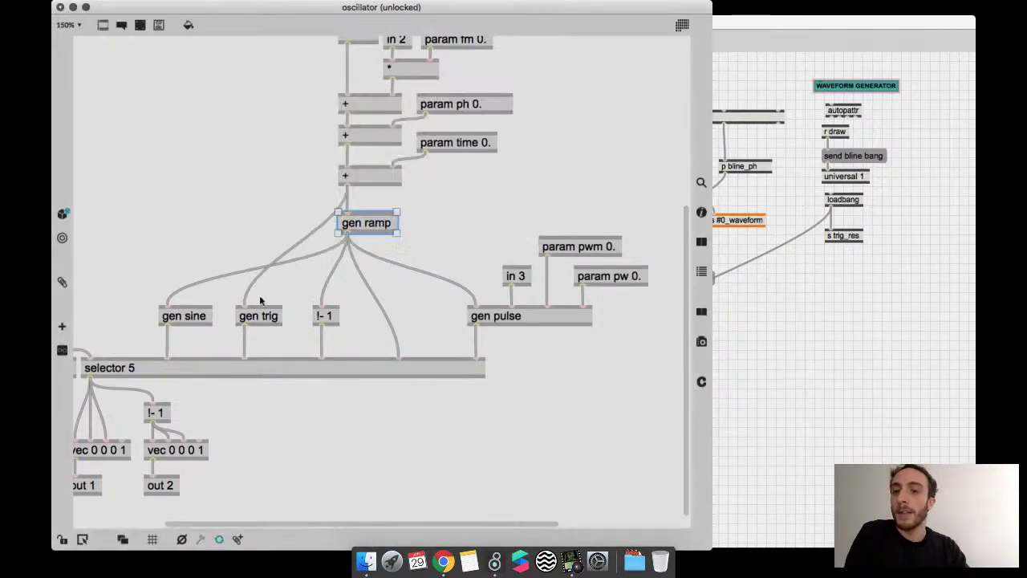
- Reduce the oscillator Gen patch to 125% and review the whole chain from norm down to the waveform objects
click(334, 316)
click(510, 337)
scroll(514, 331, up, 5)
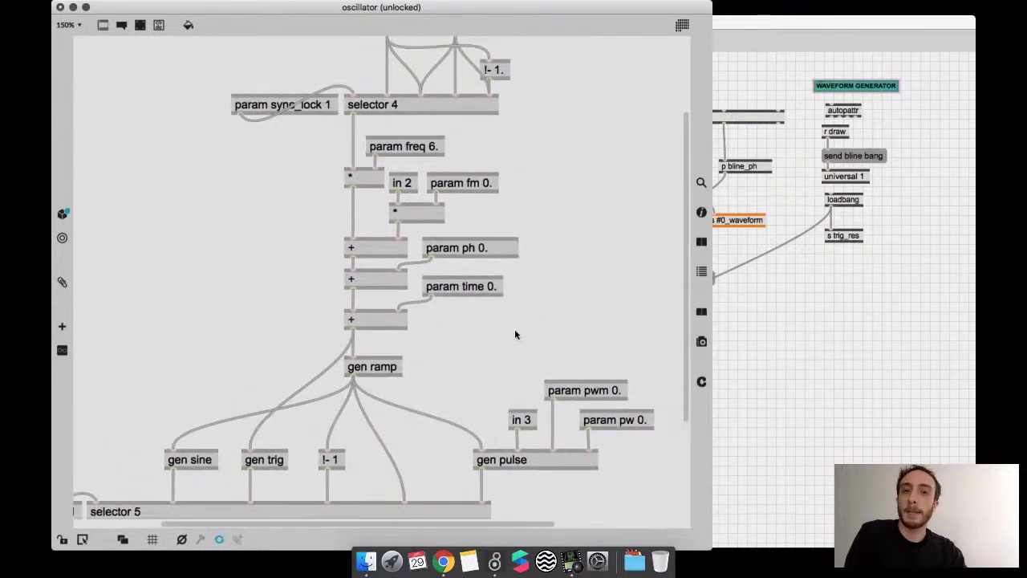
scroll(515, 334, up, 3)
scroll(514, 334, down, 8)
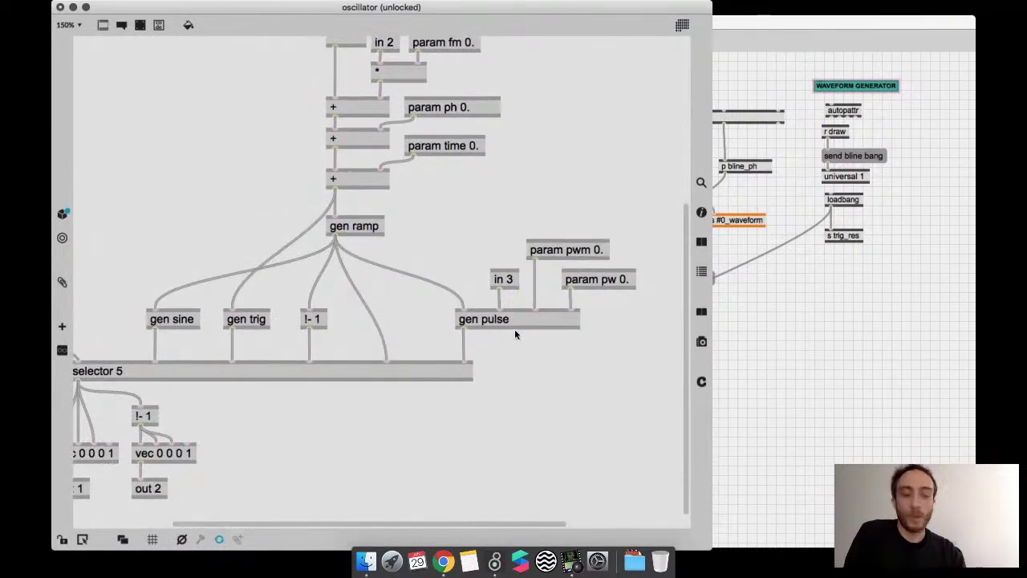
key(super+minus)
scroll(514, 334, up, 5)
scroll(514, 333, down, 2)
scroll(514, 334, up, 2)
scroll(514, 334, right, 5)
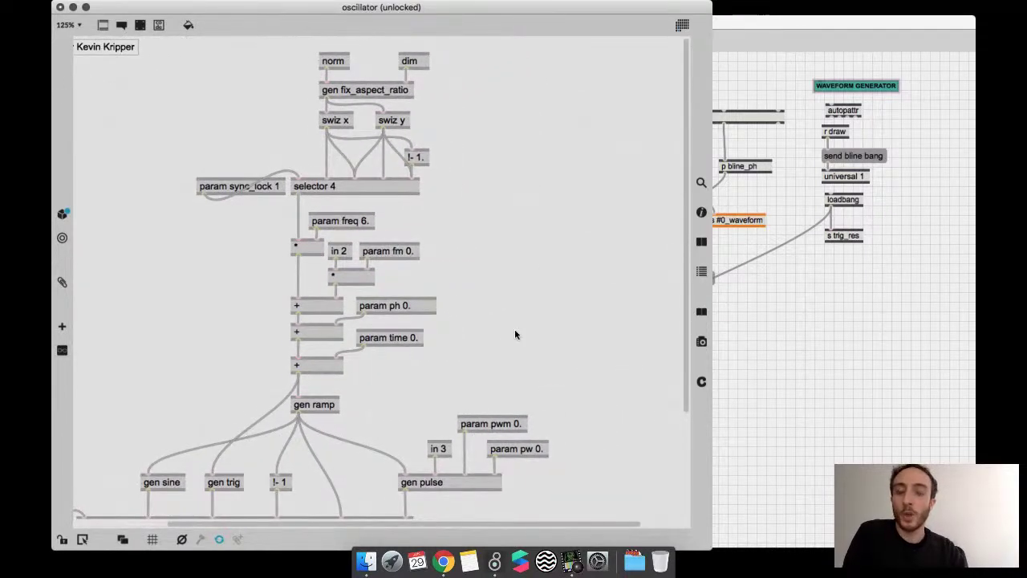
scroll(515, 334, right, 3)
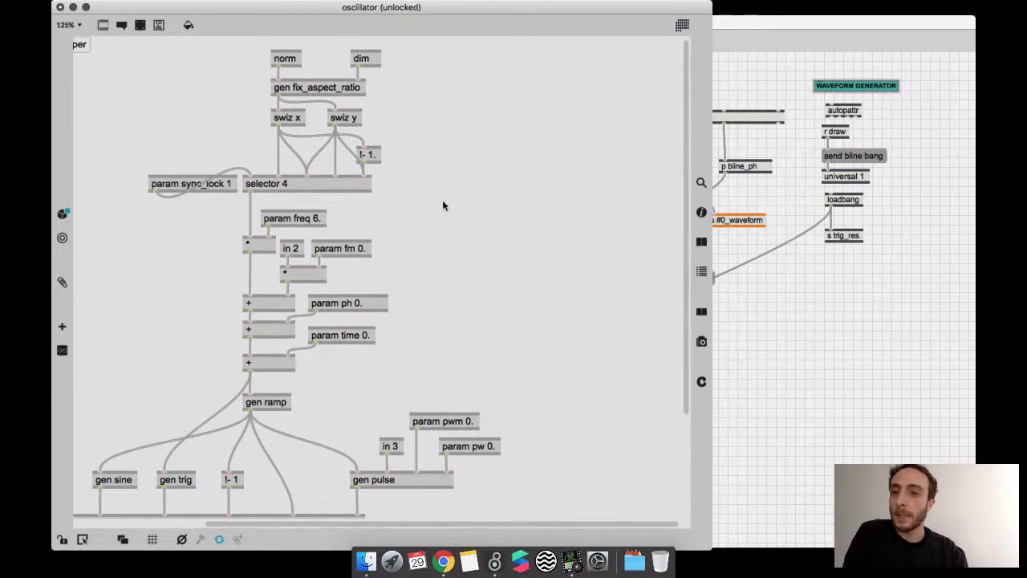
- Examine the norm source and the freq, fm, ph and time parameters that modify it in the oscillator patch
click(287, 62)
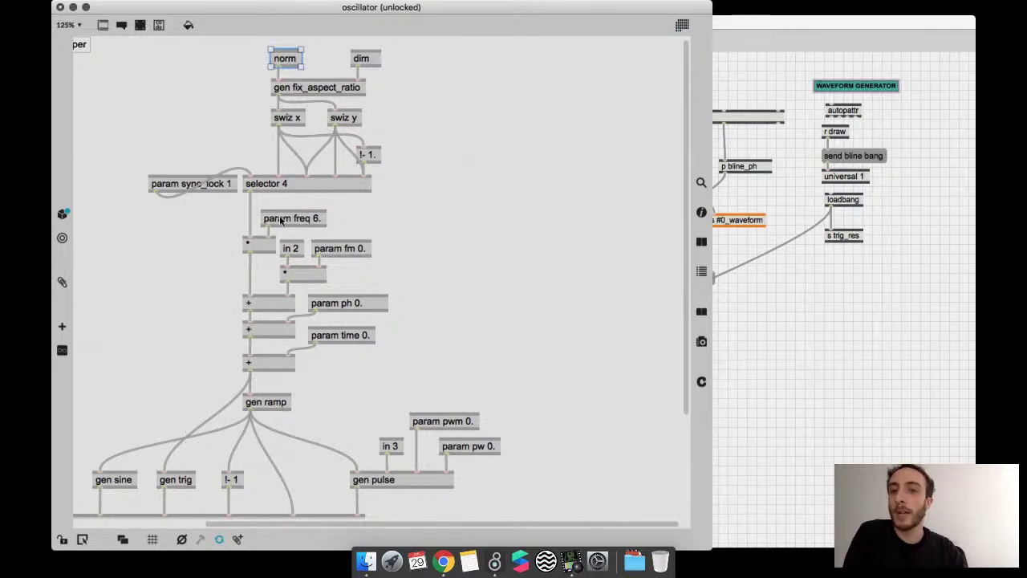
drag(349, 289, 277, 236)
drag(373, 377, 287, 295)
click(381, 369)
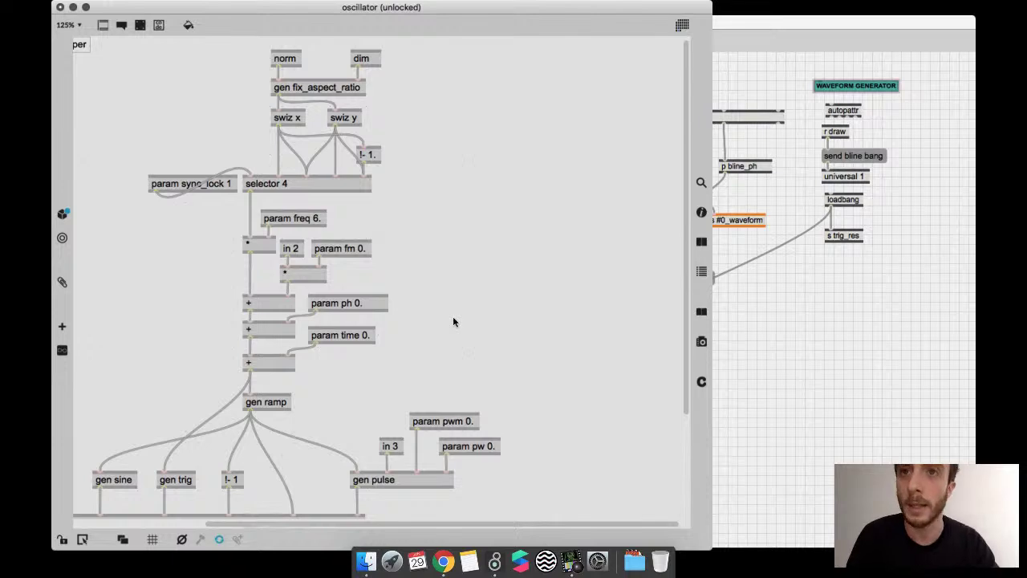
- Trace how the selector 4 signal is multiplied by freq and summed with the fm, phase and time values
scroll(453, 322, down, 5)
scroll(452, 322, left, 2)
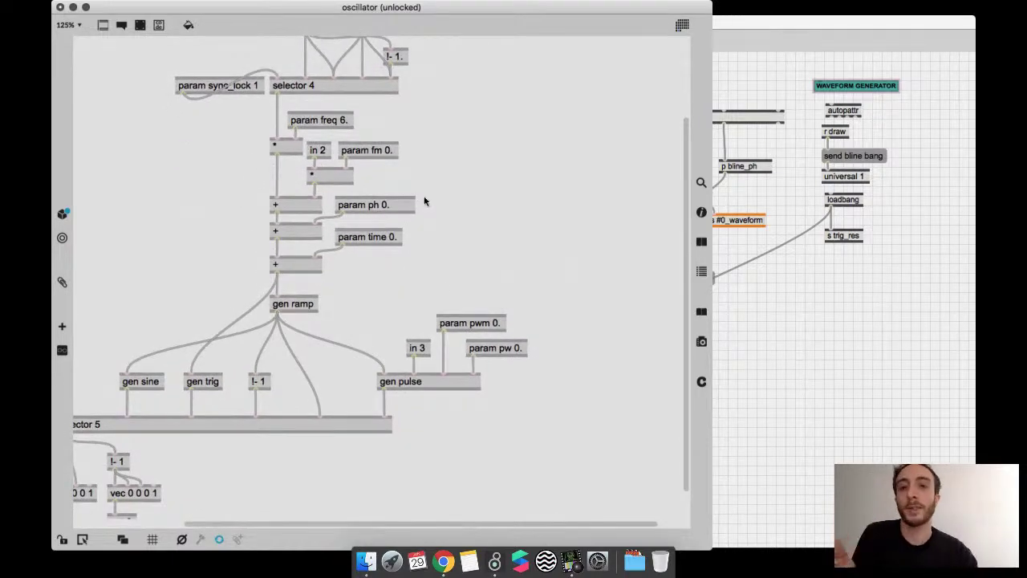
click(286, 145)
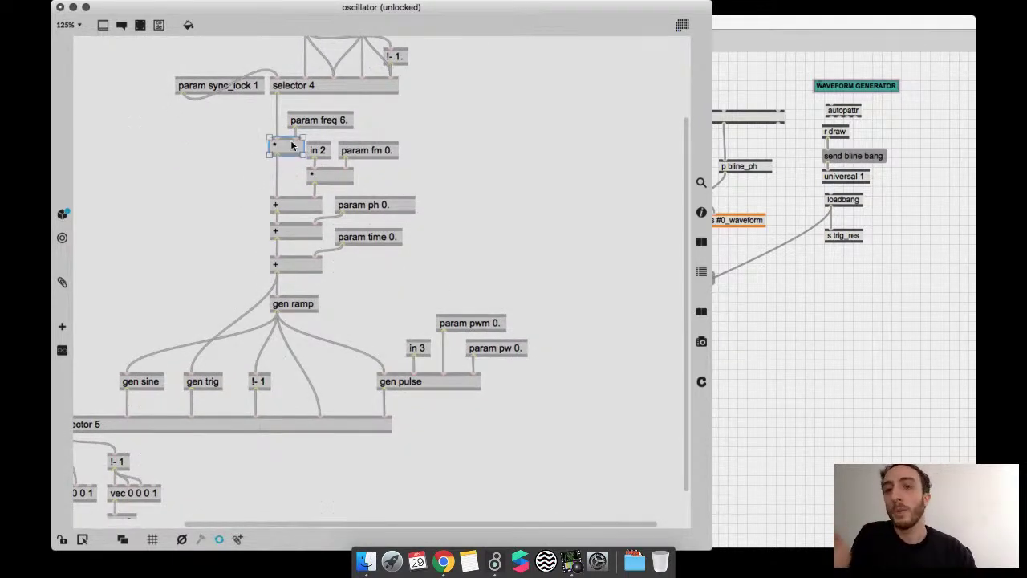
drag(375, 190, 305, 152)
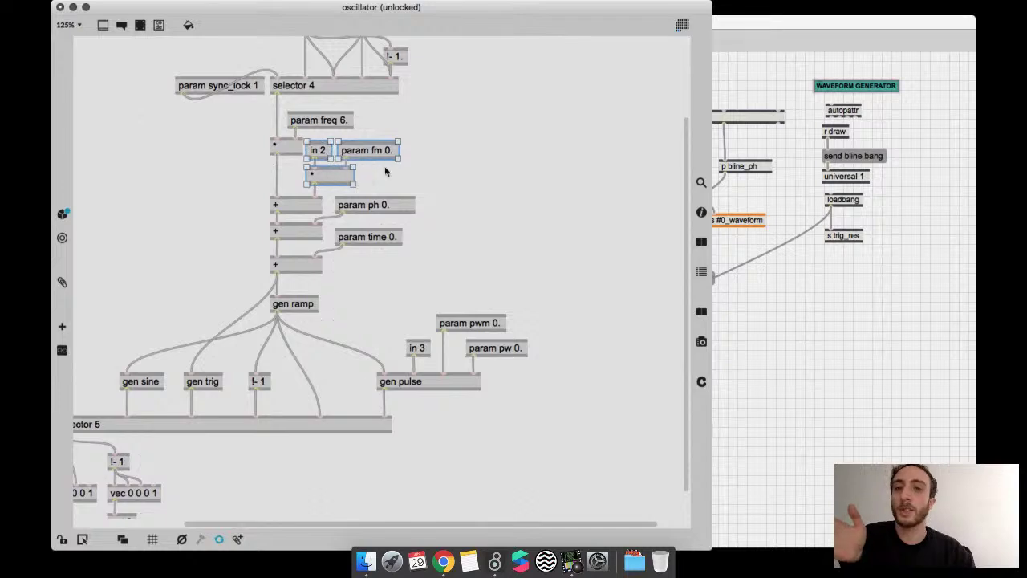
scroll(385, 171, down, 1)
scroll(385, 171, left, 1)
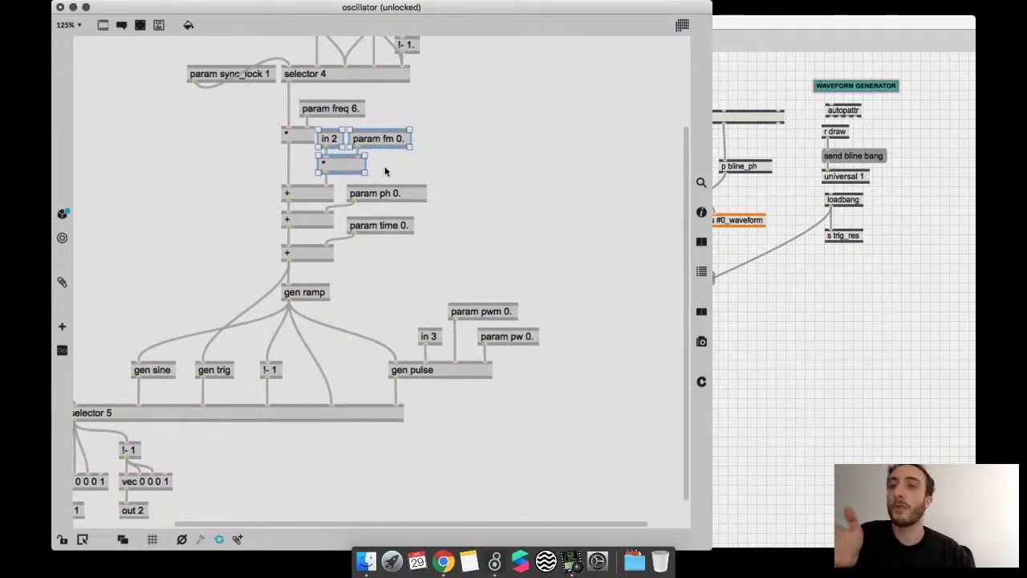
click(310, 190)
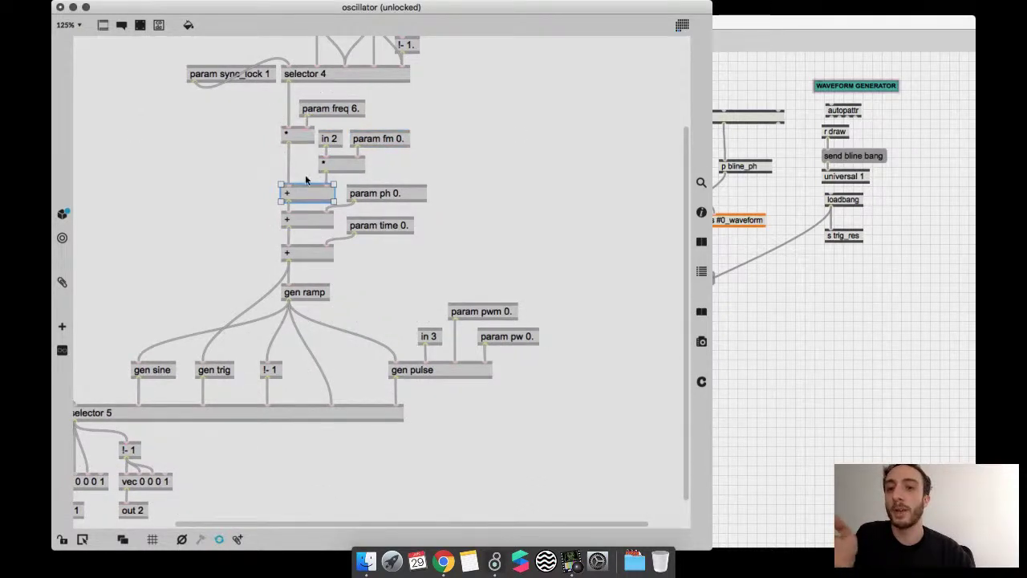
click(300, 209)
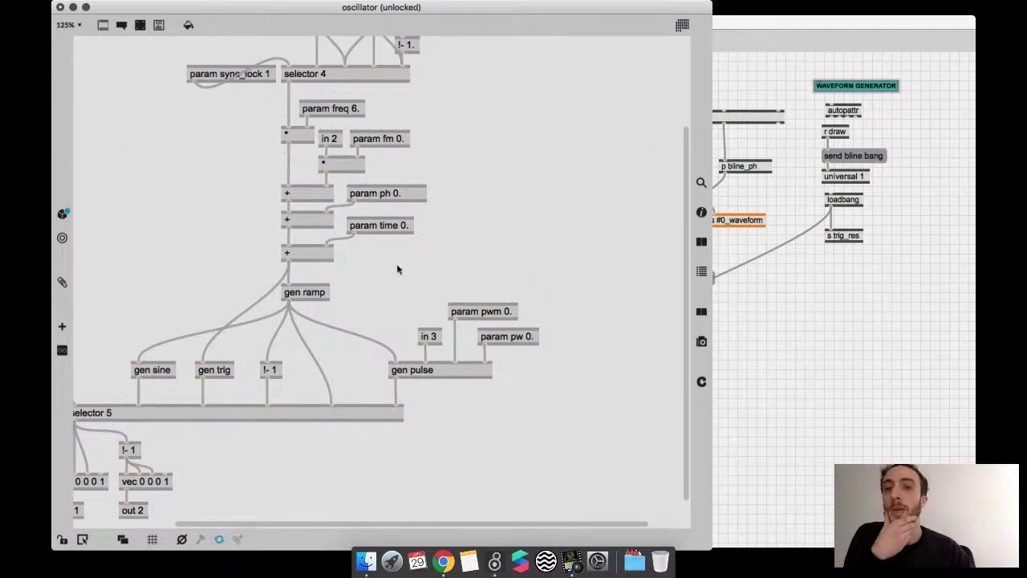
scroll(397, 267, down, 2)
drag(390, 235, 345, 206)
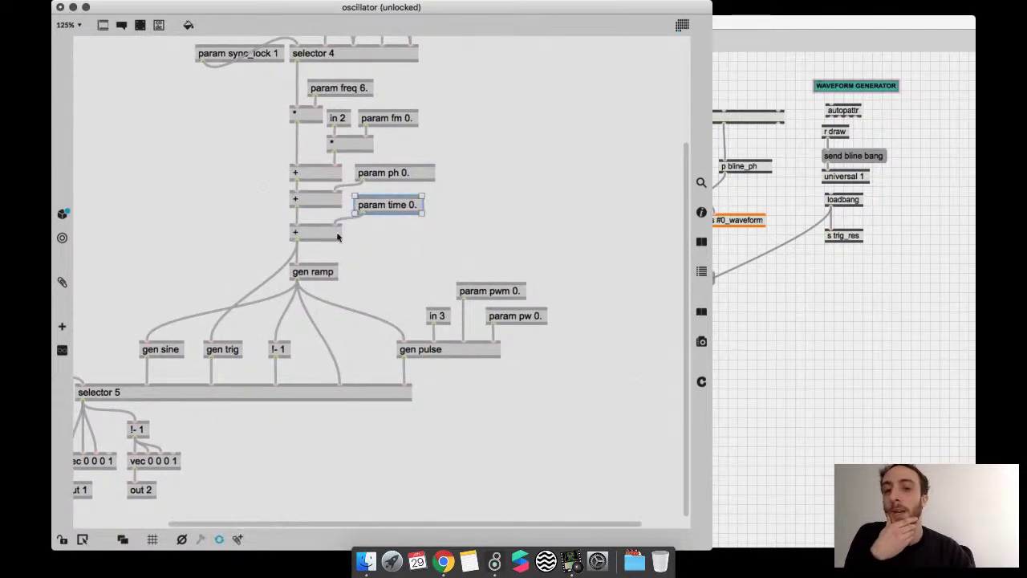
- Inspect the fract operation inside gen ramp, close it, and review the waveform selector and its outputs
double_click(319, 273)
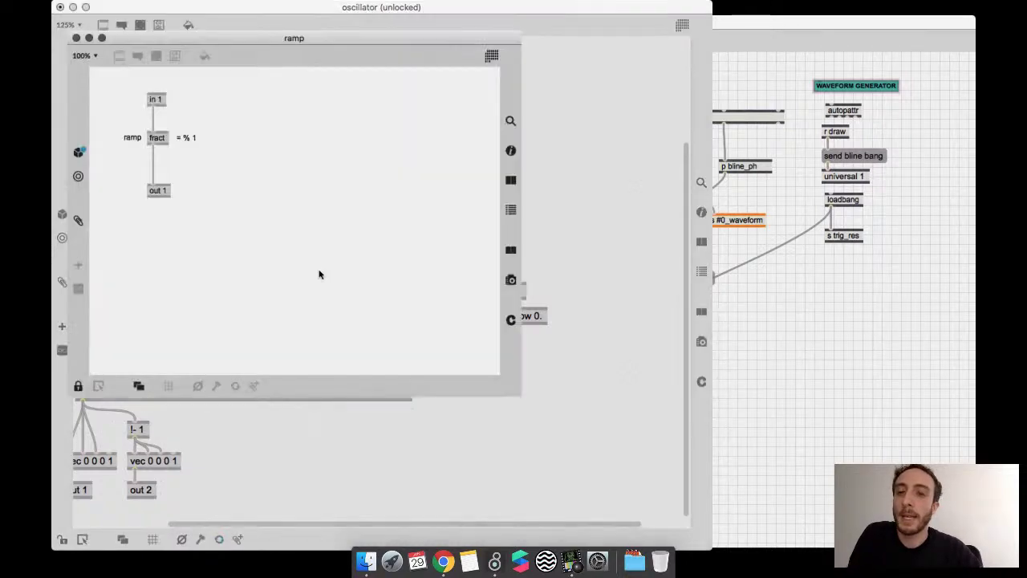
click(77, 38)
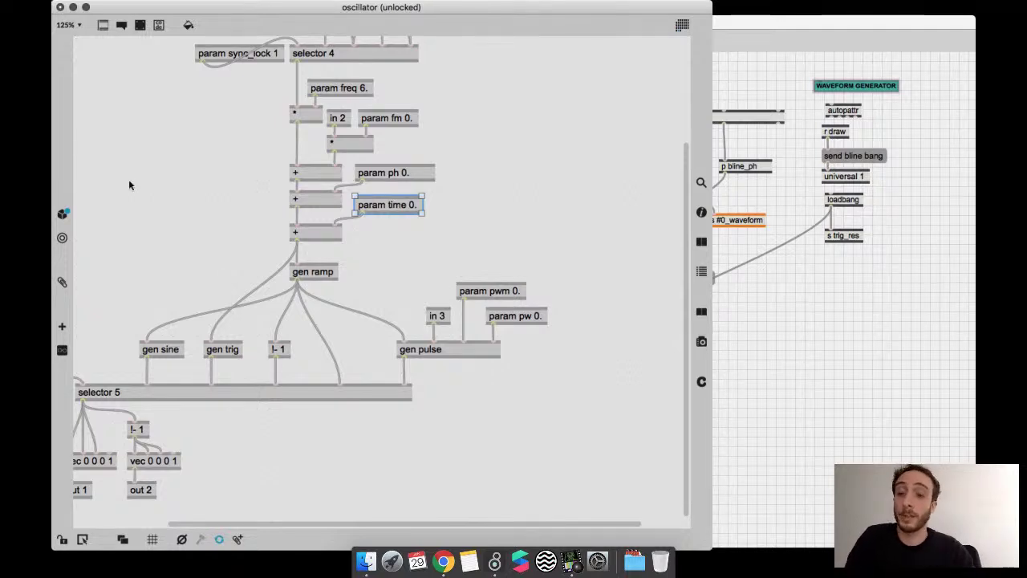
scroll(129, 184, left, 3)
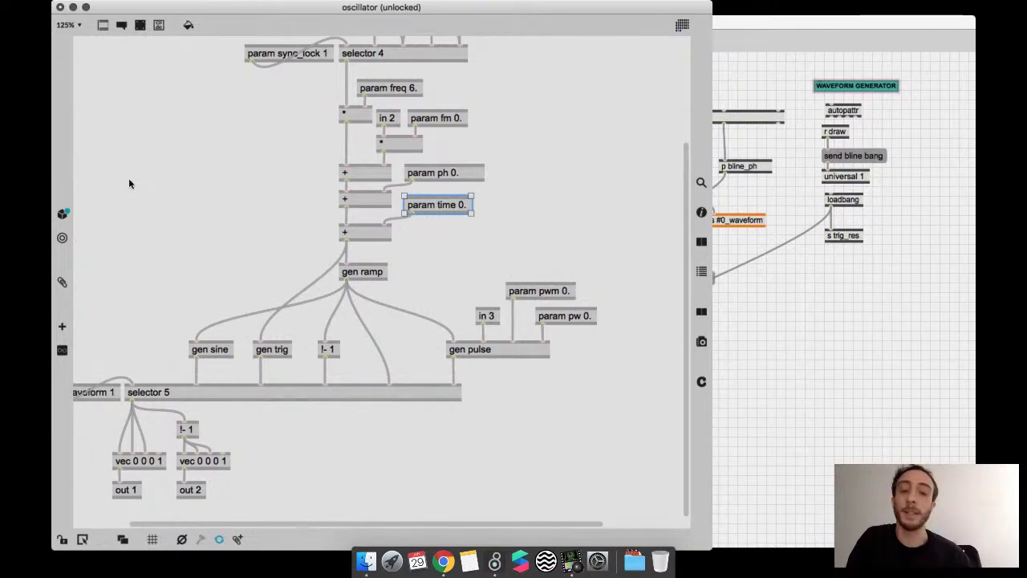
scroll(244, 187, left, 3)
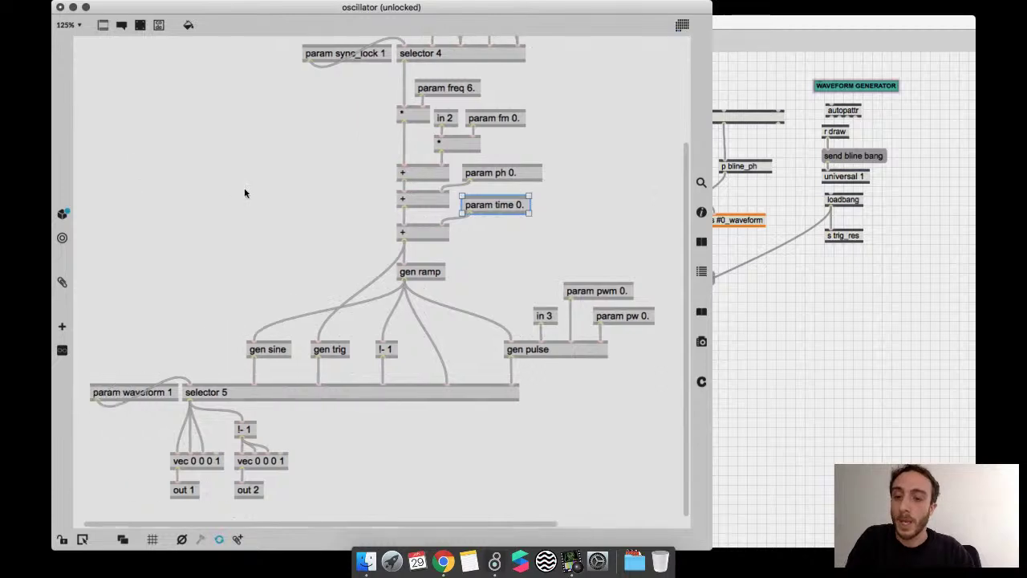
scroll(244, 187, right, 4)
- Close the oscillator and vs_wfg_s patches, and delete the Waveform Generator and Cornerpins modules from the sub patch
click(59, 8)
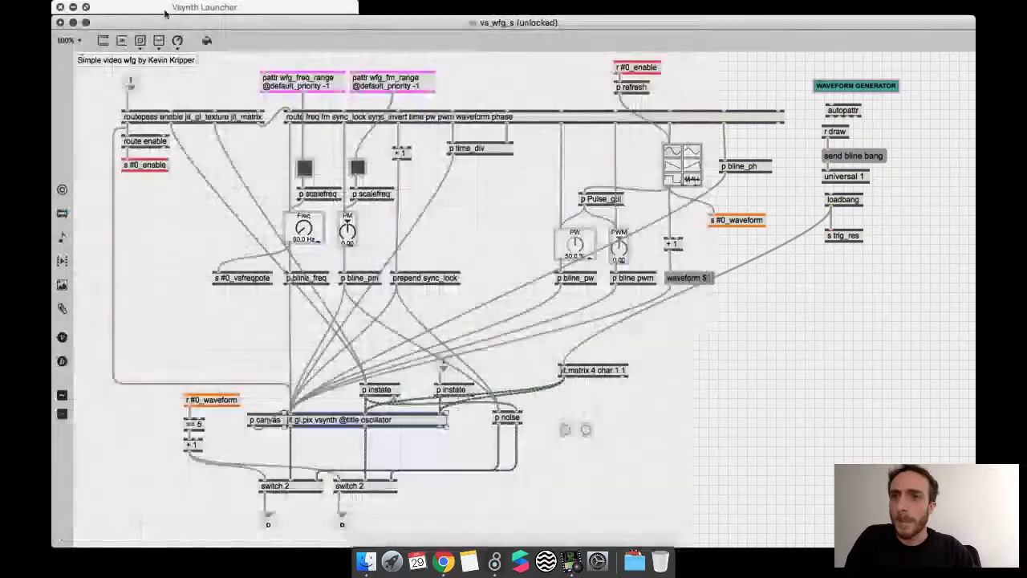
click(62, 22)
click(469, 94)
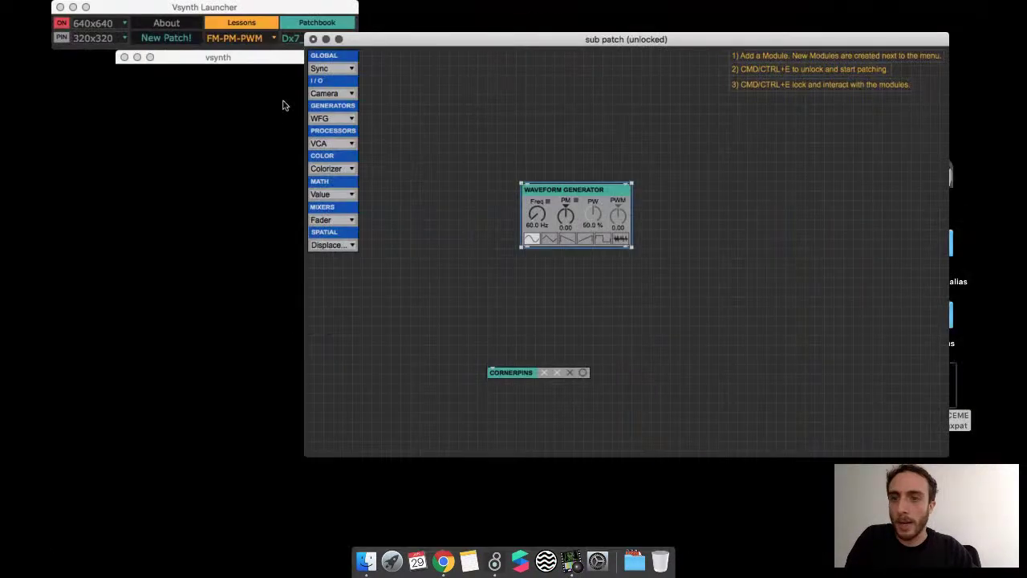
drag(591, 228, 511, 399)
key(BackSpace)
key(BackSpace)
- Add an r canvas object to the empty sub patch and place it in the upper middle area
text(nt)
key(BackSpace)
text(r )
text(canvas)
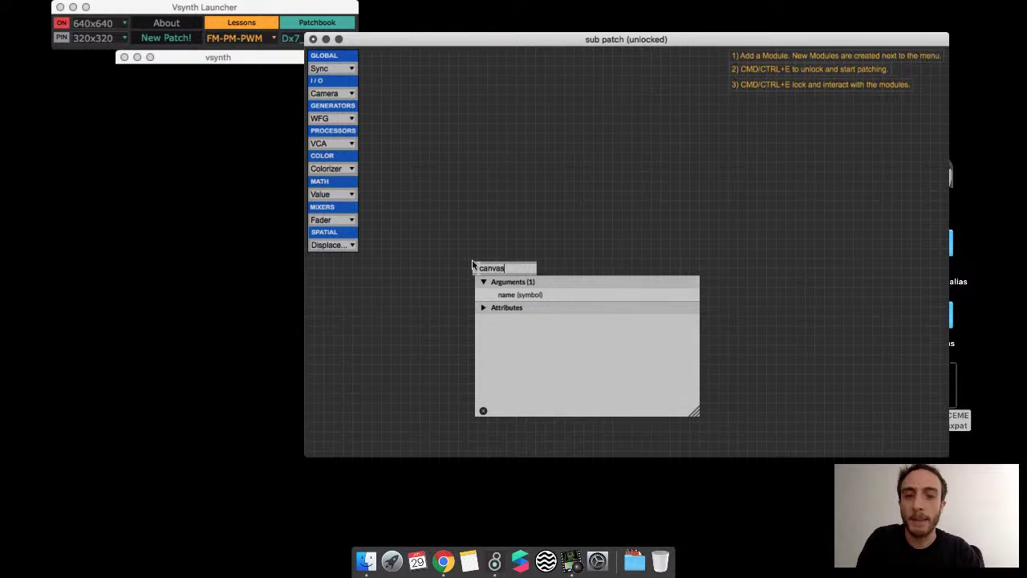
key(Return)
drag(494, 270, 490, 187)
- Create a jit.gl.pix vsynth object just below r canvas
text(n)
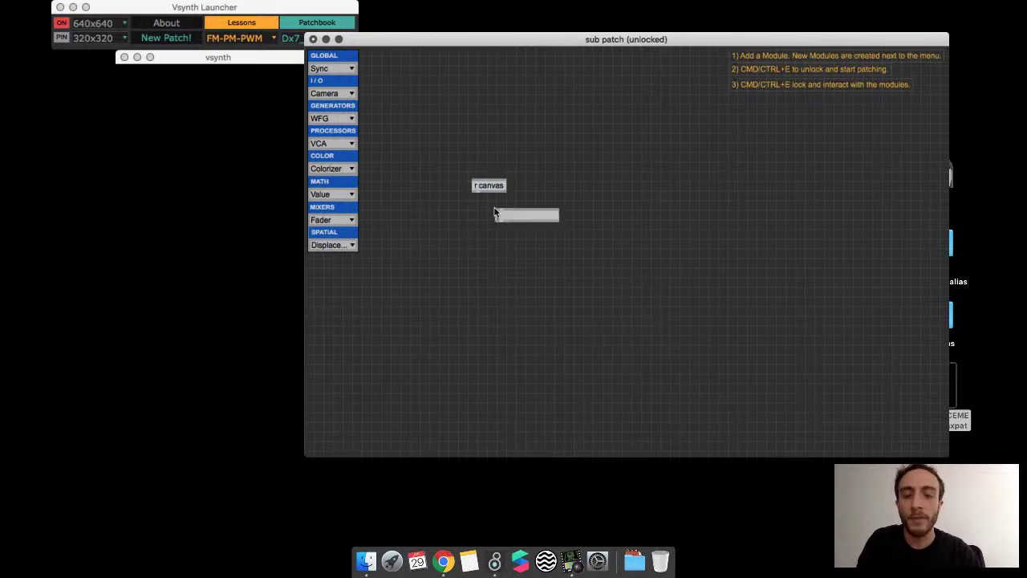
text(jit.gl.pix)
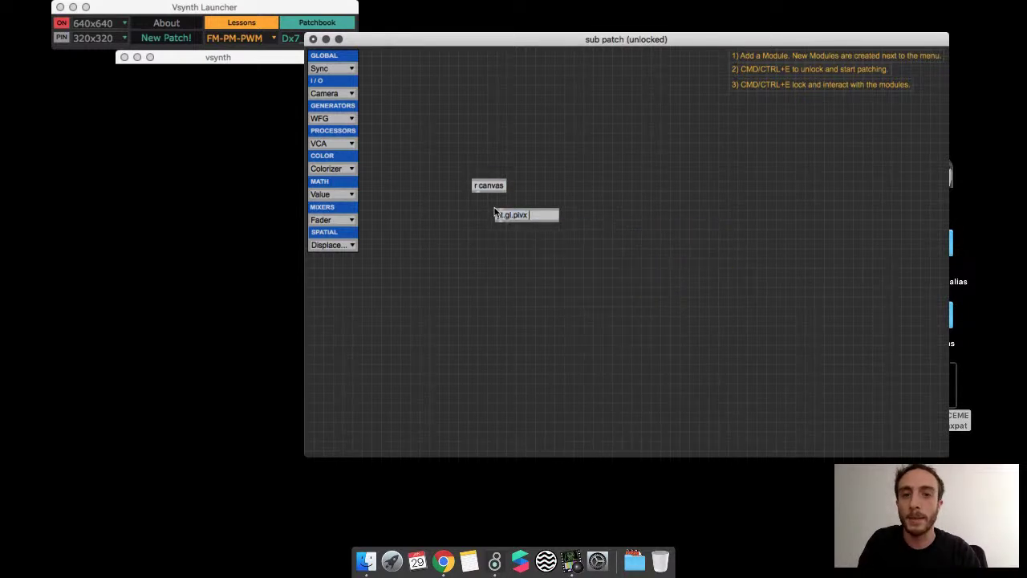
text( vsynth)
key(Return)
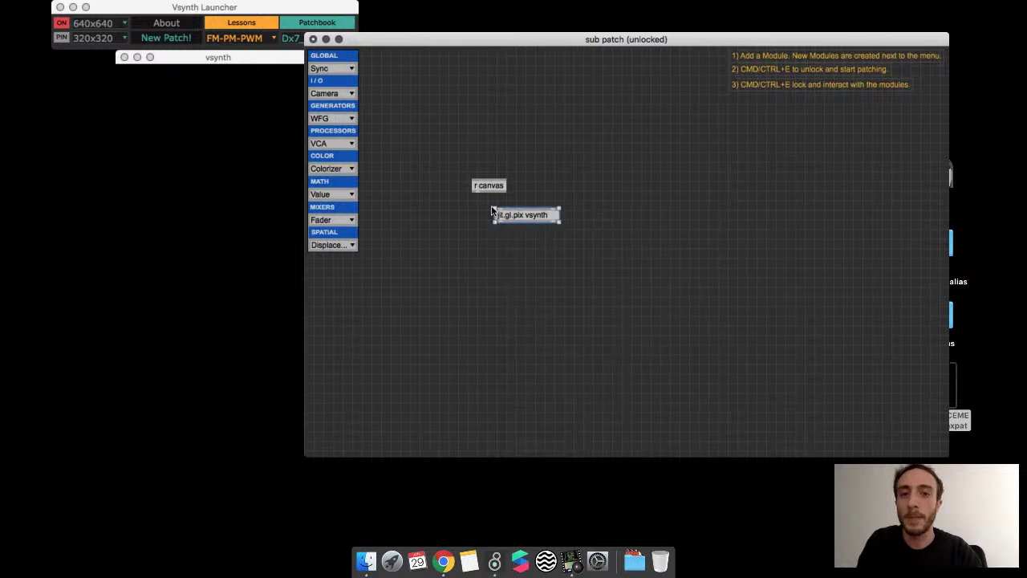
- Add a Cornerpins module below, and connect r canvas to jit.gl.pix vsynth and its output to Cornerpins
click(329, 93)
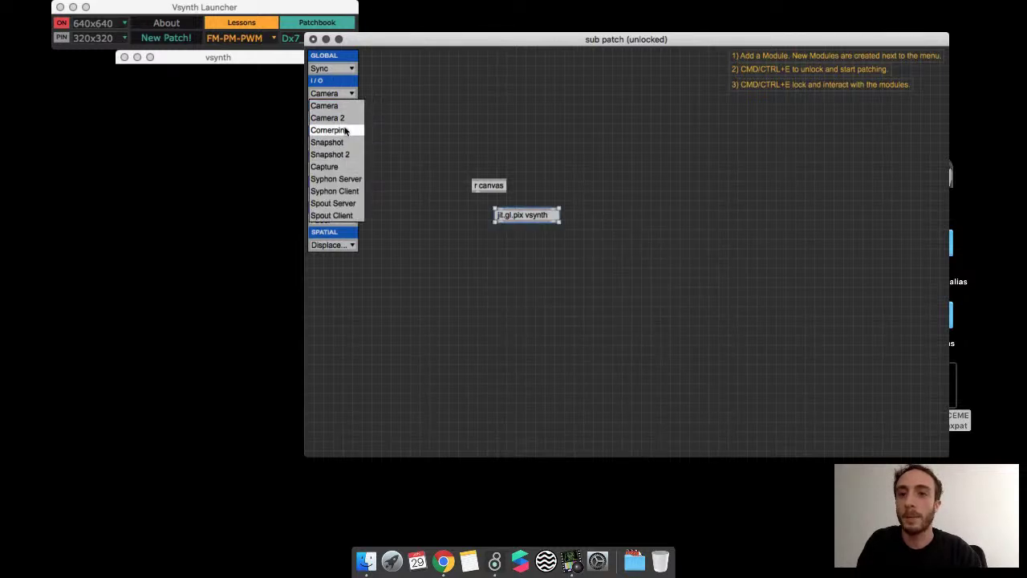
click(345, 130)
drag(415, 57, 522, 358)
drag(500, 225, 474, 351)
drag(475, 192, 484, 249)
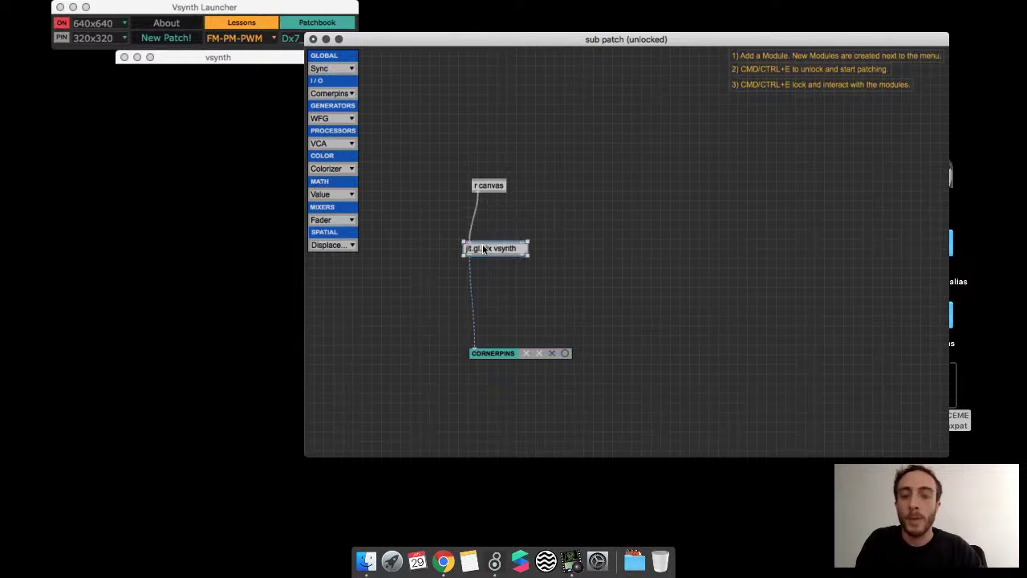
- Open the Gen patch of jit.gl.pix vsynth and place its window over the right part of the sub patch
double_click(483, 249)
drag(357, 33, 789, 44)
drag(457, 34, 475, 34)
key(ctrl+Up)
click(536, 138)
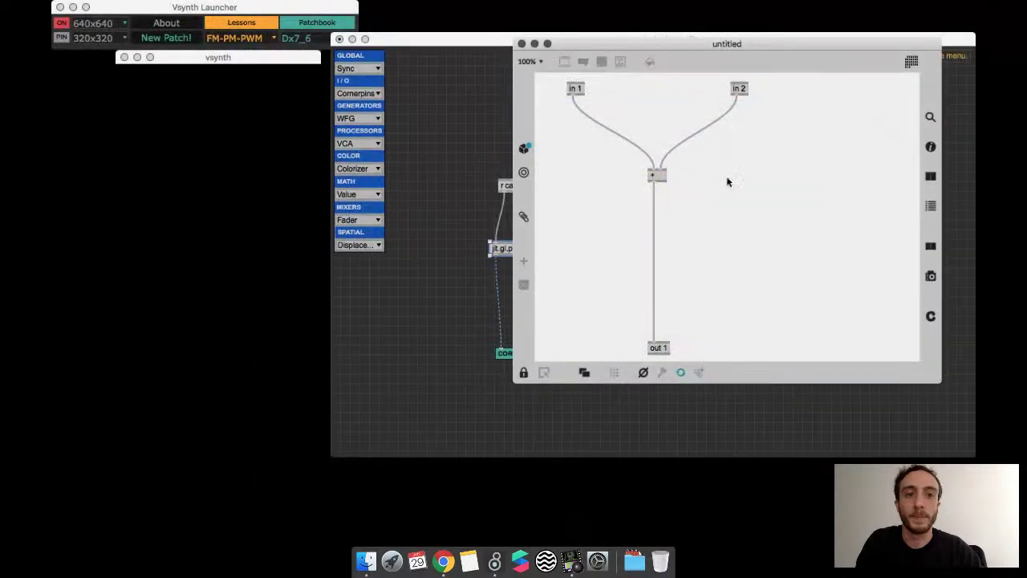
- Unlock the Gen patch, clear its default inputs and + operator while keeping out 1, and add a new in 1
key(super+e)
drag(798, 202, 606, 91)
key(BackSpace)
click(577, 90)
key(BackSpace)
text(nin 1)
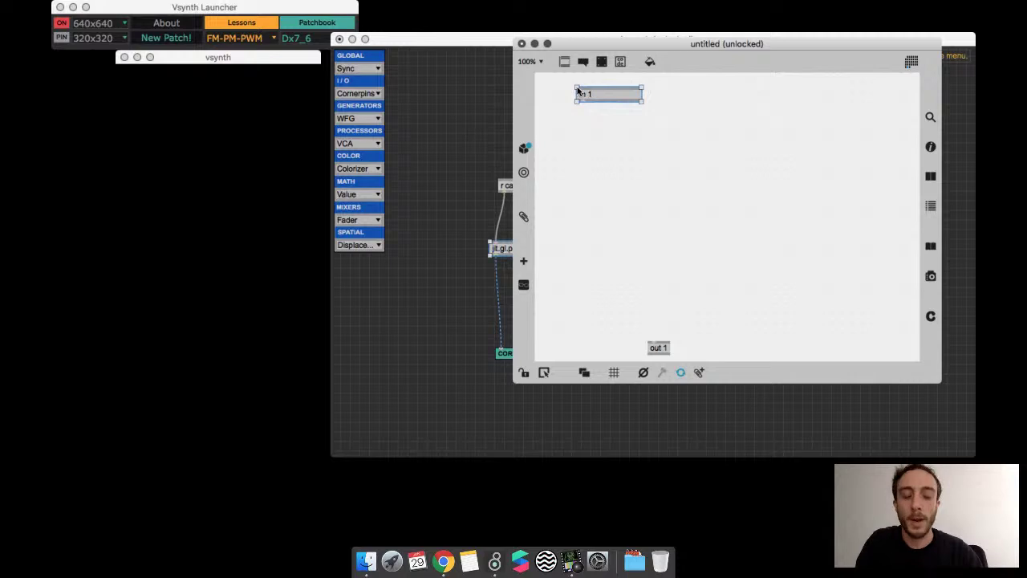
- Add a norm object in the Gen patch with a swiz x object below it, connected to its output
click(633, 125)
text(nnoise)
key(Down)
key(Return)
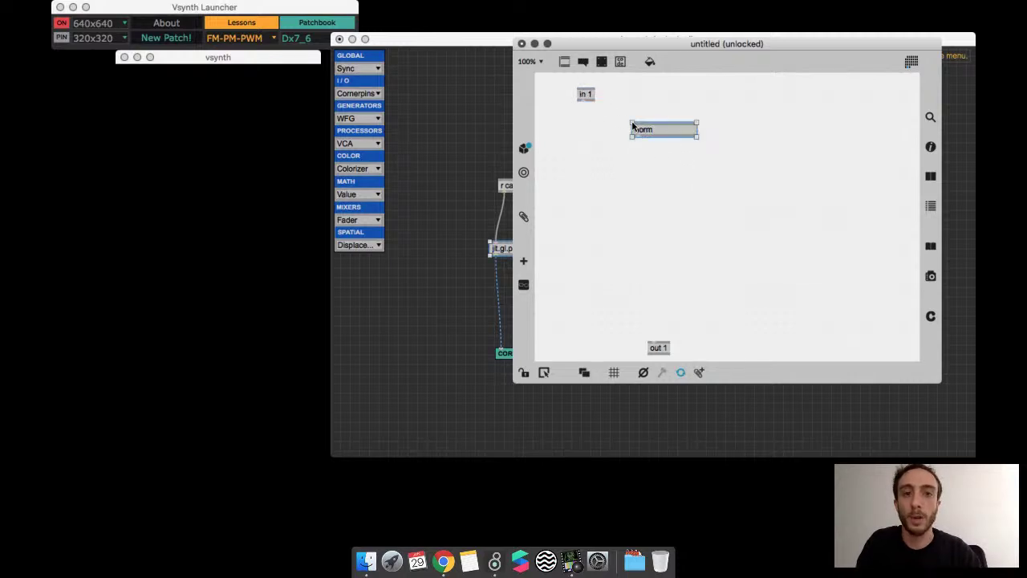
drag(644, 131, 659, 161)
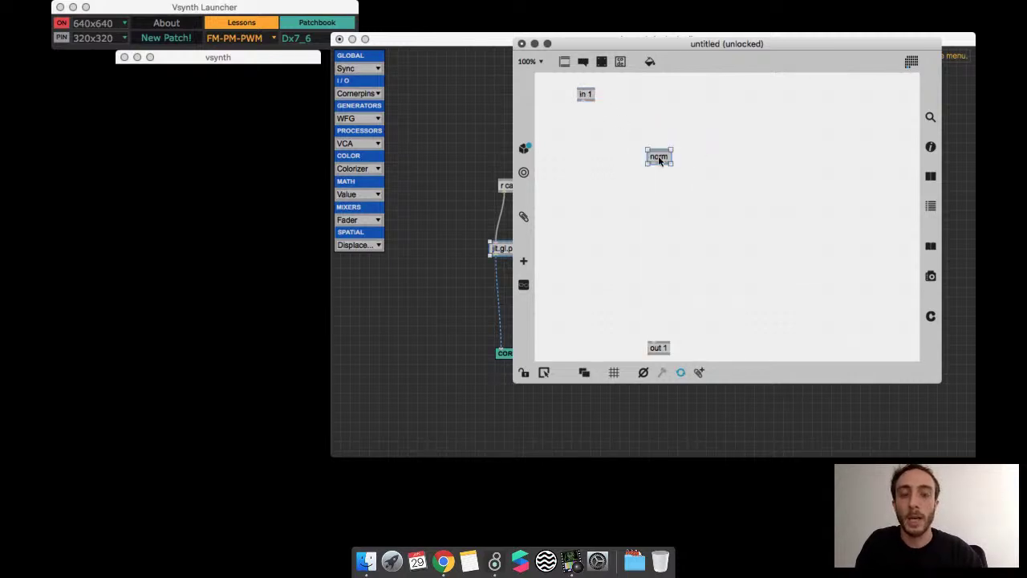
text(nwix x)
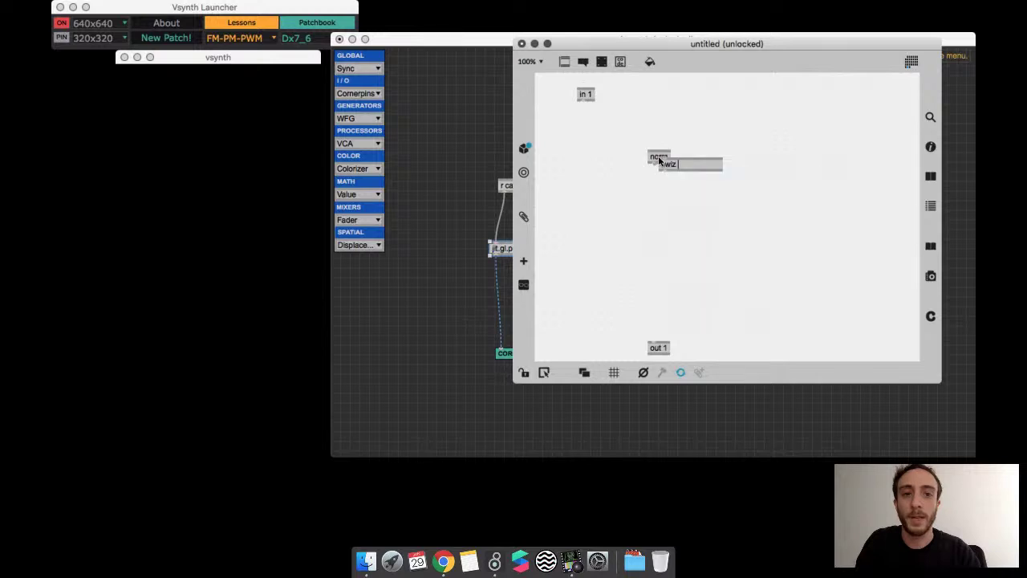
key(Return)
drag(672, 164, 663, 182)
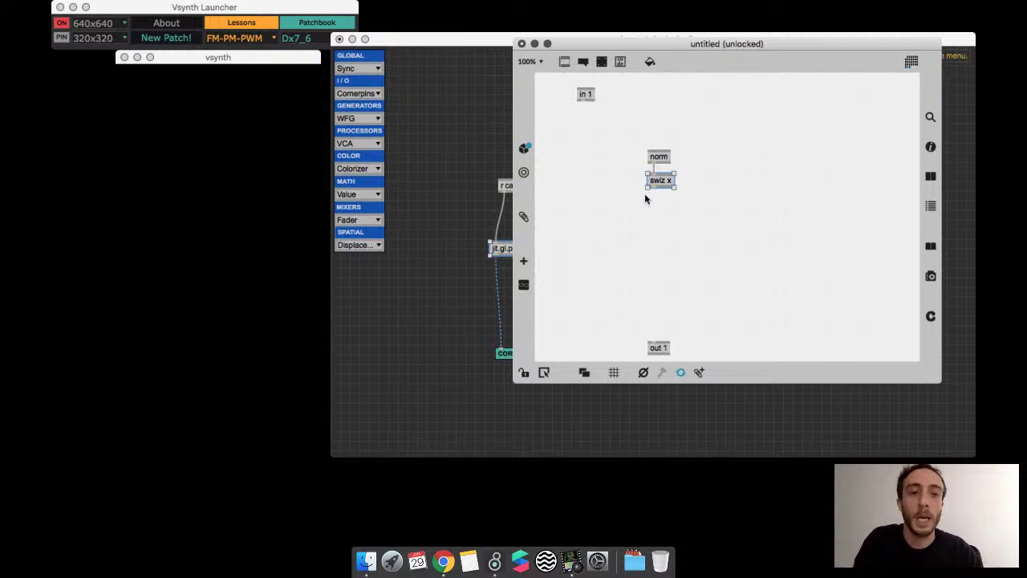
- Add a * 2 multiplier below swiz x and connect swiz x to it
key(n)
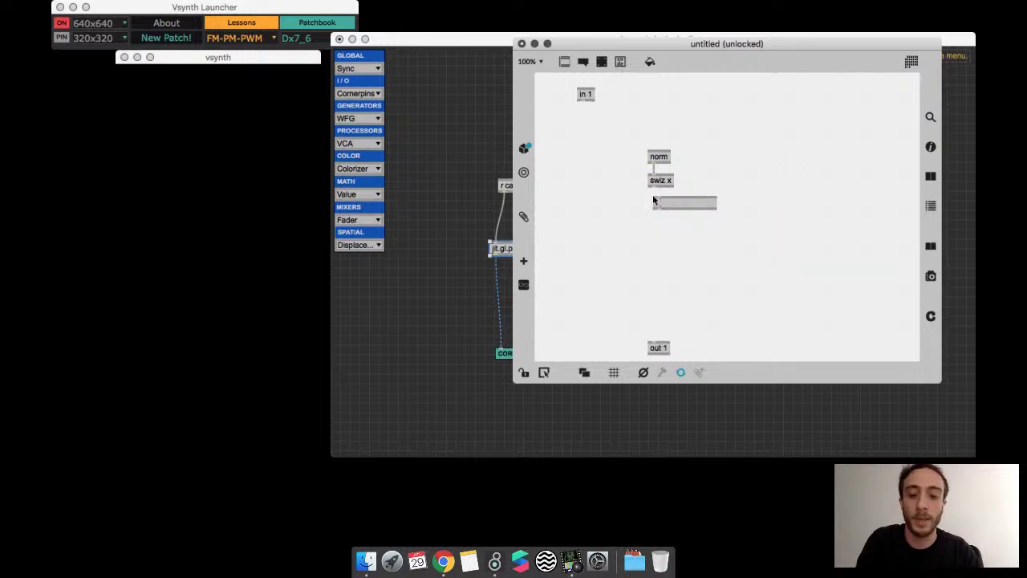
text(* 2)
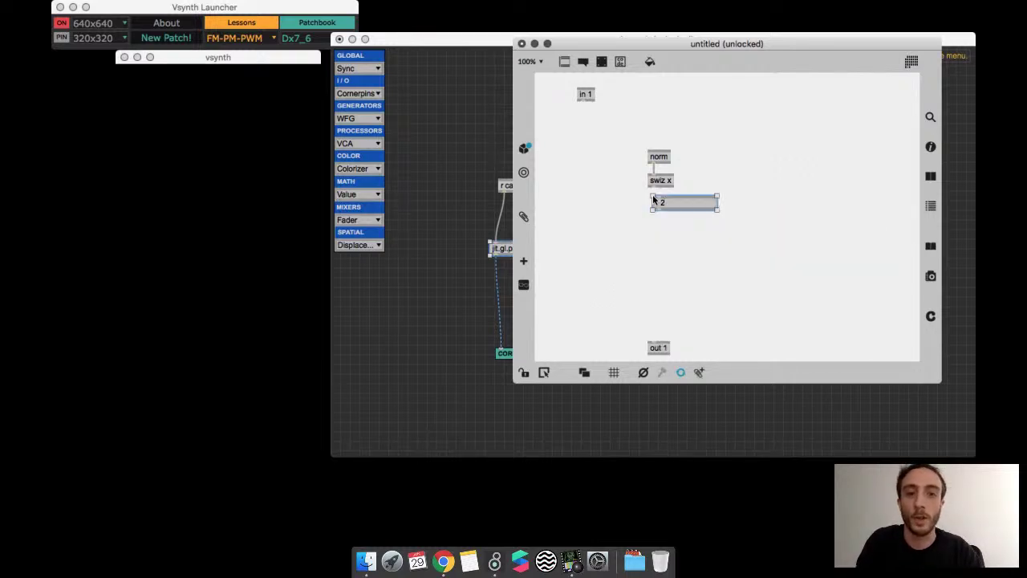
key(Return)
drag(658, 206, 655, 208)
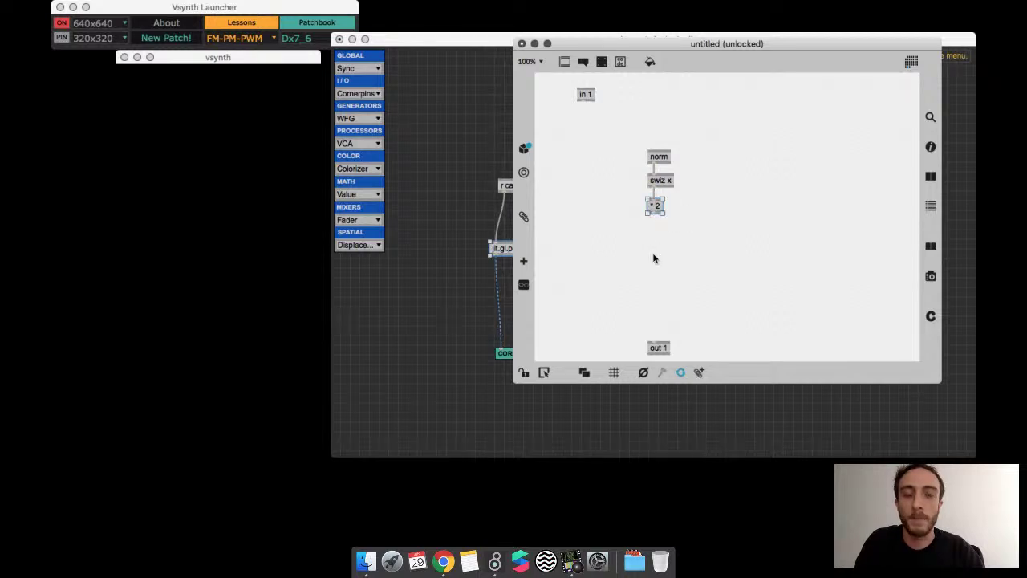
click(647, 246)
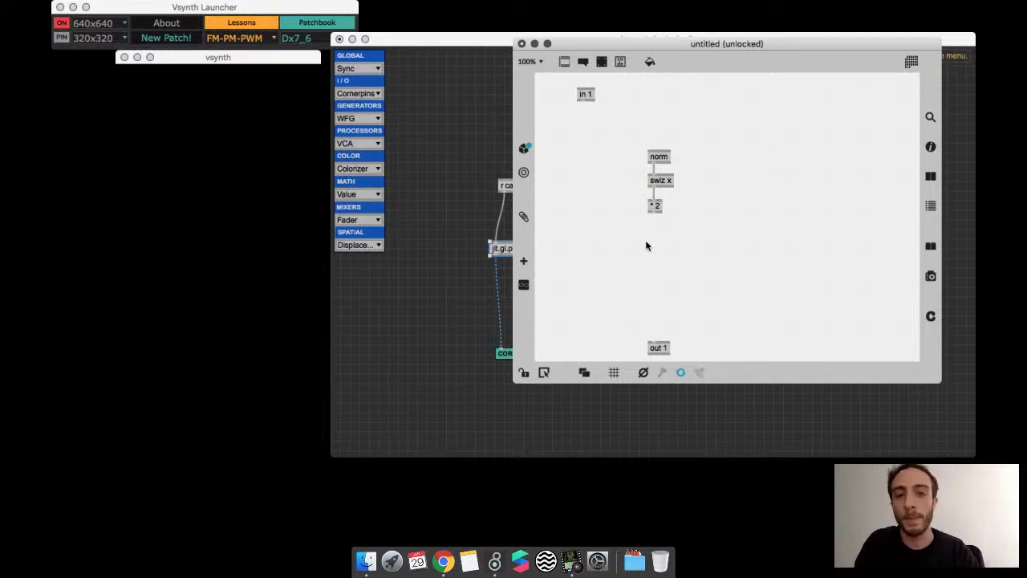
- Add a + time object below * 2, connect * 2 to it, and add a separate param time 0. object
text(n)
text(+ time)
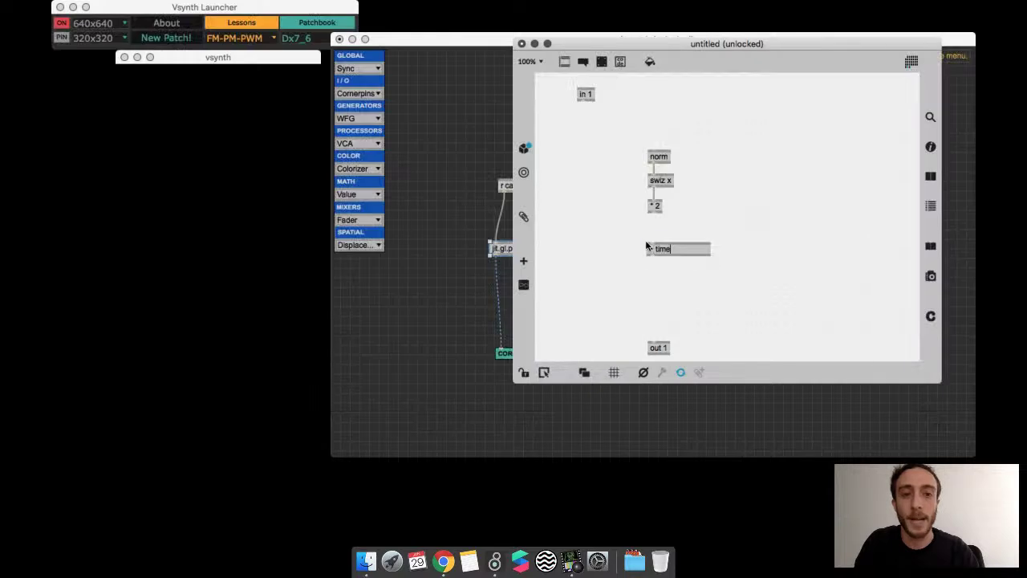
key(Return)
mouse_move(650, 214)
mouse_down()
mouse_move(650, 246)
mouse_move(655, 233)
mouse_up()
text(nparam time 0.)
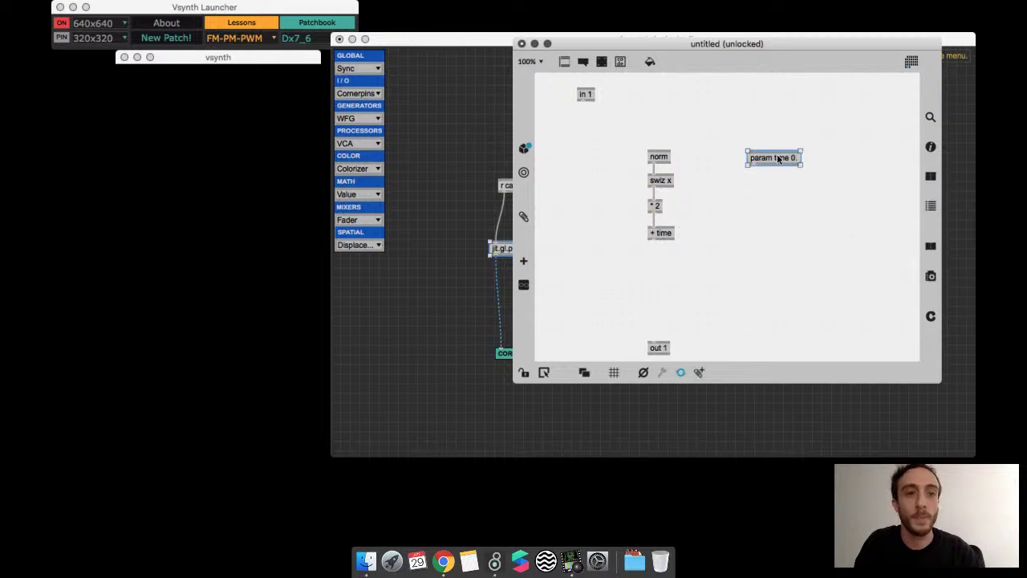
drag(787, 157, 823, 123)
- Add a % 1 object below + time in the chain and shift the whole column of objects upward
click(662, 239)
text(fract)
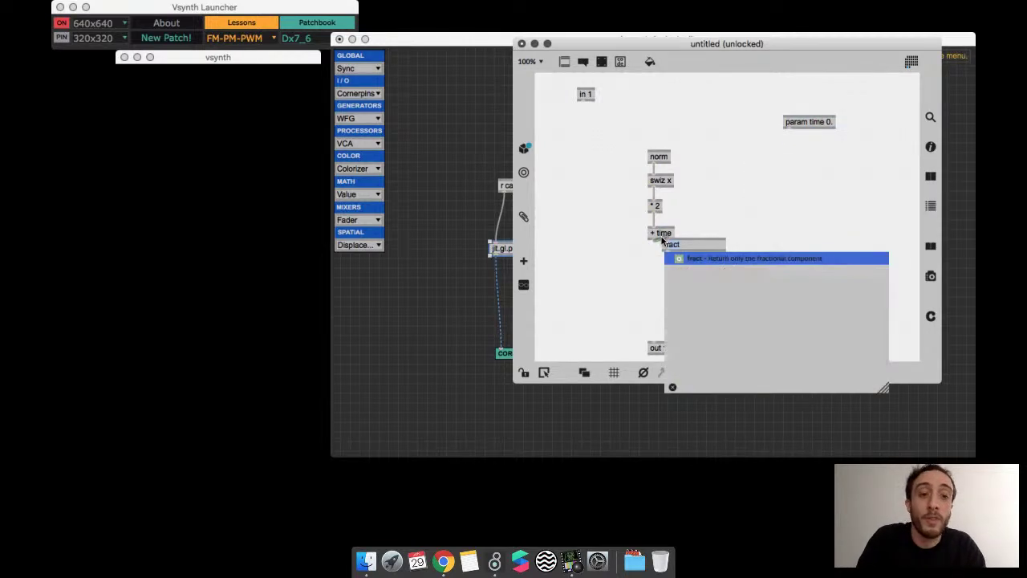
key(BackSpace)
key(BackSpace)
key(BackSpace)
key(BackSpace)
key(BackSpace)
text(% 1)
key(Return)
drag(666, 243, 648, 111)
click(639, 257)
- Connect % 1 to out 1 and move the vsynth output window lower on the desktop
drag(654, 221, 654, 343)
drag(228, 61, 228, 136)
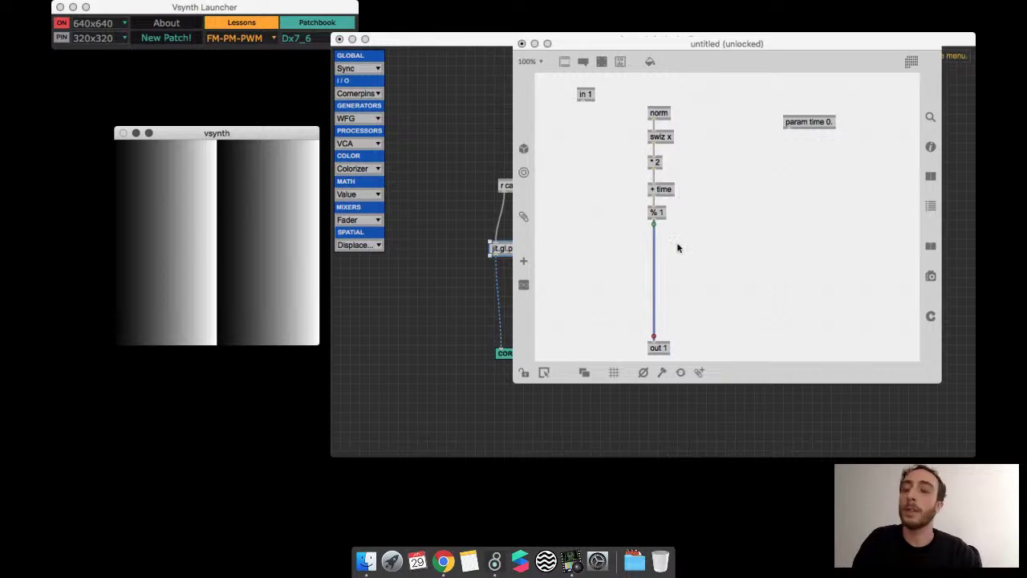
click(676, 251)
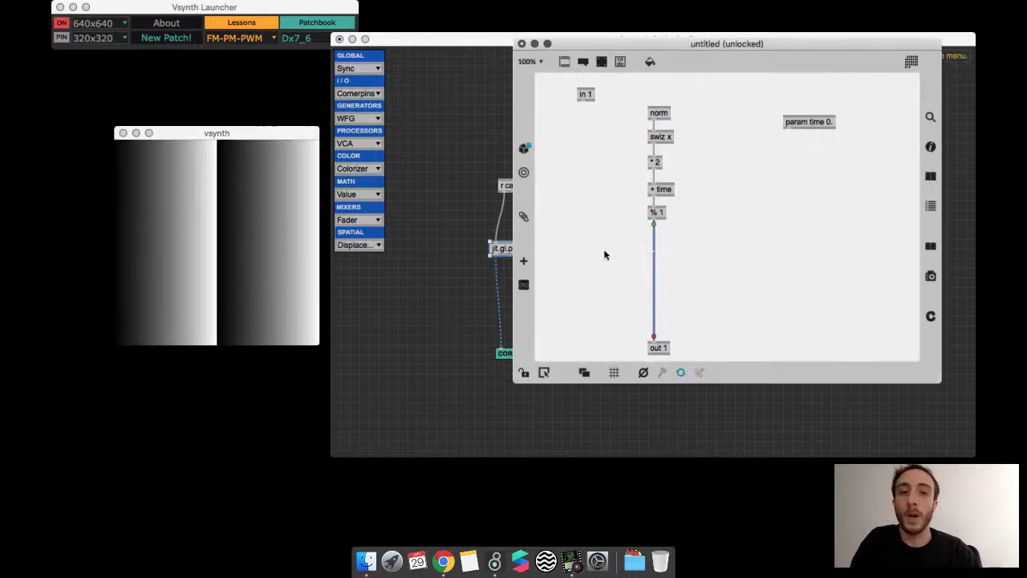
- Insert a * twopi object into the connection between % 1 and out 1, directly below % 1
key(super+shift+i)
text(*)
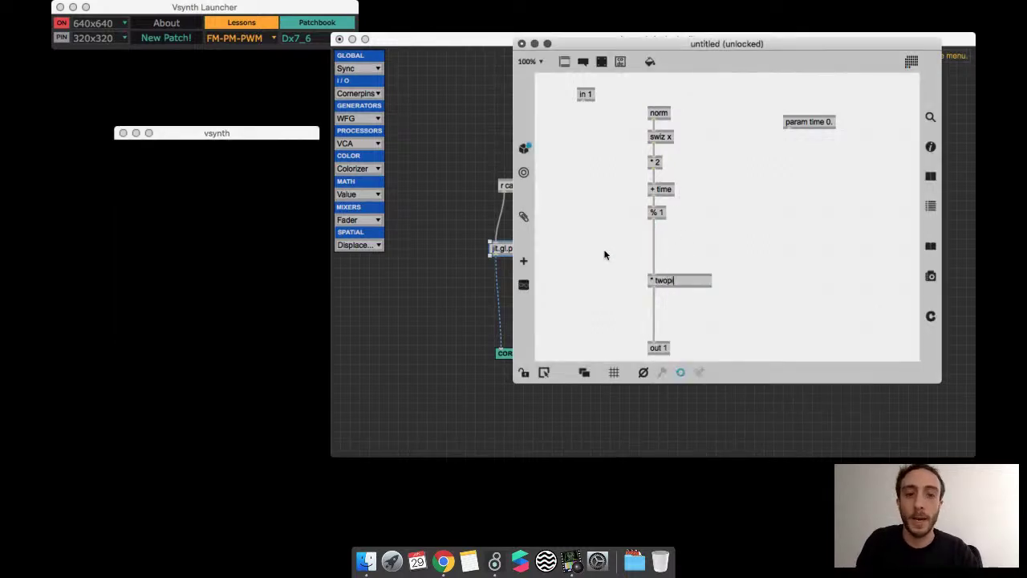
text( twopi)
click(605, 255)
drag(685, 283, 686, 247)
- Add a sin object below * twopi and insert it into the connection to out 1
text(sin)
key(Return)
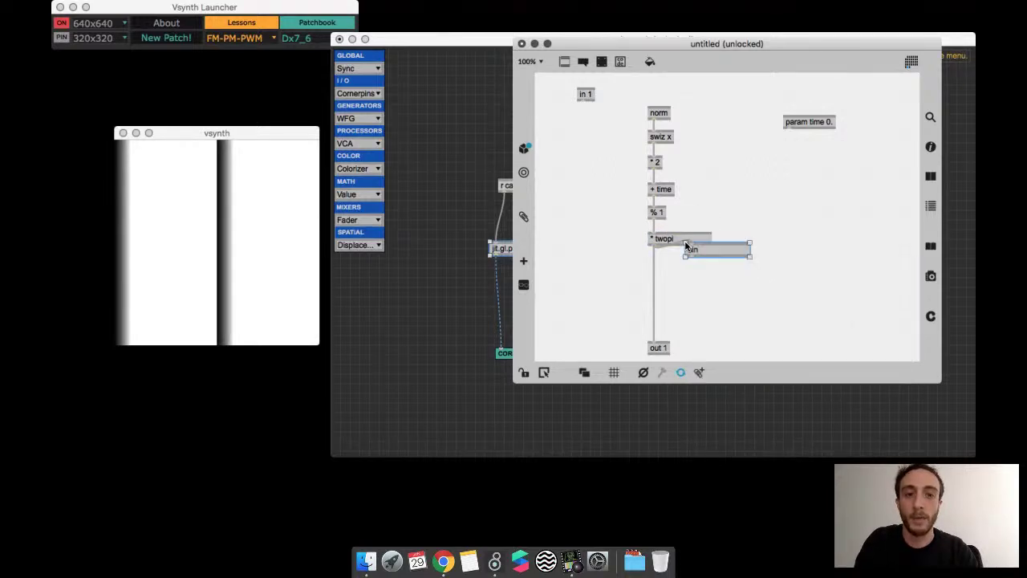
drag(714, 252, 661, 265)
click(654, 286)
key(super+j)
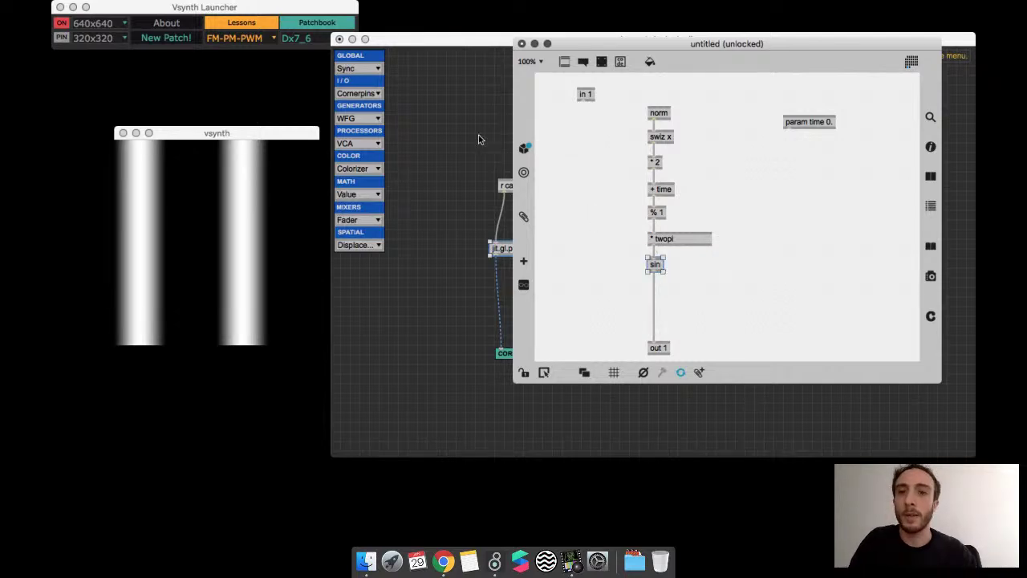
click(359, 69)
click(368, 114)
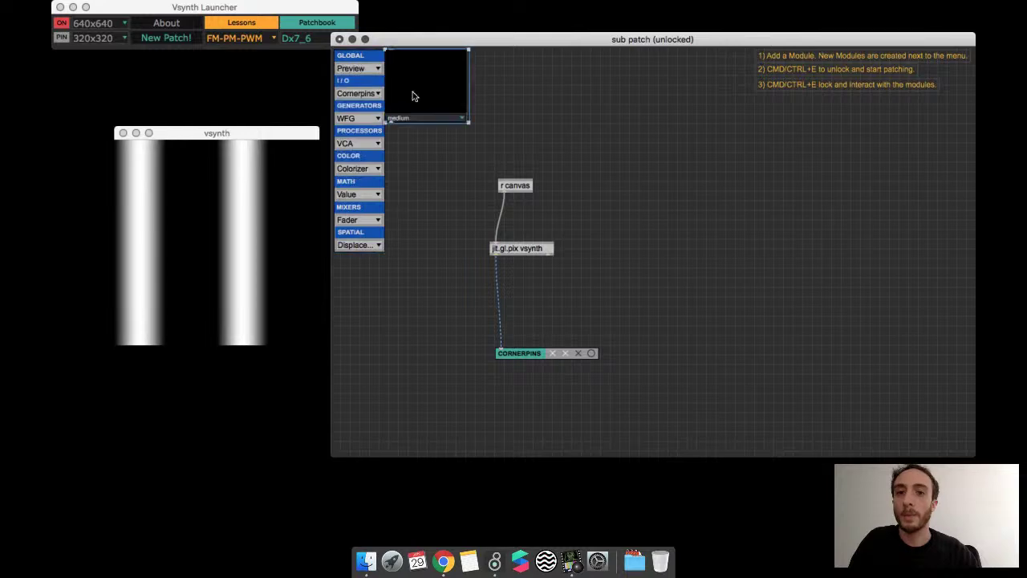
key(BackSpace)
- Add a Scope module to the sub patch and connect the output of jit.gl.pix vsynth to it
click(359, 69)
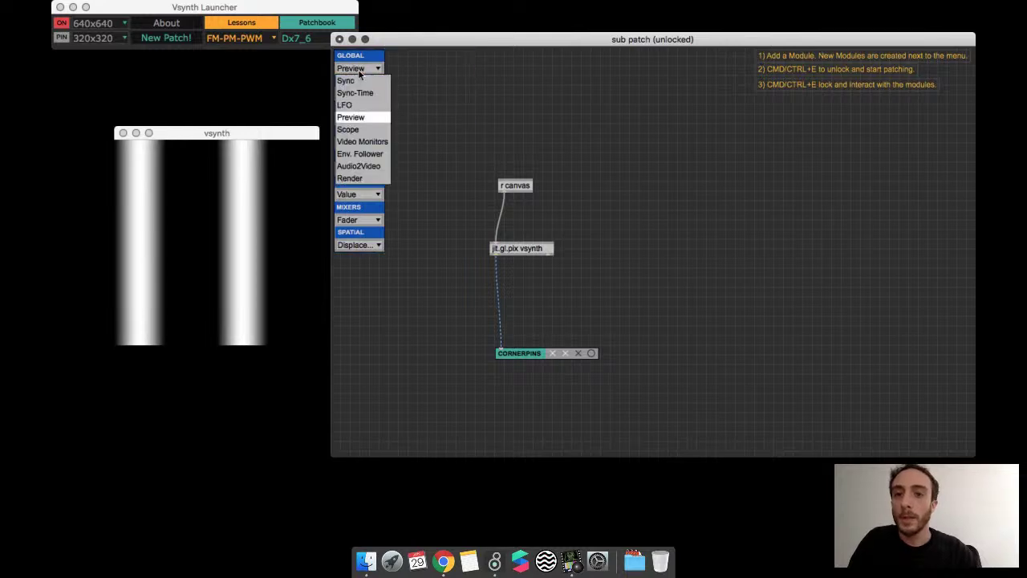
click(360, 128)
drag(493, 255, 392, 293)
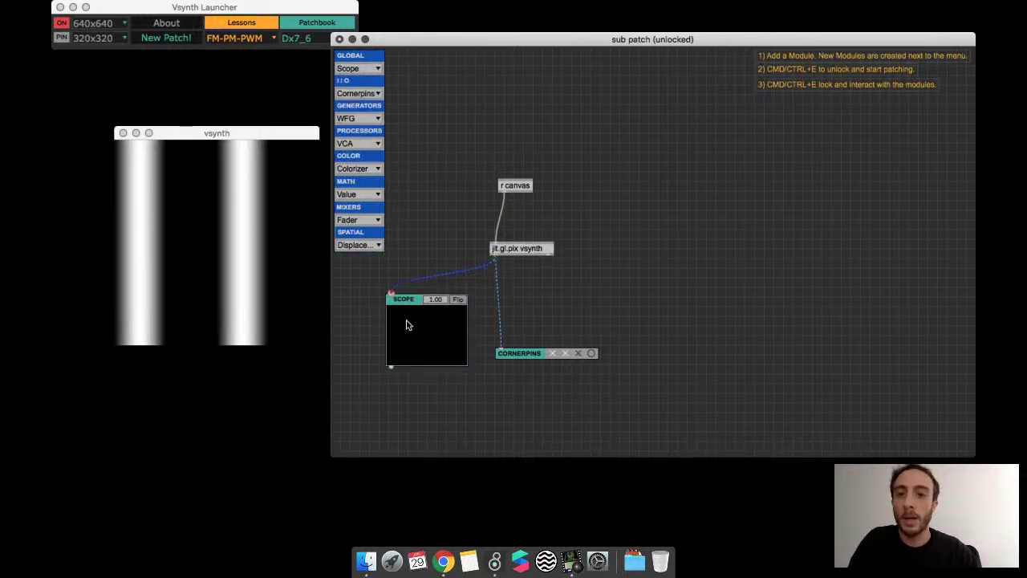
- Enlarge the view around the Scope module in the sub patch and examine the shape of its waveform
drag(496, 42, 567, 32)
key(super+equal)
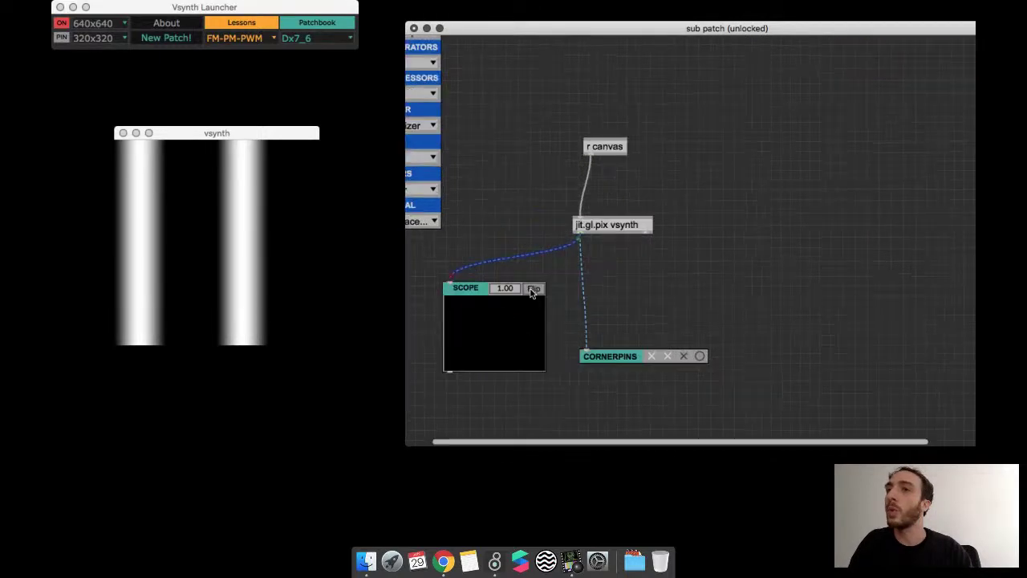
key(super+equal)
key(super+equal)
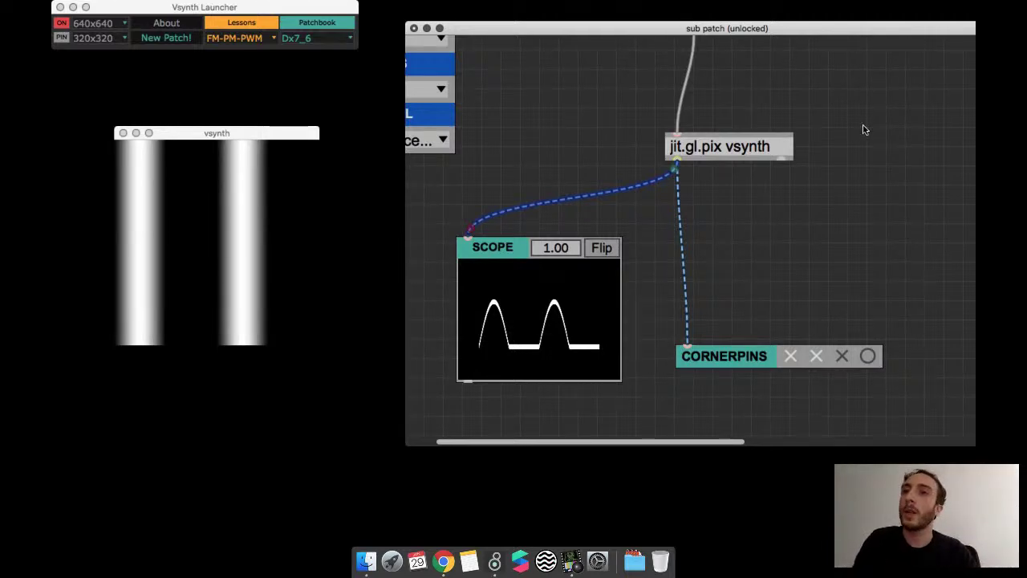
drag(510, 324, 514, 318)
click(514, 318)
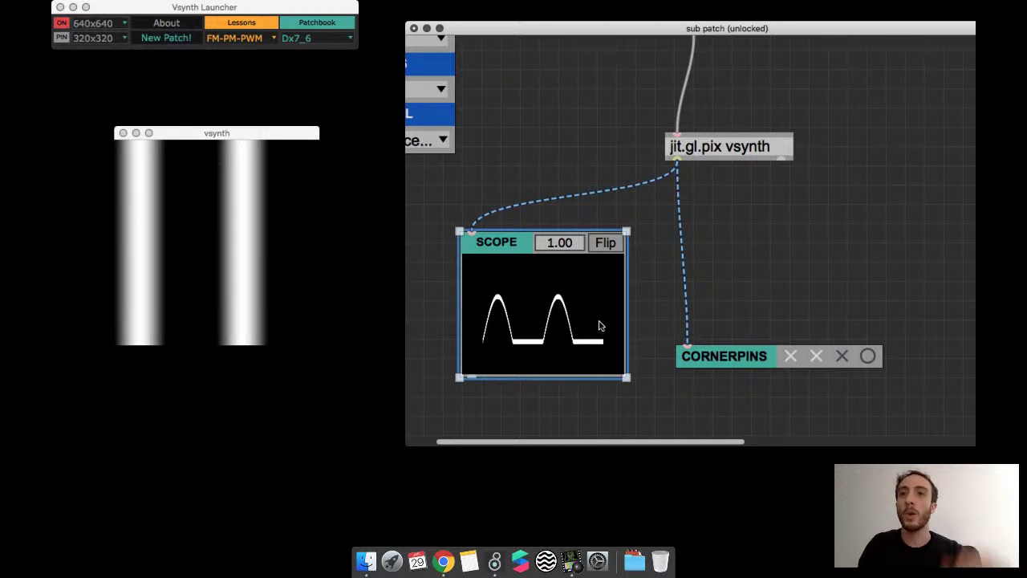
- Insert a * 0.5 object followed by a + 0.5 object between sin and out 1 in the Gen patch, and close it
double_click(737, 152)
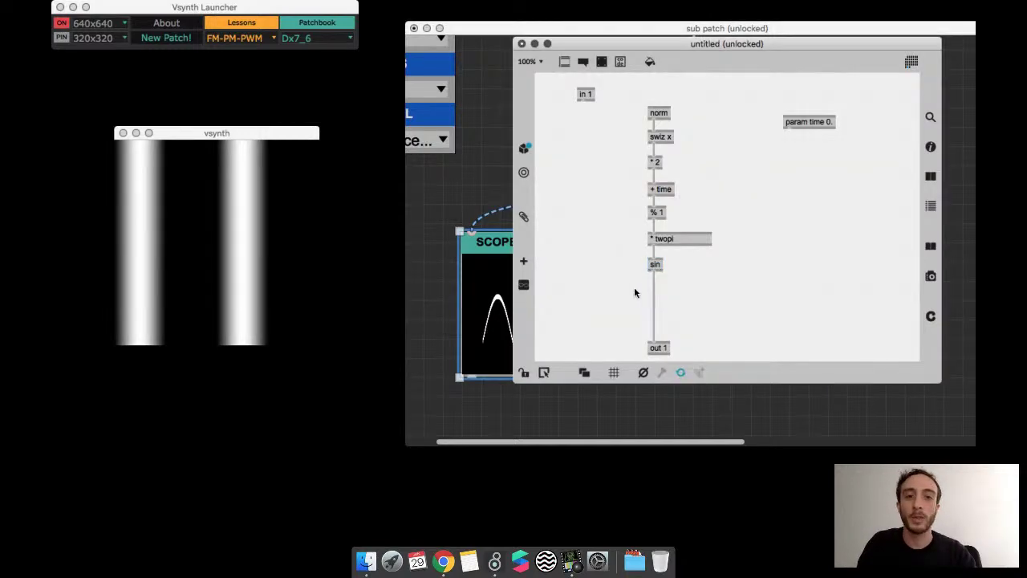
text(* 0.5)
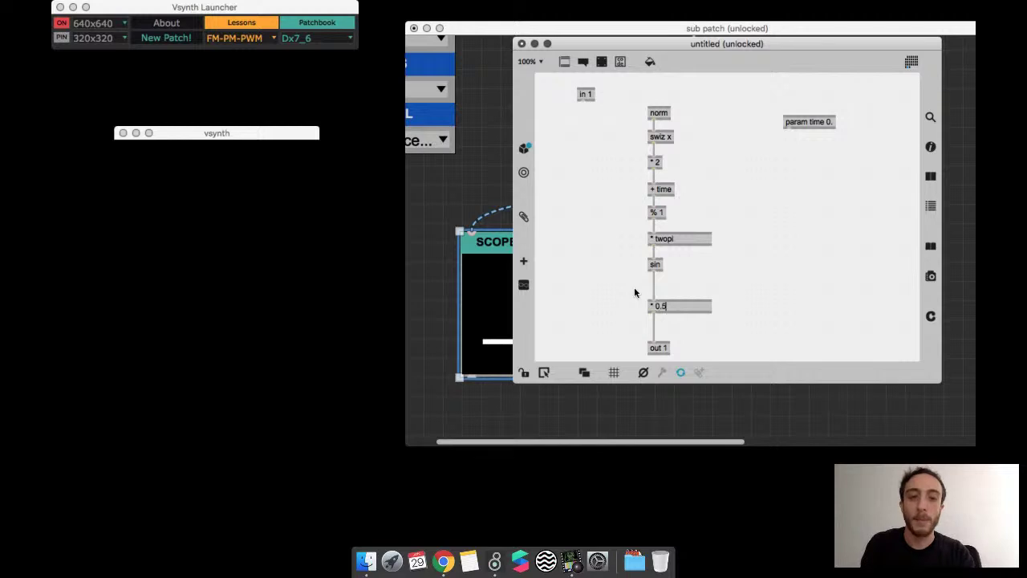
key(Return)
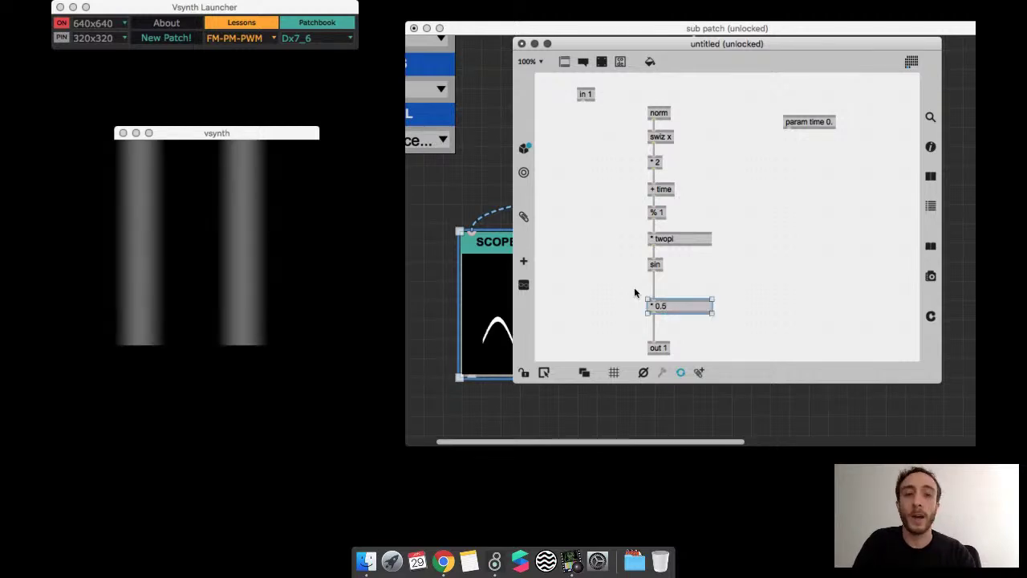
mouse_move(674, 308)
mouse_down()
mouse_move(675, 283)
mouse_move(674, 312)
mouse_up()
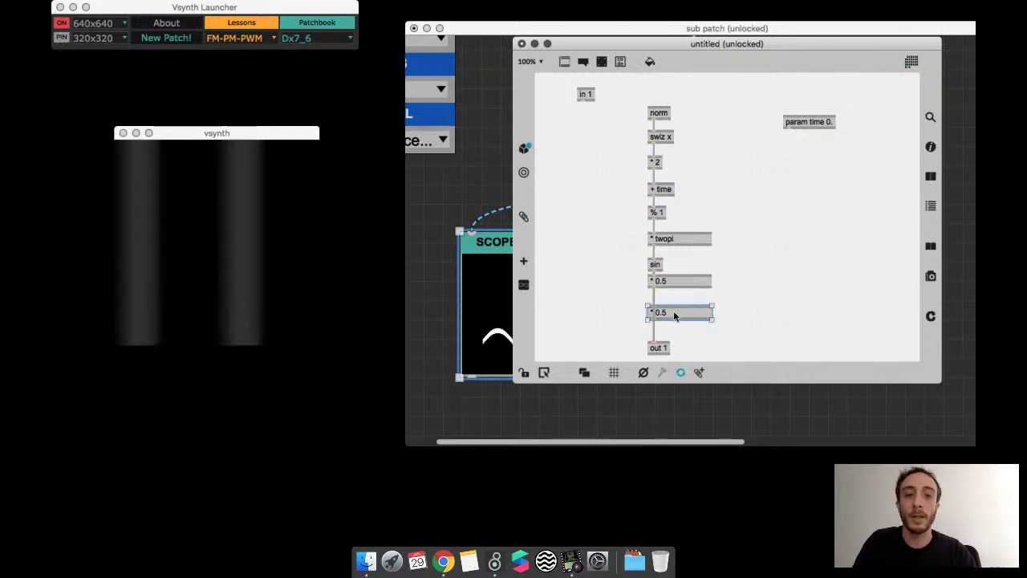
text(+)
key(Return)
key(super+w)
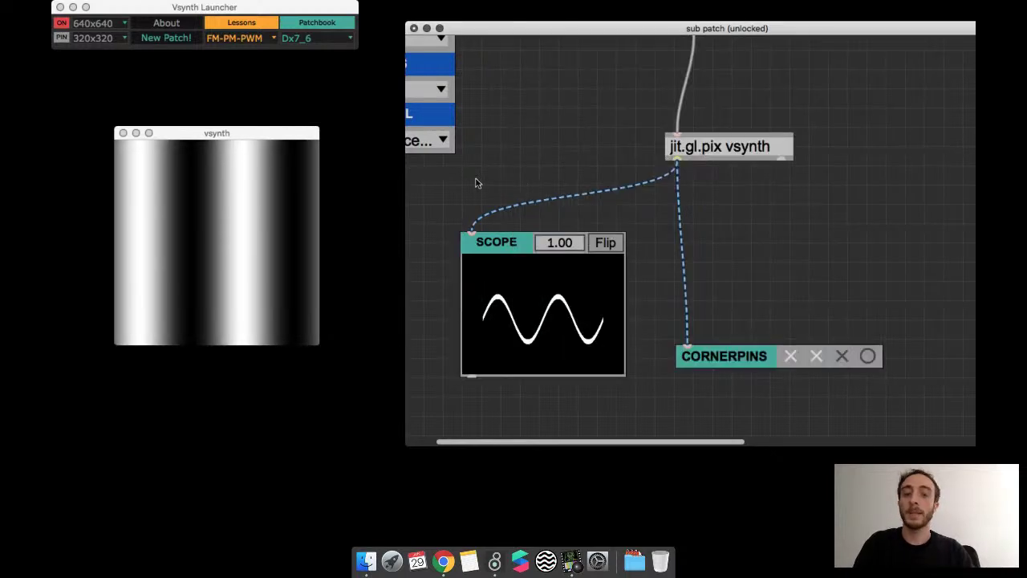
double_click(718, 146)
click(521, 44)
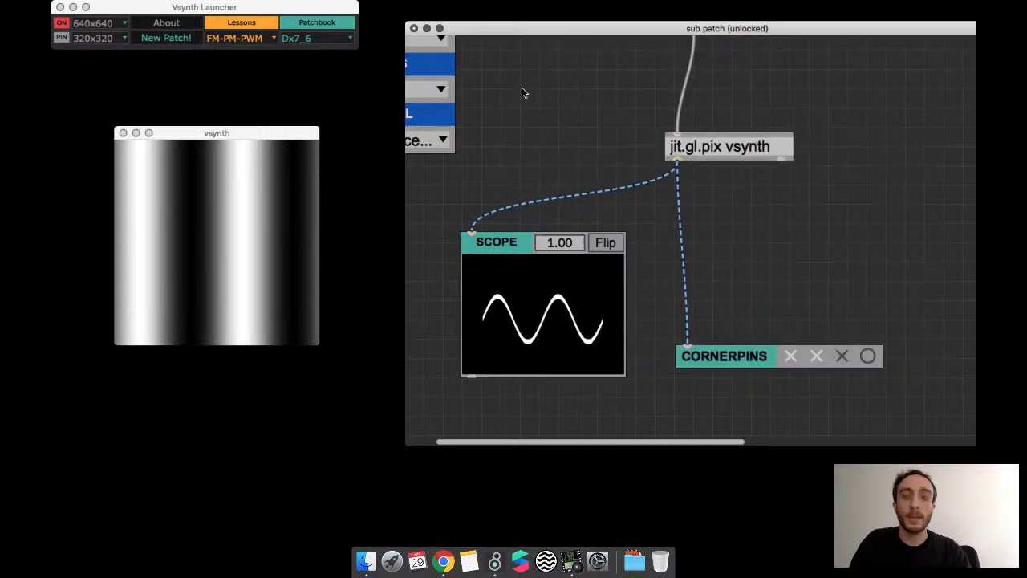
- Move r canvas, jit.gl.pix vsynth, Scope and Cornerpins away from the module menus, aligning jit.gl.pix vsynth above Cornerpins
scroll(522, 93, up, 2)
scroll(523, 92, left, 2)
key(super+minus)
key(super+minus)
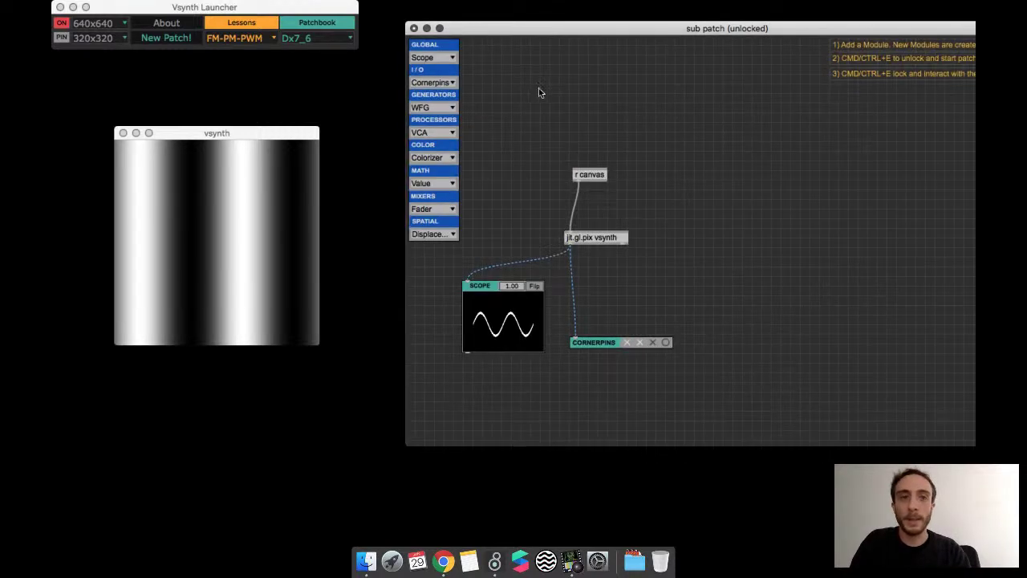
drag(642, 361, 512, 127)
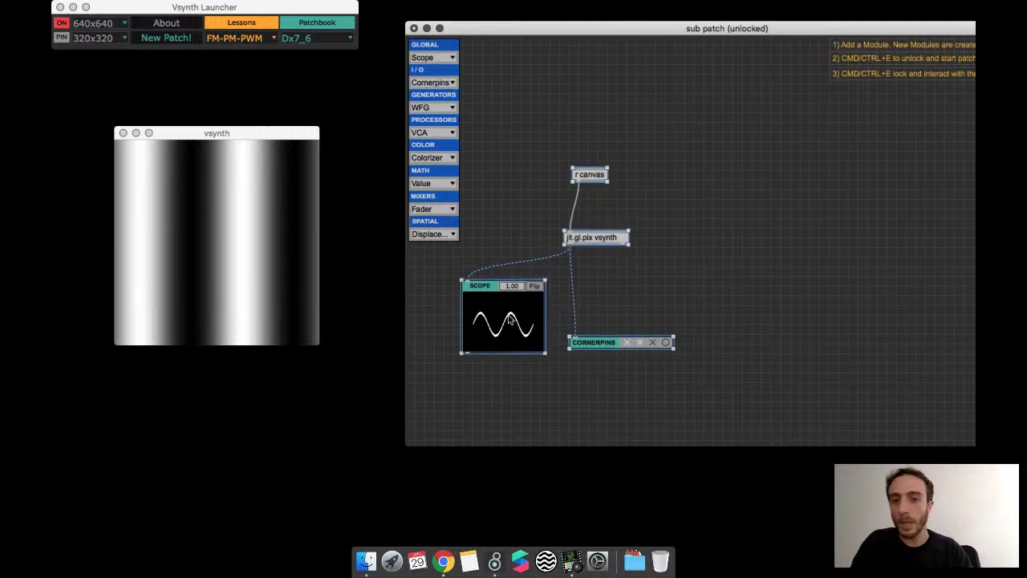
drag(510, 320, 591, 290)
drag(674, 209, 684, 228)
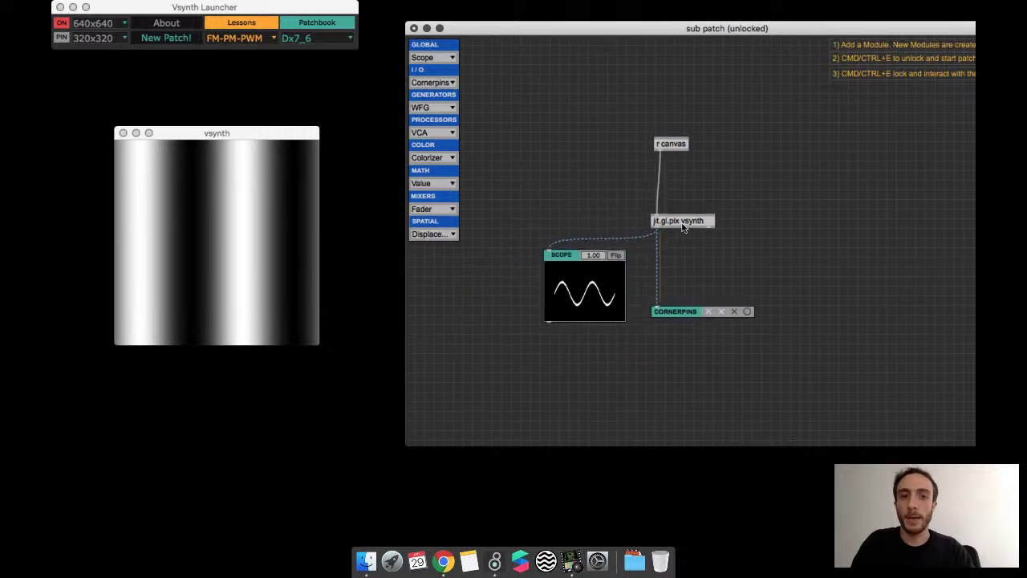
click(706, 245)
- Bypass * 0.5 and + 0.5 in the Gen patch by setting them aside and connecting sin directly to out 1
double_click(683, 227)
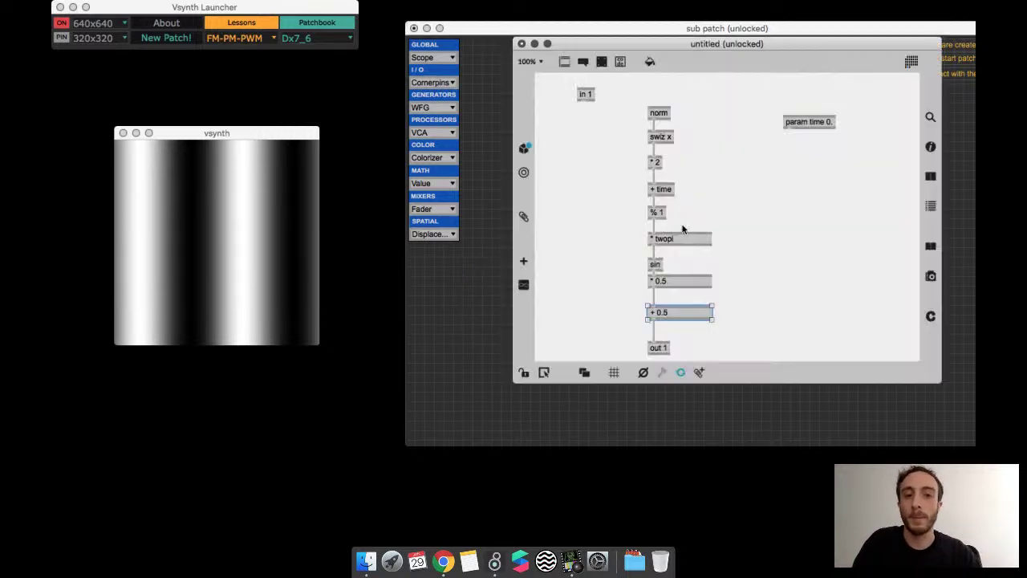
click(662, 338)
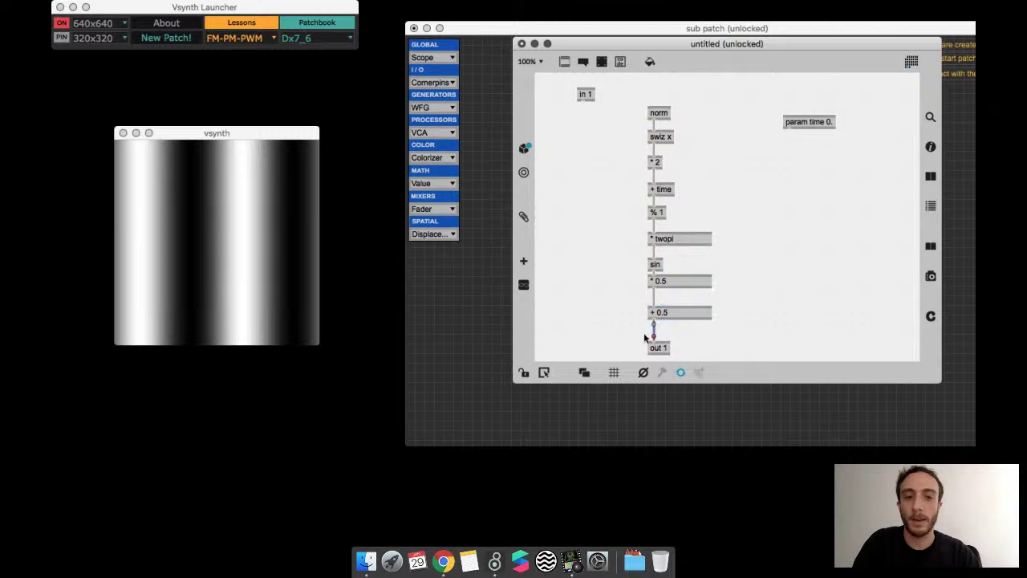
drag(655, 328, 755, 311)
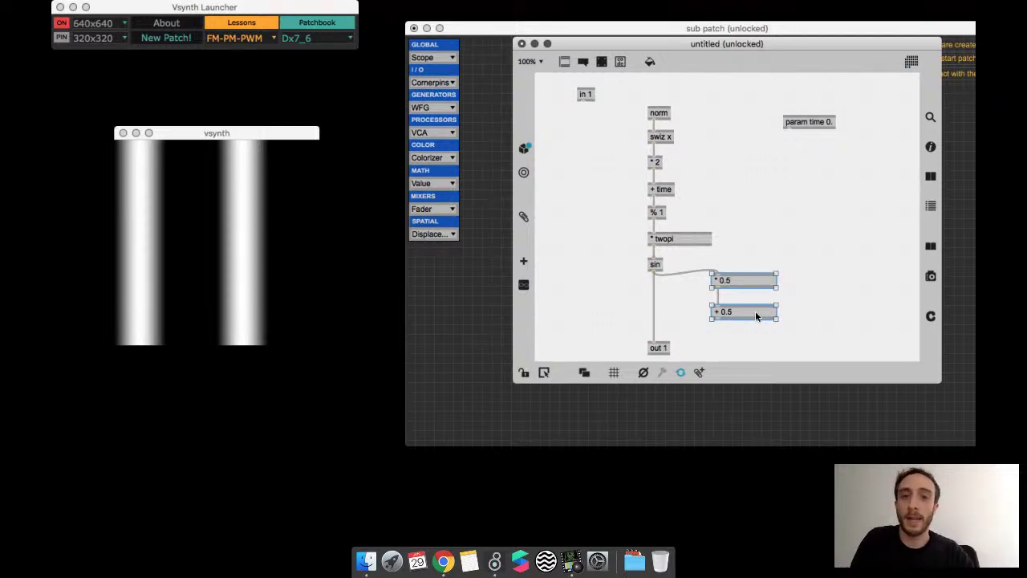
key(super+w)
- Add a Bipolar WFG module beside jit.gl.pix vsynth, and undo a trial rerouting of the Scope and Cornerpins connections to it
click(434, 107)
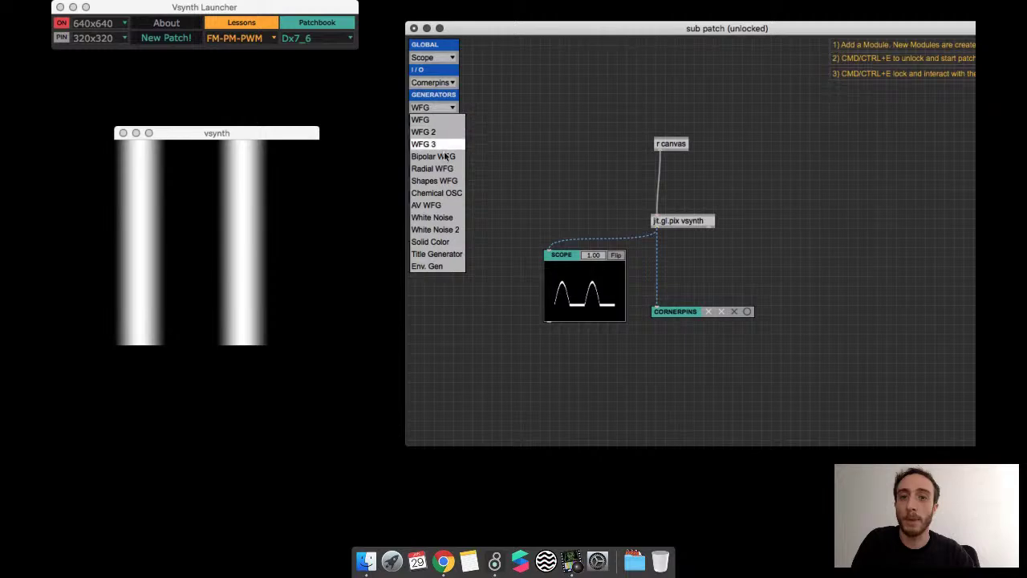
click(433, 156)
click(656, 240)
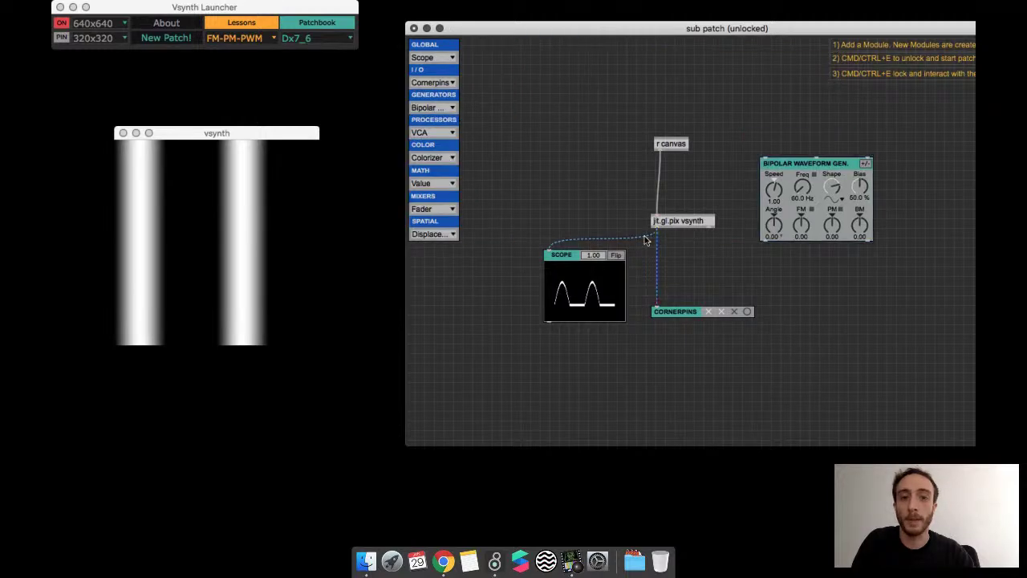
drag(656, 232, 763, 243)
key(super+z)
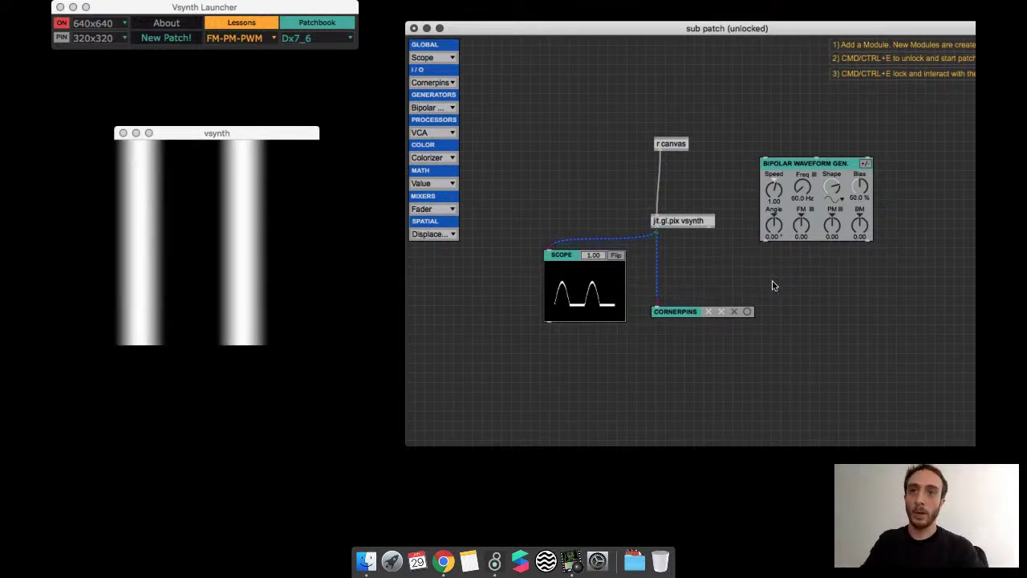
- Delete the direct connection from sin to out 1 in the Gen patch and connect + 0.5 to out 1
double_click(687, 222)
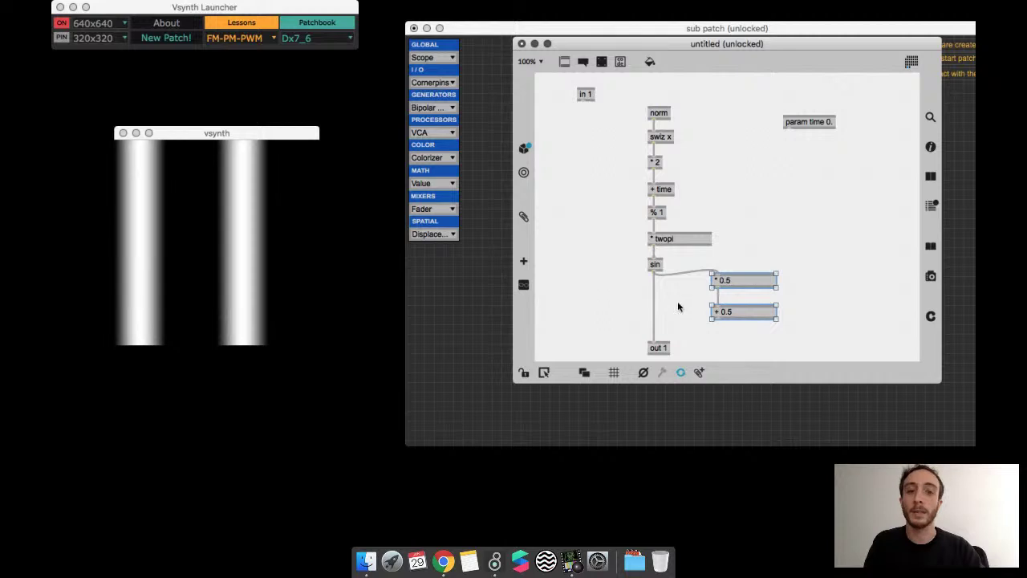
drag(763, 306, 759, 307)
click(654, 309)
key(BackSpace)
drag(653, 342, 713, 320)
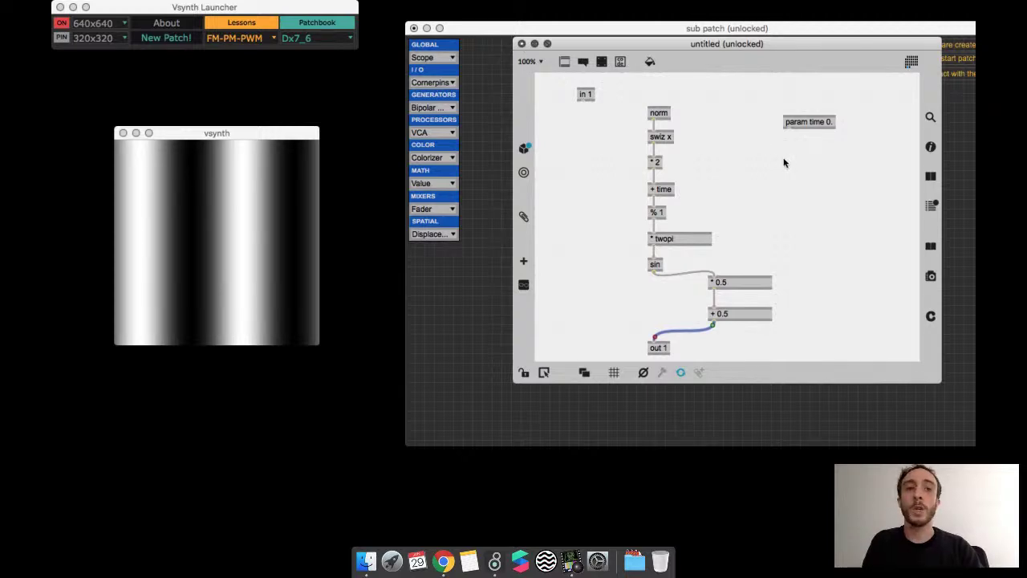
- Inspect the + time object up close in the Gen patch, and close the patch window
scroll(796, 156, up, 5)
scroll(814, 142, left, 5)
scroll(674, 230, up, 5)
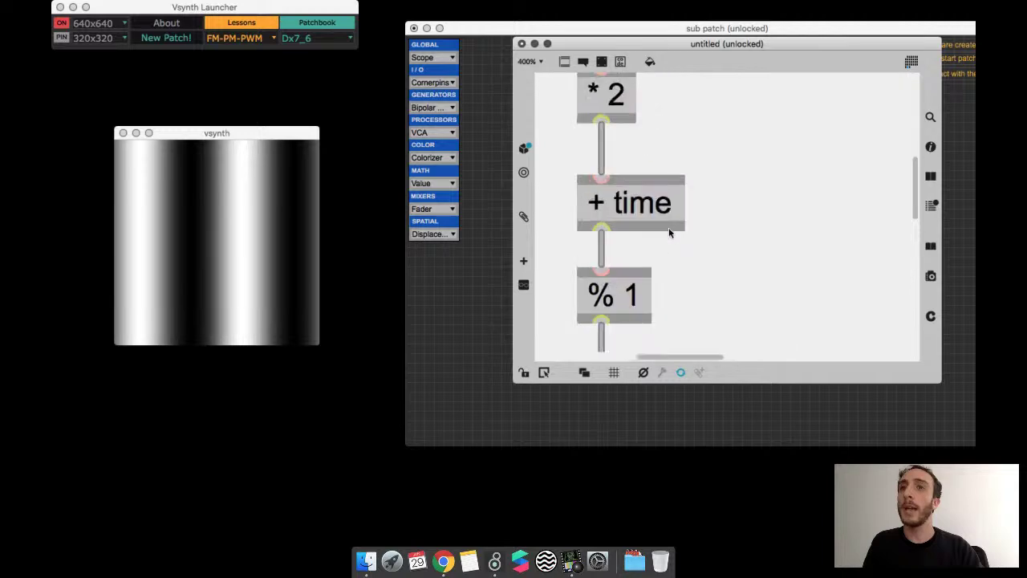
click(522, 43)
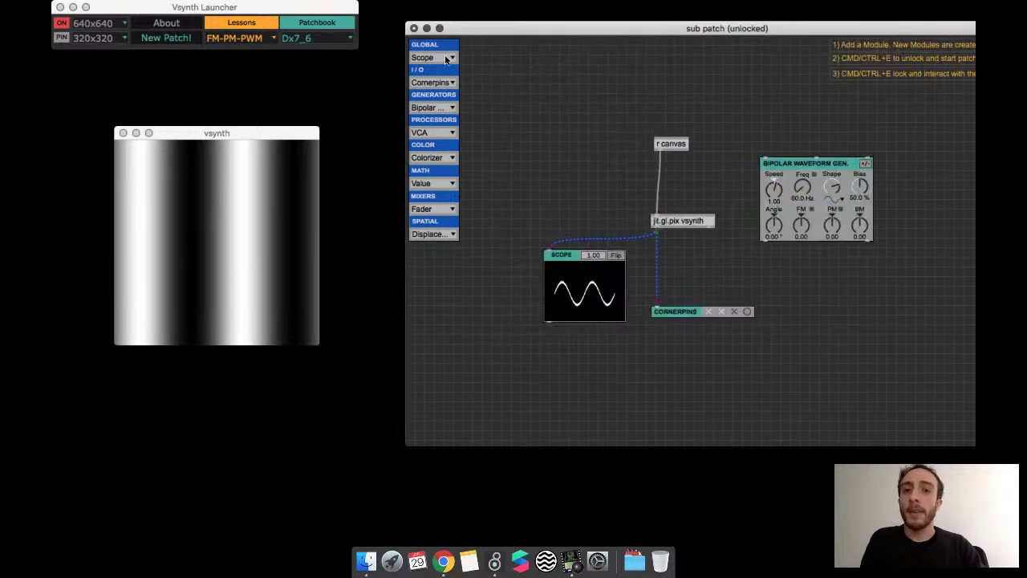
- Add a Sync-Time module to the sub patch and place it beside r canvas, above the Scope
click(446, 58)
click(431, 81)
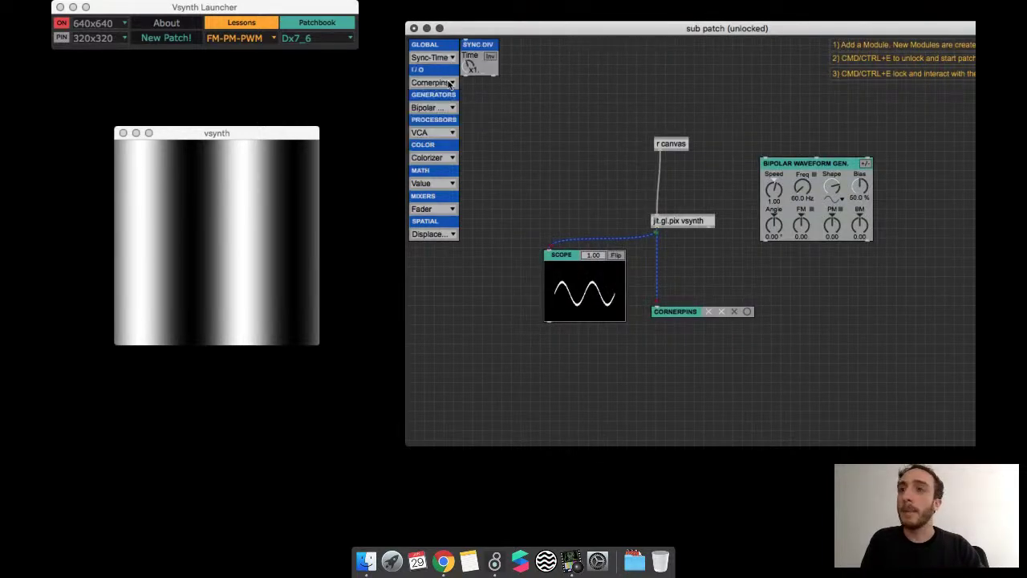
drag(476, 73, 603, 149)
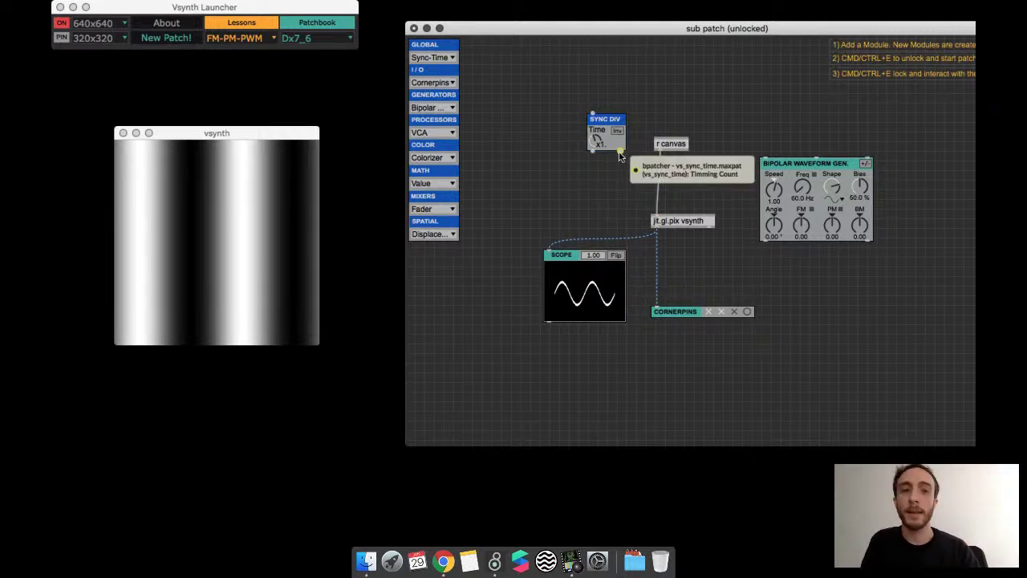
- Connect Sync-Time's timing count outlet to the first inlet of jit.gl.pix vsynth, and open its Gen patch at the oscillator chain
drag(620, 156, 659, 223)
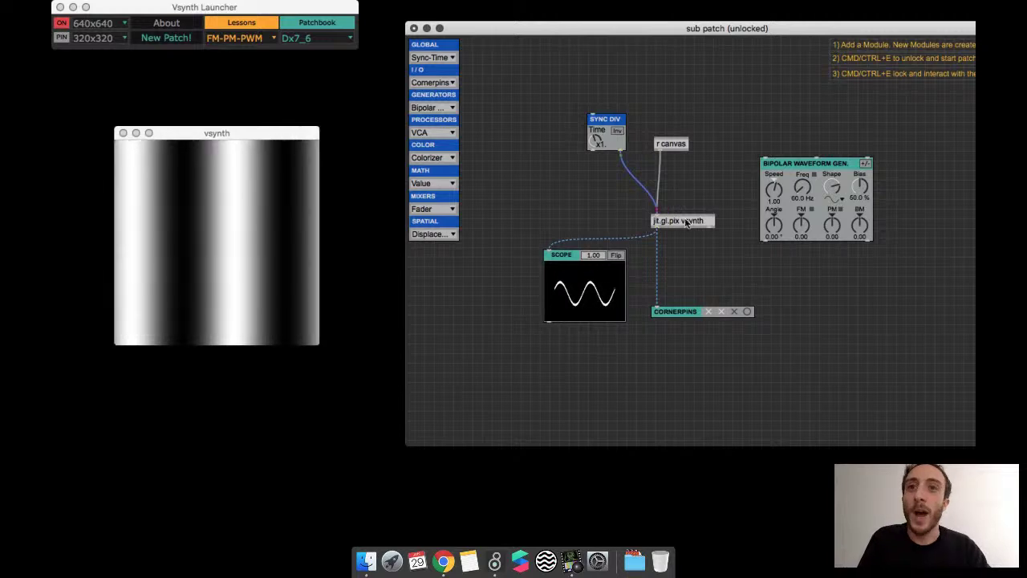
double_click(667, 222)
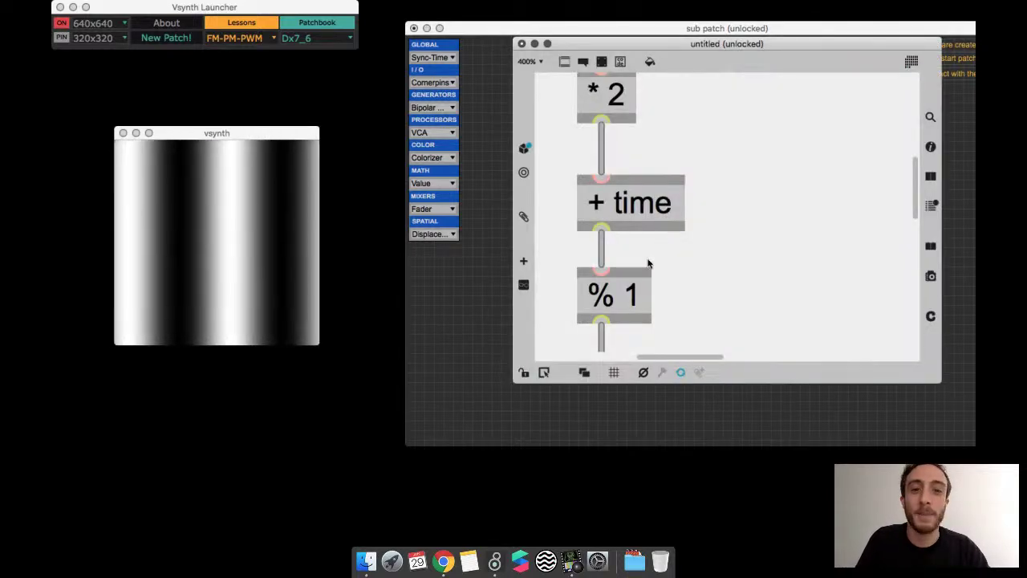
scroll(650, 264, down, 1)
key(super+minus)
key(super+minus)
key(super+minus)
key(super+minus)
scroll(647, 262, up, 4)
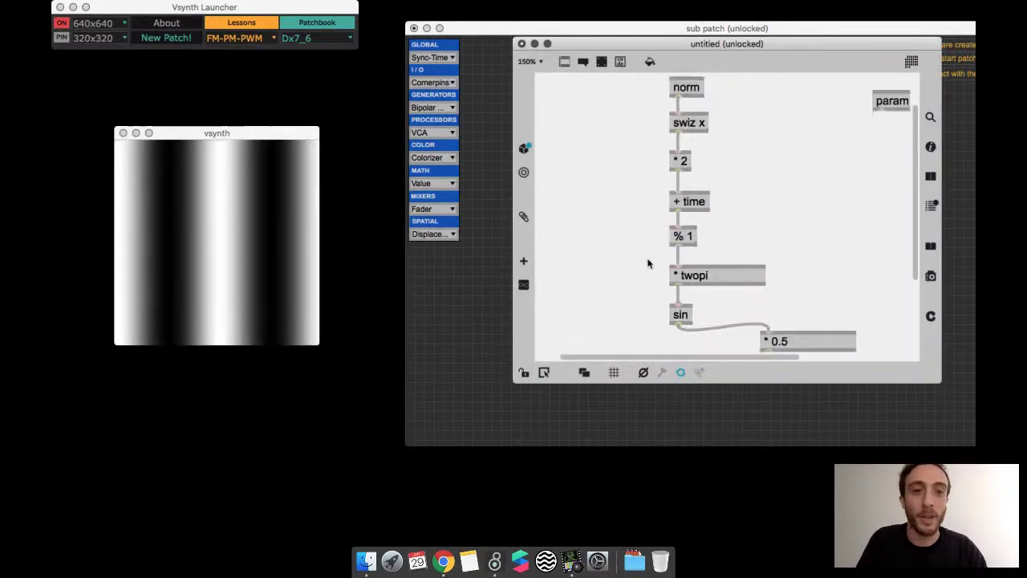
- Align the * 0.5 and + 0.5 objects beneath sin, shrink them to fit their text, and space them above out 1
scroll(762, 246, down, 1)
scroll(762, 246, down, 3)
click(770, 253)
shift+click(776, 295)
drag(779, 298, 703, 299)
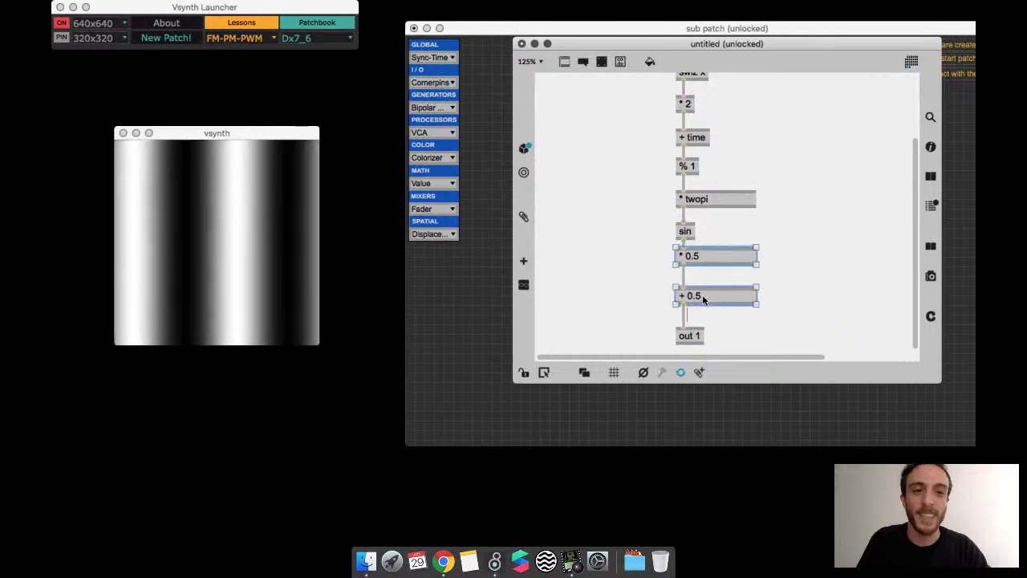
key(super+shift+j)
click(733, 246)
drag(695, 259, 695, 264)
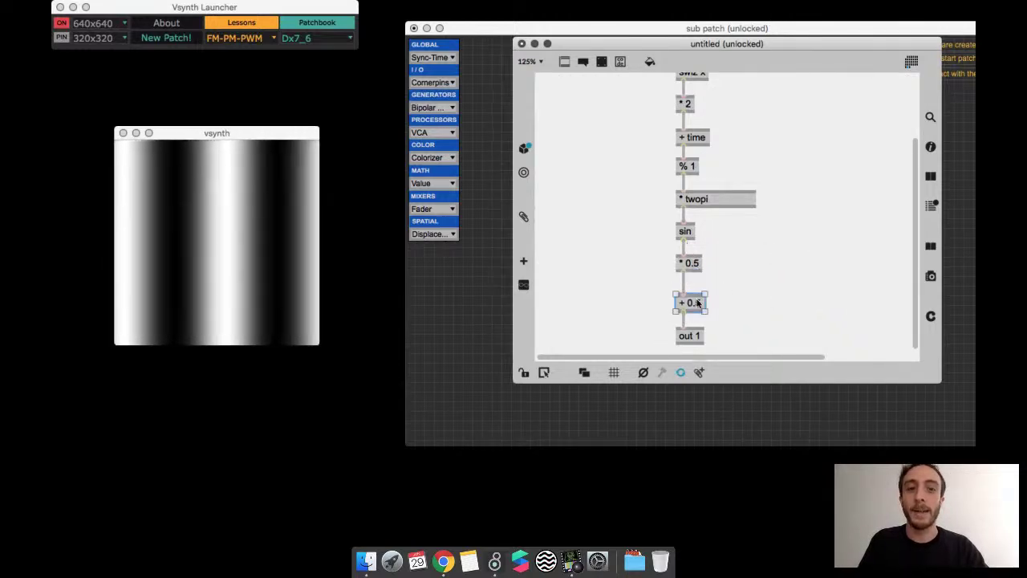
drag(696, 300, 697, 293)
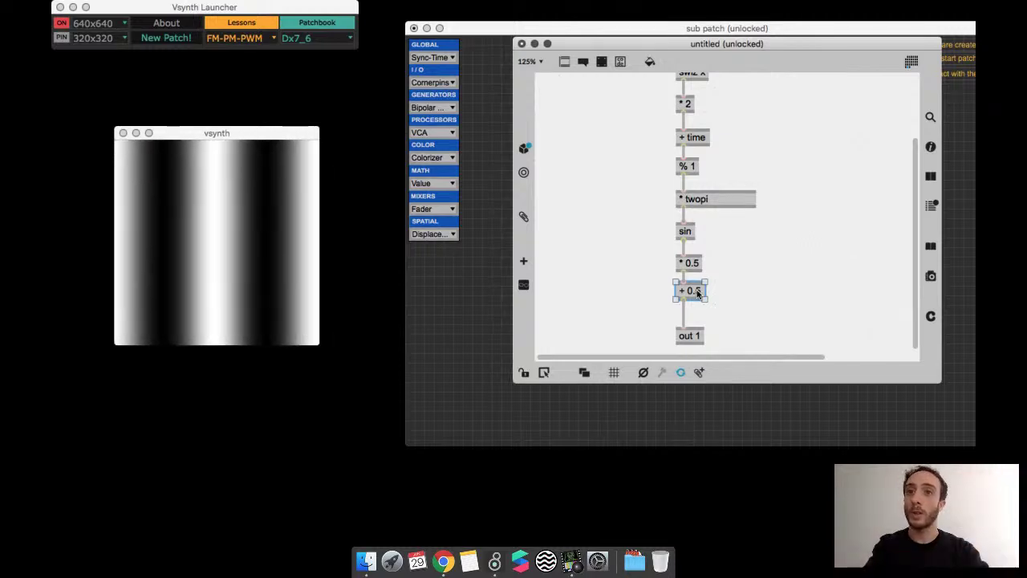
- Change the + time object to - time in the Gen patch, and close the patch window
click(690, 141)
key(Left)
key(Delete)
text(-)
key(Return)
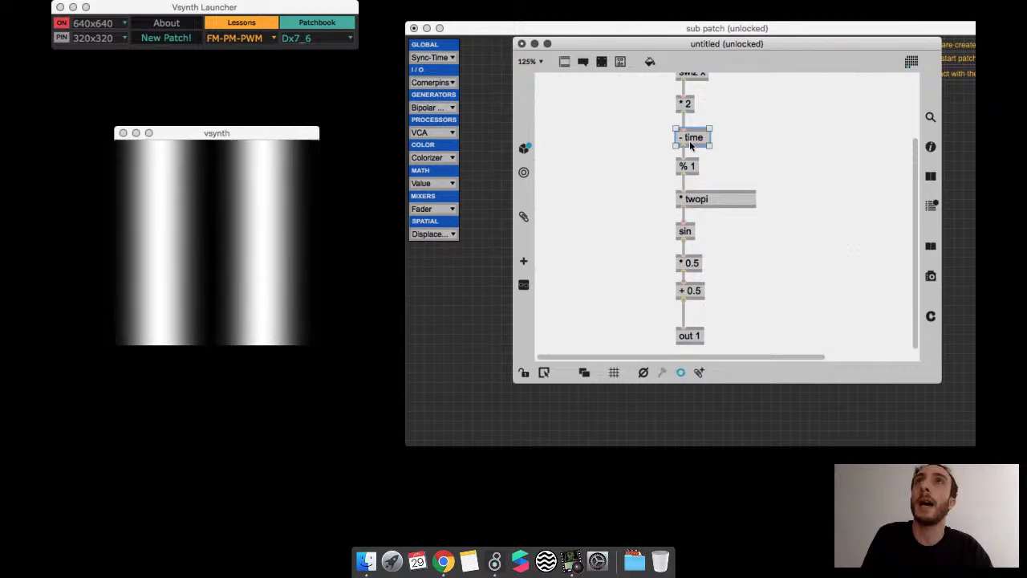
click(522, 44)
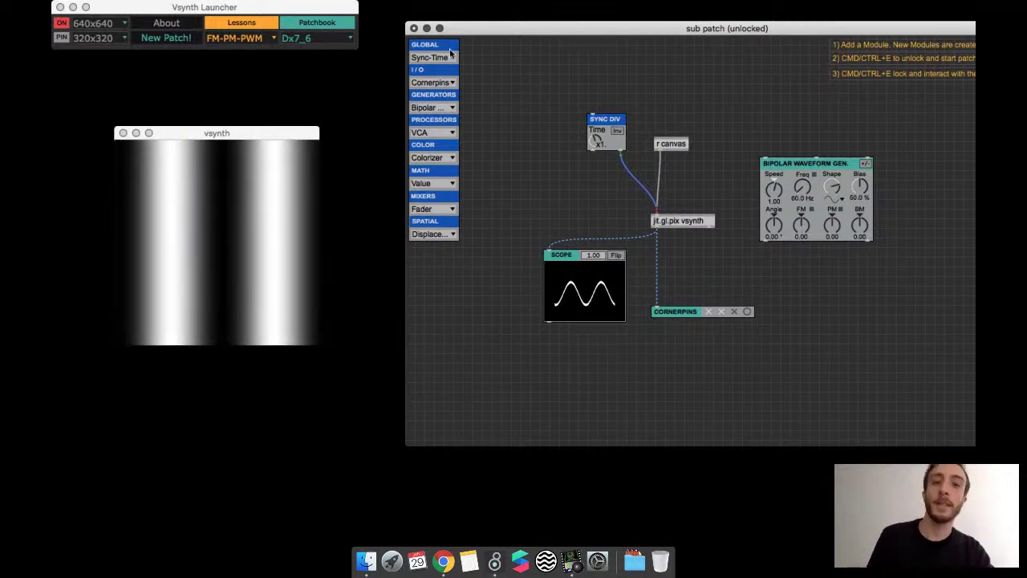
- Switch to Google Chrome, open a new window and load the Hydra editor, placing the window over the patch
click(443, 562)
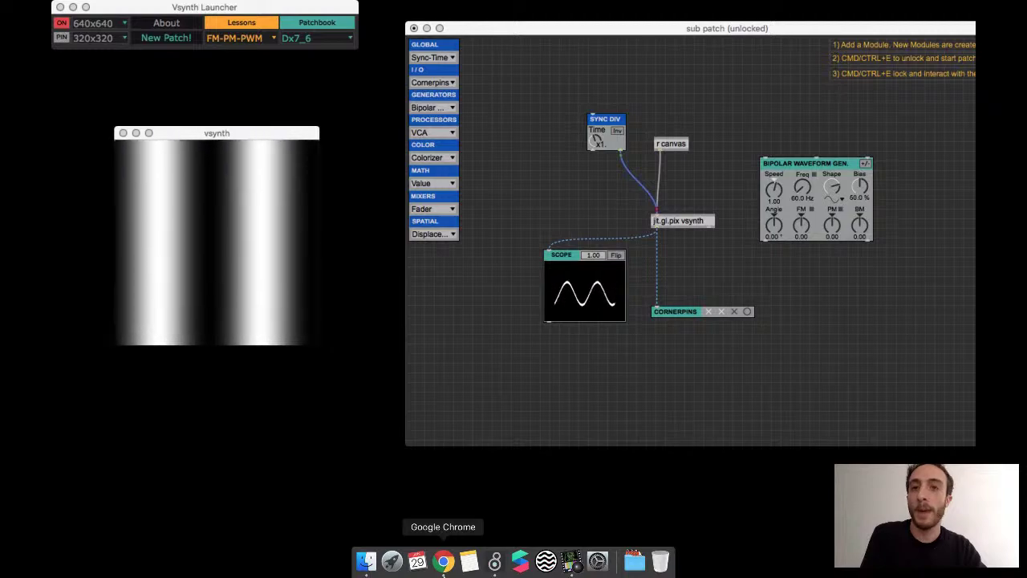
right_click(442, 561)
click(464, 446)
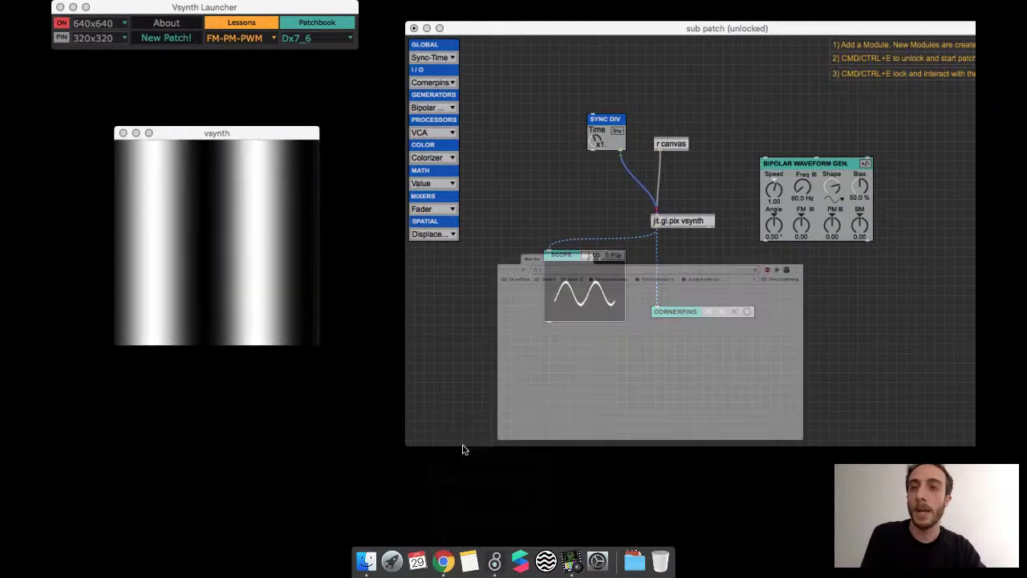
drag(613, 160, 551, 96)
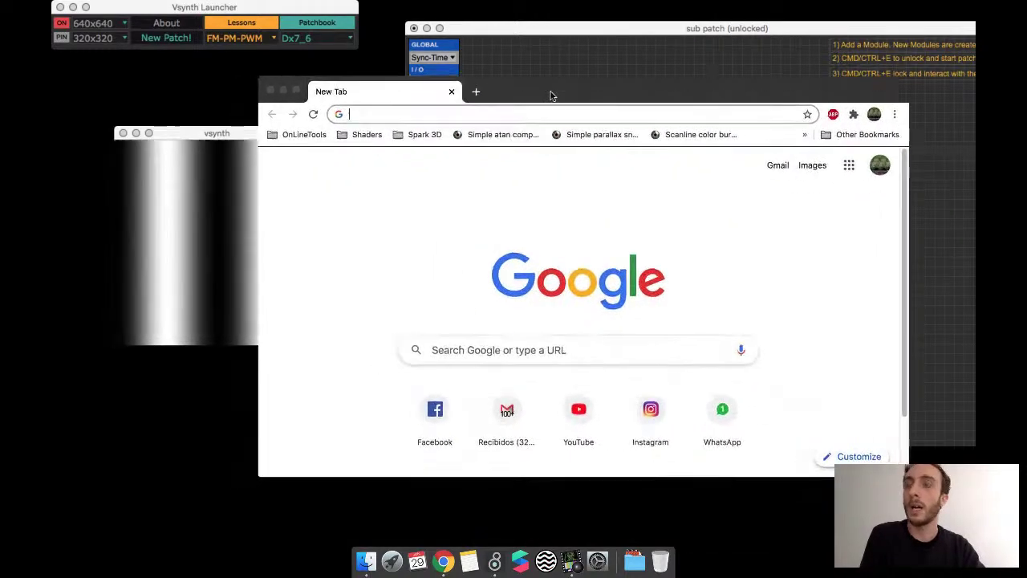
click(500, 120)
text(hyd)
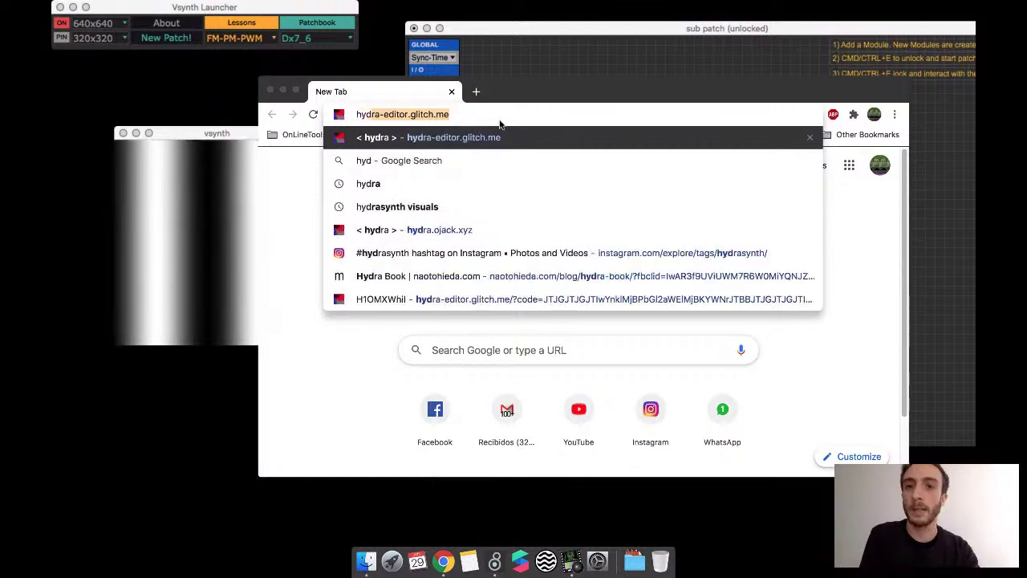
key(Return)
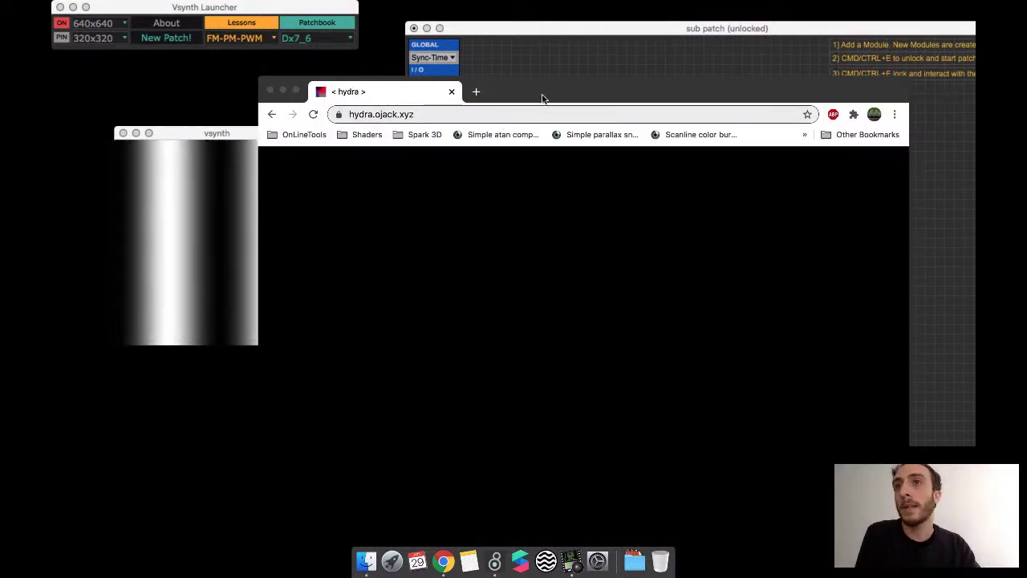
drag(541, 95, 541, 67)
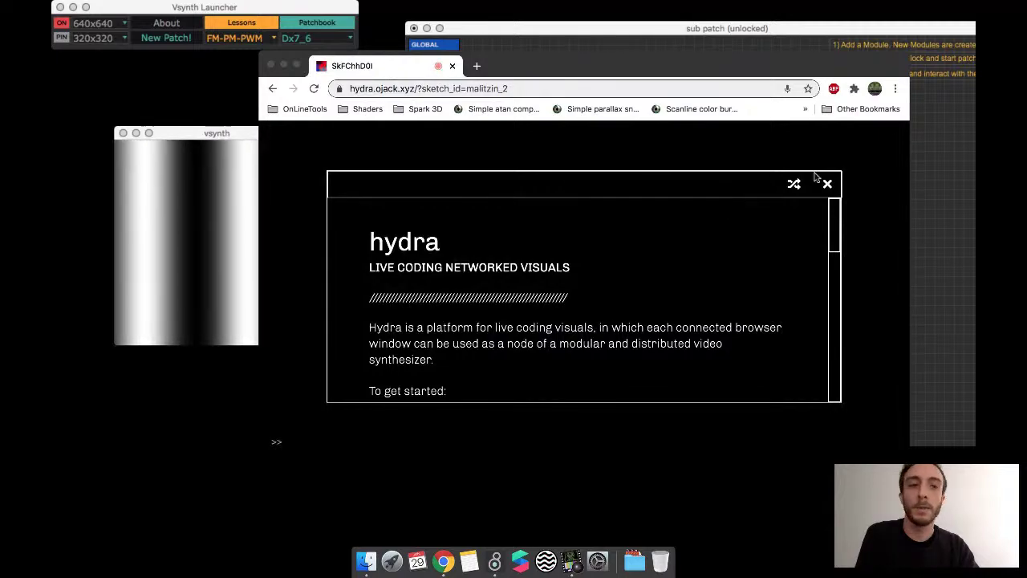
- Close Hydra's introduction and load random example sketches until one by Ritchse starting with an osc() call is shown
click(827, 185)
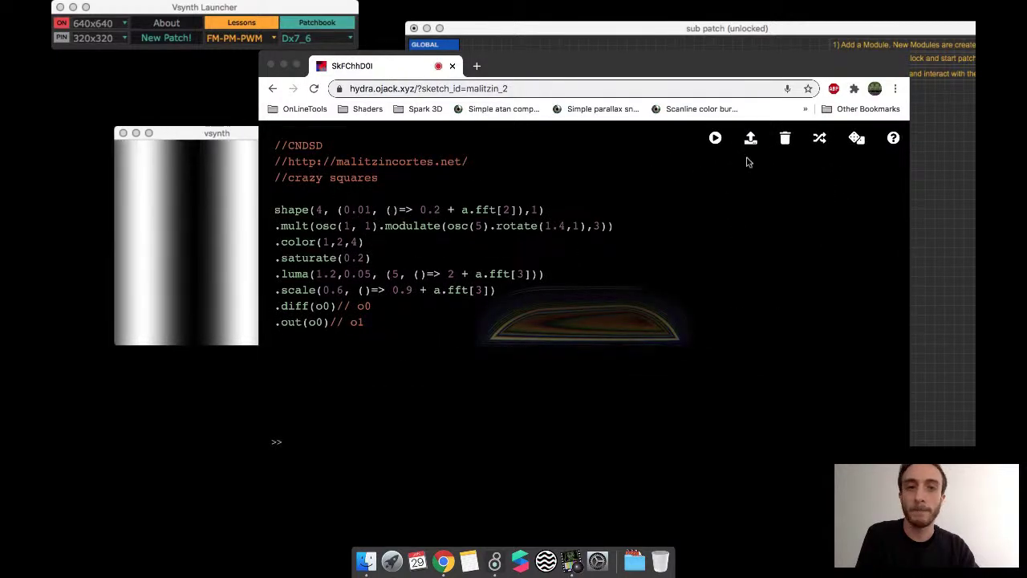
click(819, 139)
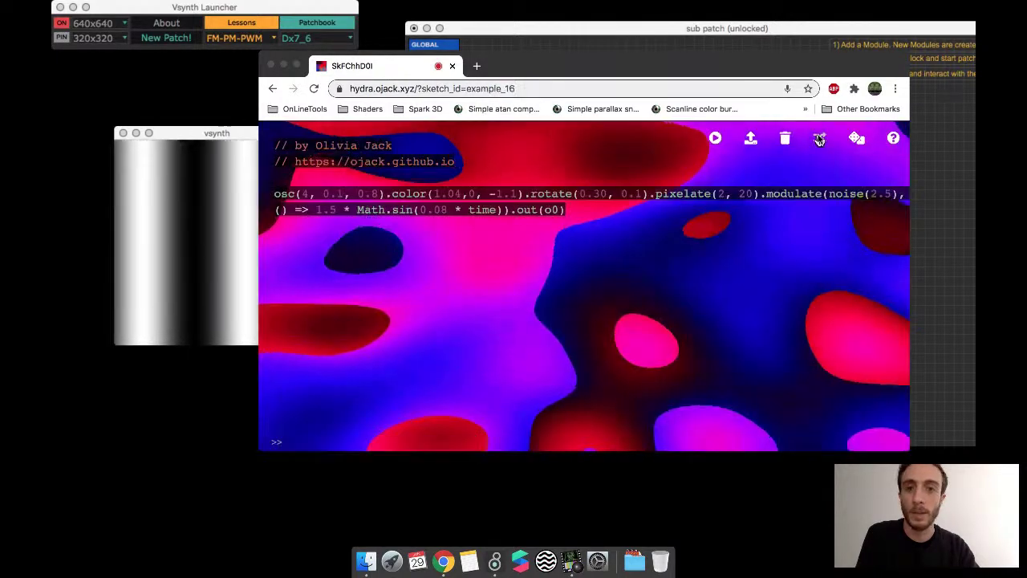
click(820, 139)
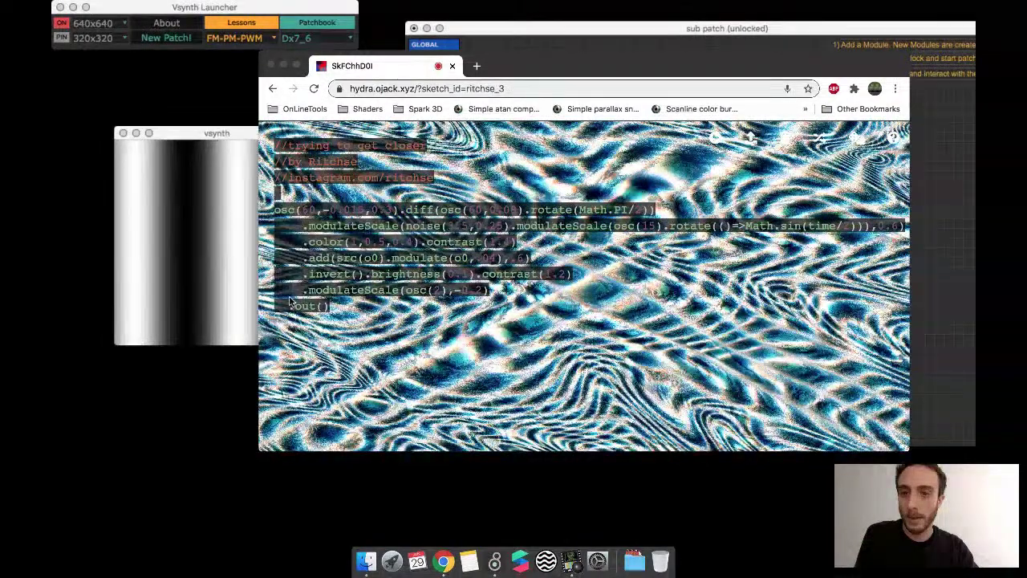
- Reduce the Hydra sketch code to osc(6).out() and run it
drag(290, 300, 403, 211)
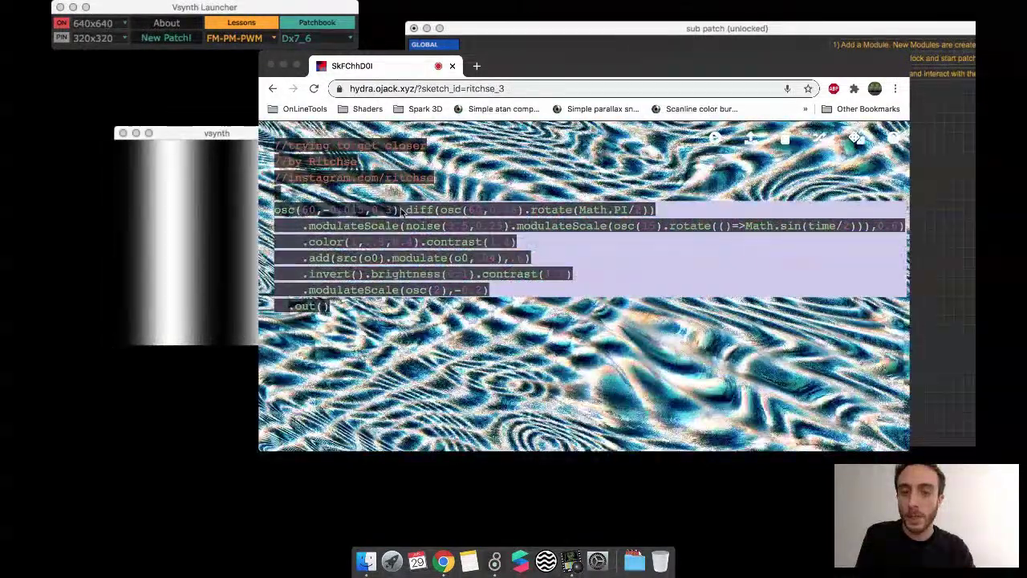
key(BackSpace)
key(ctrl+shift+Return)
key(Delete)
key(Delete)
key(BackSpace)
key(BackSpace)
key(BackSpace)
key(BackSpace)
key(BackSpace)
key(BackSpace)
key(BackSpace)
key(BackSpace)
key(BackSpace)
key(BackSpace)
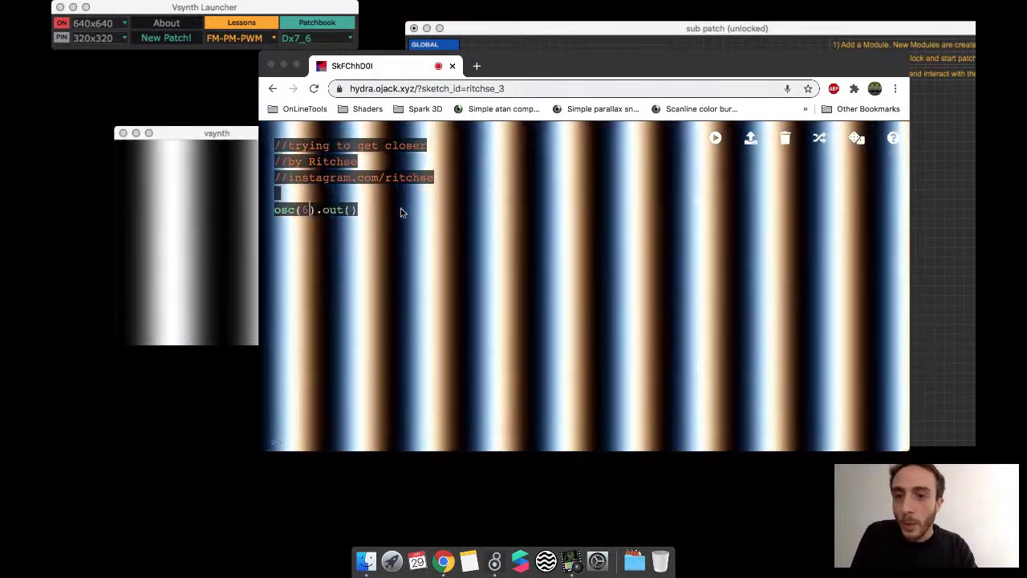
key(ctrl+shift+Return)
- Set the Hydra oscillator's frequency to 12 and run osc(12).out()
key(BackSpace)
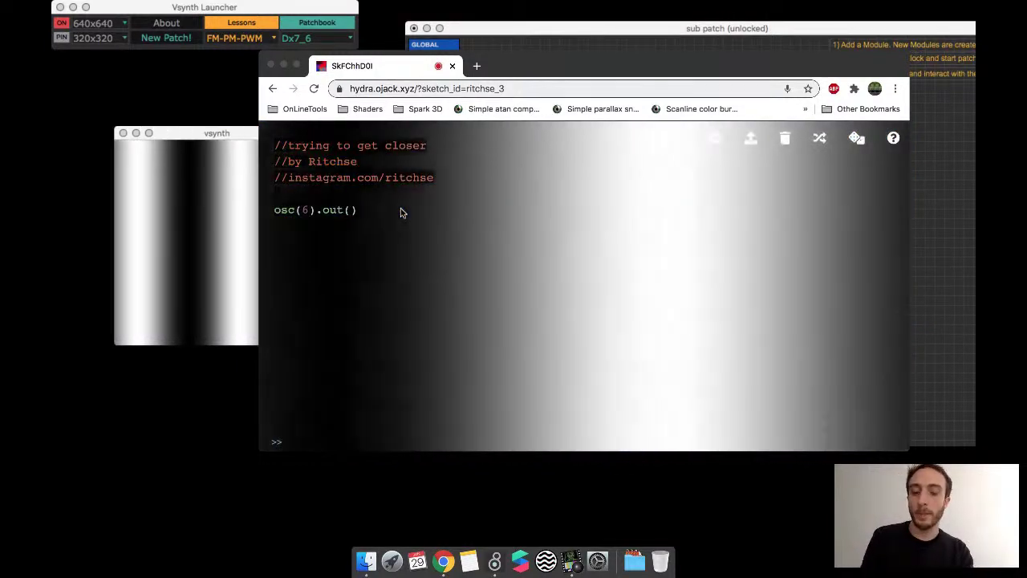
text(1)
key(ctrl+shift+Return)
text(2)
key(ctrl+shift+Return)
key(ctrl+shift+Return)
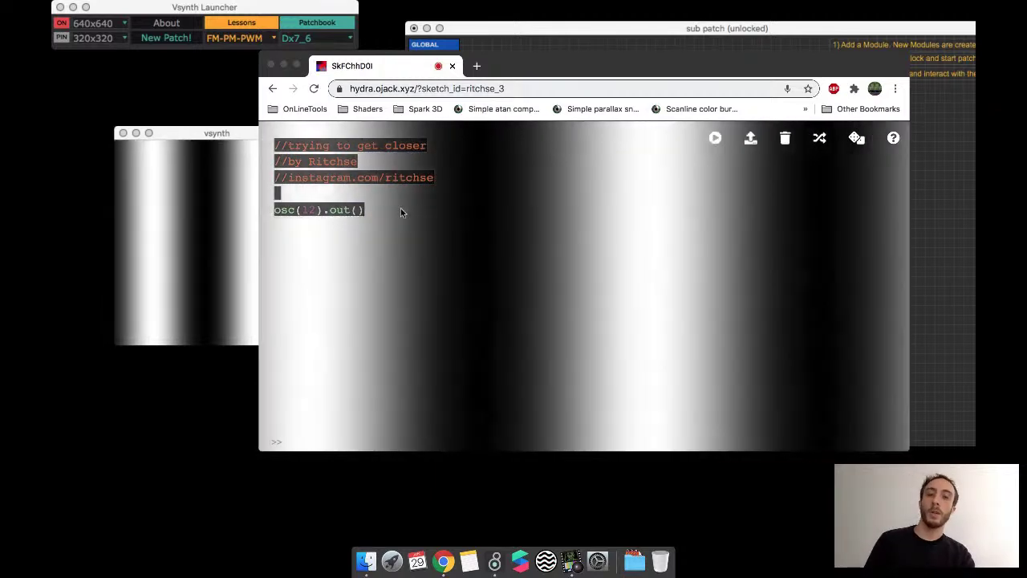
key(ctrl+shift+Return)
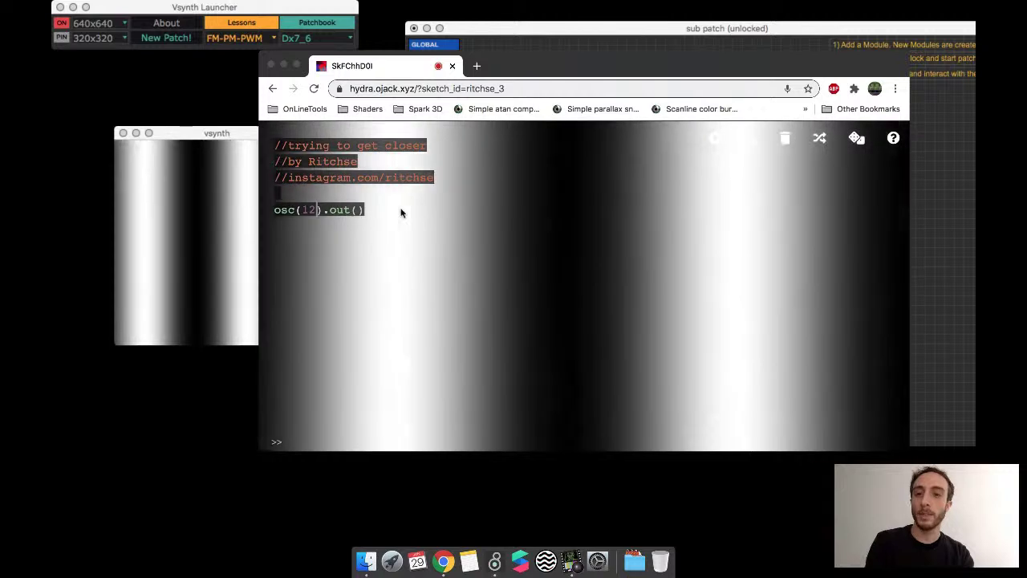
- Add -1 as the oscillator's second argument and run osc(12, -1).out()
key(Down)
key(Right)
key(Right)
key(Right)
key(Right)
key(Right)
key(Right)
text(, -1)
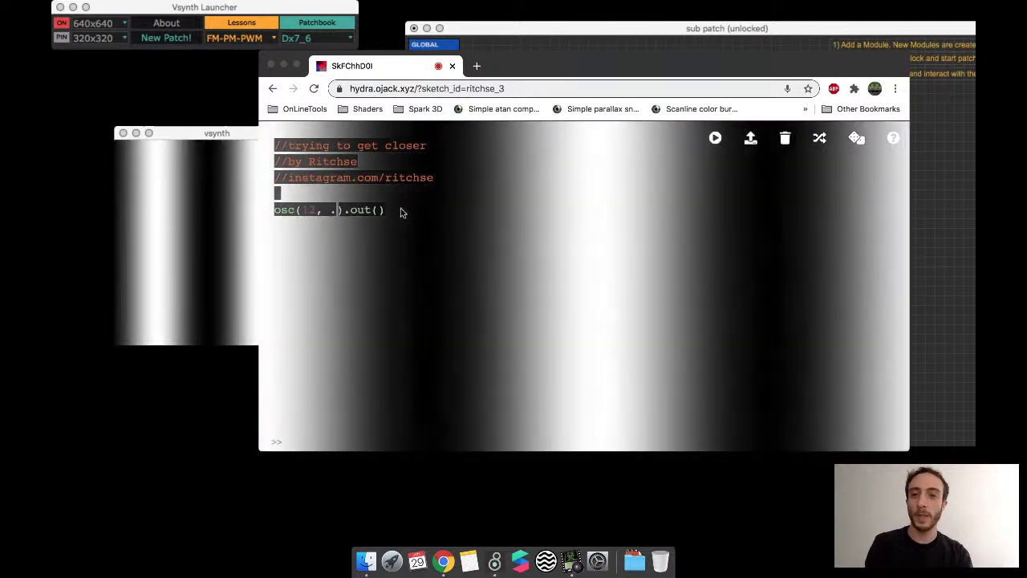
key(ctrl+shift+Return)
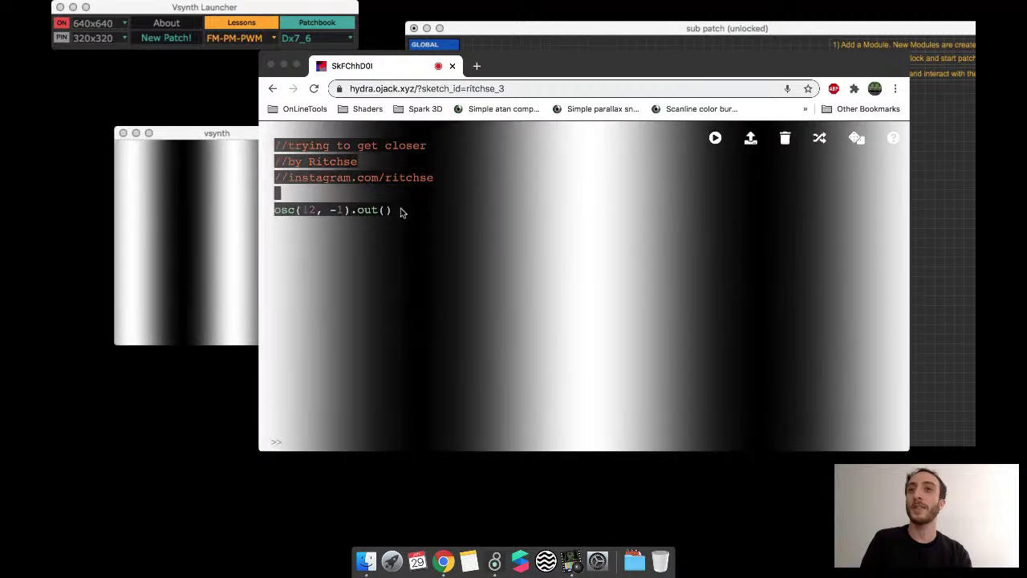
- Examine the scrolling direction of the running osc(12, -1) sketch beside the vsynth output, and close the Hydra tab
key(ctrl+shift+Return)
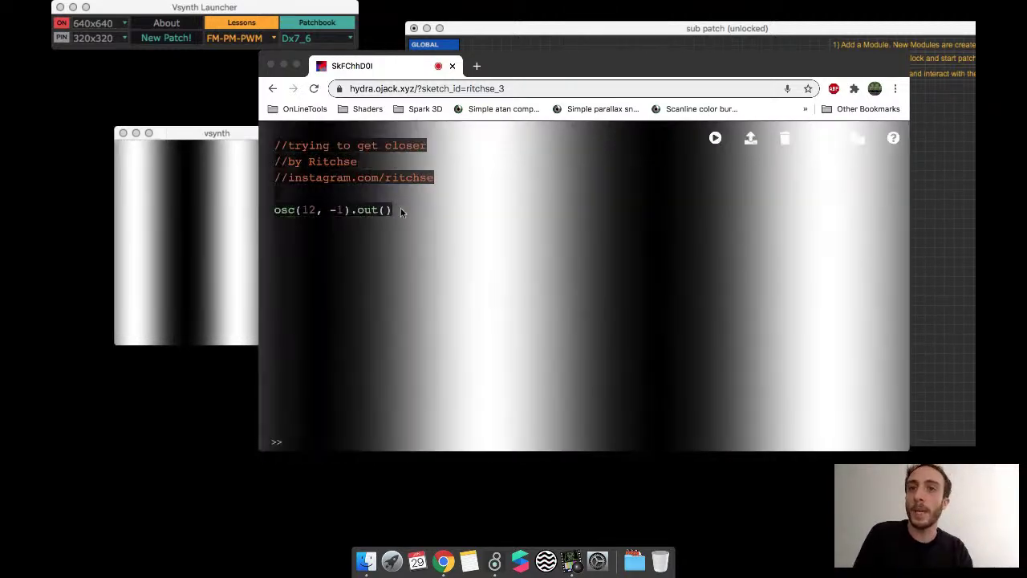
key(ctrl+shift+Return)
key(ctrl+shift+Return)
key(ctrl+shift+Return)
key(ctrl+shift+Return)
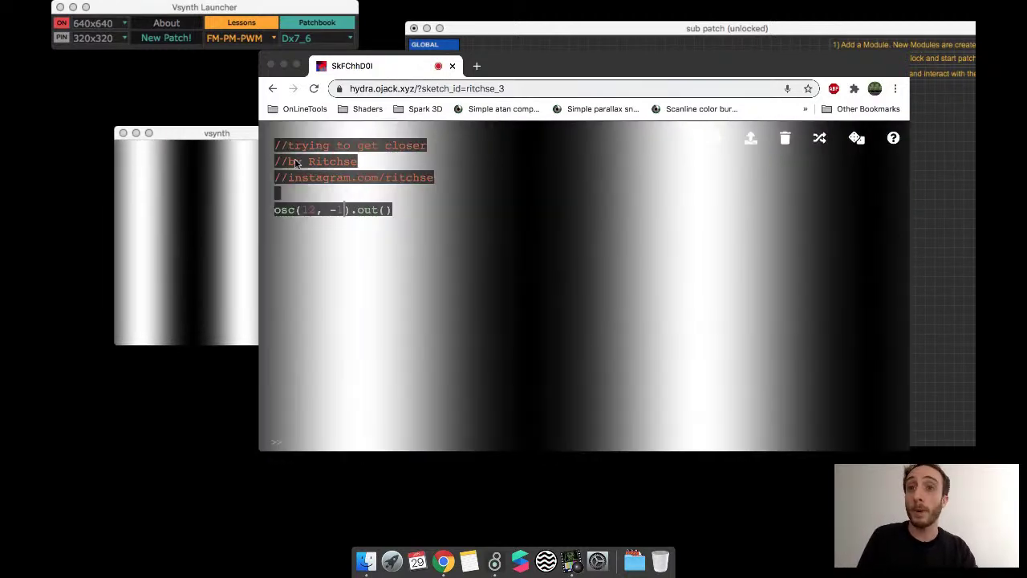
key(ctrl+shift+Return)
key(ctrl+shift+Return)
key(ctrl+shift+Return)
key(ctrl+shift+Return)
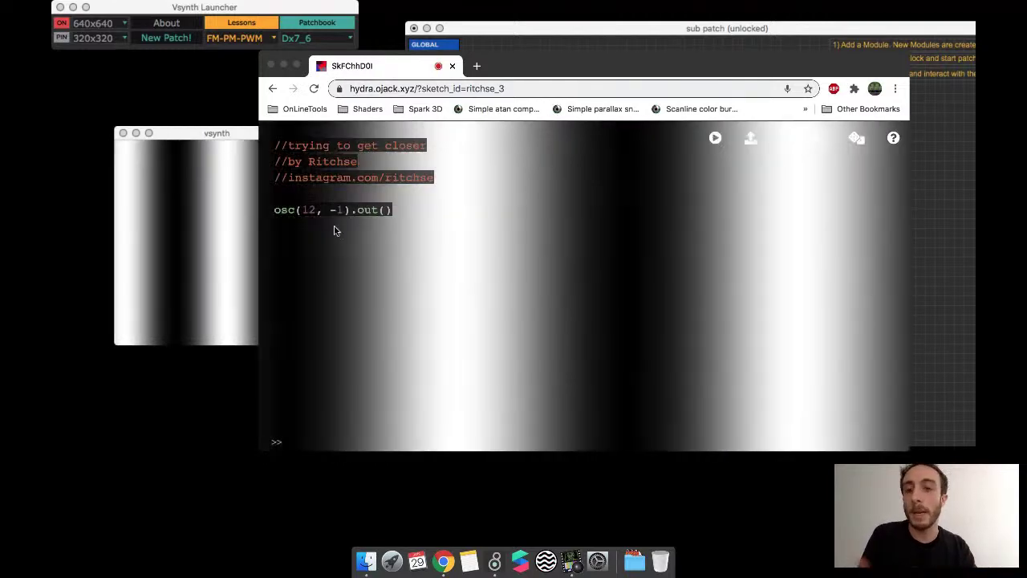
key(ctrl+shift+Return)
key(ctrl+shift+Return)
key(ctrl+shift+Return)
key(ctrl+shift+Return)
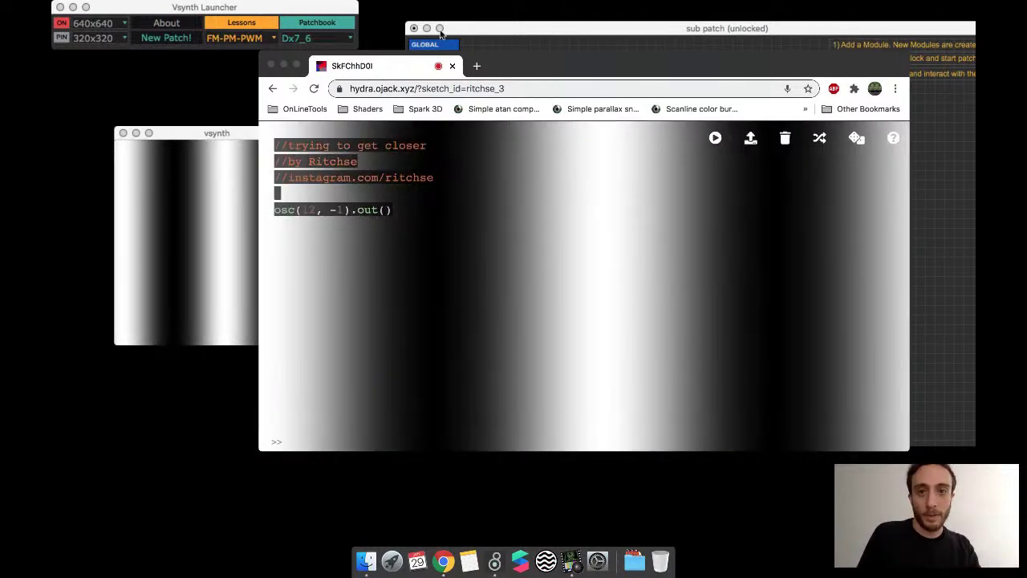
key(ctrl+shift+Return)
key(ctrl+shift+Return)
key(ctrl+shift+Return)
key(ctrl+shift+Return)
key(ctrl+shift+Return)
key(ctrl+shift+Return)
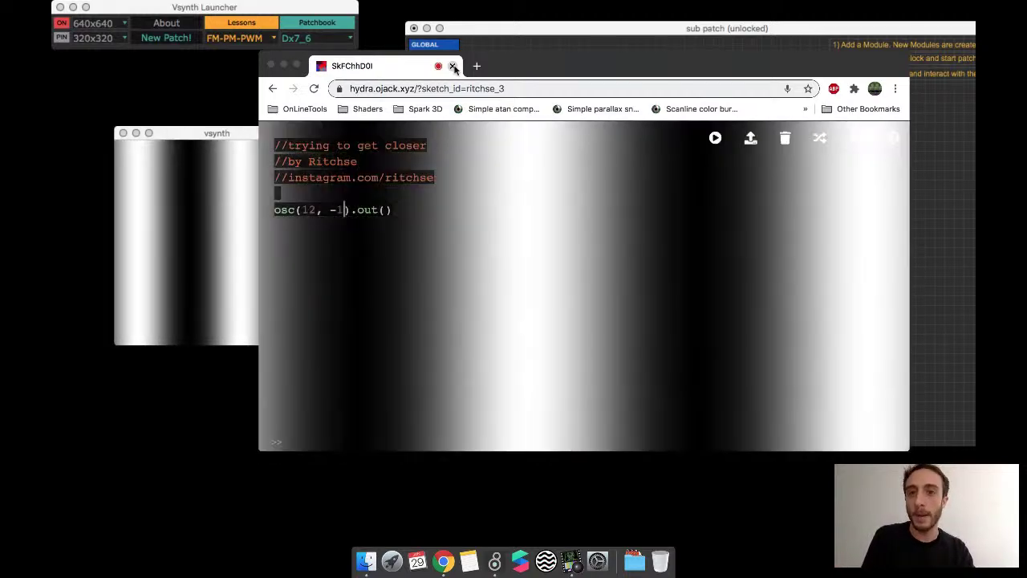
key(ctrl+shift+Return)
click(454, 67)
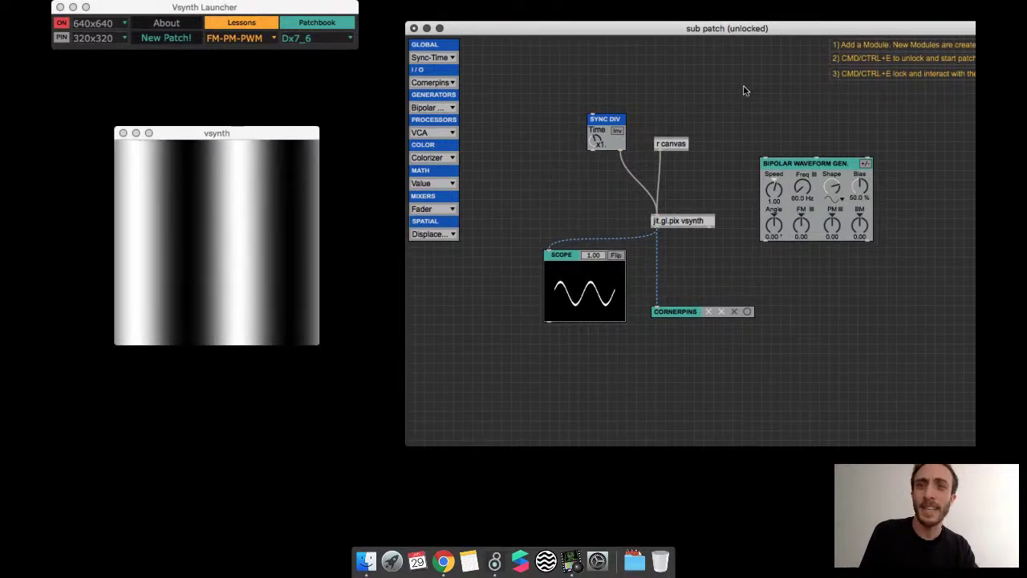
- Move the Bipolar Waveform Generator up slightly, and delete the Sync-Time, r canvas, jit.gl.pix vsynth and Scope objects
drag(797, 187, 787, 153)
drag(538, 88, 681, 283)
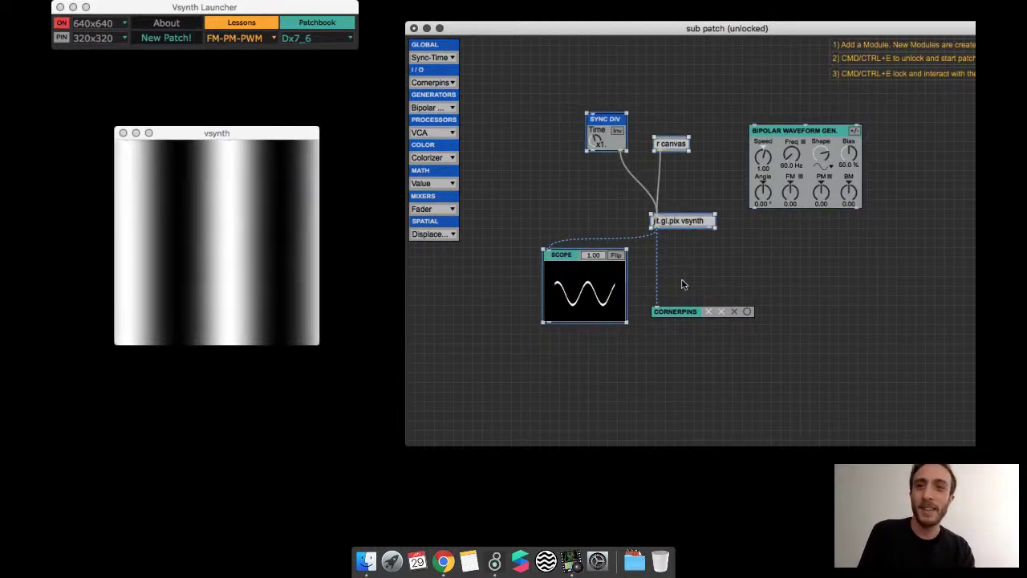
key(BackSpace)
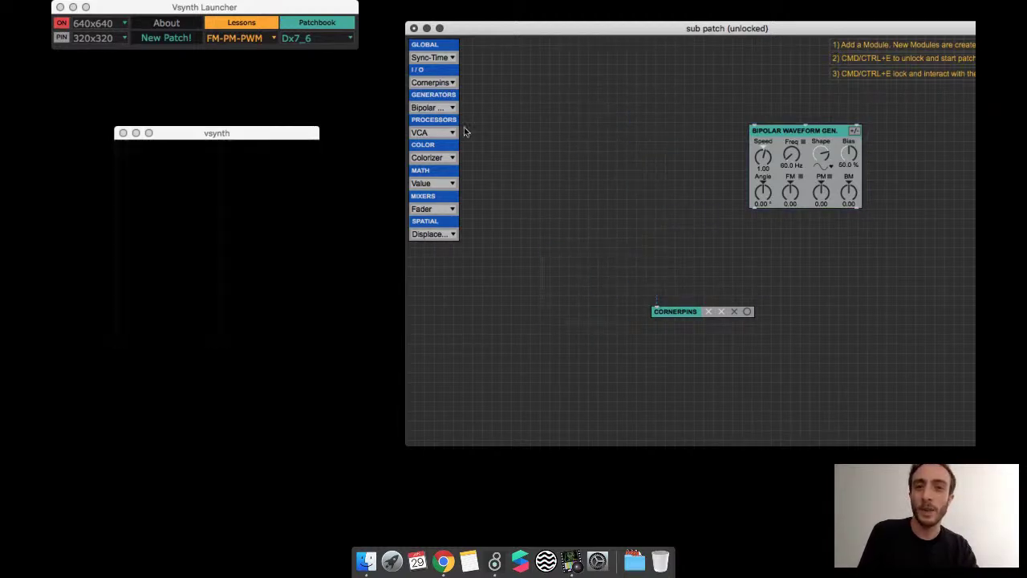
- Add a WFG module to the sub patch and place it above and beside the Bipolar Waveform Generator
click(450, 107)
click(449, 128)
drag(477, 71, 566, 71)
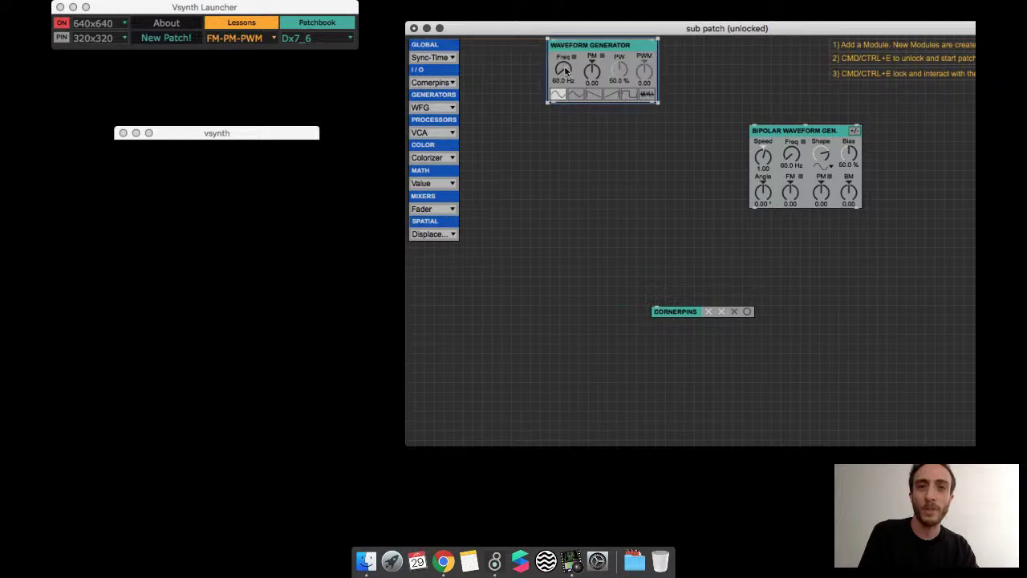
- Add a WFG 2 module to the sub patch and place it below the first Waveform Generator
click(452, 107)
click(448, 129)
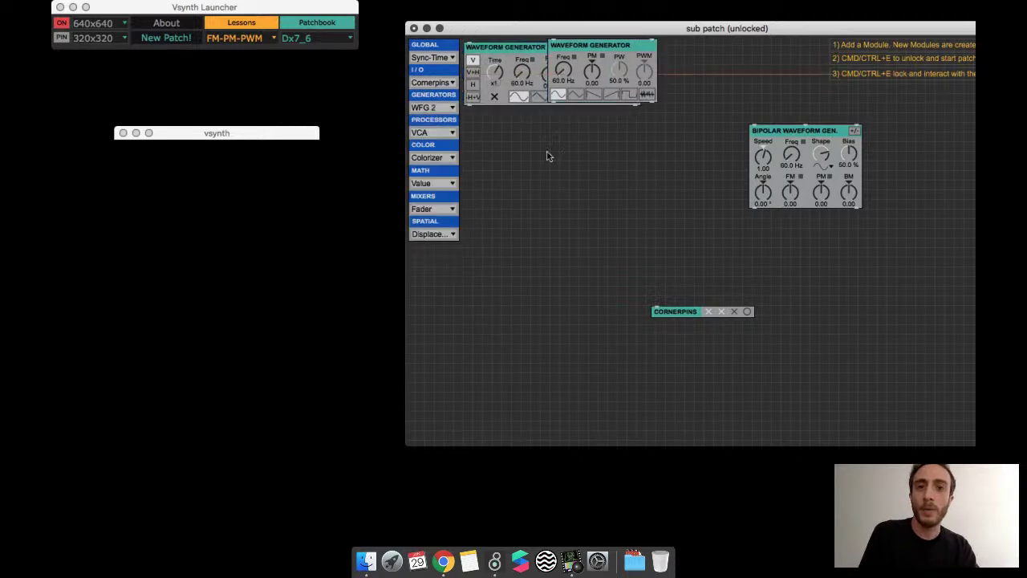
drag(495, 74, 560, 192)
right_click(560, 193)
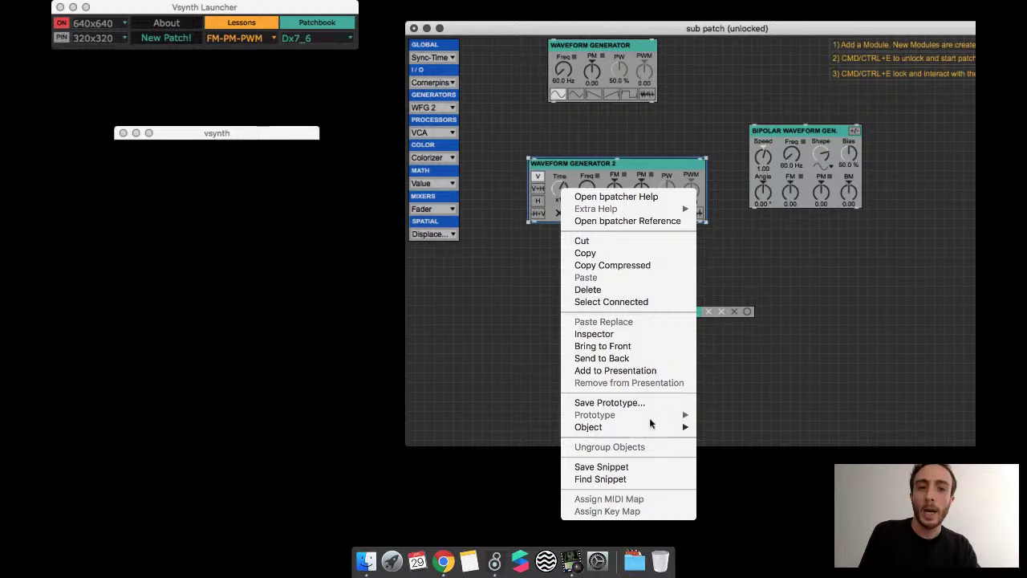
mouse_move(660, 426)
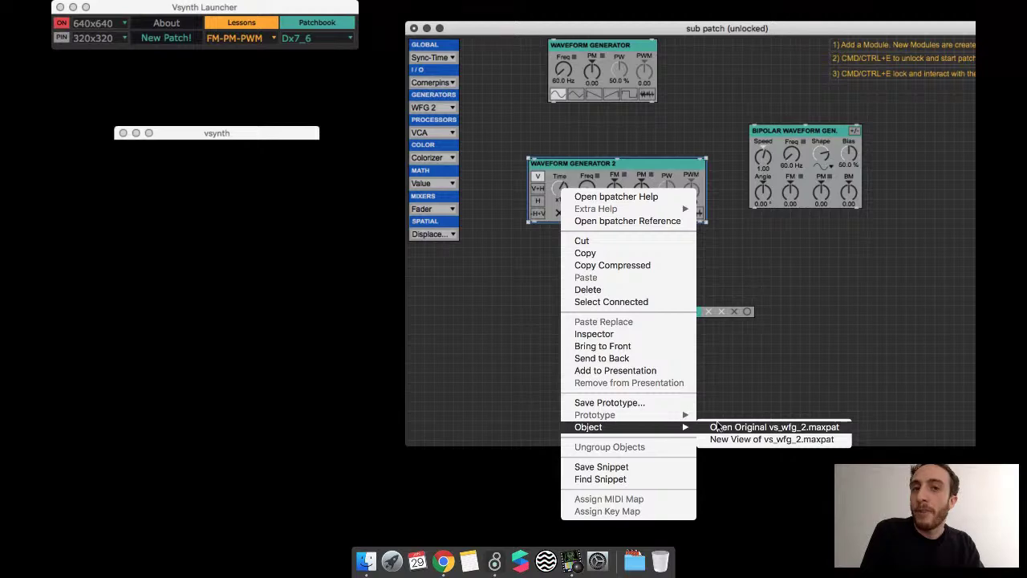
click(787, 279)
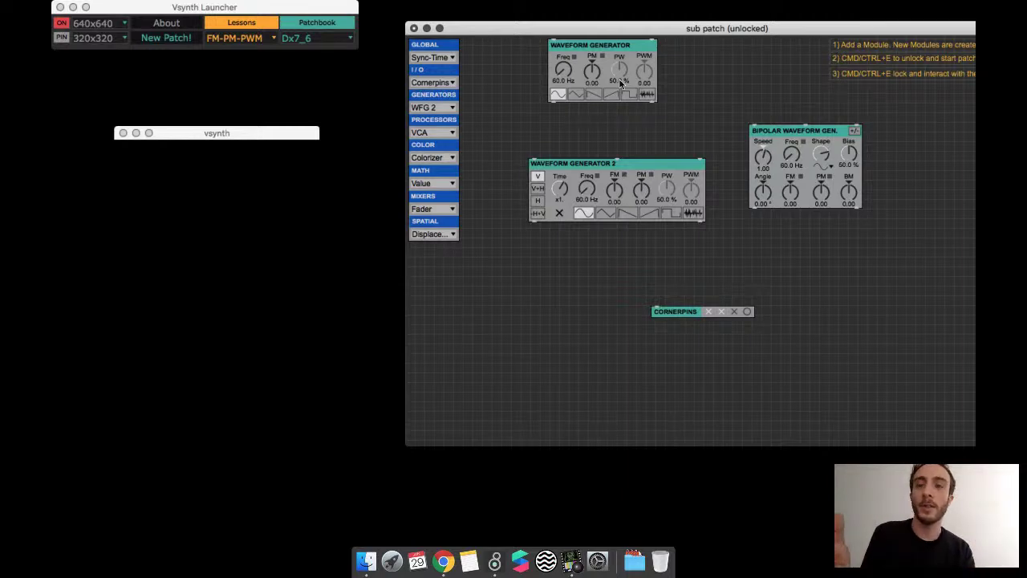
key(super+space)
text(5*)
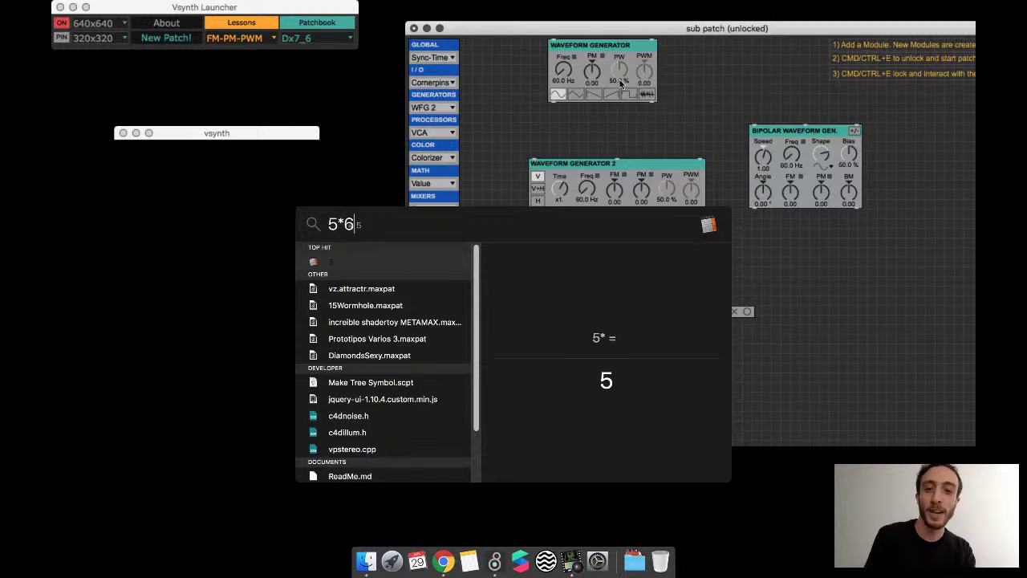
key(Escape)
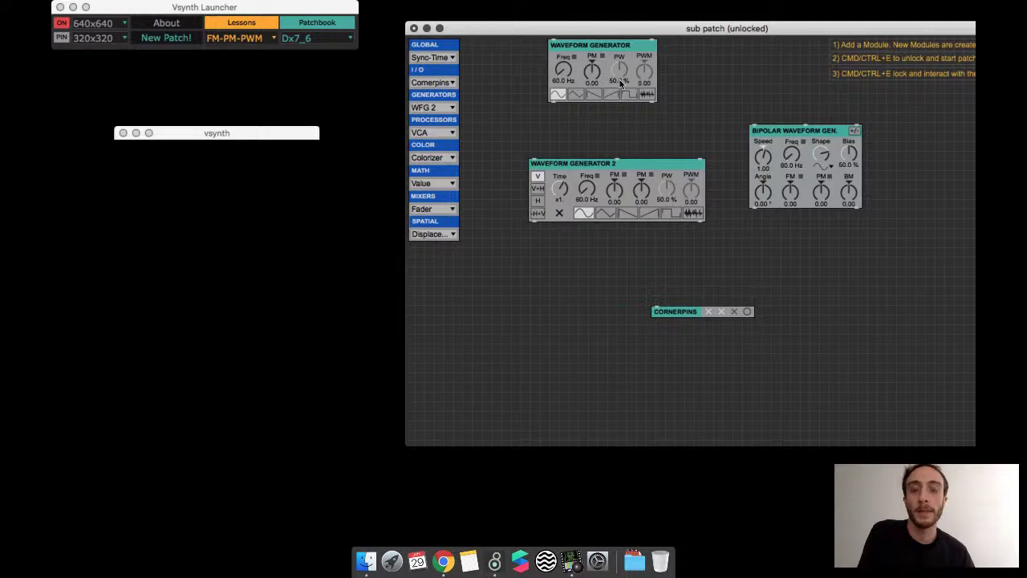
- Open the original vs_wfg_2.maxpat of the Waveform Generator 2 module and enlarge its window
right_click(607, 163)
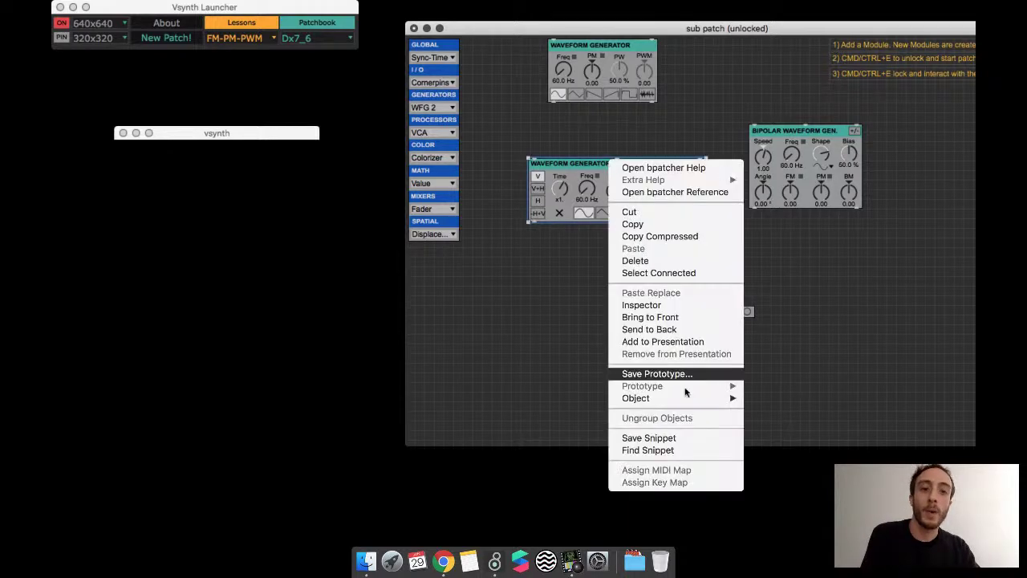
click(757, 398)
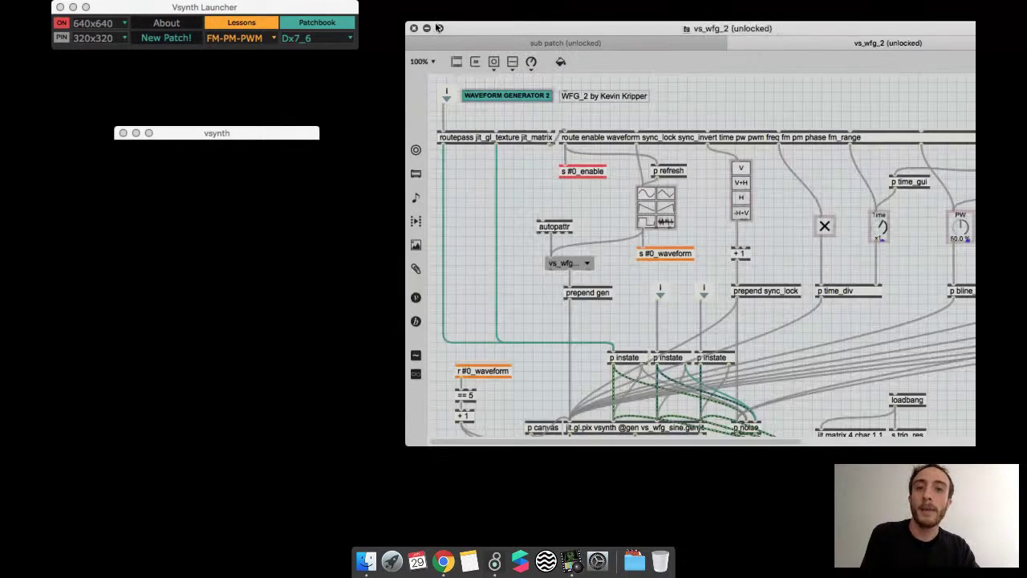
click(438, 28)
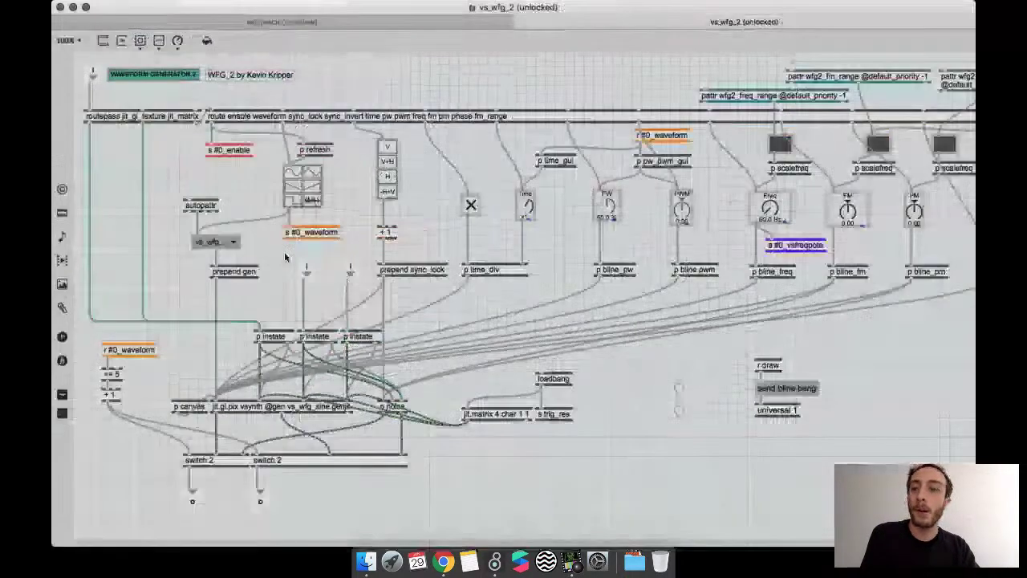
- Inspect the list of genjit waveform files in vs_wfg_2 and choose vs_wfg_sine.genjit
click(229, 241)
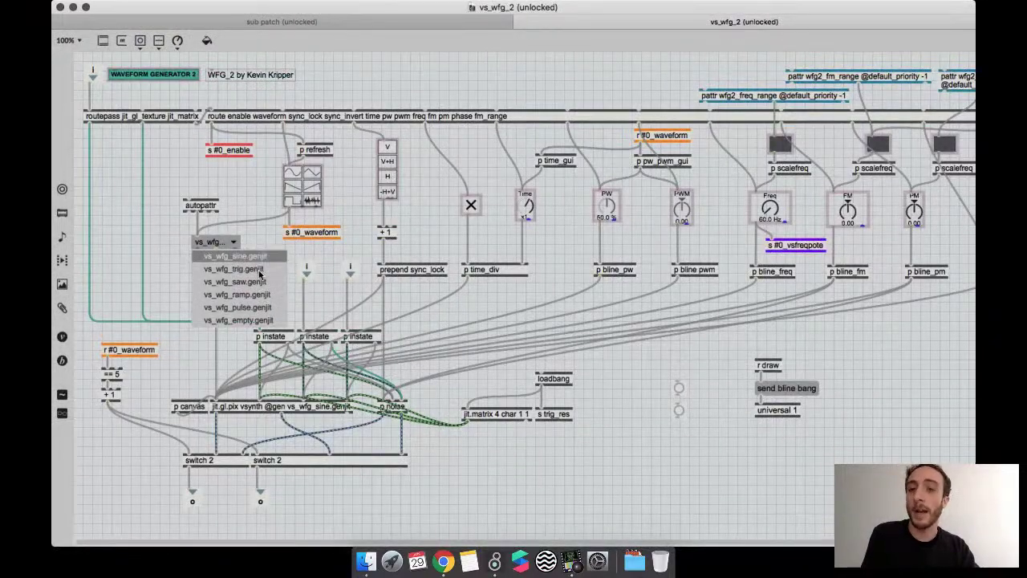
click(256, 239)
key(super+equal)
key(super+equal)
click(201, 244)
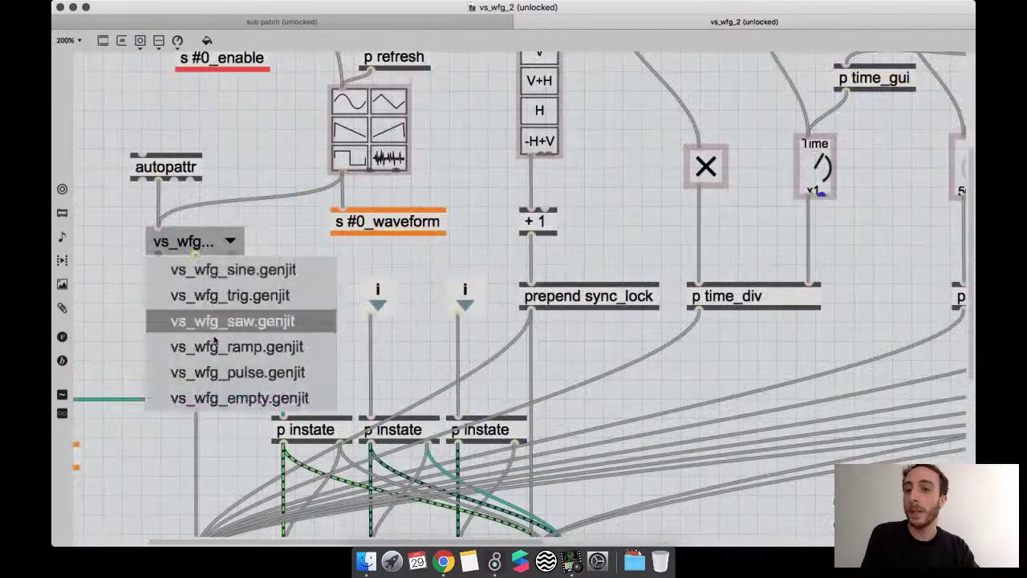
click(216, 270)
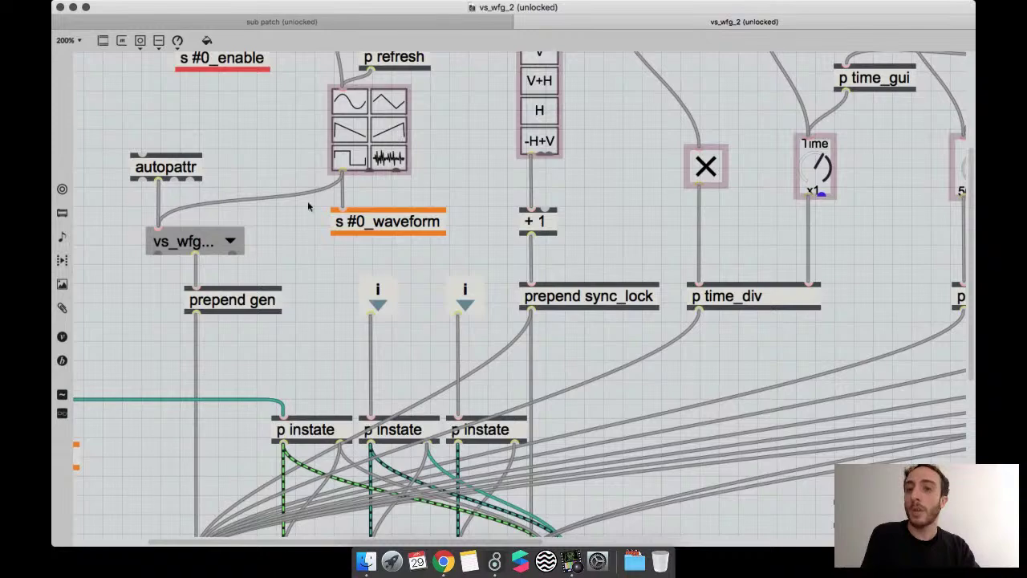
- Examine the wiring from prepend gen to the jit.gl.pix object in vs_wfg_2, and return to the sub patch
scroll(278, 250, down, 5)
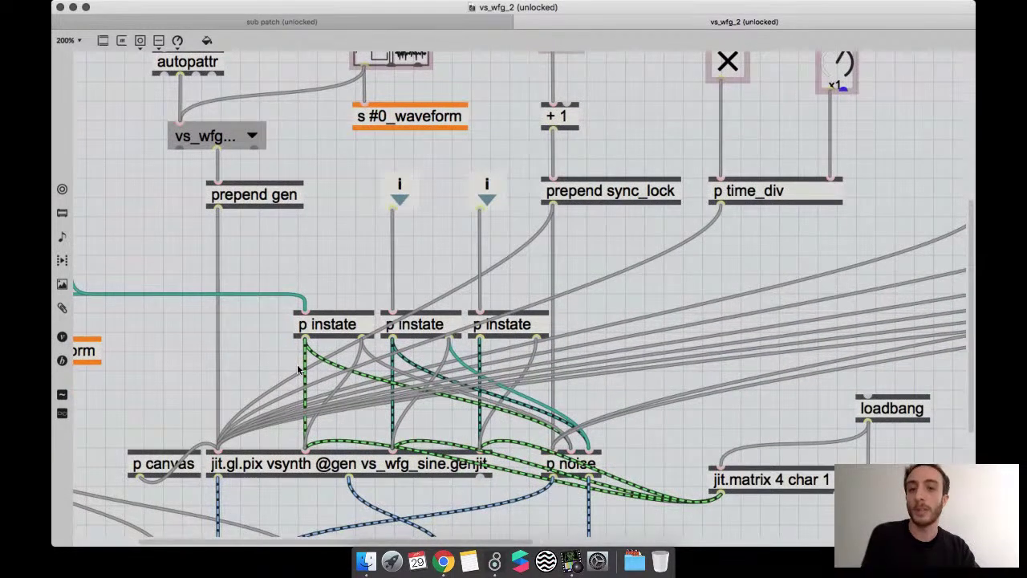
scroll(297, 369, down, 4)
scroll(298, 369, up, 2)
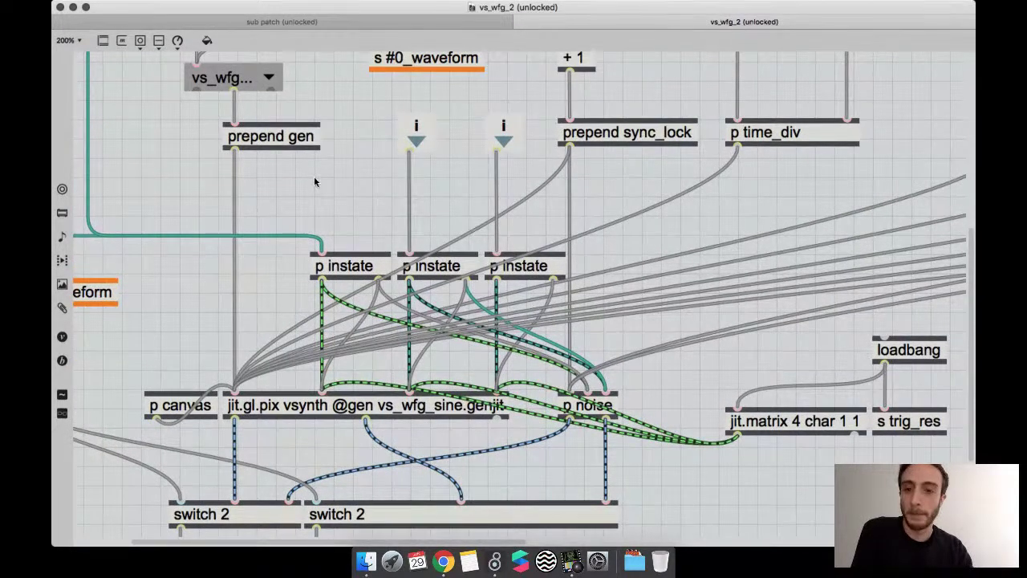
key(super+minus)
key(super+minus)
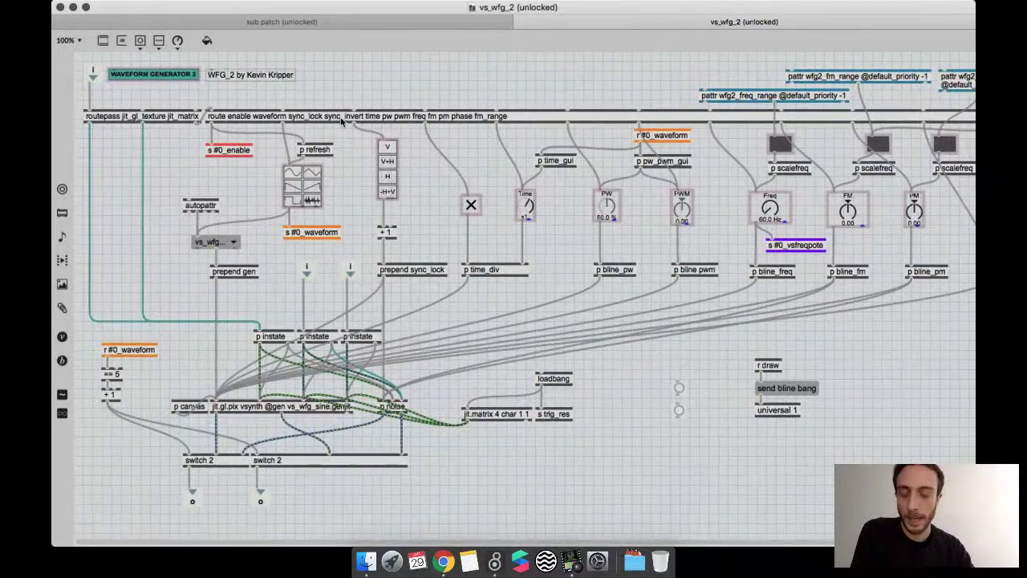
click(519, 20)
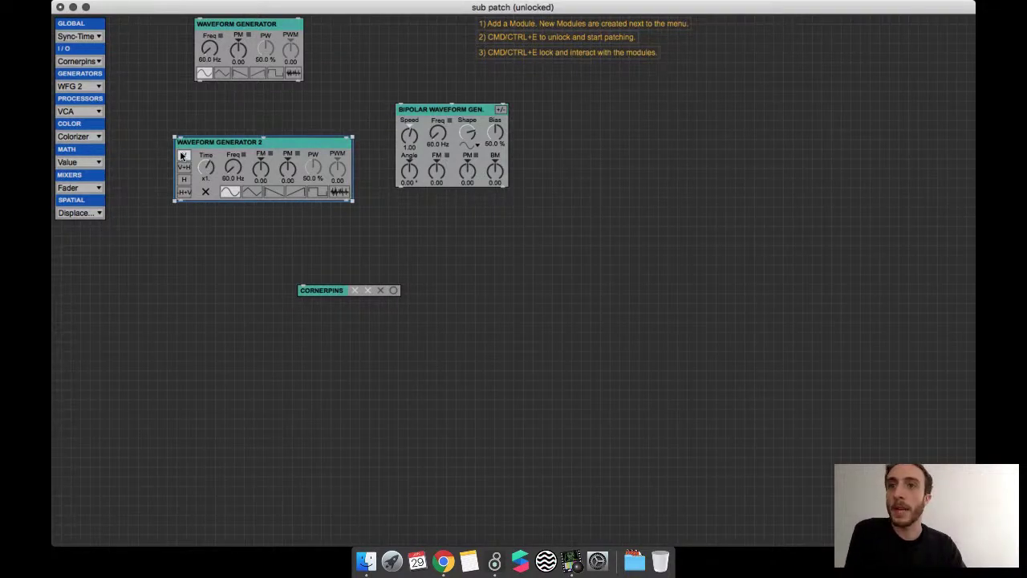
- Add a WFG 3 module beside Cornerpins and move the Bipolar Waveform Generator directly next to it
click(86, 86)
click(90, 119)
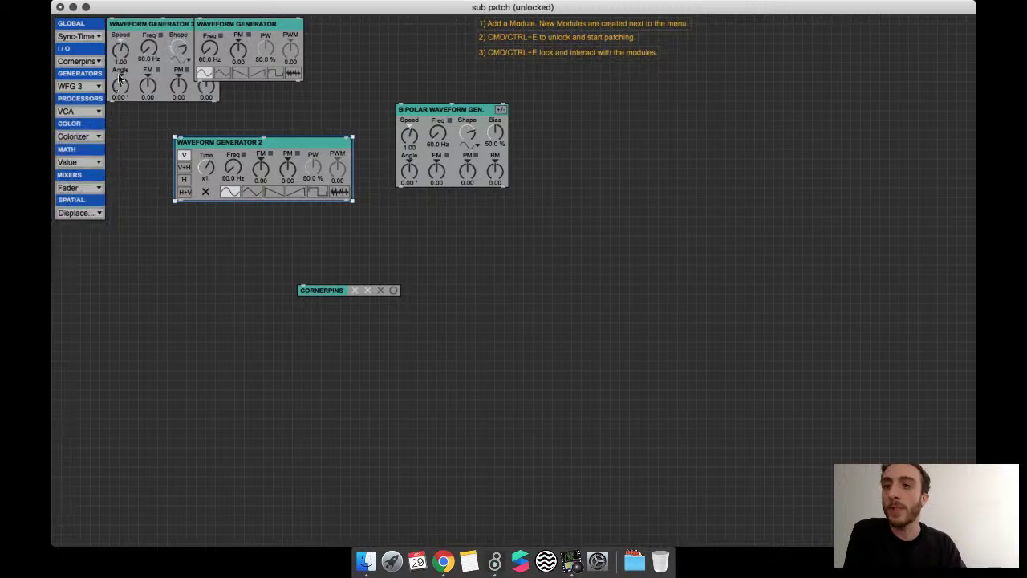
drag(126, 71, 452, 273)
drag(435, 172, 592, 287)
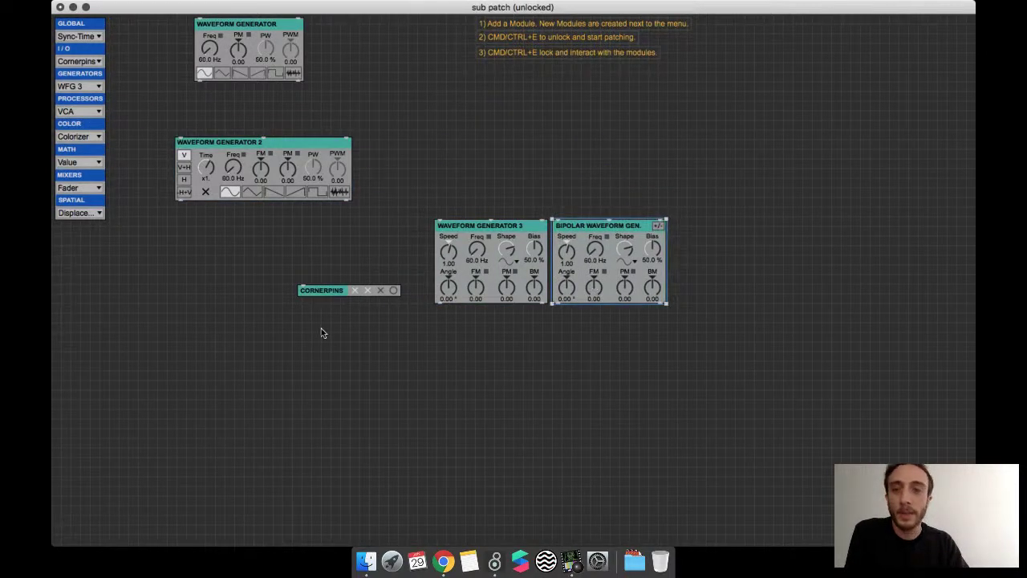
- Move Cornerpins below Waveform Generator 3 and connect the generator's first outlet to the Cornerpins inlet
scroll(515, 322, up, 5)
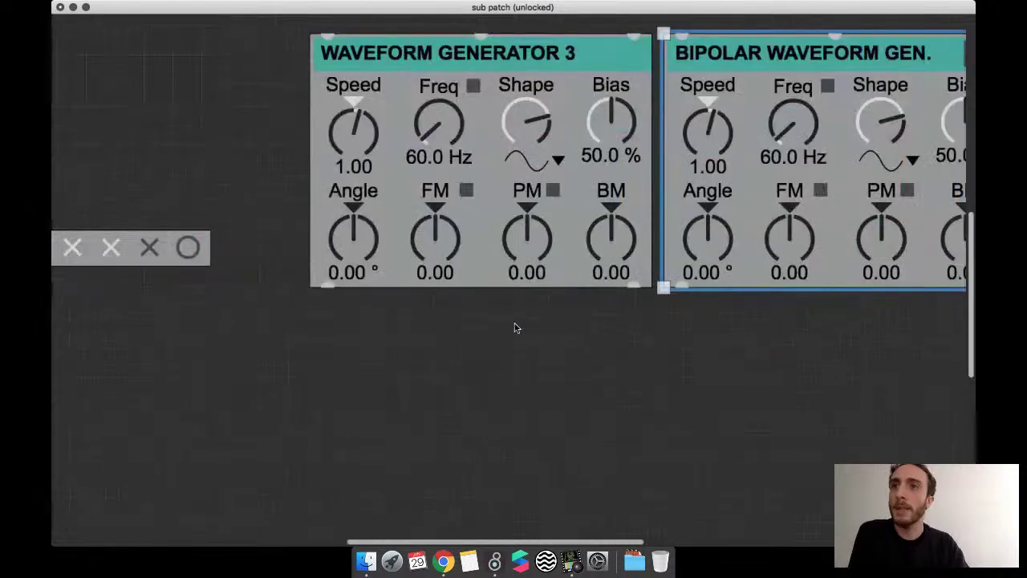
drag(192, 254, 520, 401)
scroll(520, 401, right, 3)
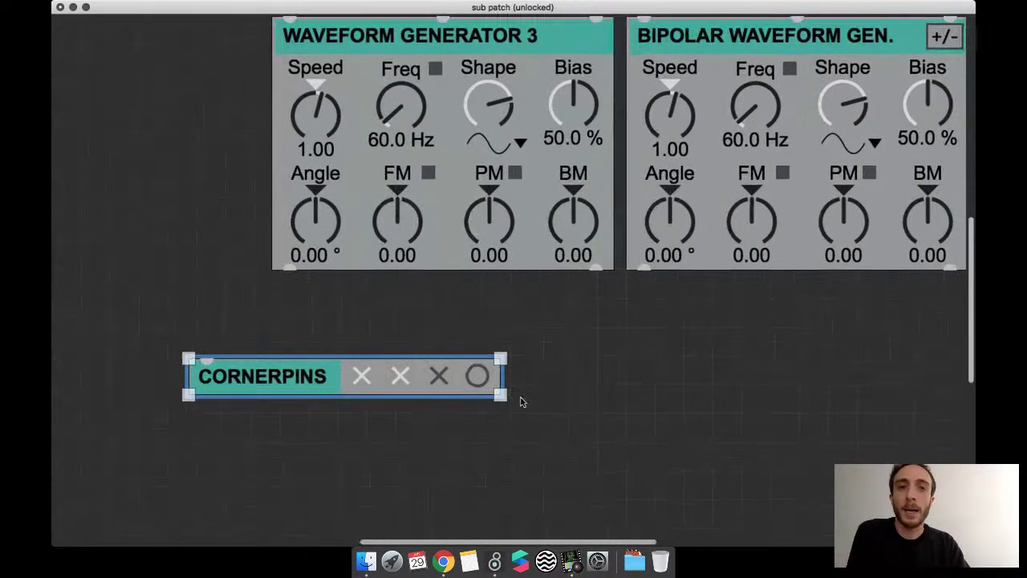
drag(248, 300, 281, 394)
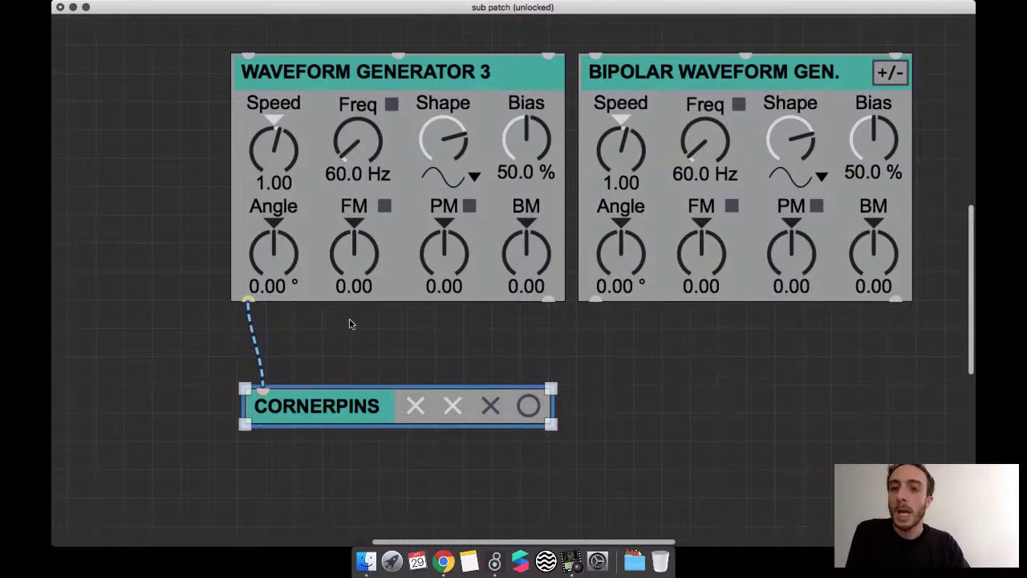
- Arrange the windows so the vsynth output shows over the enlarged sub patch beside the Bipolar Waveform Generator
key(super+minus)
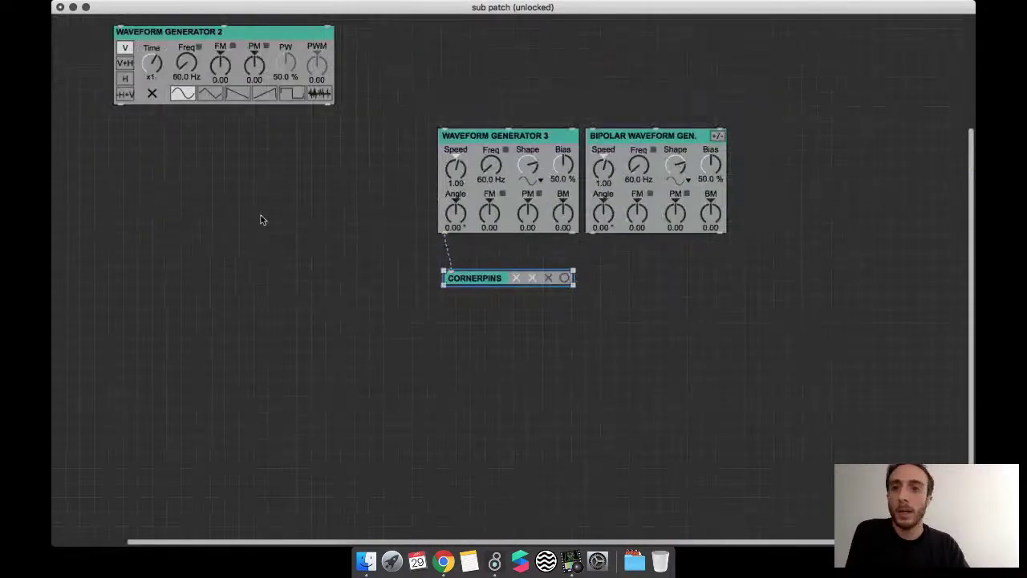
key(ctrl+Up)
click(184, 138)
click(85, 7)
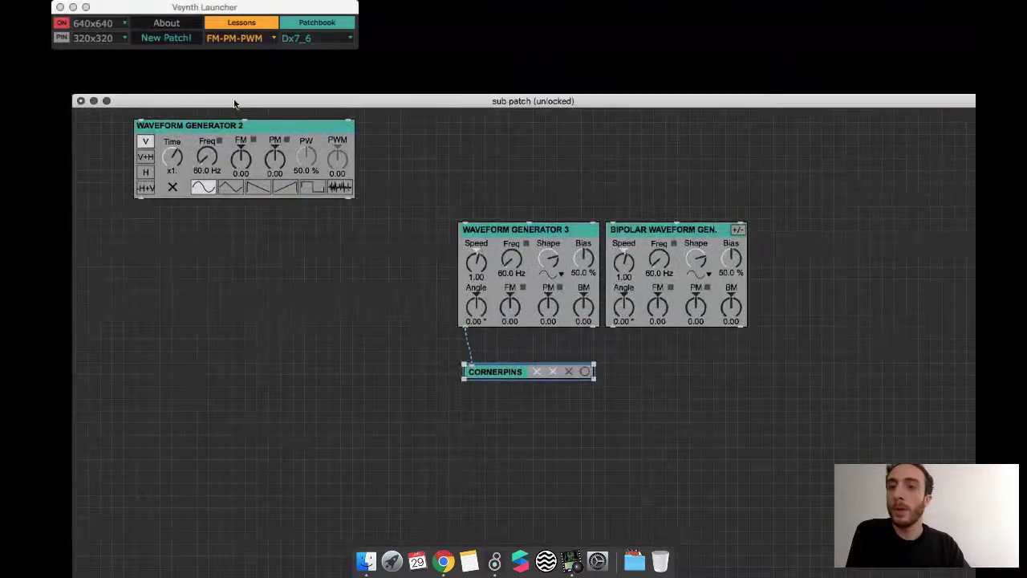
click(108, 102)
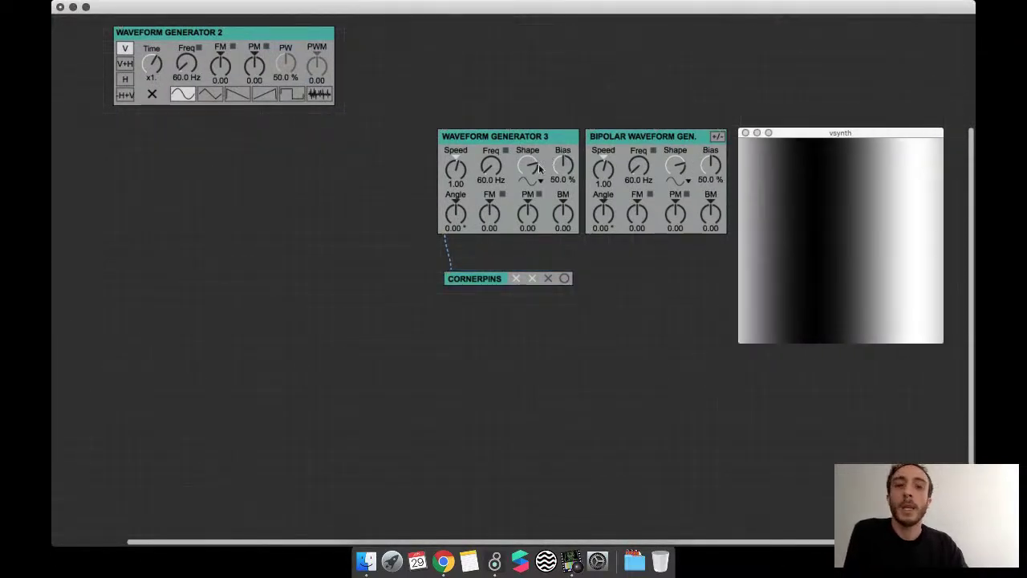
- Set Waveform Generator 3's shape to a square wave and its frequency to 253 Hz
drag(527, 166, 527, 140)
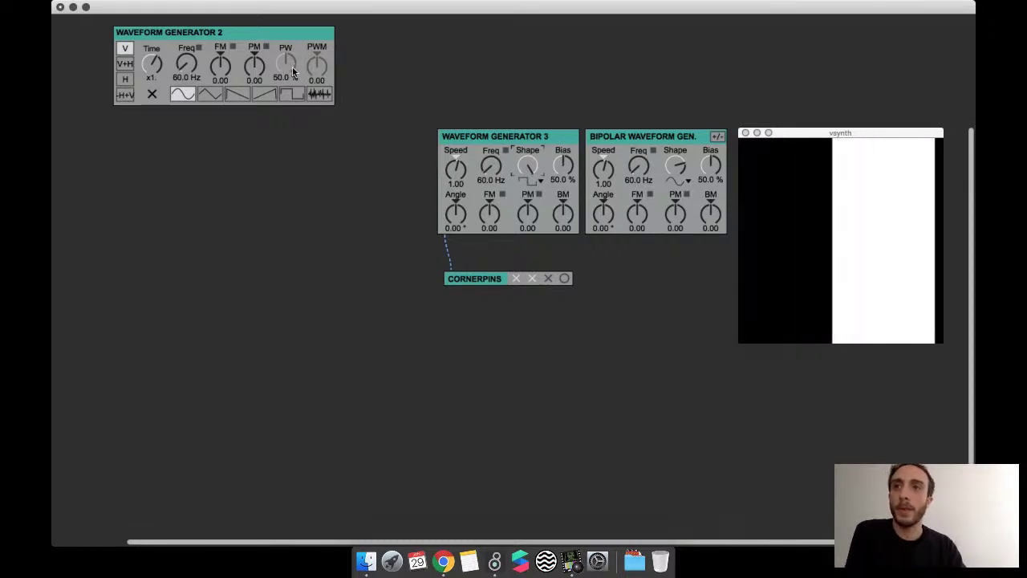
drag(486, 166, 536, 184)
drag(545, 150, 530, 167)
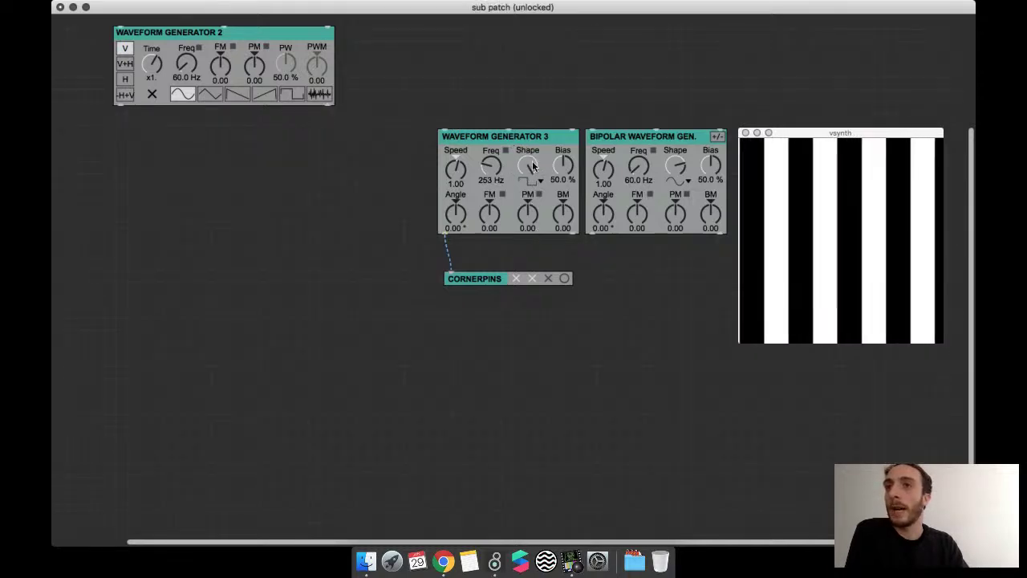
- Open the original vs_wfg_3.maxpat, inspect the waveshaper oscillator inside its jit.gl.pix vsynth object, and close both windows
right_click(531, 165)
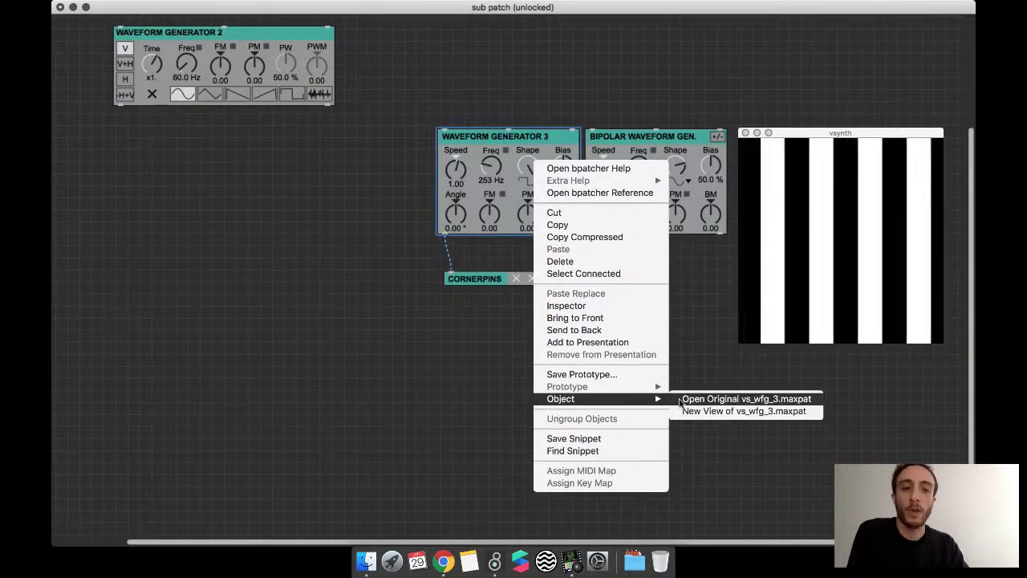
click(681, 399)
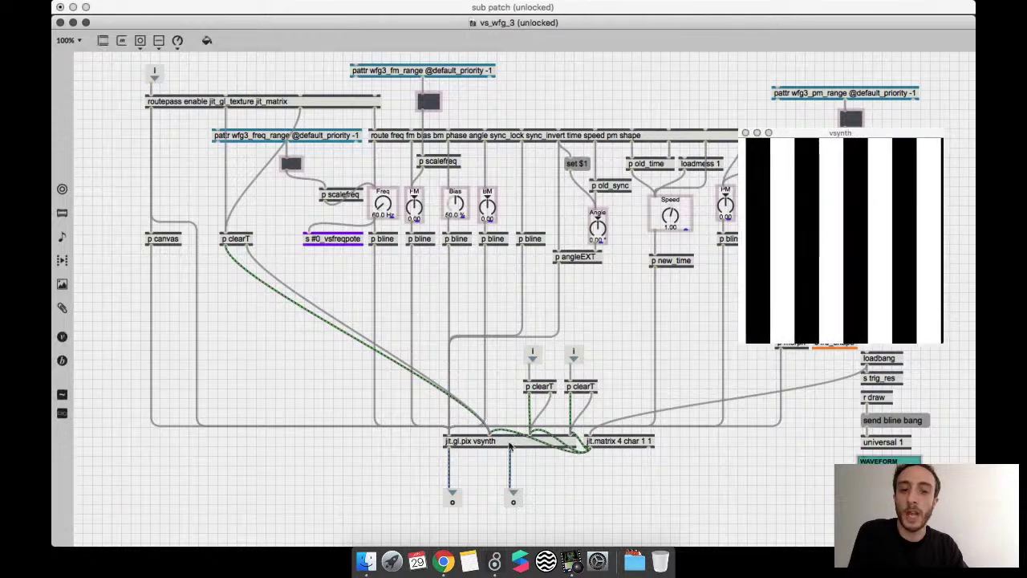
double_click(509, 443)
double_click(484, 68)
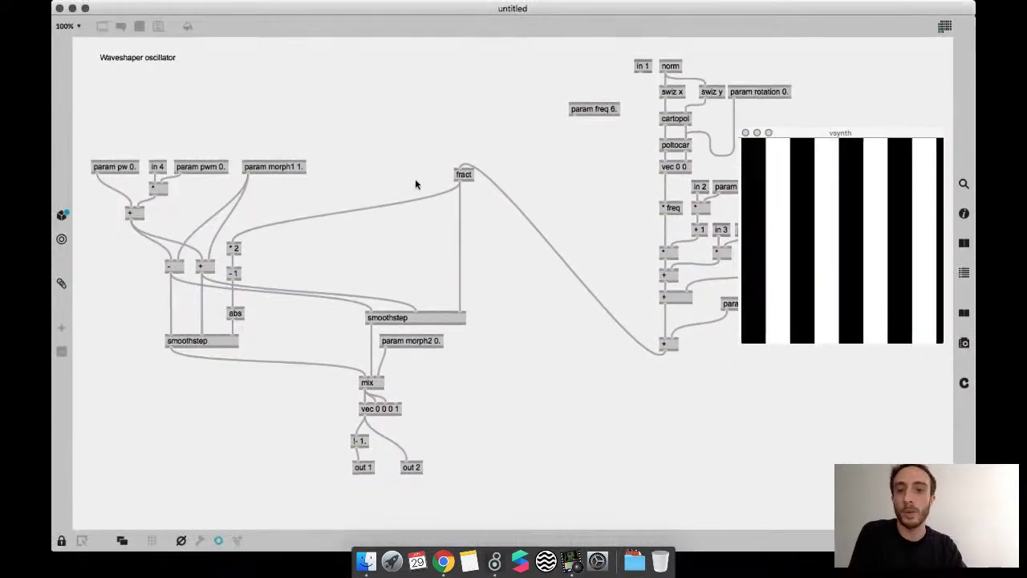
click(59, 9)
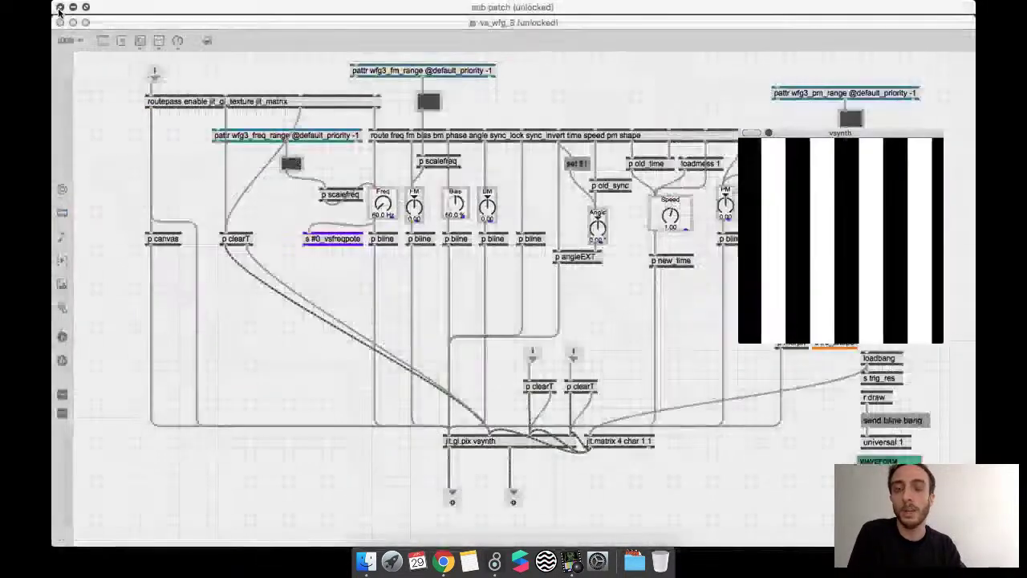
key(super+w)
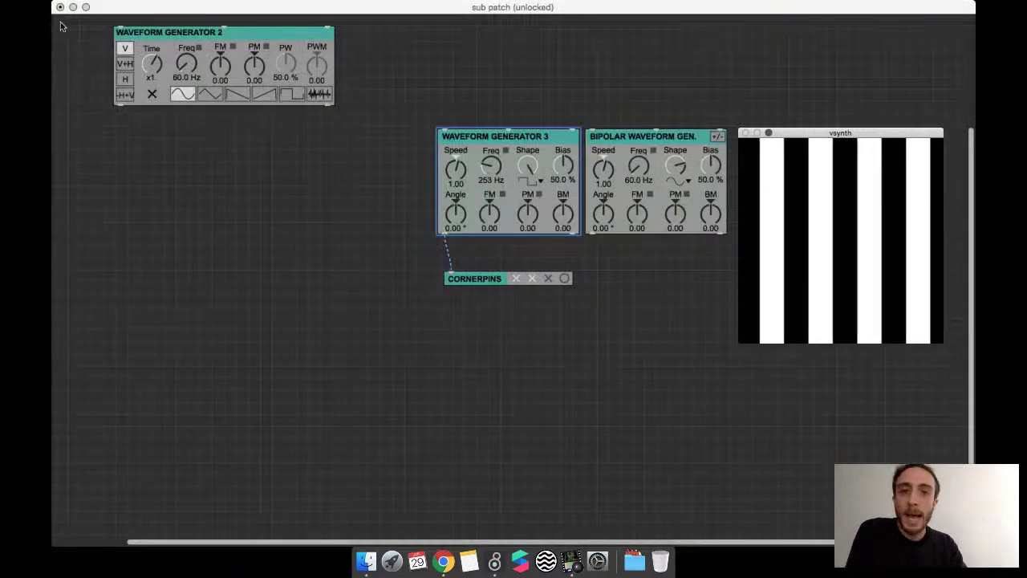
- Move the Cornerpins cable to the Bipolar Waveform Generator's first outlet, set that generator's frequency to 245 Hz, and unlock the patch
click(444, 246)
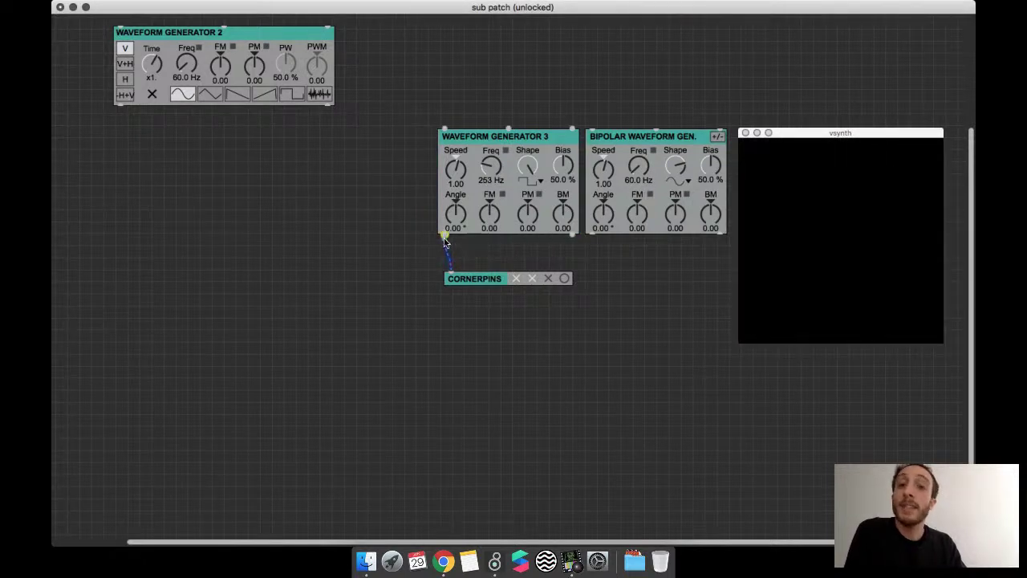
drag(446, 239, 590, 235)
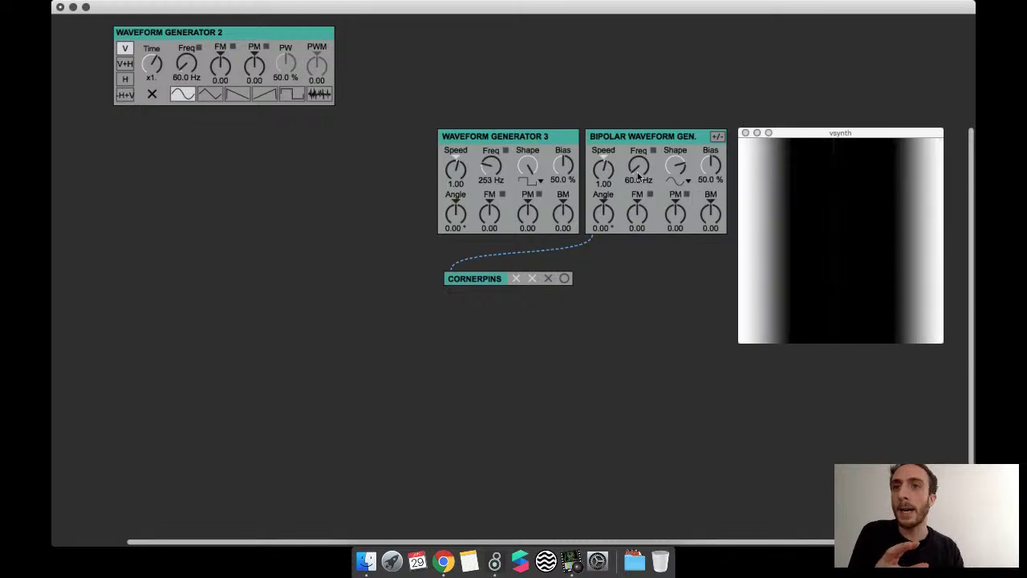
drag(639, 176, 583, 171)
key(super+e)
scroll(284, 172, up, 5)
scroll(284, 172, left, 3)
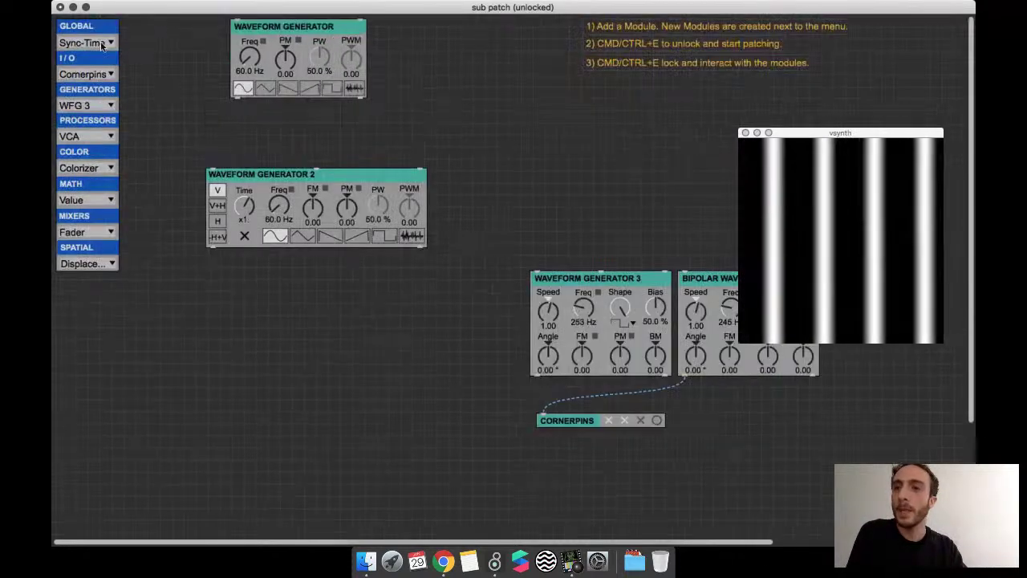
click(87, 42)
click(77, 117)
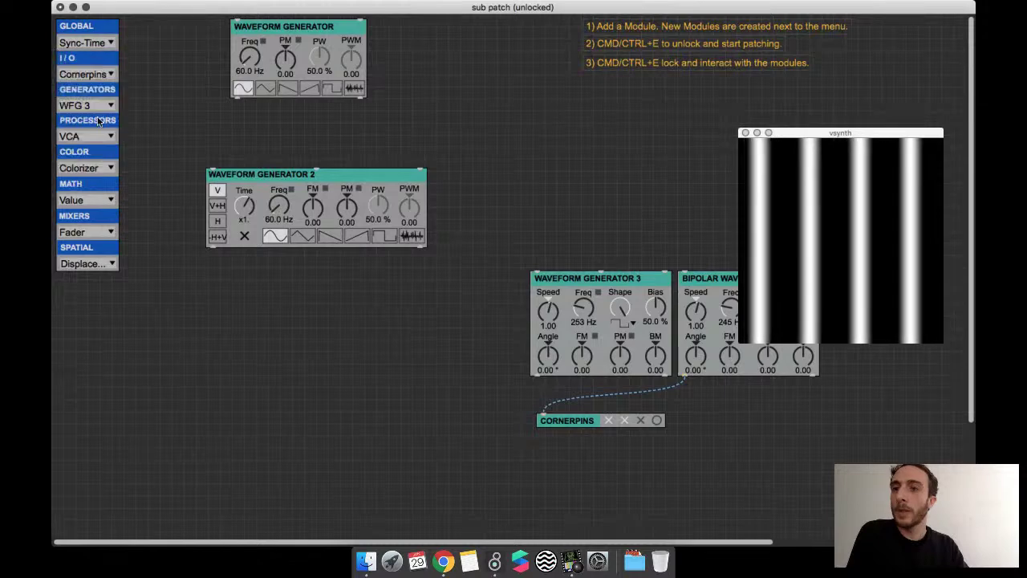
- Place the Scope below the Bipolar Waveform Generator, connect it to the generator's first outlet, and set the generator's frequency to 116 Hz
drag(154, 45, 711, 426)
scroll(708, 431, down, 2)
scroll(707, 431, right, 5)
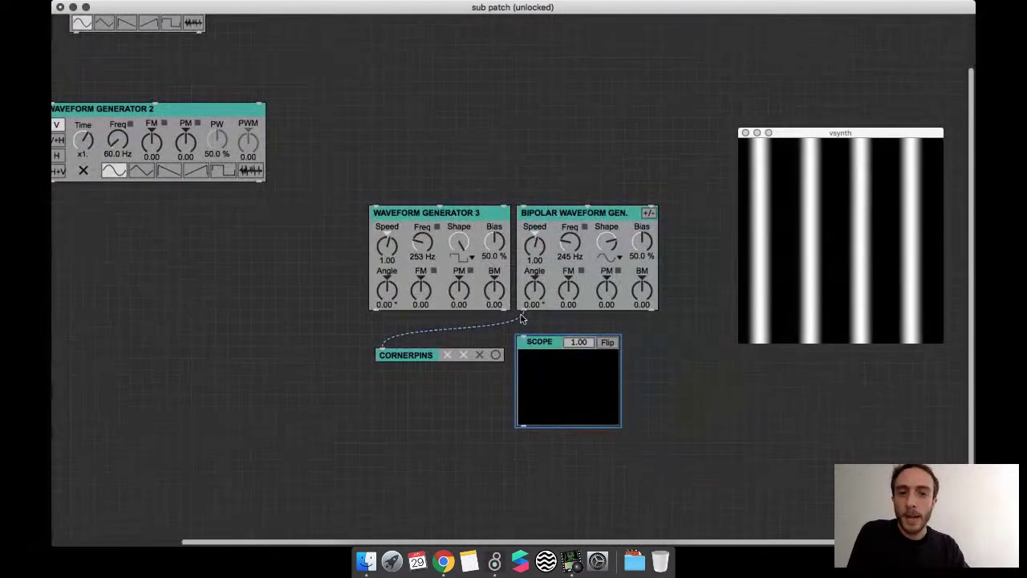
drag(526, 313, 477, 389)
click(675, 341)
drag(567, 243, 566, 273)
key(super+e)
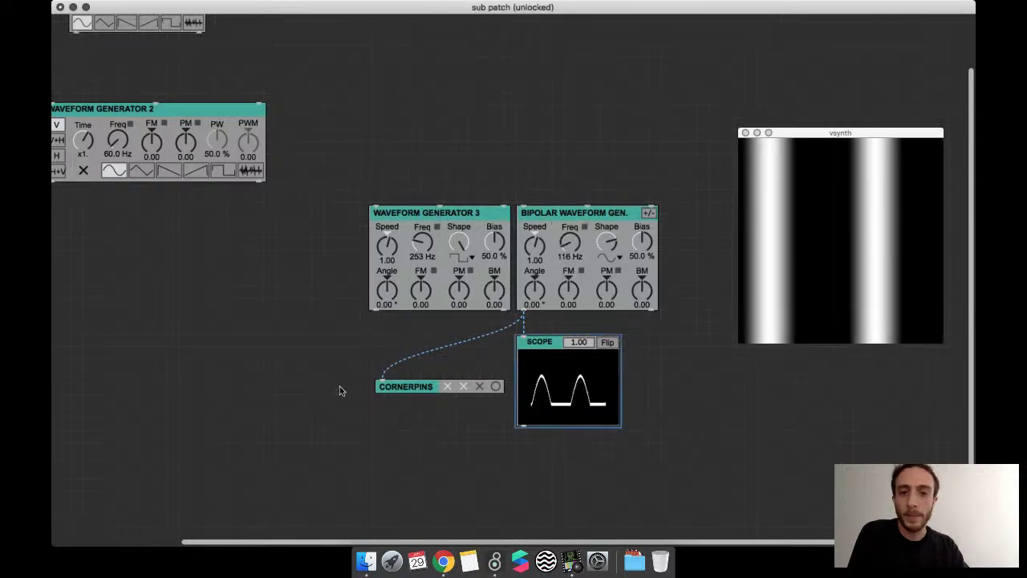
drag(601, 366, 346, 366)
drag(372, 310, 273, 340)
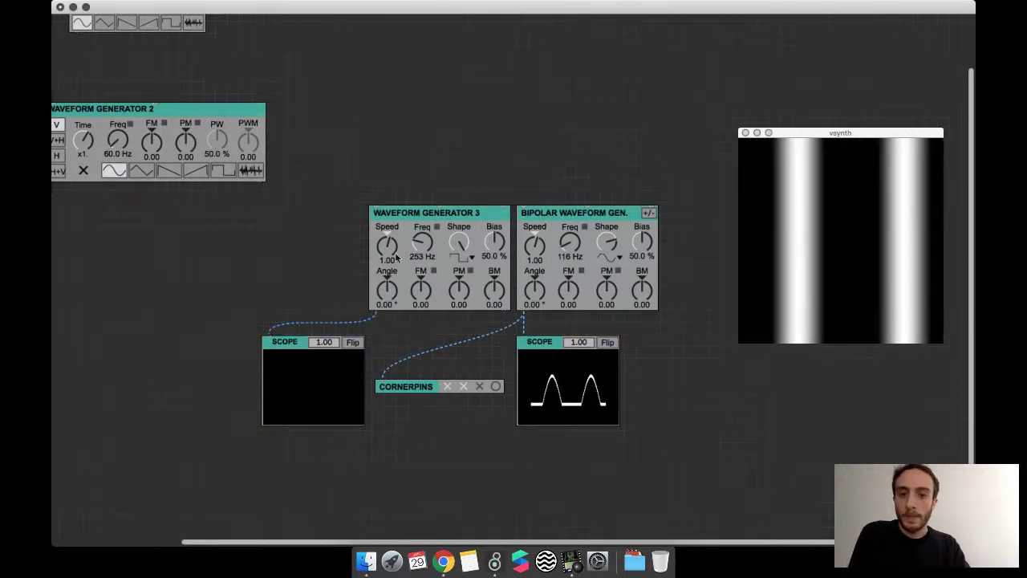
click(329, 368)
key(BackSpace)
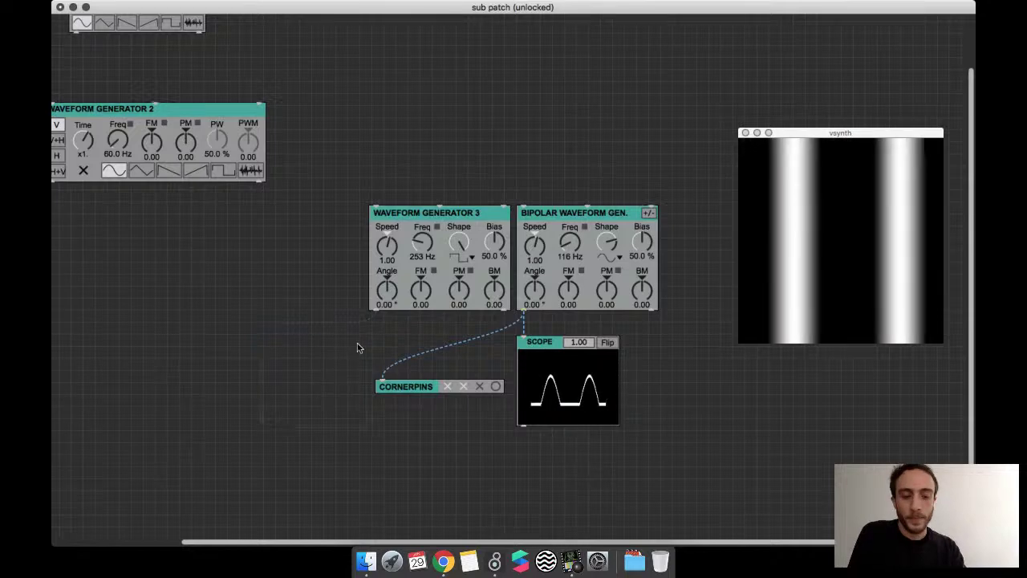
- Add another Scope module beside Waveform Generator 3, connect it to that generator's first outlet, and set the generator's shape to sine
key(super+minus)
click(78, 36)
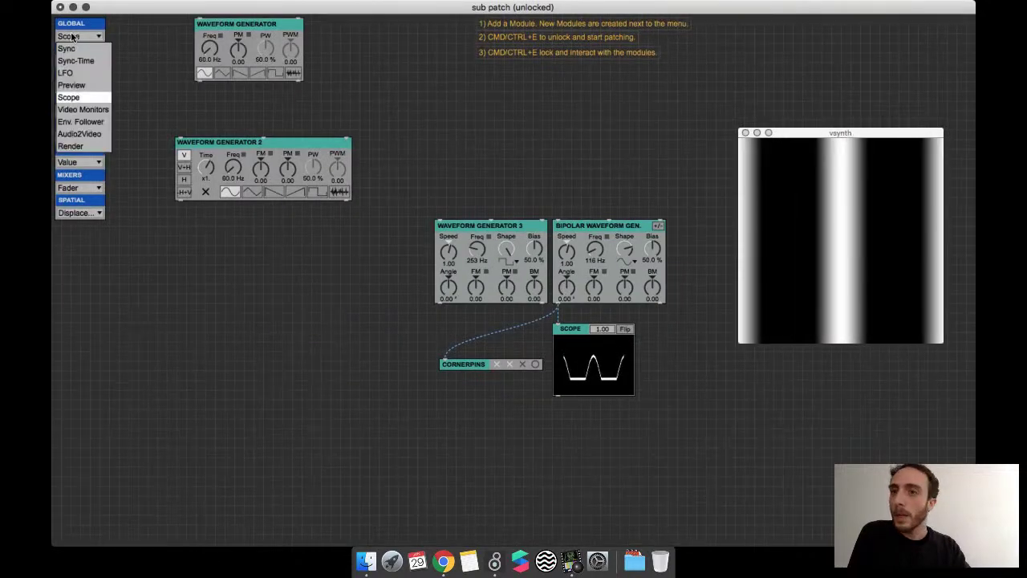
click(76, 100)
drag(134, 52, 390, 386)
mouse_move(437, 303)
mouse_down()
mouse_move(353, 375)
mouse_move(392, 301)
mouse_up()
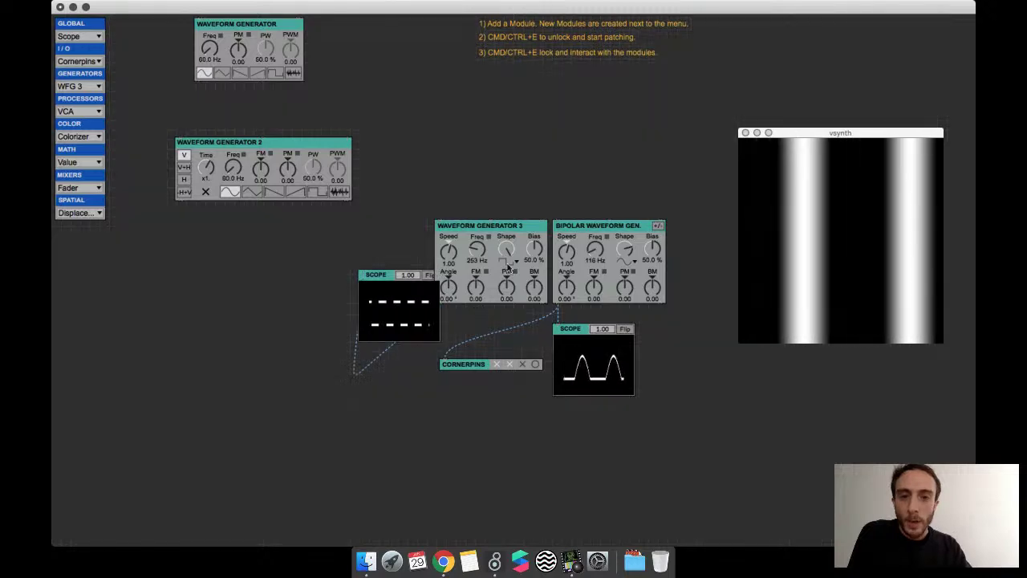
key(super+e)
- Reconnect the new Scope with a clean cable below Waveform Generator 3 and set that generator's frequency to 148 Hz
click(362, 361)
key(BackSpace)
drag(398, 305, 401, 359)
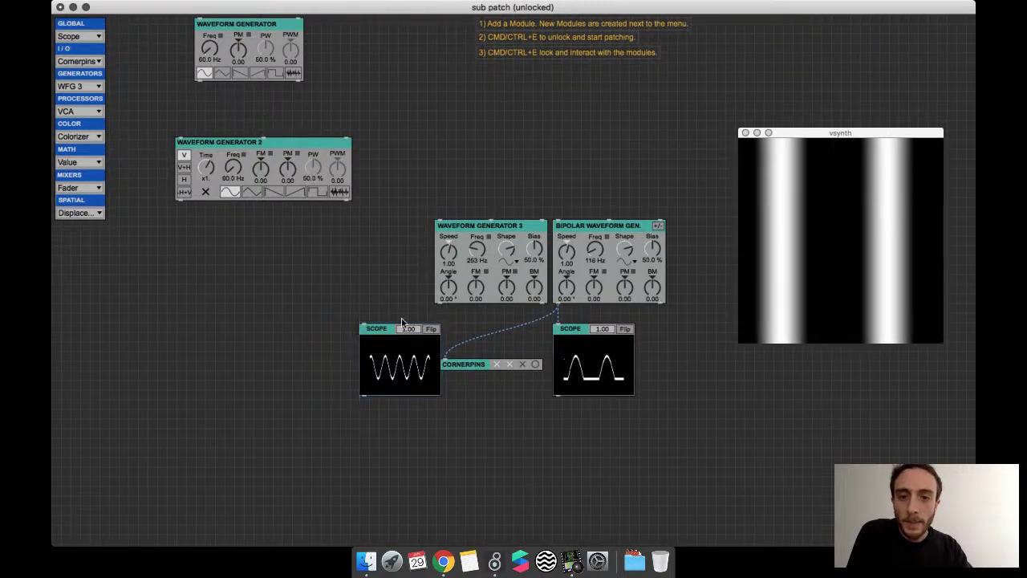
drag(365, 326, 424, 296)
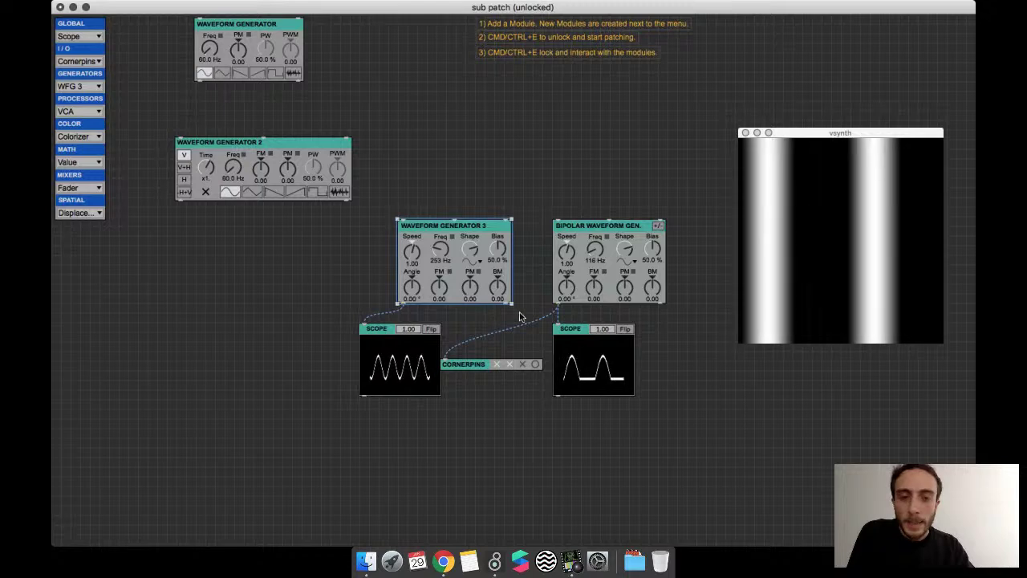
drag(437, 253, 436, 273)
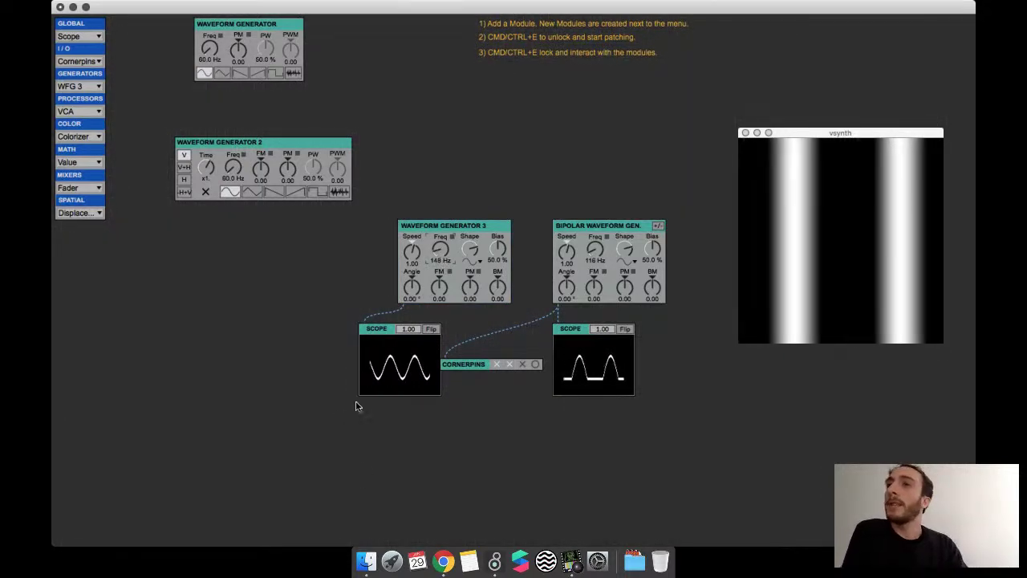
key(super+e)
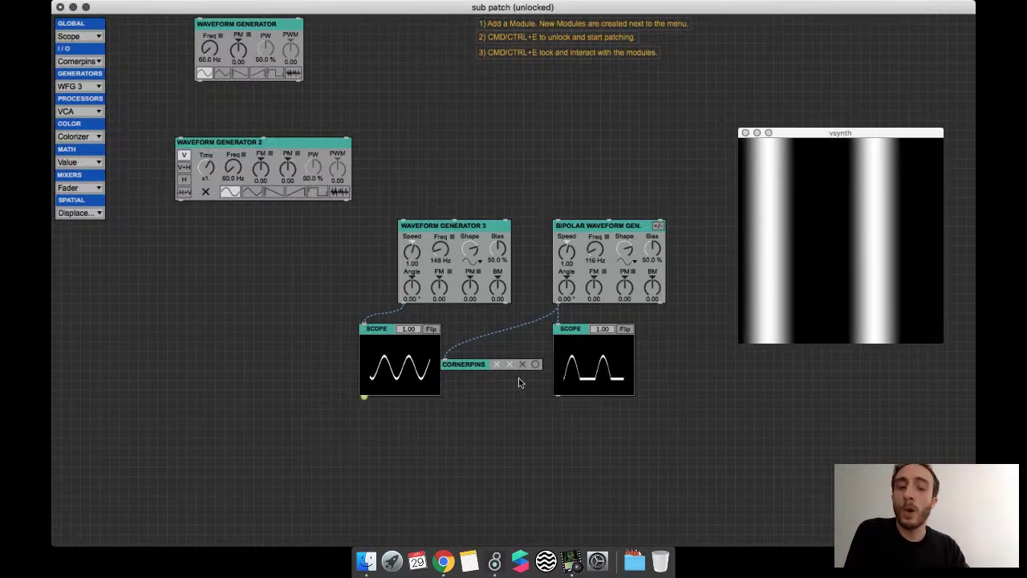
- Toggle the Bipolar Waveform Generator's polarity mode back and forth, leaving it on +
scroll(642, 390, up, 2)
scroll(643, 391, up, 3)
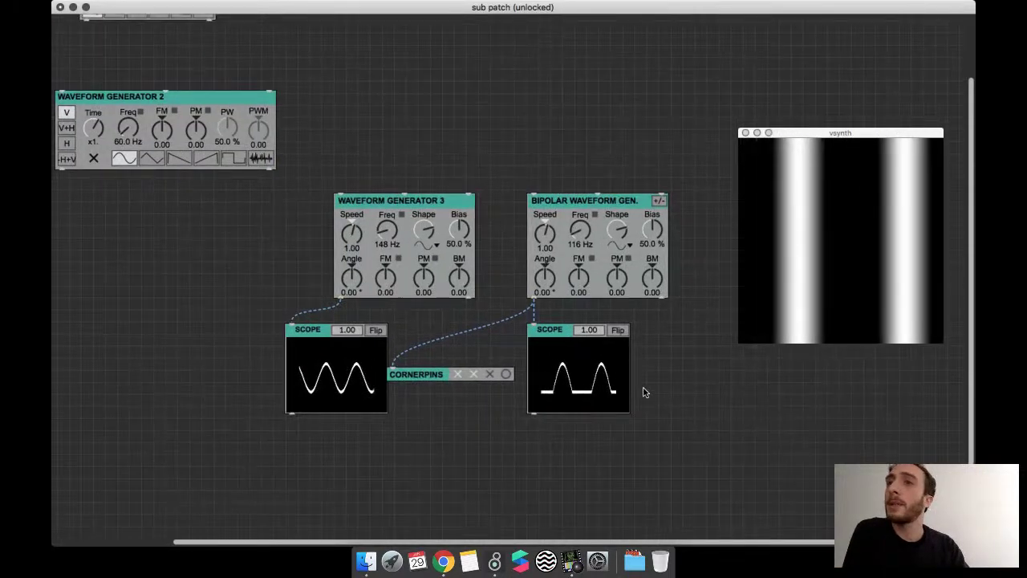
scroll(645, 392, down, 2)
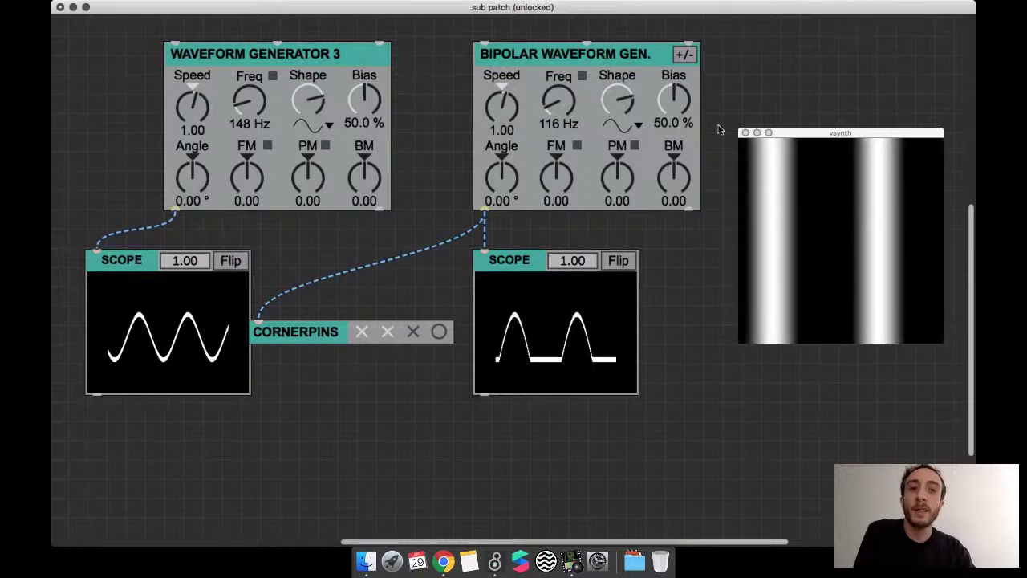
click(690, 56)
click(690, 56)
click(690, 56)
click(690, 56)
click(691, 57)
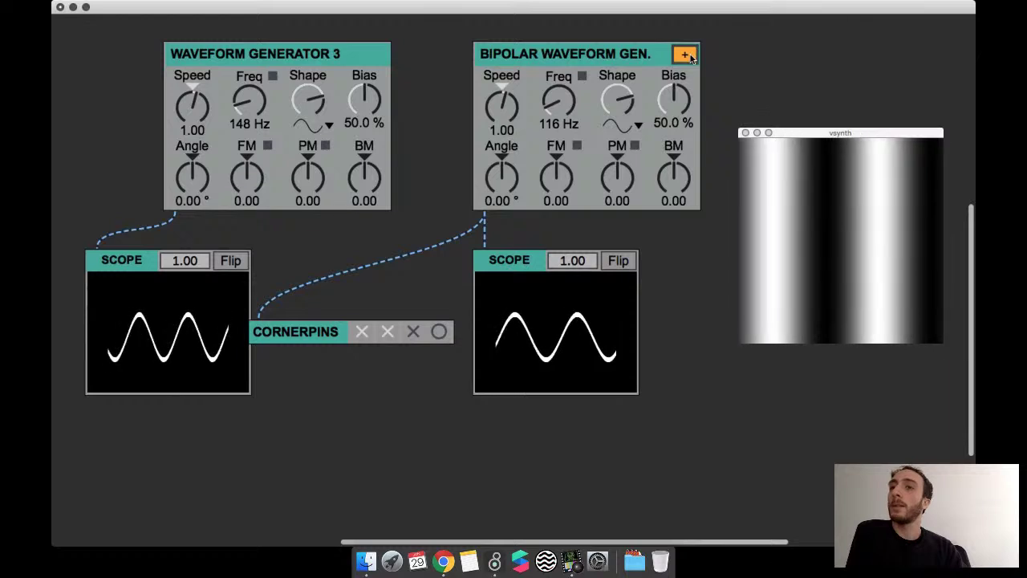
click(690, 57)
click(690, 57)
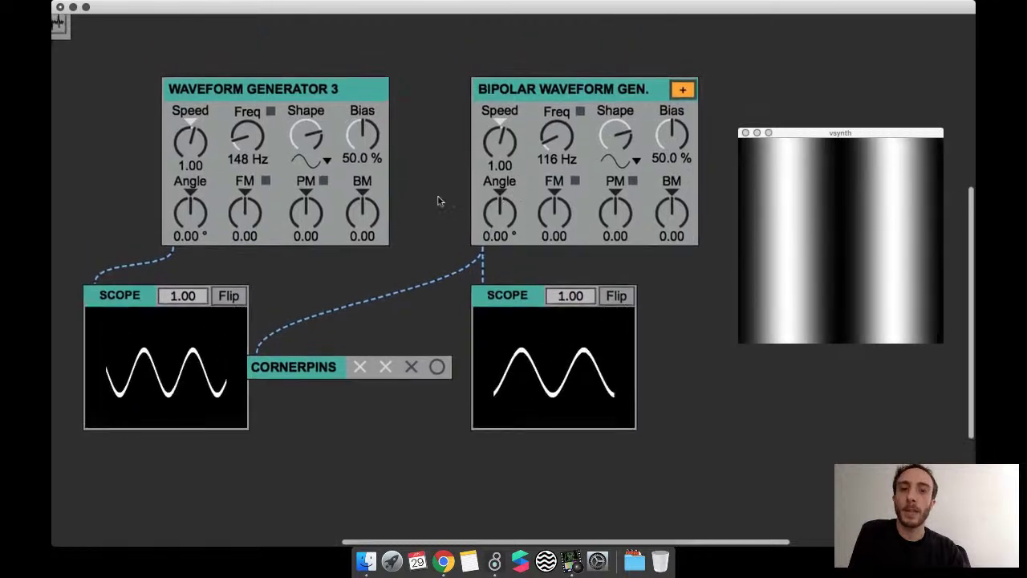
- Move Waveform Generator 2 above Waveform Generator 3 and connect its first outlet to the first inlets of both generators below, with their speeds at 0.00
key(super+e)
key(super+minus)
drag(125, 90, 459, 90)
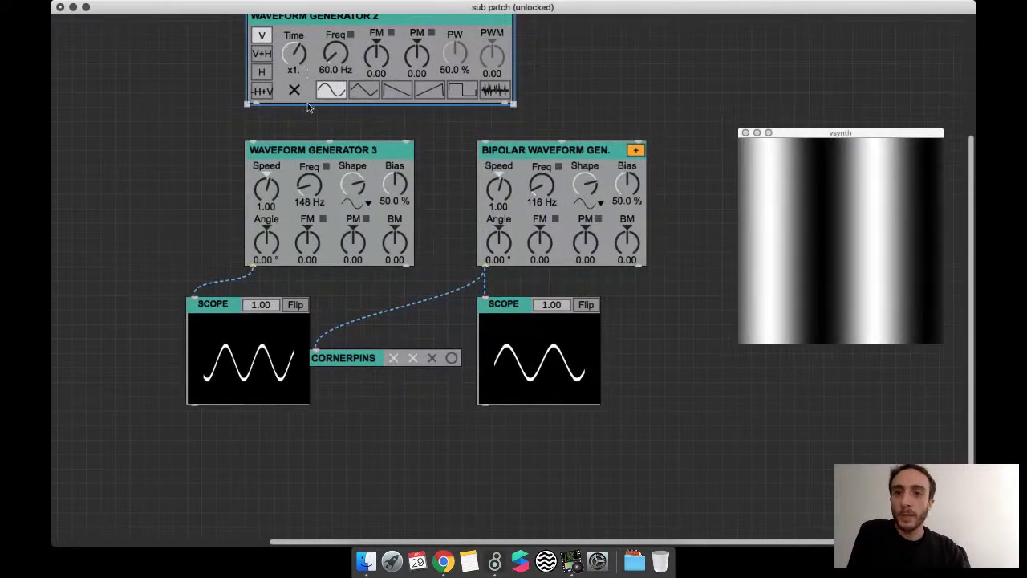
drag(255, 105, 256, 116)
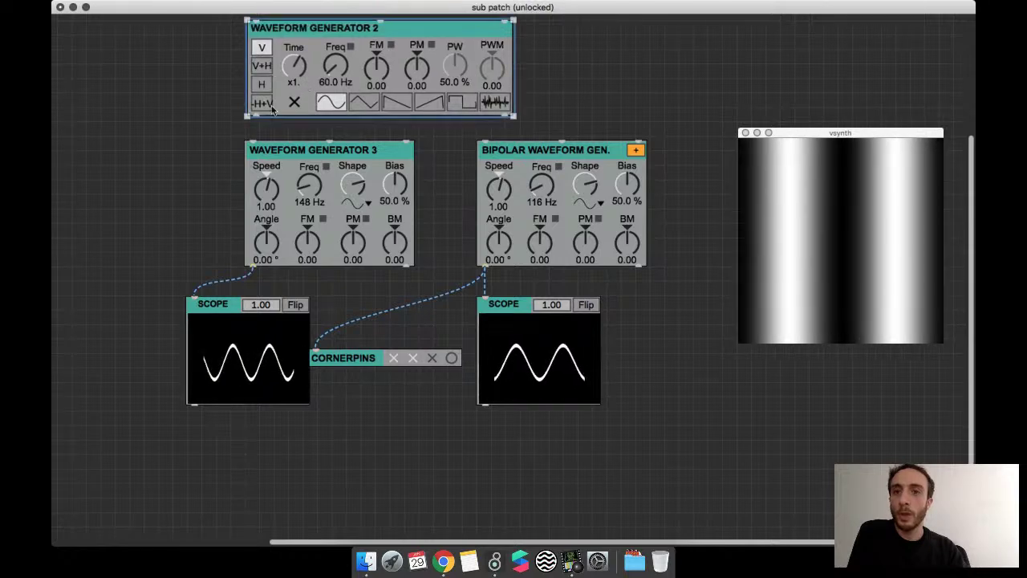
click(256, 140)
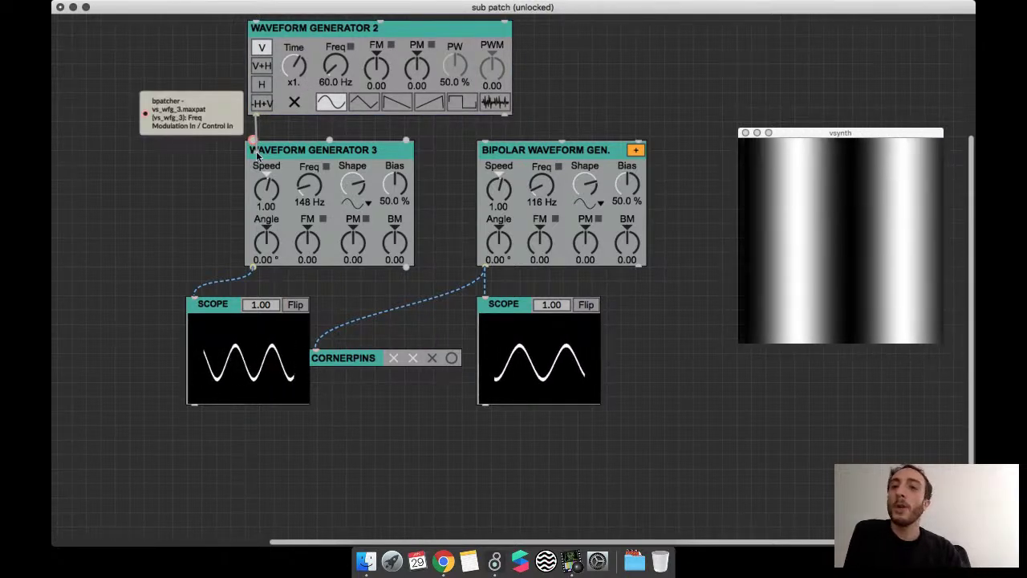
drag(256, 115, 485, 142)
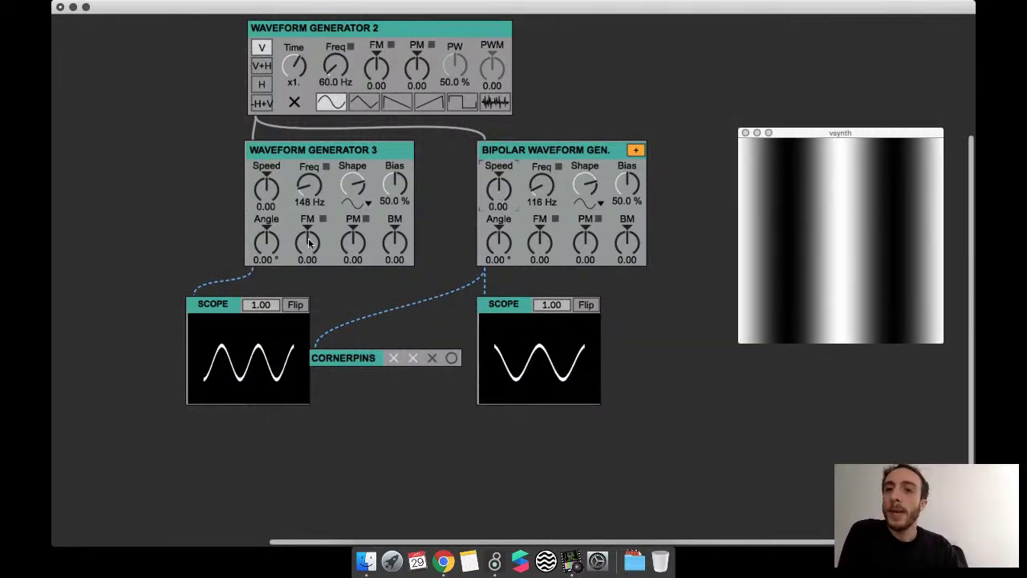
- Add a Preview module beside each Scope, one fed by Waveform Generator 3 and a copy fed by the Bipolar Waveform Generator
key(super+e)
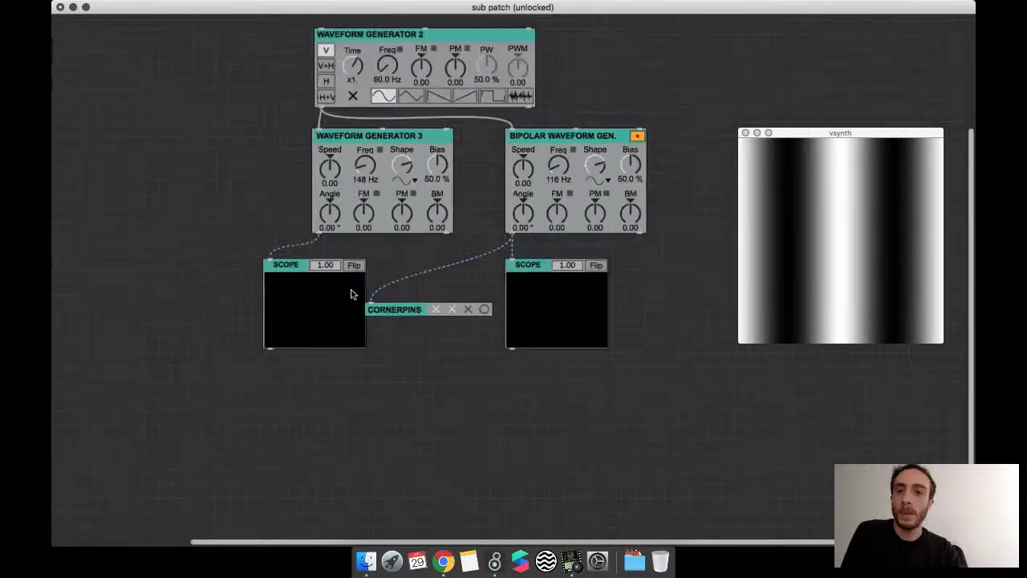
click(77, 35)
click(80, 73)
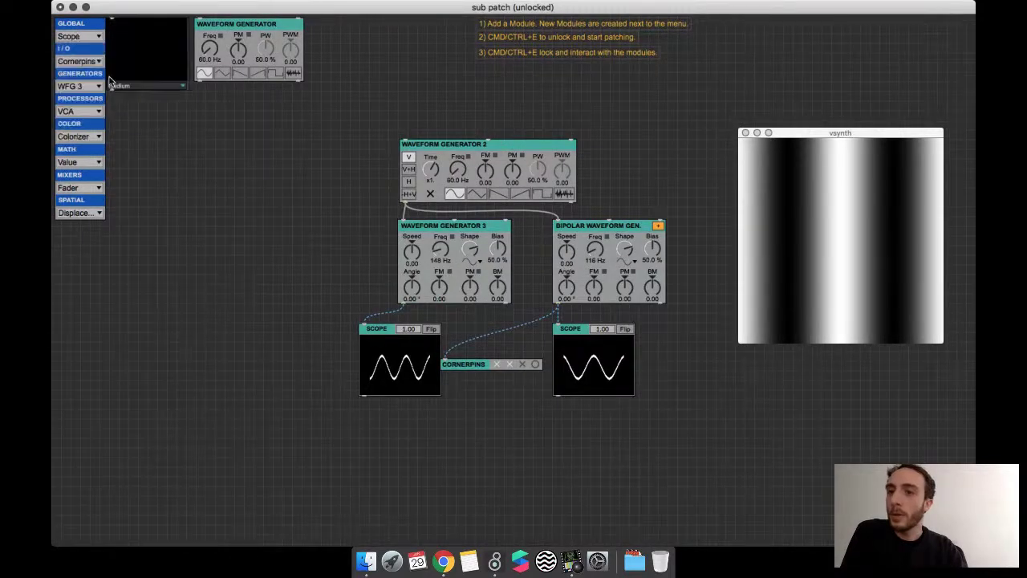
drag(181, 76, 402, 304)
drag(311, 301, 298, 341)
key(super+v)
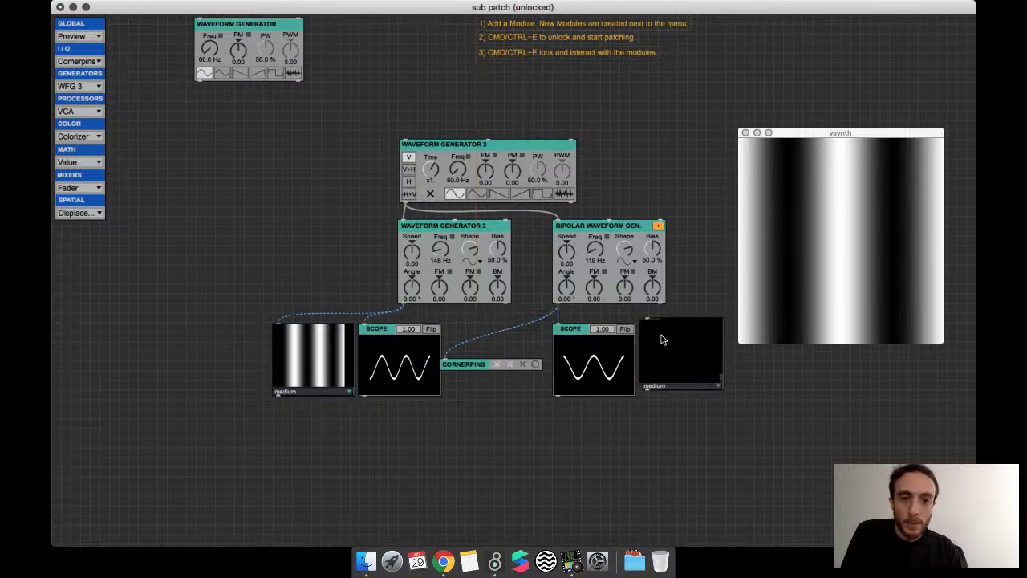
drag(559, 304, 644, 326)
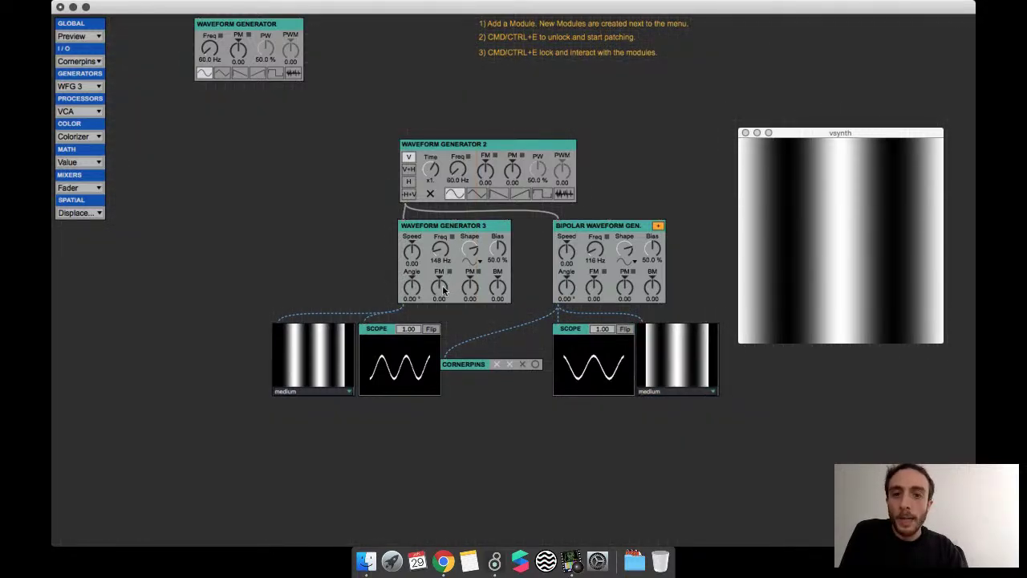
- Set Waveform Generator 2 to H at 180 Hz, and Waveform Generator 3 to 253 Hz with FM 0.58
drag(440, 291, 442, 273)
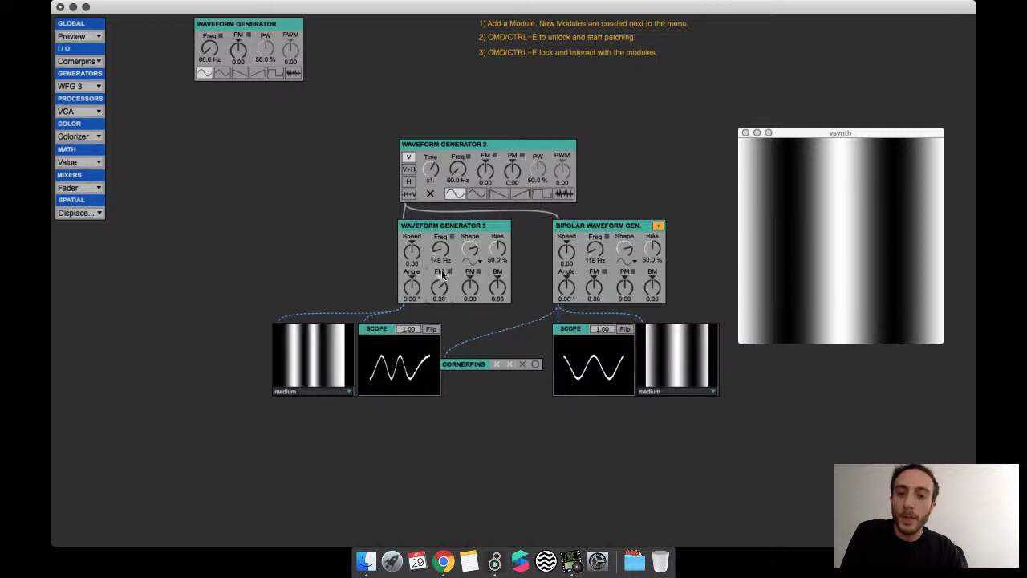
click(408, 181)
drag(456, 171, 453, 164)
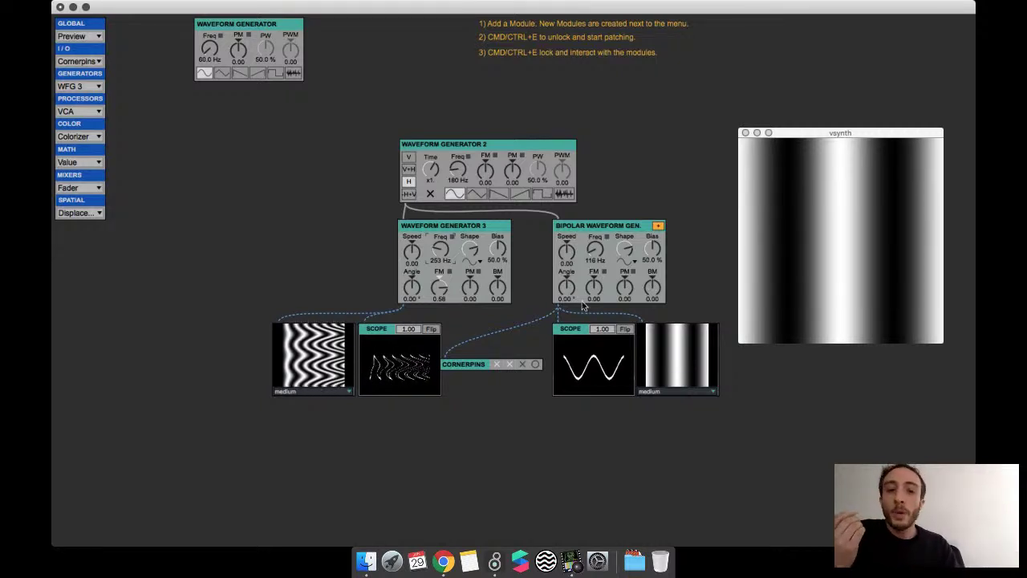
- Set both previews to large, and tune the Bipolar Waveform Generator to 317 Hz with FM 0.38 and Waveform Generator 3 to 293 Hz
click(657, 392)
click(658, 424)
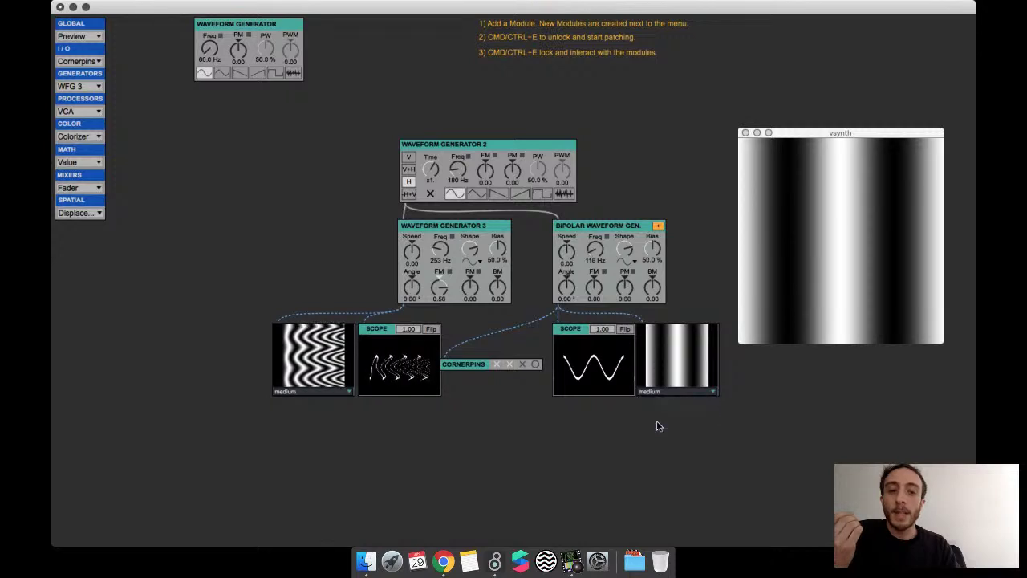
click(307, 426)
drag(596, 282, 595, 245)
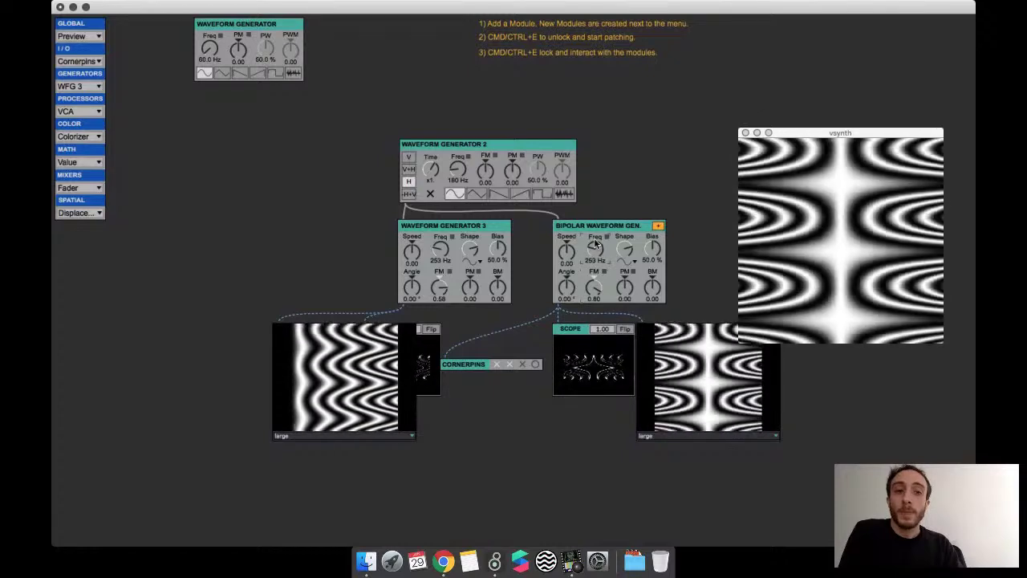
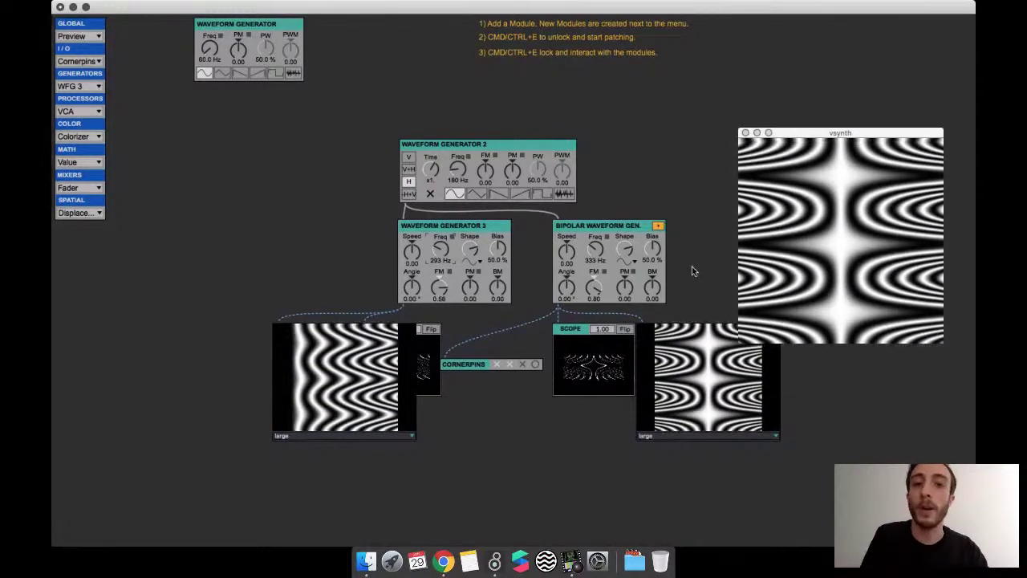
mouse_move(594, 283)
mouse_down()
mouse_move(596, 305)
mouse_move(596, 288)
mouse_up()
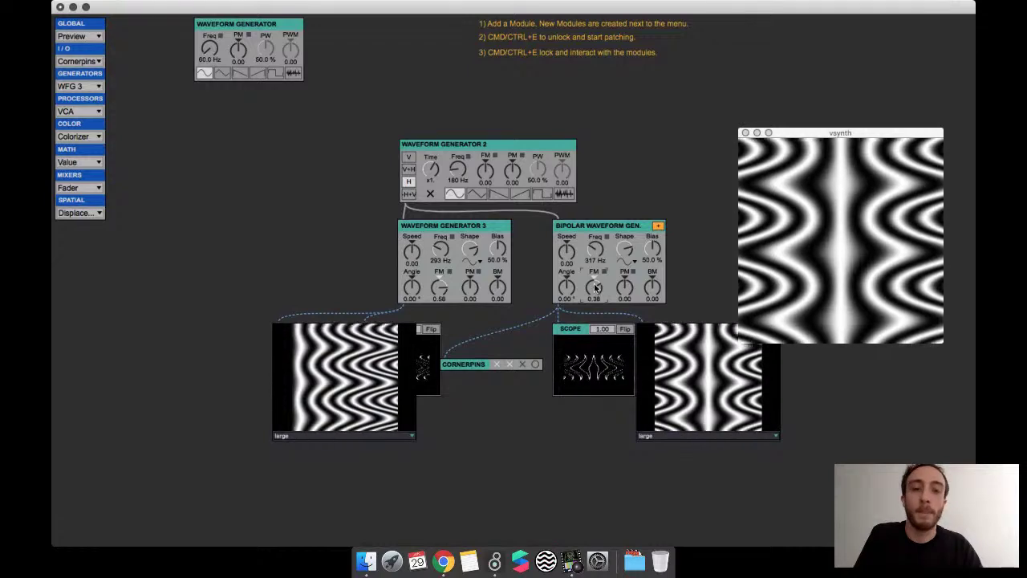
- Add a Radial WFG module and place it below the first Waveform Generator
key(super+e)
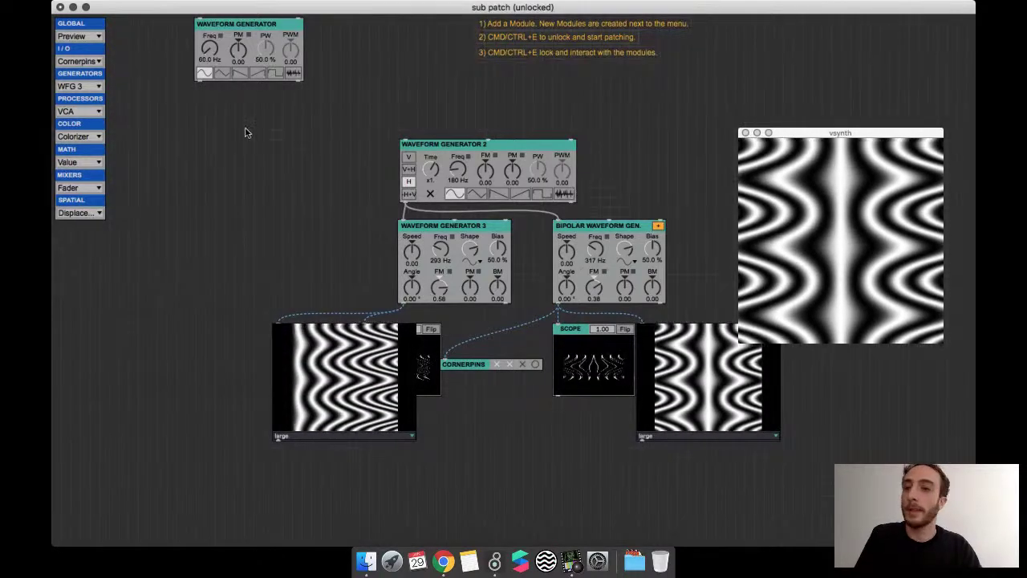
click(97, 87)
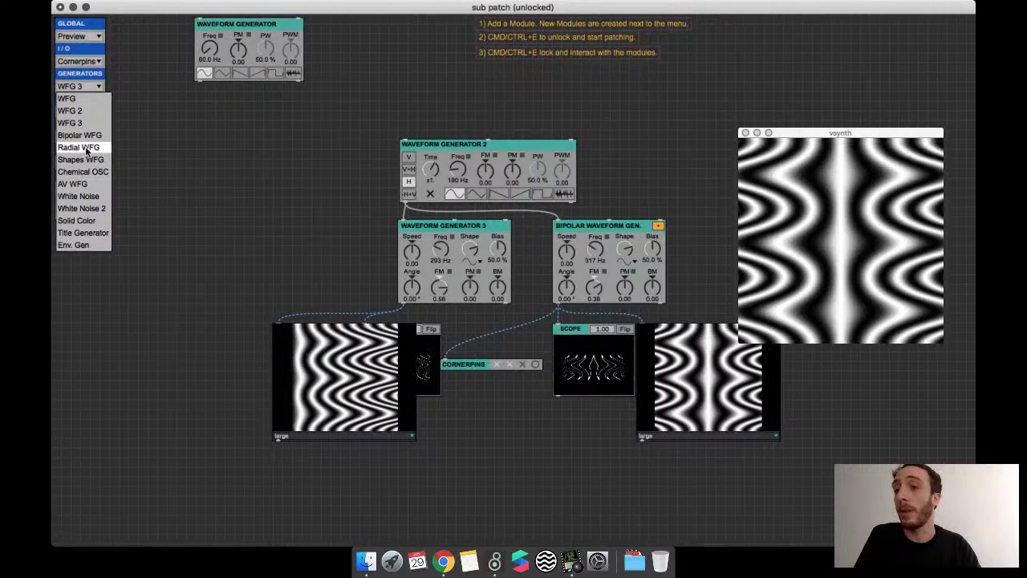
click(86, 147)
drag(118, 83, 182, 171)
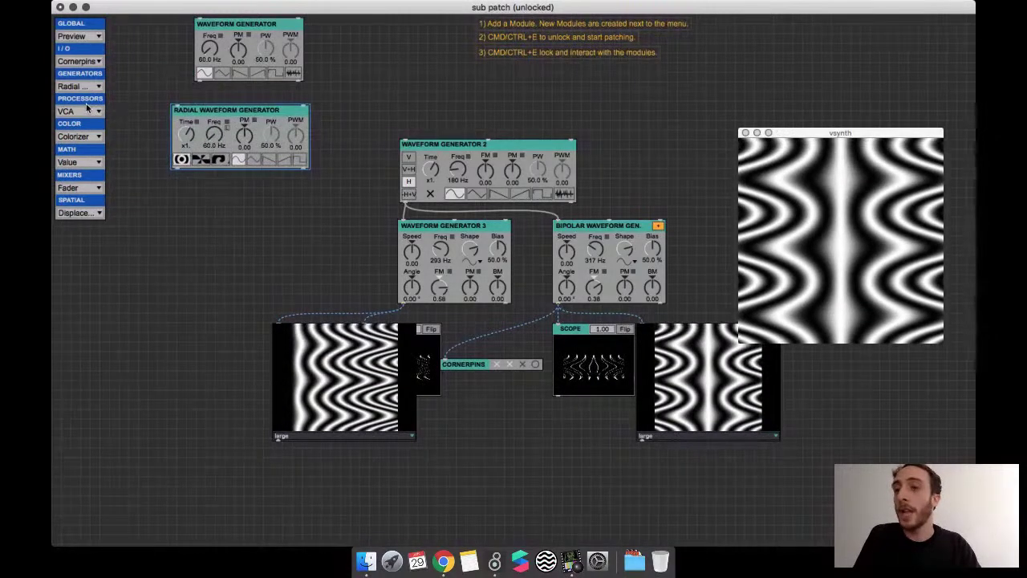
- Add a Shapes WFG module, place it below the Radial Waveform Generator, and lock the patch
click(88, 86)
click(97, 160)
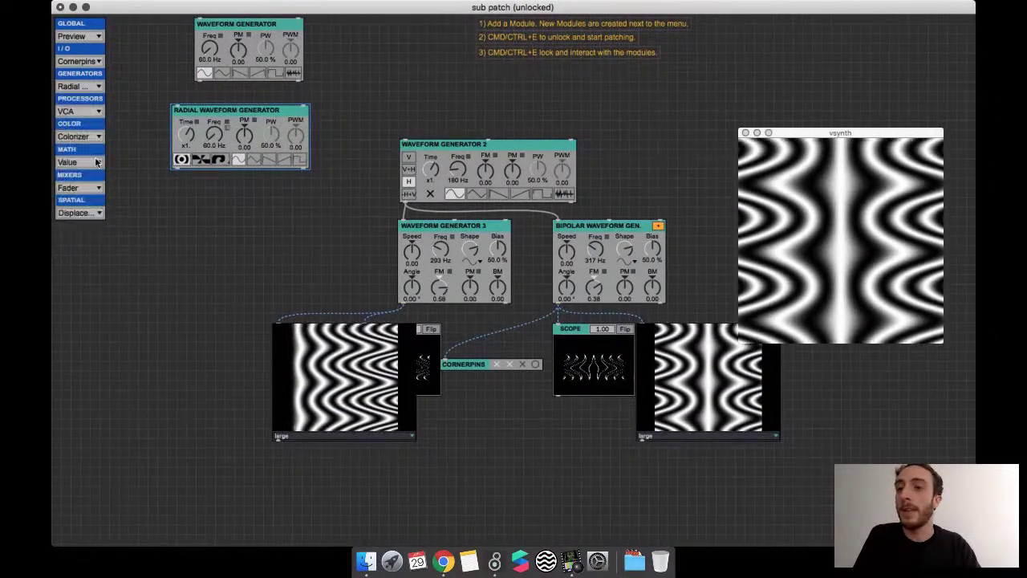
click(82, 112)
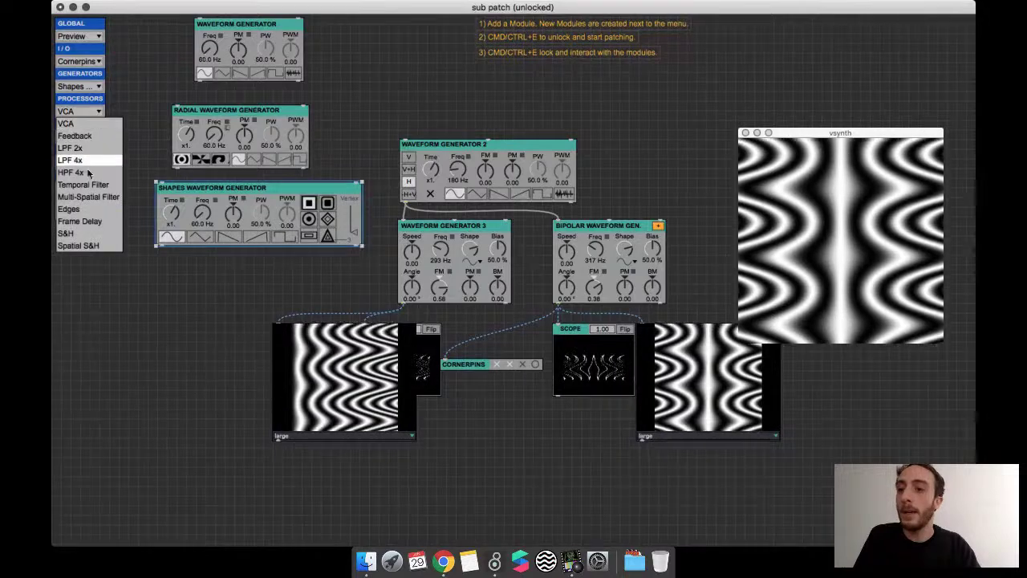
click(134, 245)
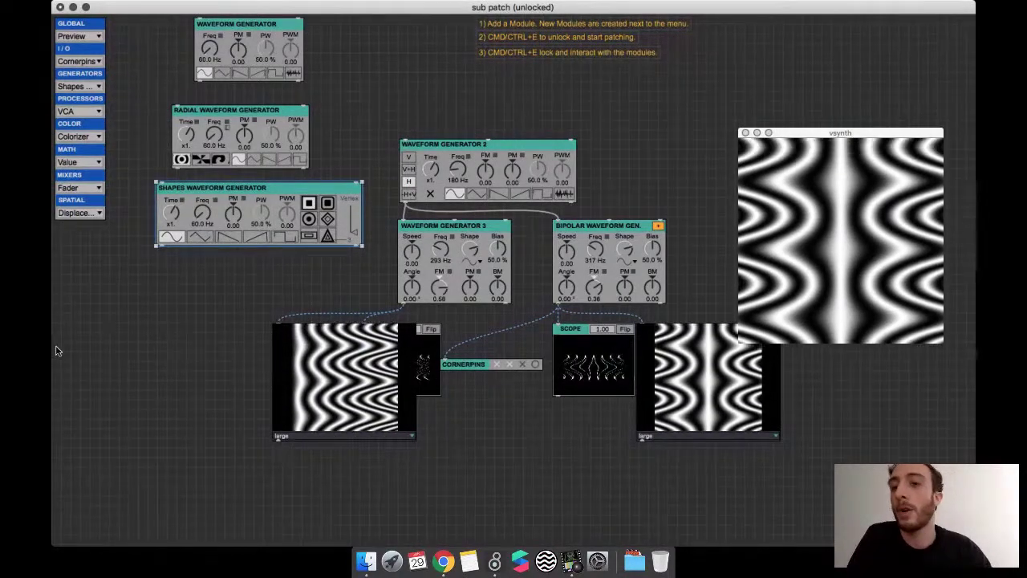
key(super+e)
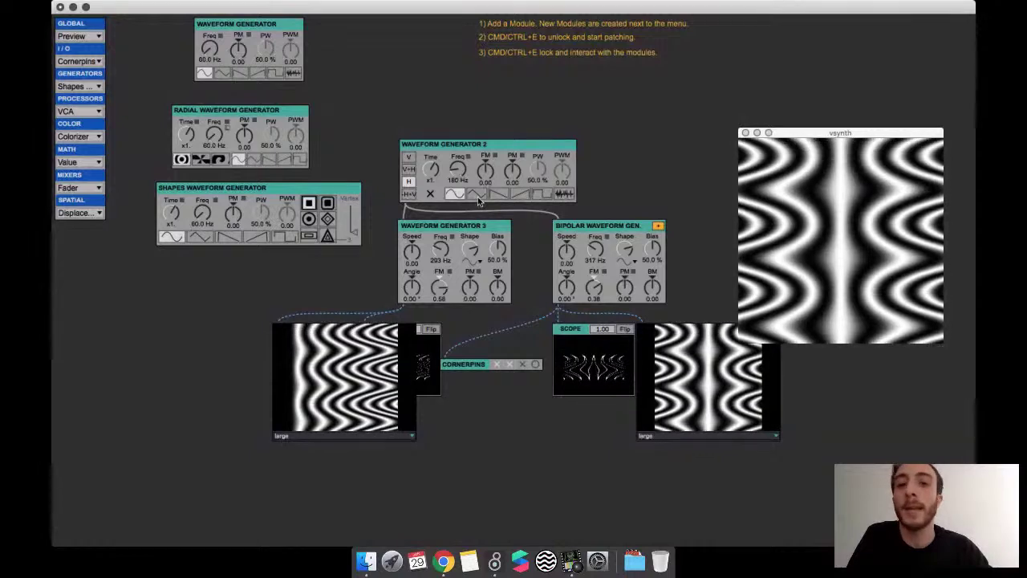
- Switch Waveform Generator 2 through saw and ramp to the square wave, and set Waveform Generator 3's shape to square
click(498, 195)
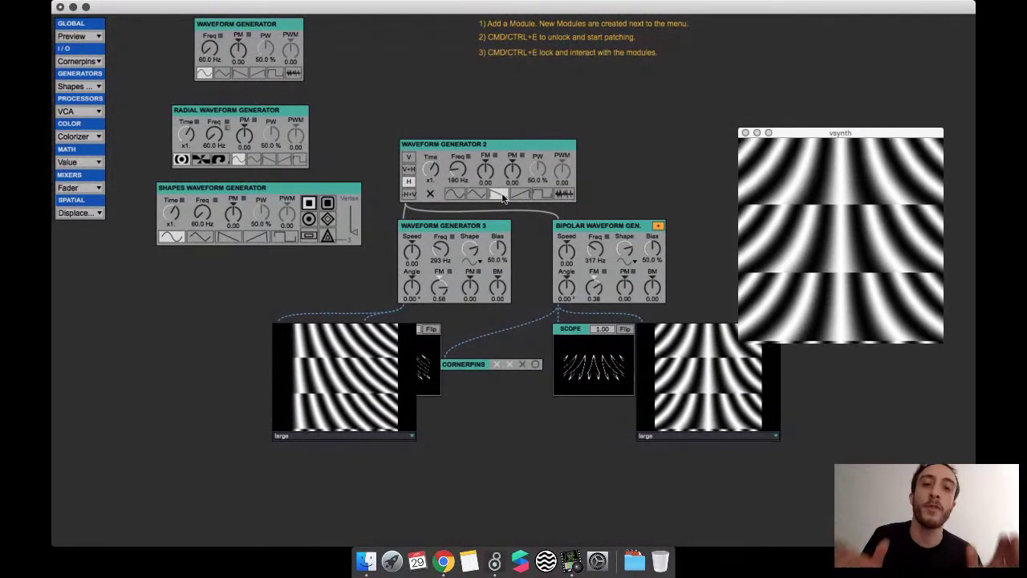
click(521, 196)
click(542, 194)
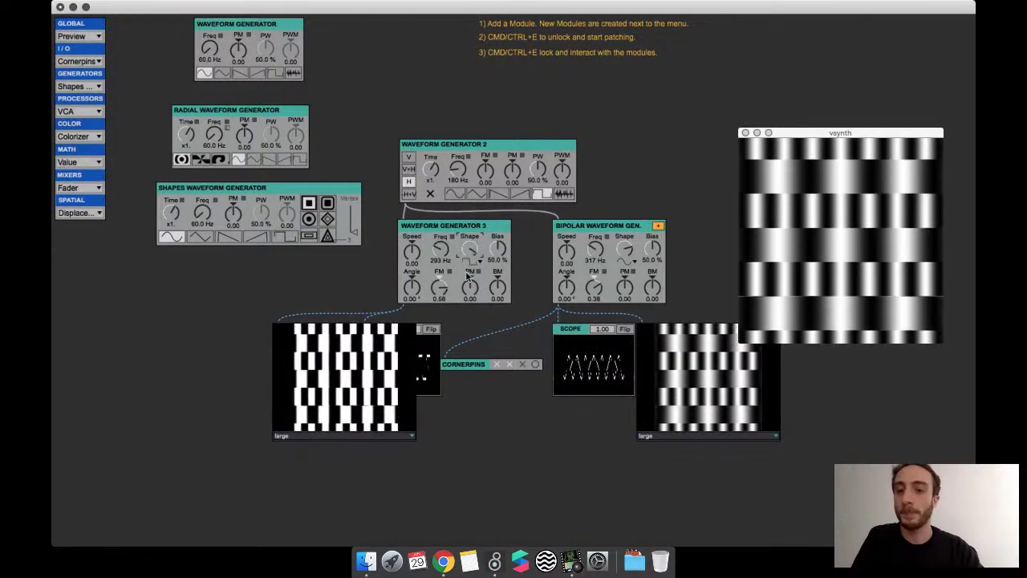
drag(463, 251, 465, 238)
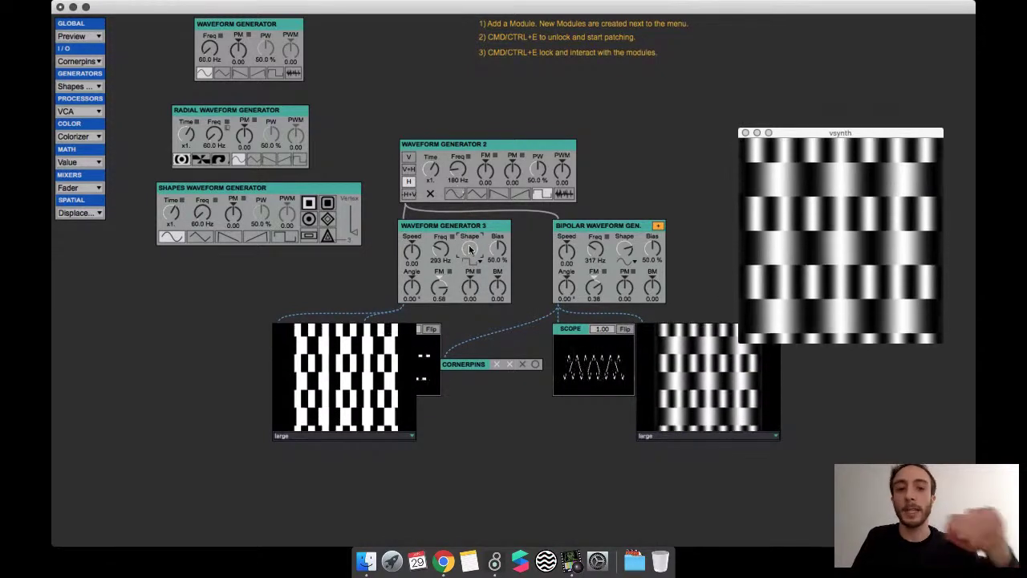
- Unlock the patch, delete Waveform Generators 2 and 3 with their preview and scope, move the Bipolar Waveform Generator up, and lock it
key(super+e)
click(569, 193)
key(BackSpace)
click(488, 249)
key(BackSpace)
click(340, 375)
key(BackSpace)
drag(614, 289, 611, 223)
key(super+e)
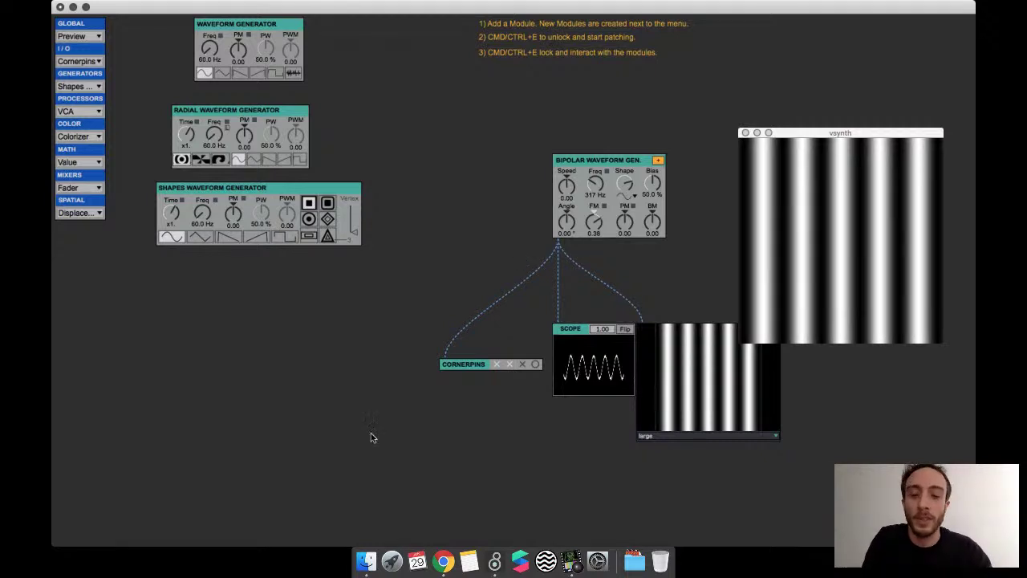
- Switch to Google Chrome and place a new browser window over the patch
click(444, 562)
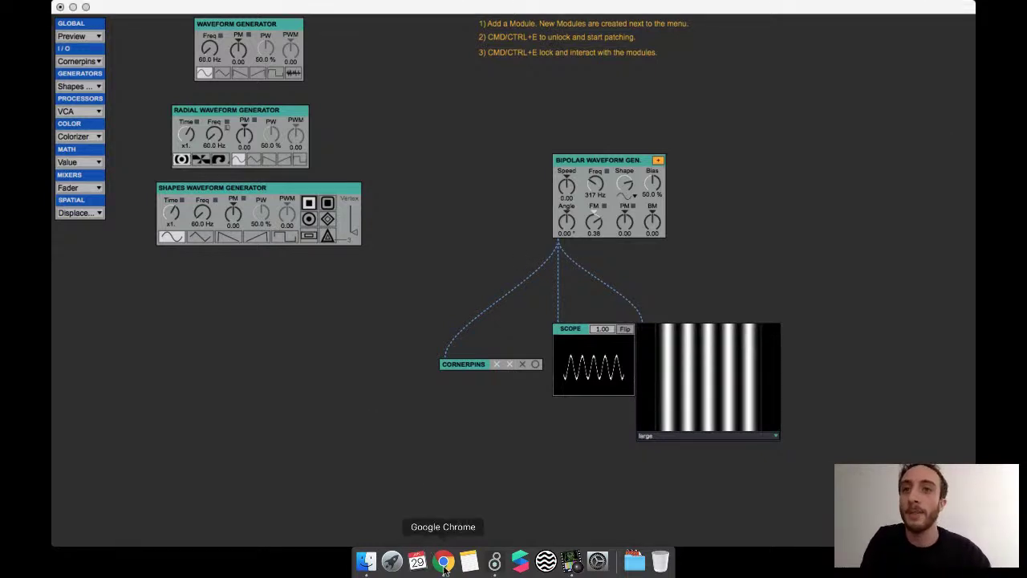
key(ctrl+Down)
click(399, 194)
right_click(428, 570)
click(443, 570)
right_click(443, 570)
click(468, 447)
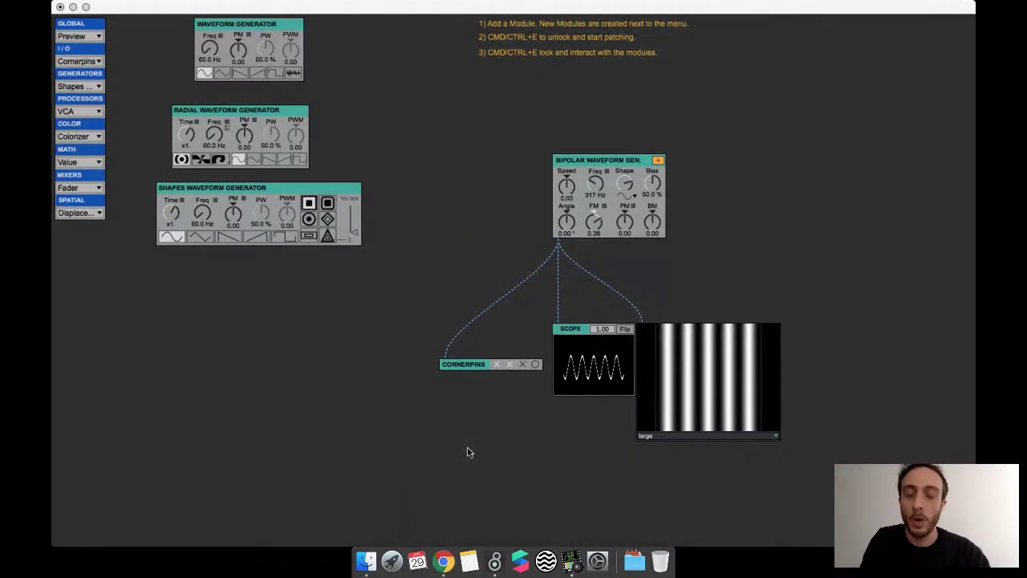
drag(602, 160, 445, 46)
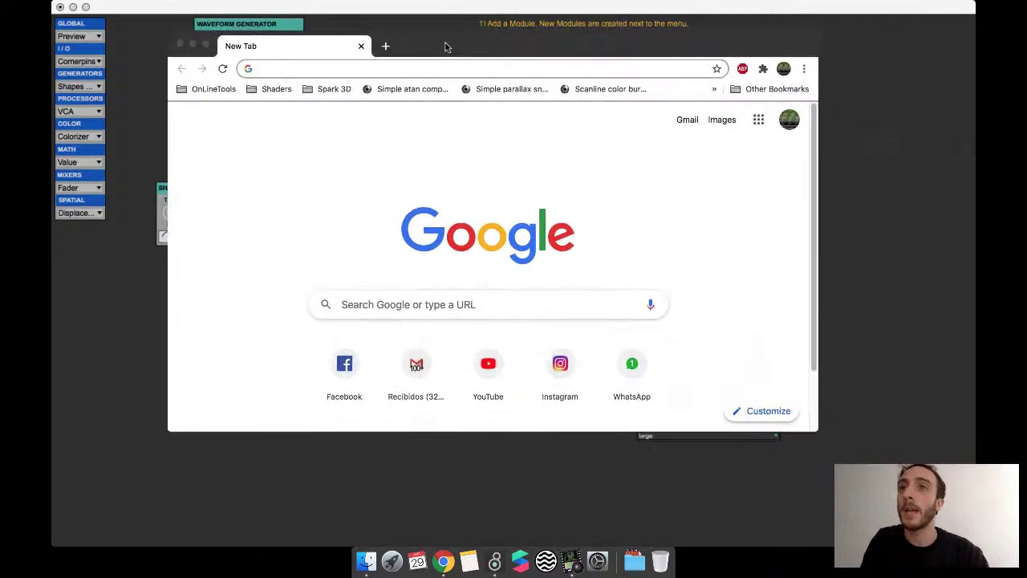
- Open instagram.com and enlarge the browser window to fill the screen
click(431, 69)
text(insta)
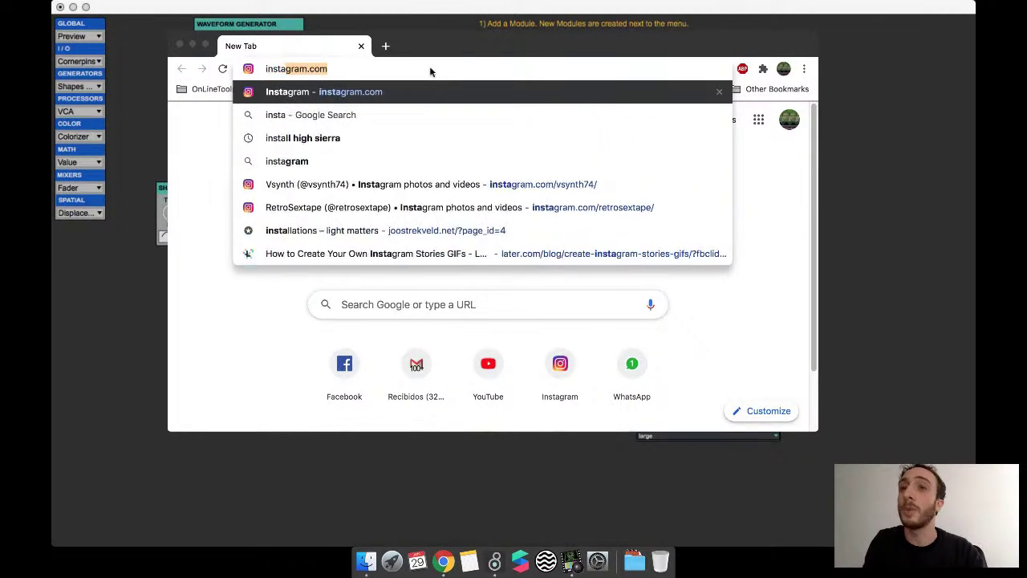
key(Return)
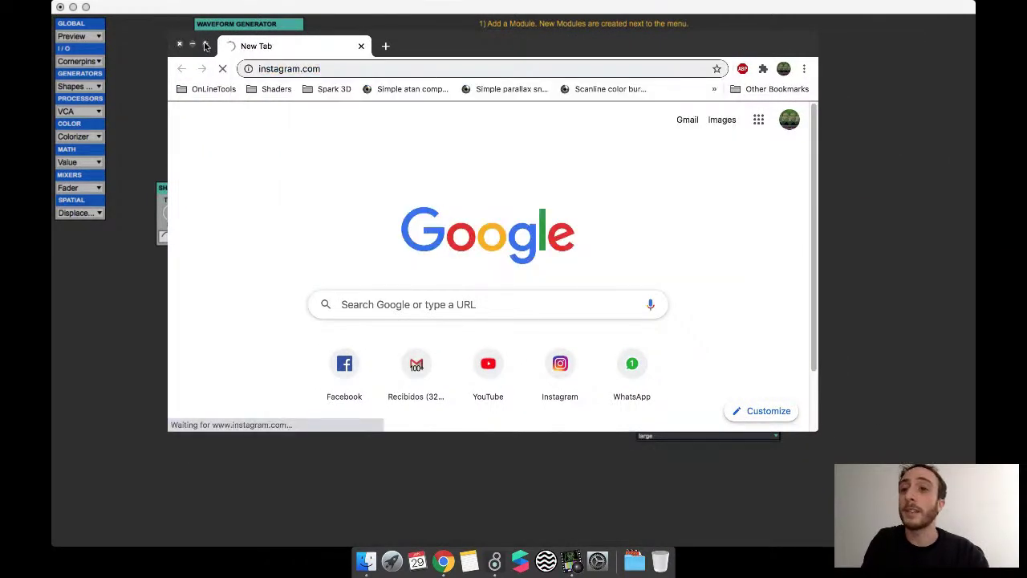
click(205, 45)
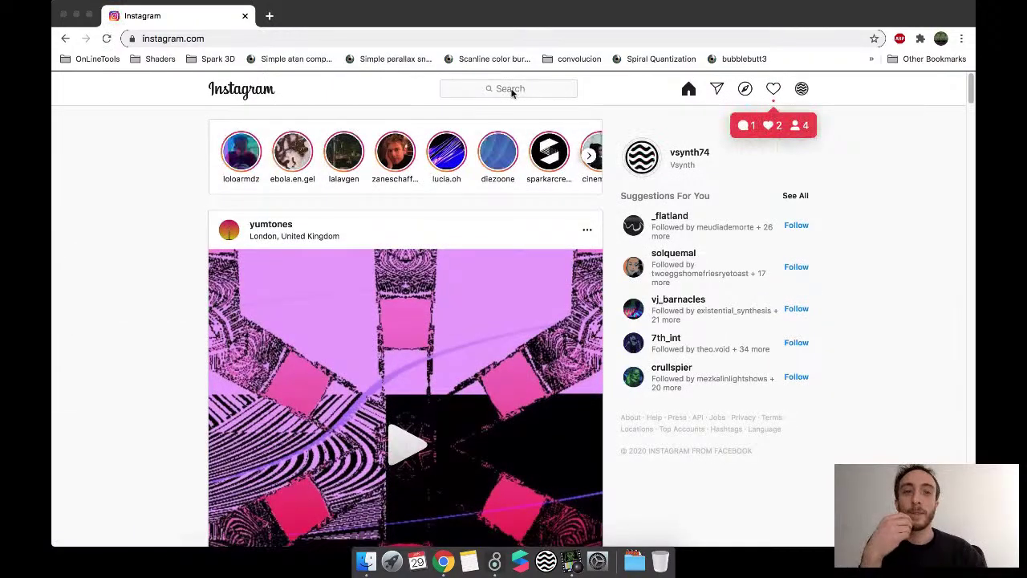
- Search Instagram for retrosextape and open the matching profile
click(511, 91)
text(retrosextape)
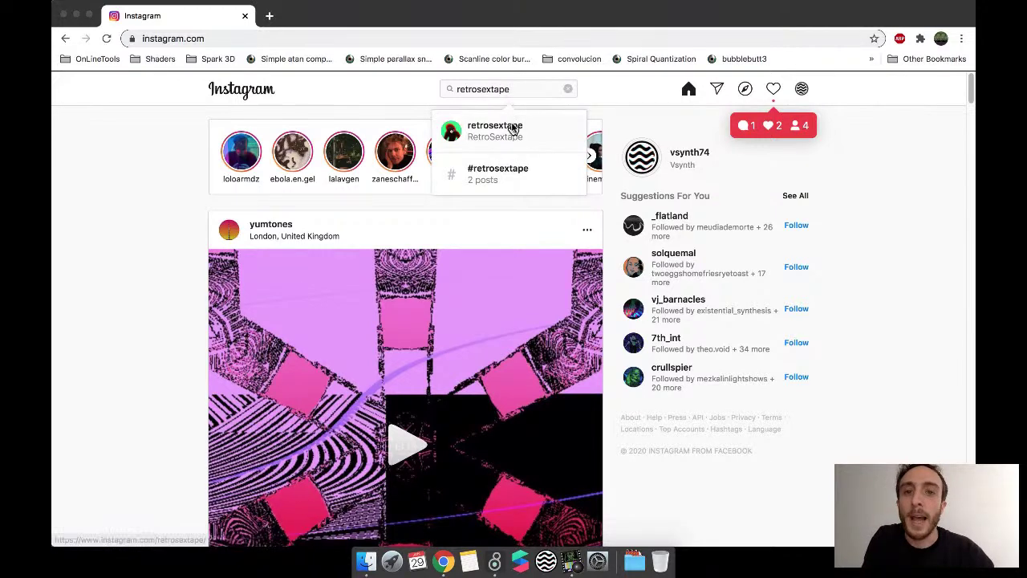
click(512, 128)
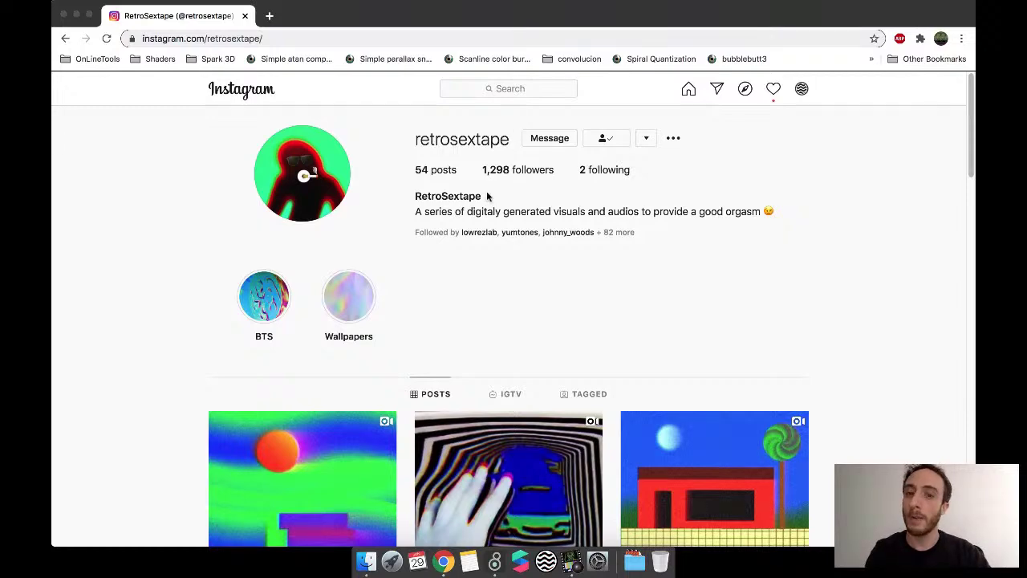
- Browse the profile's recent posts and watch the video of the archway with the purple moon
scroll(486, 196, down, 3)
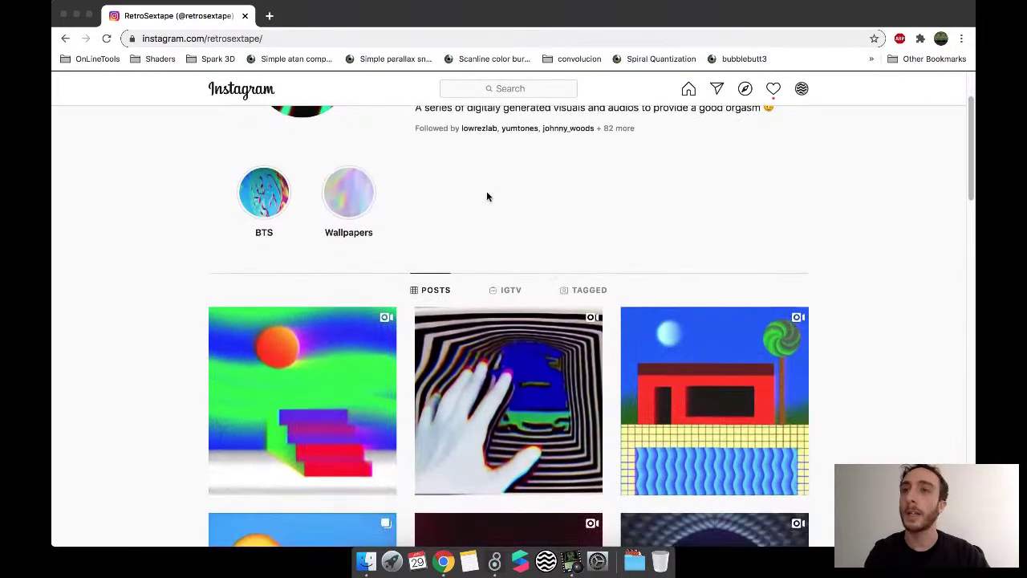
scroll(486, 196, down, 1)
scroll(487, 196, down, 1)
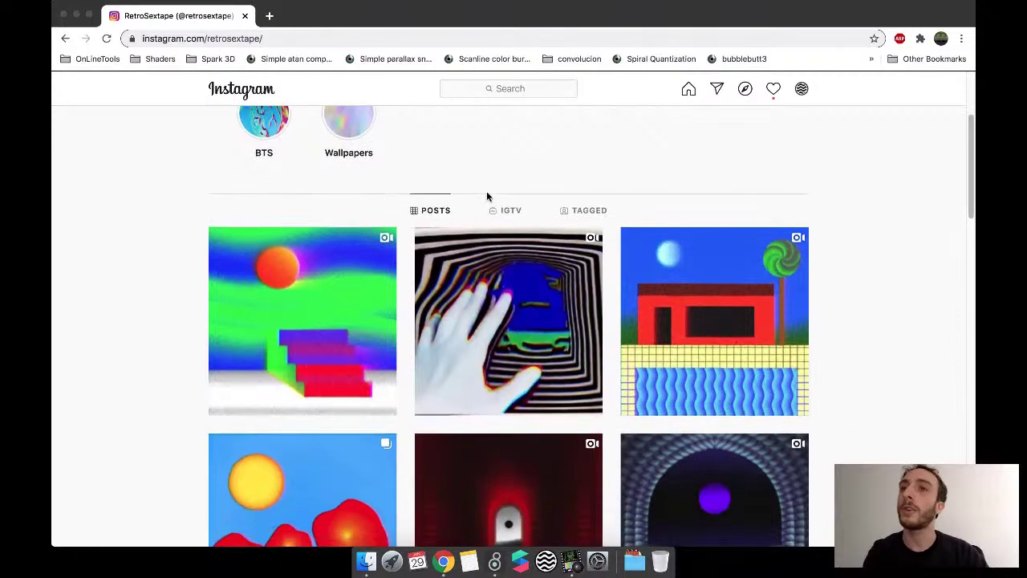
scroll(486, 196, down, 3)
scroll(486, 196, down, 2)
scroll(486, 196, up, 1)
scroll(486, 195, up, 2)
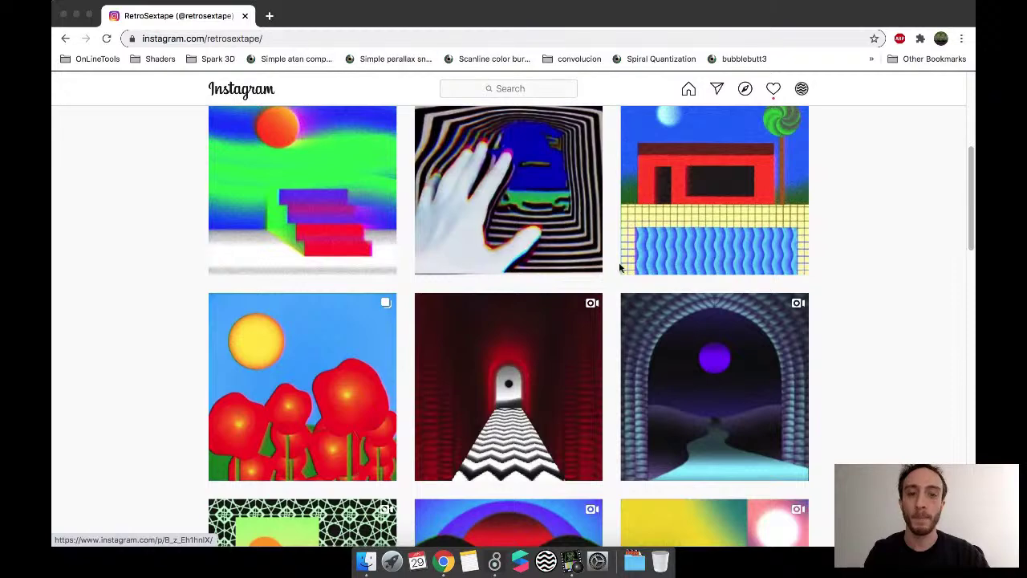
click(703, 375)
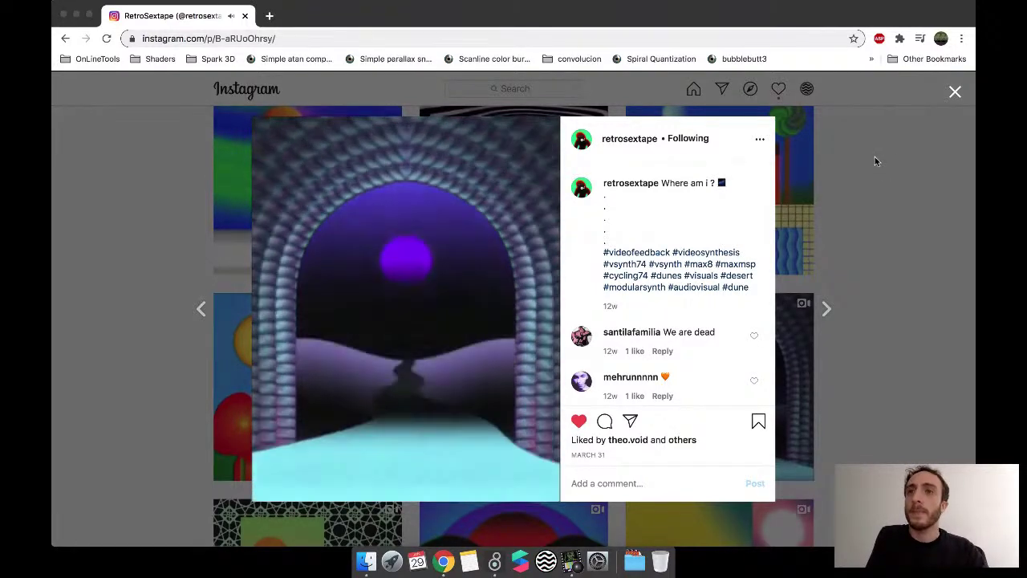
click(875, 158)
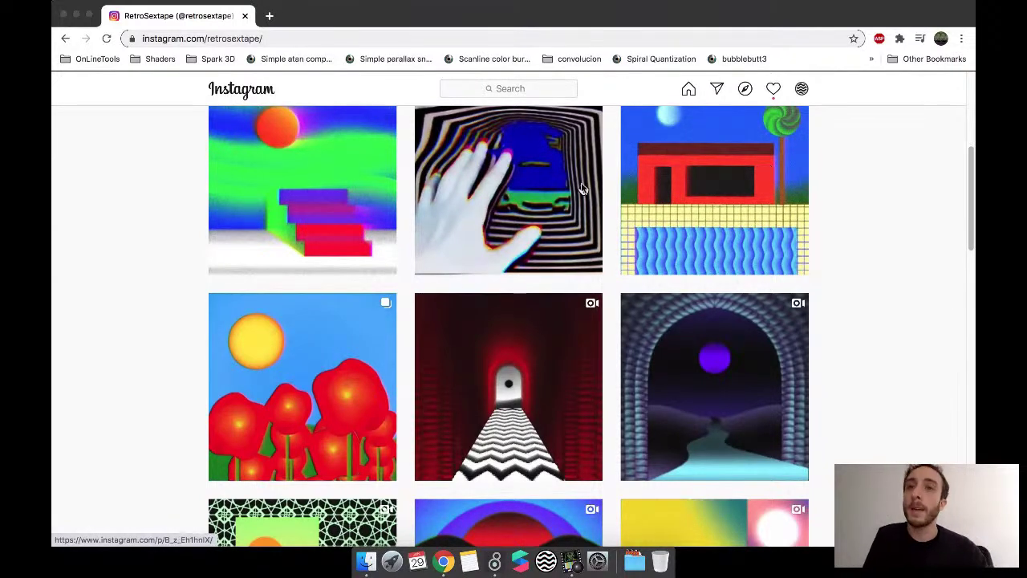
- Watch the post with the red sun and coloured stairs, and play the Resodance man post
click(391, 266)
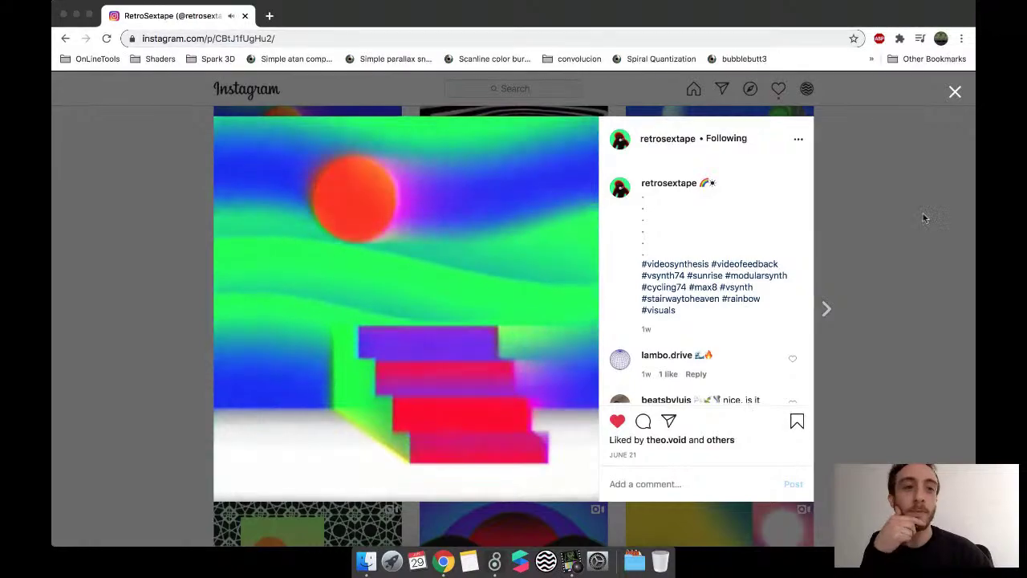
click(897, 203)
scroll(780, 261, down, 5)
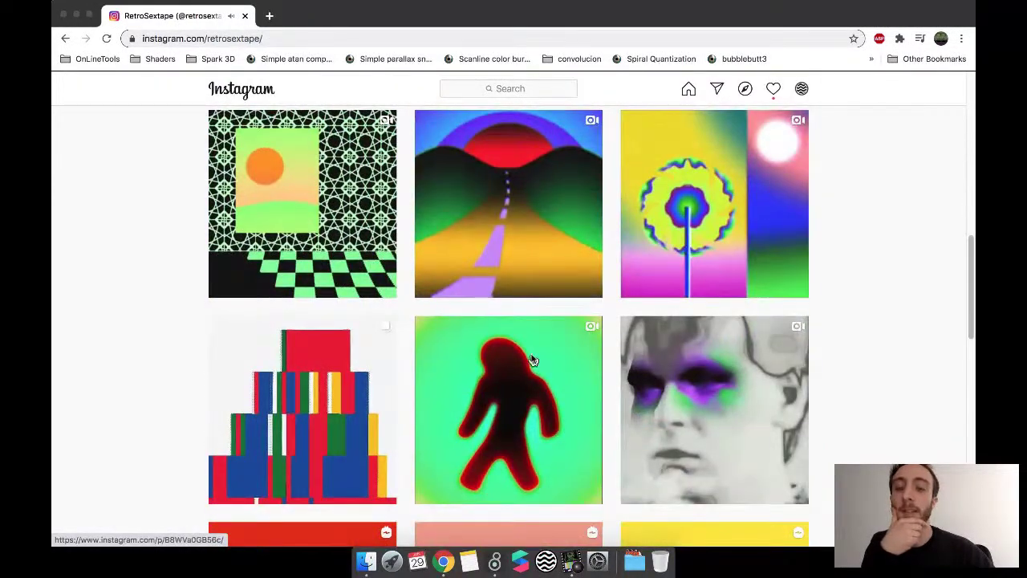
click(533, 357)
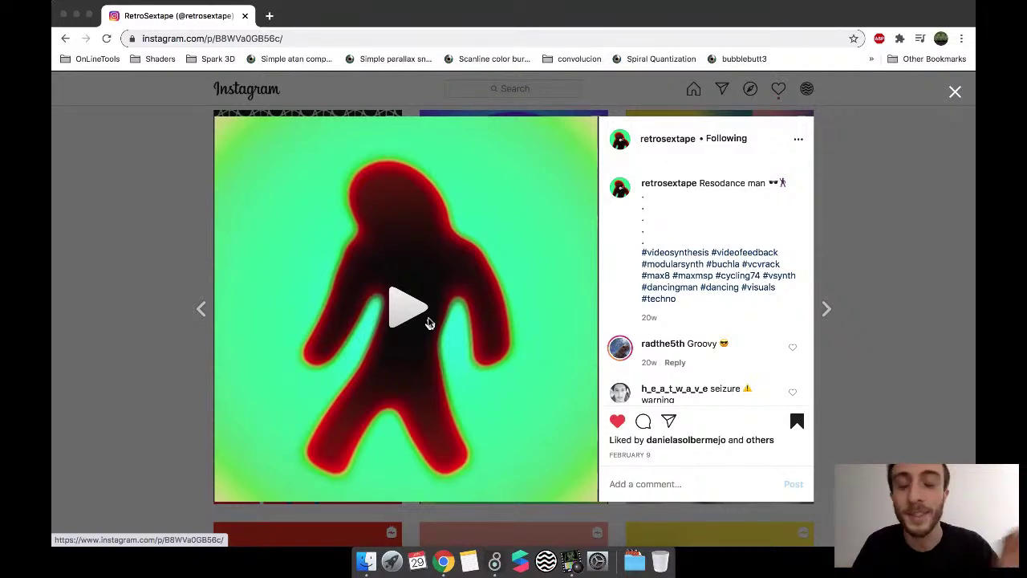
click(484, 345)
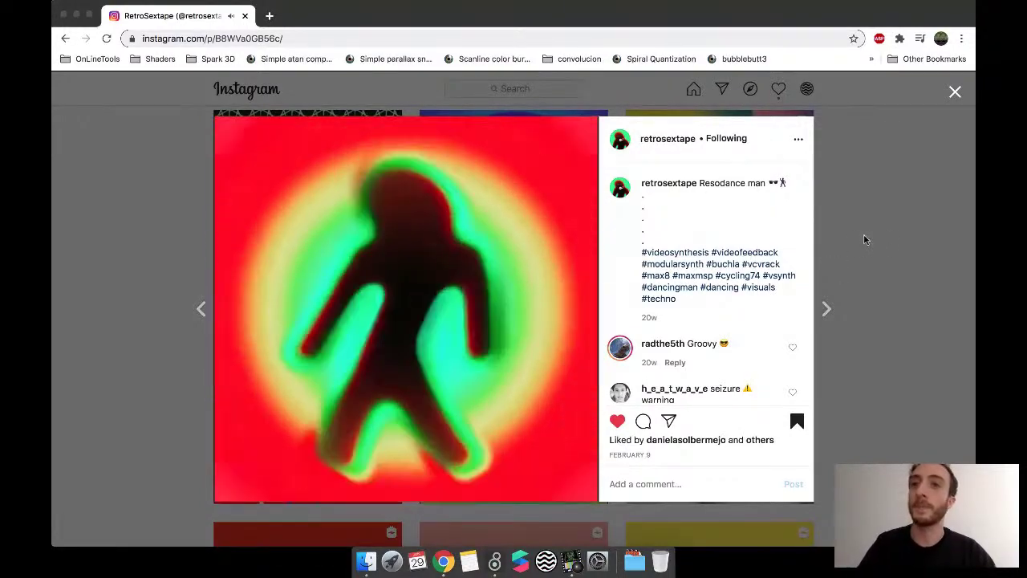
click(864, 237)
- Play the Heaven video, skip ahead in it to about 2:11, and close the post
scroll(715, 213, down, 7)
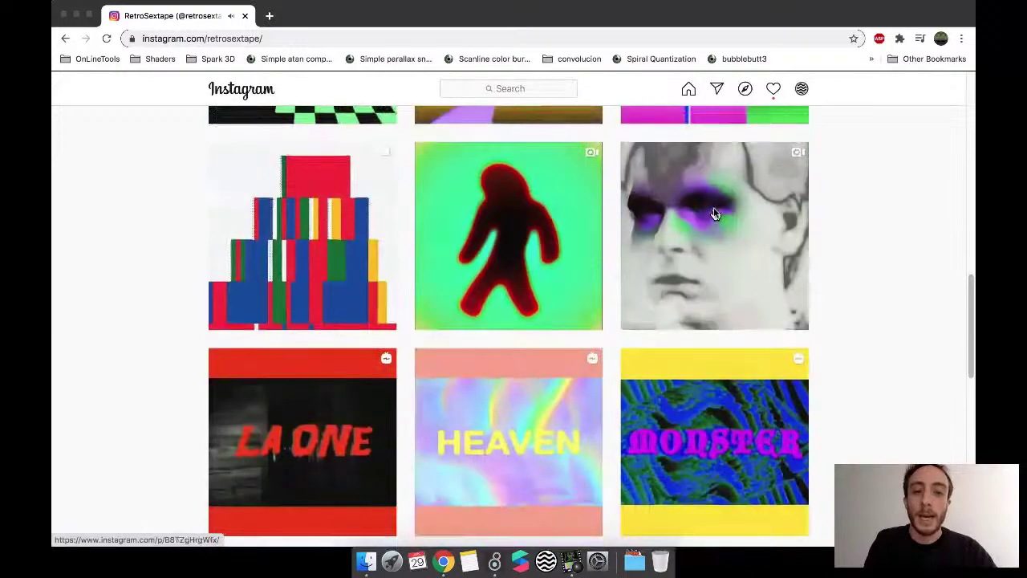
scroll(715, 214, up, 3)
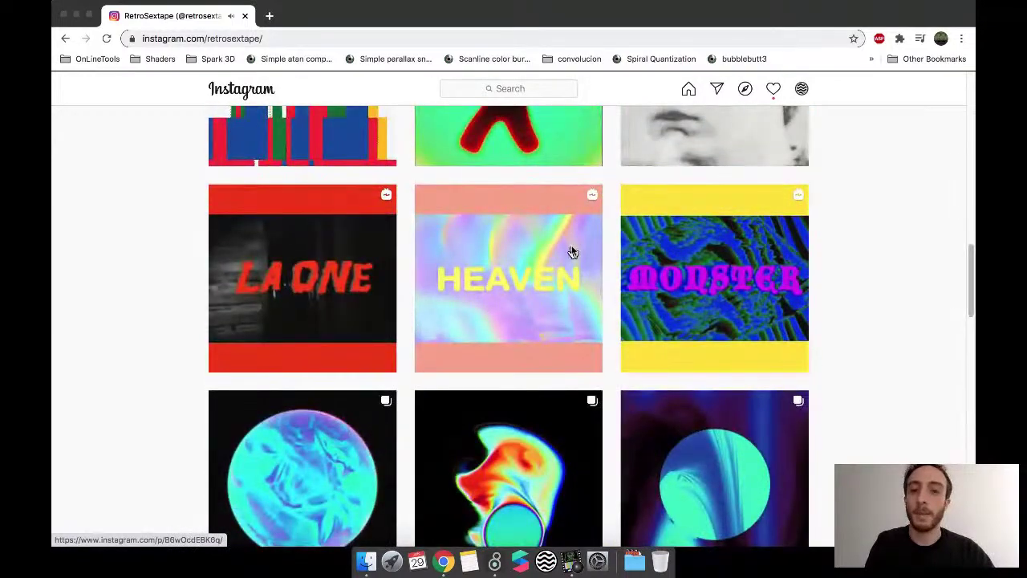
click(573, 252)
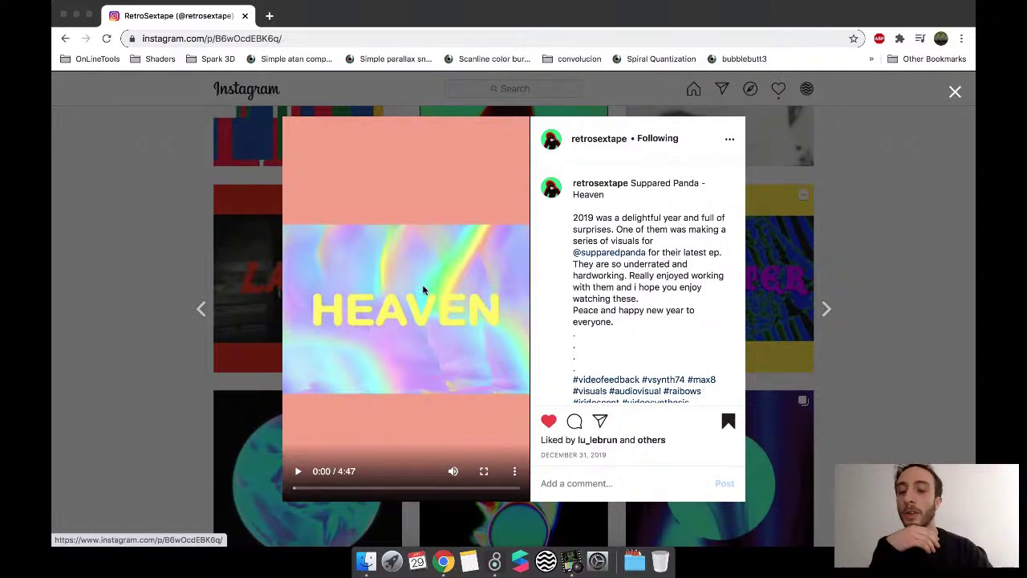
click(297, 473)
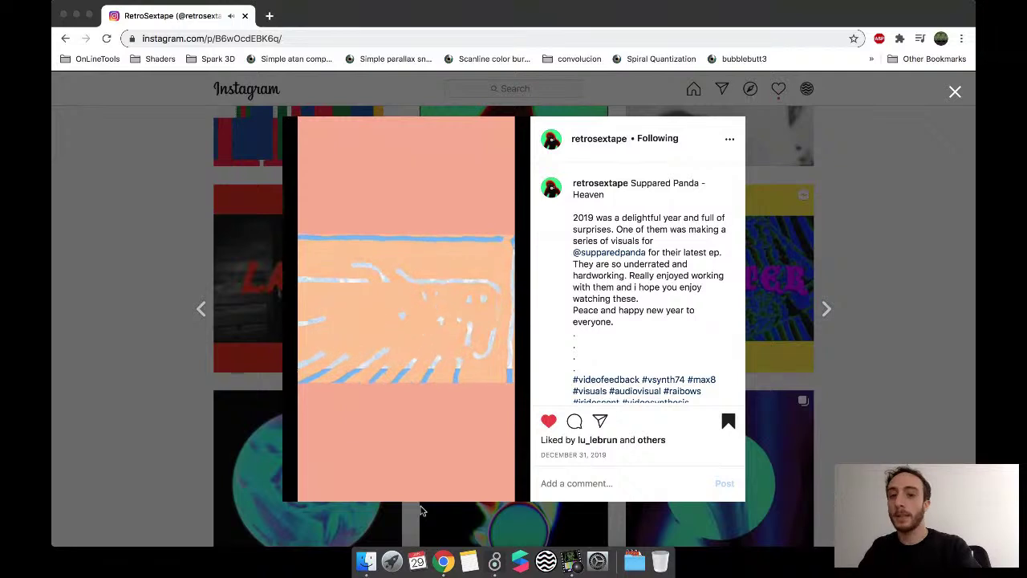
mouse_move(337, 478)
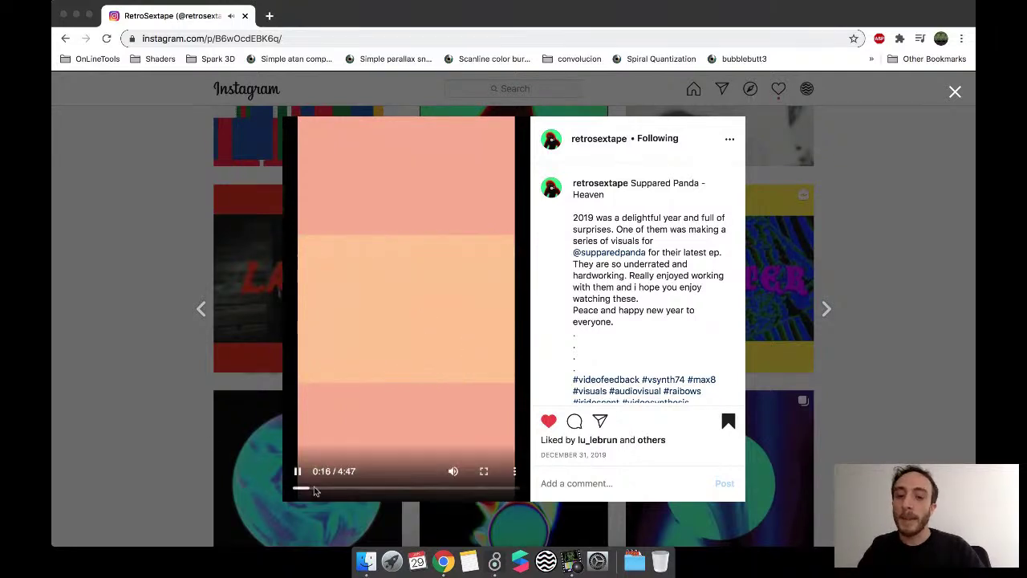
drag(306, 489, 363, 491)
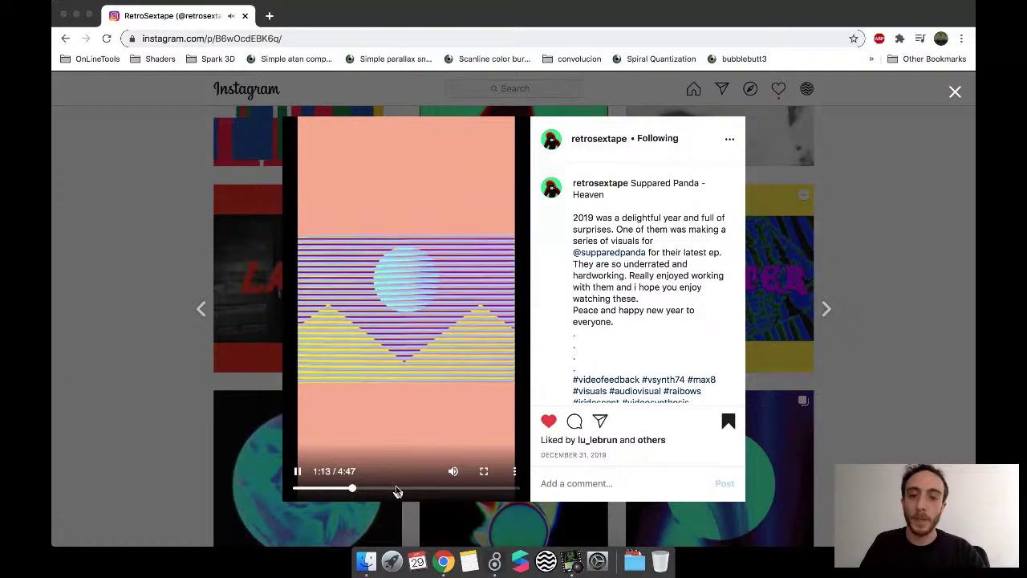
click(396, 488)
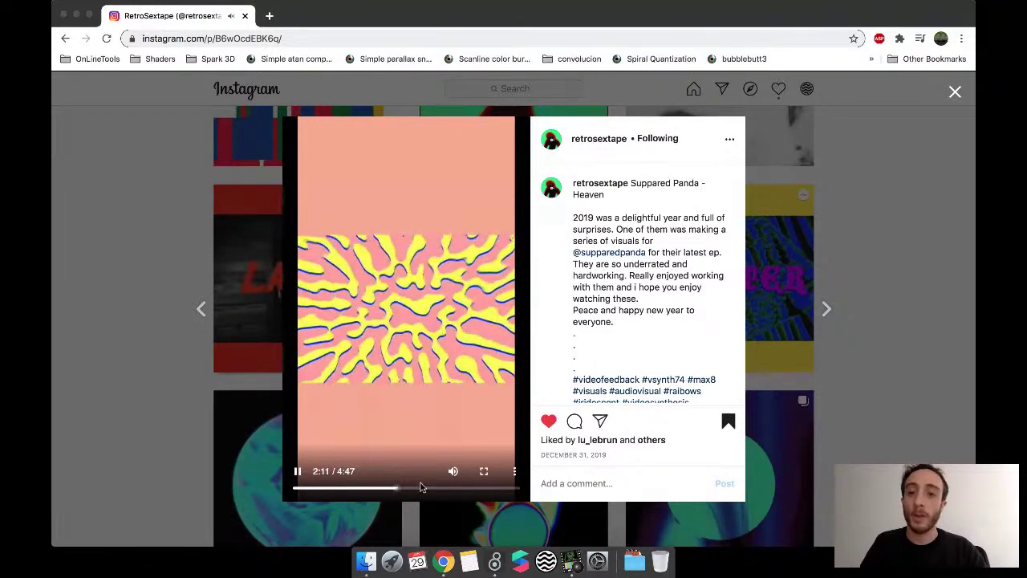
click(853, 288)
key(ctrl+Up)
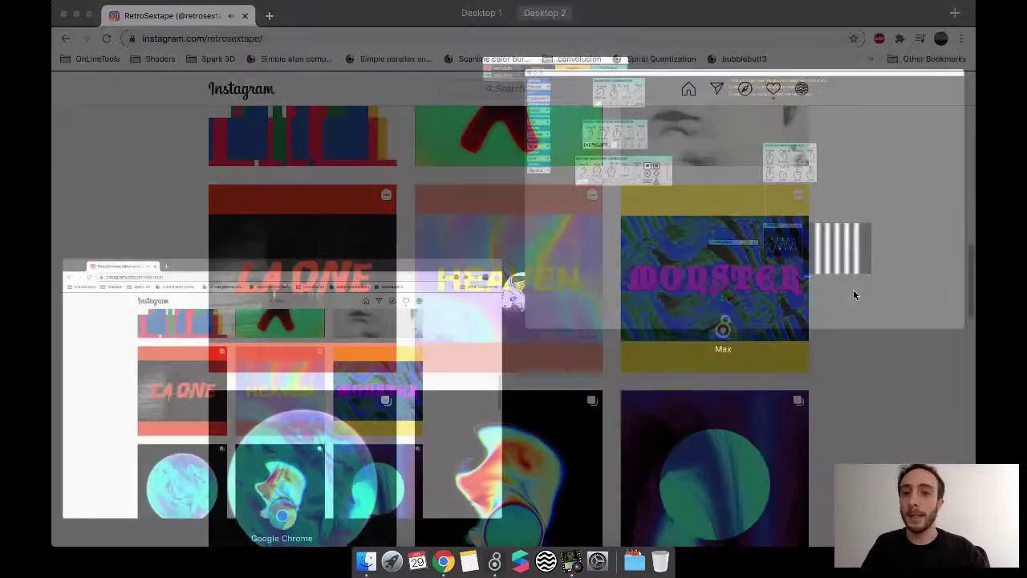
click(841, 289)
key(ctrl+Up)
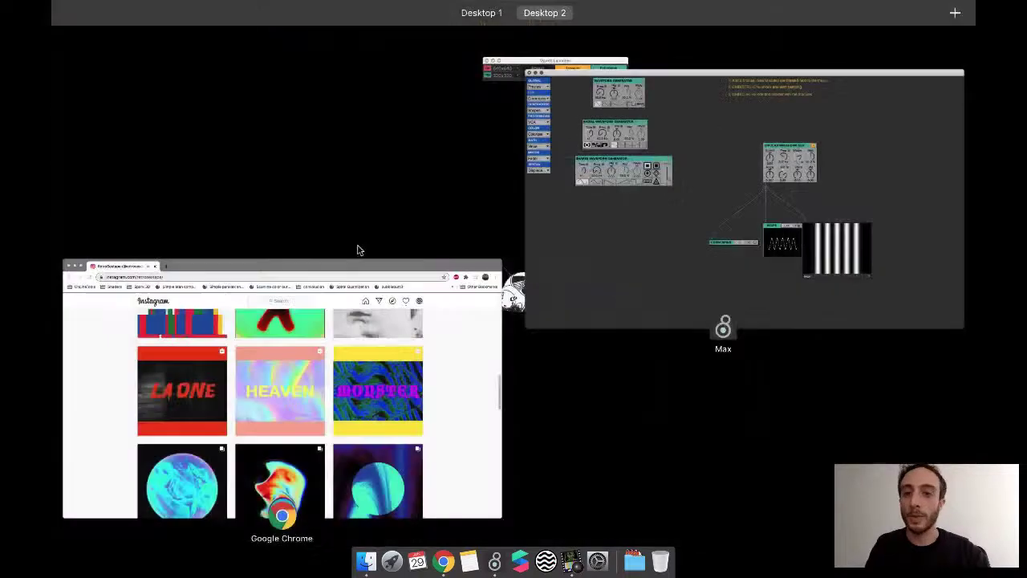
click(358, 272)
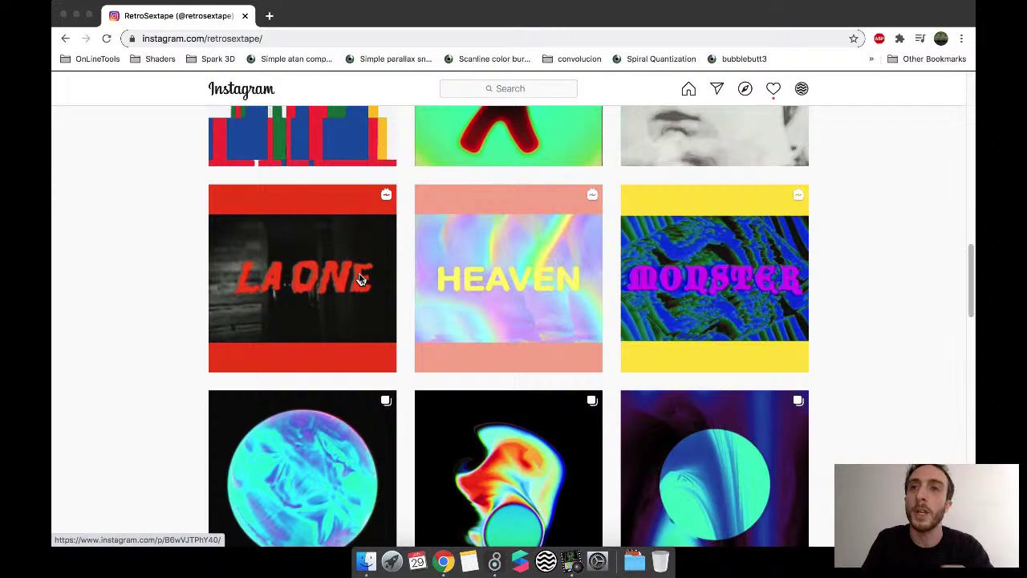
- Skim through the profile's older posts and examine the list of accounts it follows
scroll(303, 308, down, 15)
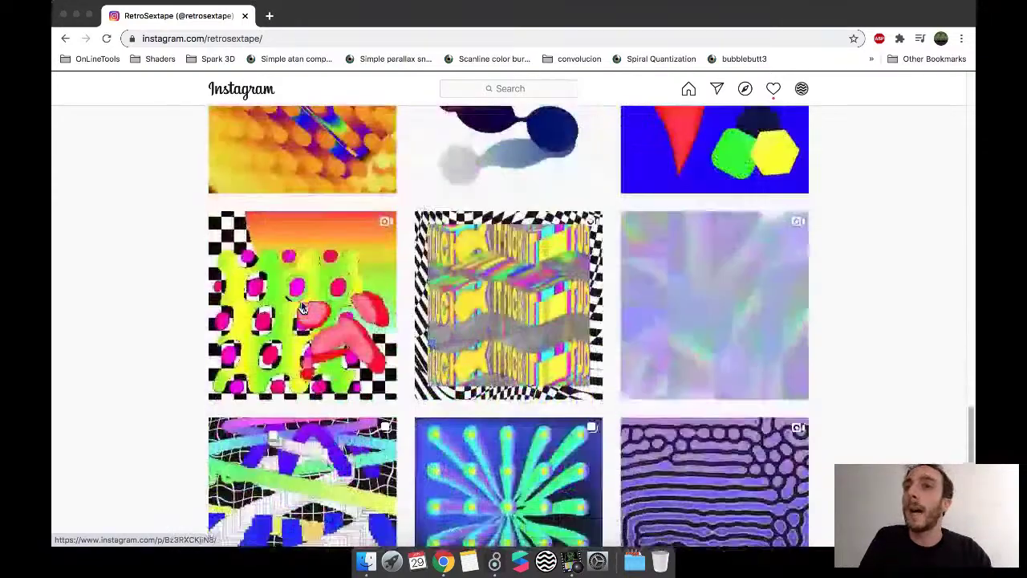
scroll(304, 307, down, 5)
scroll(303, 307, up, 7)
scroll(303, 307, up, 12)
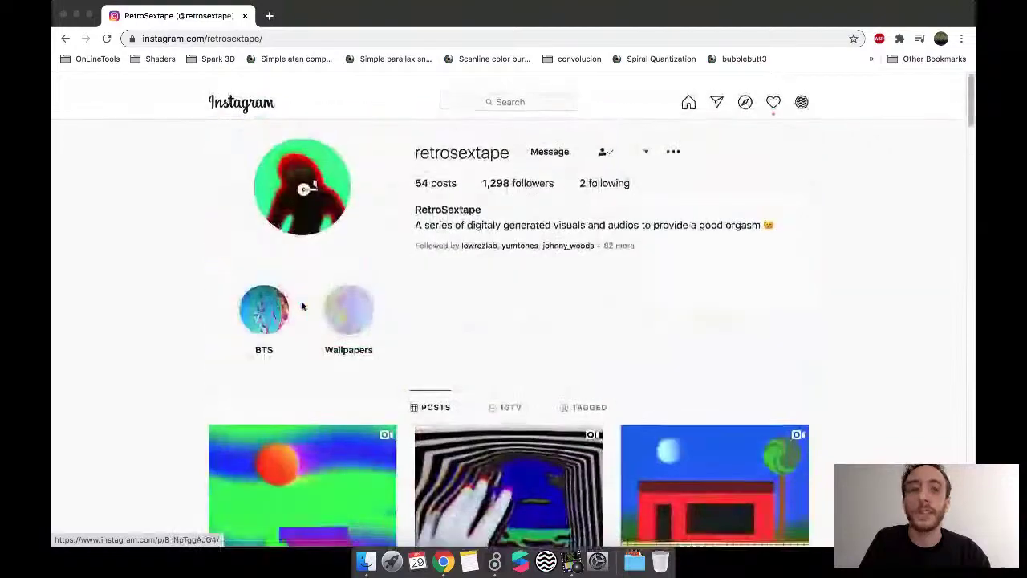
click(615, 169)
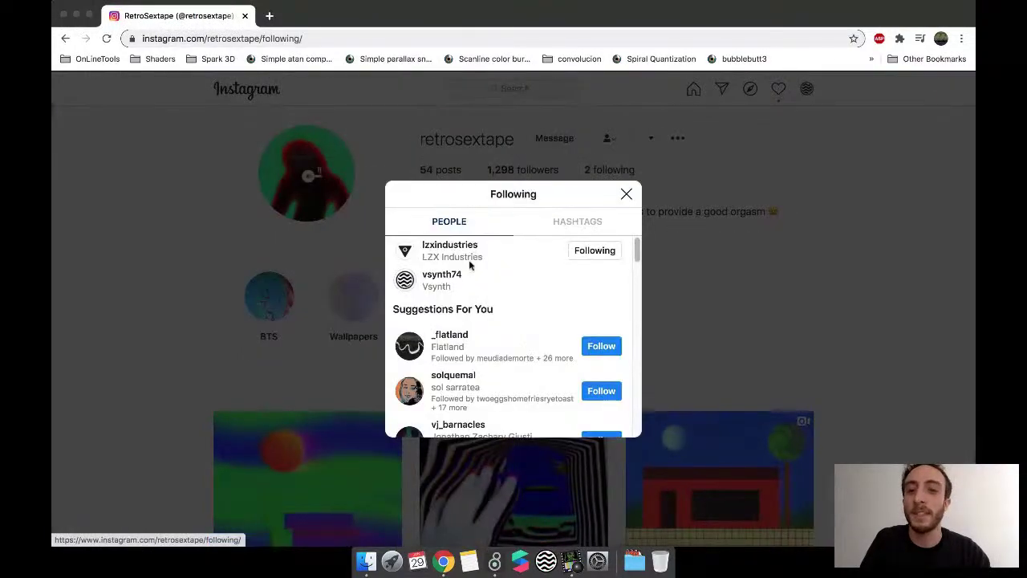
click(772, 286)
scroll(772, 282, down, 3)
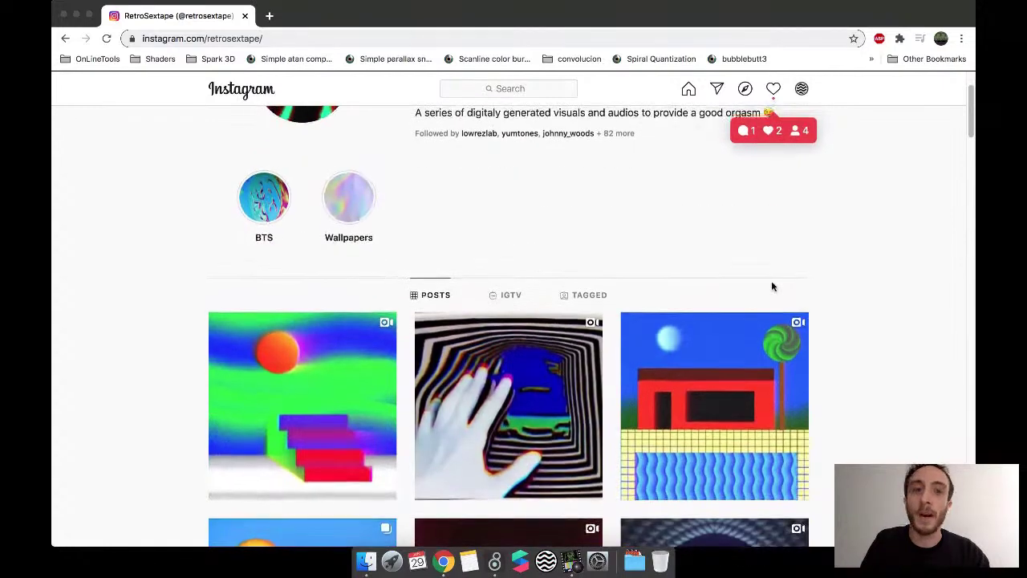
- Search Instagram for "clock" and open the clocked_logic_ profile
scroll(771, 281, down, 5)
scroll(771, 281, up, 8)
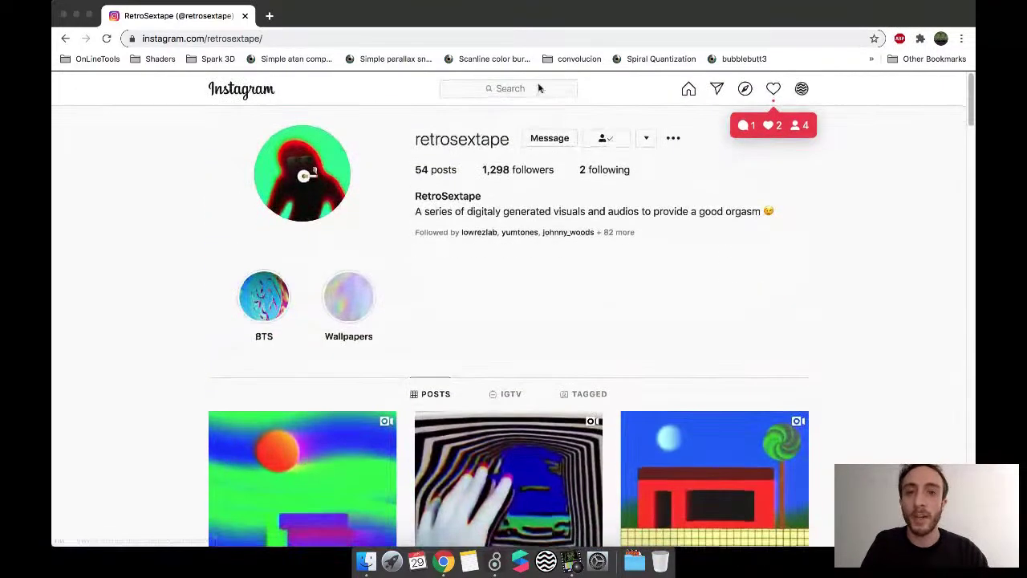
click(538, 88)
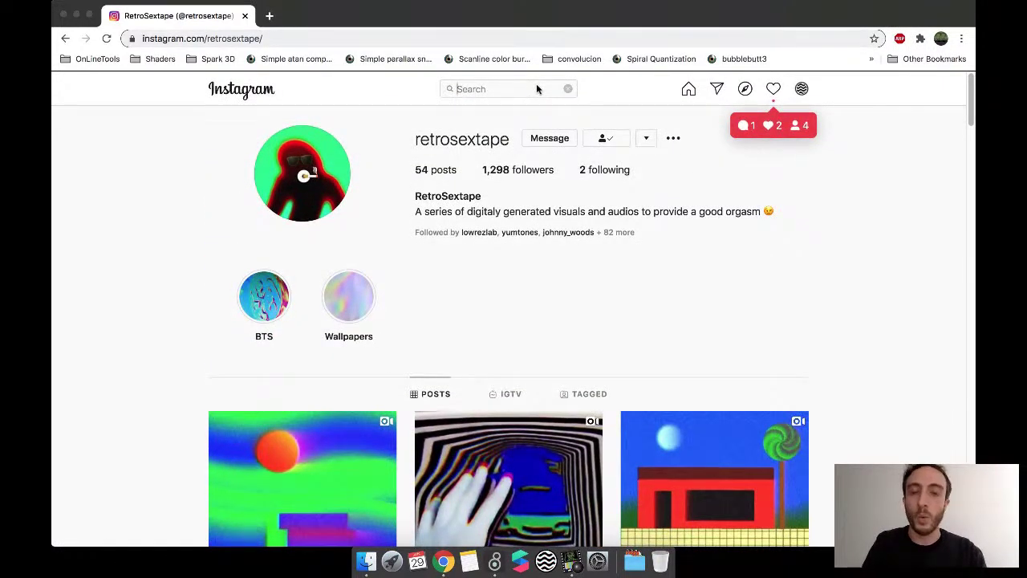
text(clock)
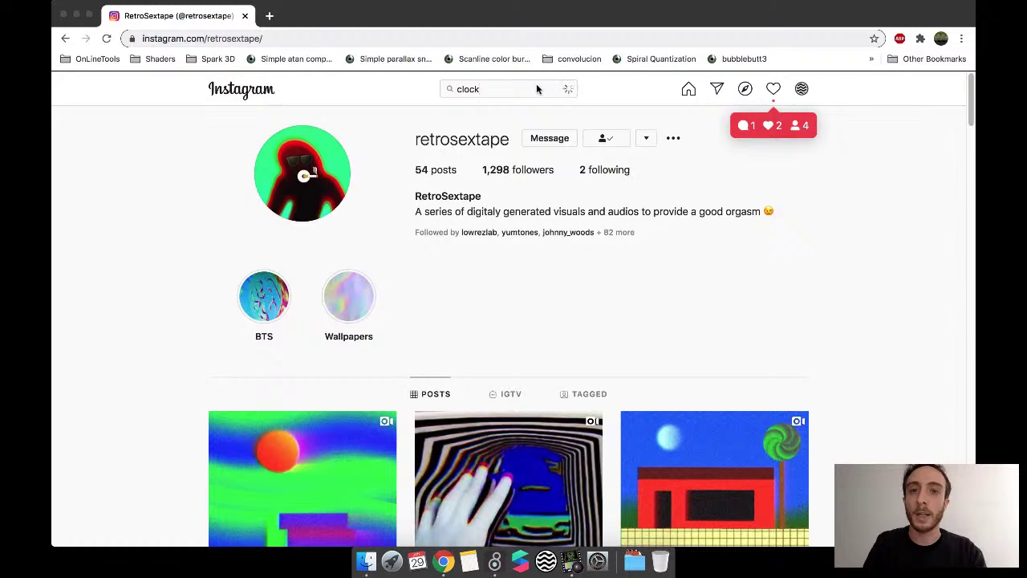
click(520, 133)
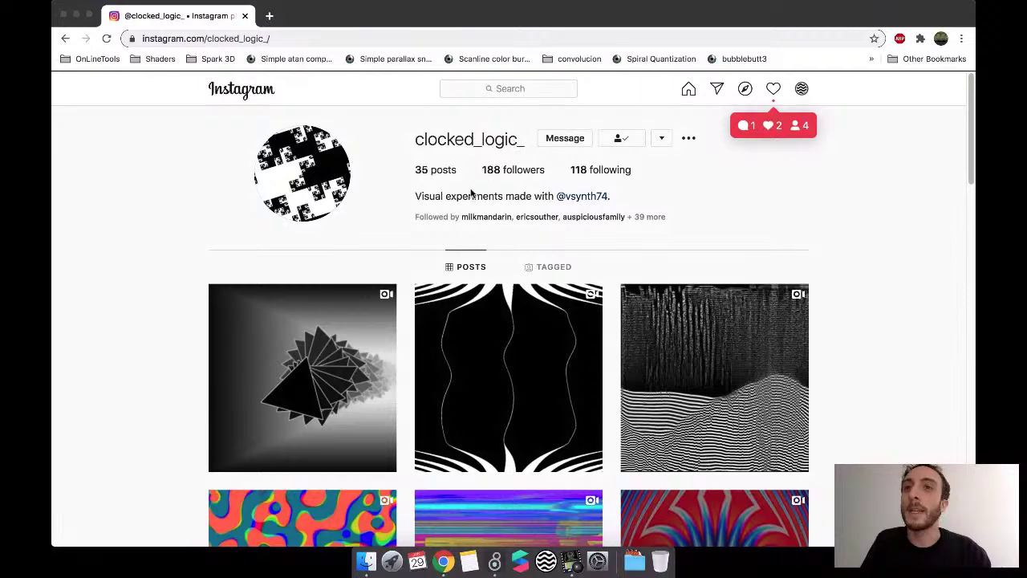
- Play the bouncing-rotation-infinity video of rotating triangles on the clocked_logic_ profile, and close the post
scroll(284, 344, down, 1)
click(294, 321)
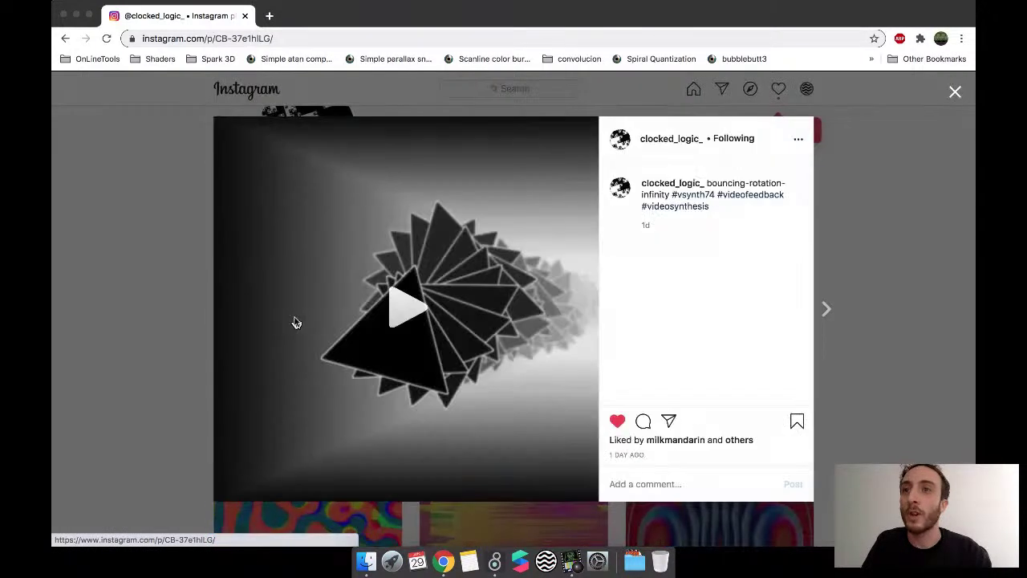
click(432, 341)
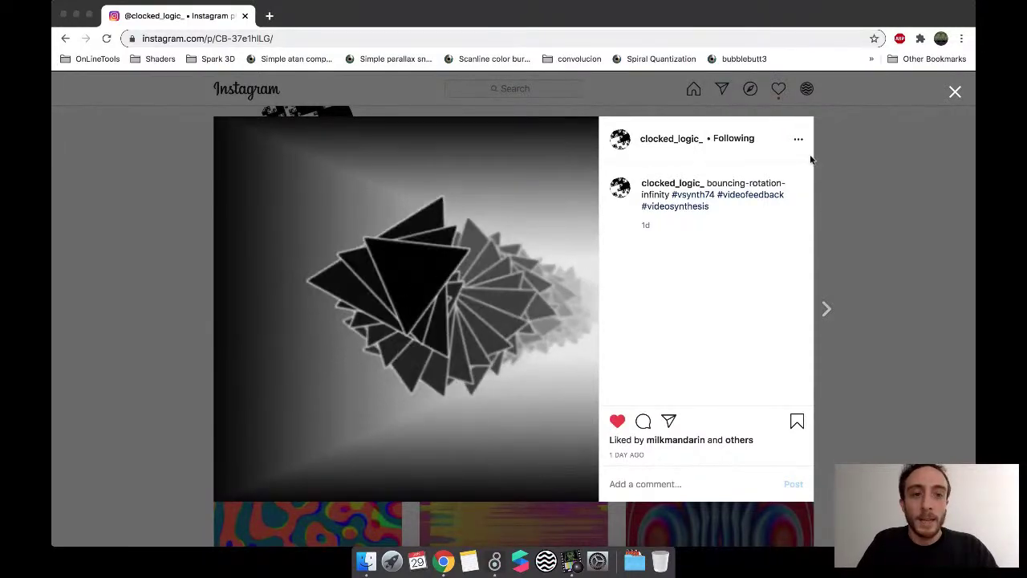
click(873, 161)
scroll(718, 208, up, 2)
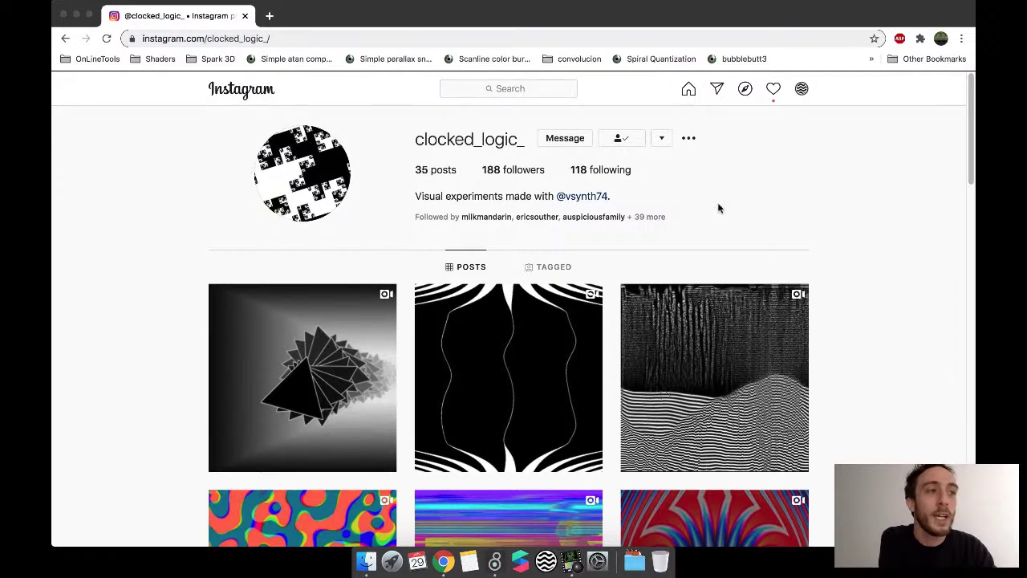
- Watch the black-and-white #polygraph video with the wavy lines, and close the post
scroll(719, 209, down, 2)
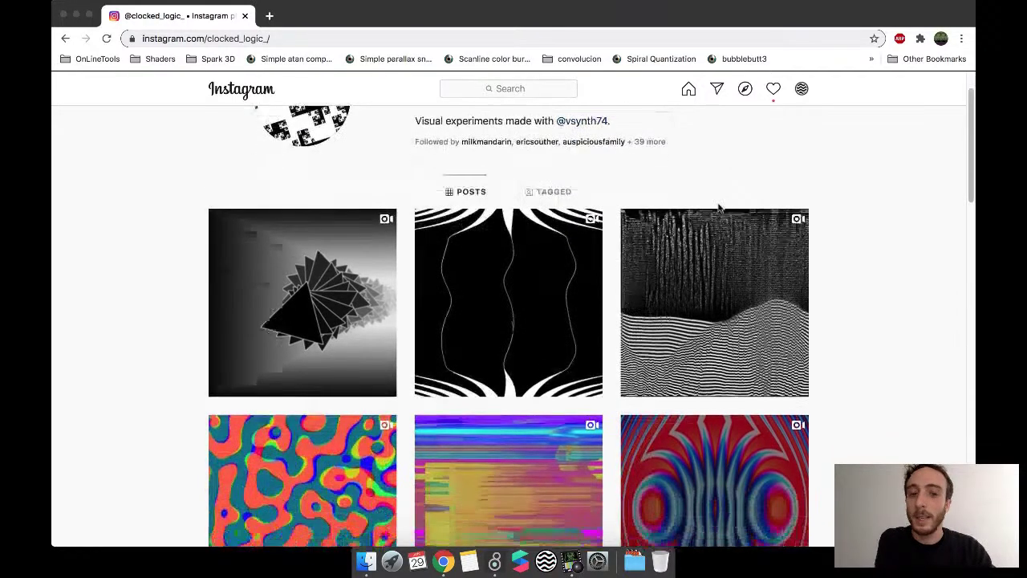
click(479, 291)
click(425, 293)
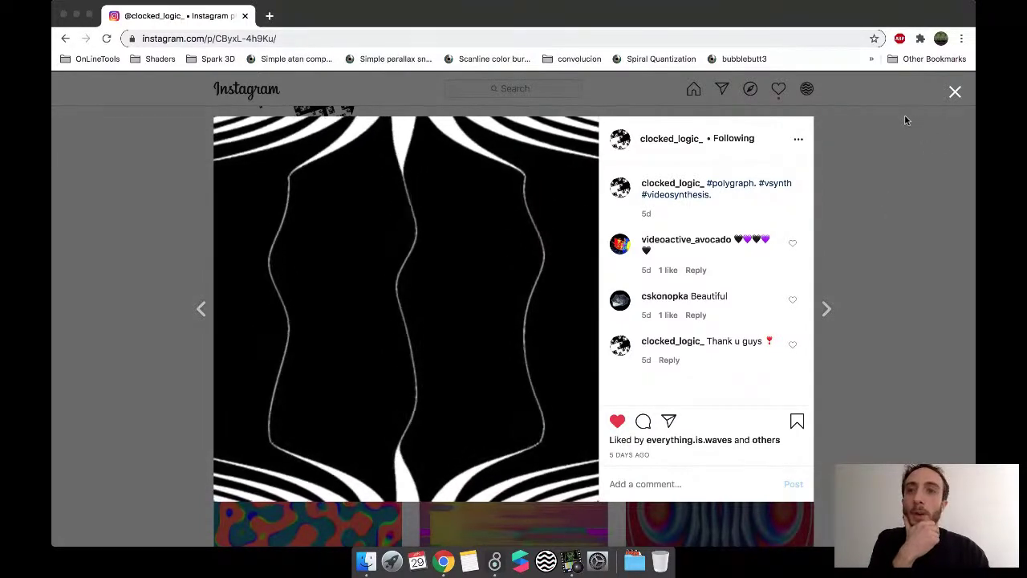
click(955, 93)
scroll(756, 282, down, 2)
scroll(559, 128, up, 3)
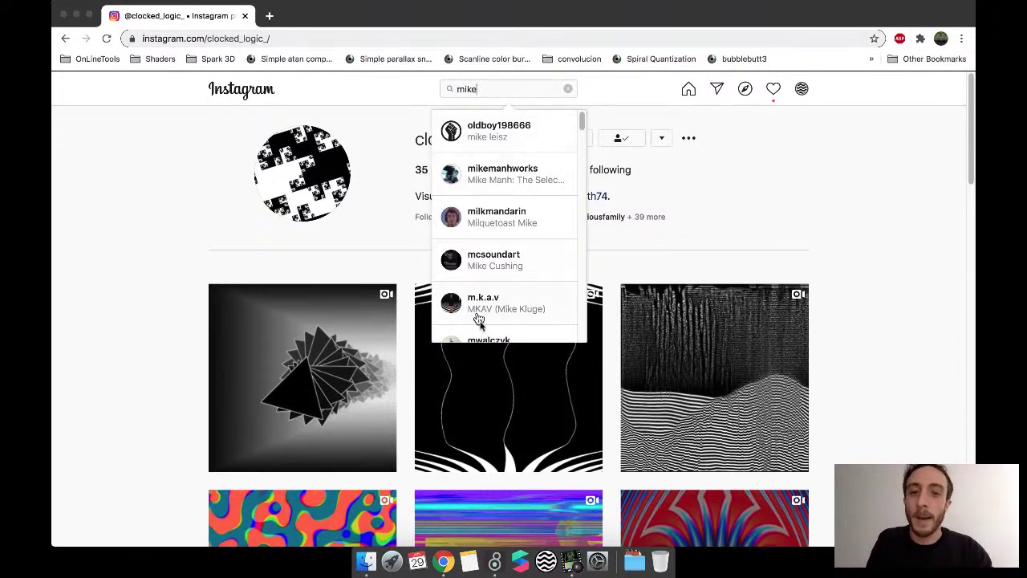
click(479, 319)
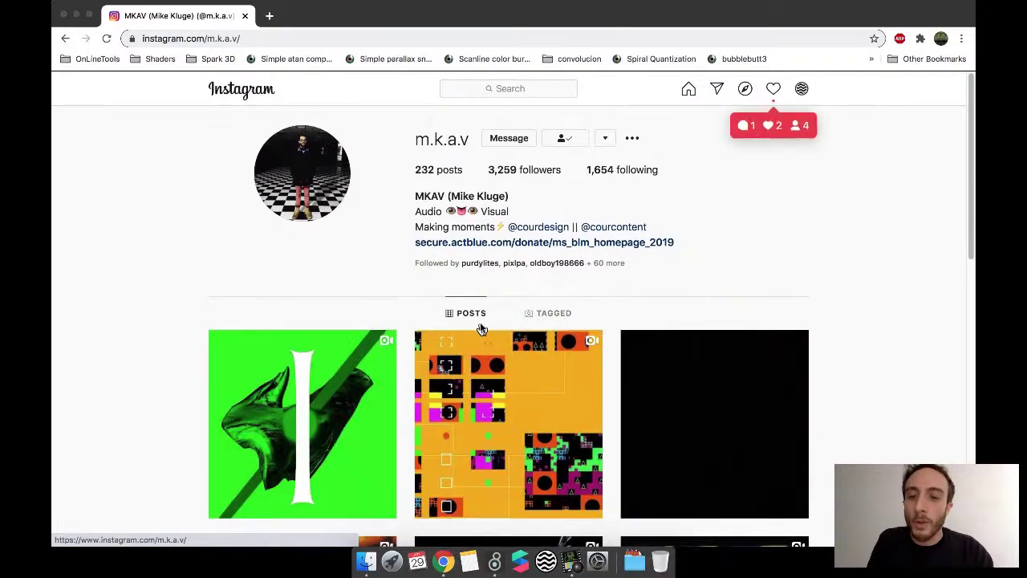
scroll(481, 329, down, 10)
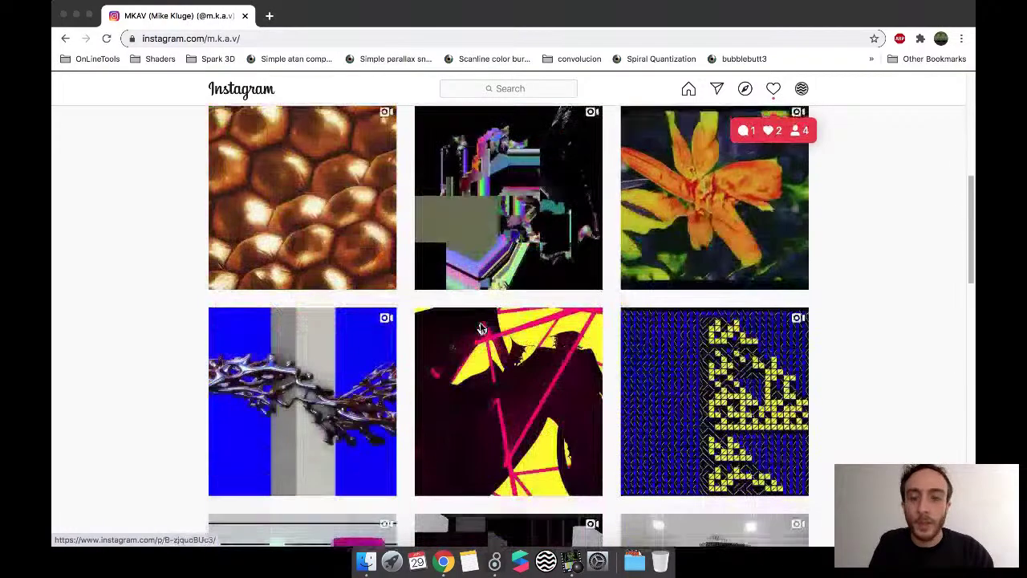
scroll(481, 329, down, 10)
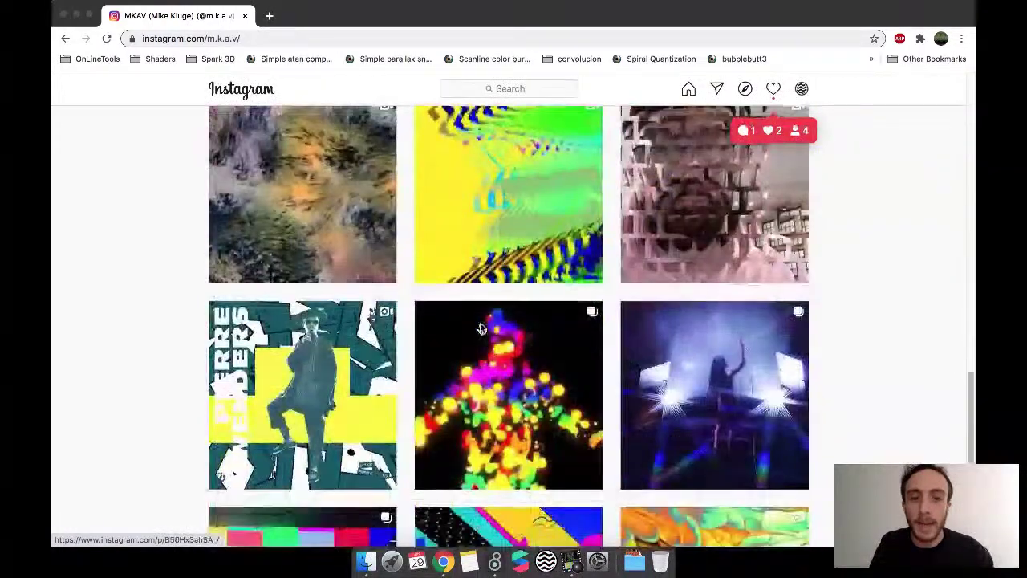
scroll(480, 329, down, 6)
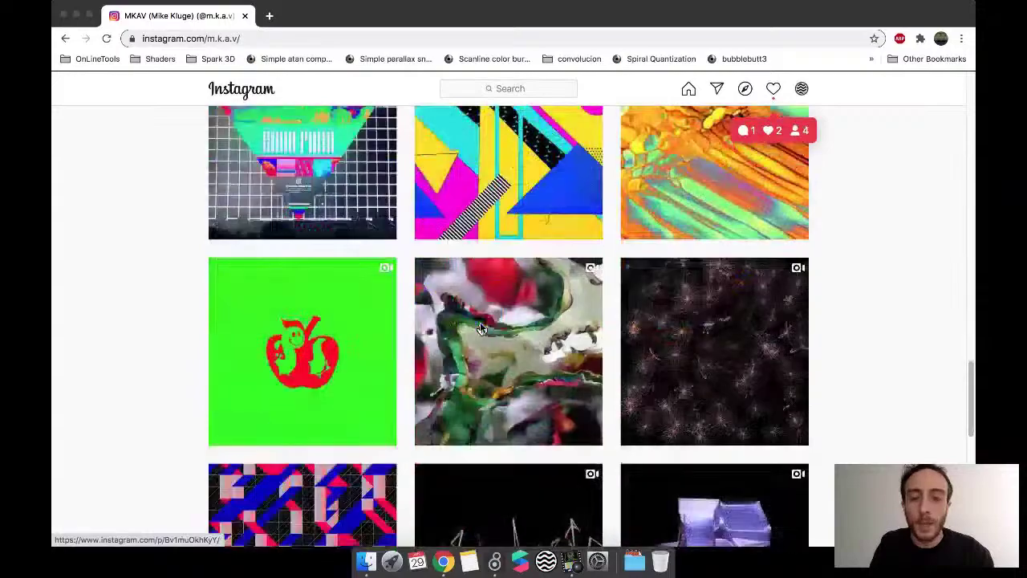
scroll(480, 329, down, 7)
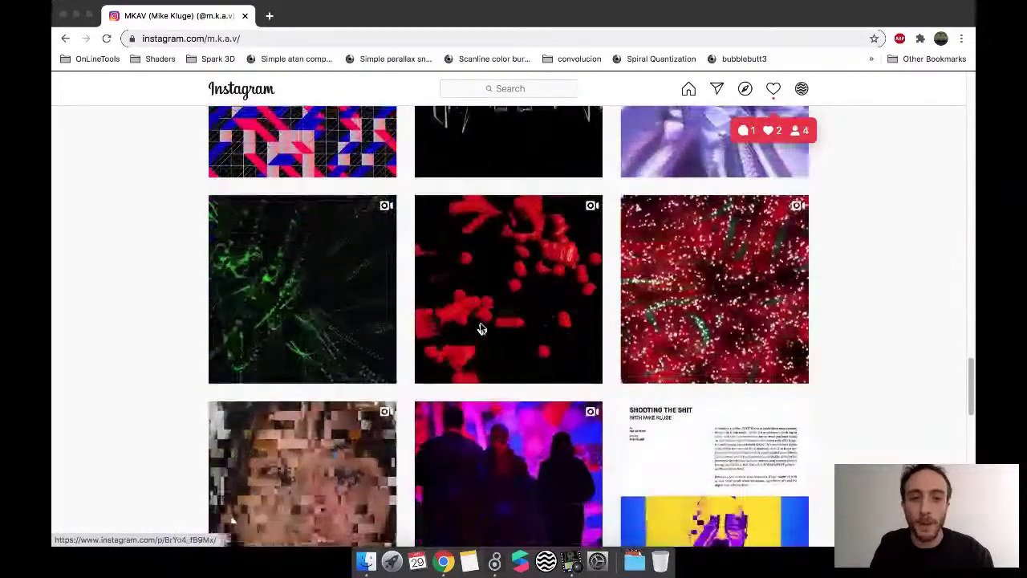
scroll(480, 329, down, 7)
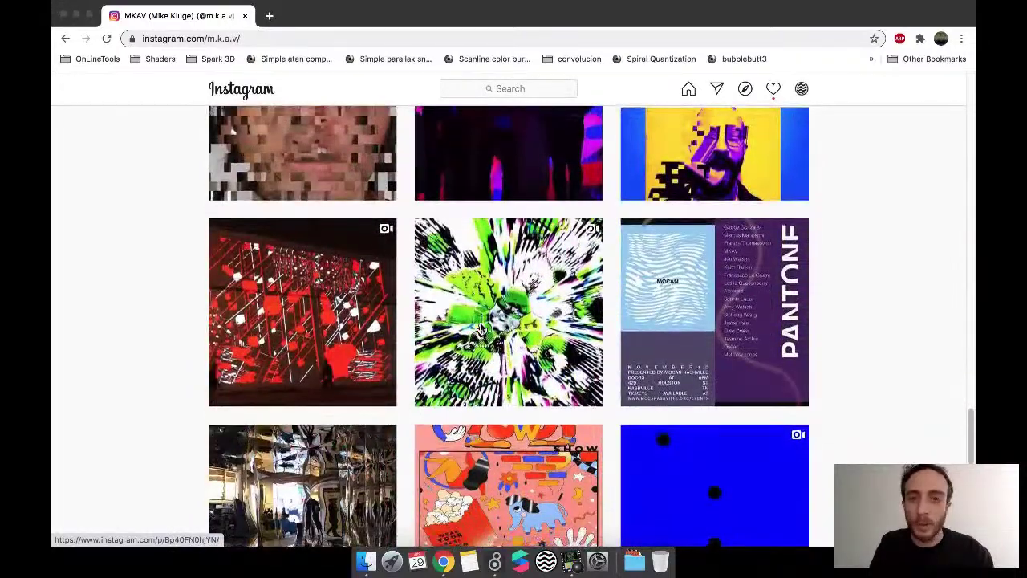
scroll(481, 329, down, 3)
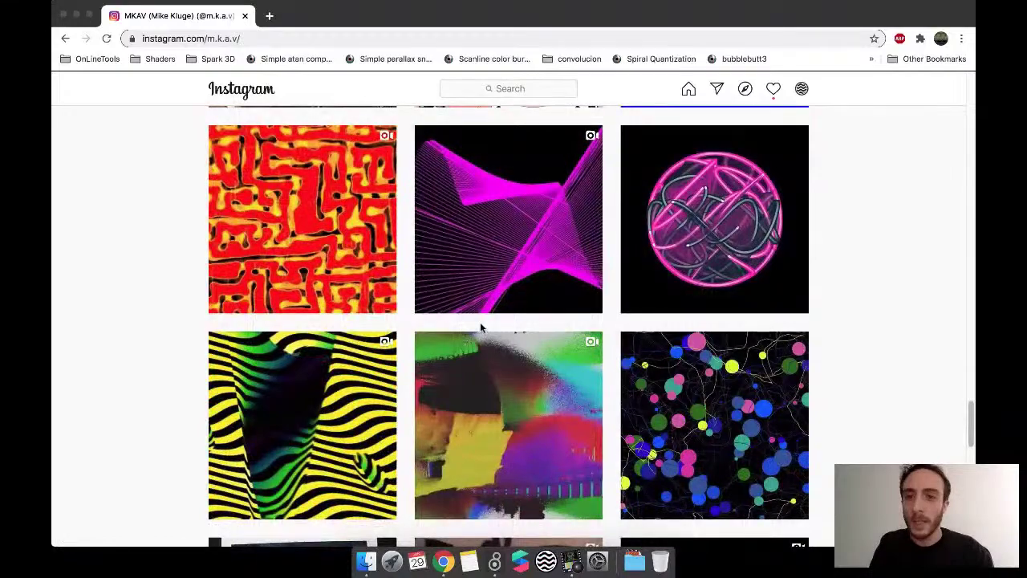
scroll(481, 329, down, 4)
scroll(480, 329, down, 13)
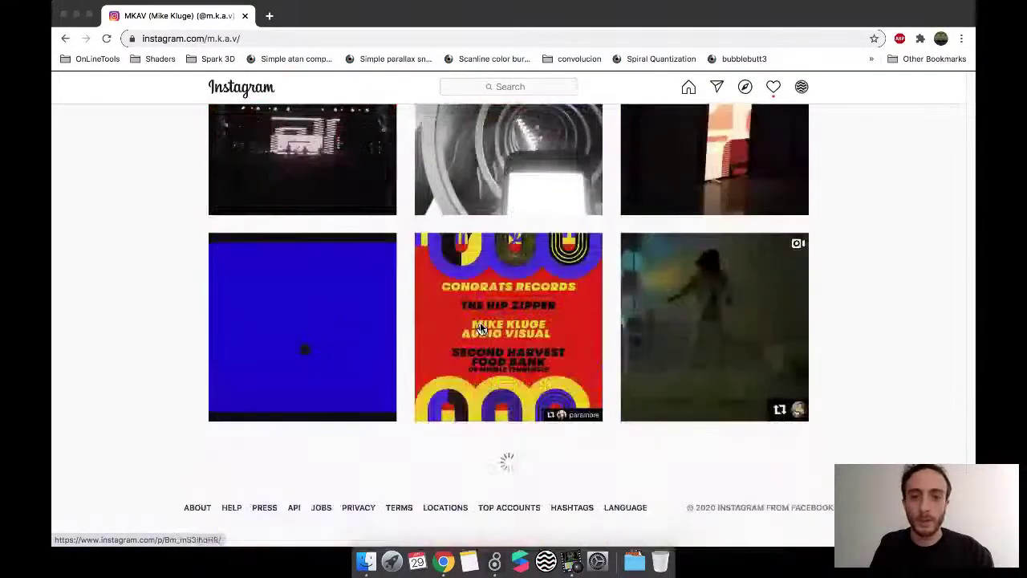
scroll(480, 329, down, 5)
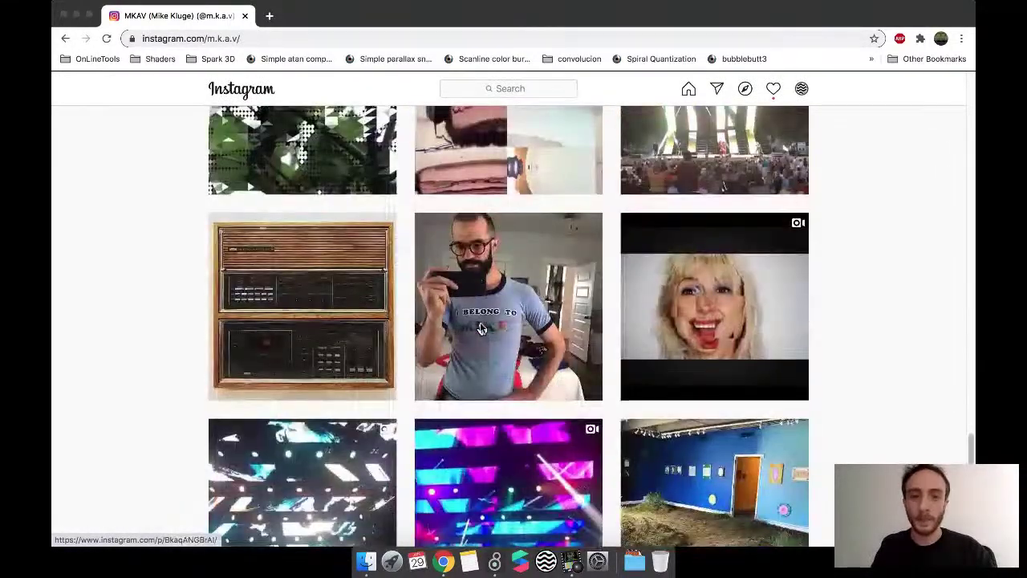
scroll(481, 329, down, 3)
- Watch the Paramore tour5 stage video and the neighbouring "Pool" design video, closing each post
click(481, 304)
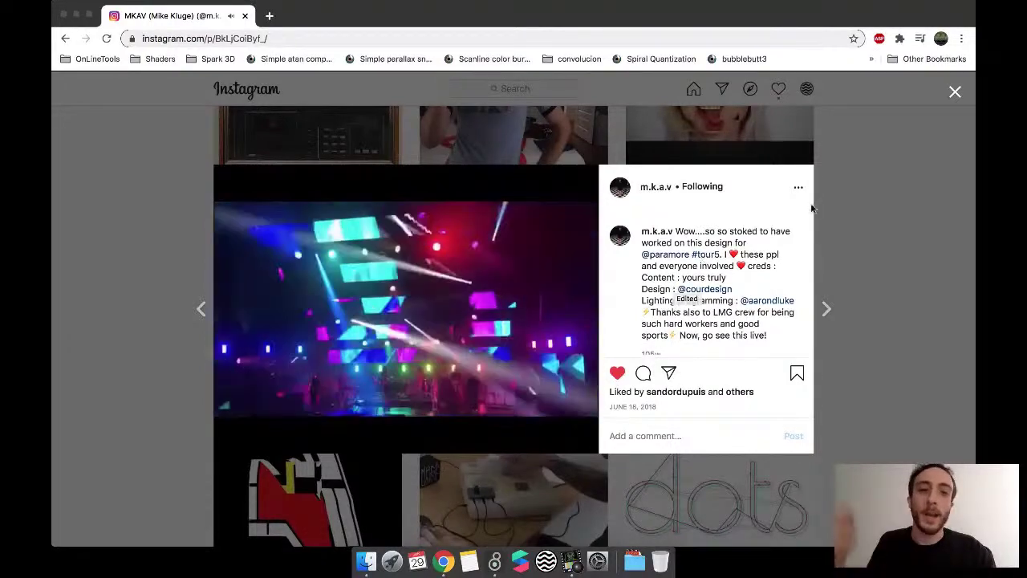
click(877, 201)
scroll(739, 271, down, 3)
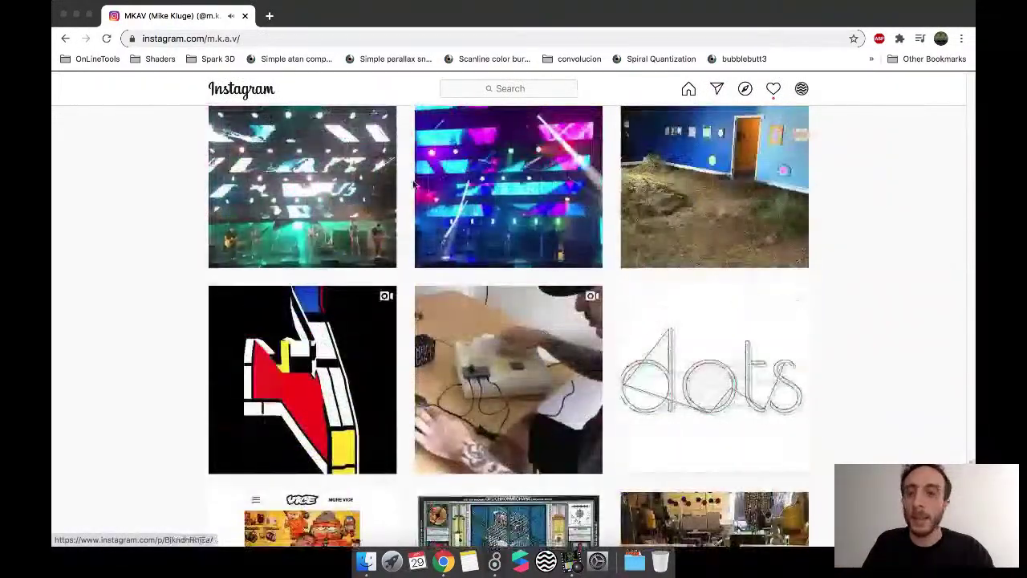
click(392, 172)
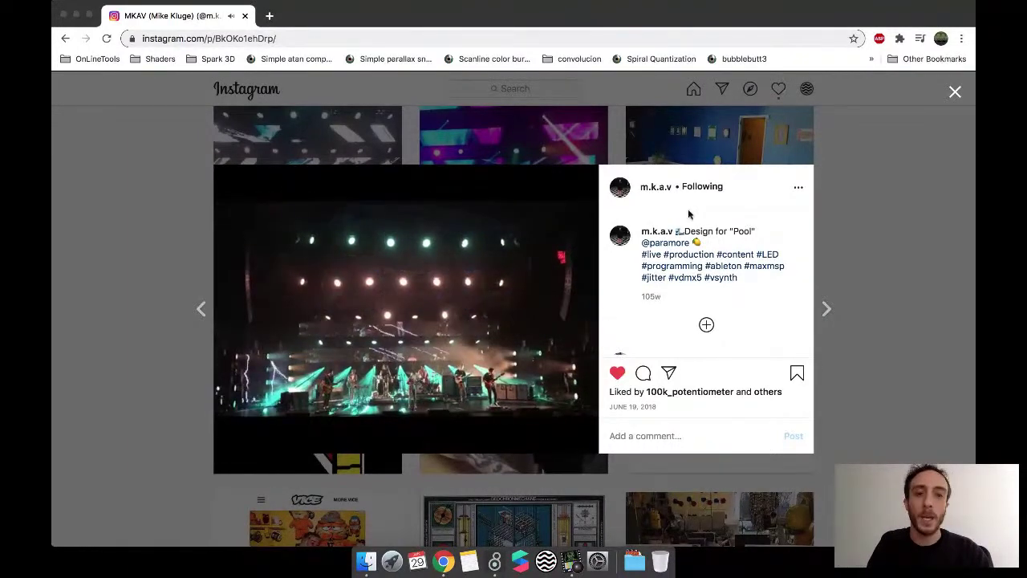
click(824, 188)
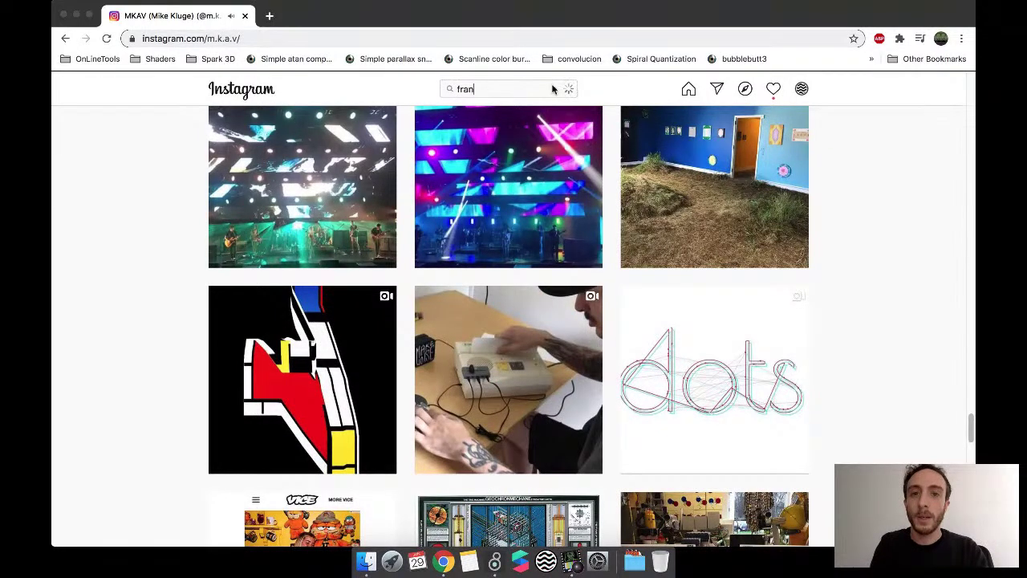
click(508, 133)
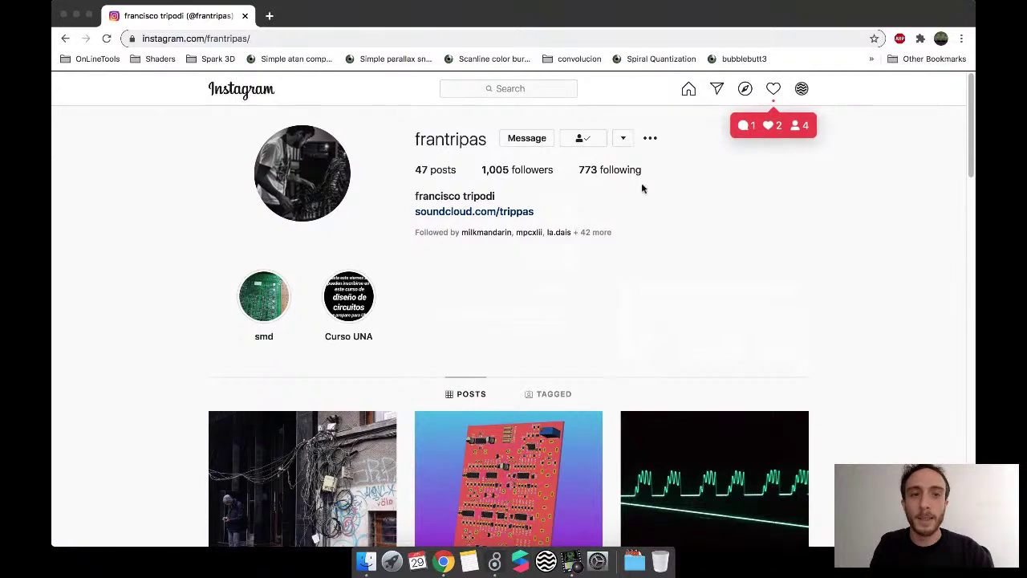
scroll(737, 208, down, 3)
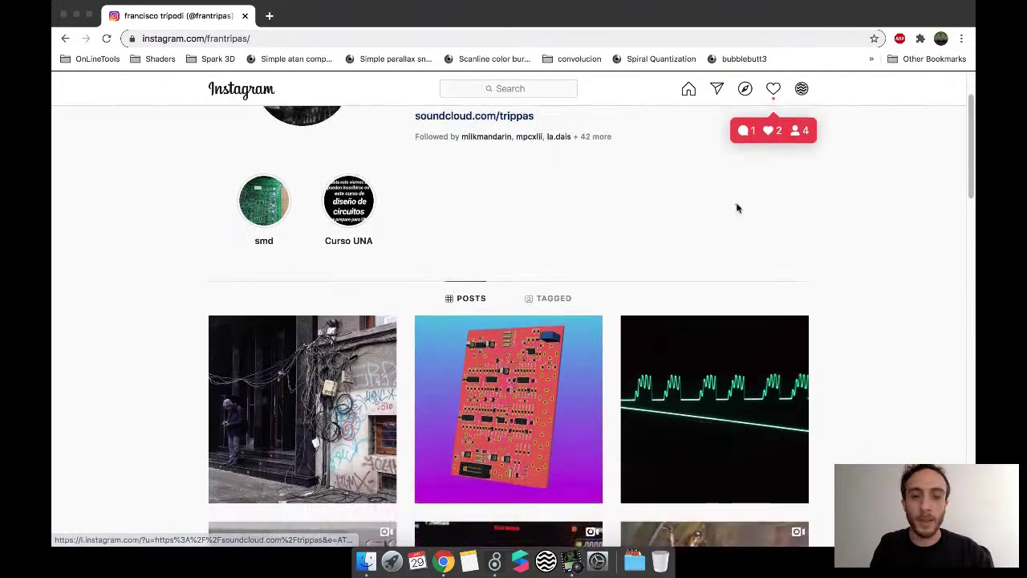
scroll(738, 209, down, 2)
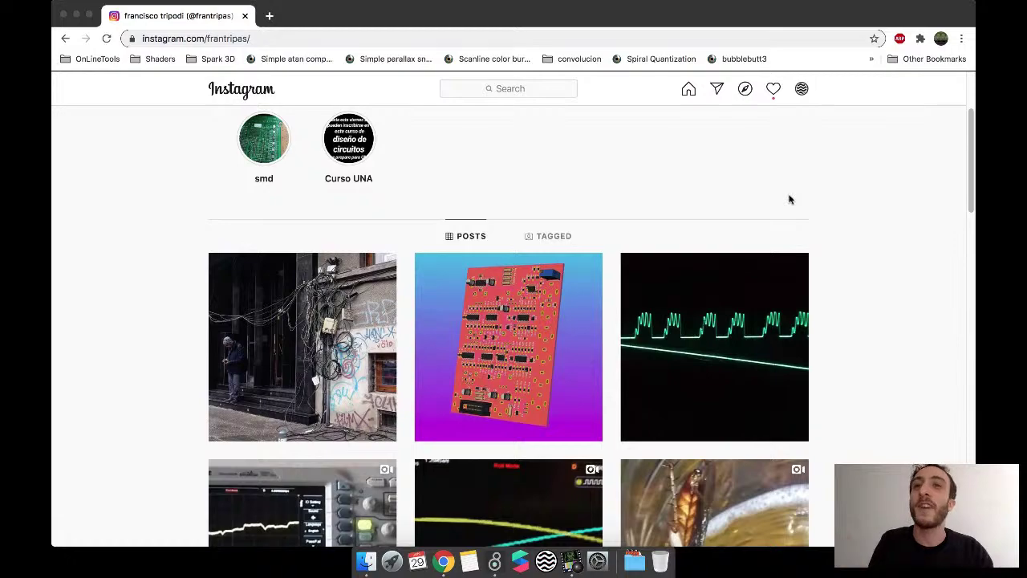
scroll(790, 199, down, 1)
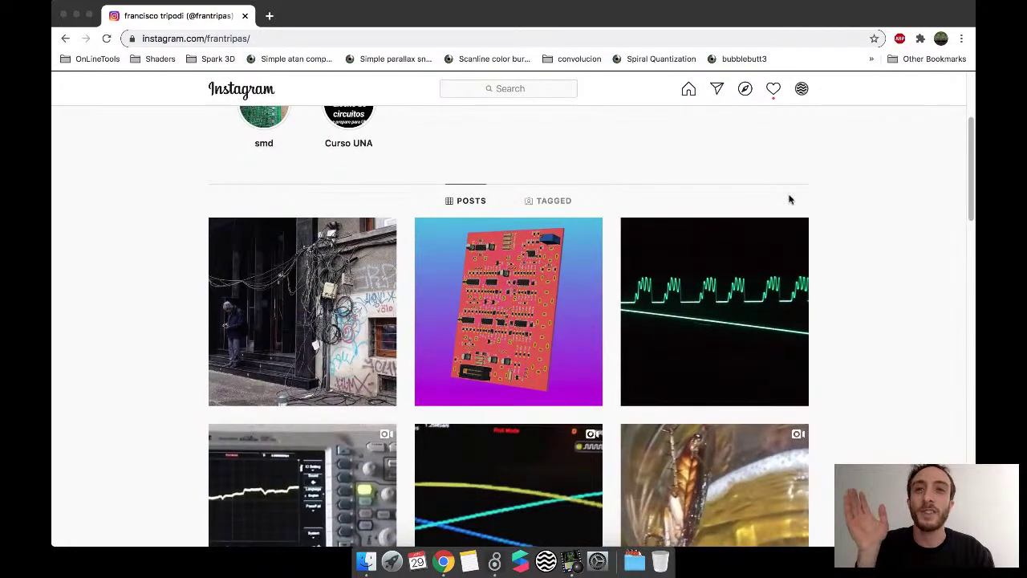
scroll(789, 199, down, 15)
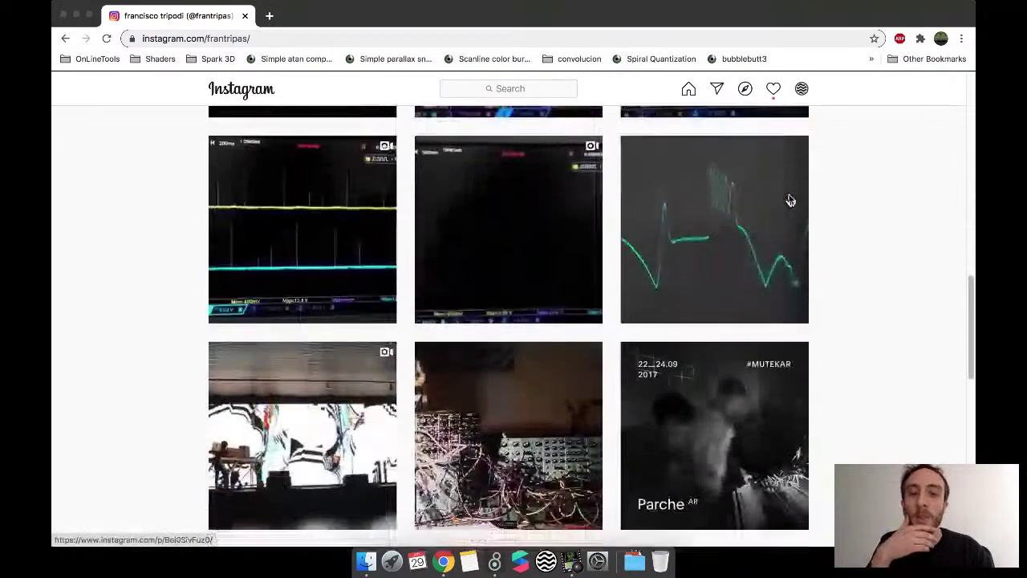
scroll(790, 199, down, 20)
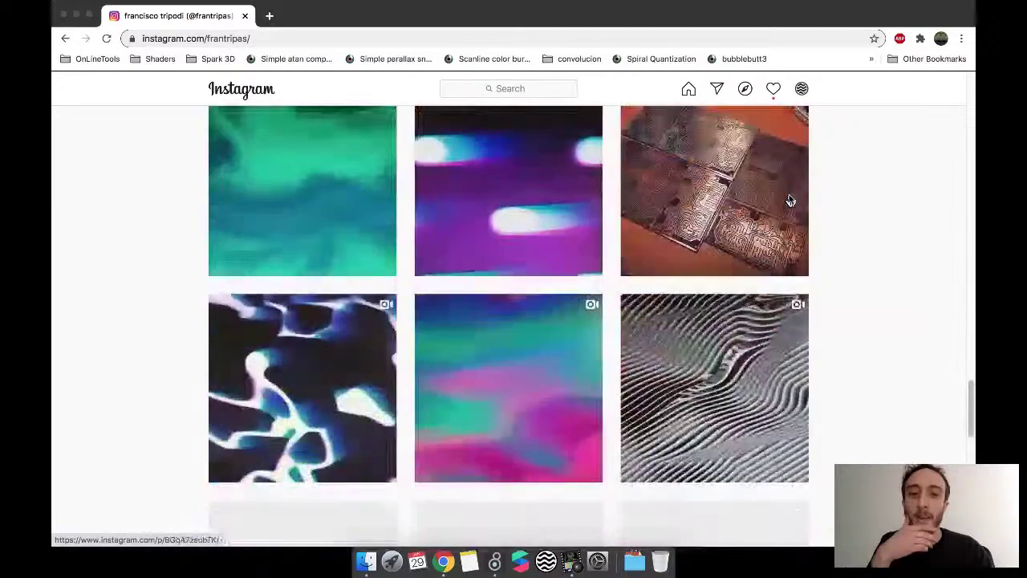
scroll(789, 199, down, 15)
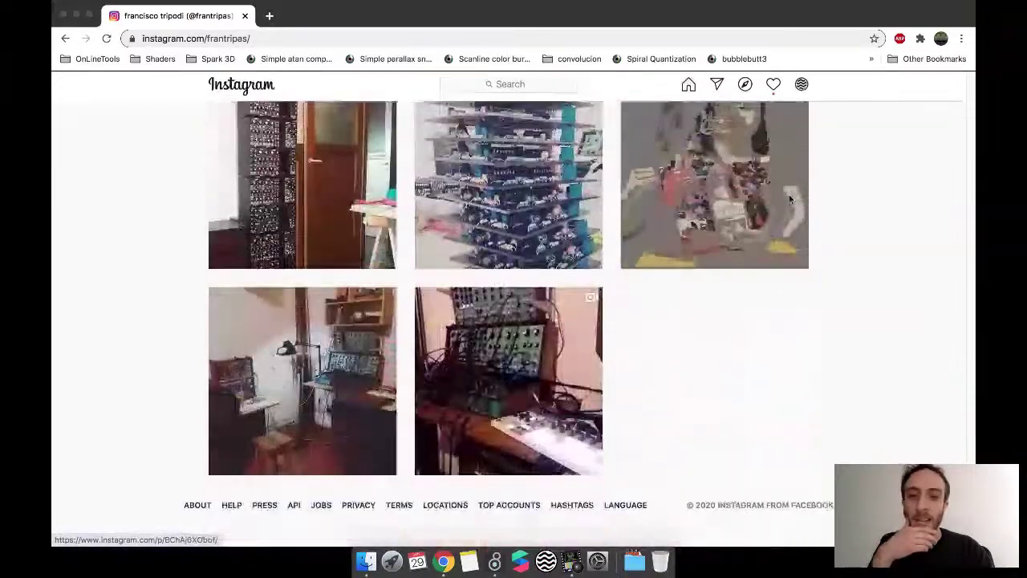
- Open the profile's oldest video post, showing a modular synthesizer and keyboard, and close it
scroll(789, 199, up, 3)
scroll(789, 199, up, 2)
scroll(382, 401, down, 3)
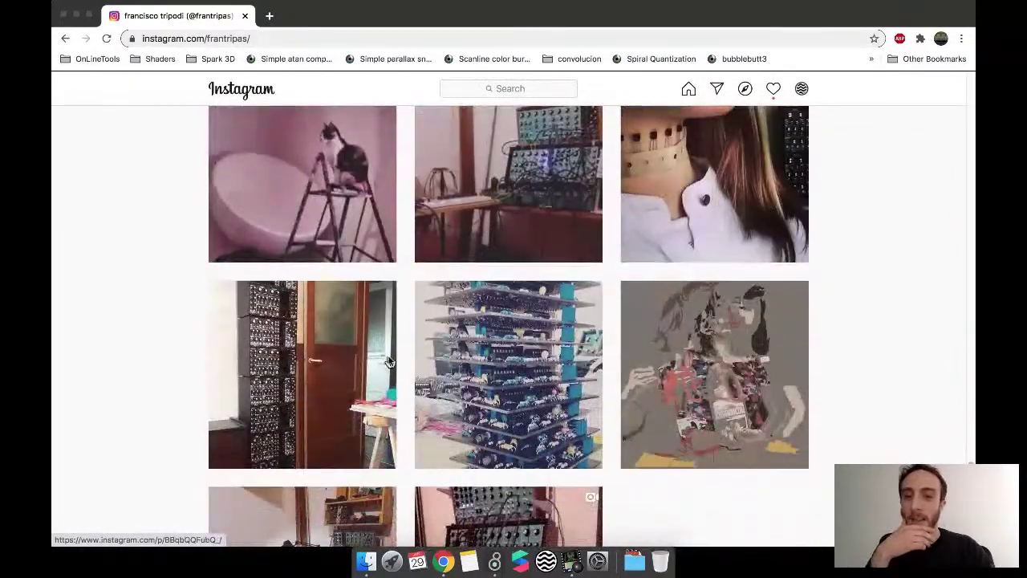
scroll(502, 375, down, 3)
click(502, 374)
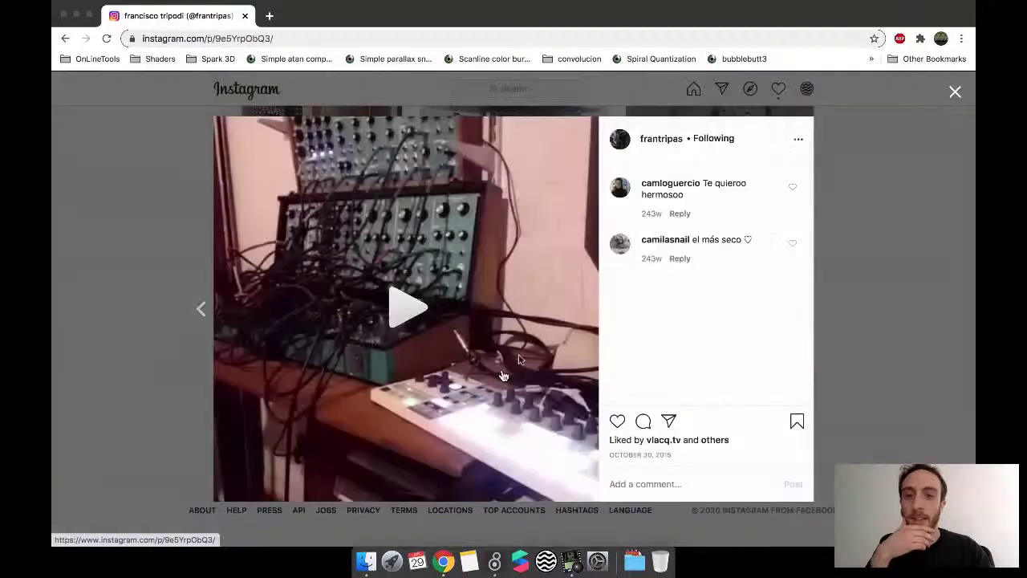
click(813, 256)
- Find the June 2016 video of a computer screen with a visual patch and its output, and watch it
scroll(814, 257, up, 3)
scroll(814, 257, up, 3)
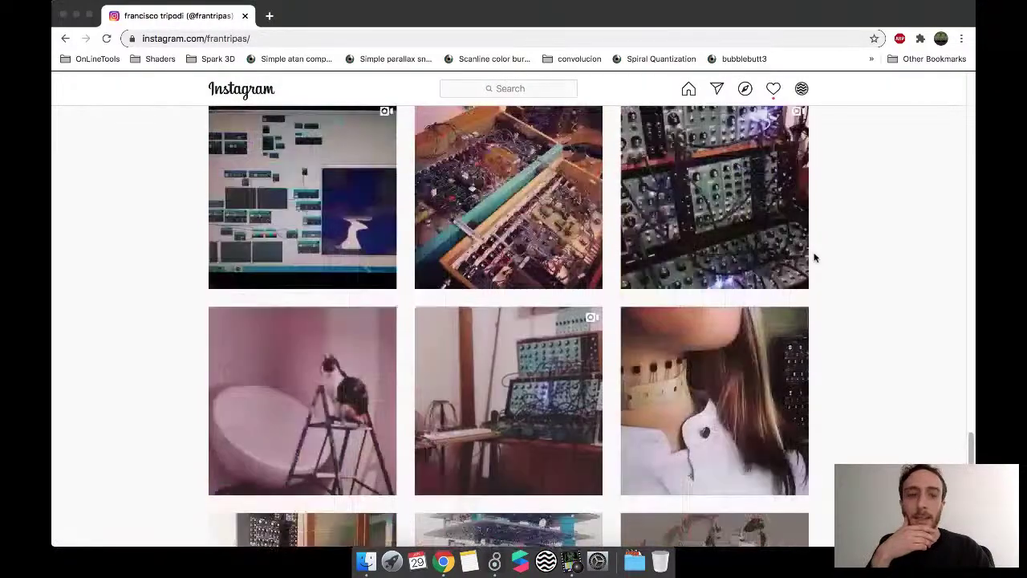
scroll(812, 257, up, 1)
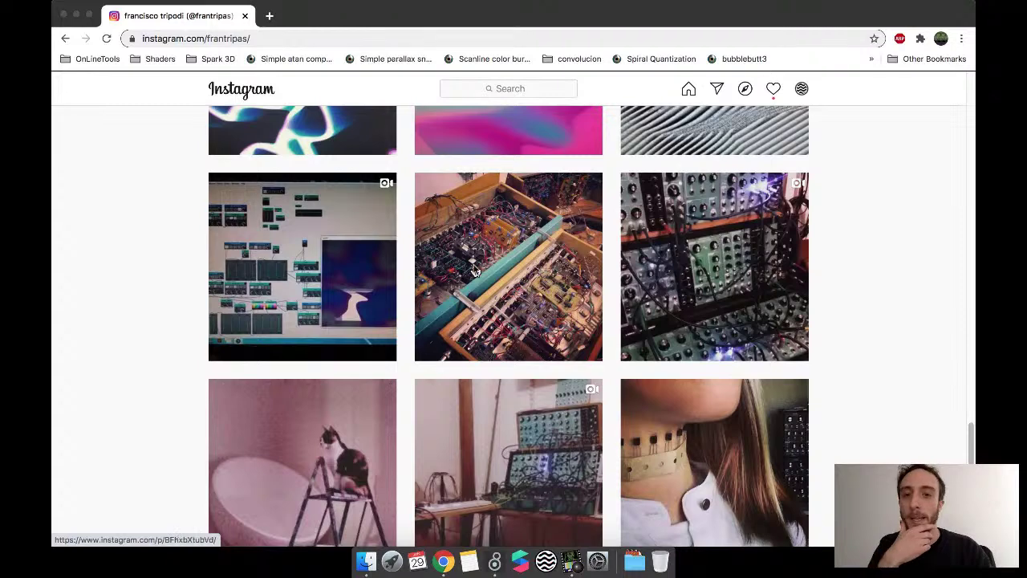
click(320, 238)
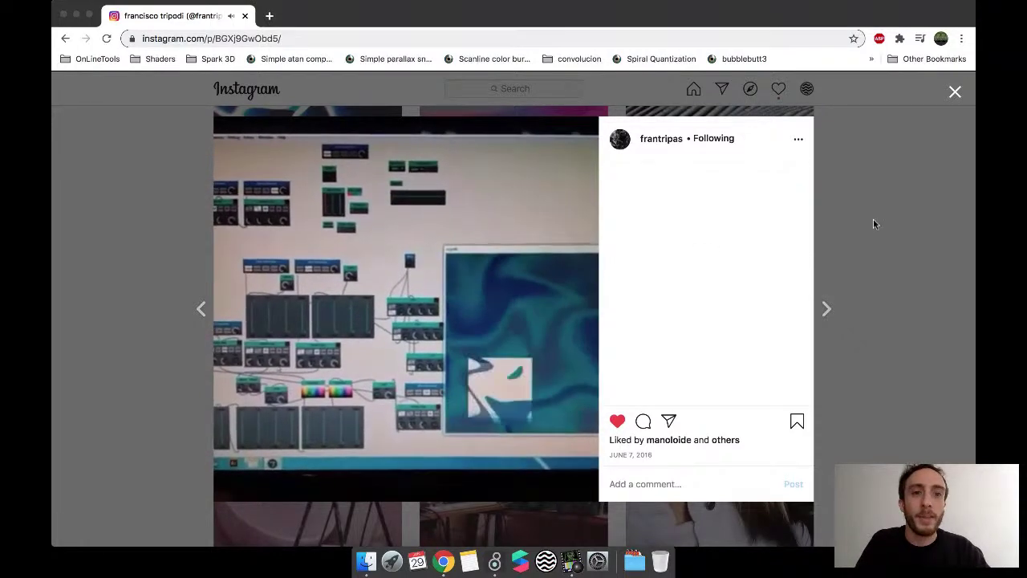
- Close the June 2016 post, and find and open the milkmandarin profile
click(873, 219)
click(492, 89)
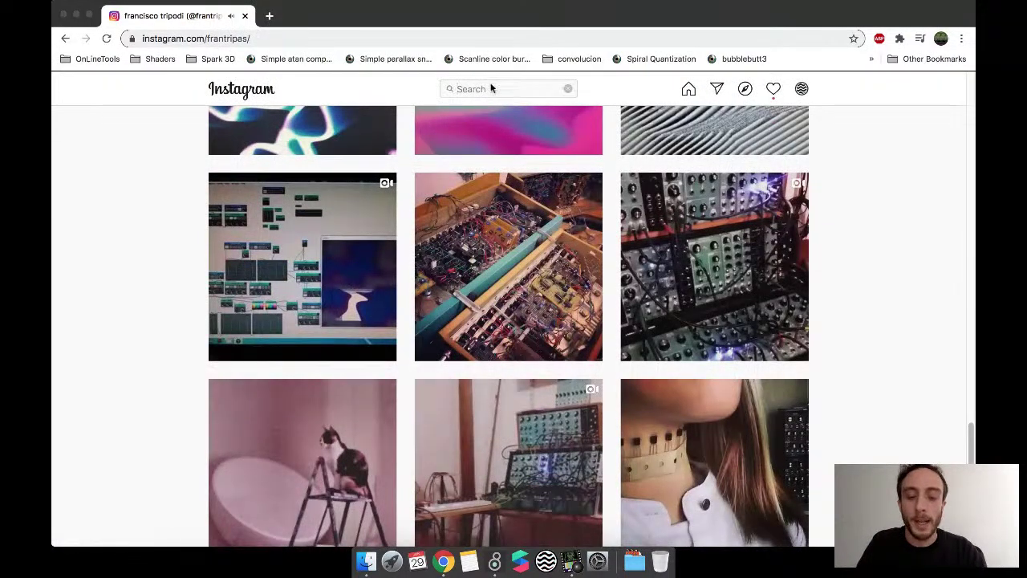
text(mike)
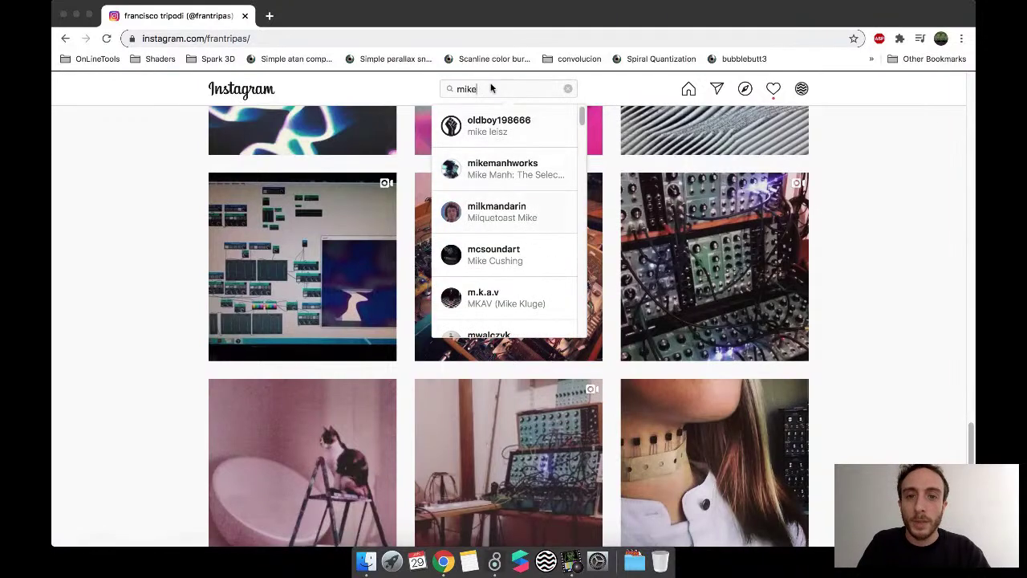
click(487, 215)
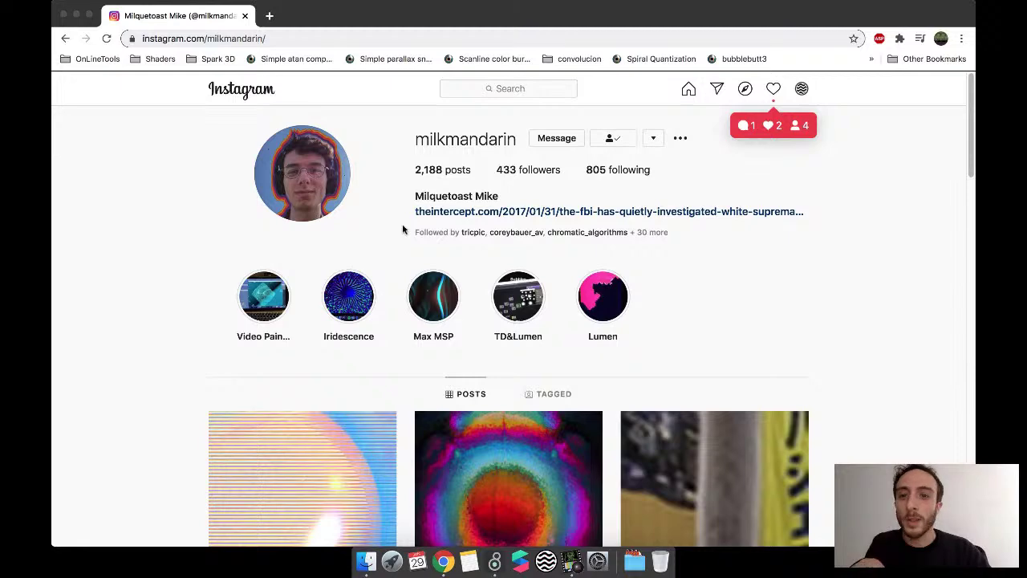
- Skim the milkmandarin posts to the August 2019 video of crossing multicoloured diagonal bands on black, watch it, and close the post
scroll(403, 229, down, 5)
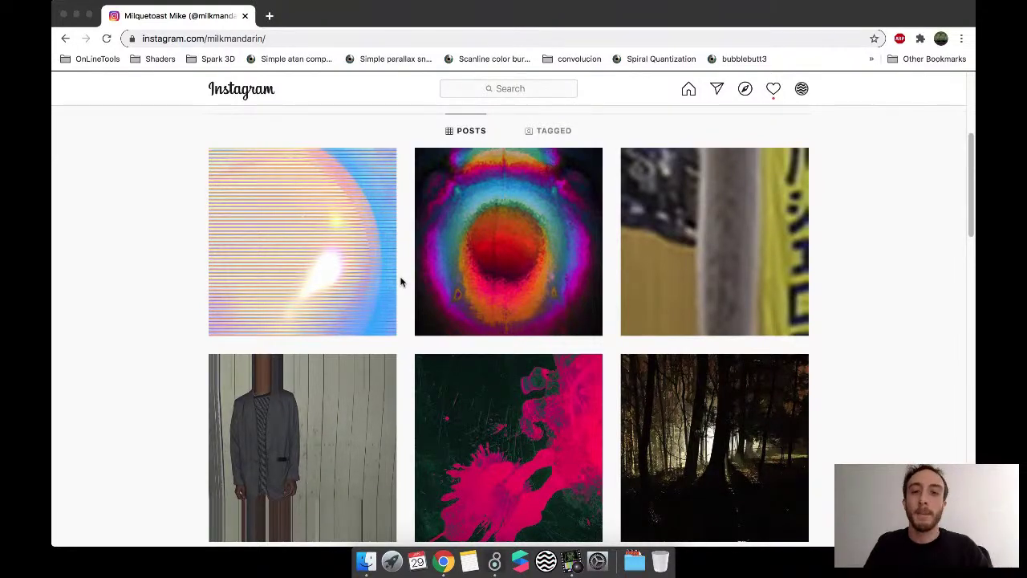
scroll(429, 234, down, 10)
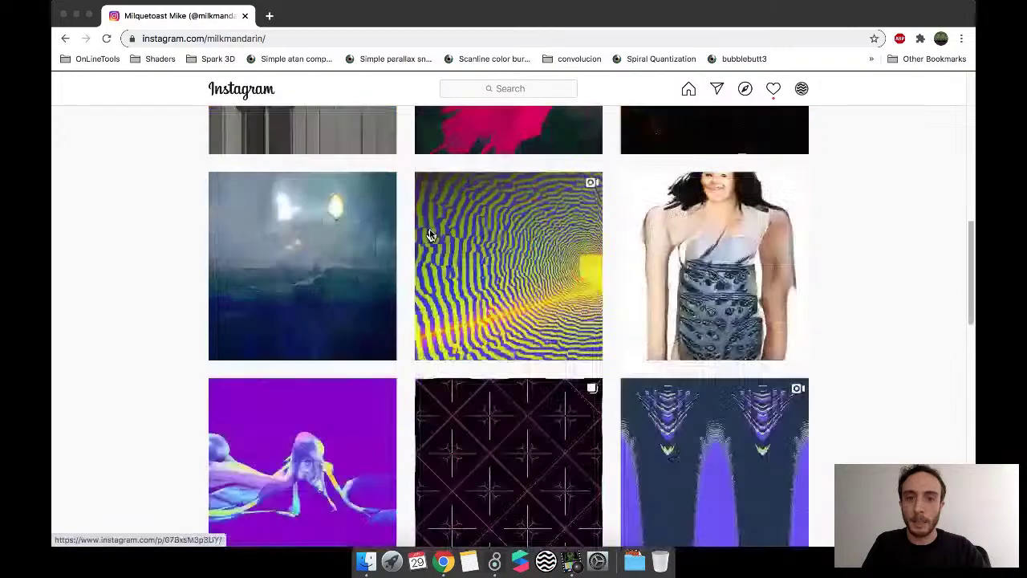
scroll(429, 233, down, 9)
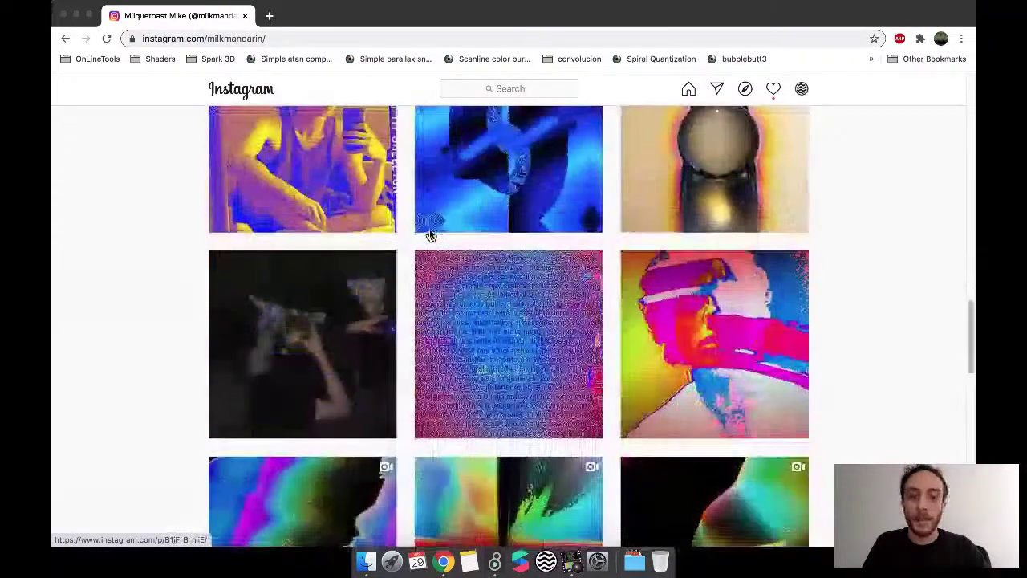
scroll(430, 234, down, 5)
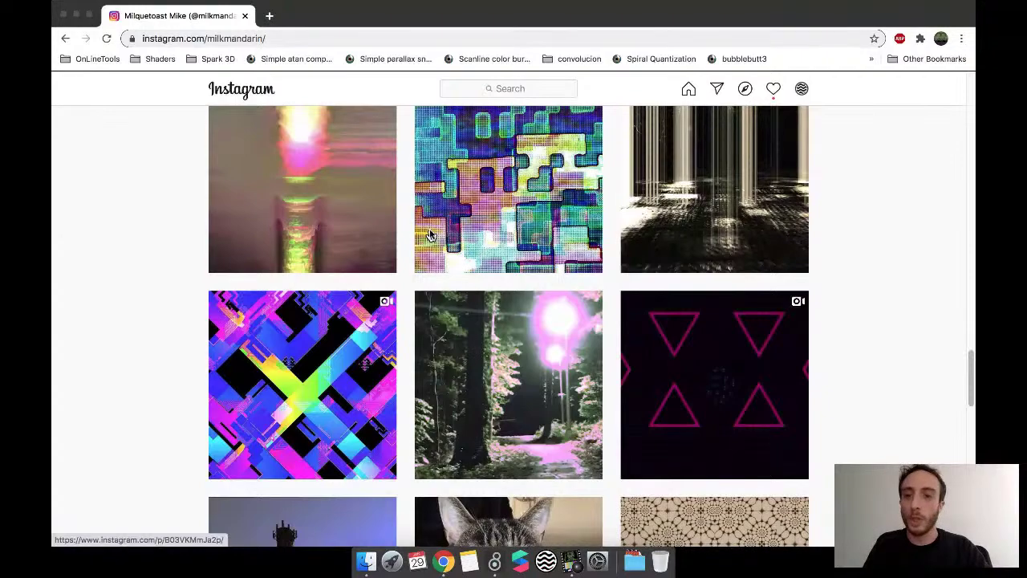
click(326, 334)
click(400, 297)
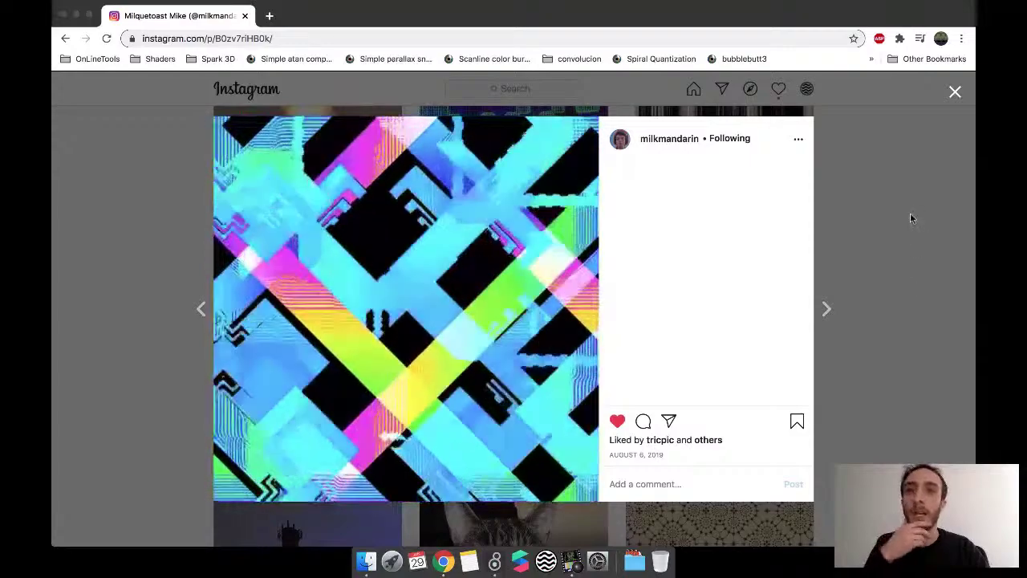
click(885, 221)
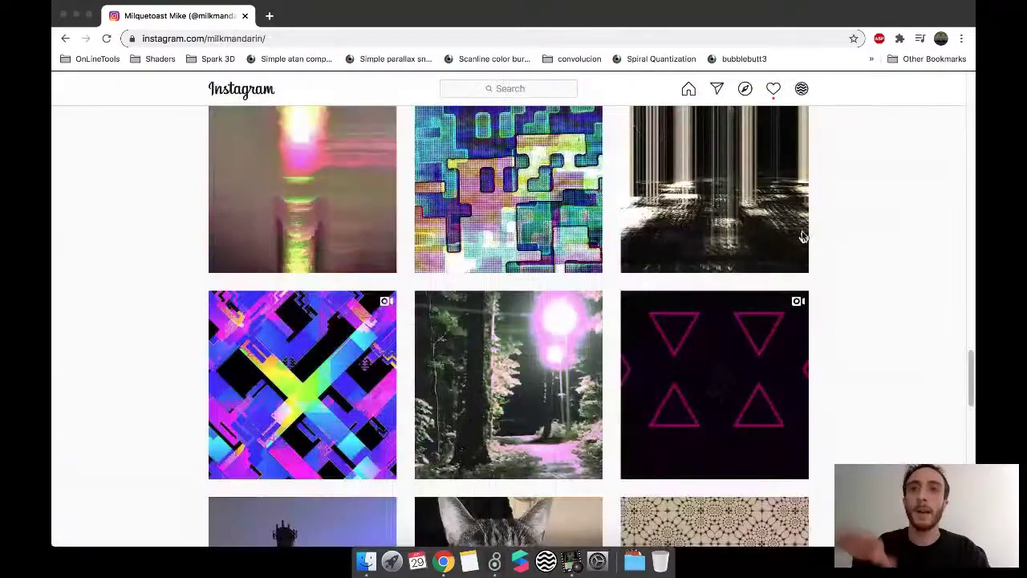
- Find and open the Operaria profile using the search term "dani"
scroll(802, 236, up, 20)
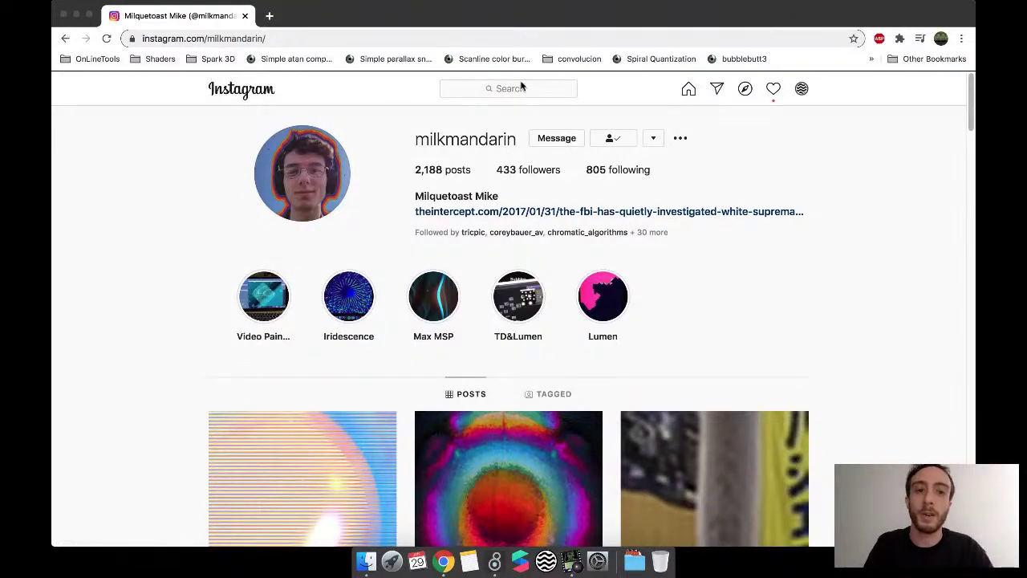
click(521, 86)
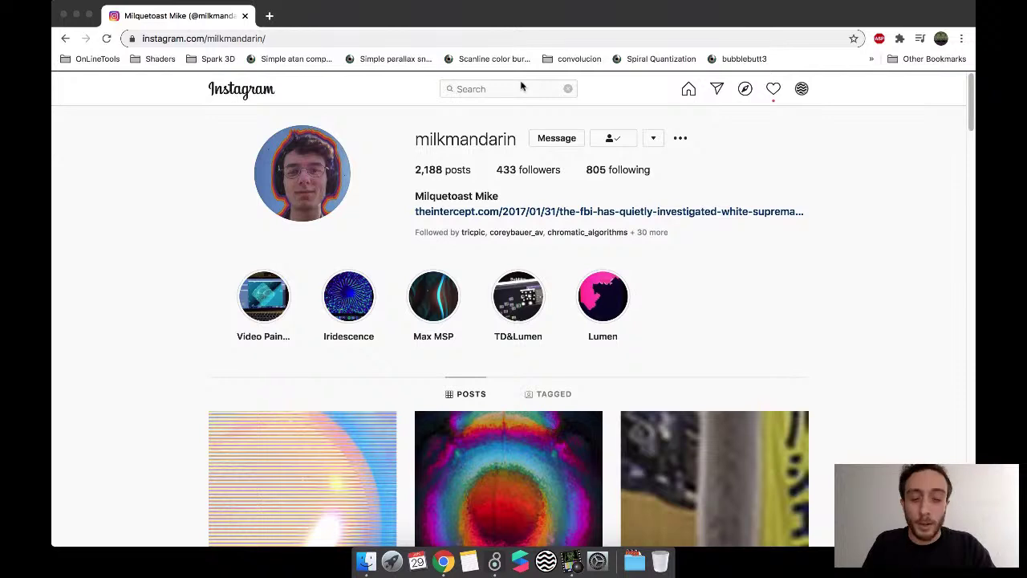
text(dani)
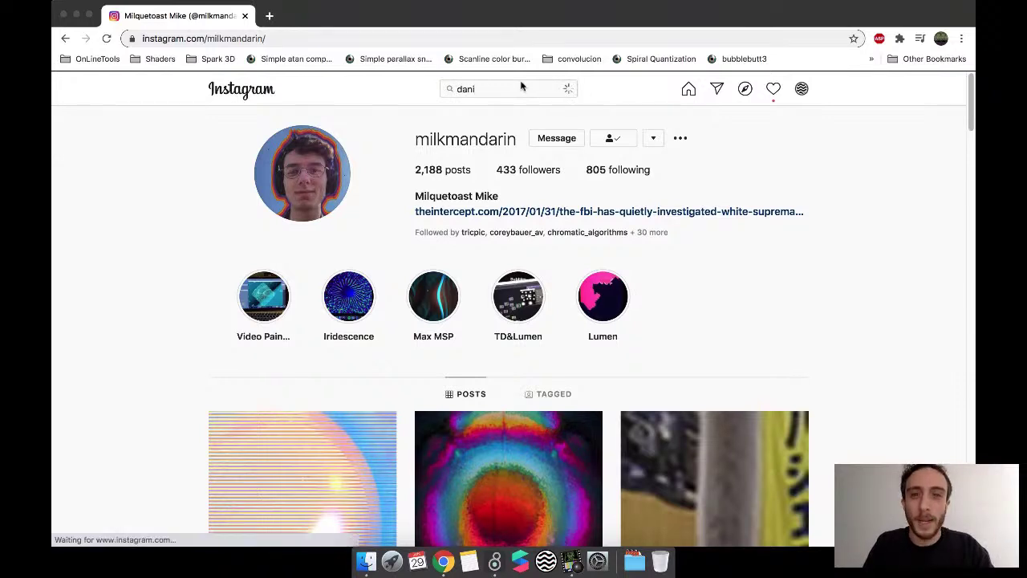
click(507, 135)
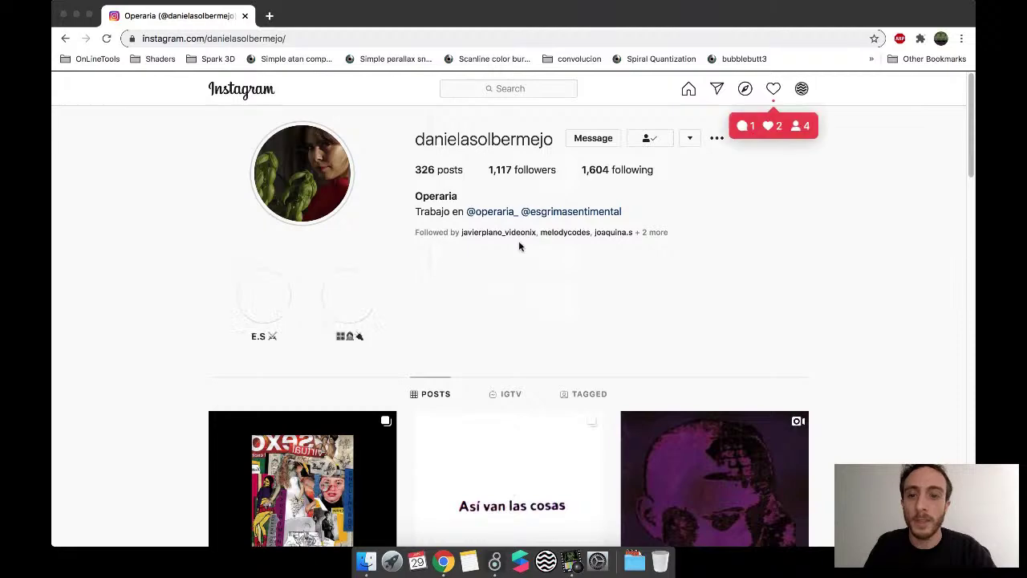
- Skim through the Operaria profile's posts, return to its beginning, and close the Instagram page
scroll(519, 246, down, 8)
scroll(521, 248, down, 10)
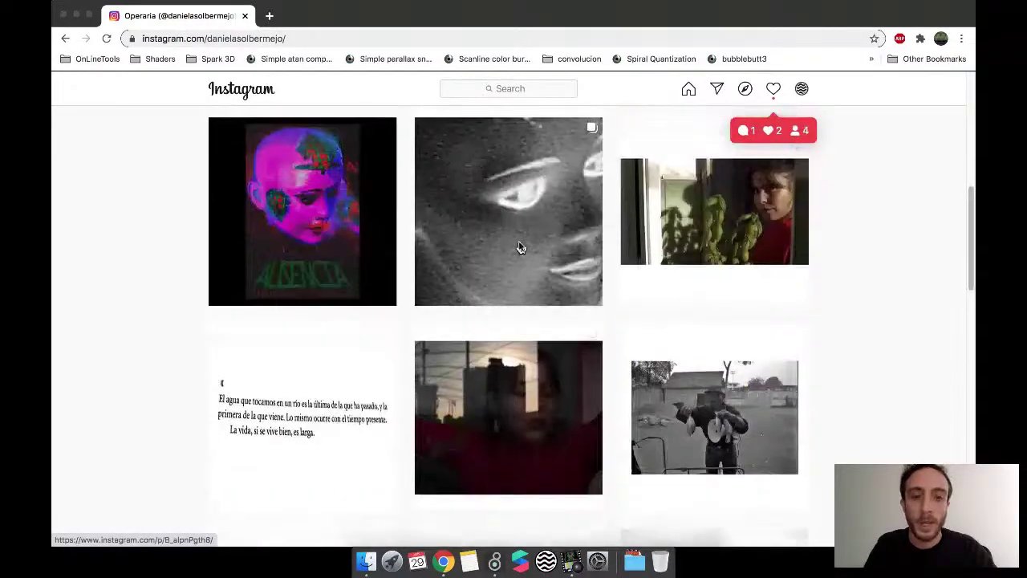
scroll(520, 248, down, 10)
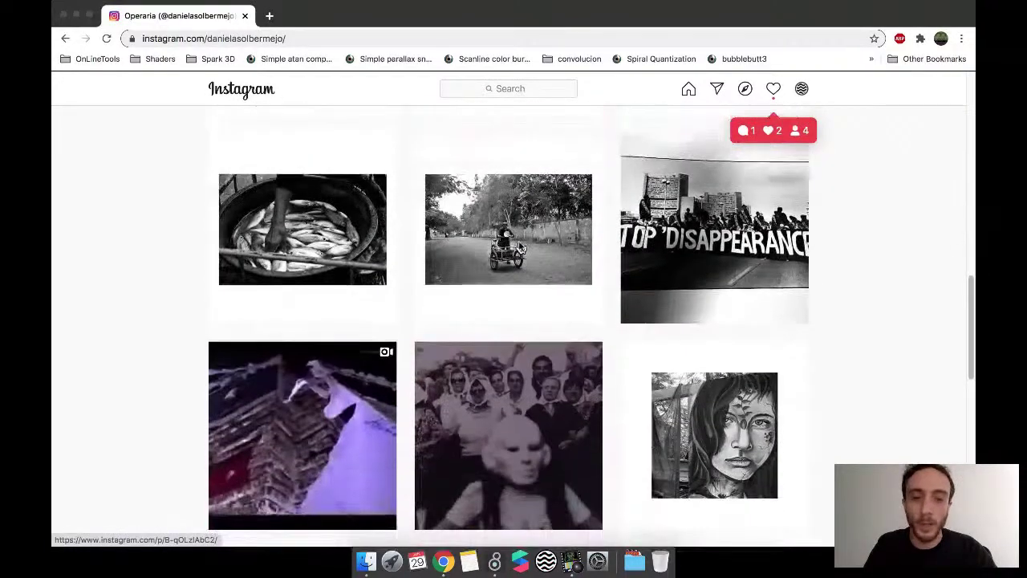
key(super+Up)
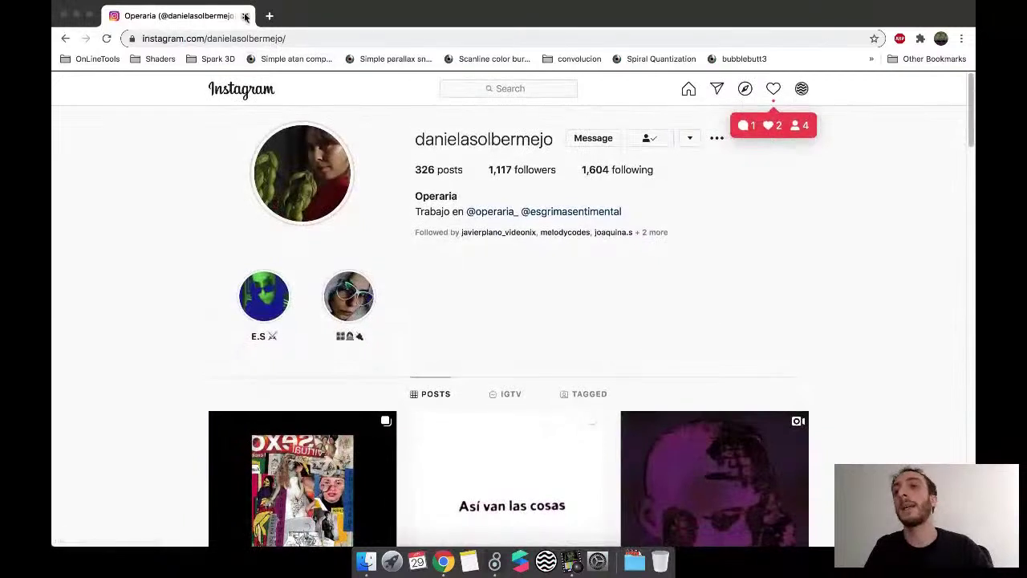
click(245, 16)
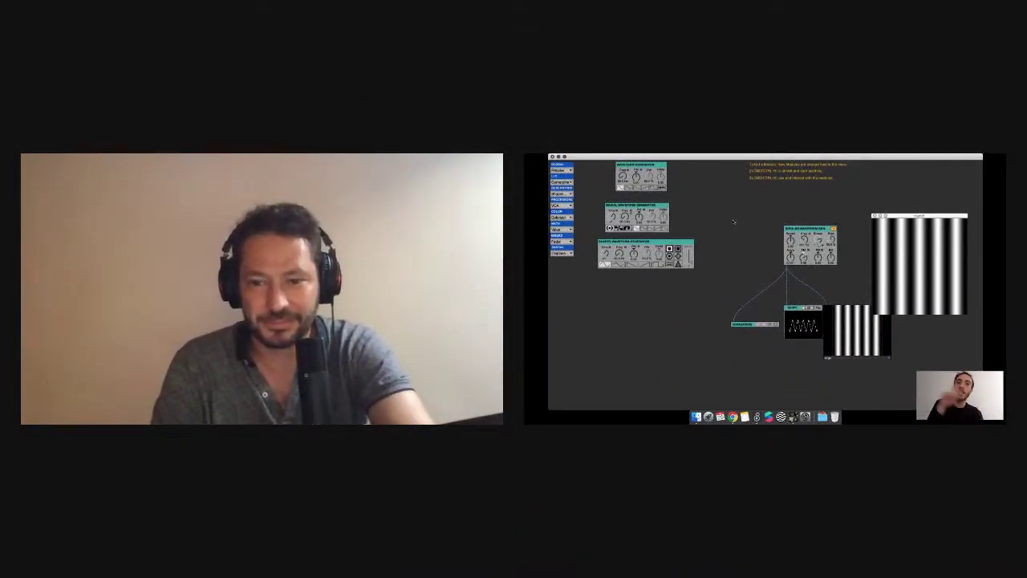
key(super+w)
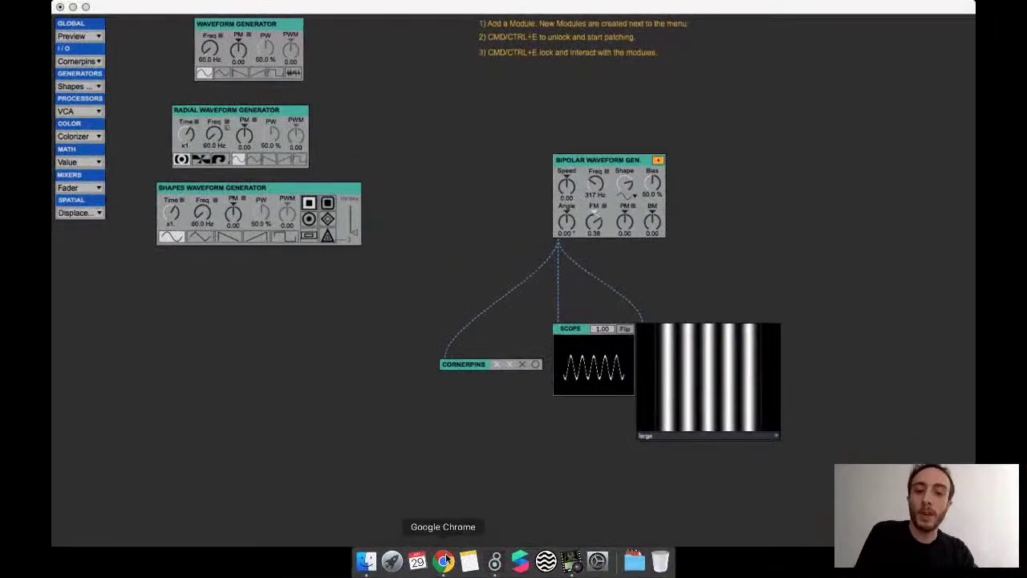
right_click(732, 412)
click(467, 446)
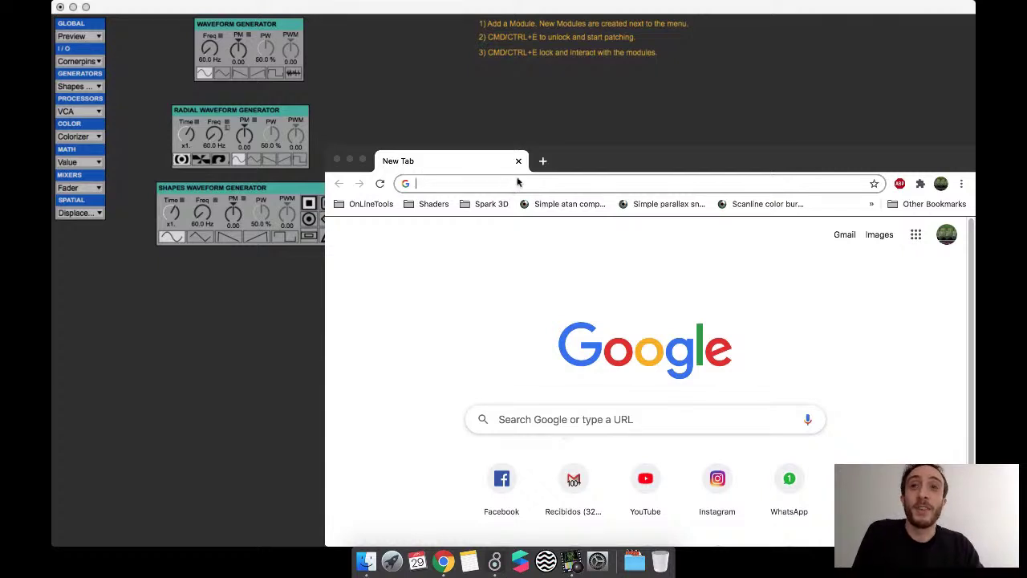
click(519, 161)
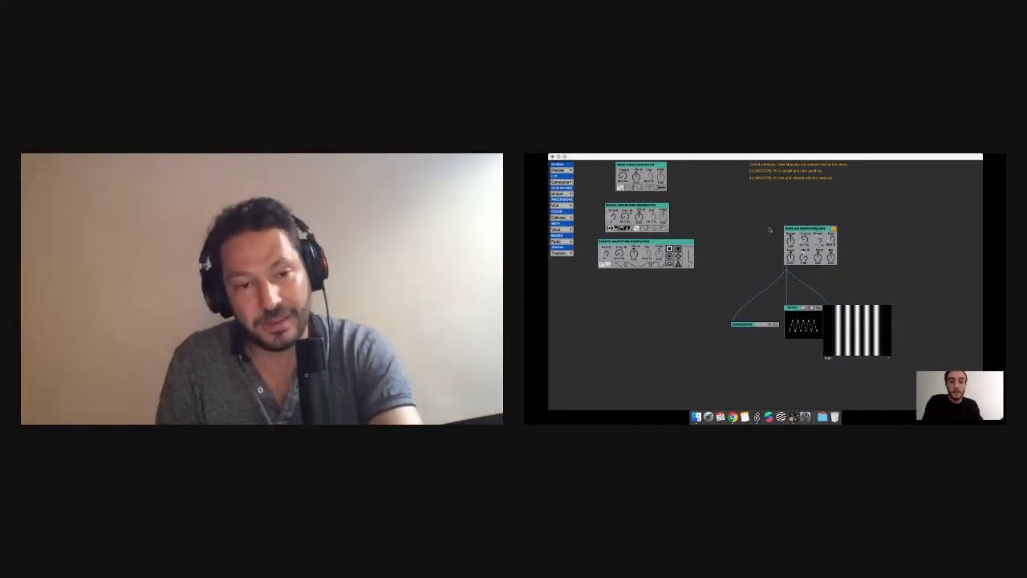
key(XF86AudioRaiseVolume)
key(XF86AudioRaiseVolume)
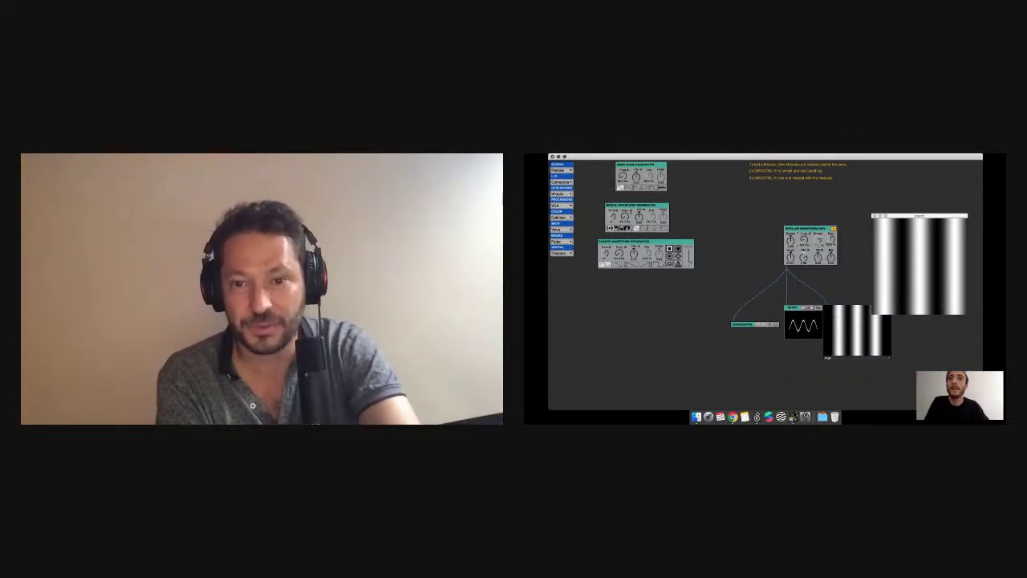
key(super+w)
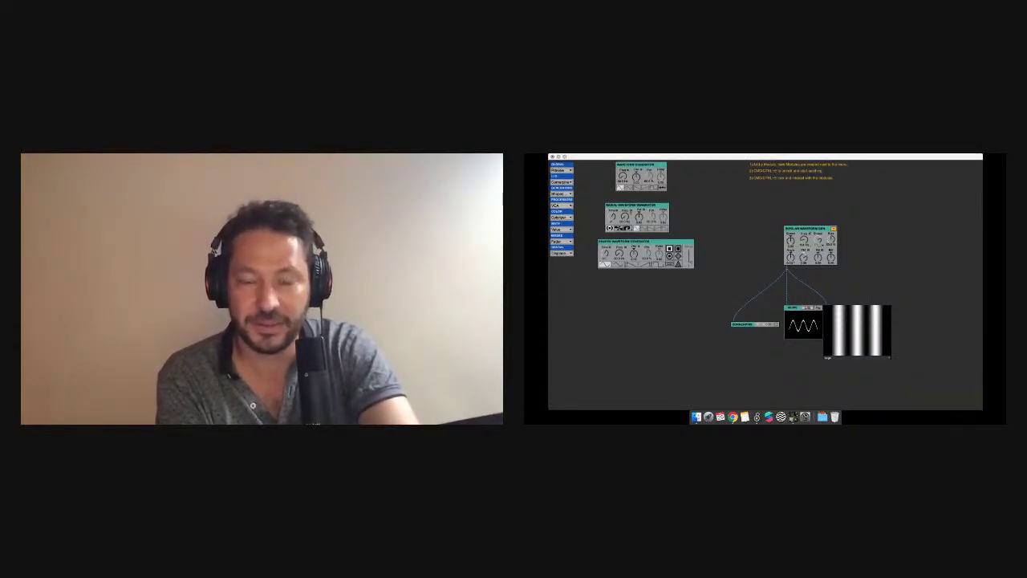